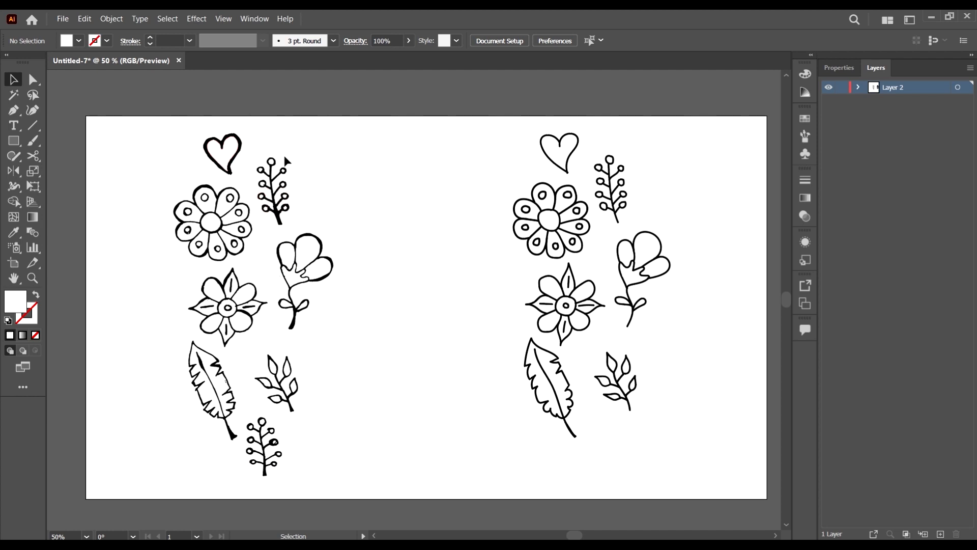
Step: Select the left and right columns of floral drawings in turn to compare them, then clear the selection
drag(152, 104, 357, 479)
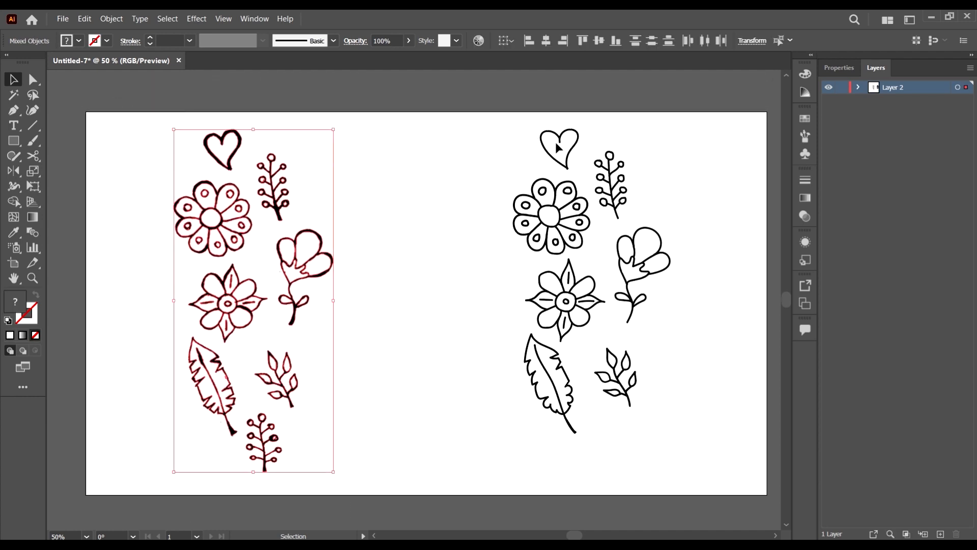
drag(525, 173, 668, 377)
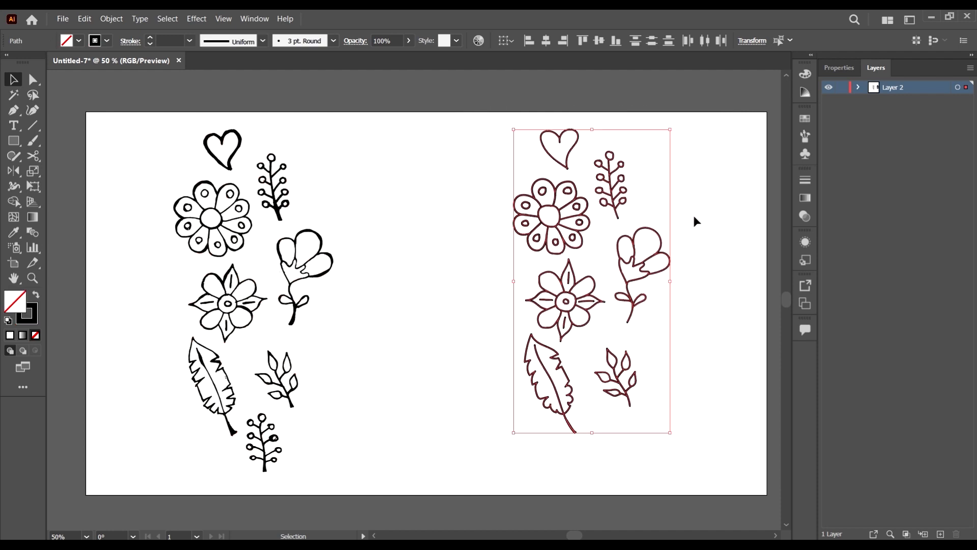
click(400, 297)
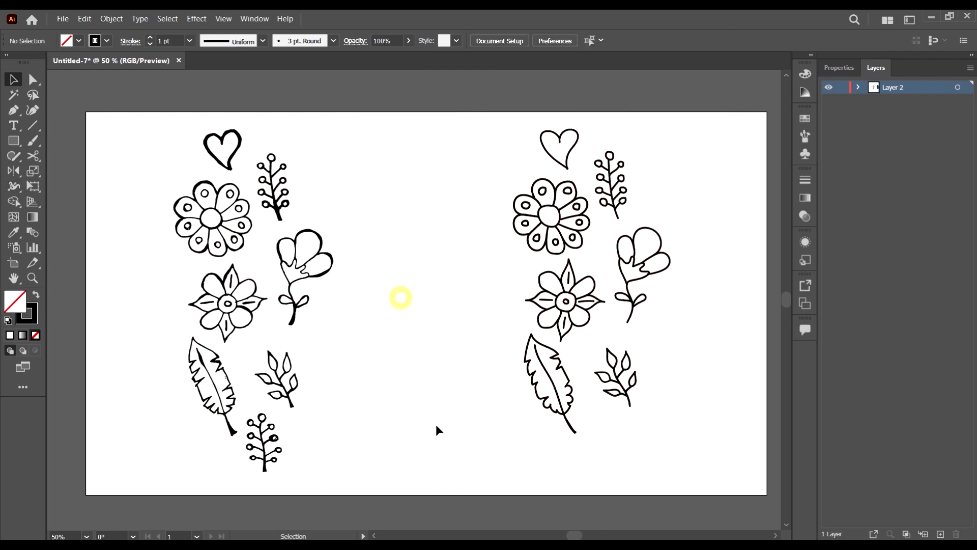
Step: Move the left column of drawings off the artboard onto the gray pasteboard to examine its white fills
mouse_move(365, 464)
mouse_down()
mouse_move(338, 461)
mouse_move(167, 155)
mouse_up()
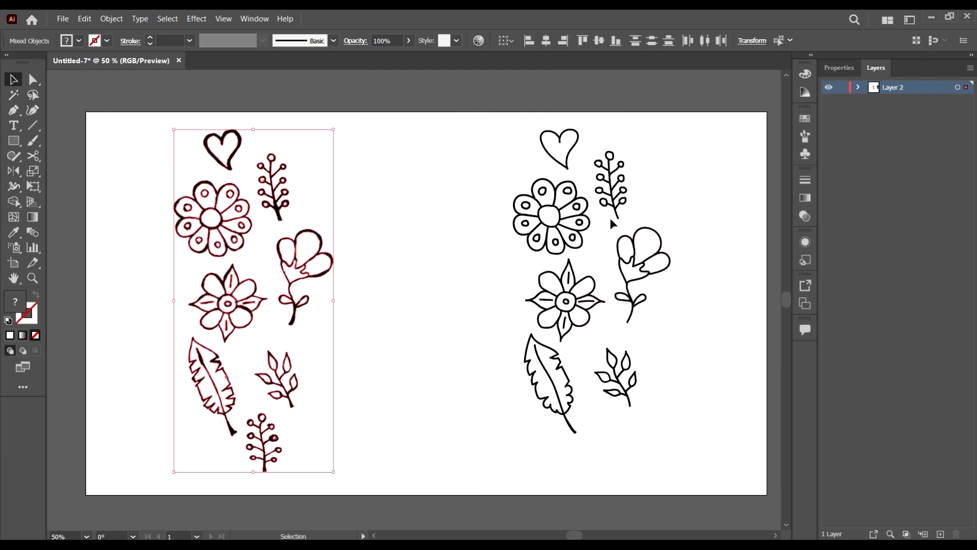
scroll(609, 218, down, 2)
drag(458, 234, 302, 238)
scroll(277, 185, up, 4)
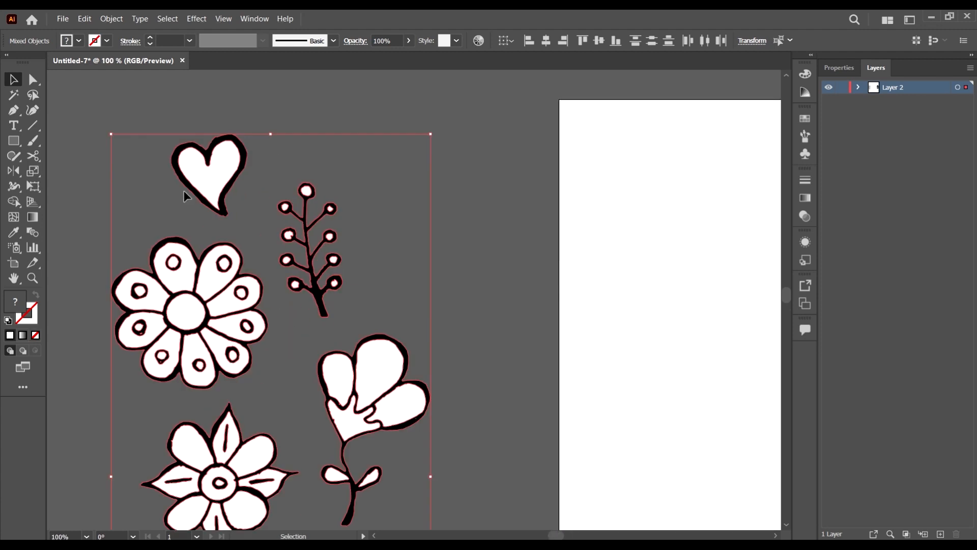
scroll(206, 173, down, 3)
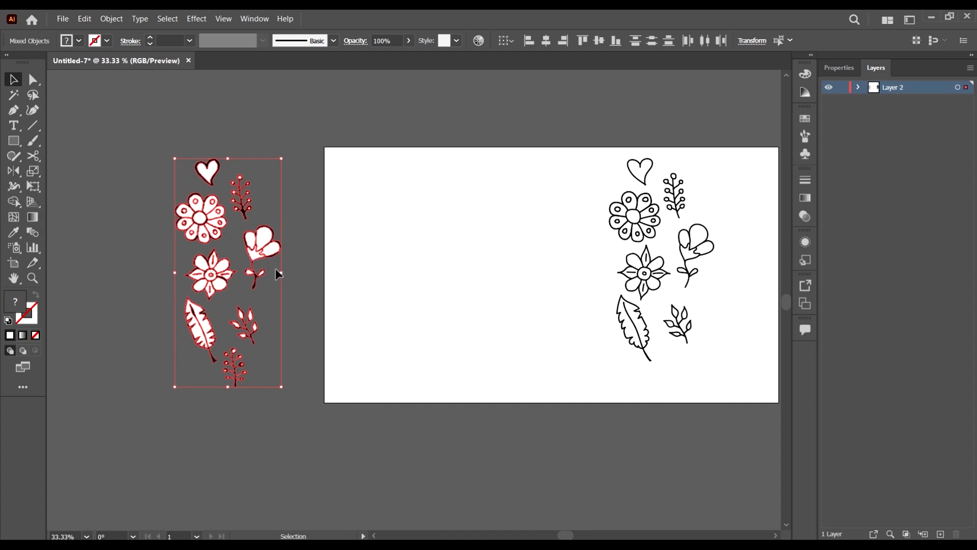
click(316, 255)
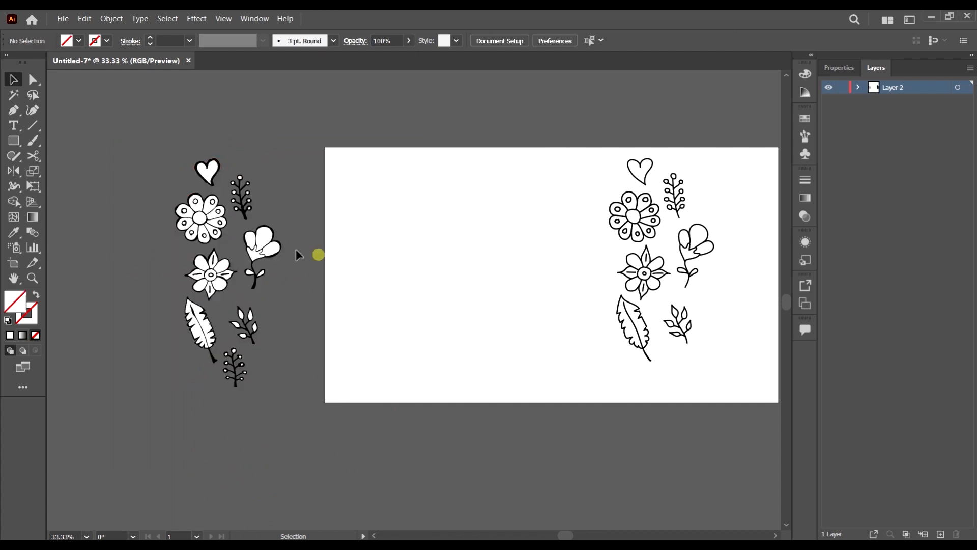
Step: Fill the middle petal of the tulip-shaped flower in the thick-outlined column with bright green
click(264, 243)
scroll(264, 243, up, 3)
scroll(283, 263, down, 3)
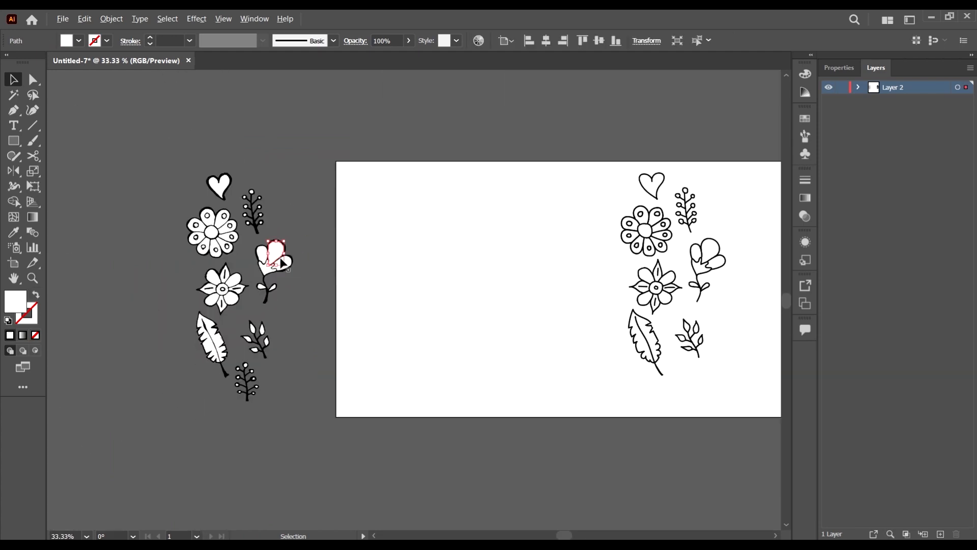
click(78, 41)
click(86, 65)
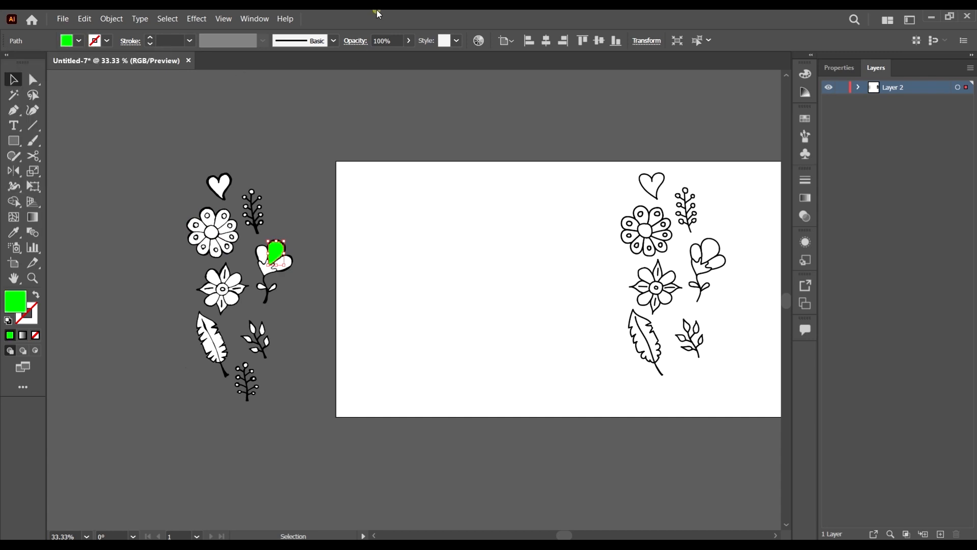
click(298, 279)
Step: Move the whole thick-outlined column of drawings from the pasteboard back onto the artboard
scroll(282, 248, up, 4)
scroll(224, 253, down, 3)
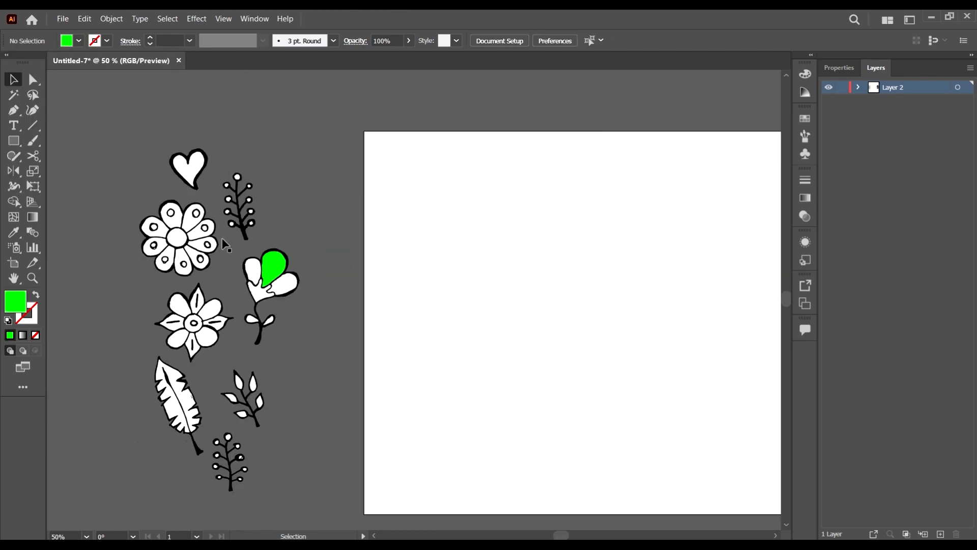
scroll(260, 260, down, 2)
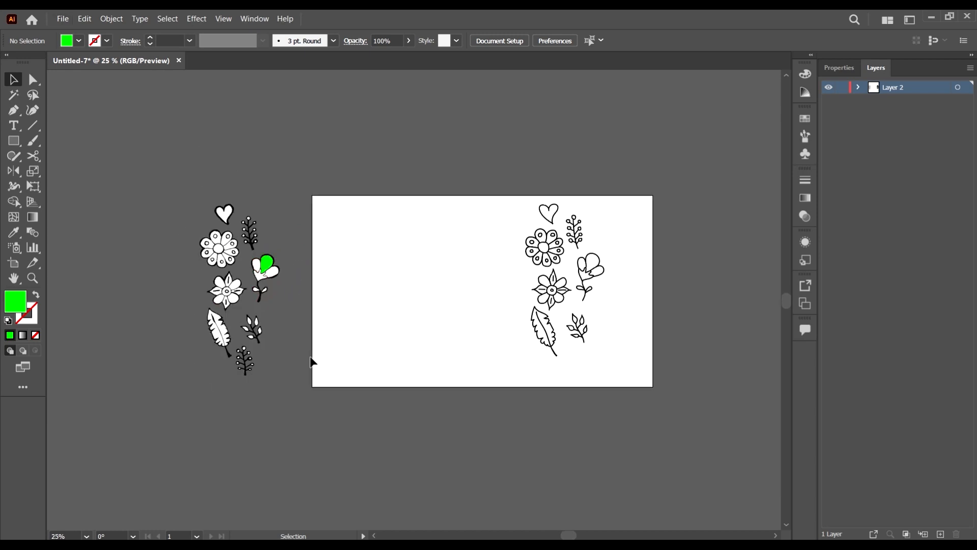
drag(302, 399, 145, 162)
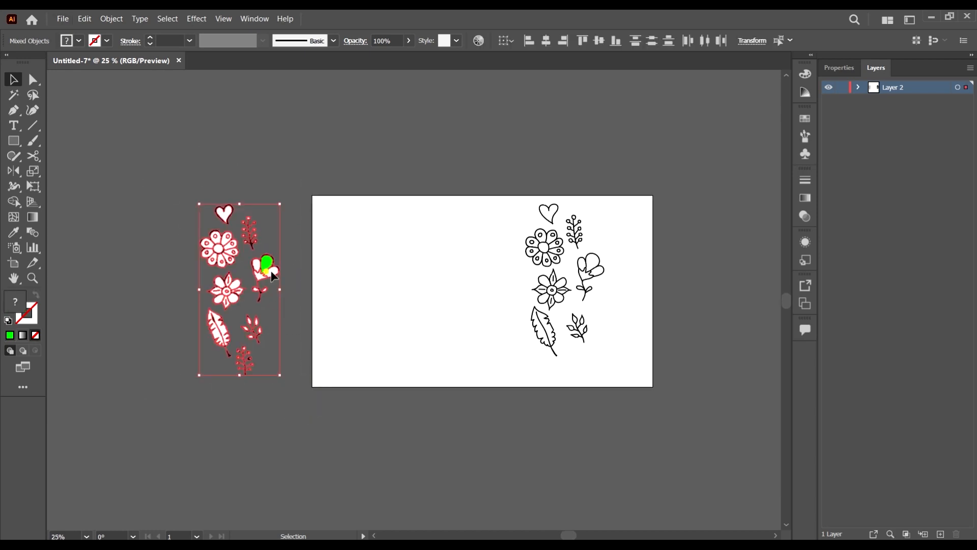
drag(273, 277, 414, 276)
Step: Move the thin-outlined column of drawings off the artboard onto the pasteboard to examine its unfilled strokes
mouse_move(625, 399)
mouse_down()
mouse_move(416, 392)
mouse_move(265, 182)
mouse_up()
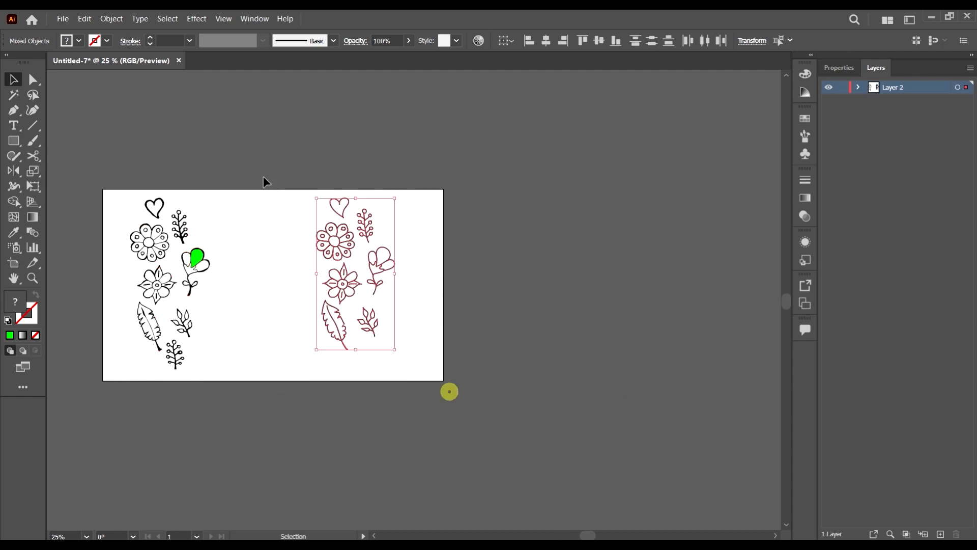
drag(374, 275, 561, 284)
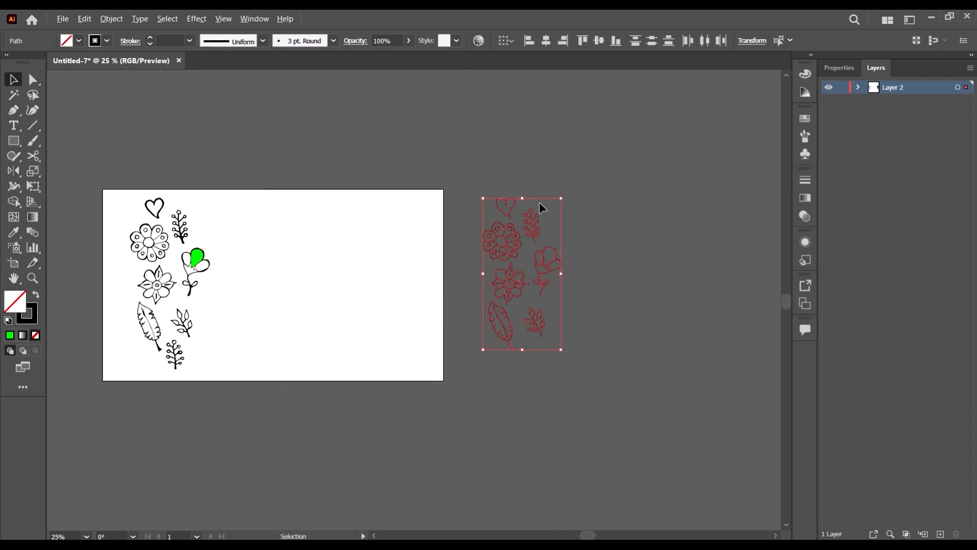
scroll(541, 209, up, 4)
scroll(541, 209, down, 4)
scroll(545, 218, up, 4)
scroll(301, 313, down, 4)
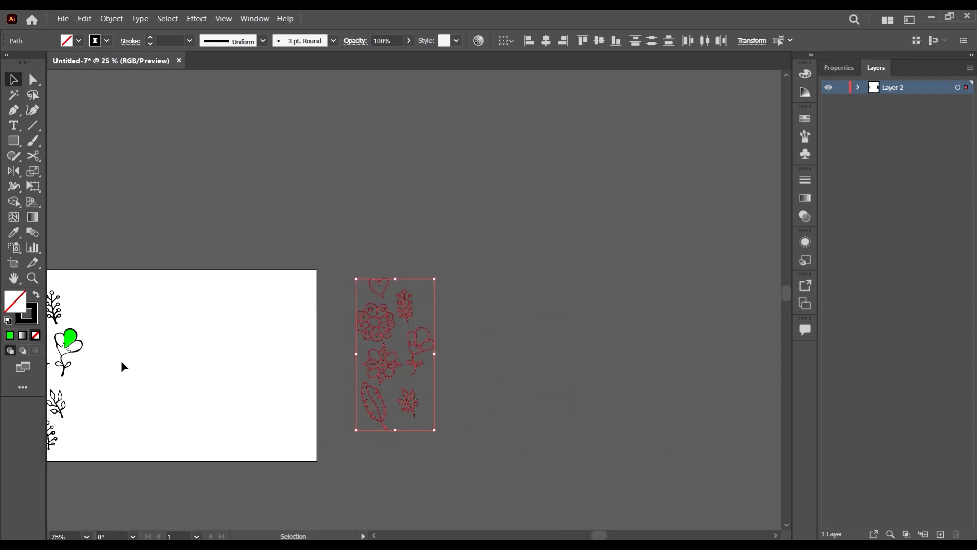
Step: Move the thin-outlined column of drawings back onto the empty half of the artboard
scroll(387, 264, down, 2)
scroll(371, 286, left, 2)
scroll(471, 288, down, 2)
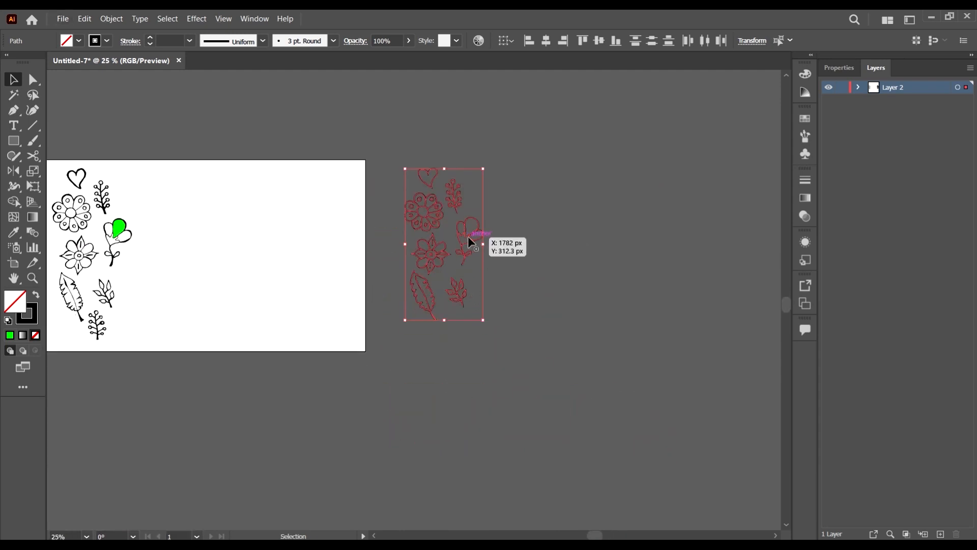
drag(469, 237, 303, 247)
scroll(490, 261, left, 4)
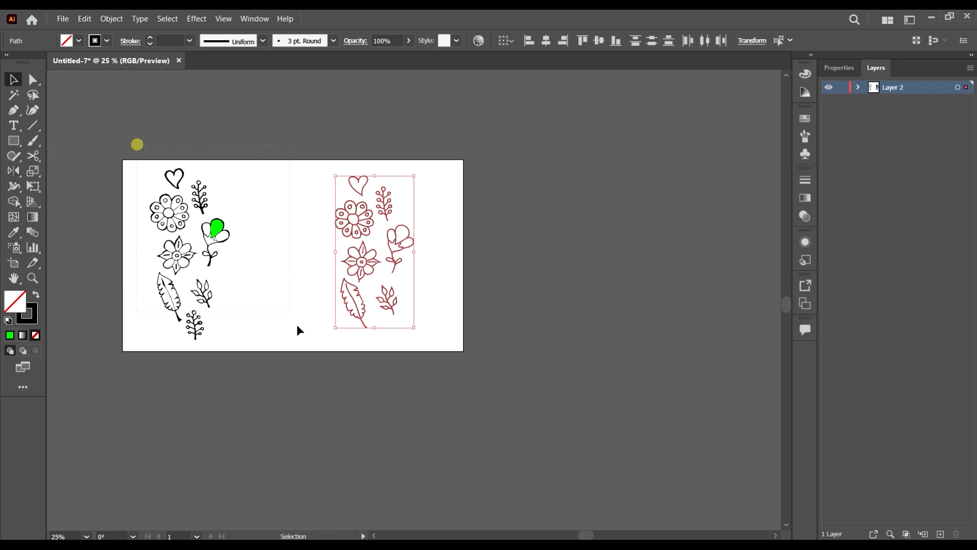
Step: Select the whole thick-outlined column of drawings to examine its anchor points, then clear the selection
drag(297, 325, 299, 328)
scroll(156, 189, up, 2)
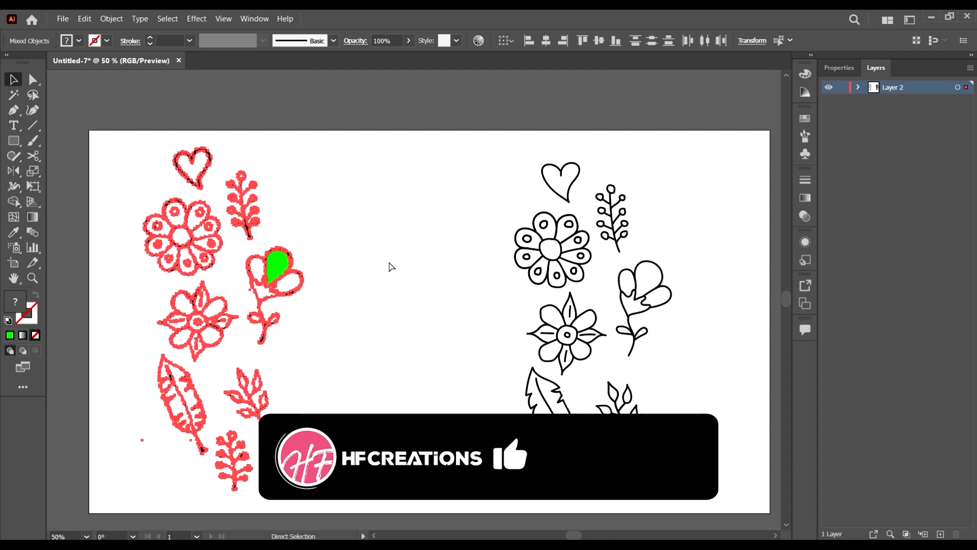
scroll(388, 262, left, 1)
scroll(451, 275, up, 1)
scroll(448, 256, down, 3)
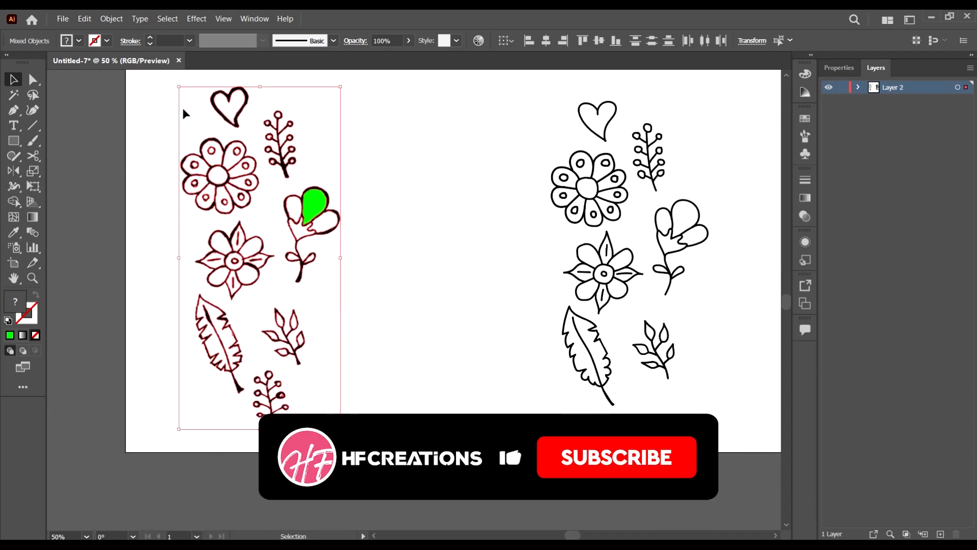
scroll(184, 113, up, 1)
click(131, 196)
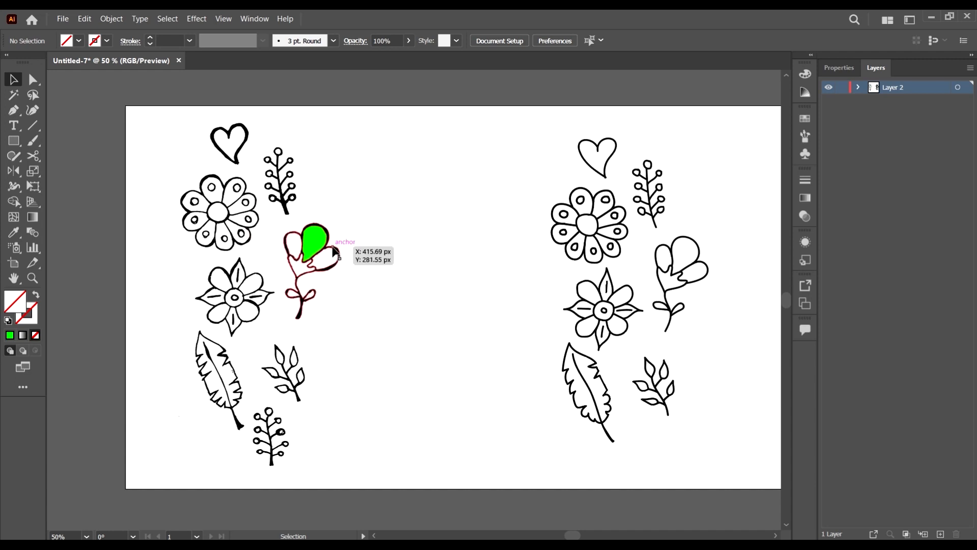
Step: Fill all the petals of the large round flower in the thick-outlined column with orange, leaving out its center
scroll(245, 233, up, 1)
scroll(229, 225, up, 4)
scroll(289, 270, down, 4)
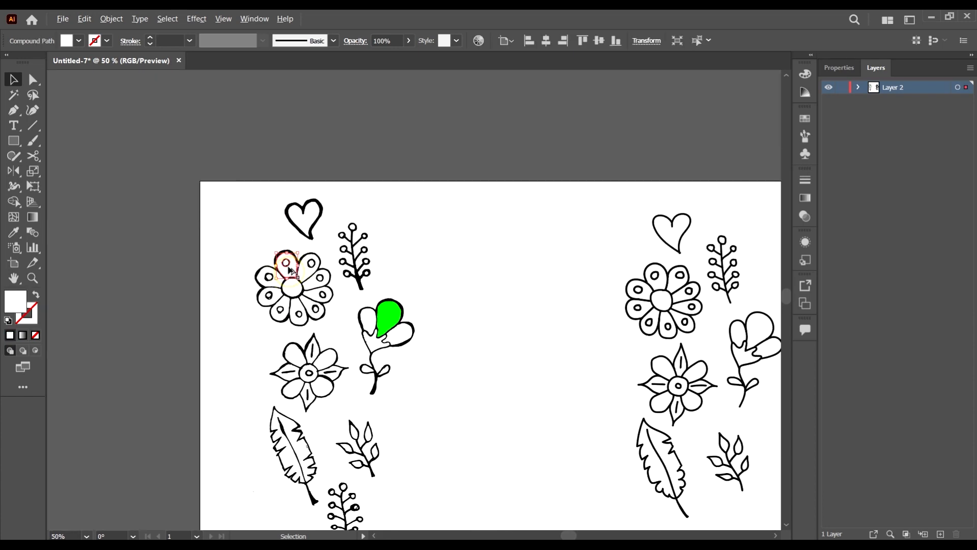
scroll(284, 277, up, 4)
click(285, 291)
shift+click(308, 380)
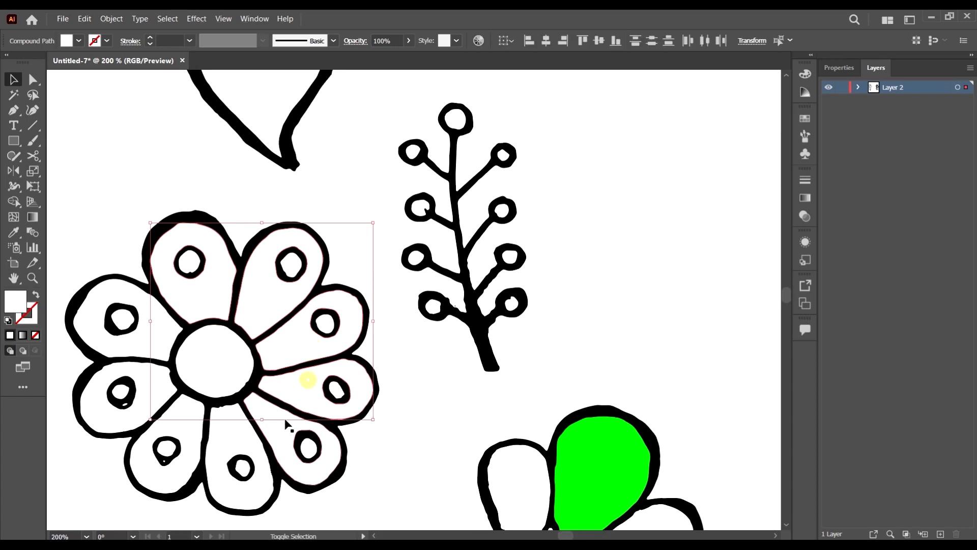
shift+click(277, 437)
shift+click(240, 431)
shift+click(182, 427)
shift+click(146, 371)
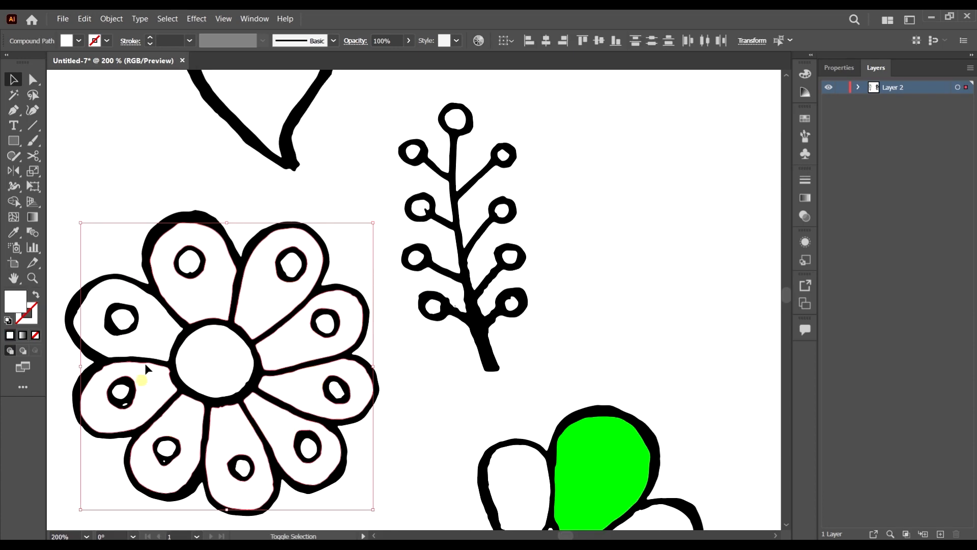
shift+click(152, 323)
scroll(239, 270, down, 5)
scroll(303, 300, up, 1)
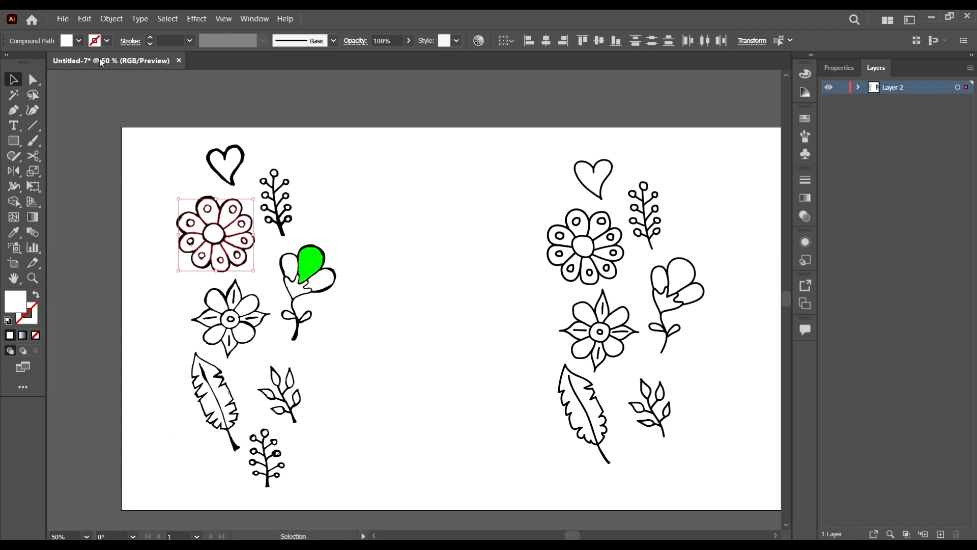
click(79, 42)
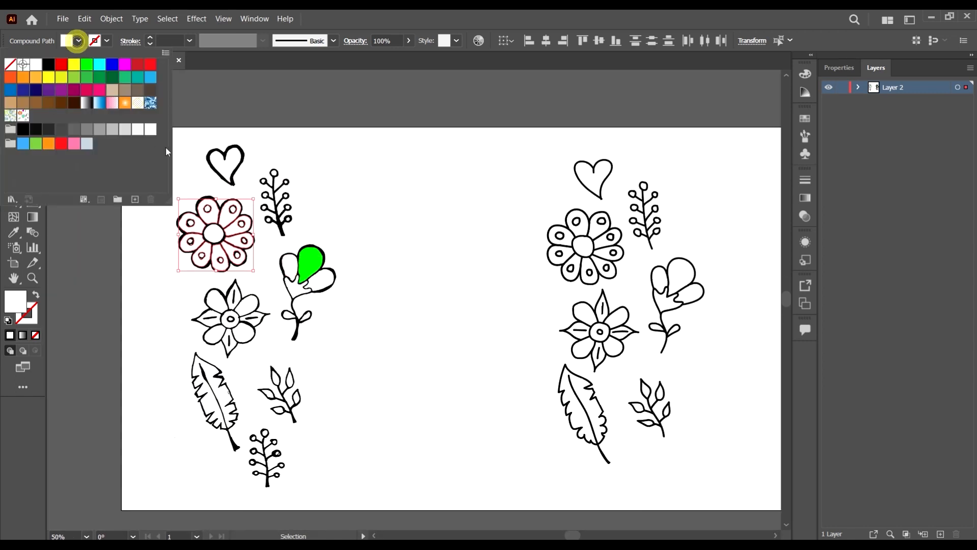
click(36, 77)
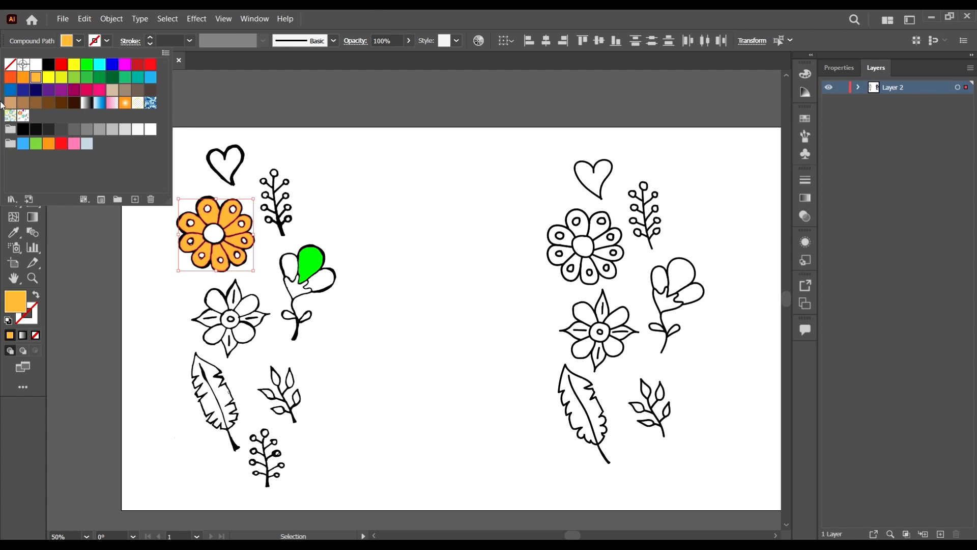
click(20, 78)
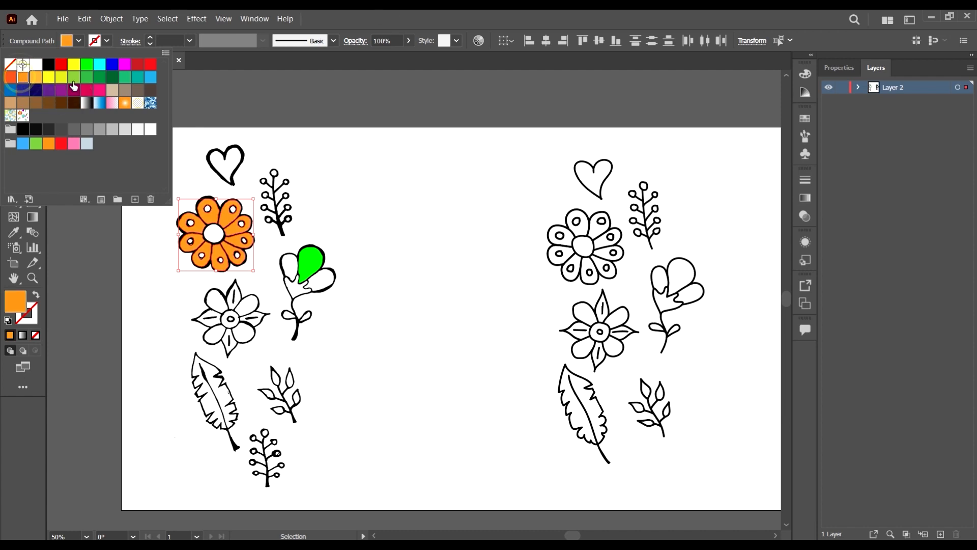
Step: Fill the round center of the orange-petaled flower with a pink swatch
scroll(188, 220, up, 2)
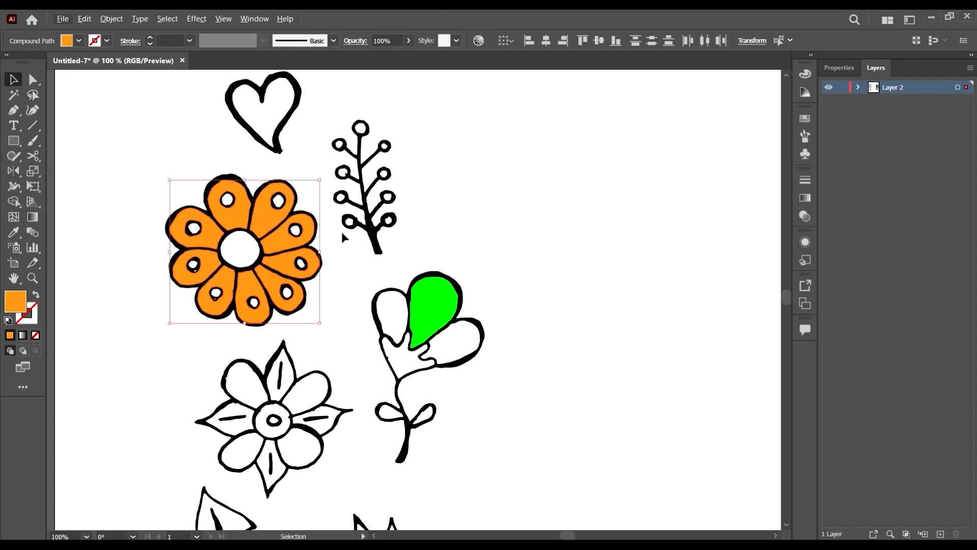
scroll(342, 235, down, 2)
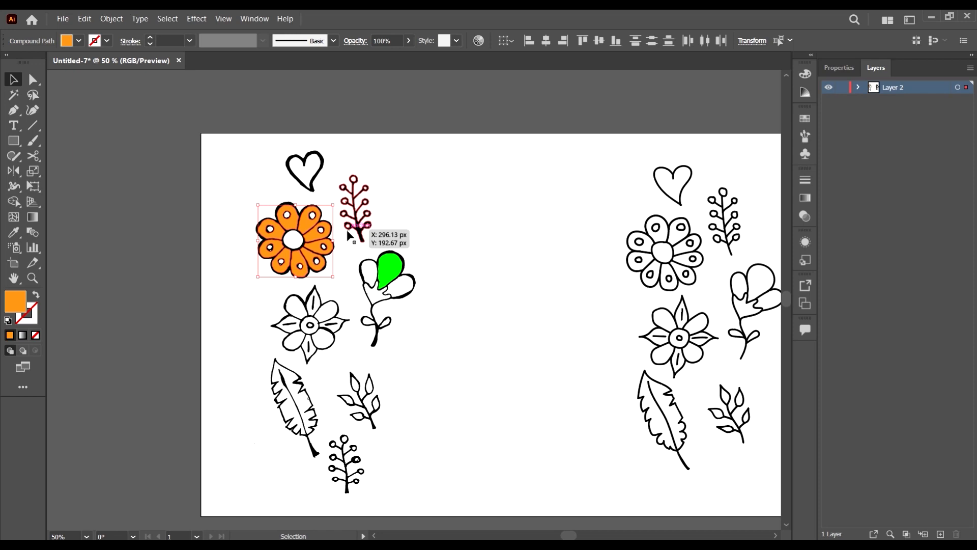
scroll(347, 230, down, 3)
scroll(346, 230, up, 2)
scroll(294, 195, up, 3)
click(589, 218)
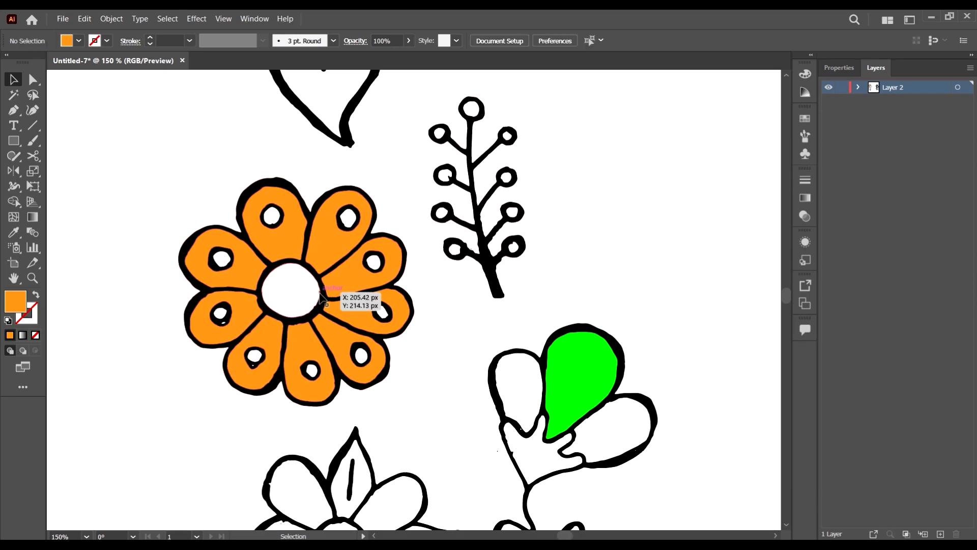
click(304, 288)
scroll(295, 280, down, 1)
click(72, 45)
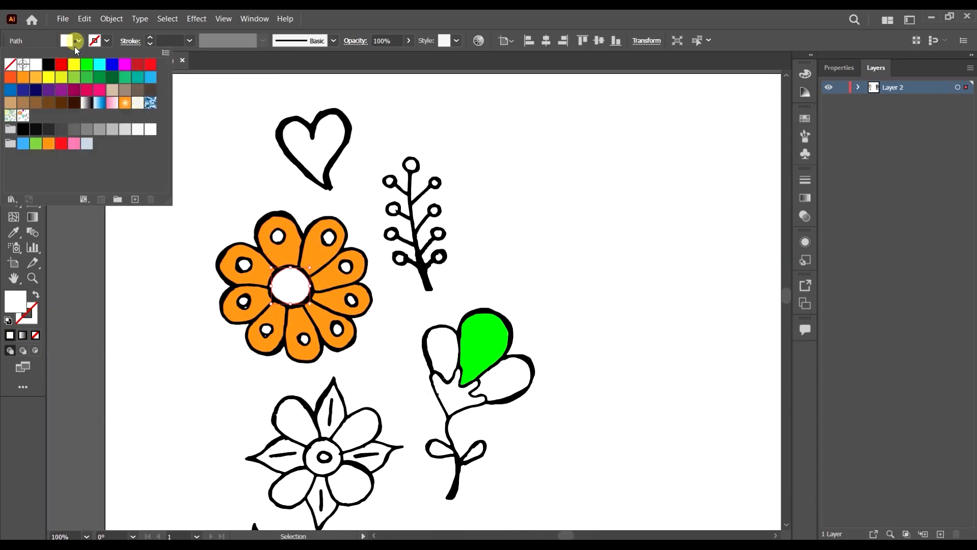
click(124, 66)
click(99, 89)
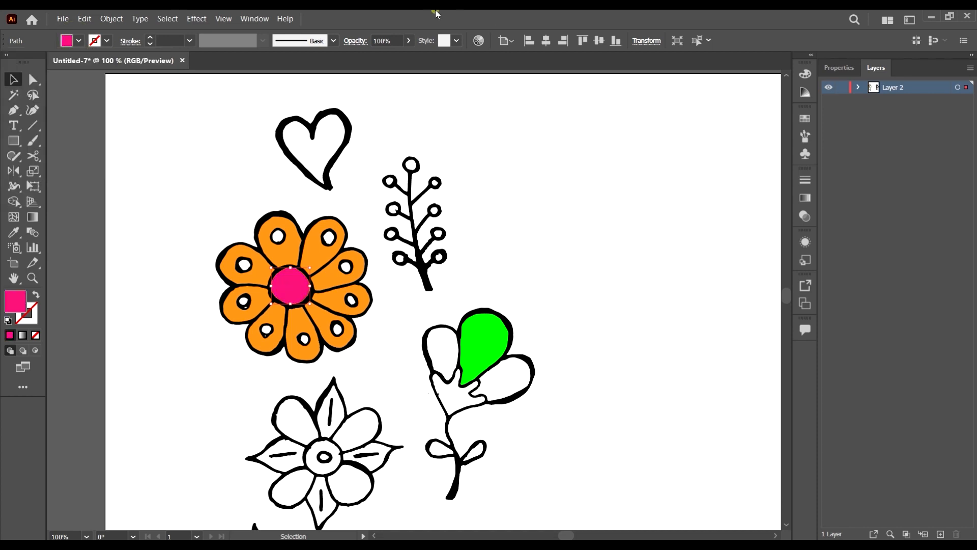
Step: Change the flower center's fill to the lighter pink F72F8F in the Color Picker
scroll(382, 224, down, 1)
double_click(21, 305)
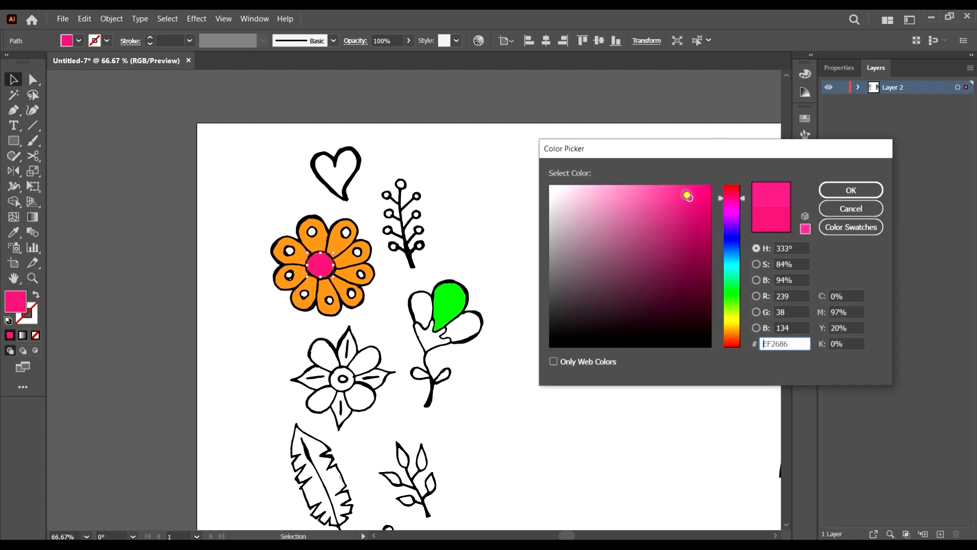
drag(687, 196, 684, 191)
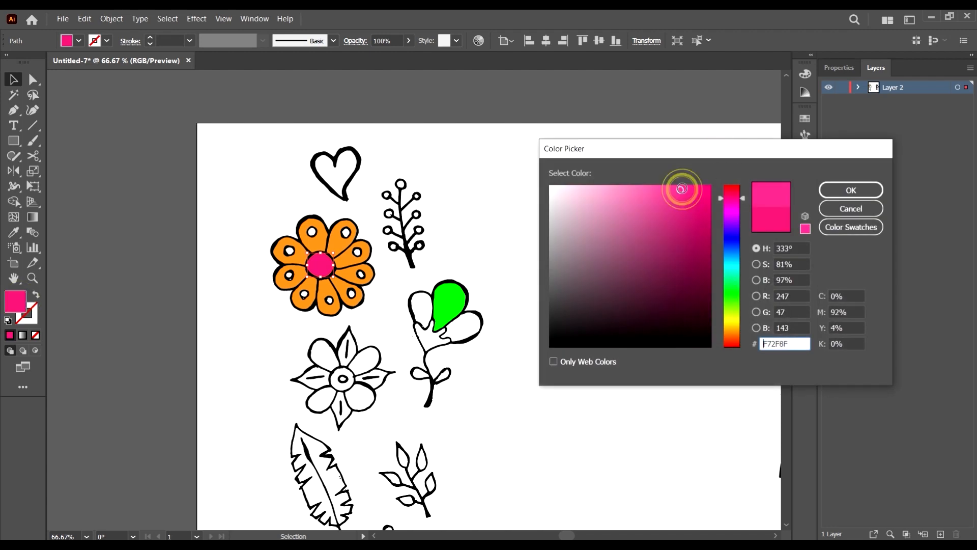
click(850, 190)
Step: Fill the white spots inside the round flower's petals, including the tiny specks beside them, with the petals' orange using the Eyedropper
click(476, 332)
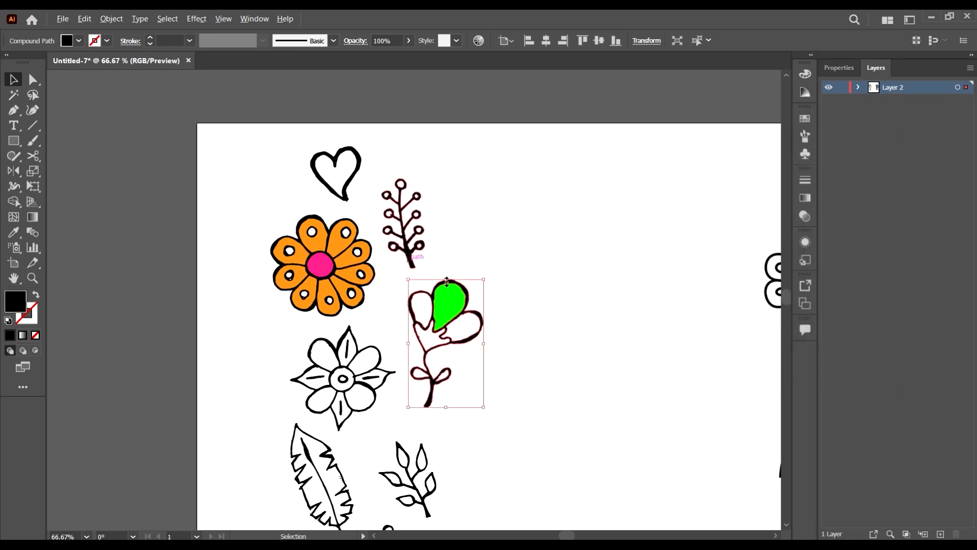
click(544, 274)
scroll(351, 247, up, 4)
click(387, 277)
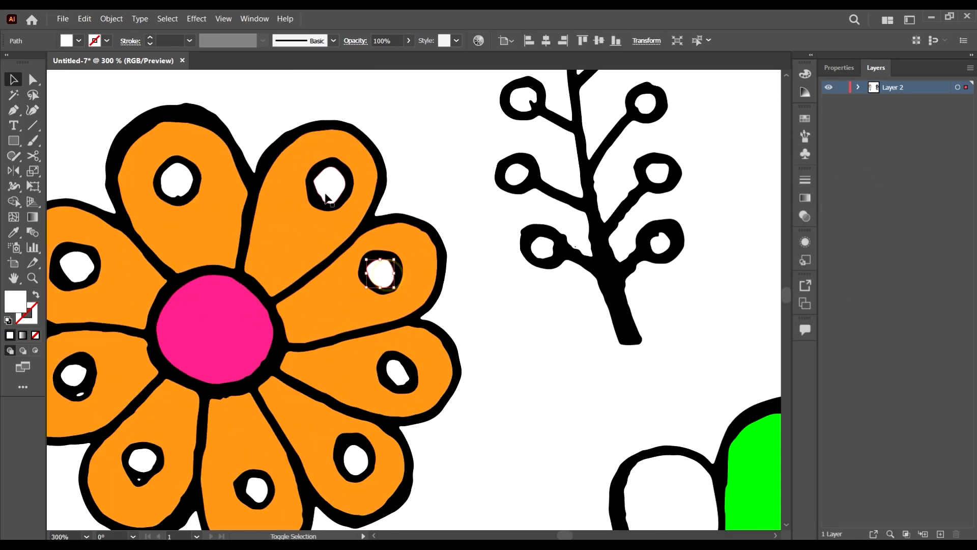
shift+click(326, 186)
shift+click(164, 180)
shift+click(87, 263)
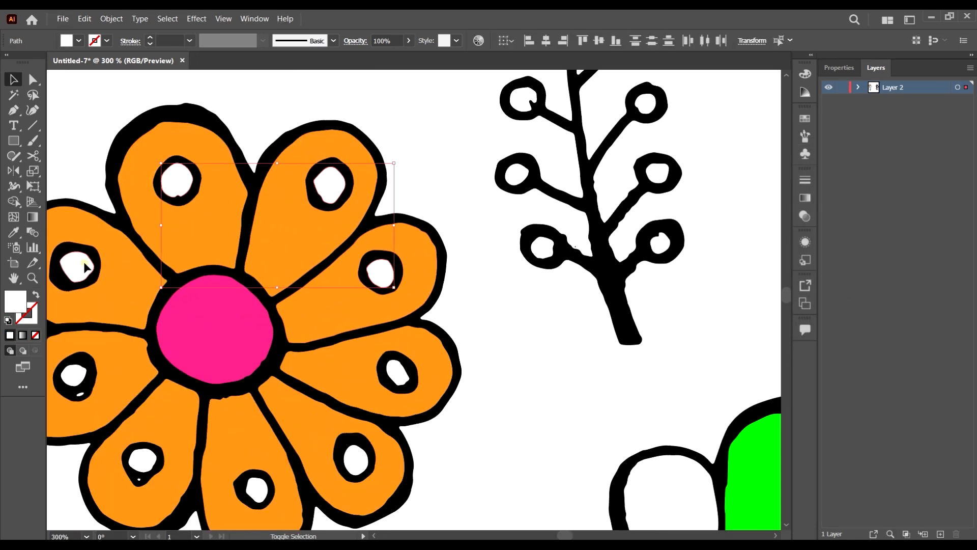
shift+click(74, 377)
scroll(75, 400, up, 5)
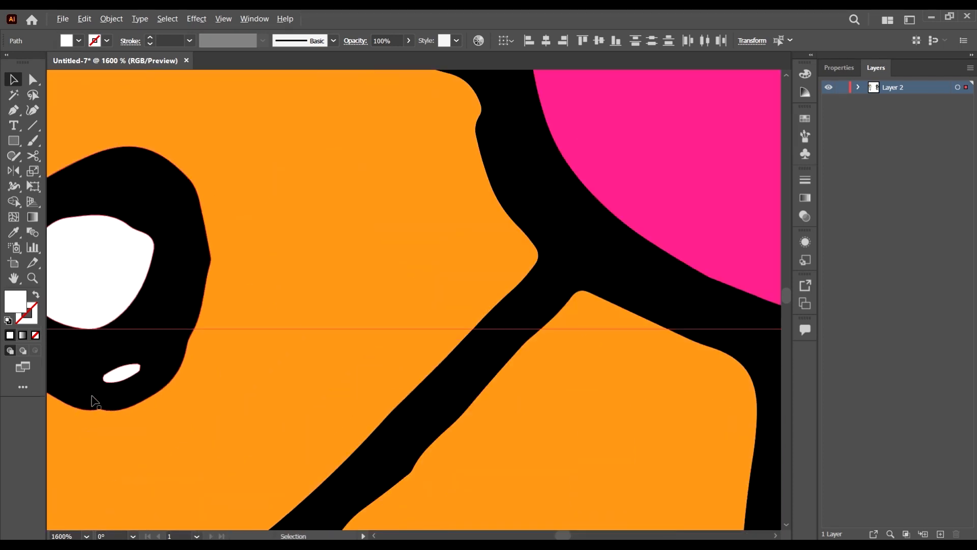
shift+click(126, 375)
scroll(189, 367, down, 5)
scroll(235, 422, up, 6)
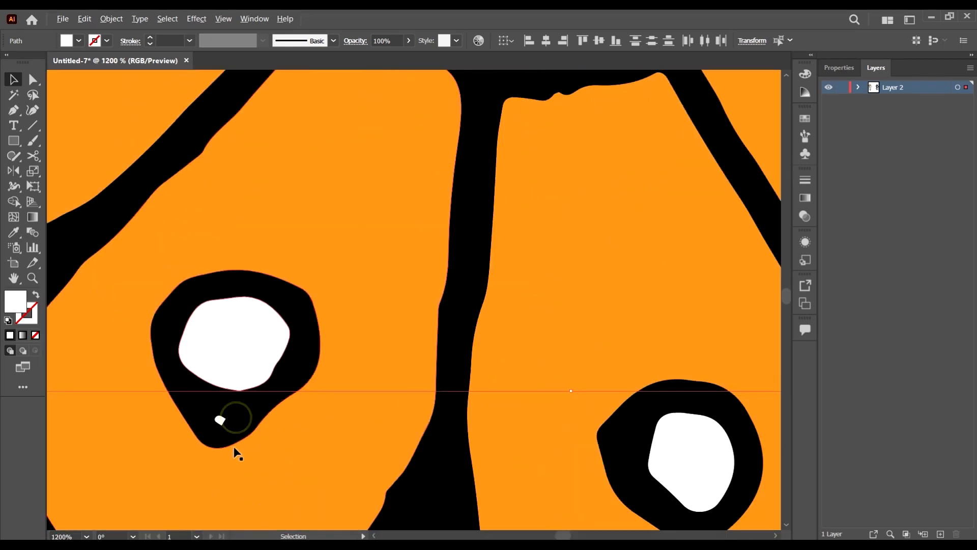
shift+click(197, 428)
scroll(205, 410, down, 6)
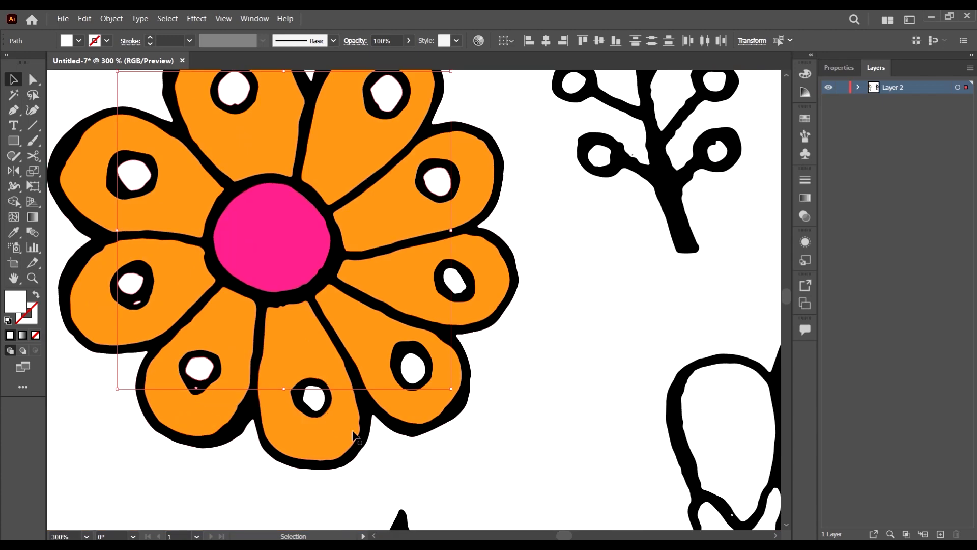
shift+click(316, 402)
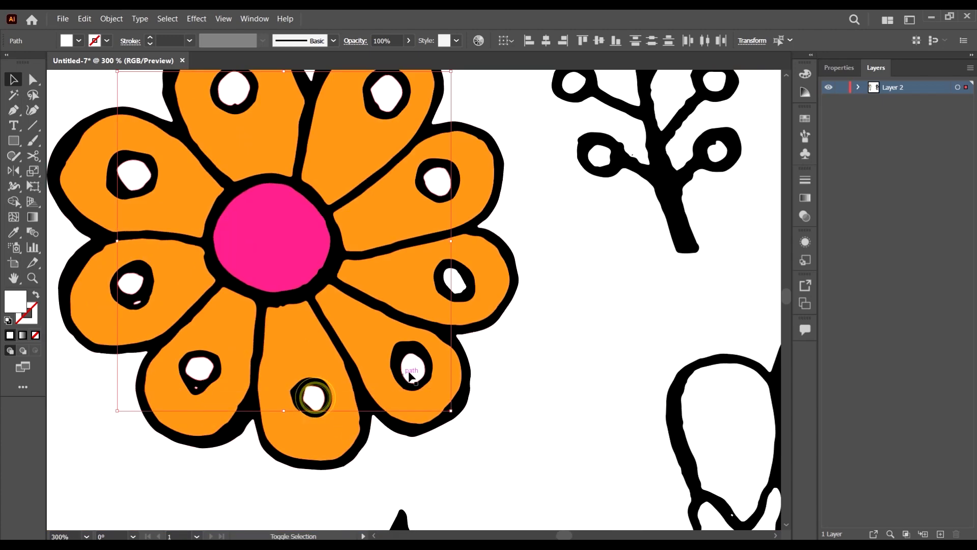
shift+click(459, 288)
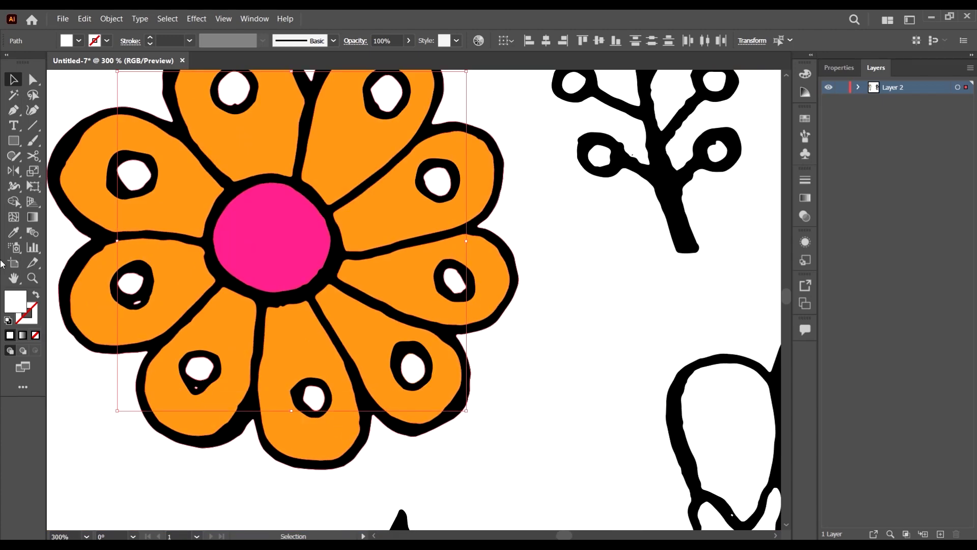
key(i)
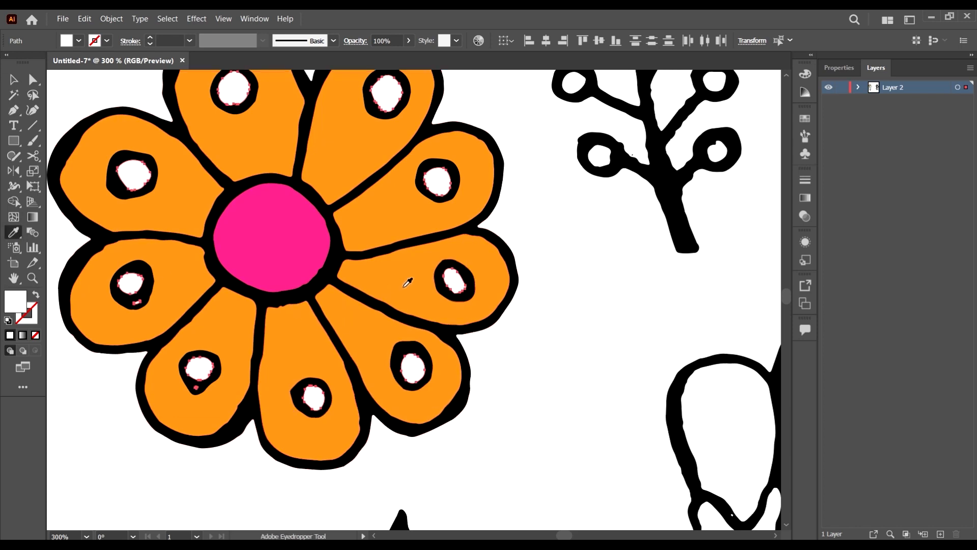
click(404, 281)
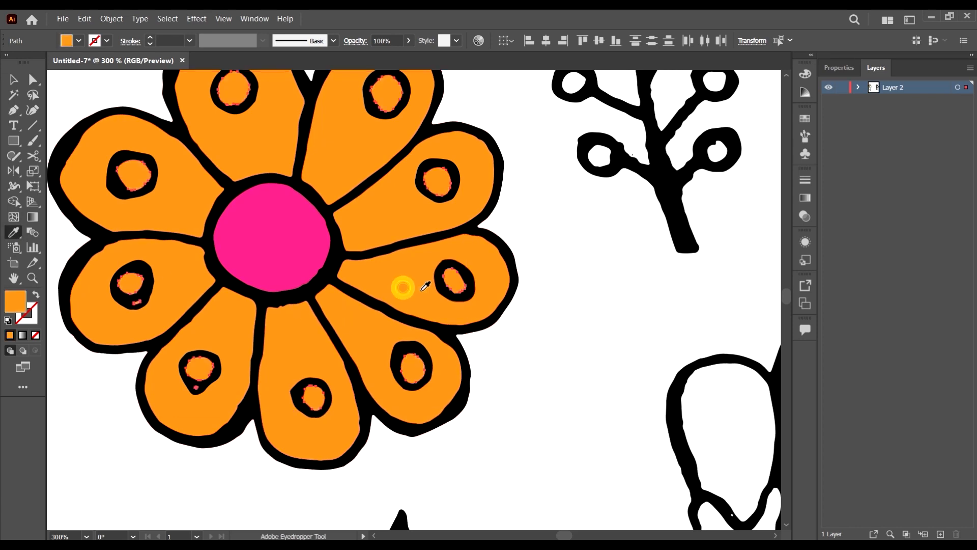
Step: Lighten the petal spots' fill to FFAA55 in the Color Picker and clear the selection
double_click(18, 304)
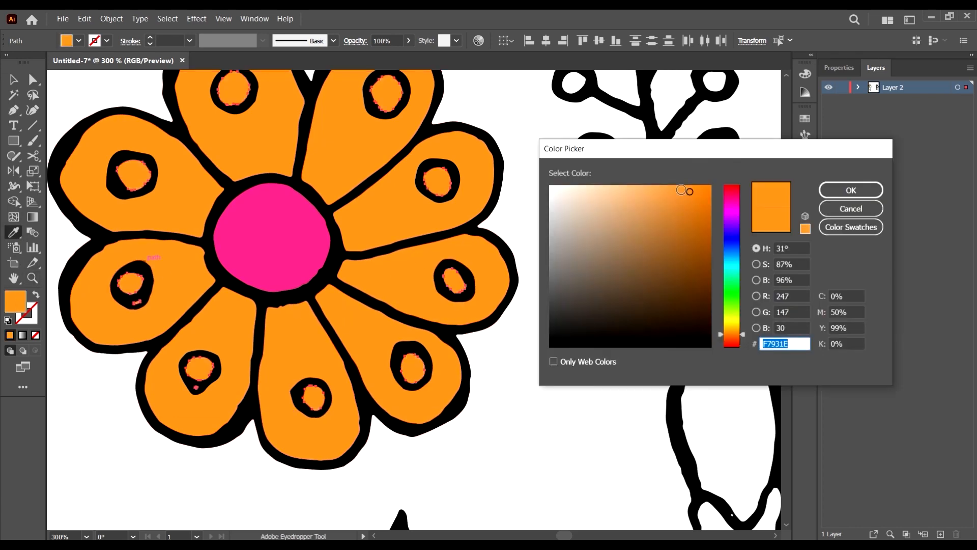
mouse_move(681, 189)
mouse_down()
mouse_move(670, 179)
mouse_move(687, 183)
mouse_move(658, 173)
mouse_up()
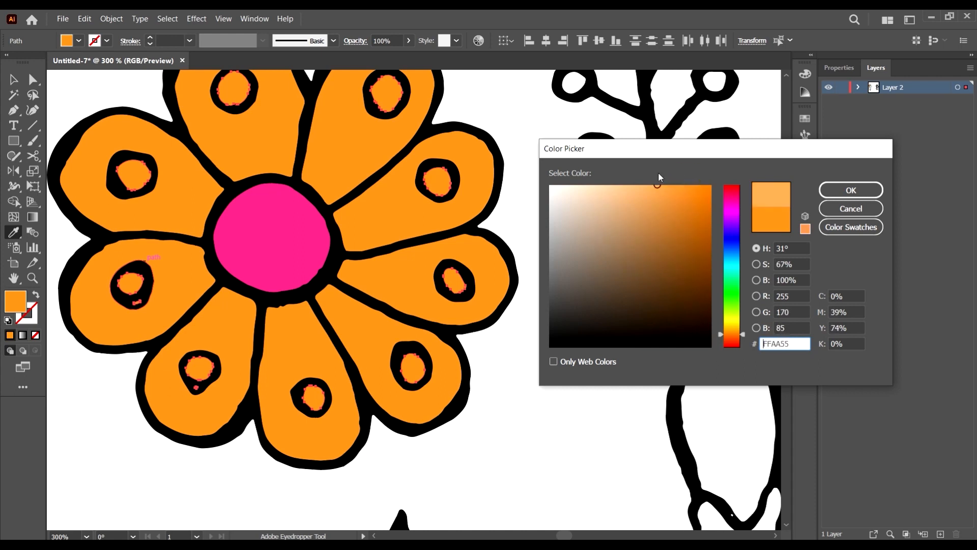
click(832, 191)
key(ctrl+minus)
key(ctrl+minus)
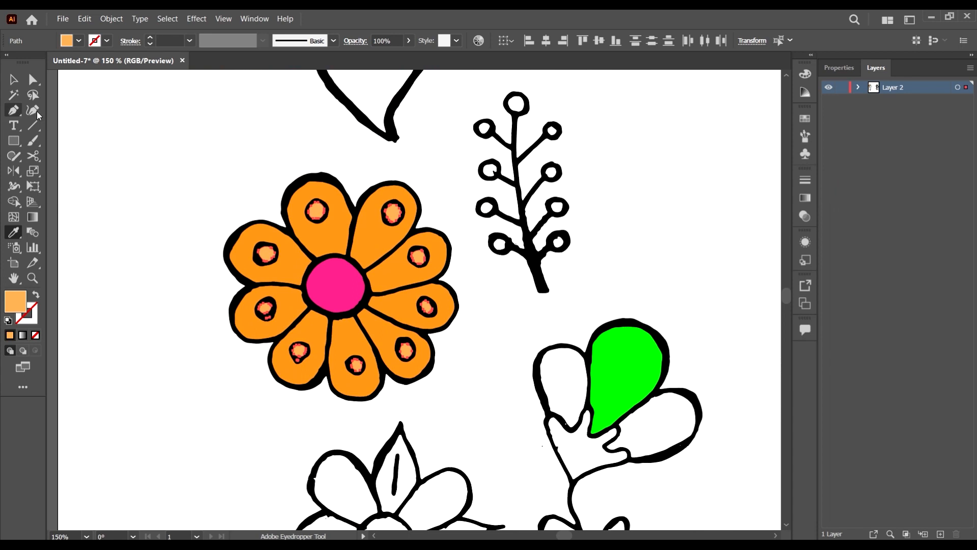
click(11, 80)
click(166, 122)
Step: Change the fill of the round flower's upper-right petal to a slightly deeper orange in the Color Picker
scroll(356, 214, up, 4)
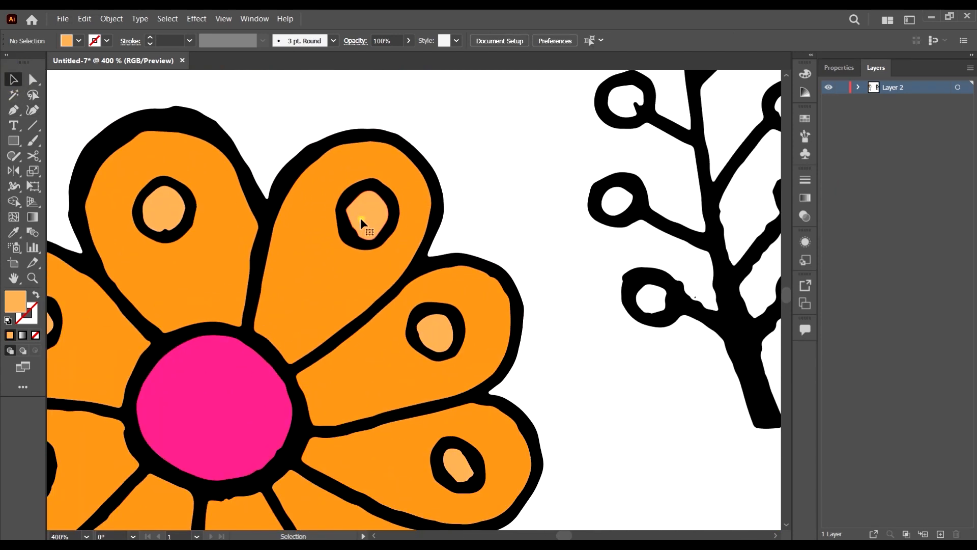
click(361, 217)
double_click(16, 300)
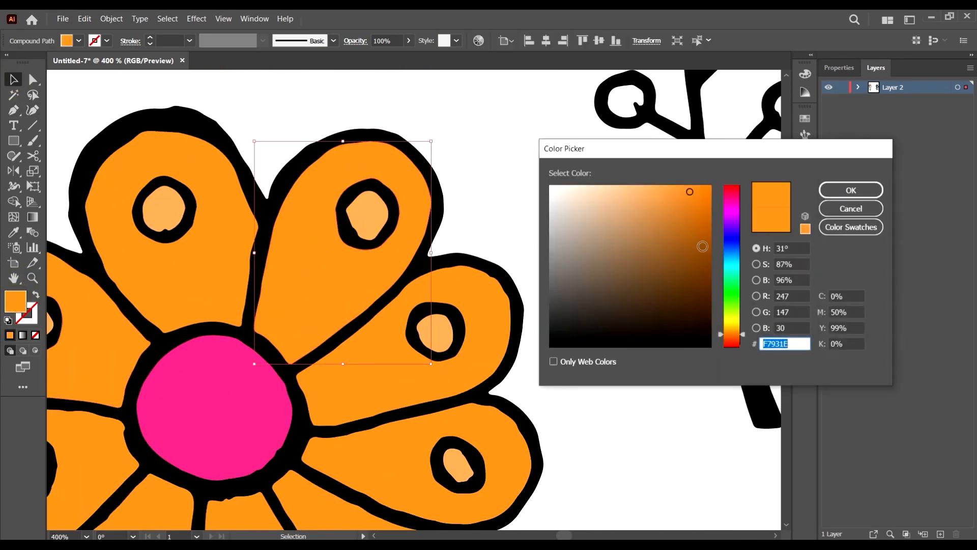
click(850, 190)
key(ctrl+0)
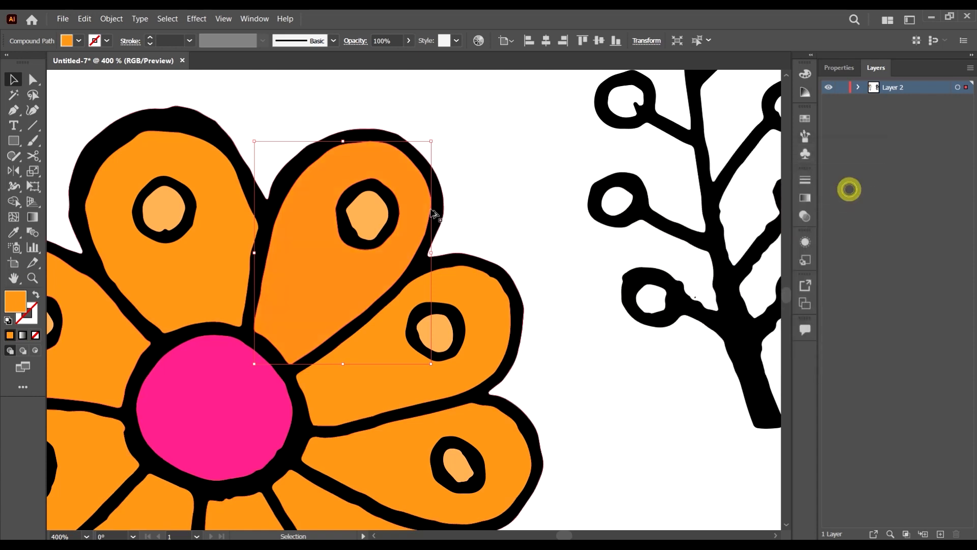
Step: Recolor the round flower's black outline with a dark red shade from the Color Guide
click(804, 93)
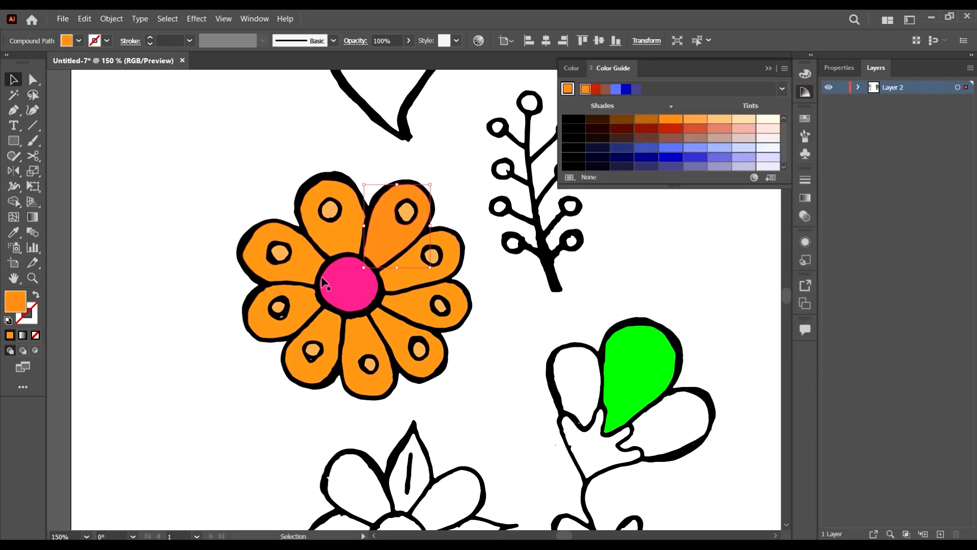
scroll(328, 283, left, 2)
scroll(443, 283, up, 1)
scroll(458, 293, right, 2)
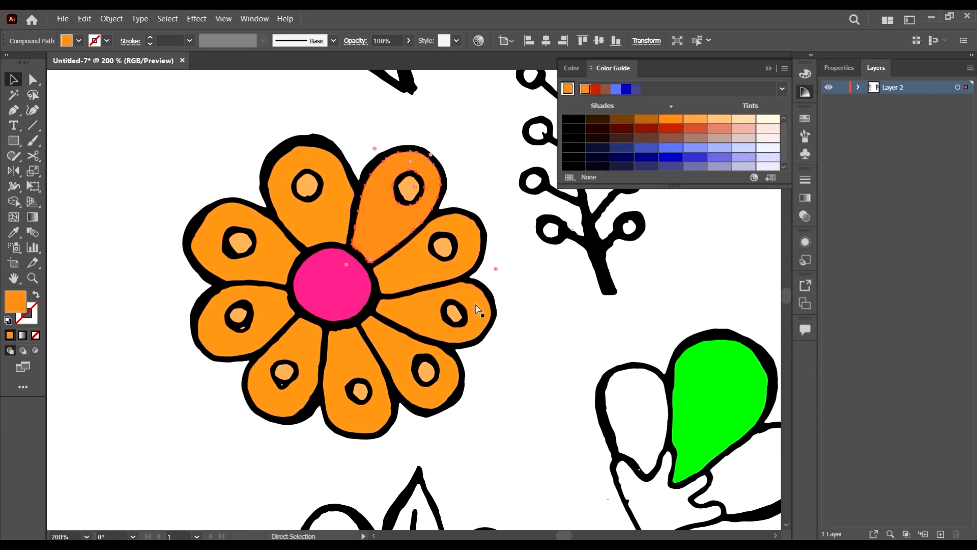
click(273, 139)
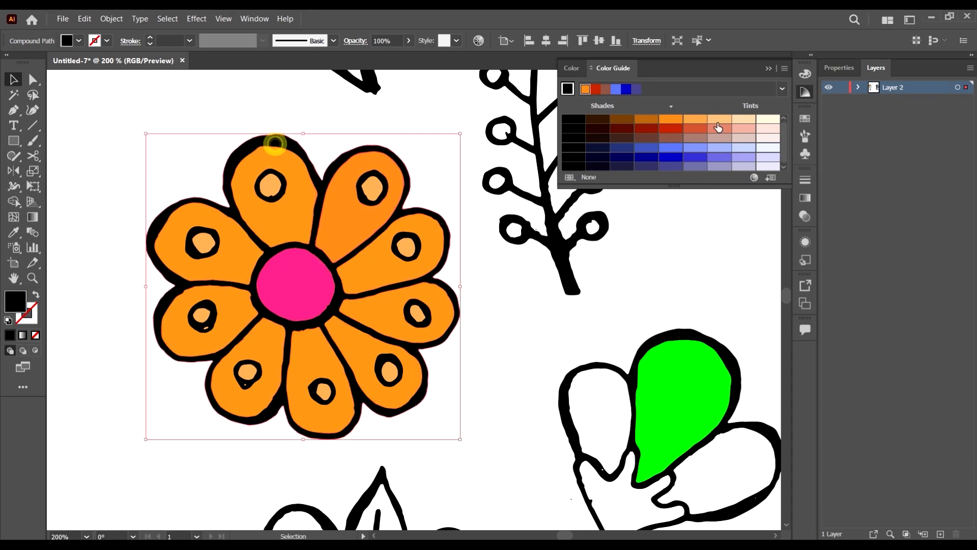
click(643, 129)
click(621, 128)
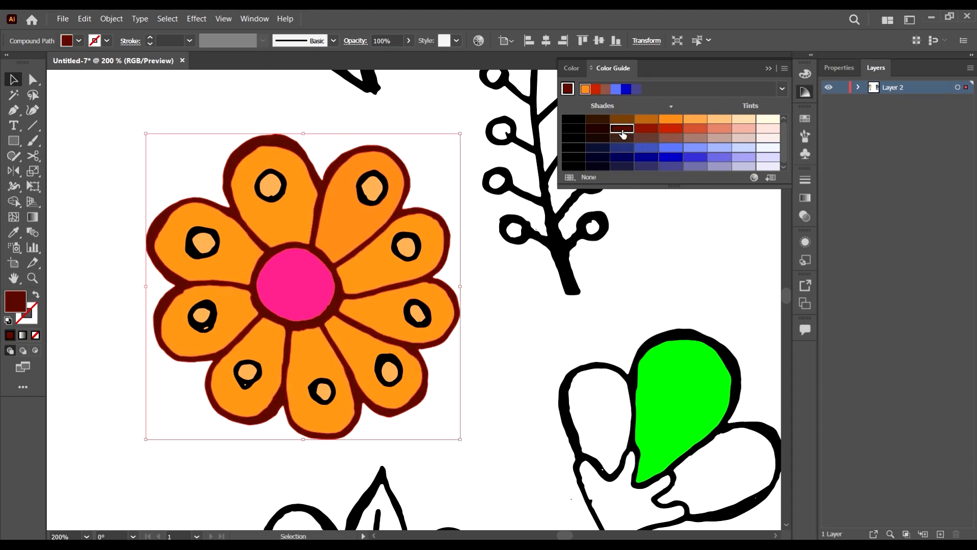
Step: Try brown and navy shades on the flower's outline, return to the dark red shade and clear the selection
click(620, 140)
click(621, 148)
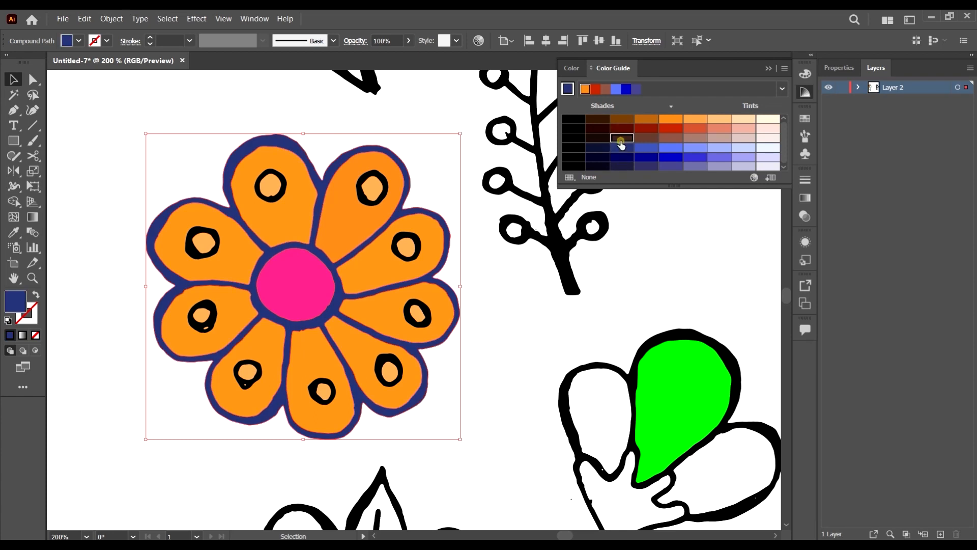
click(622, 138)
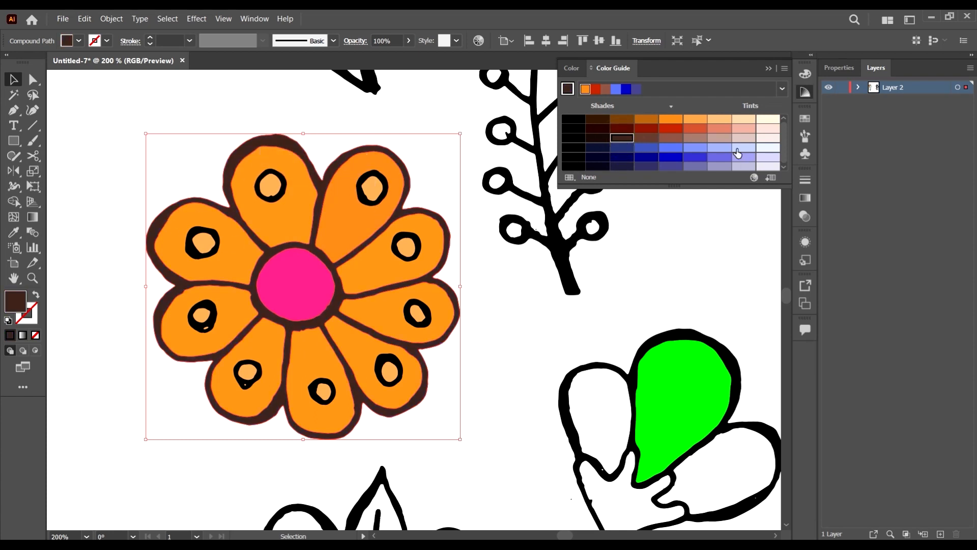
click(622, 130)
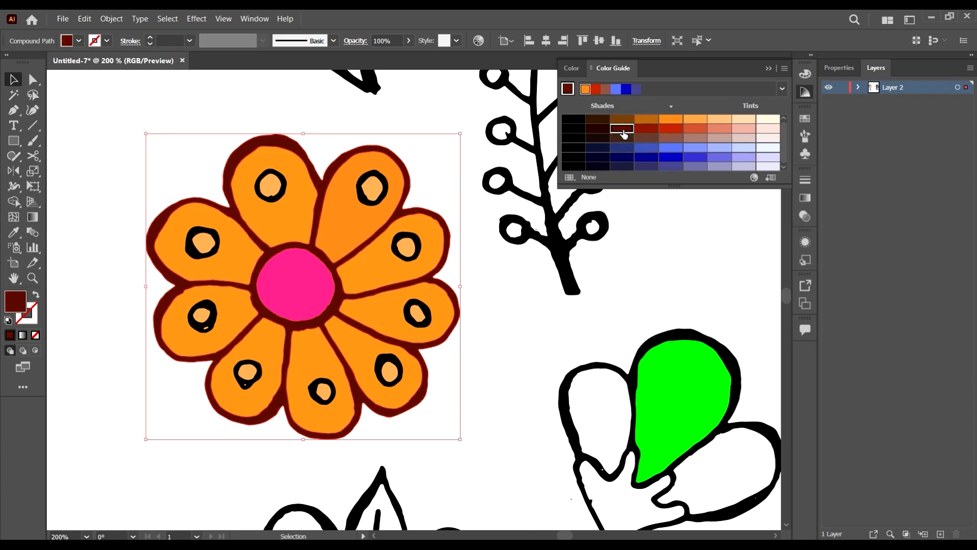
click(550, 363)
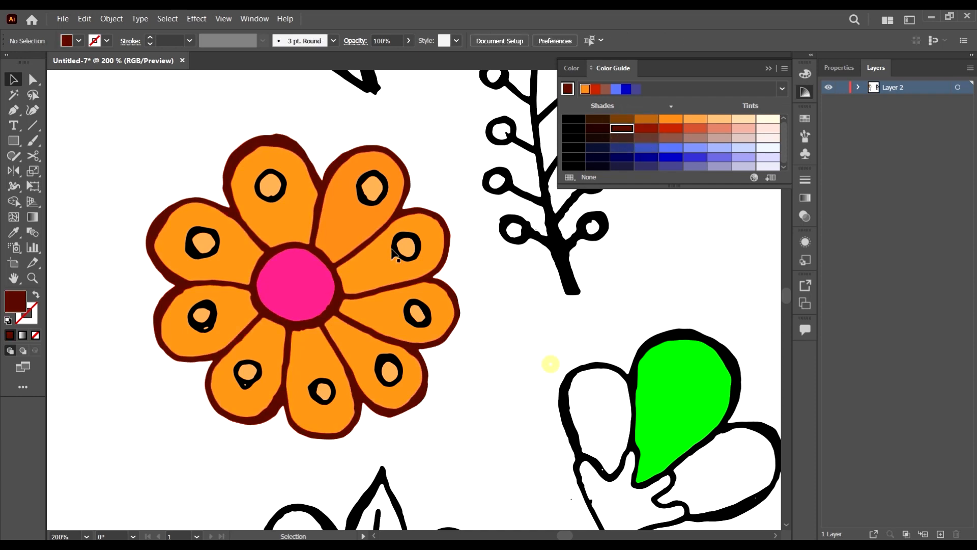
click(371, 202)
shift+click(406, 257)
shift+click(429, 315)
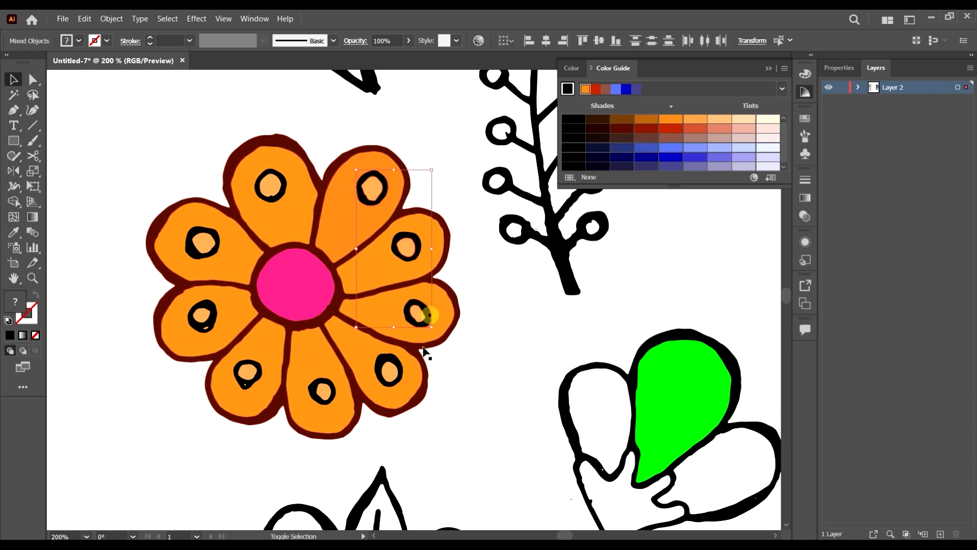
shift+click(401, 373)
shift+click(326, 388)
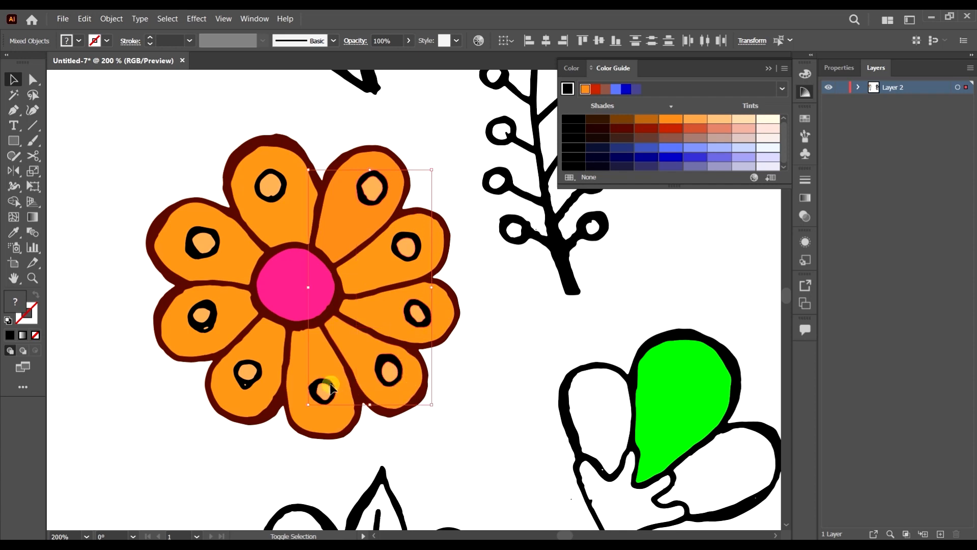
shift+click(247, 376)
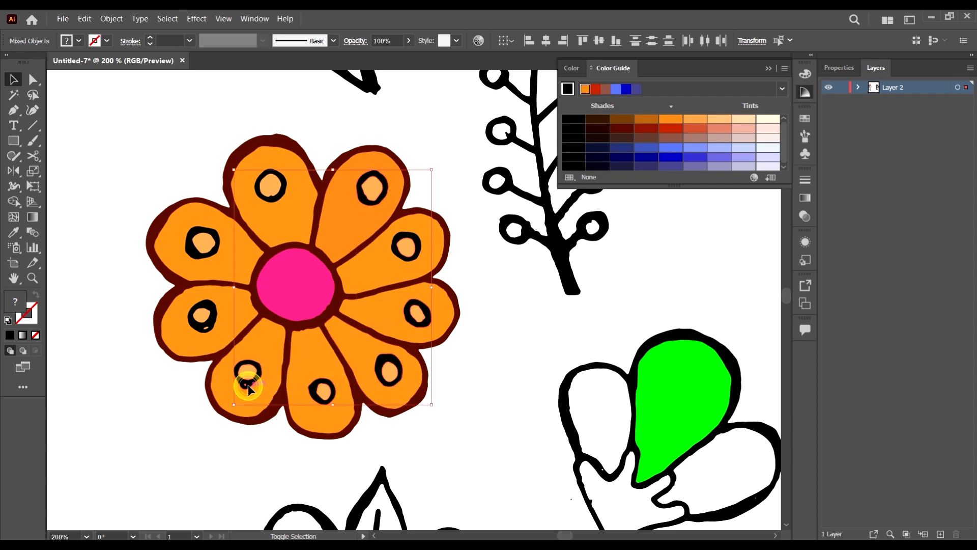
shift+click(195, 329)
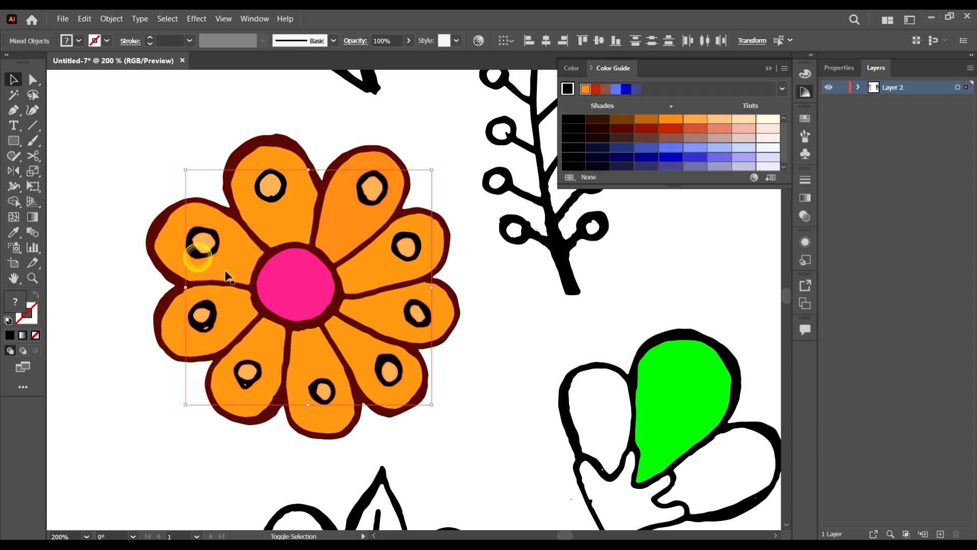
click(168, 129)
Step: Select the black rings around all nine petal spots of the orange flower and recolor them dark red from the Color Guide
scroll(269, 176, up, 2)
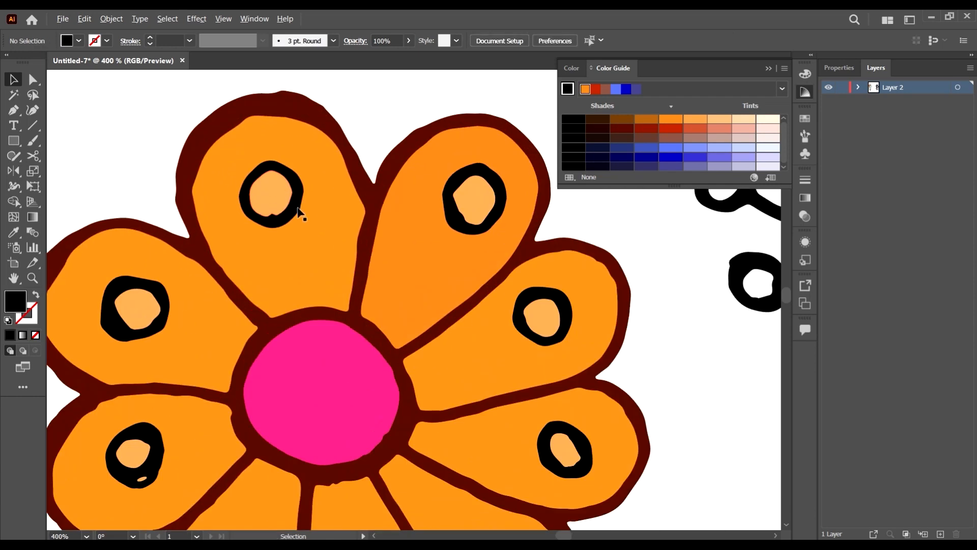
click(284, 181)
shift+click(460, 220)
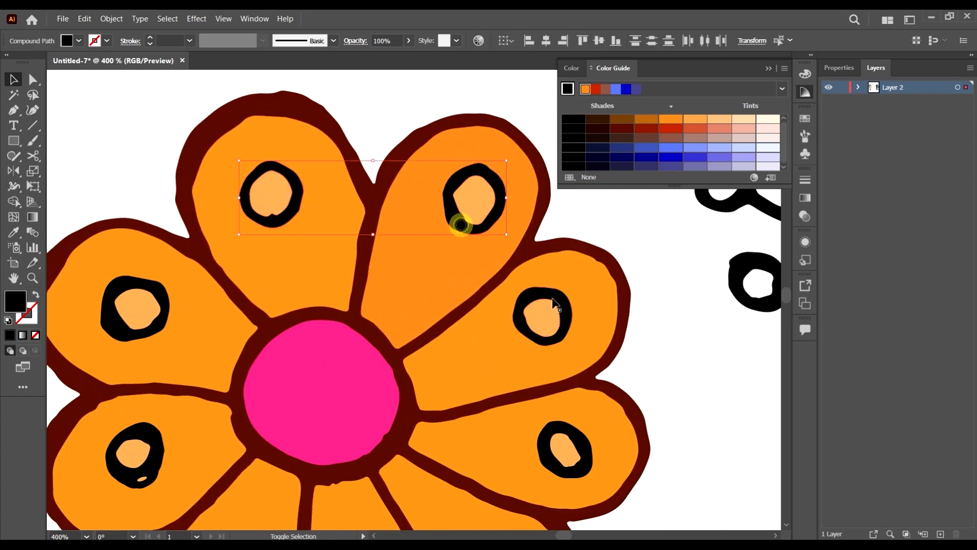
shift+click(550, 296)
scroll(618, 384, down, 2)
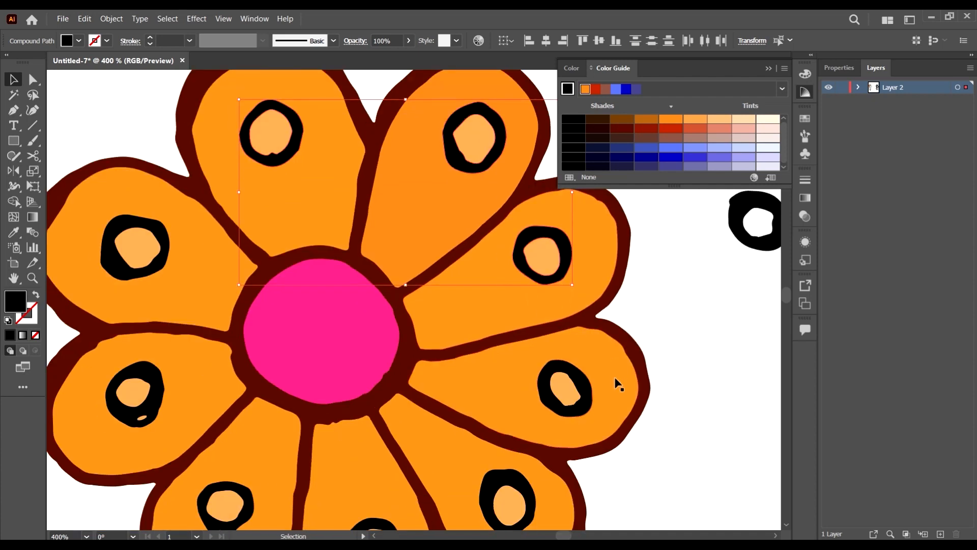
shift+click(577, 394)
scroll(555, 395, down, 4)
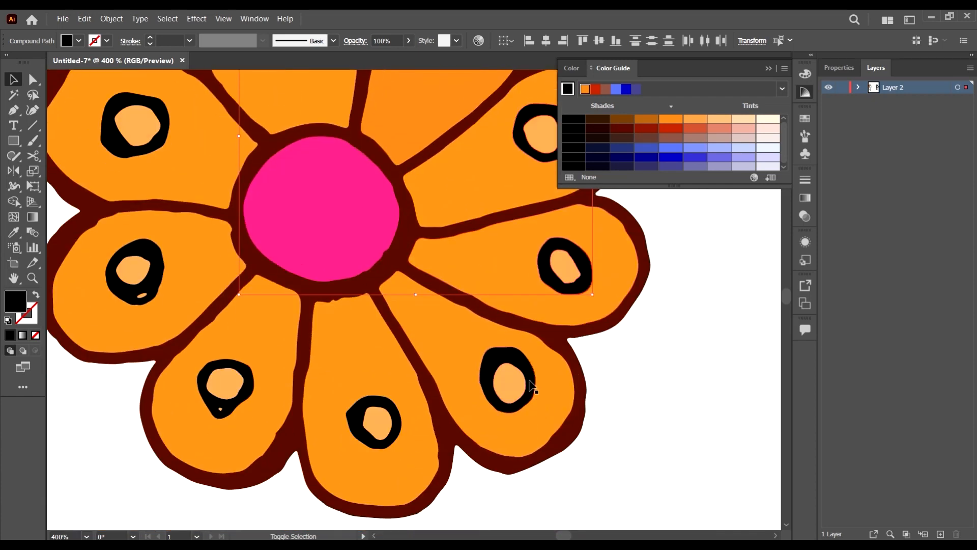
shift+click(529, 382)
shift+click(359, 415)
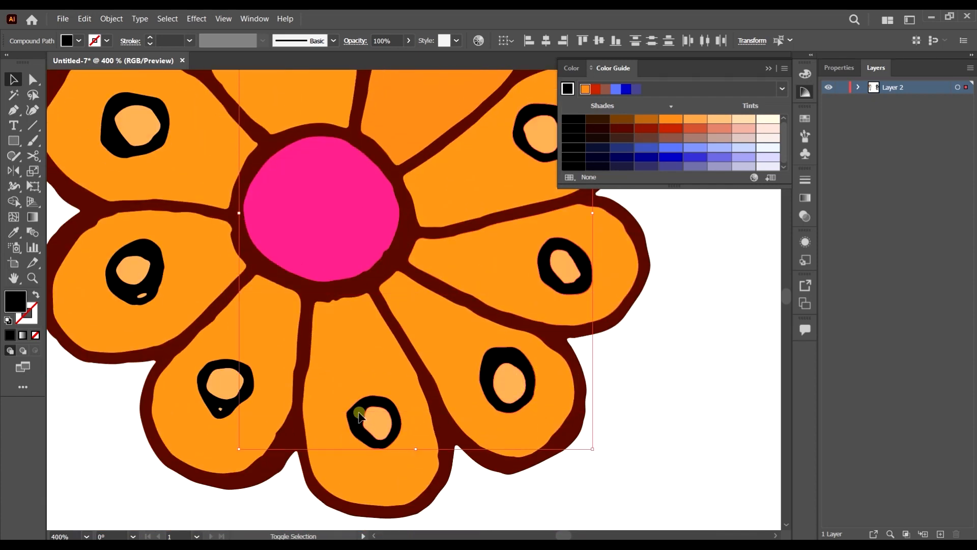
shift+click(247, 389)
shift+click(155, 283)
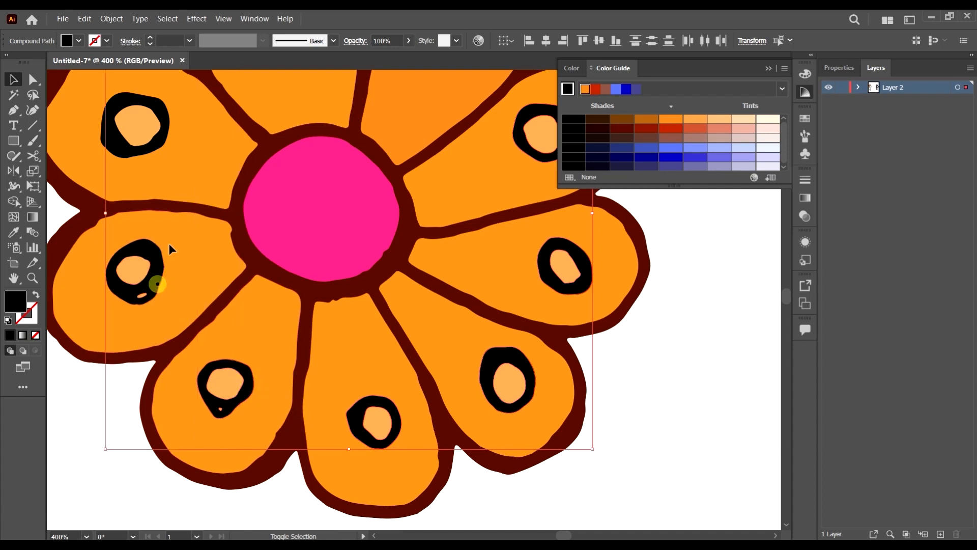
shift+click(113, 147)
scroll(222, 194, up, 2)
scroll(223, 194, up, 2)
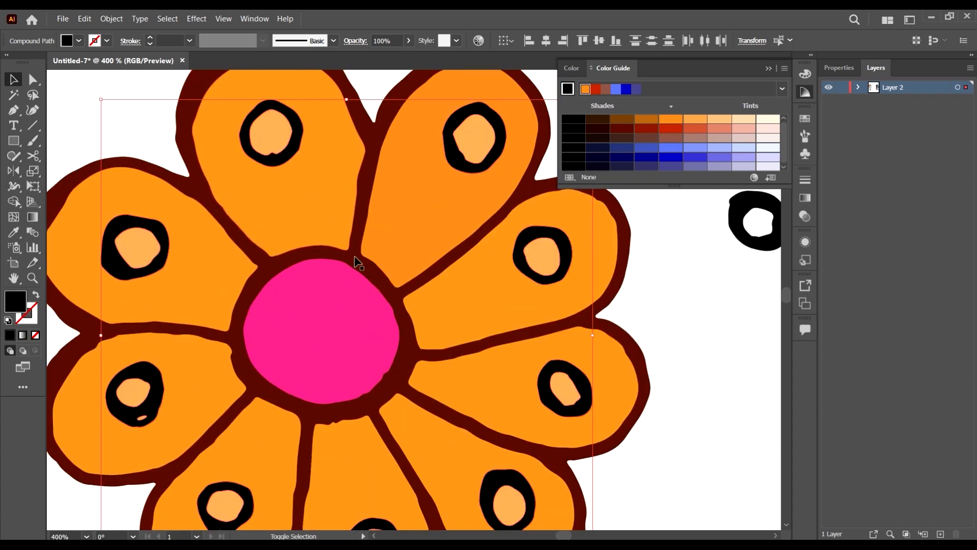
key(ctrl+minus)
key(ctrl+minus)
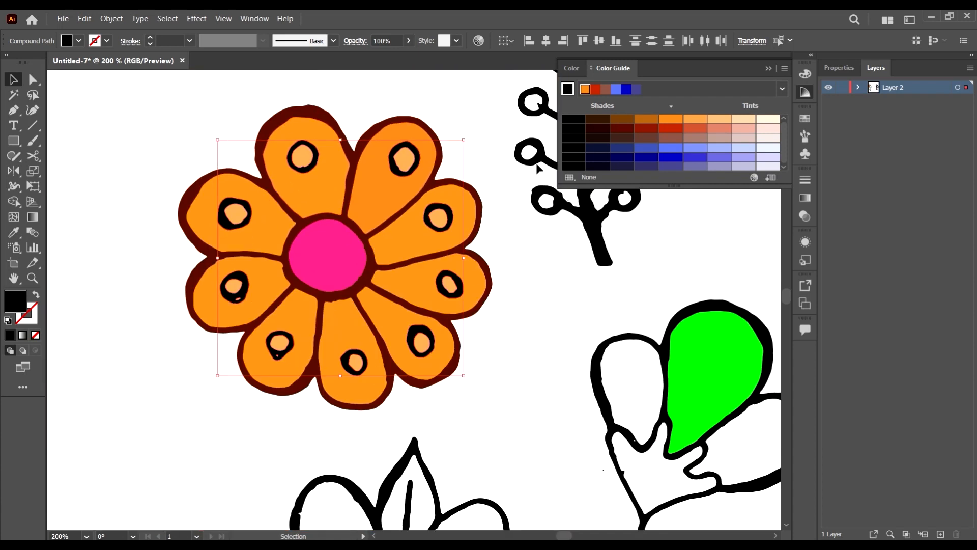
click(626, 131)
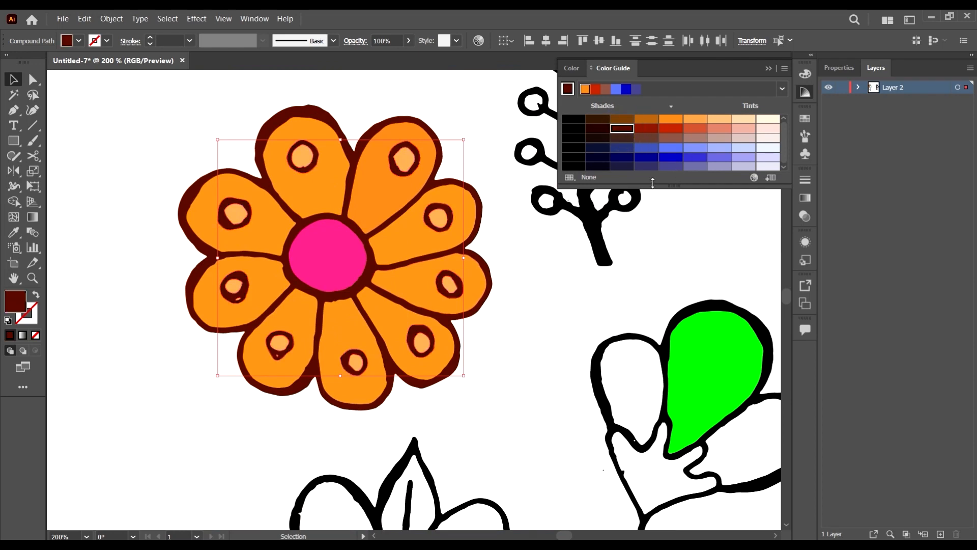
Step: Try blue and darker red shades on the petal rings, settle on the bright red from the Color Guide and clear the selection
click(645, 148)
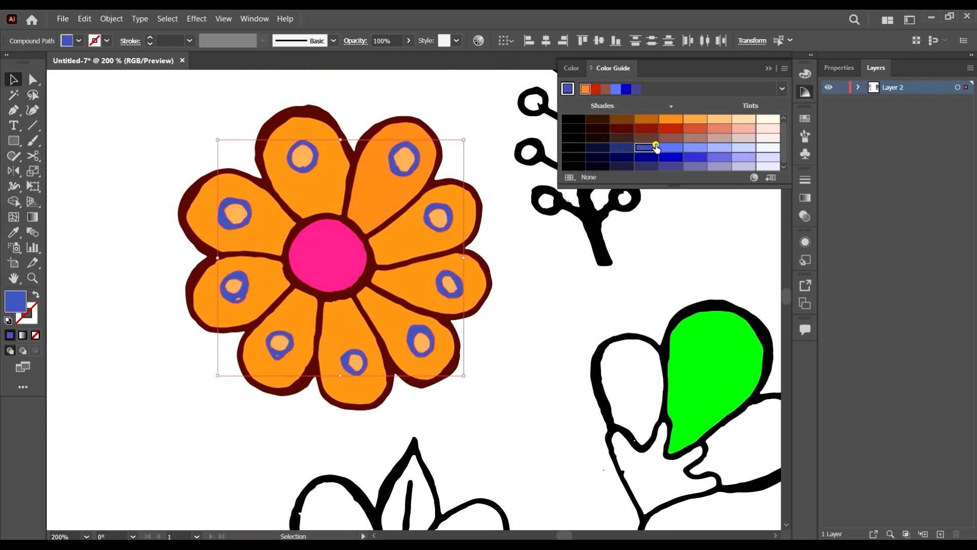
click(679, 157)
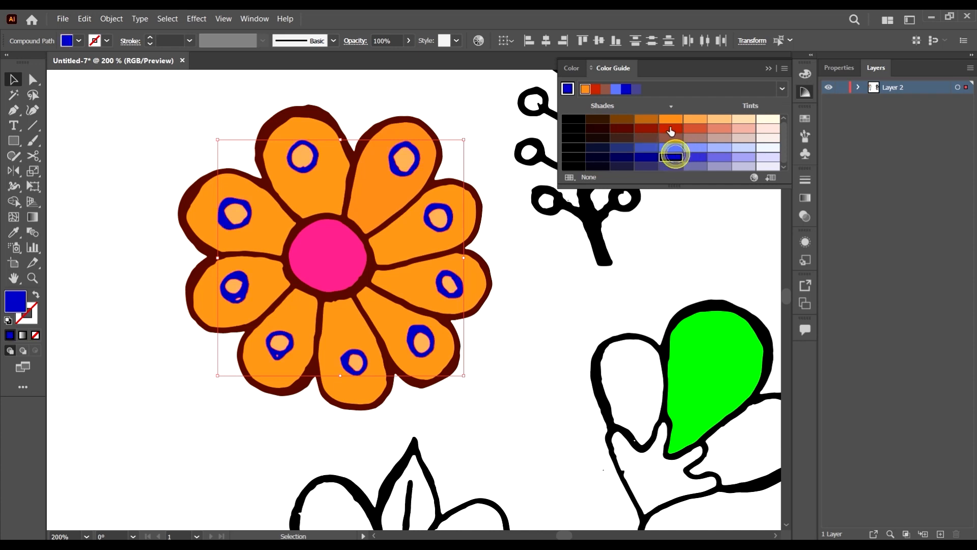
click(650, 129)
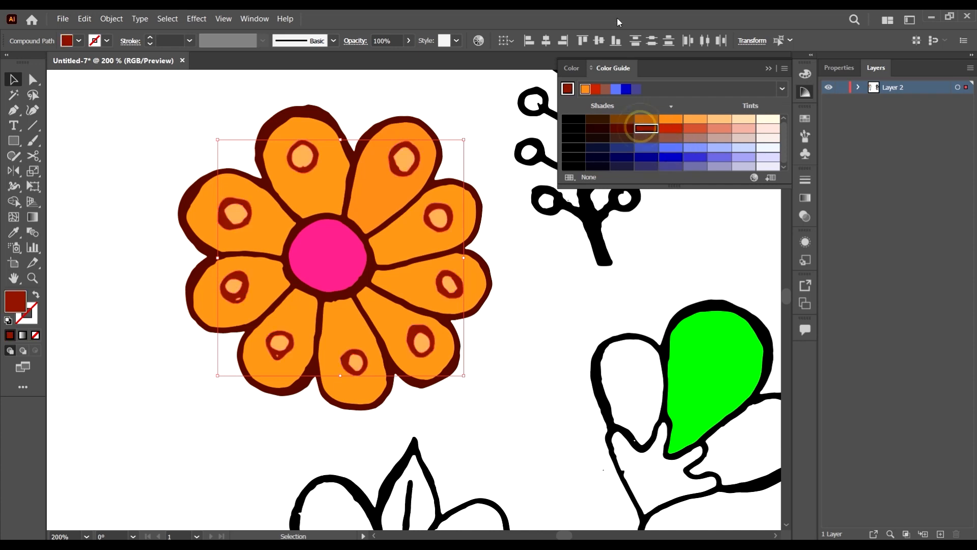
click(626, 127)
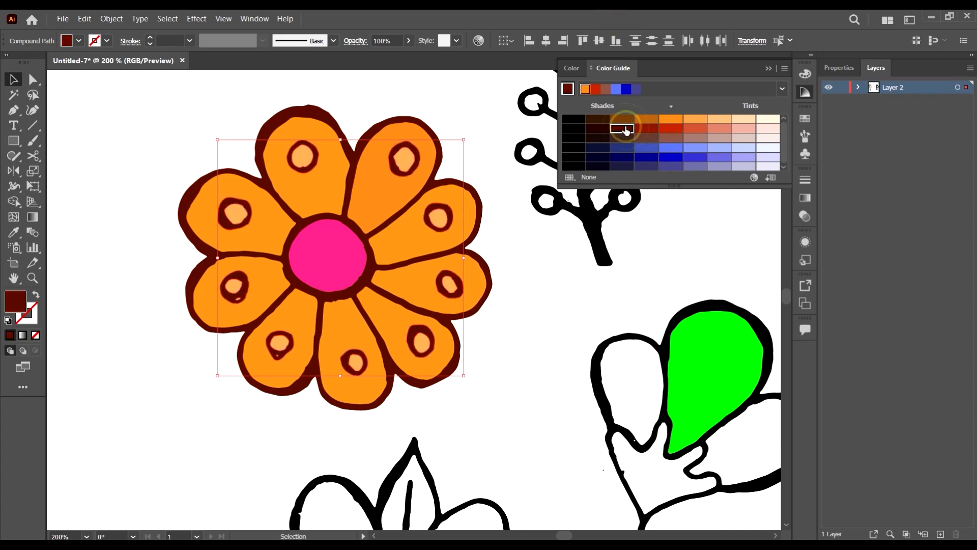
click(639, 128)
click(671, 130)
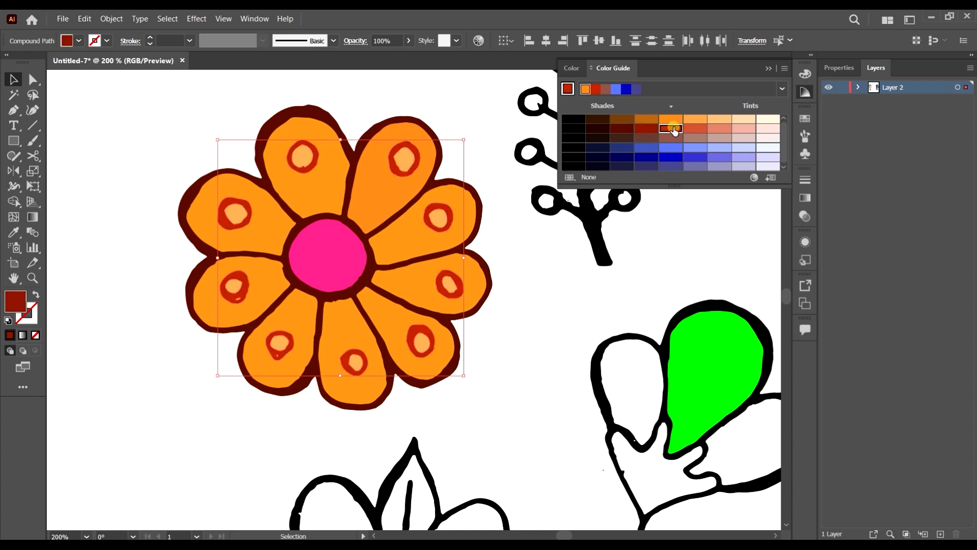
click(653, 130)
click(671, 128)
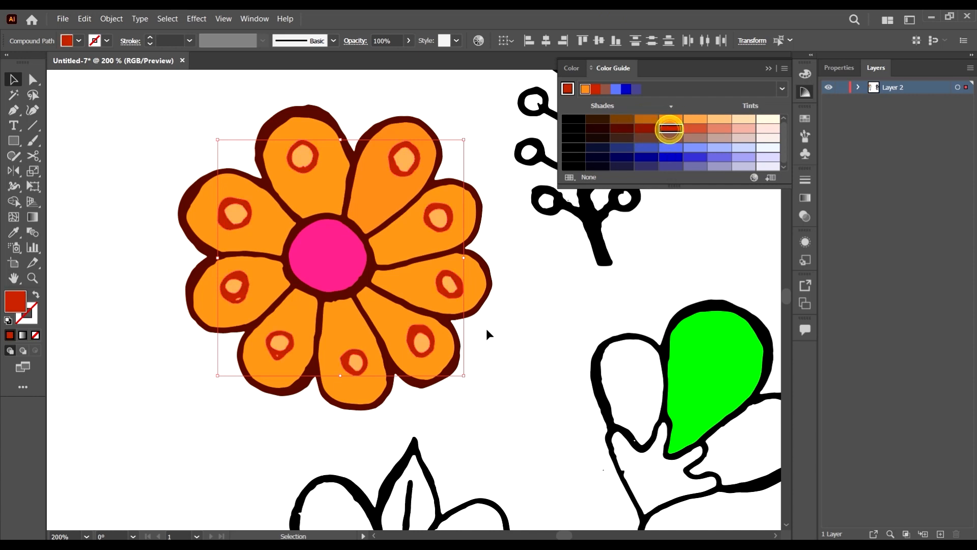
alt+scroll(486, 328, down, 3)
alt+scroll(453, 320, up, 1)
alt+scroll(456, 322, up, 1)
click(457, 322)
scroll(456, 322, right, 2)
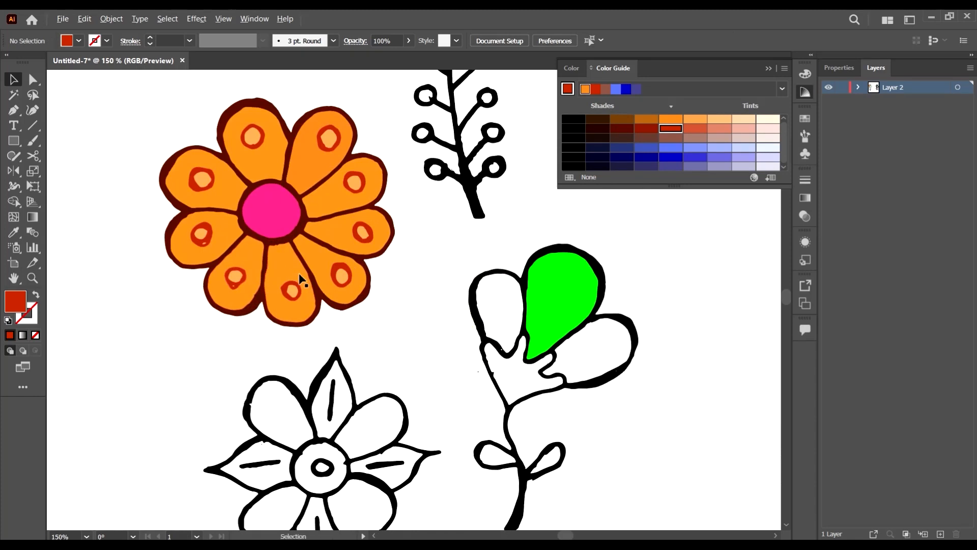
Step: Add a slightly smaller concentric copy of the flower's pink center and fill it with FF5FB3
alt+scroll(301, 270, down, 5)
alt+scroll(317, 244, up, 4)
click(235, 268)
alt+scroll(225, 229, up, 4)
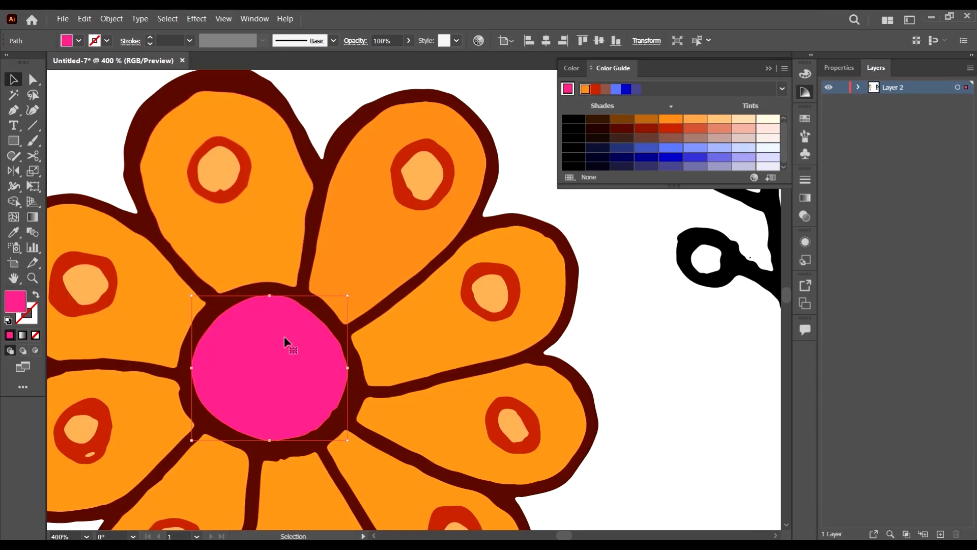
scroll(290, 333, down, 1)
key(v)
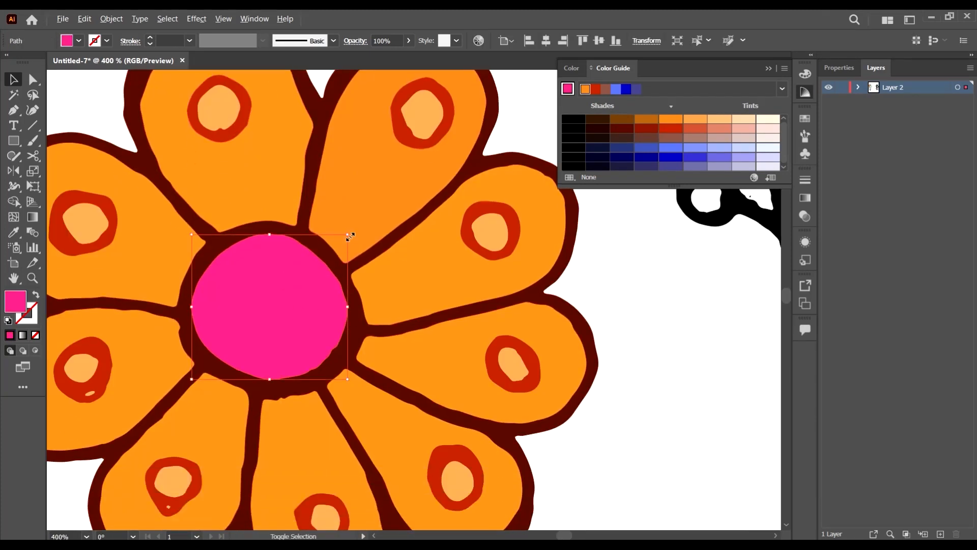
drag(348, 235, 342, 251)
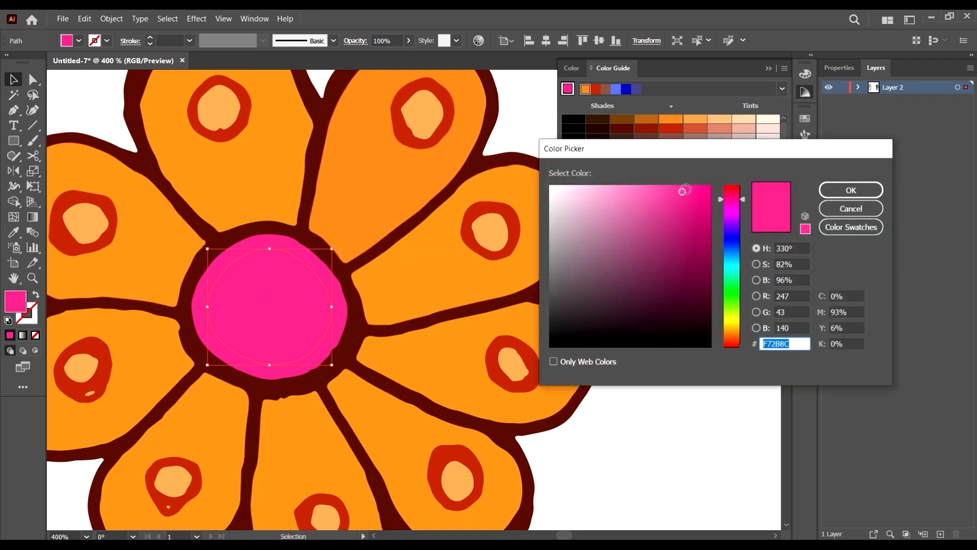
drag(685, 189, 656, 182)
click(827, 195)
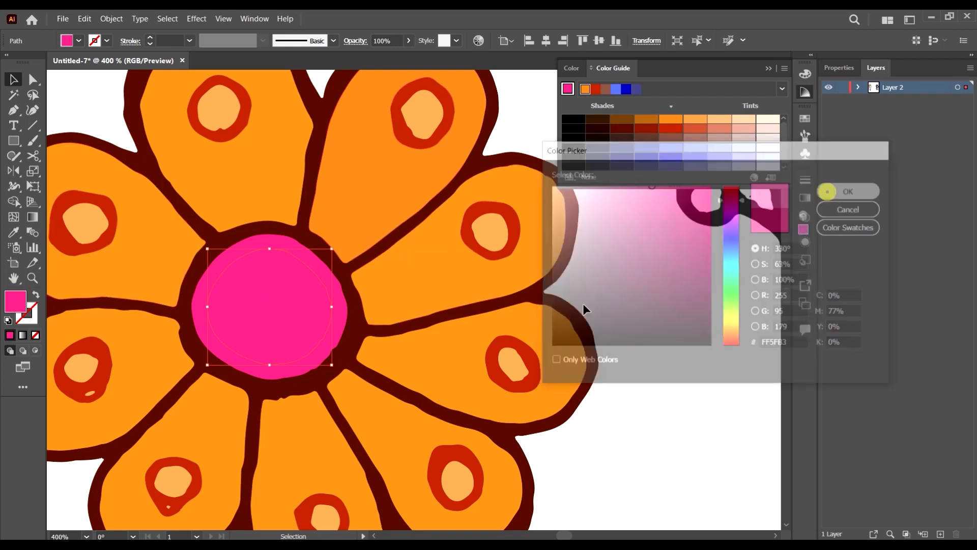
Step: Add a smaller concentric copy of the FF5FB3 circle, fill it with FF9FD6 and clear the selection
key(a)
key(v)
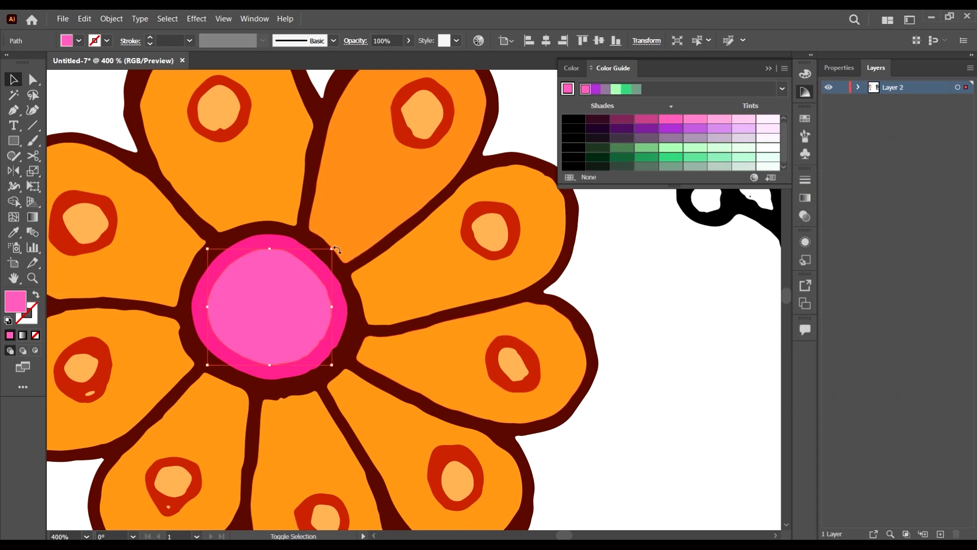
drag(334, 253, 304, 275)
double_click(14, 305)
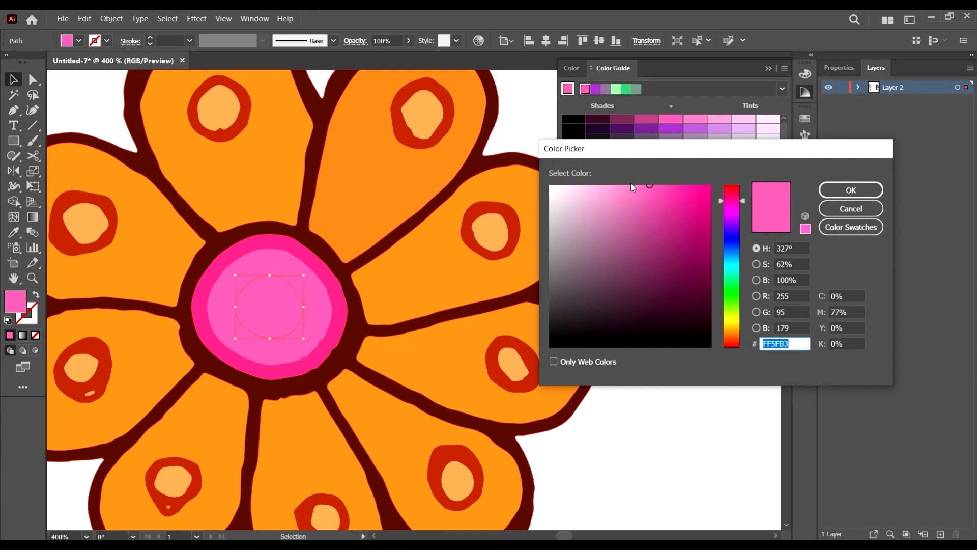
drag(637, 191, 615, 177)
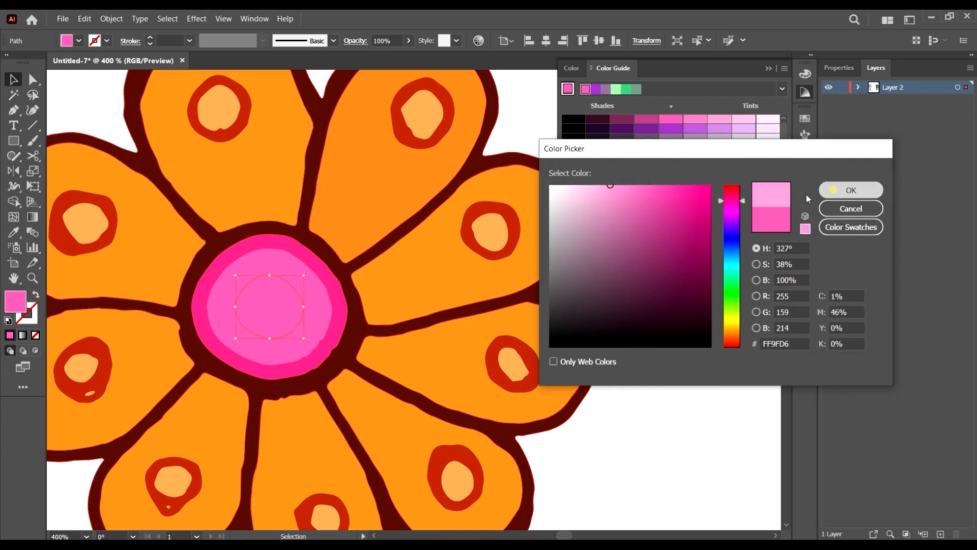
click(851, 190)
scroll(593, 329, down, 5)
scroll(565, 342, up, 6)
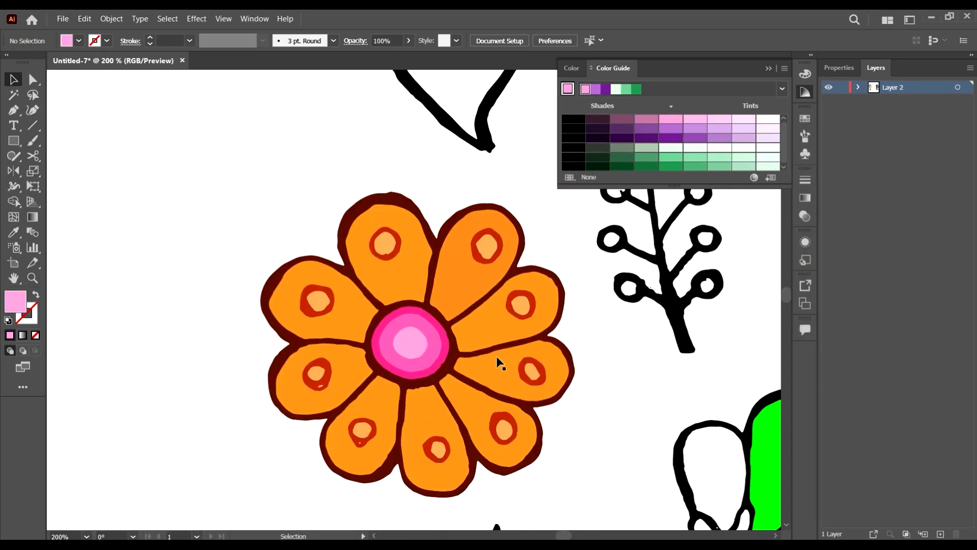
Step: Add a smaller copy of the innermost light pink circle, fill it with pale pink FFD7F0 and clear the selection
click(436, 331)
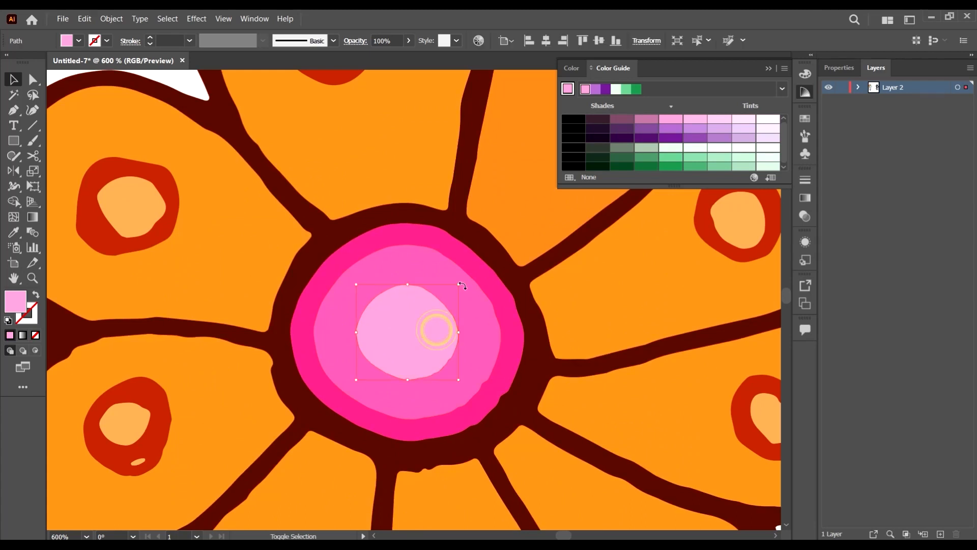
drag(458, 284, 469, 273)
scroll(451, 337, up, 2)
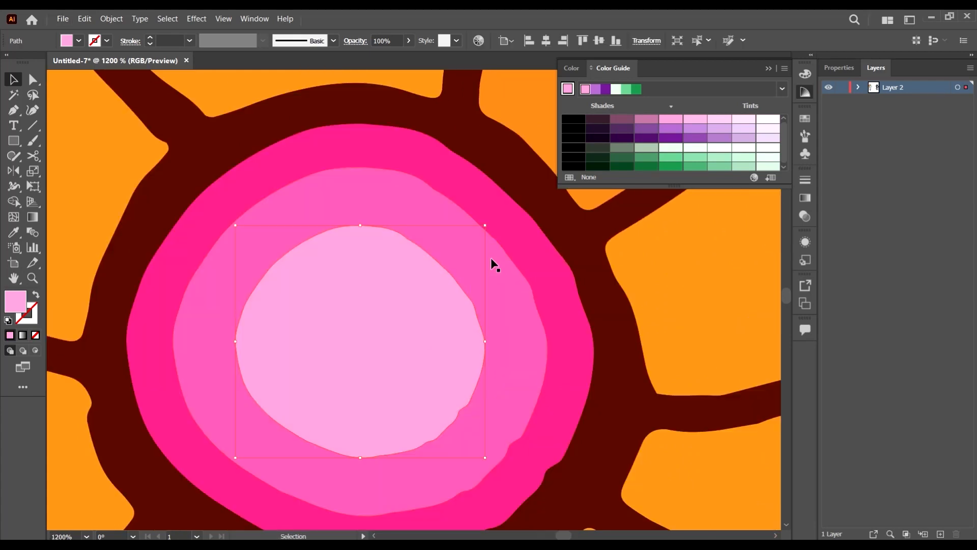
key(v)
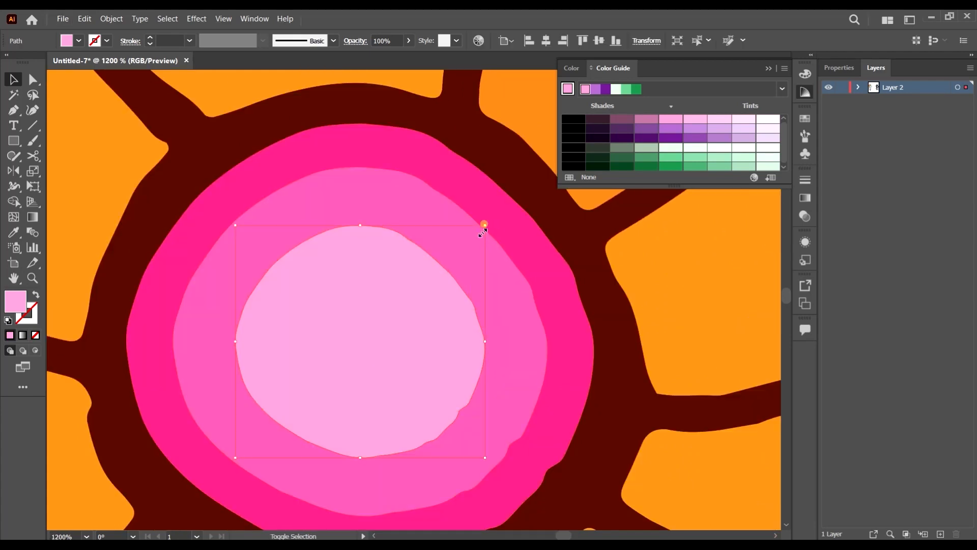
drag(483, 225, 443, 288)
double_click(16, 301)
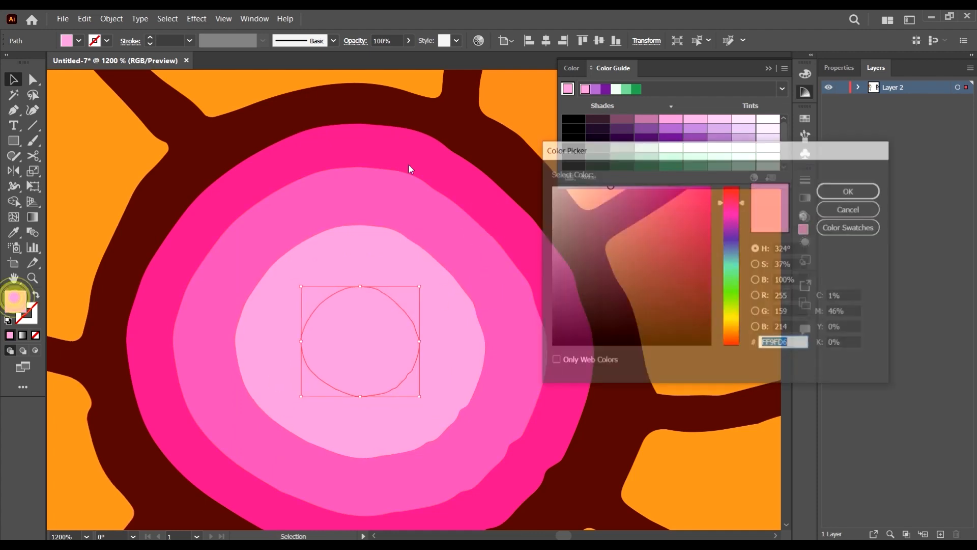
drag(594, 188, 577, 172)
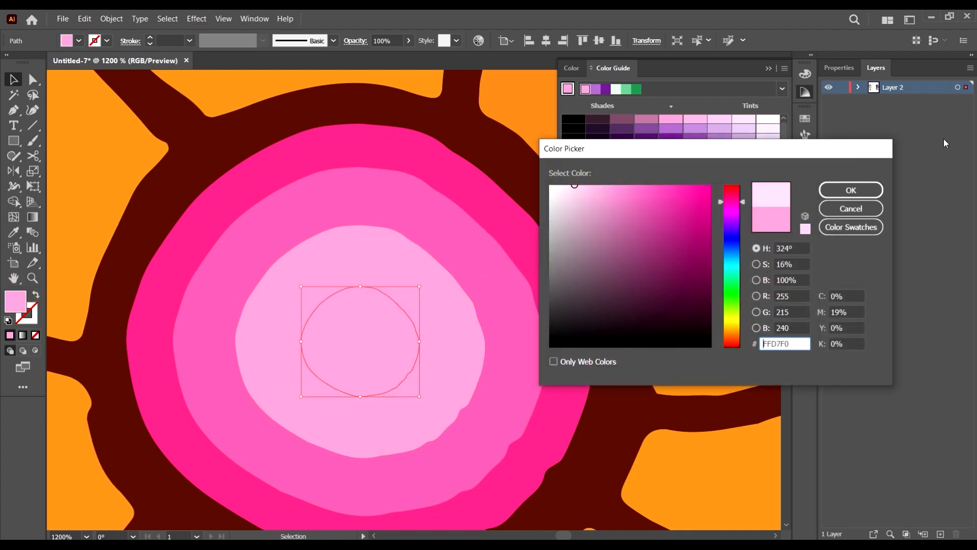
click(861, 190)
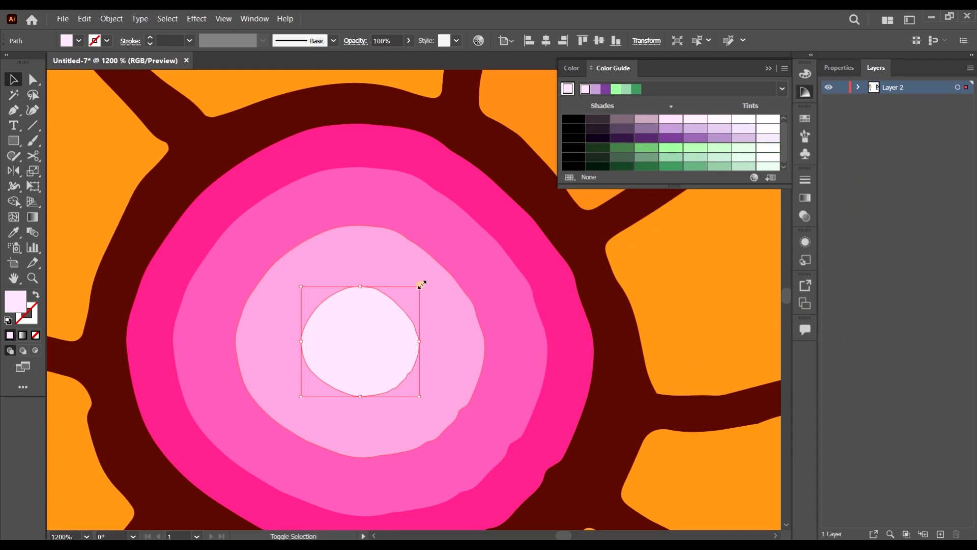
drag(421, 285, 434, 274)
scroll(439, 291, down, 6)
click(516, 405)
scroll(322, 322, down, 3)
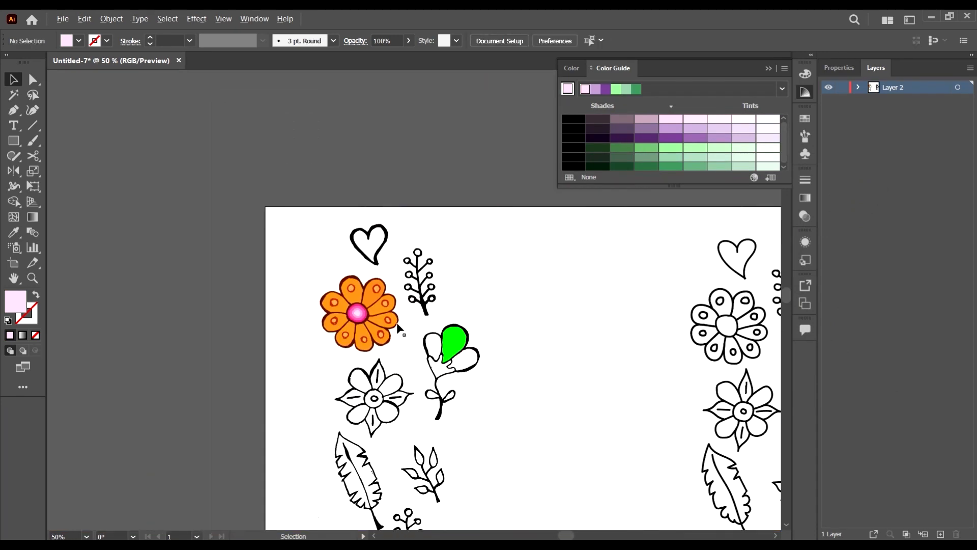
Step: Examine the finished orange flower alongside the uncolored drawings on the artboard
scroll(398, 327, up, 3)
scroll(353, 277, right, 3)
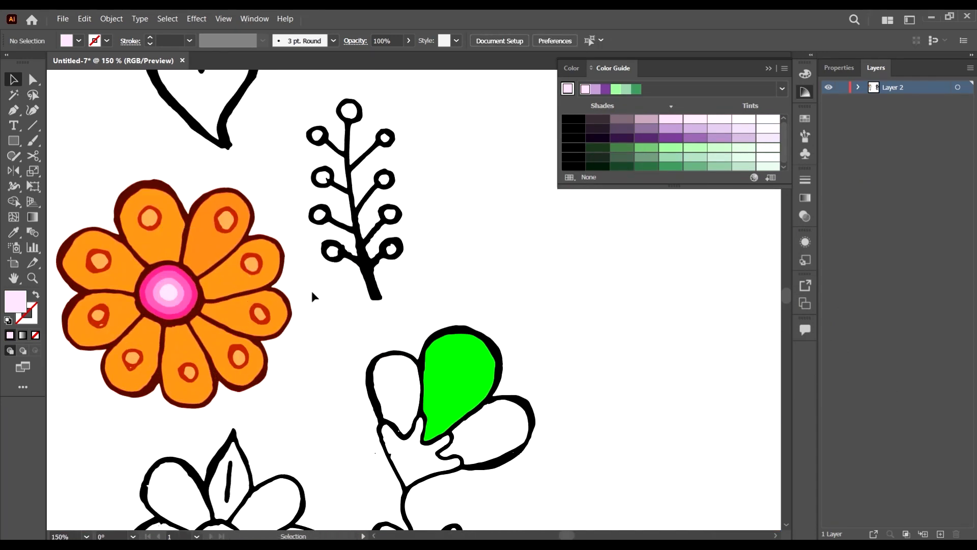
scroll(511, 321, down, 2)
scroll(435, 252, up, 1)
scroll(443, 262, right, 3)
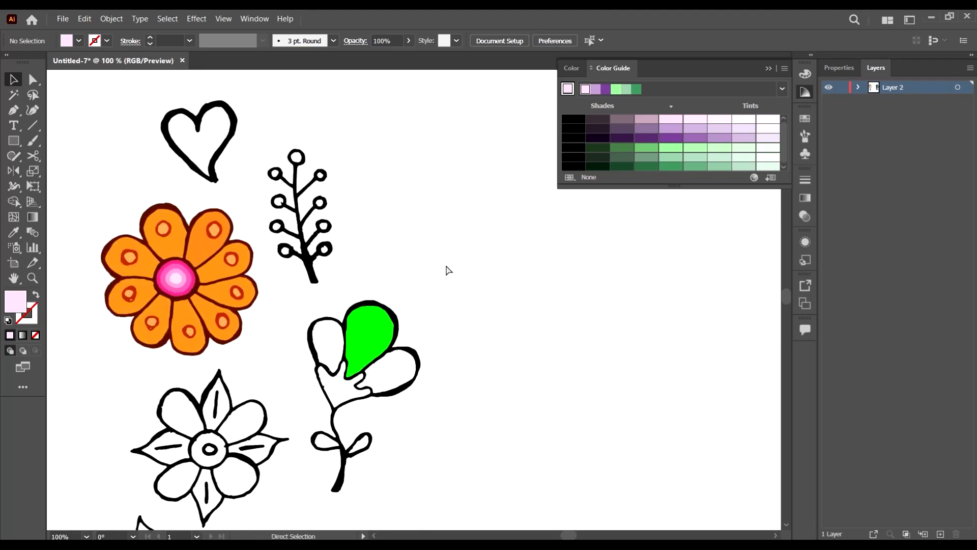
scroll(441, 259, down, 2)
scroll(346, 223, down, 3)
scroll(374, 237, left, 2)
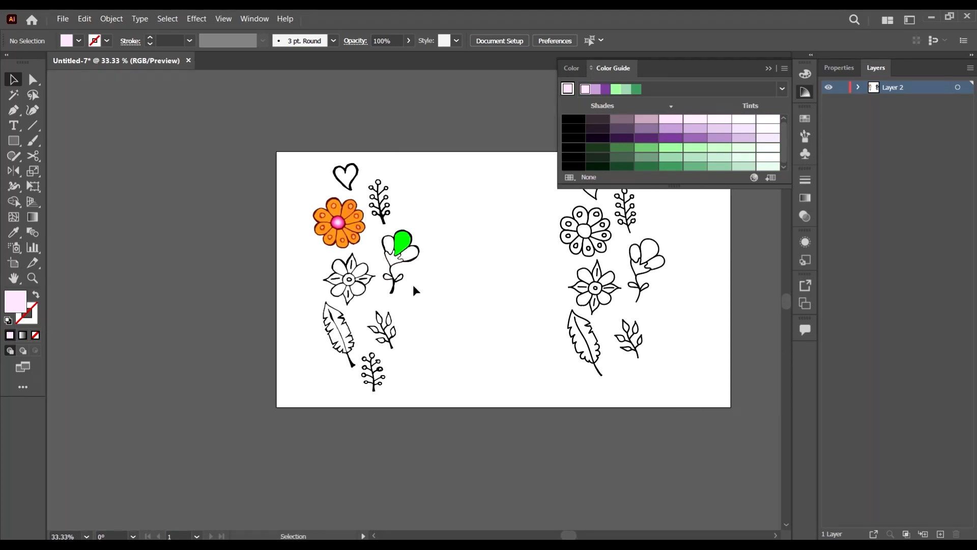
scroll(413, 280, down, 2)
scroll(384, 268, up, 6)
scroll(391, 276, down, 1)
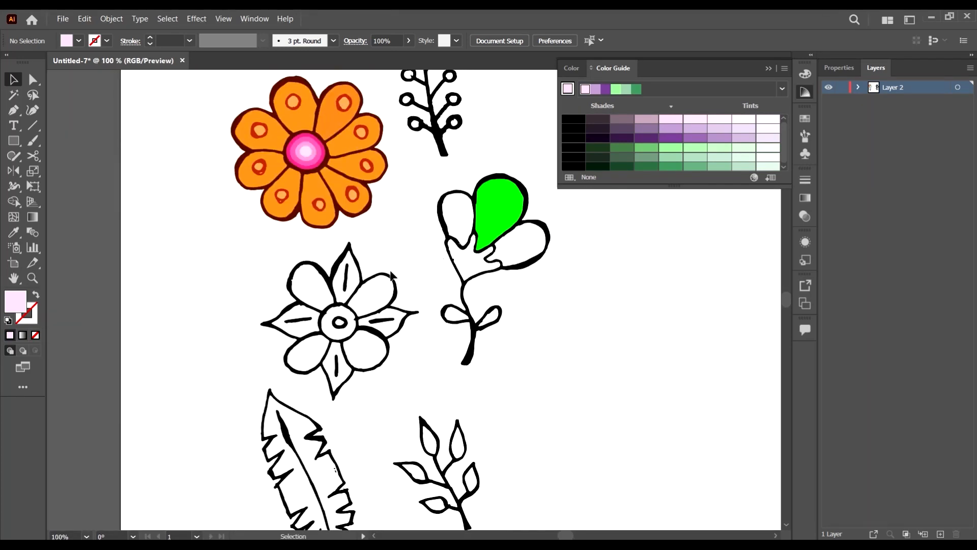
click(372, 288)
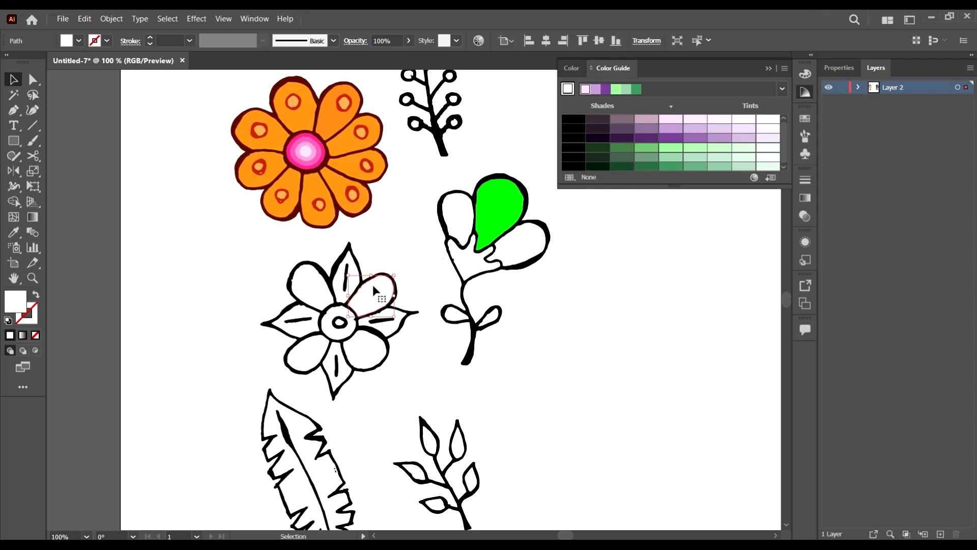
scroll(407, 326, up, 1)
scroll(509, 357, right, 2)
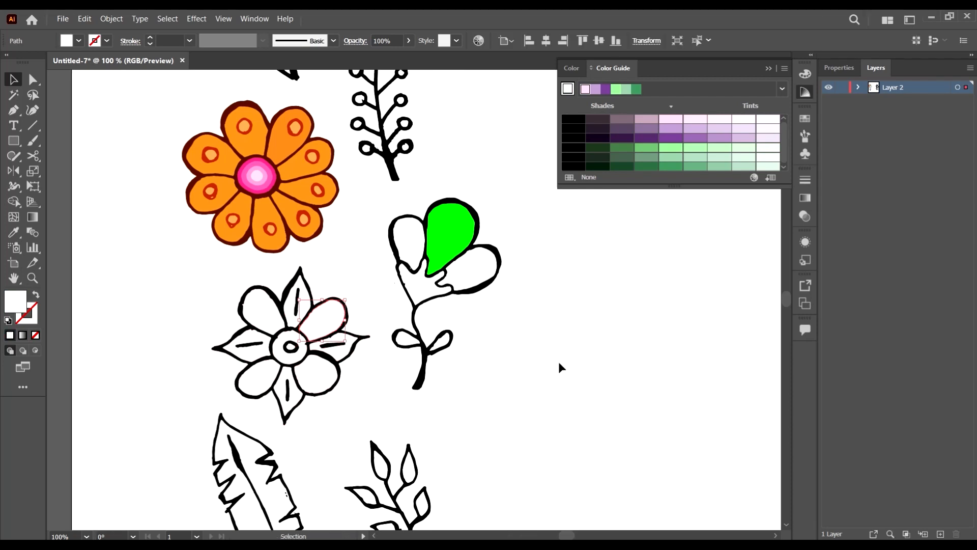
click(557, 335)
scroll(386, 176, up, 5)
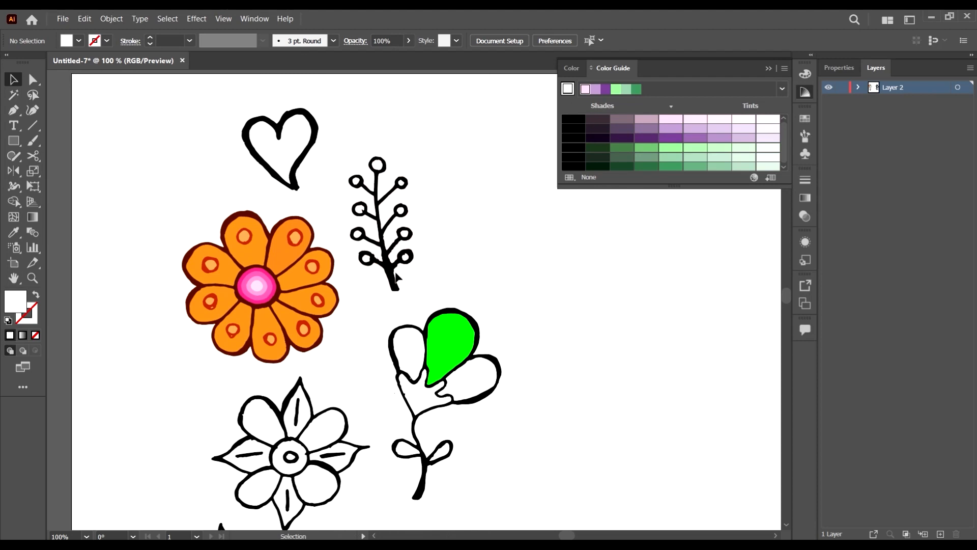
Step: Recolor the black berry branch's stems and outlines to medium green and clear the selection
click(393, 282)
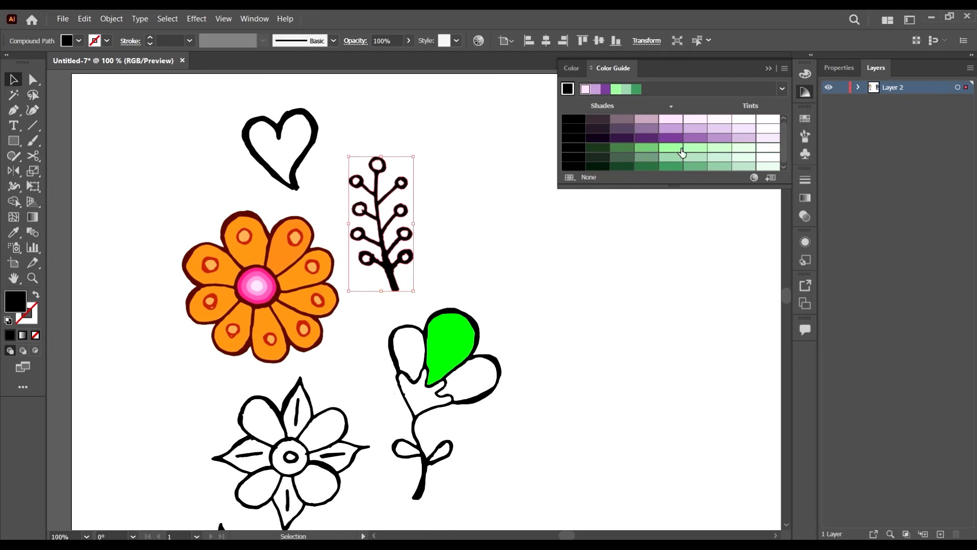
click(671, 149)
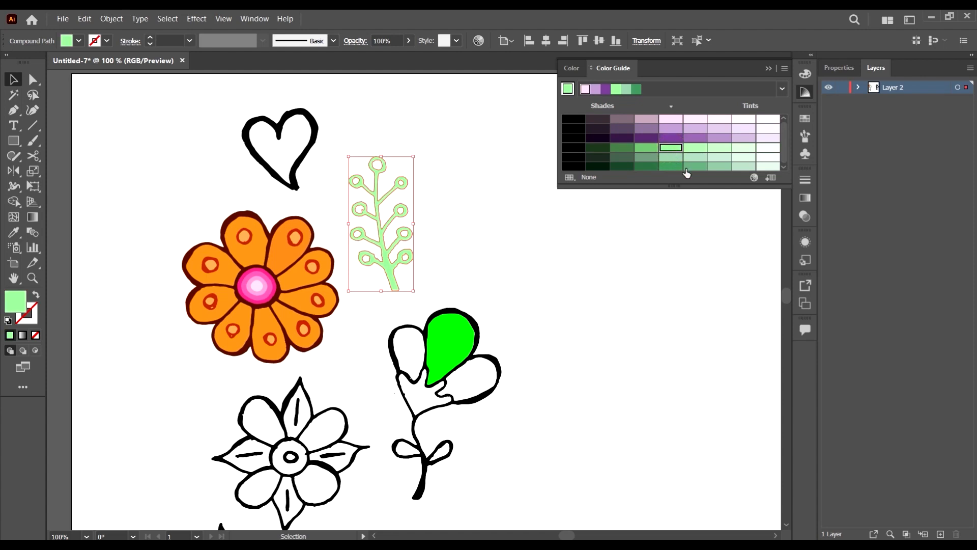
click(671, 166)
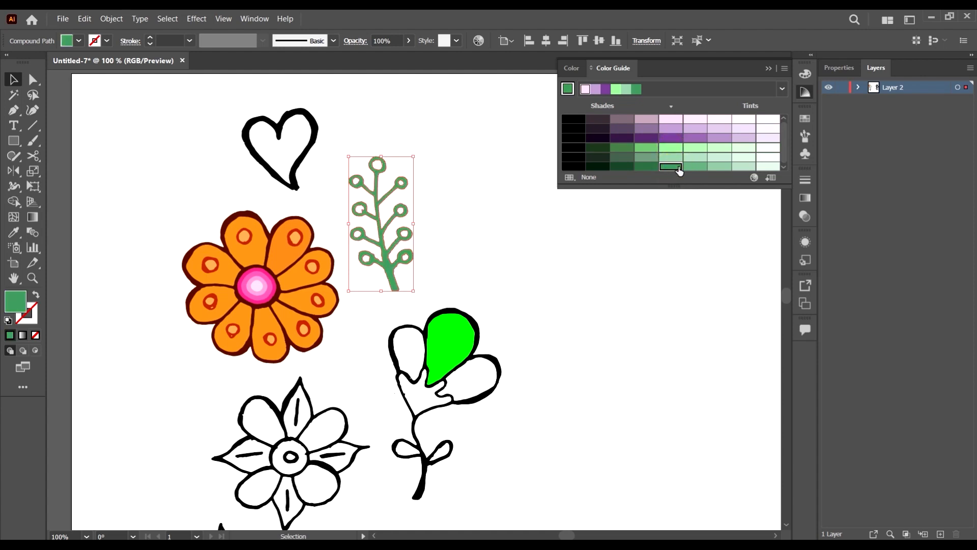
click(701, 240)
Step: Select the white centers of all nine berries on the green branch and fill them with red
scroll(374, 162, up, 4)
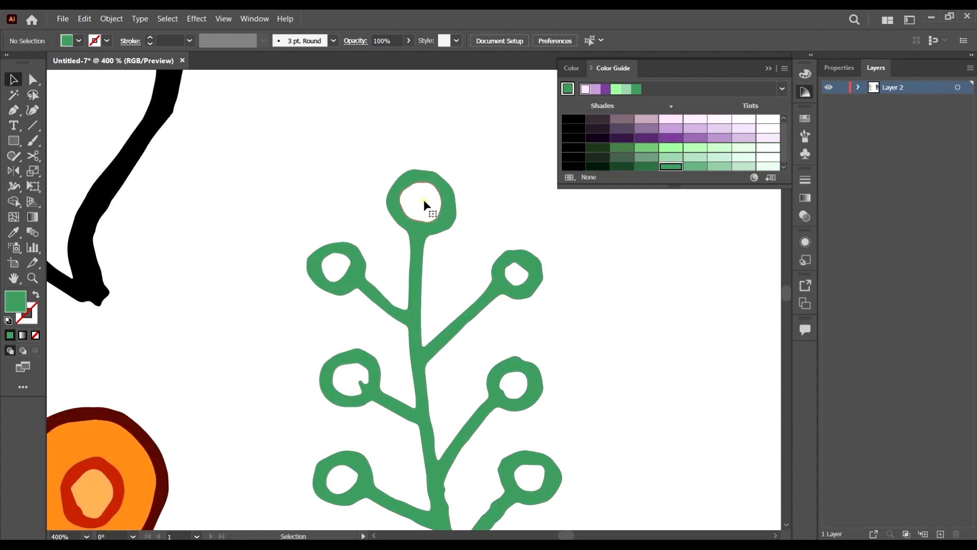
click(423, 200)
shift+click(333, 262)
shift+click(515, 275)
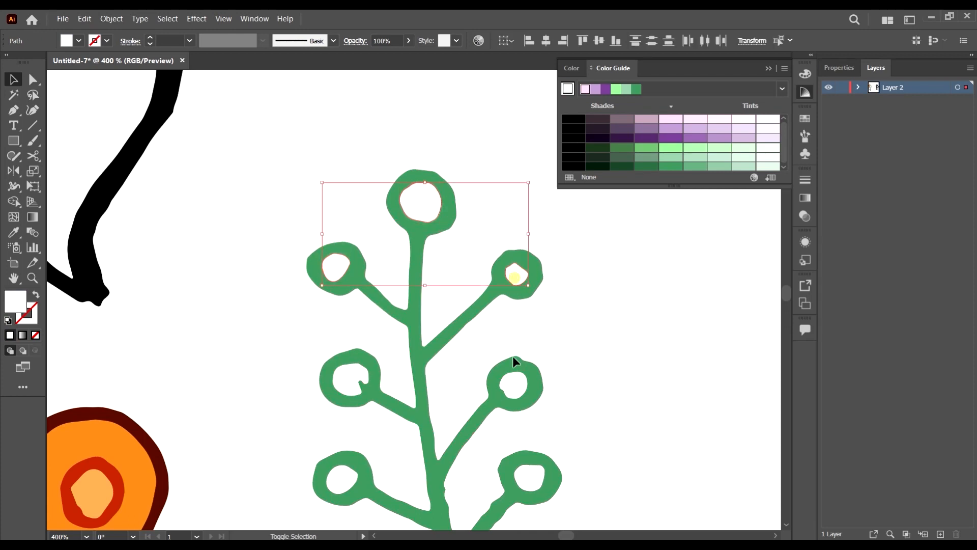
shift+click(514, 383)
shift+click(348, 378)
scroll(364, 376, down, 3)
shift+click(339, 351)
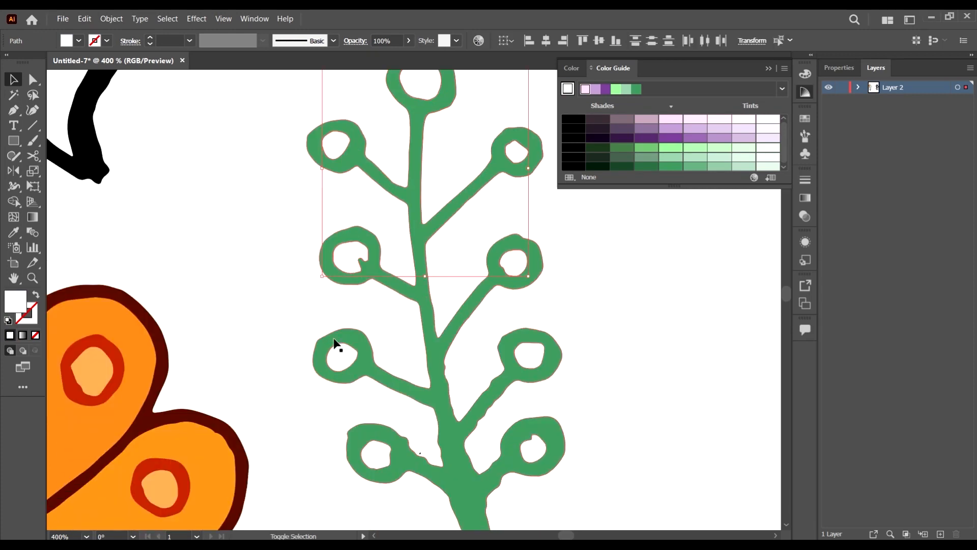
shift+click(542, 359)
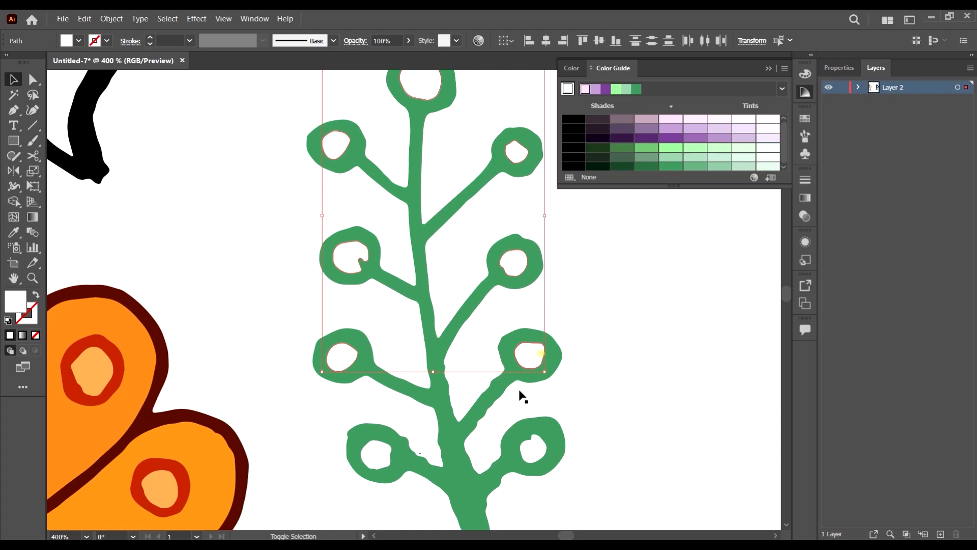
shift+click(361, 453)
shift+click(532, 450)
shift+click(533, 450)
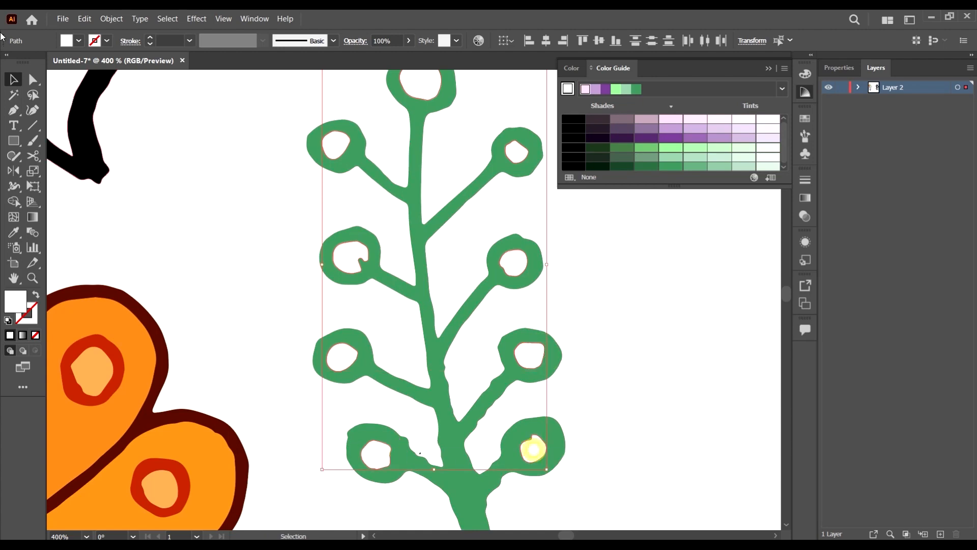
click(79, 41)
click(58, 77)
key(ctrl+minus)
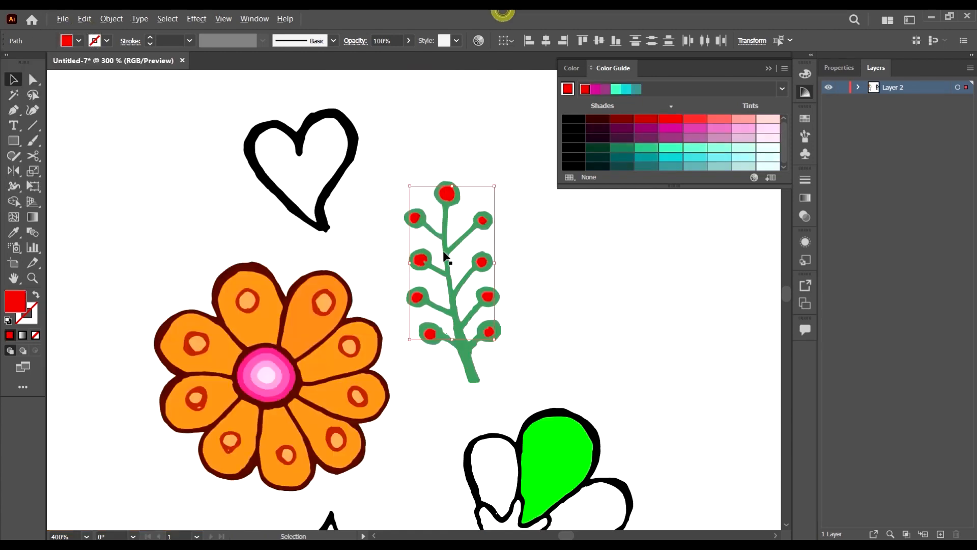
scroll(443, 255, down, 2)
scroll(474, 267, up, 2)
Step: Try a range of red shades on the berry centers, from dark red to light salmon
click(625, 118)
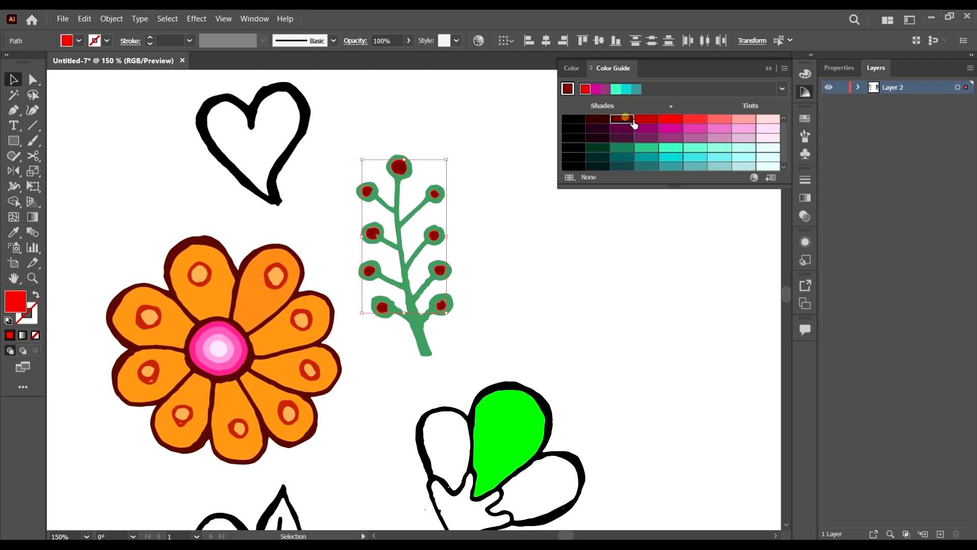
click(646, 119)
click(676, 118)
click(698, 119)
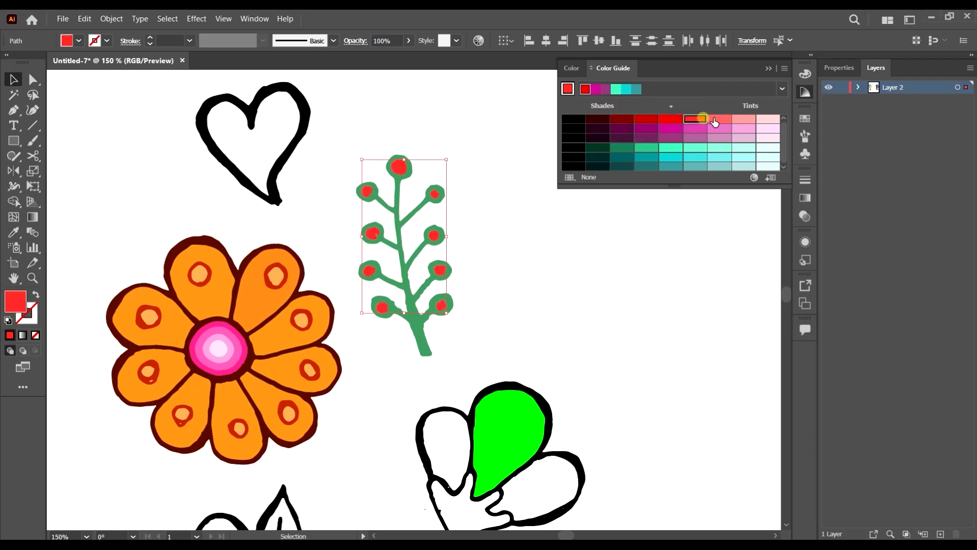
click(719, 119)
click(742, 119)
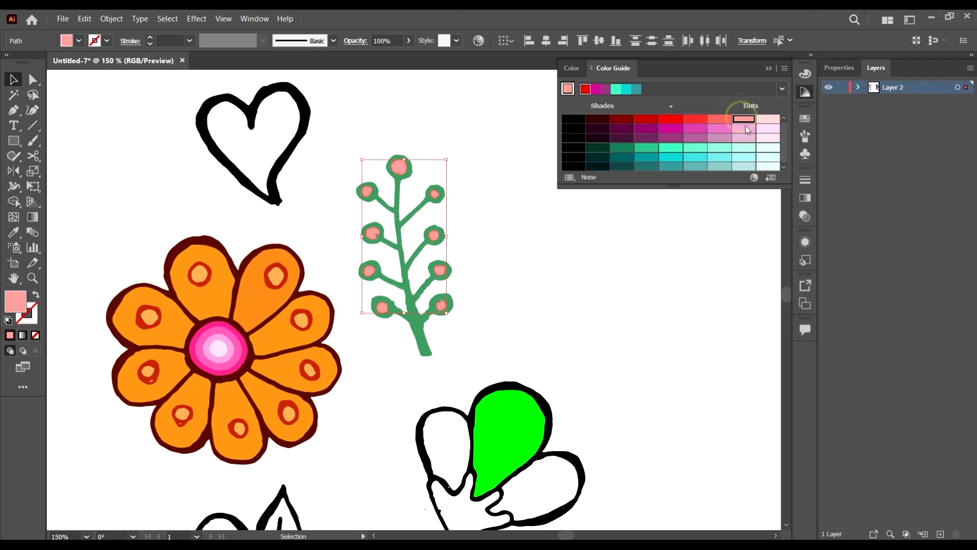
Step: Try several pink tints and a dark purple shade on the berry centers
click(744, 131)
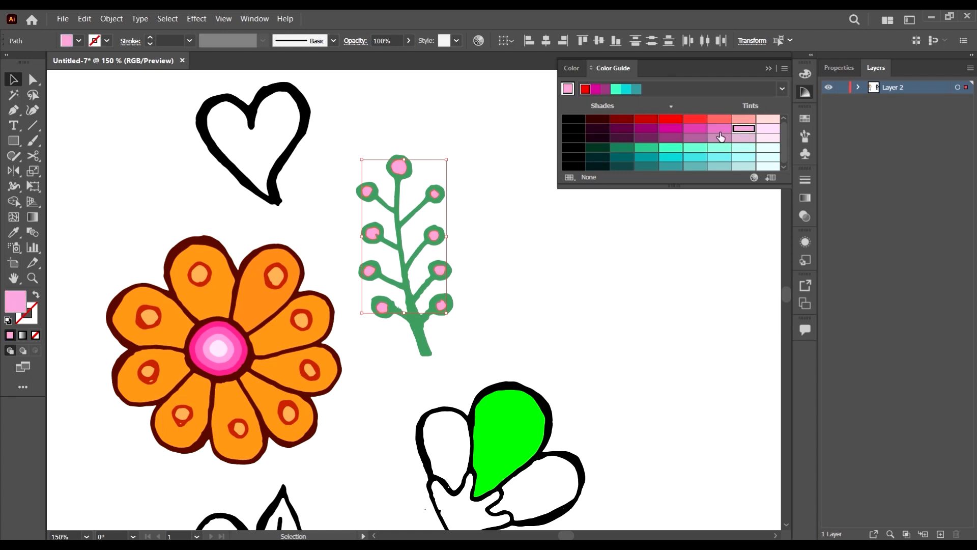
click(720, 130)
click(743, 129)
click(768, 128)
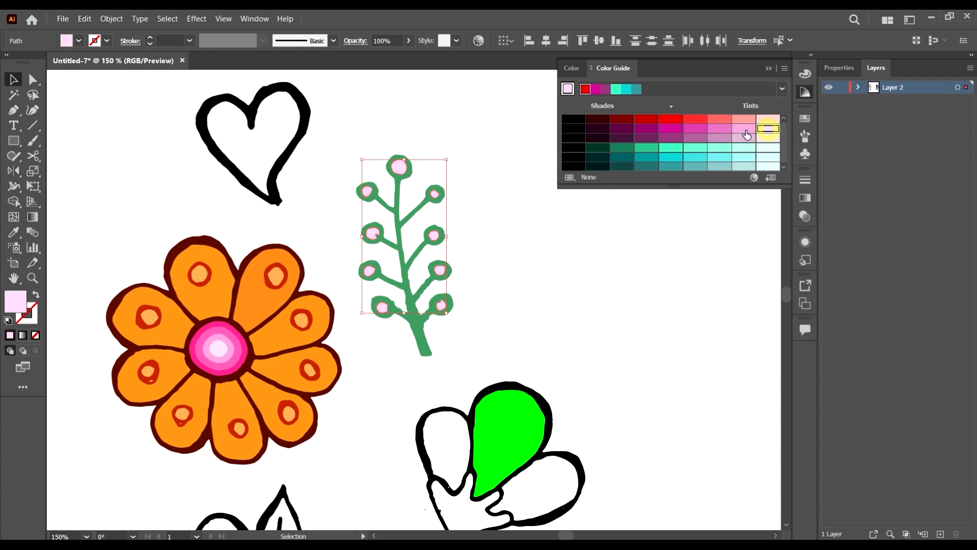
click(746, 132)
click(625, 131)
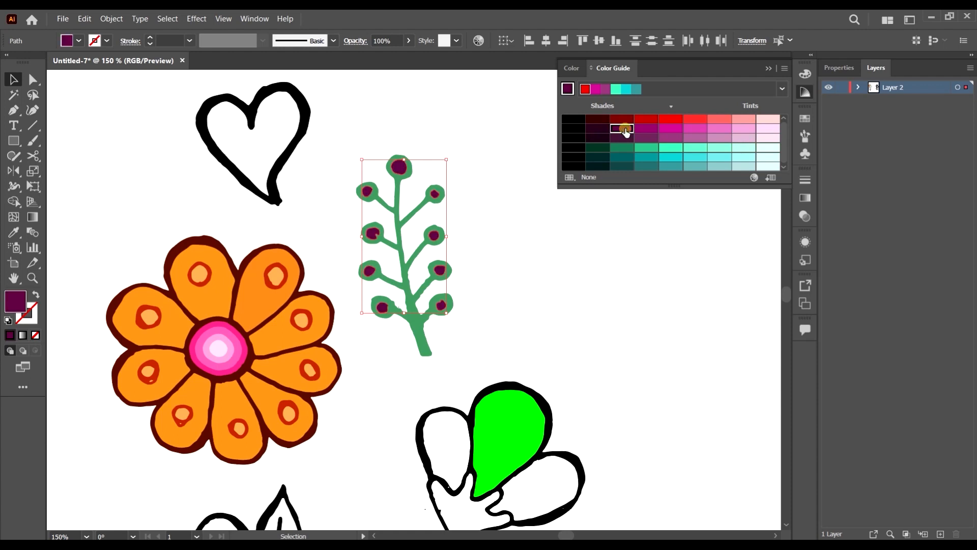
Step: Fill the berry centers with light pink and clear the selection
click(723, 132)
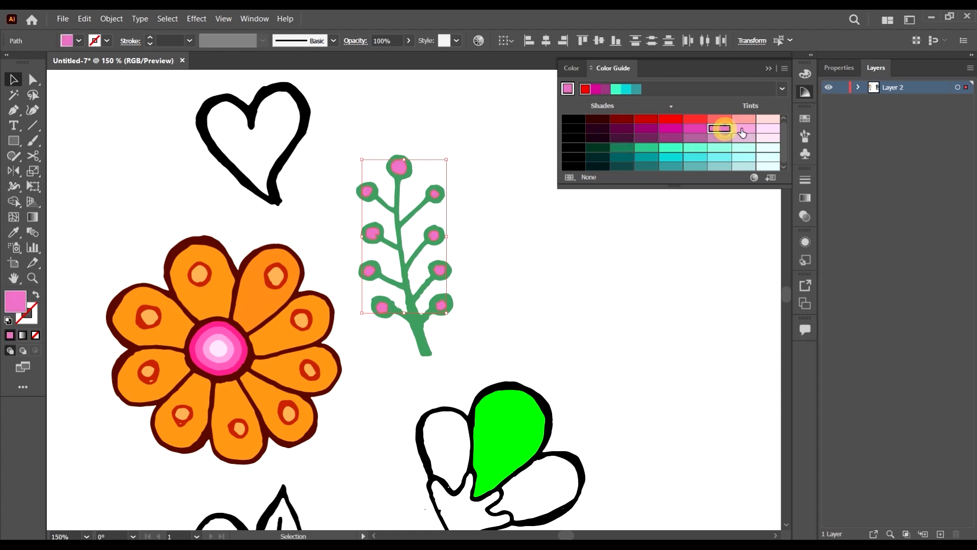
click(743, 131)
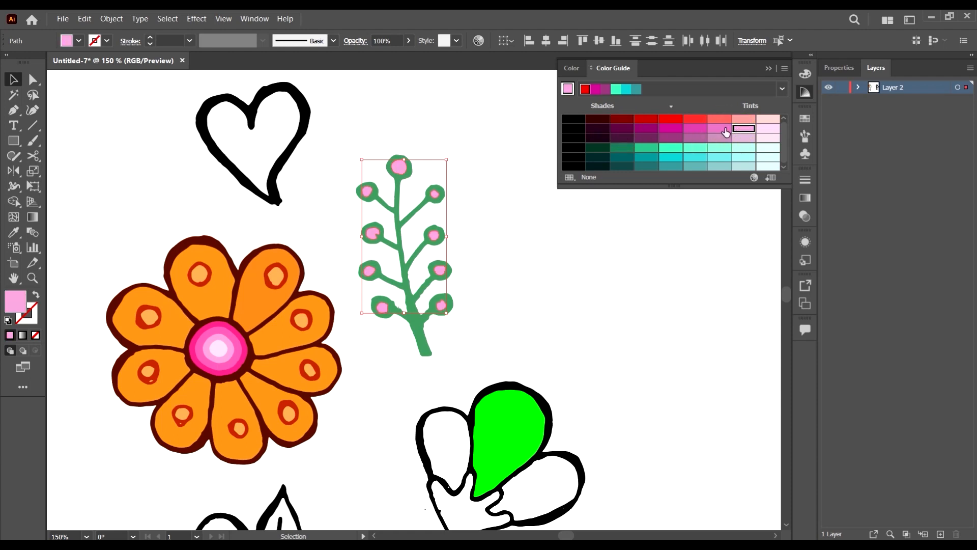
click(631, 291)
Step: Delete the uncolored berry branch below the feather and leafy branch
scroll(450, 199, down, 4)
scroll(444, 203, up, 3)
scroll(488, 211, down, 5)
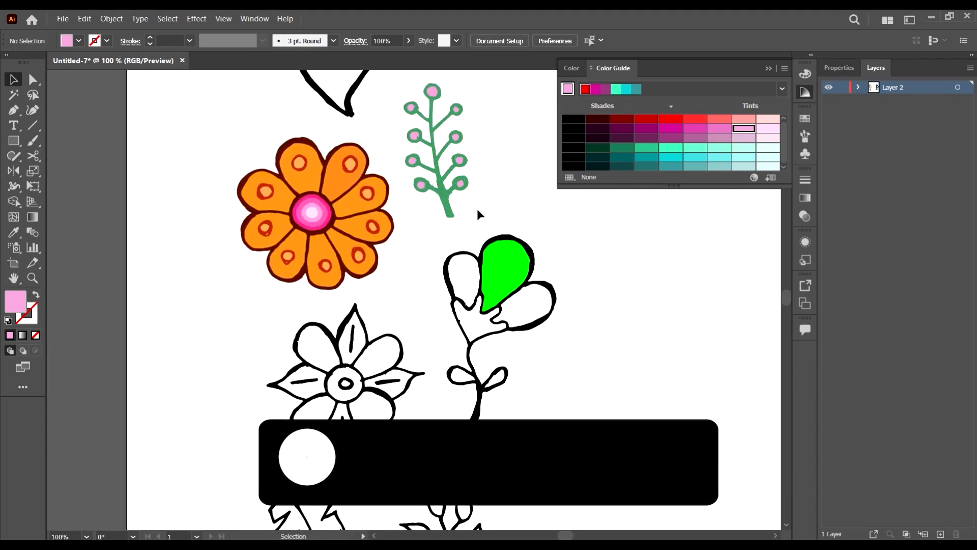
scroll(471, 234, down, 2)
scroll(478, 315, down, 3)
scroll(481, 306, up, 1)
scroll(467, 446, up, 2)
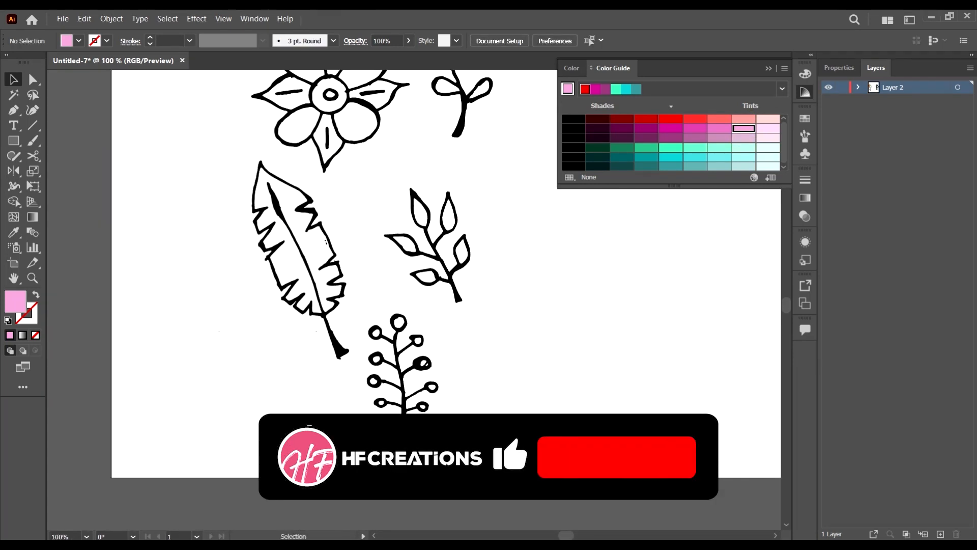
click(382, 330)
scroll(383, 329, down, 2)
key(Delete)
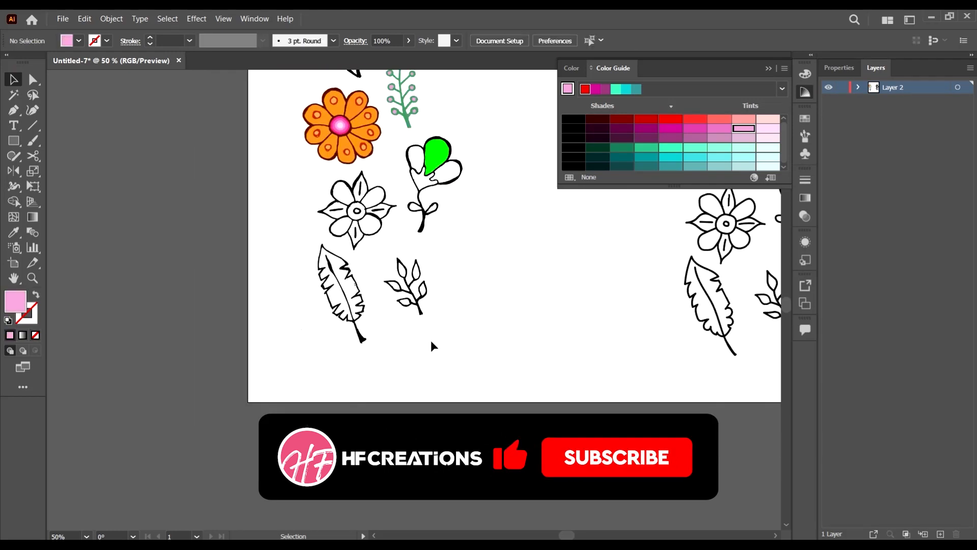
Step: Recolor the leafy branch's stem and outlines to dark green and clear the selection
scroll(440, 313, up, 3)
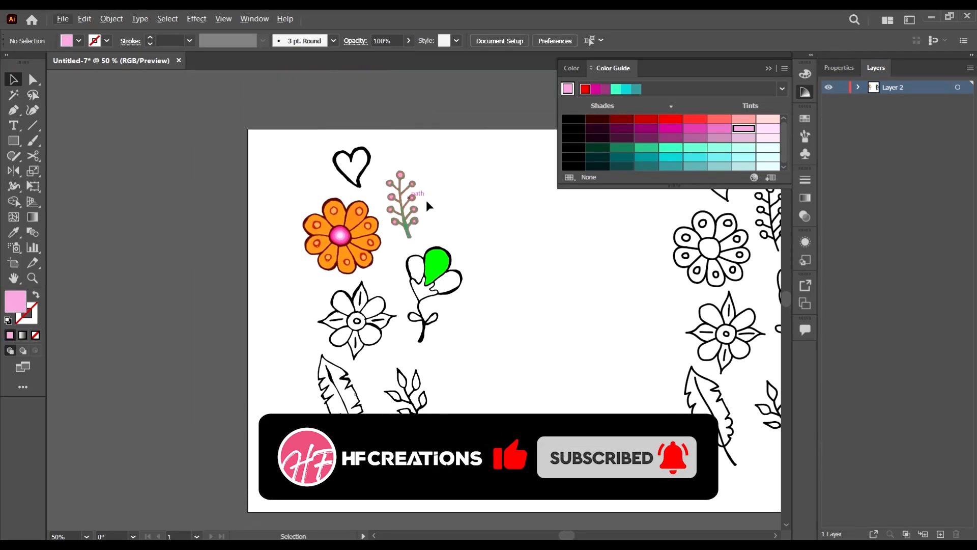
scroll(425, 328, up, 1)
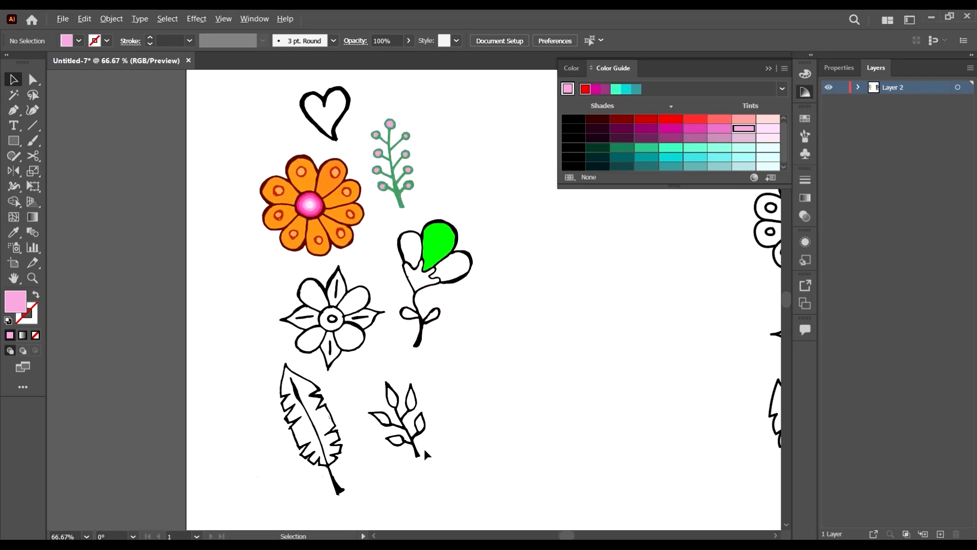
scroll(423, 448, up, 2)
scroll(417, 430, down, 2)
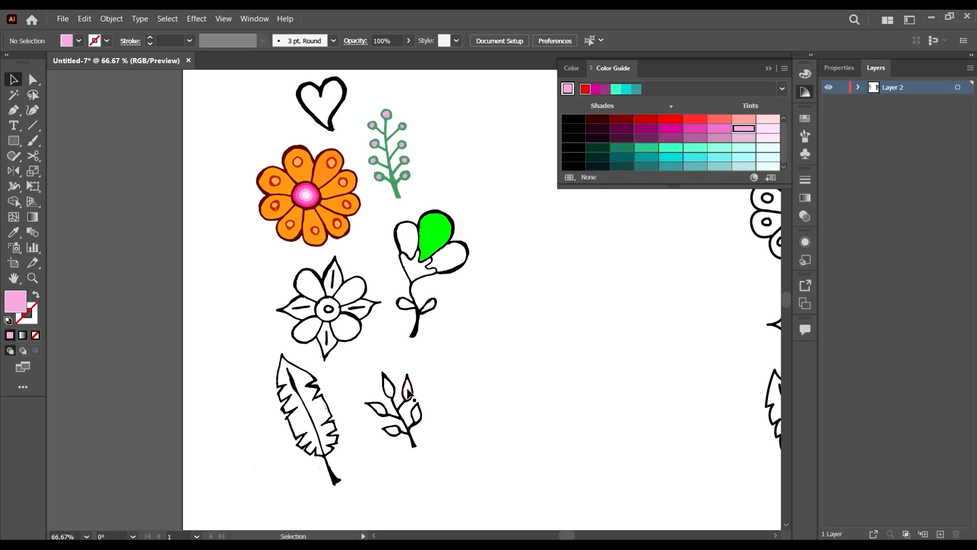
click(413, 436)
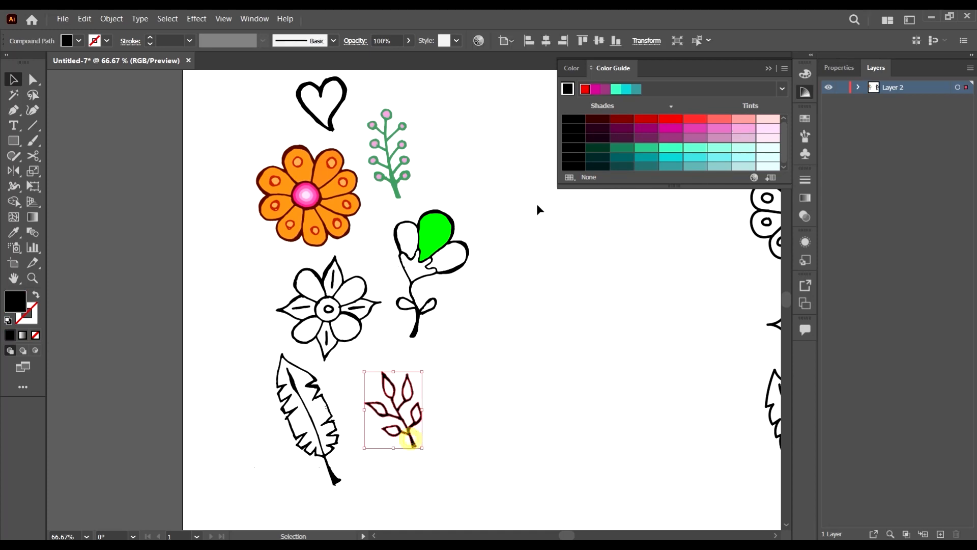
click(645, 148)
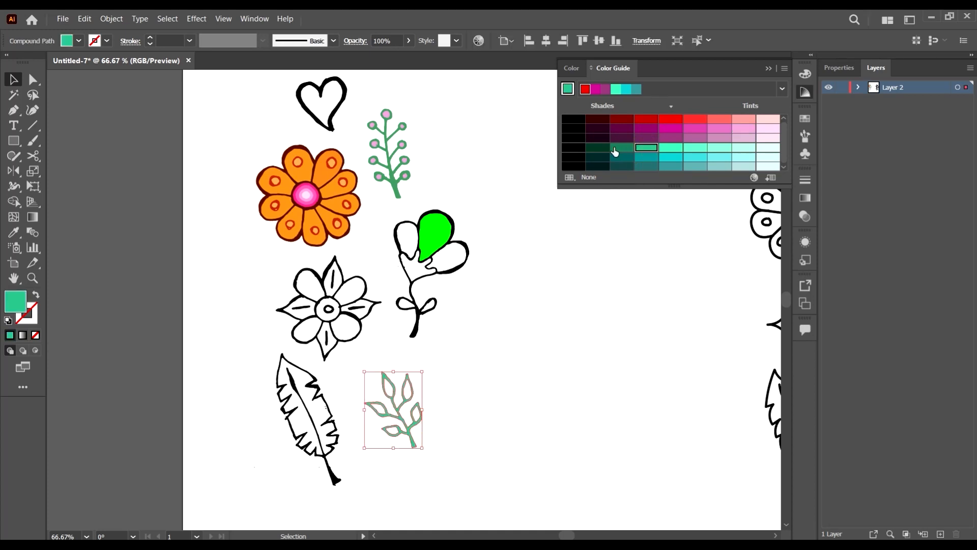
click(598, 149)
click(612, 150)
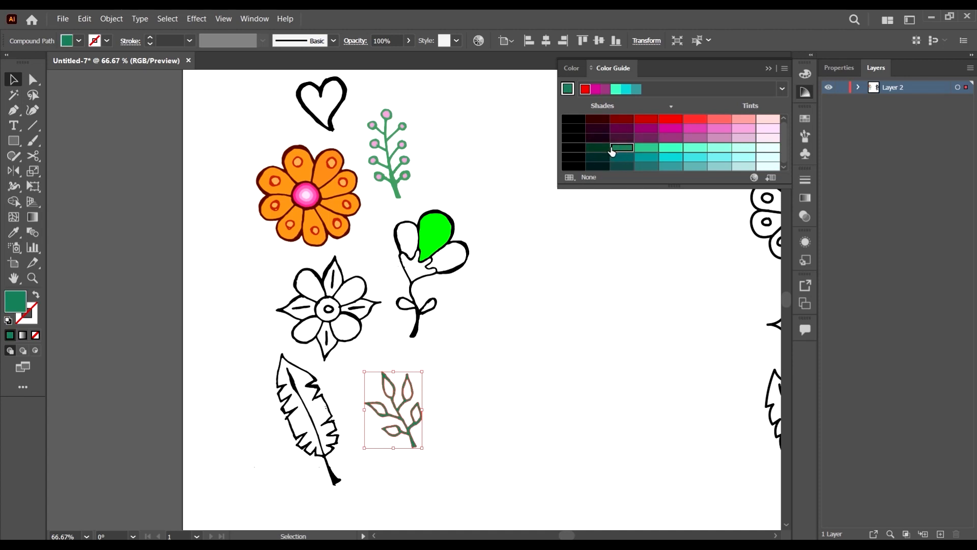
click(582, 334)
Step: Select the white interiors of the leafy branch's five leaves and fill them with pale aqua
scroll(396, 381, up, 4)
click(260, 419)
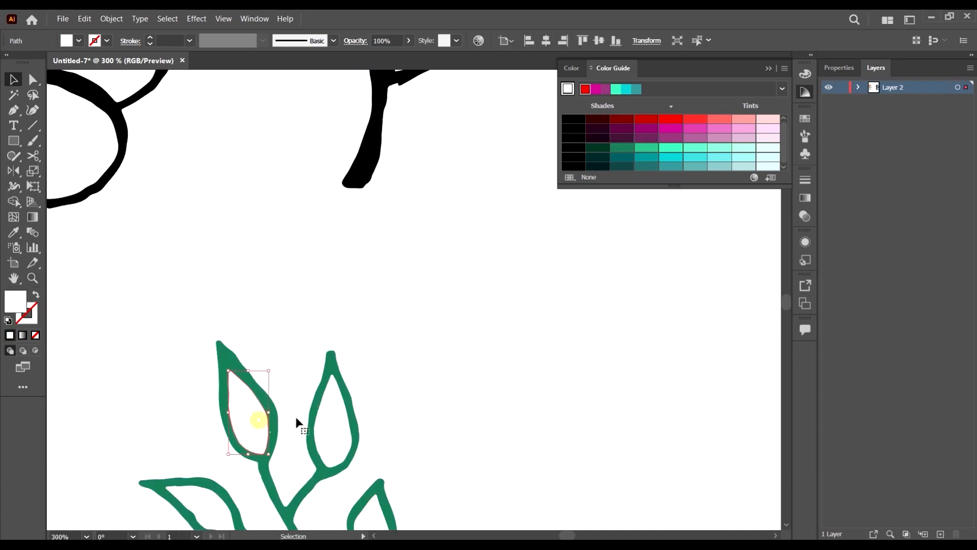
shift+click(337, 410)
scroll(428, 357, down, 5)
shift+click(375, 336)
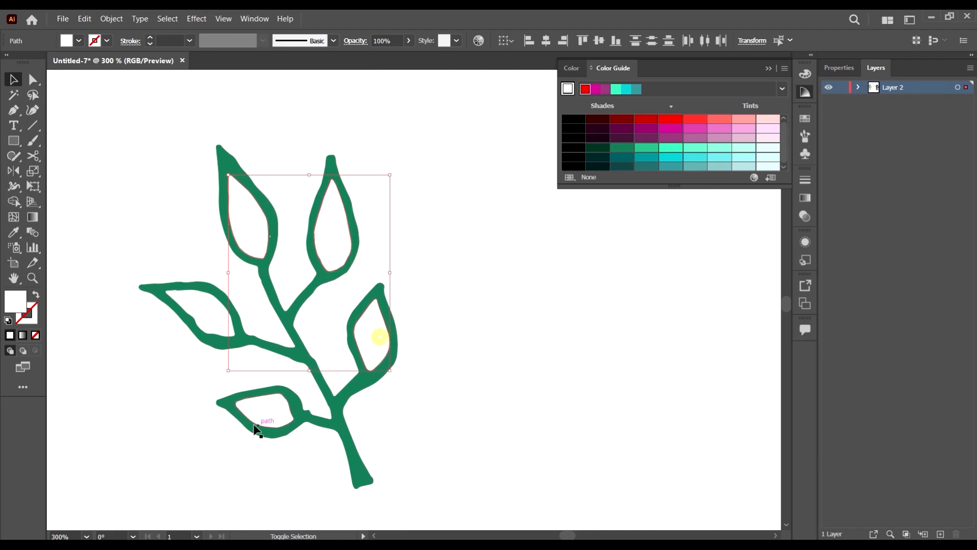
shift+click(269, 415)
shift+click(207, 307)
click(721, 154)
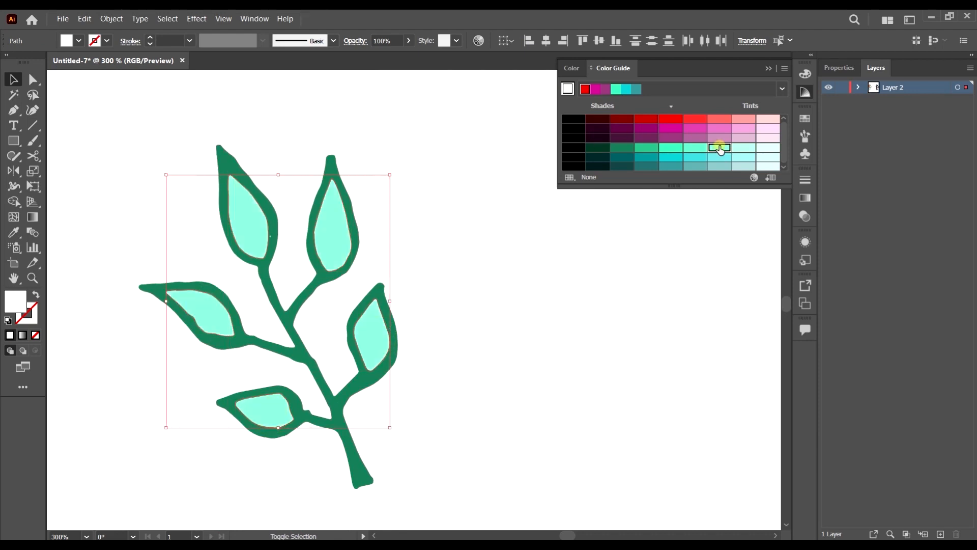
Step: Change the five leaf interiors to the next deeper aqua-green tint
scroll(520, 276, down, 4)
scroll(531, 263, up, 1)
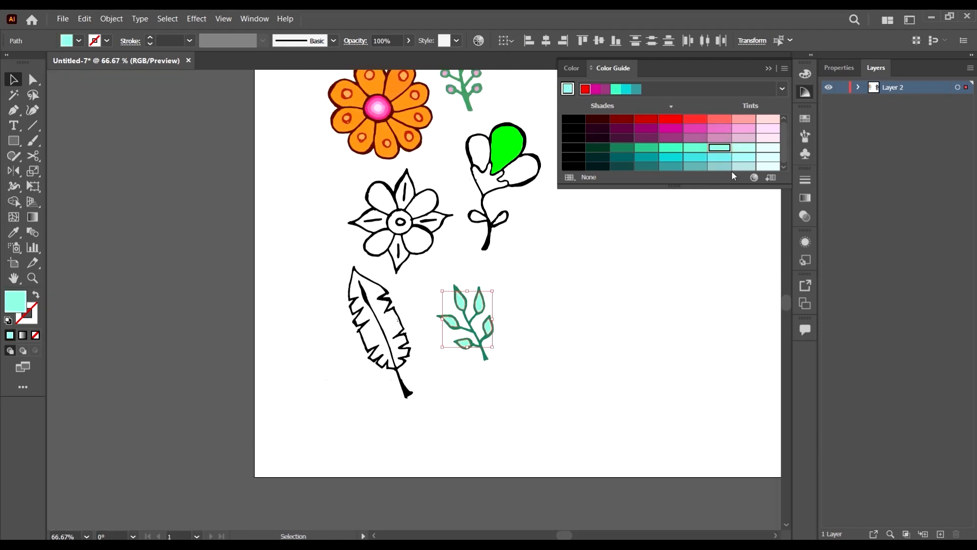
click(695, 147)
scroll(530, 341, up, 2)
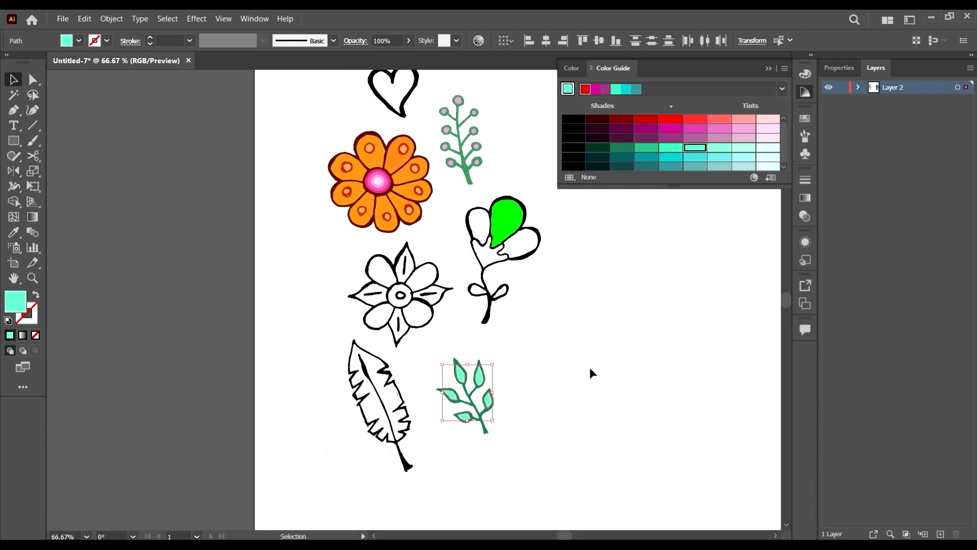
Step: Sample the berry branch's green onto the leafy branch's five leaf interiors, recolor them with the brighter green harmony shade and deselect
key(i)
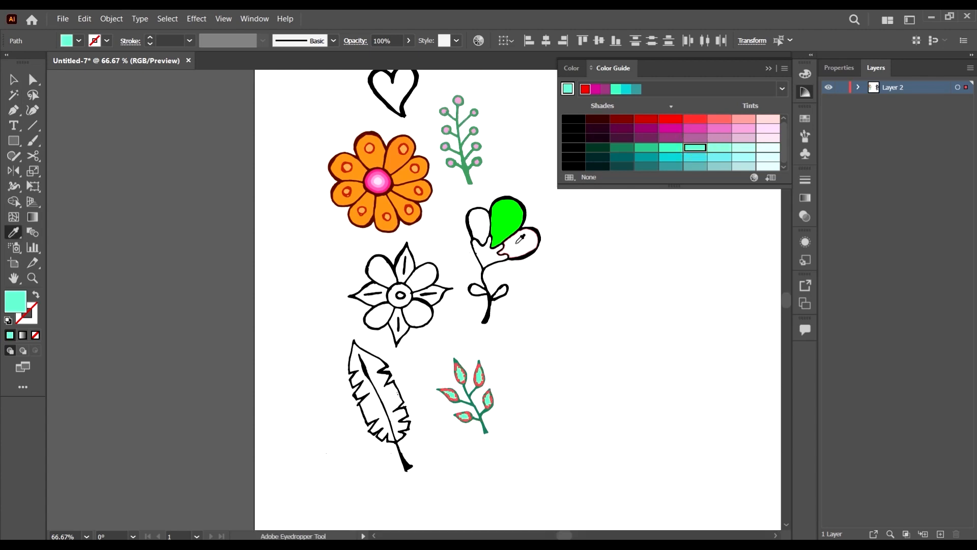
click(467, 174)
scroll(471, 286, up, 3)
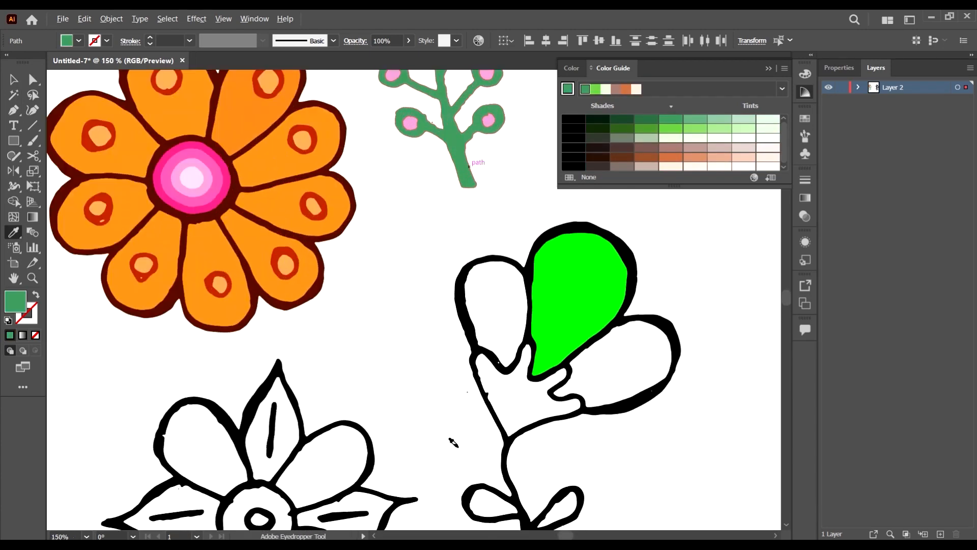
scroll(459, 275, down, 3)
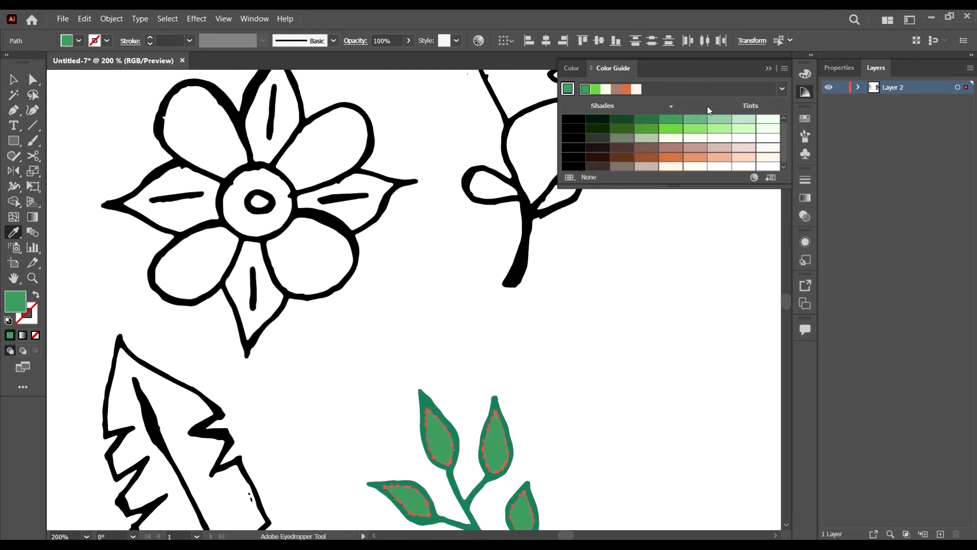
click(670, 128)
scroll(501, 294, down, 4)
scroll(499, 336, up, 2)
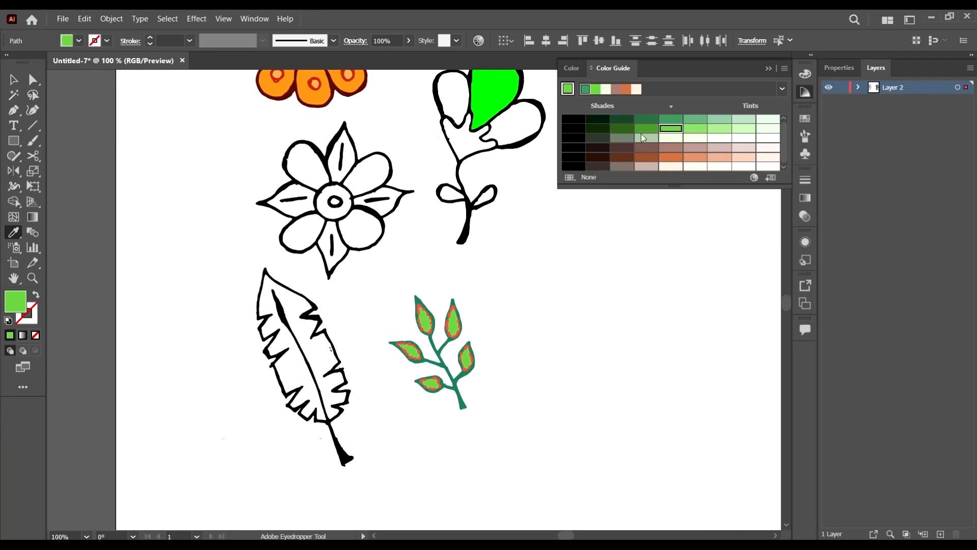
scroll(463, 366, up, 2)
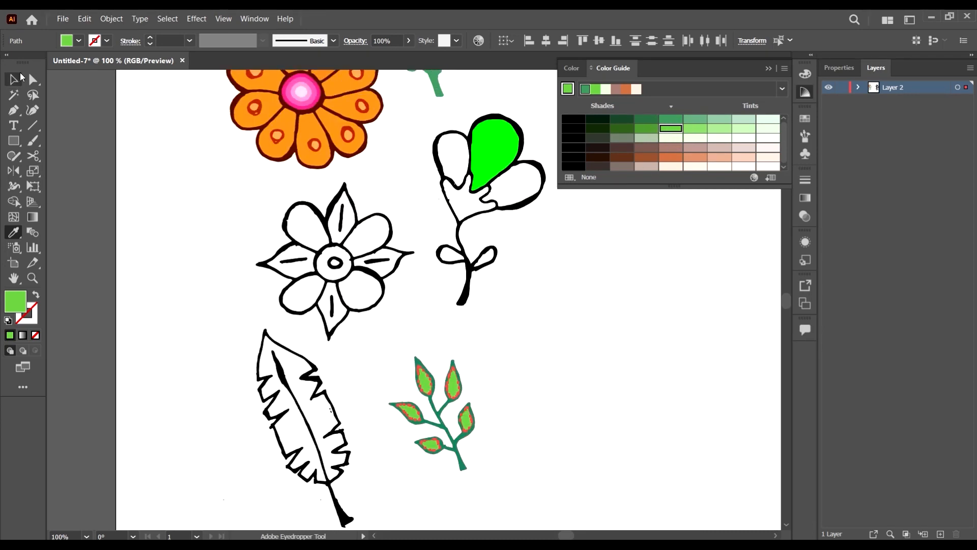
click(13, 79)
click(484, 388)
Step: Duplicate the leafy branch up and to its right, with the copy rotated clockwise and scaled down
scroll(486, 293, down, 2)
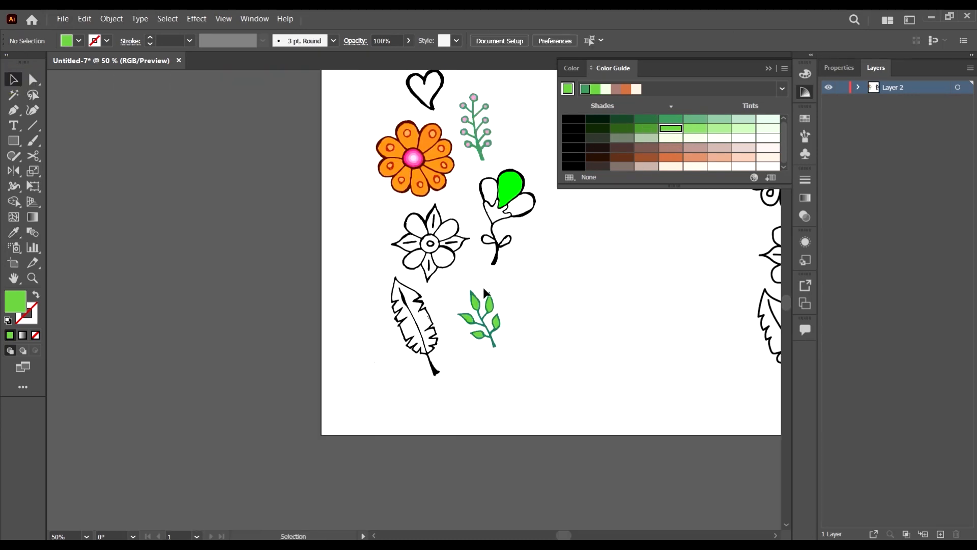
scroll(523, 288, down, 2)
scroll(523, 268, up, 2)
scroll(471, 351, up, 1)
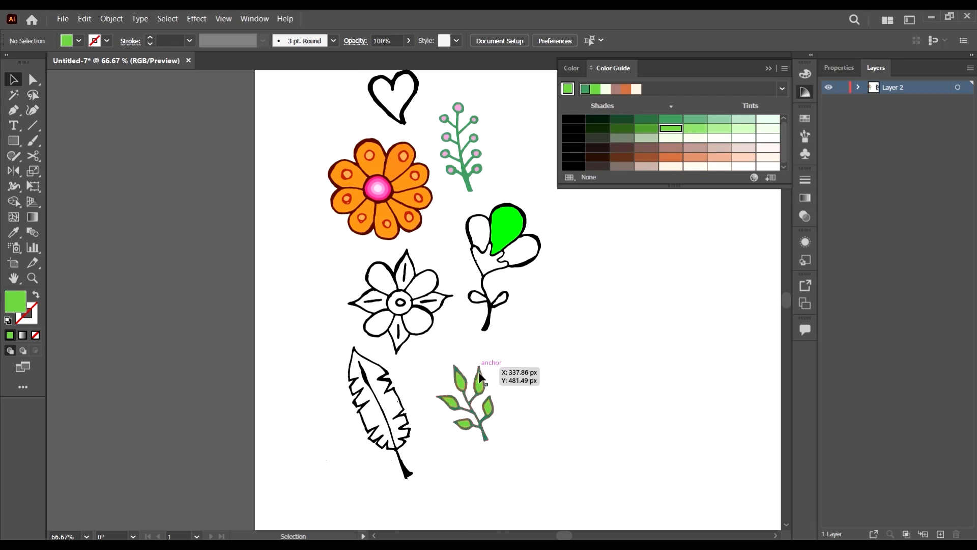
scroll(478, 377, up, 1)
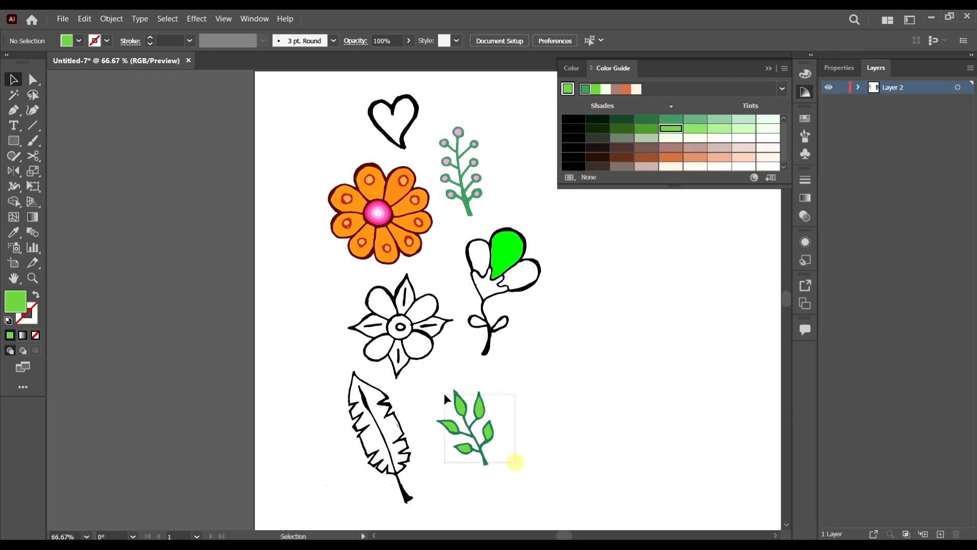
drag(515, 461, 571, 340)
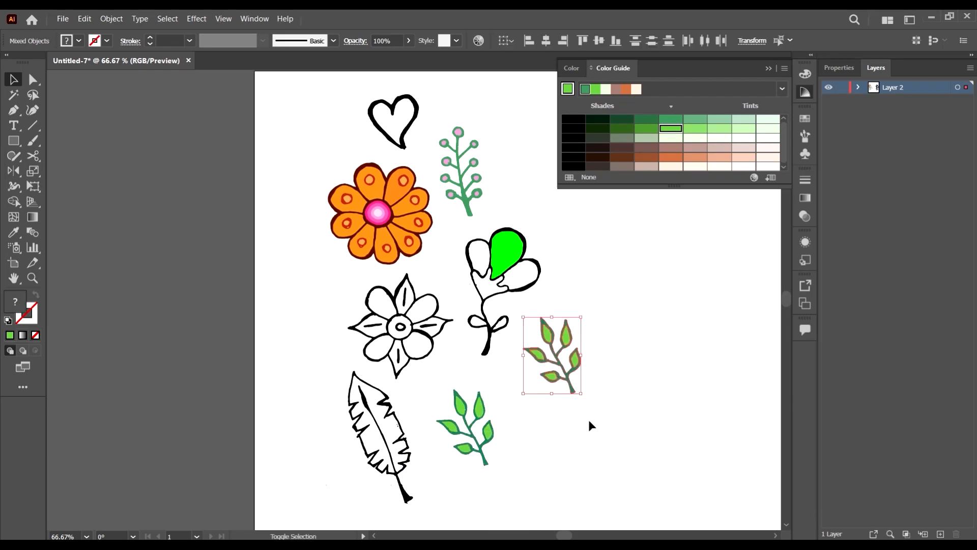
drag(583, 398, 544, 414)
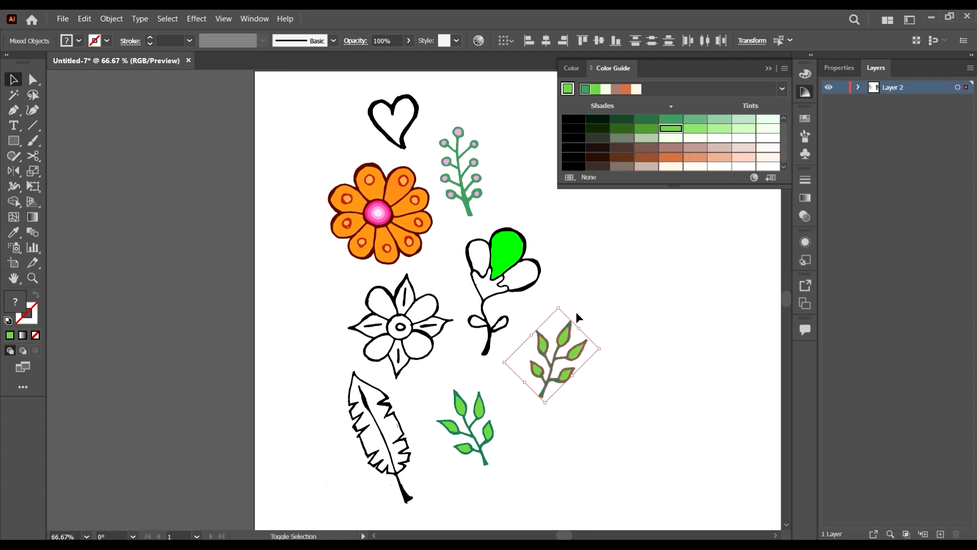
drag(559, 308, 544, 355)
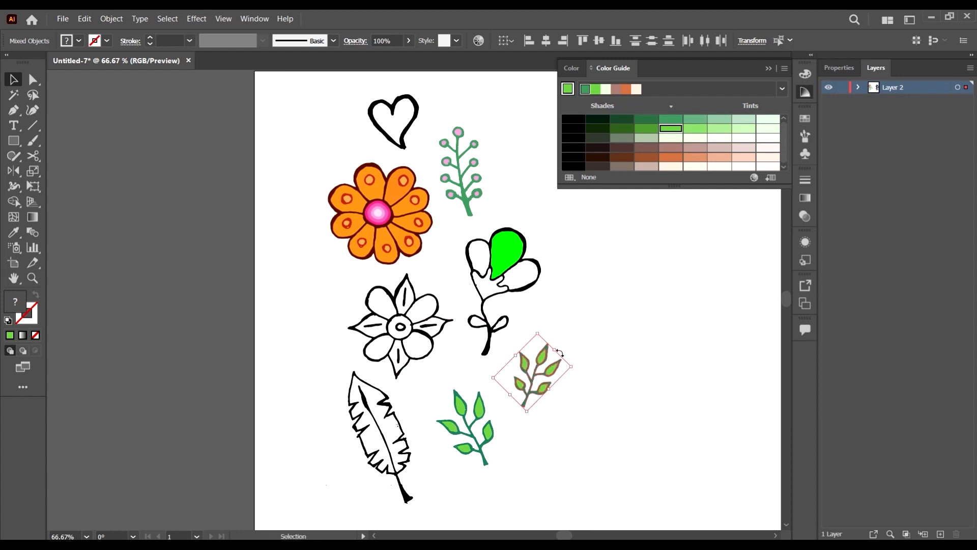
click(598, 396)
drag(517, 355, 515, 353)
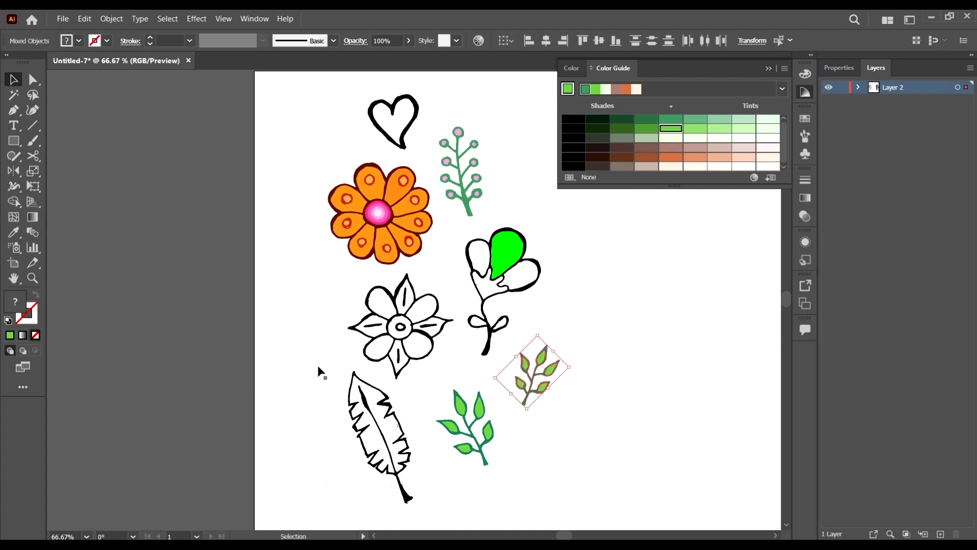
Step: Fill the whole copied leafy branch with crimson and make it slightly smaller
click(74, 43)
click(87, 90)
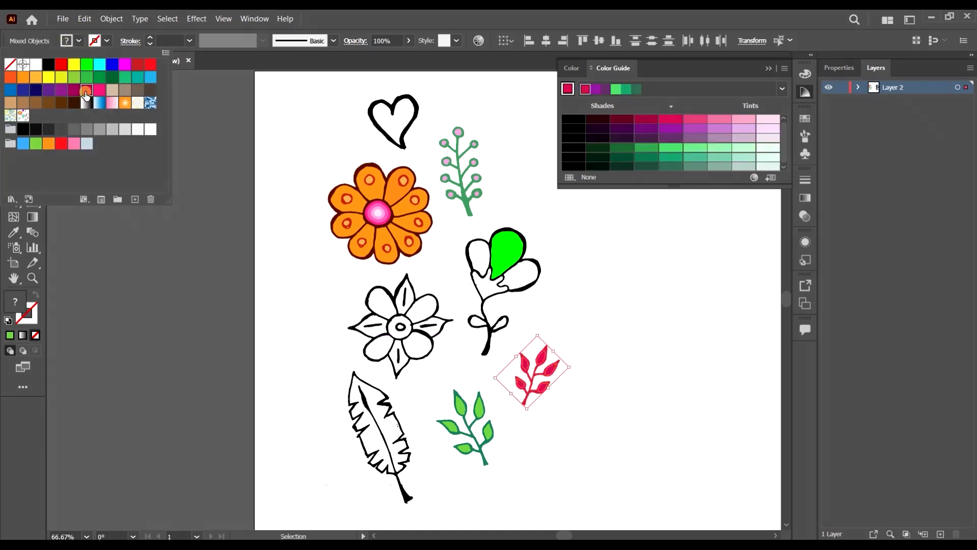
click(565, 382)
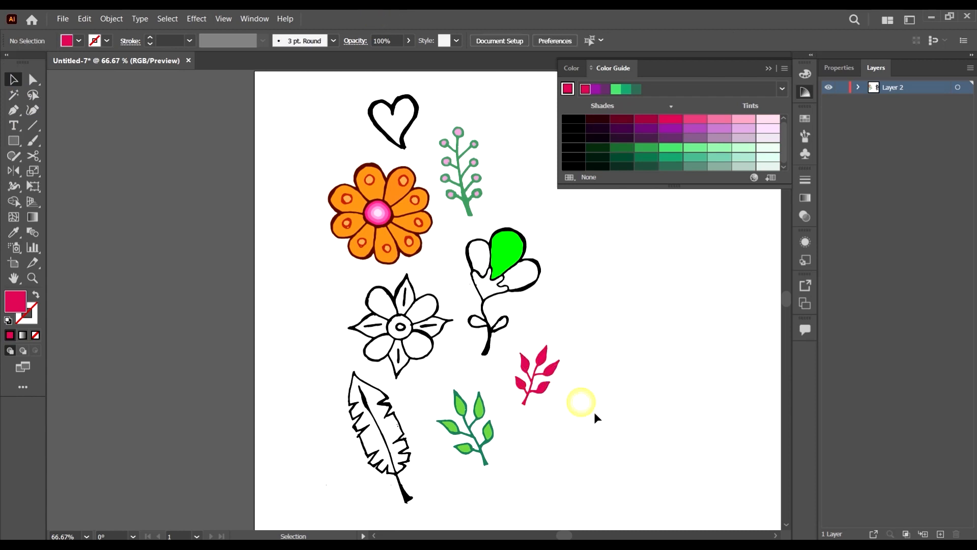
drag(537, 374, 553, 356)
click(578, 395)
Step: Fill the heart's interior with crimson and recolor its outline to dark maroon
scroll(534, 318, down, 2)
scroll(533, 315, up, 1)
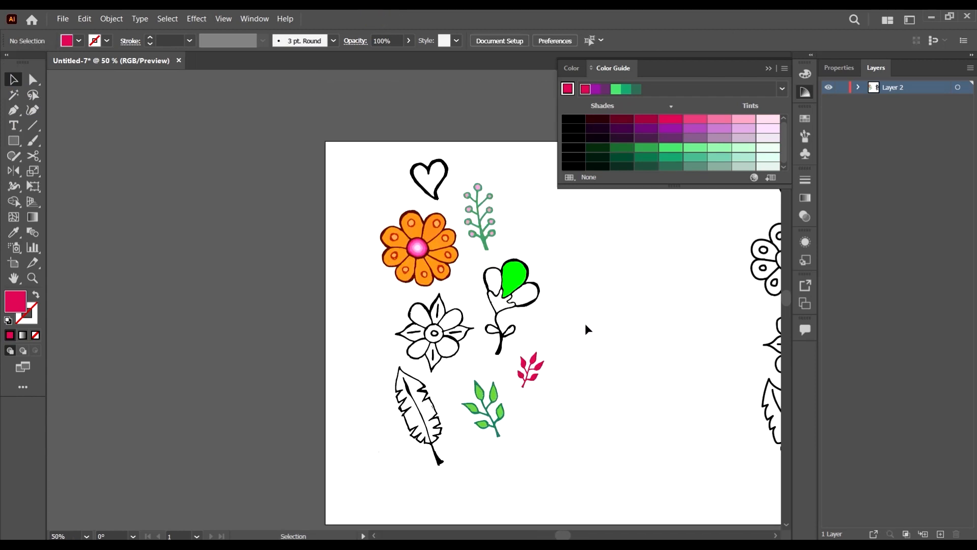
click(429, 185)
click(665, 120)
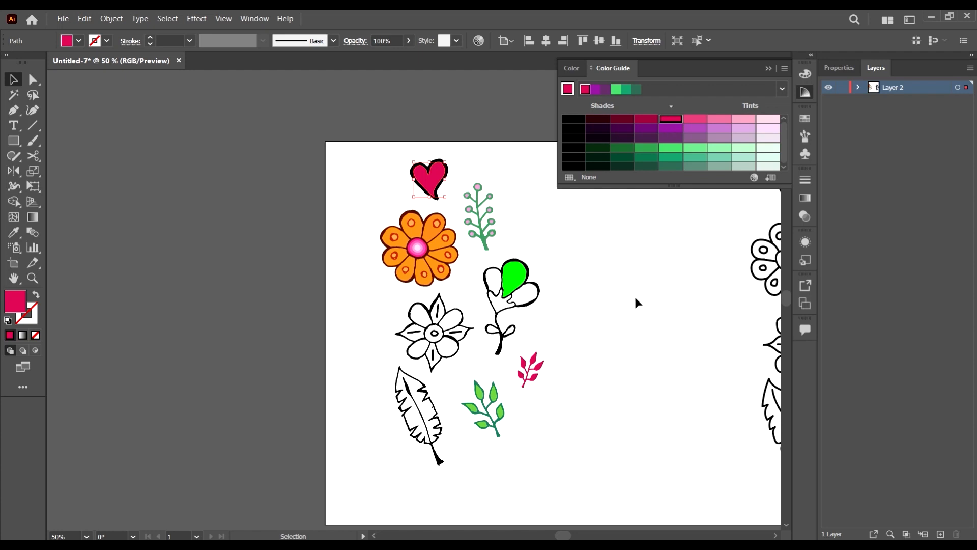
click(444, 162)
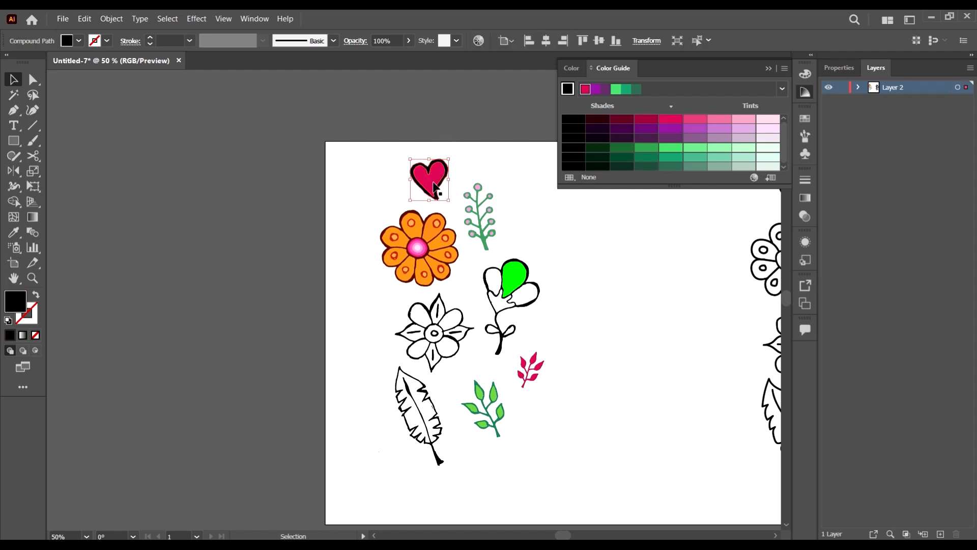
click(614, 121)
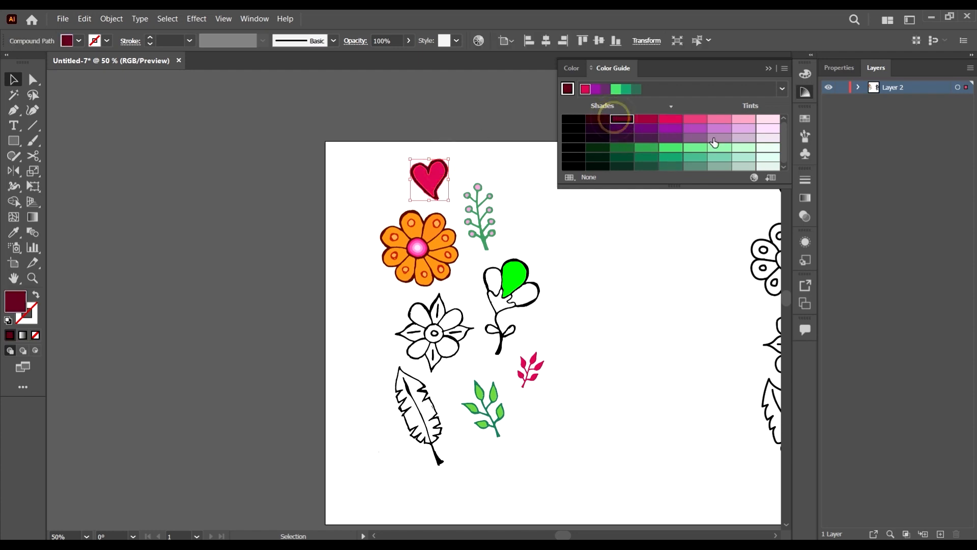
click(652, 258)
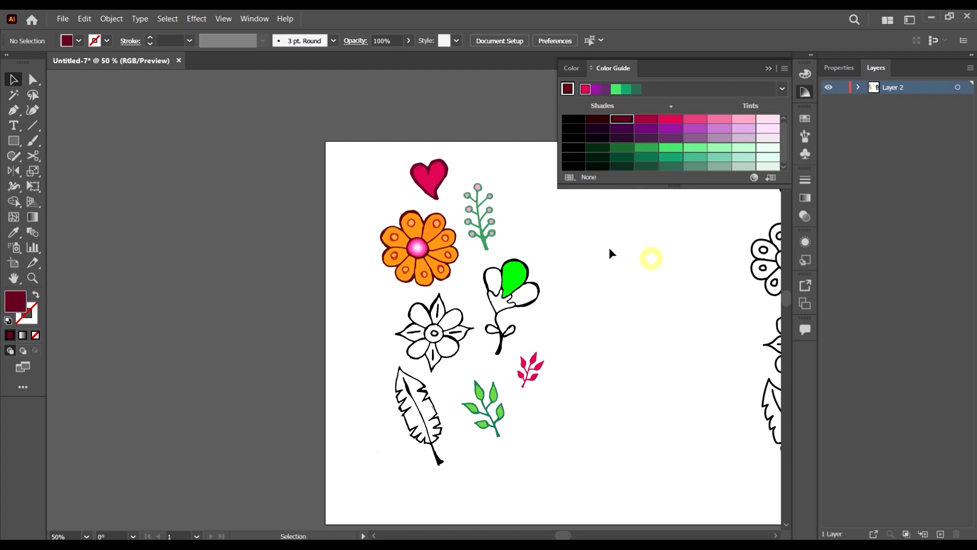
Step: Fill the lower-right rounded petal of the uncolored flower with the orange sampled from the large flower's petals
scroll(543, 254, down, 1)
scroll(545, 300, up, 2)
scroll(546, 300, down, 5)
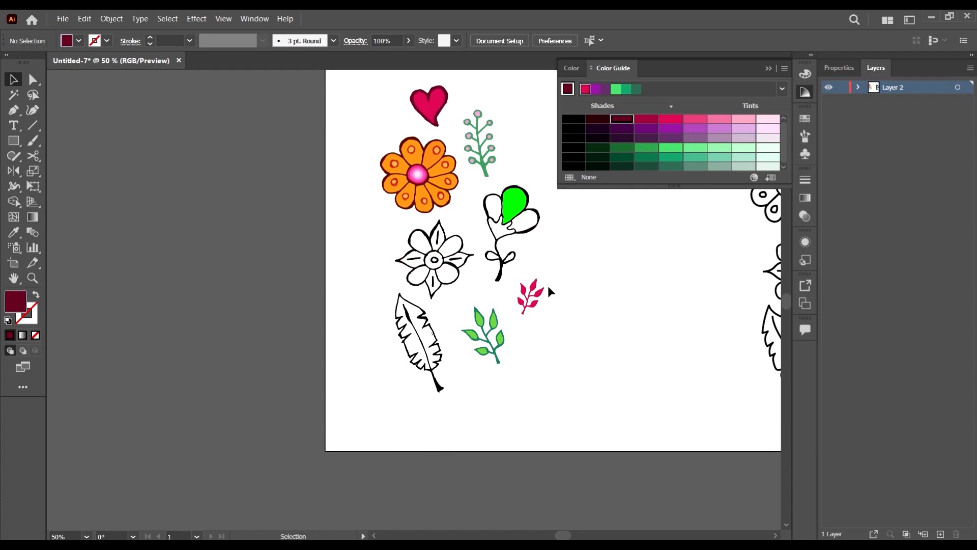
scroll(517, 188, up, 2)
click(449, 336)
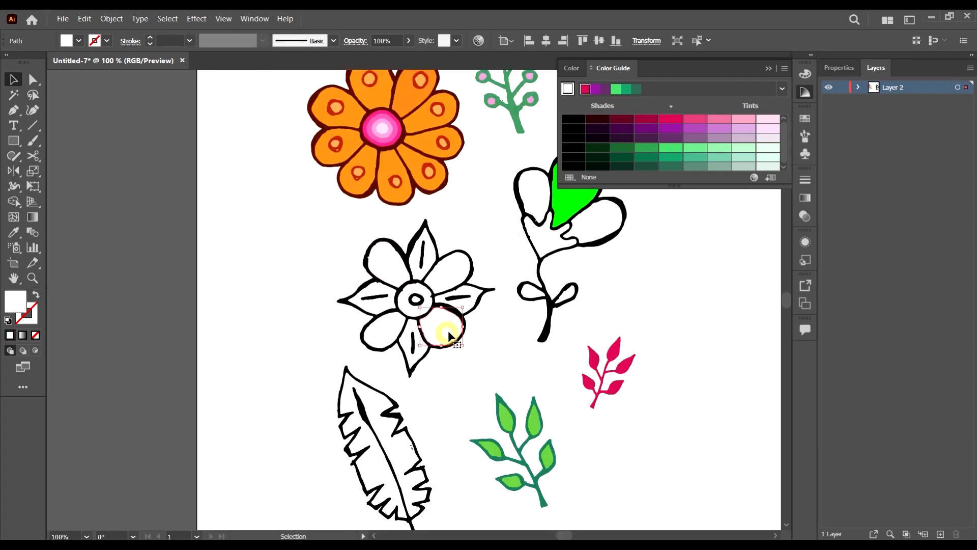
scroll(450, 337, up, 1)
scroll(450, 336, up, 3)
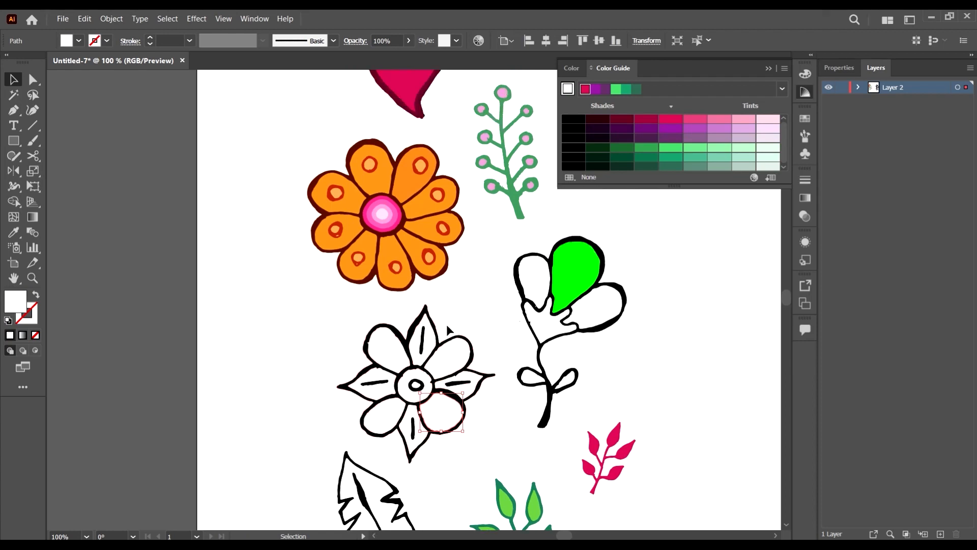
scroll(447, 329, down, 1)
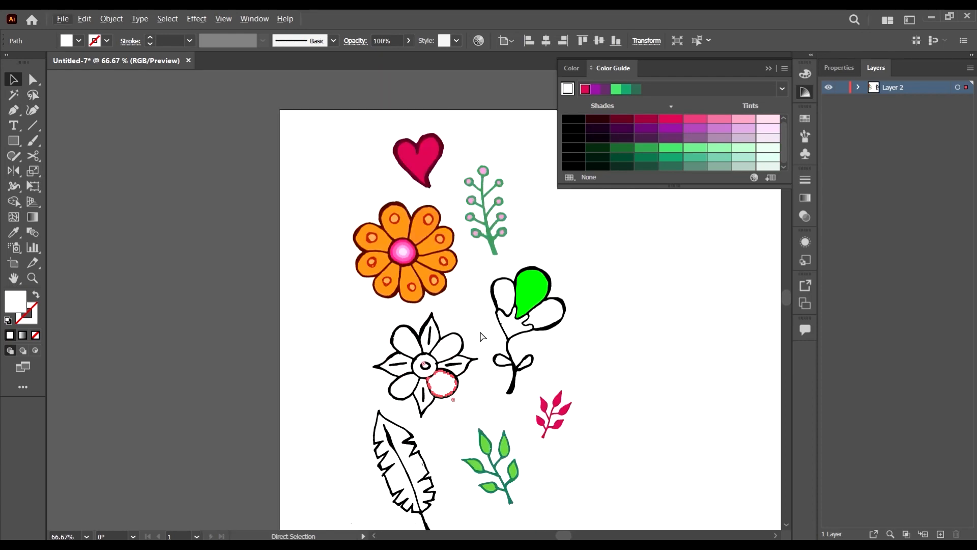
scroll(468, 329, right, 3)
scroll(468, 328, down, 2)
key(i)
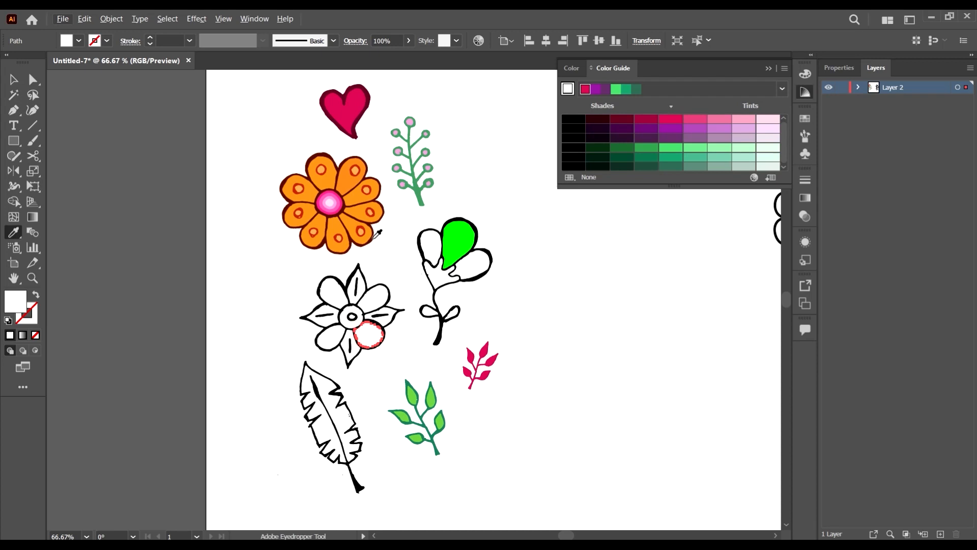
click(352, 219)
key(v)
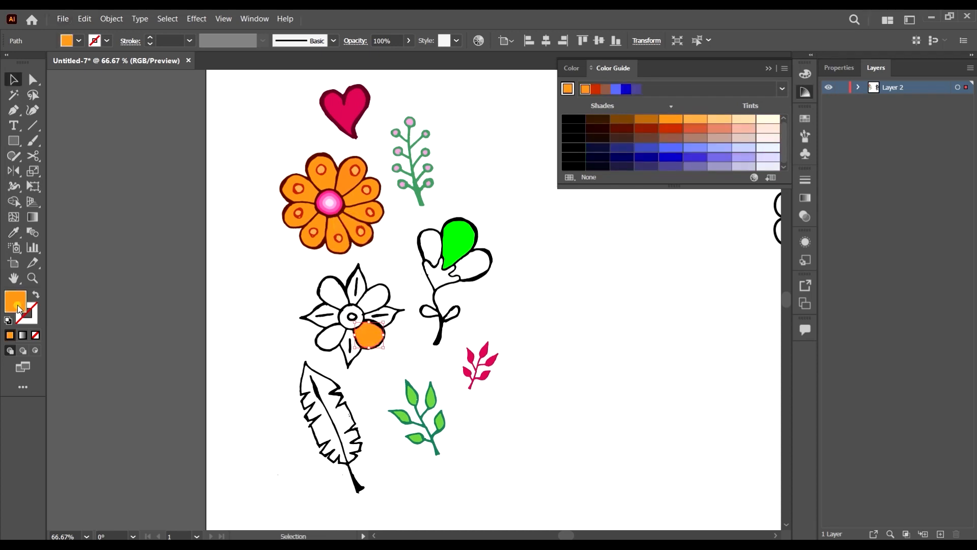
Step: Change that petal's fill from orange to a bright golden yellow and clear the selection
double_click(19, 309)
drag(743, 334, 742, 323)
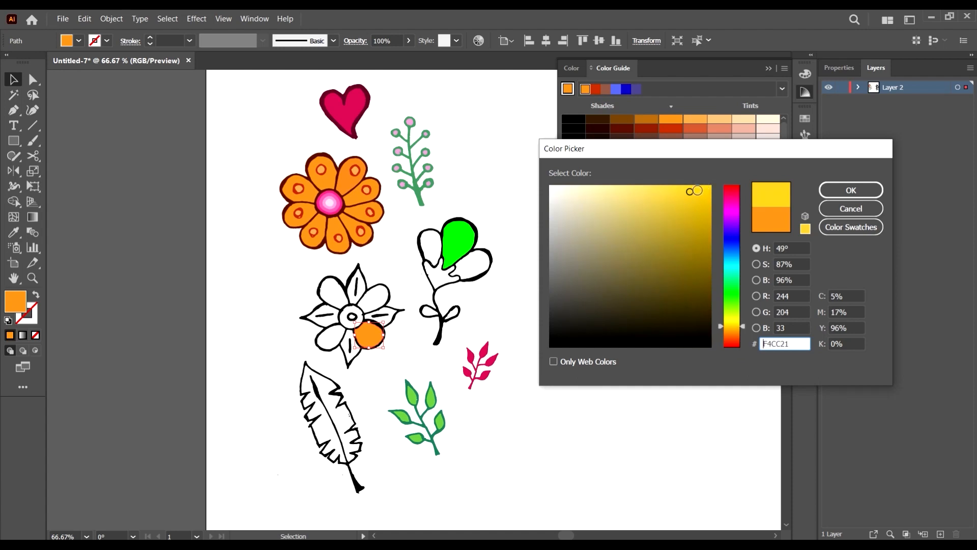
click(693, 191)
click(827, 191)
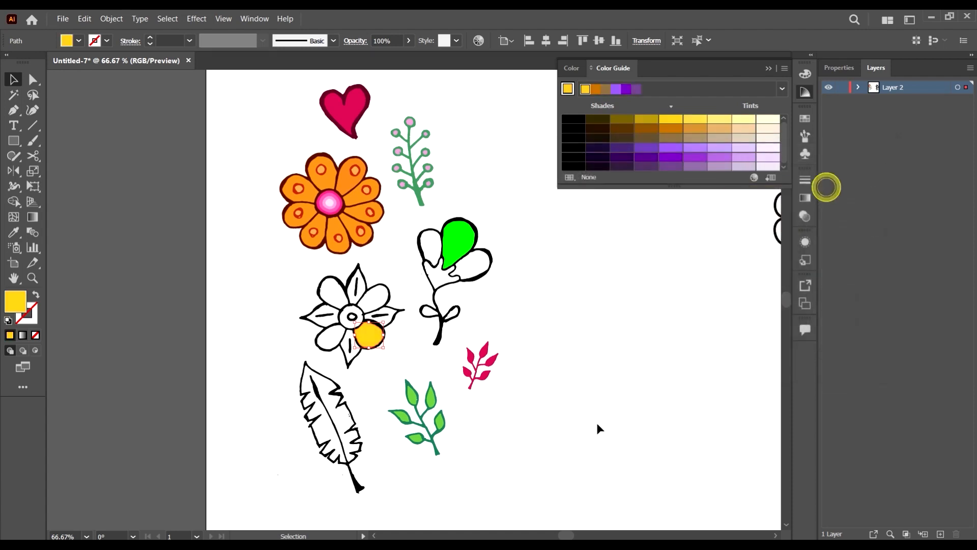
click(594, 426)
Step: Select the flower's other three rounded petals and fill them with the yellow sampled from the colored petal
scroll(458, 356, down, 2)
scroll(374, 336, up, 4)
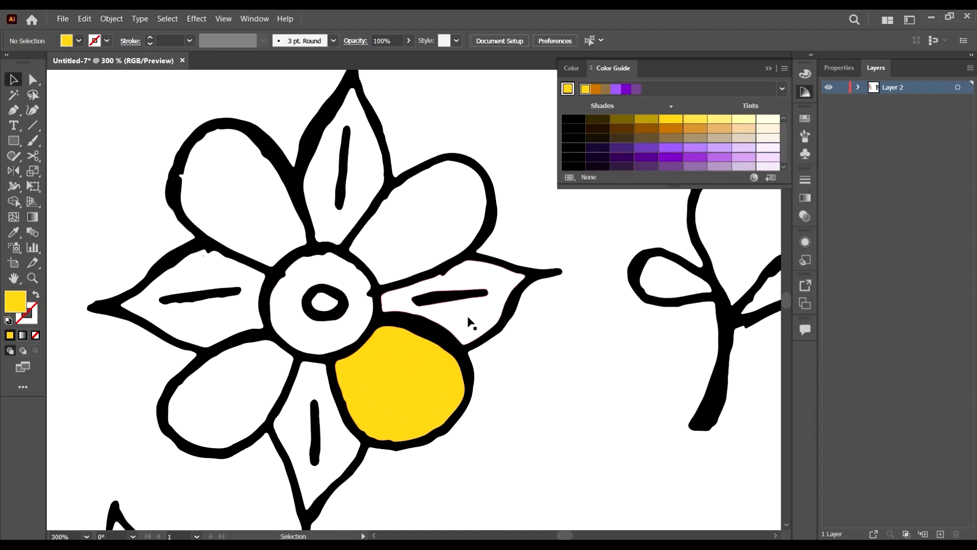
click(414, 217)
shift+click(262, 202)
shift+click(238, 411)
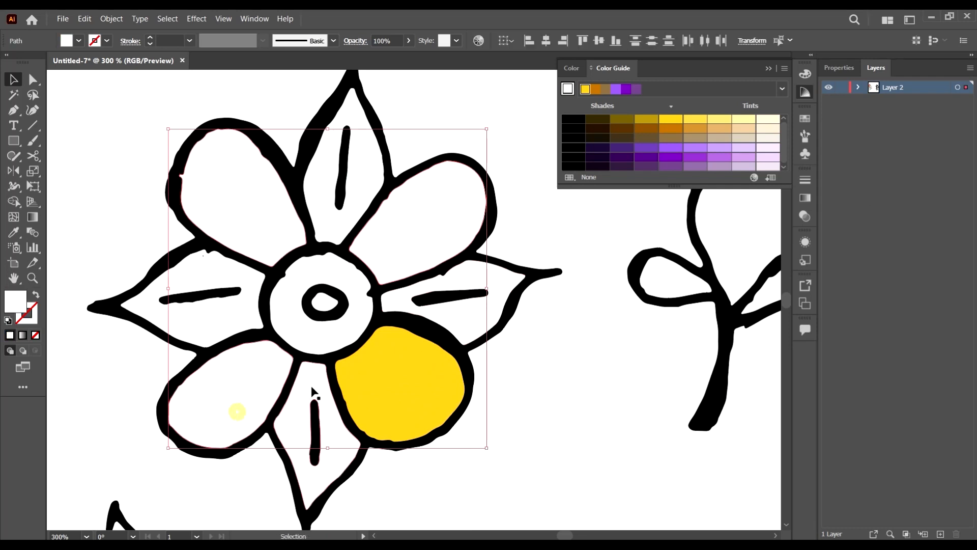
key(i)
click(396, 387)
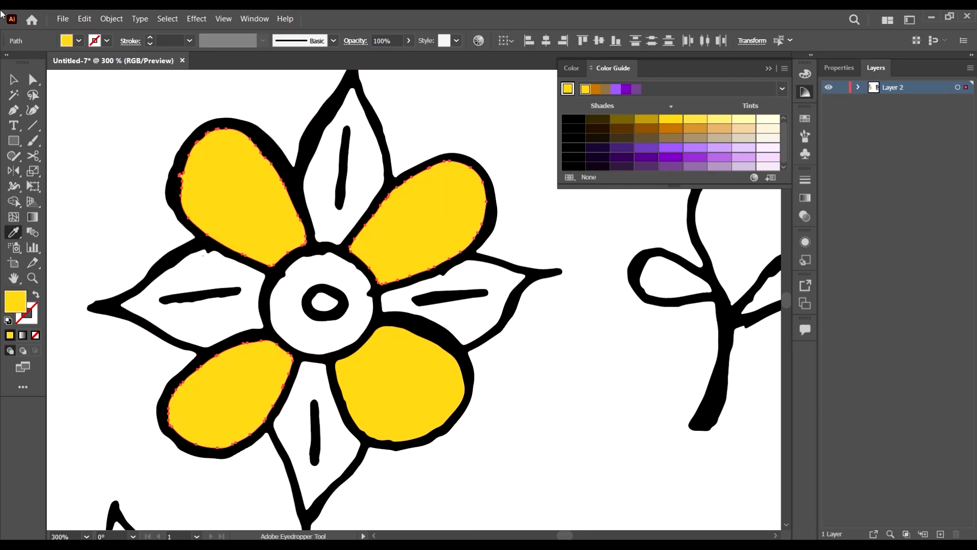
Step: Select the flower's four pointed petals and fill them with the crimson sampled from the small leafy branch
click(10, 83)
key(ctrl+minus)
key(ctrl+minus)
click(318, 224)
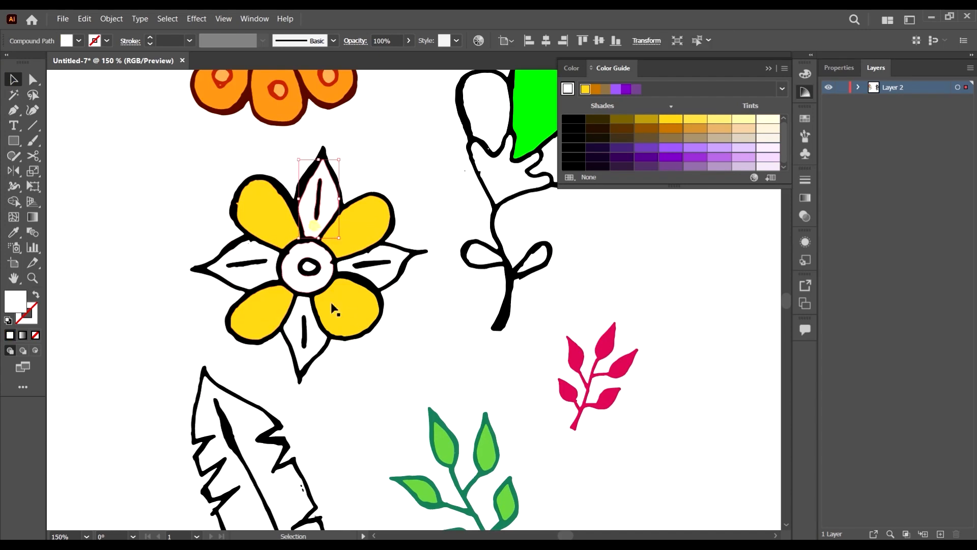
shift+click(314, 345)
shift+click(390, 275)
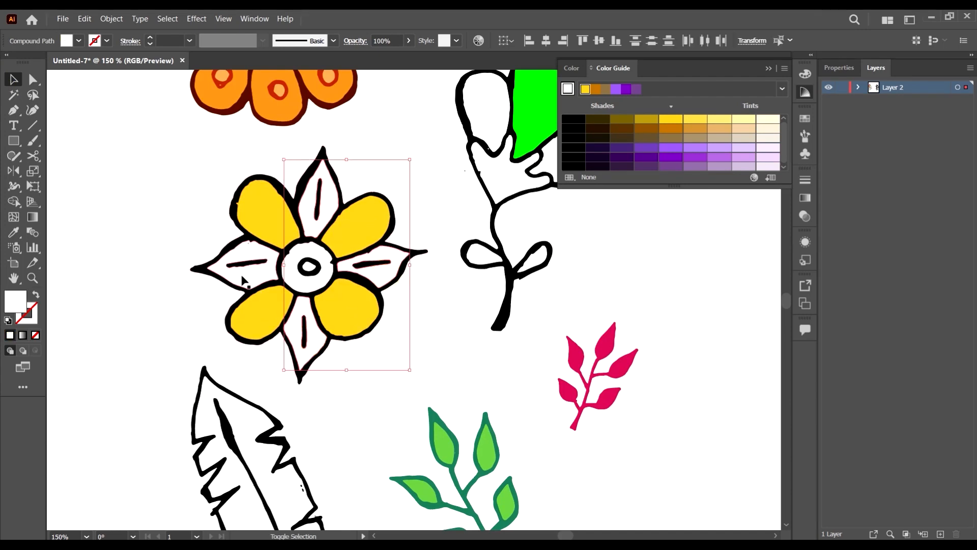
shift+click(241, 275)
key(ctrl+minus)
key(i)
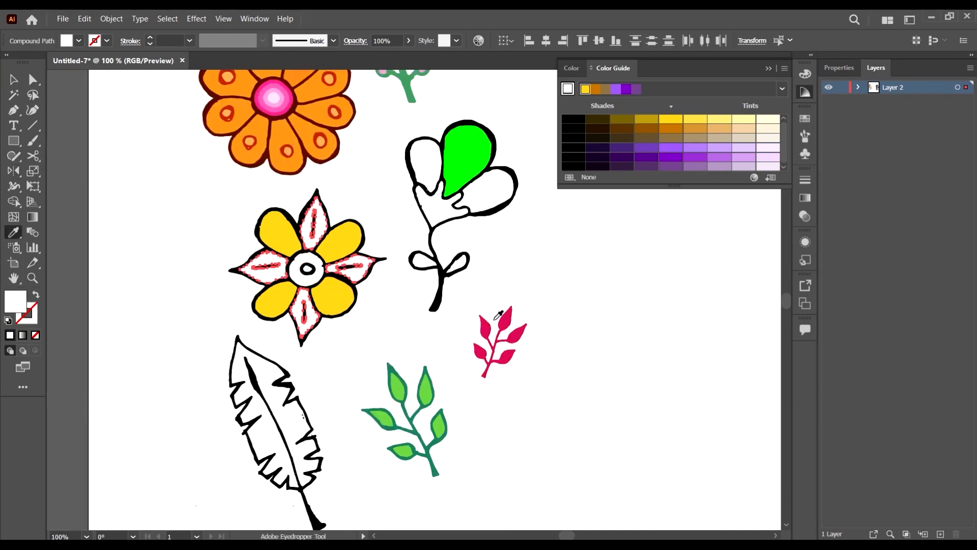
click(509, 317)
key(v)
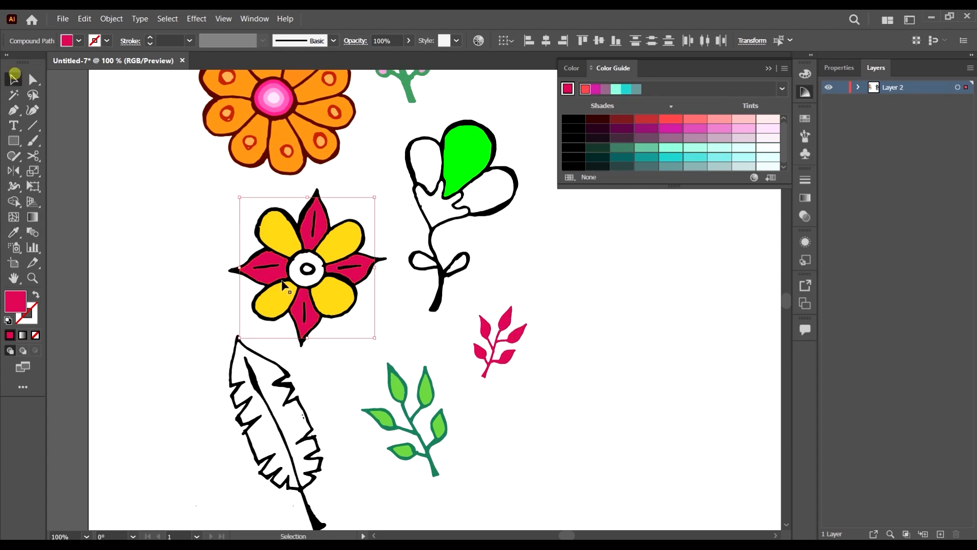
scroll(362, 285, down, 3)
scroll(362, 285, up, 3)
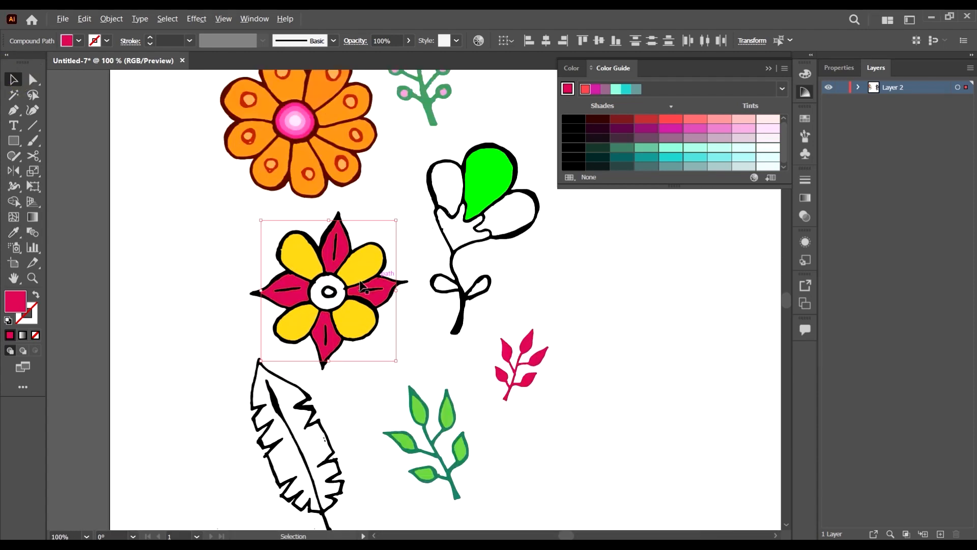
Step: Change the fill of the flower's four pointed petals to the bright pink EF2678 and clear the selection
double_click(22, 308)
click(685, 193)
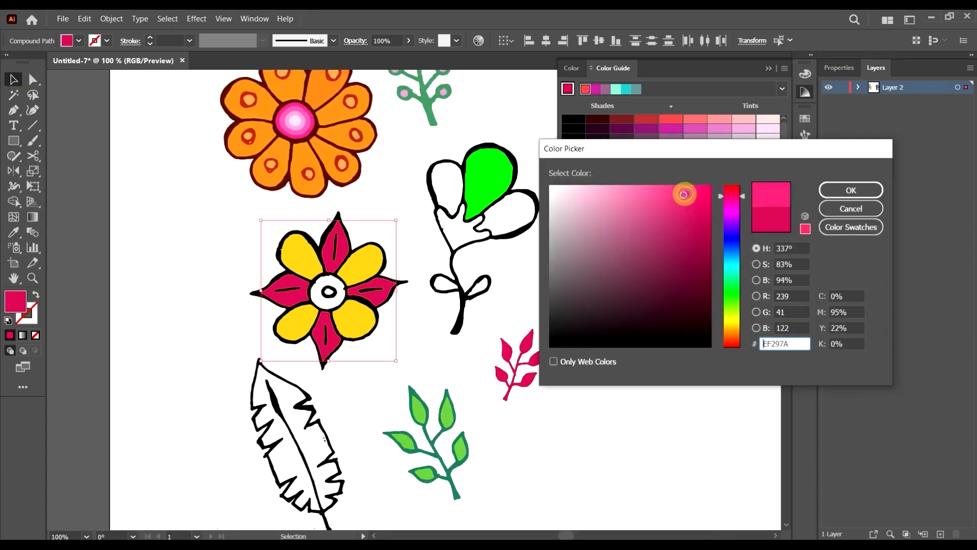
drag(685, 194, 685, 196)
click(831, 188)
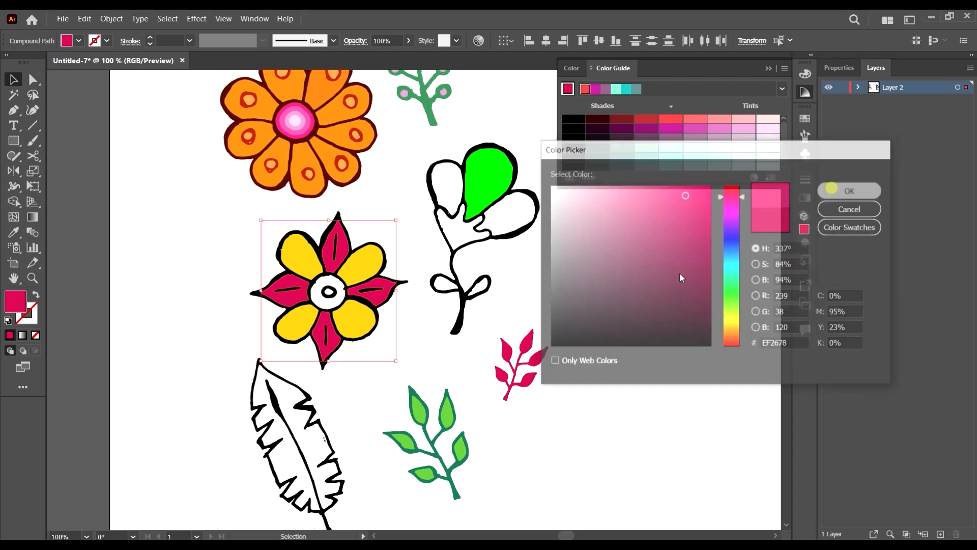
click(607, 399)
Step: Select the center lines inside the four pointed petals, recolor them with the palest pink tint, and clear the selection
scroll(362, 292, up, 4)
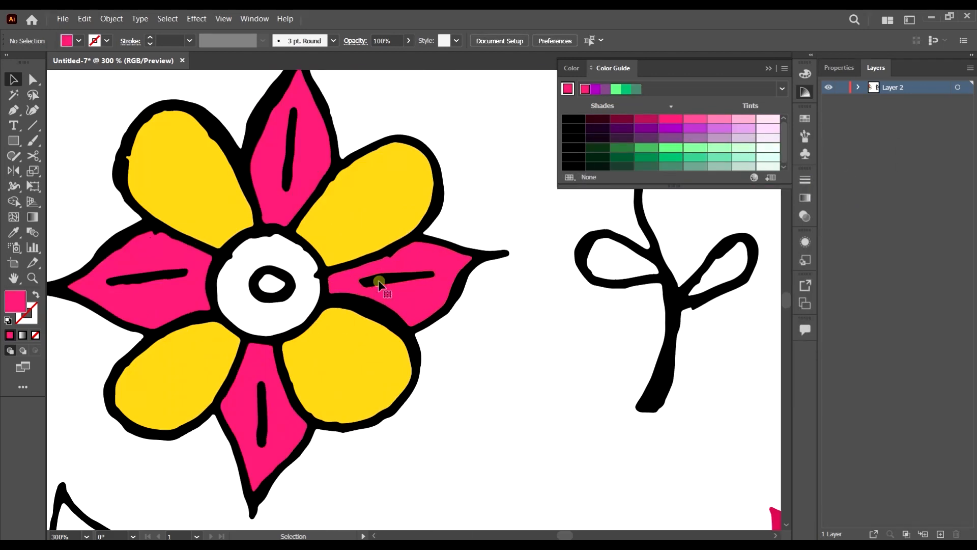
click(377, 281)
shift+click(142, 277)
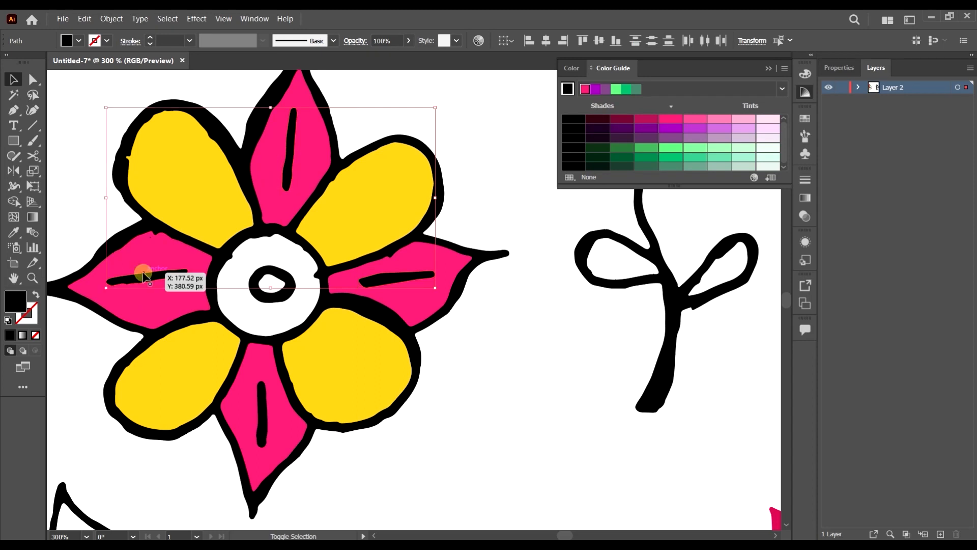
shift+click(265, 397)
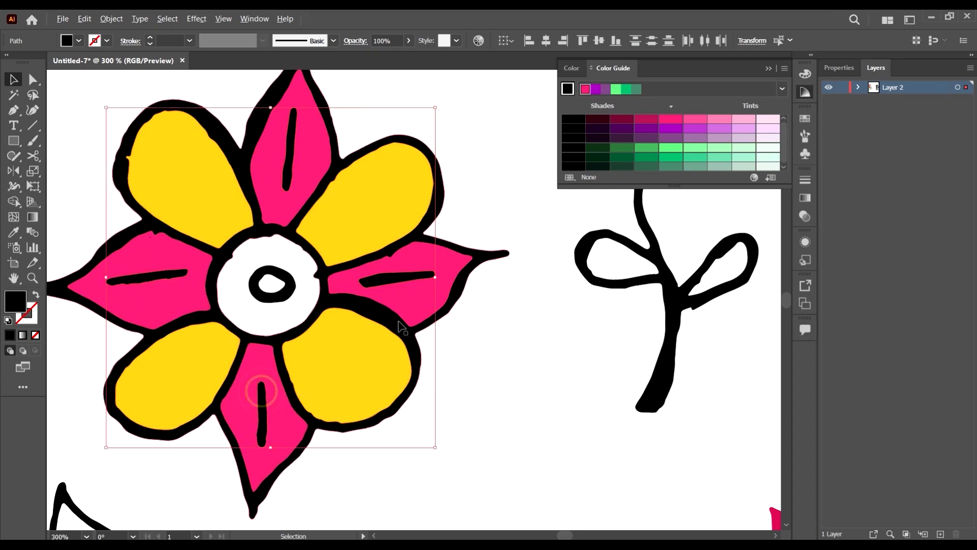
key(ctrl+minus)
click(756, 120)
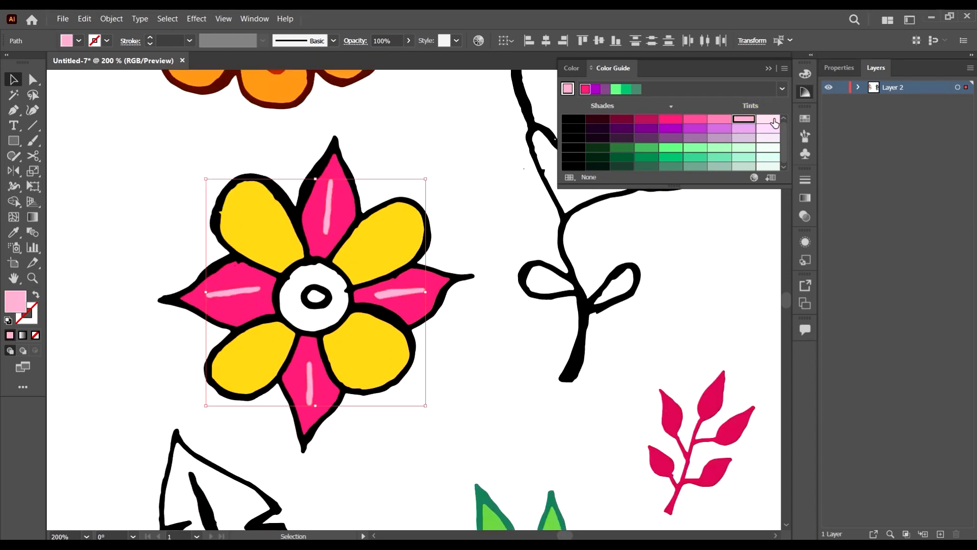
click(767, 119)
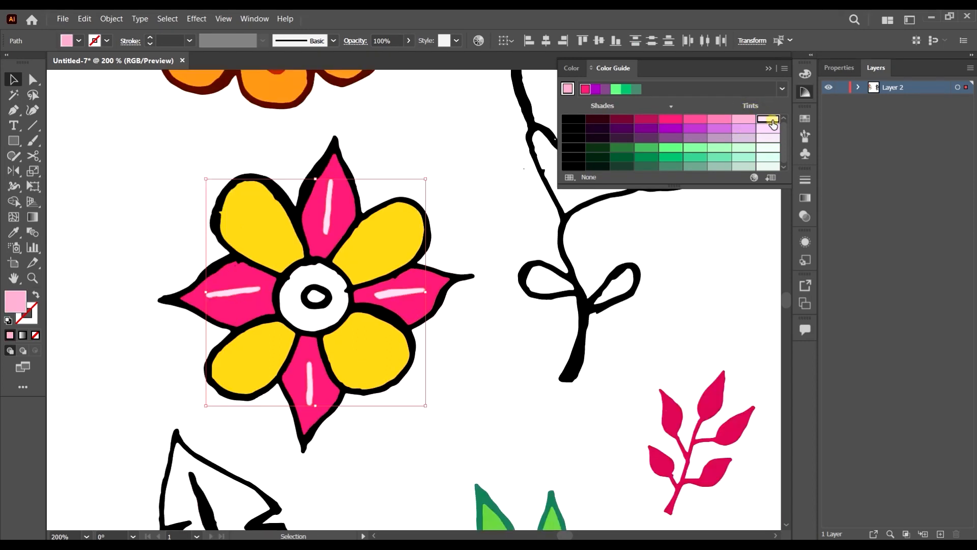
click(742, 129)
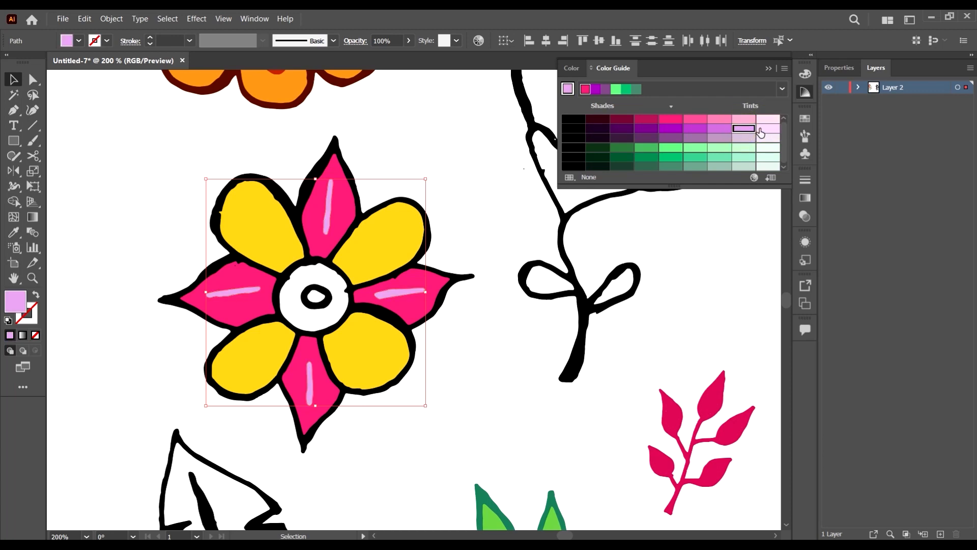
click(759, 128)
click(622, 129)
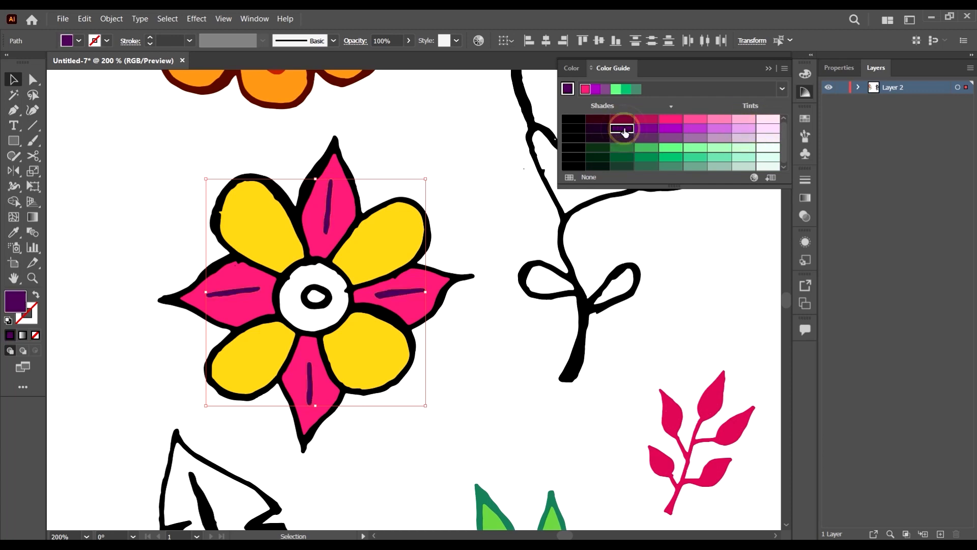
click(767, 119)
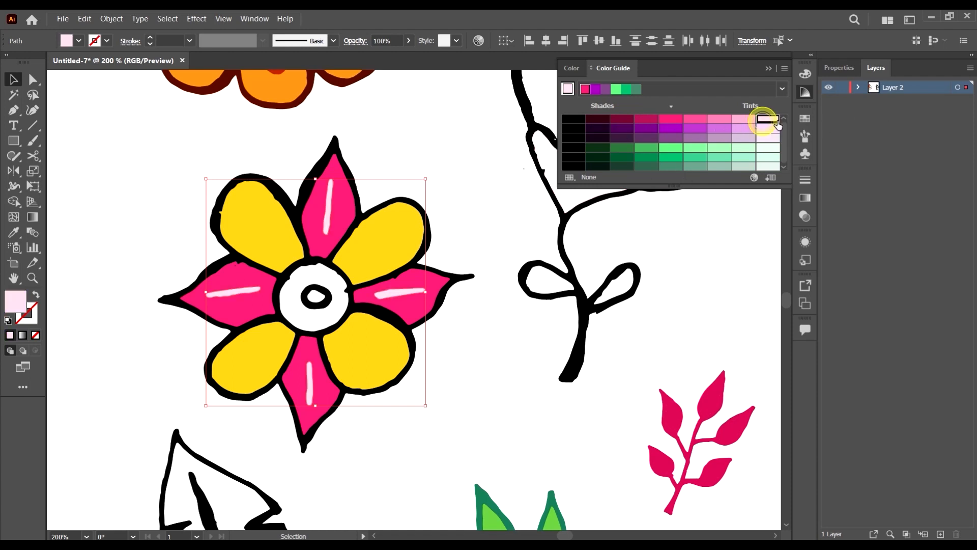
click(647, 295)
Step: Select the black outline of the pink-and-yellow flower, fill it with a dark purple shade, and clear the selection
scroll(647, 295, down, 1)
scroll(420, 277, down, 4)
scroll(420, 277, up, 3)
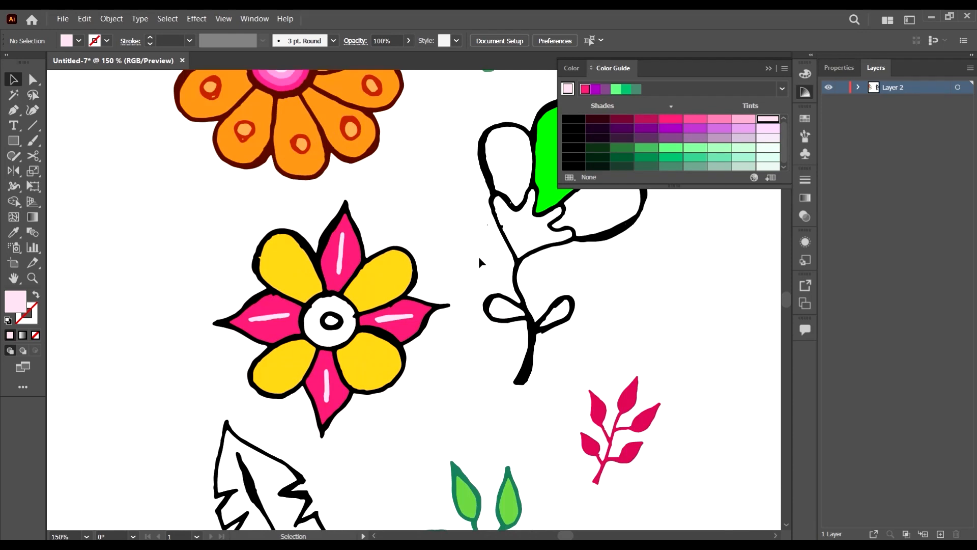
scroll(479, 261, down, 3)
scroll(545, 270, up, 2)
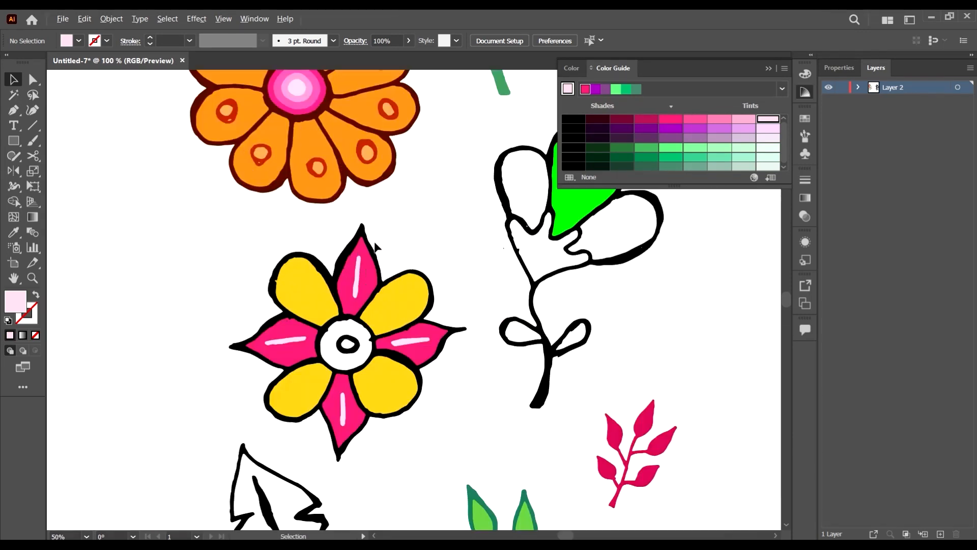
drag(375, 247, 452, 306)
scroll(456, 321, down, 3)
scroll(458, 316, up, 3)
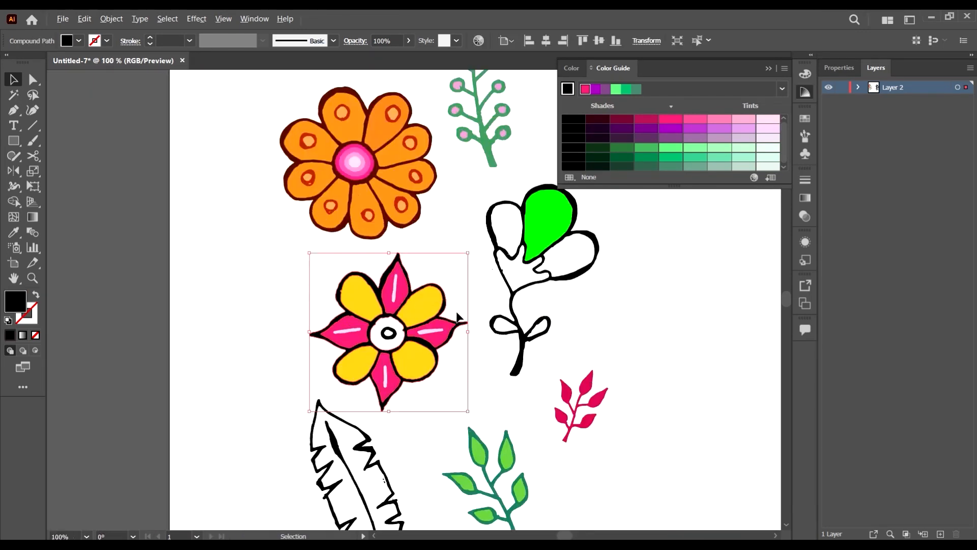
click(619, 128)
click(620, 120)
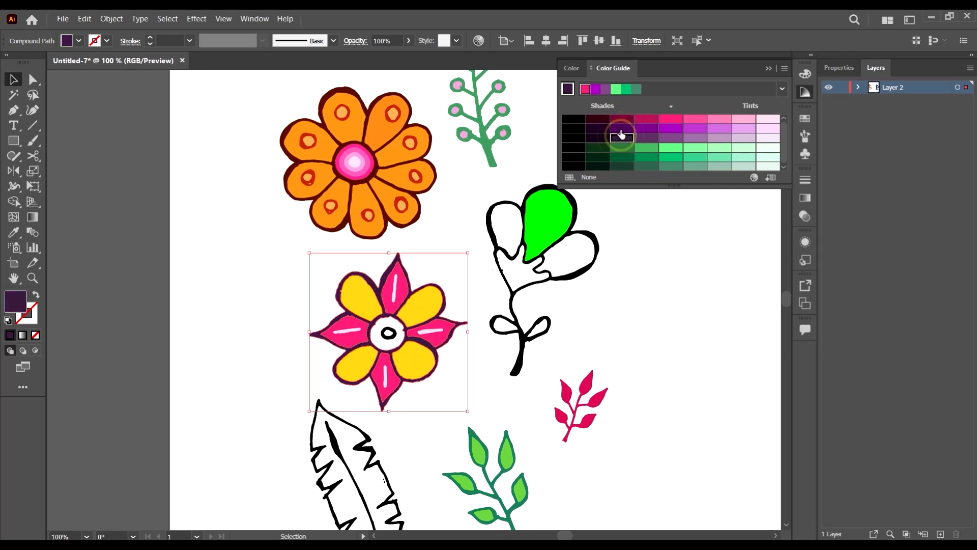
click(629, 340)
Step: Examine the flower's new colors up close and against the other floral elements
scroll(357, 279, down, 1)
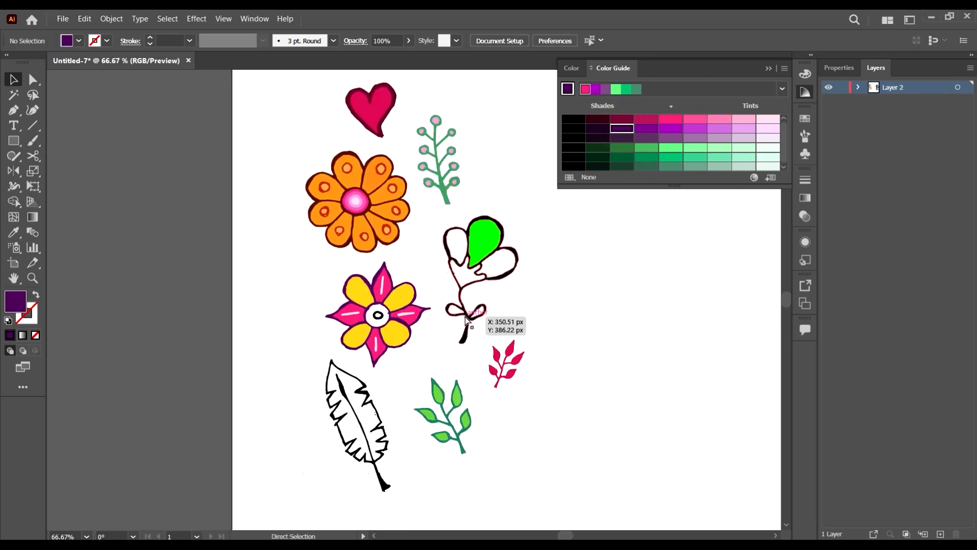
scroll(465, 312, right, 4)
scroll(313, 320, up, 1)
scroll(314, 323, down, 2)
scroll(335, 349, up, 3)
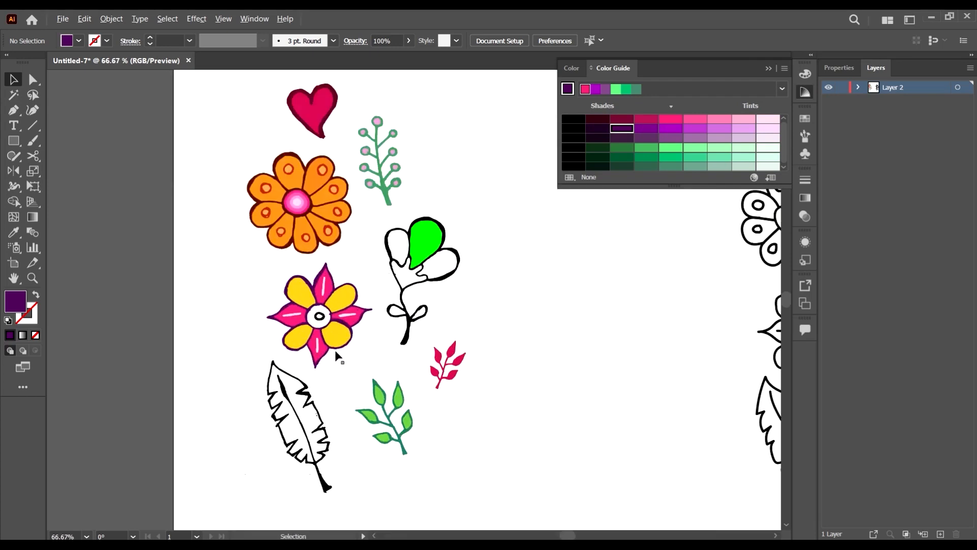
scroll(344, 322, up, 2)
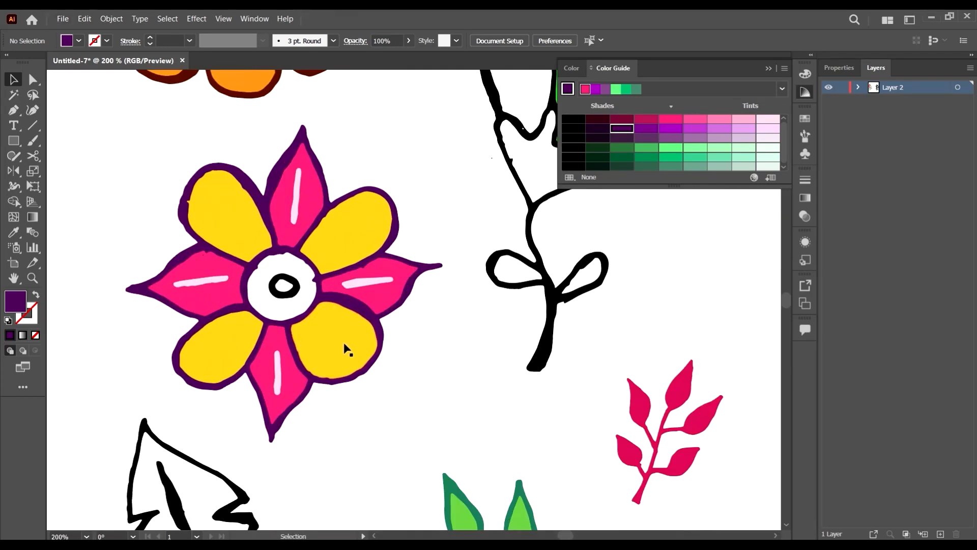
scroll(356, 254, down, 3)
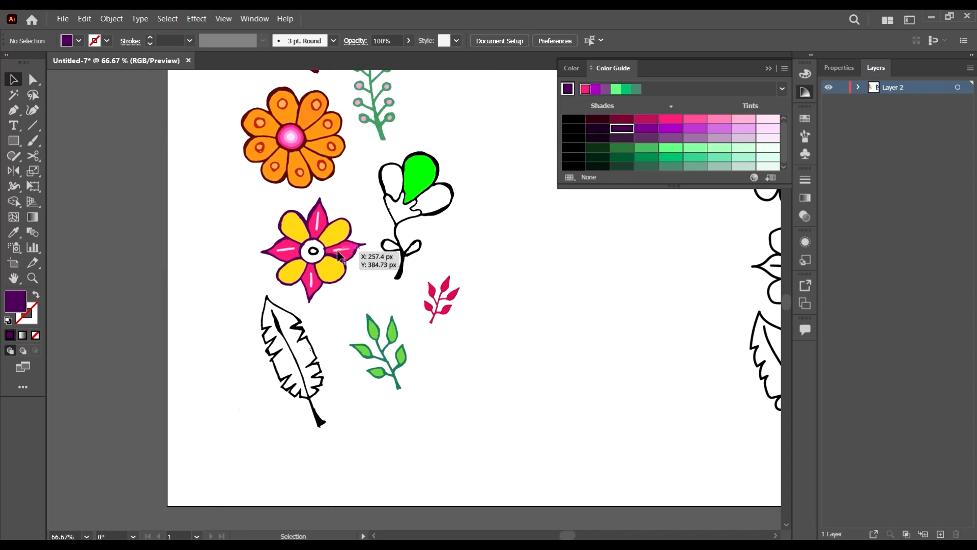
scroll(364, 285, up, 2)
scroll(364, 297, up, 2)
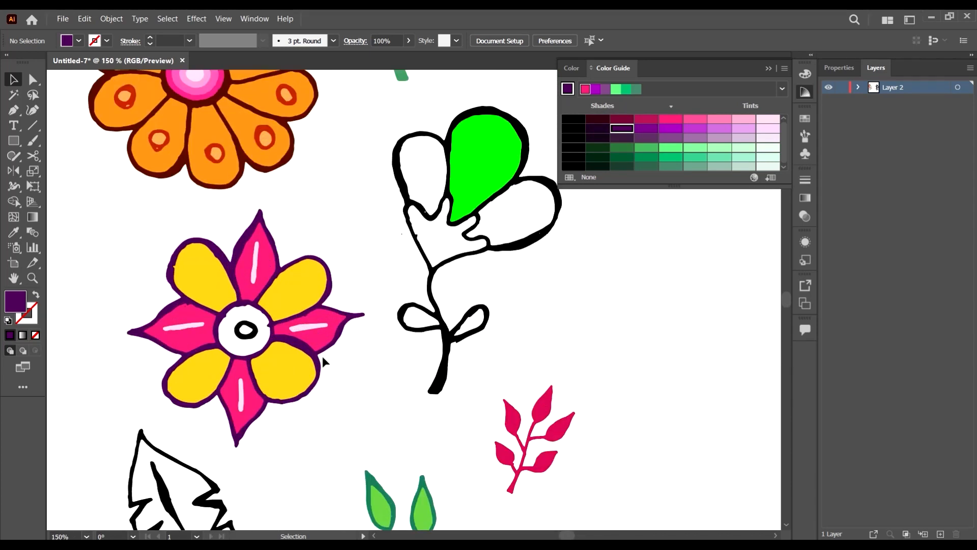
scroll(323, 359, up, 1)
Step: Select the flower's four pointed petals, compare pink and purple tints, settle on a medium purple fill, and clear the selection
click(271, 302)
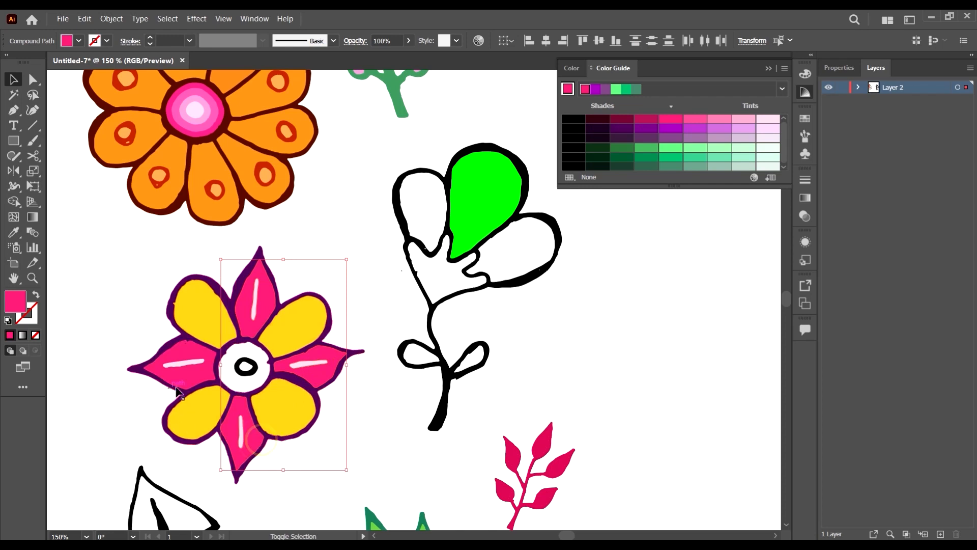
click(238, 358)
scroll(238, 358, down, 1)
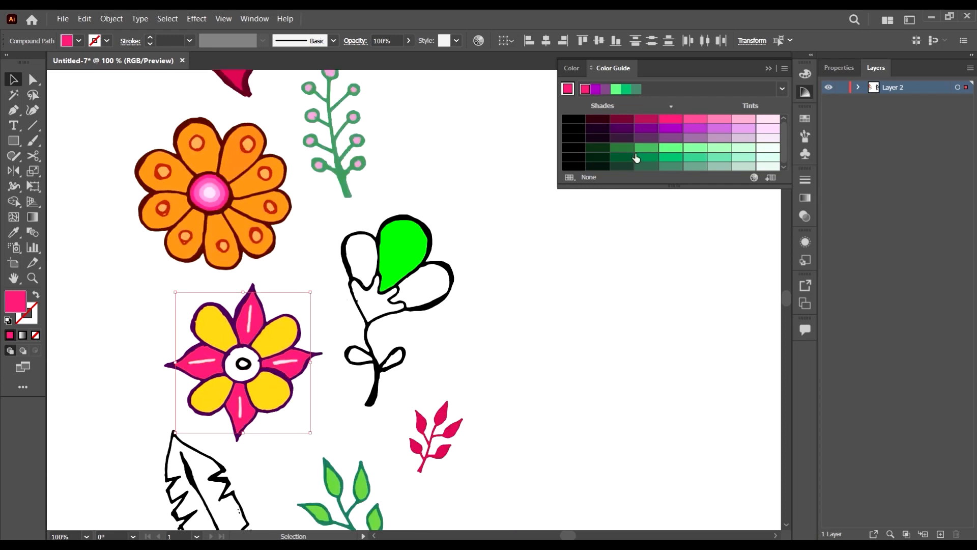
click(723, 129)
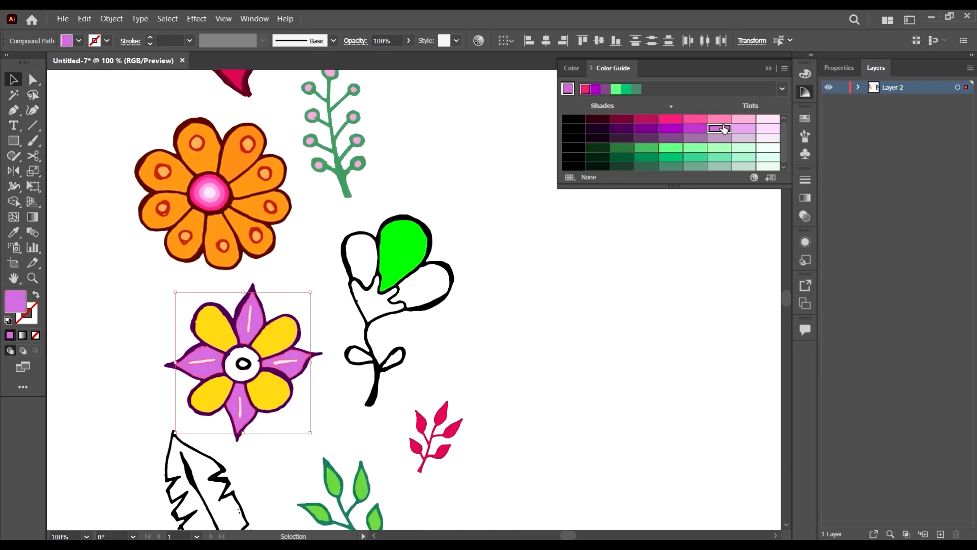
click(693, 133)
scroll(344, 322, down, 1)
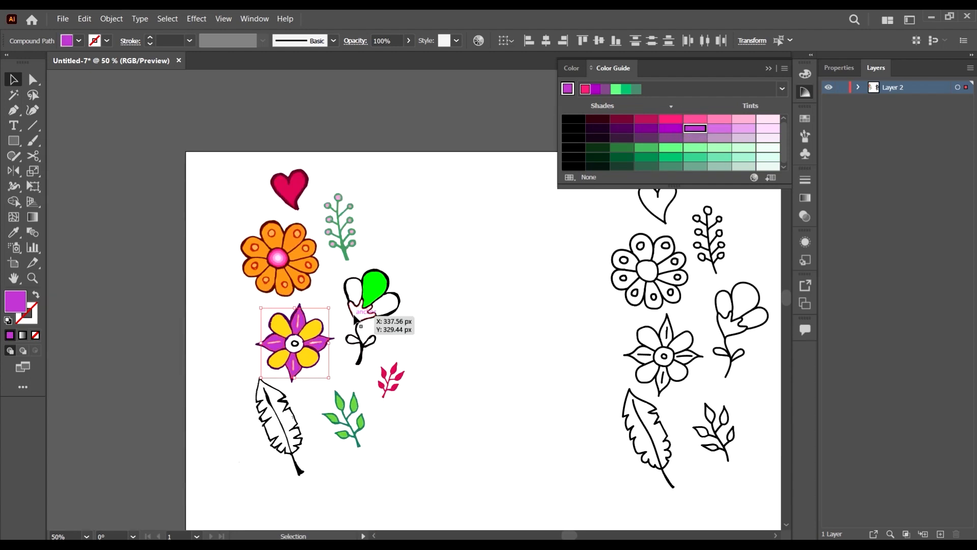
scroll(331, 310, up, 2)
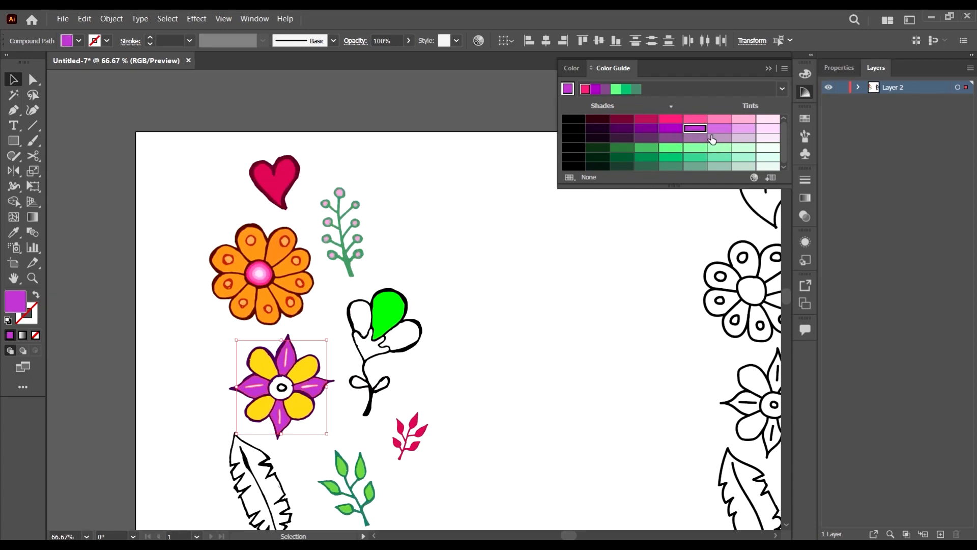
click(700, 121)
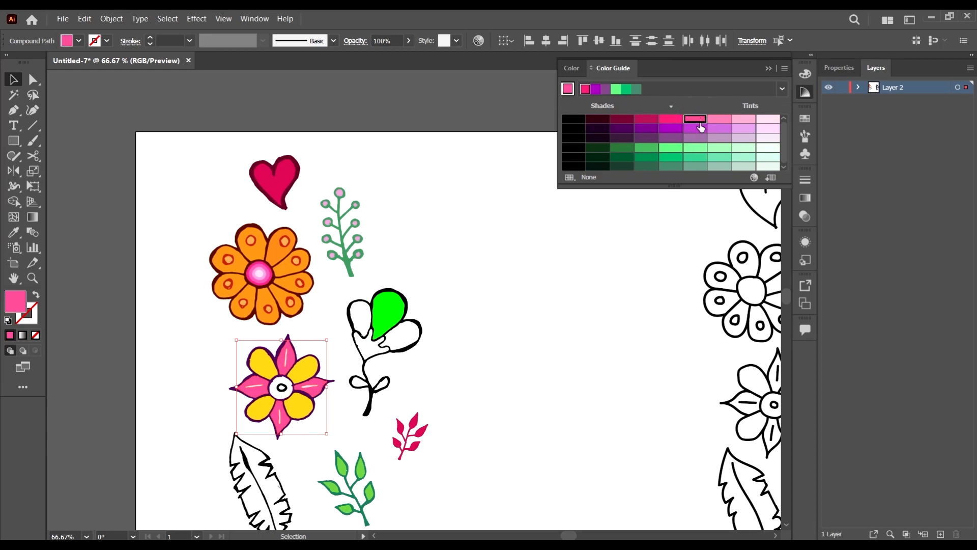
click(697, 129)
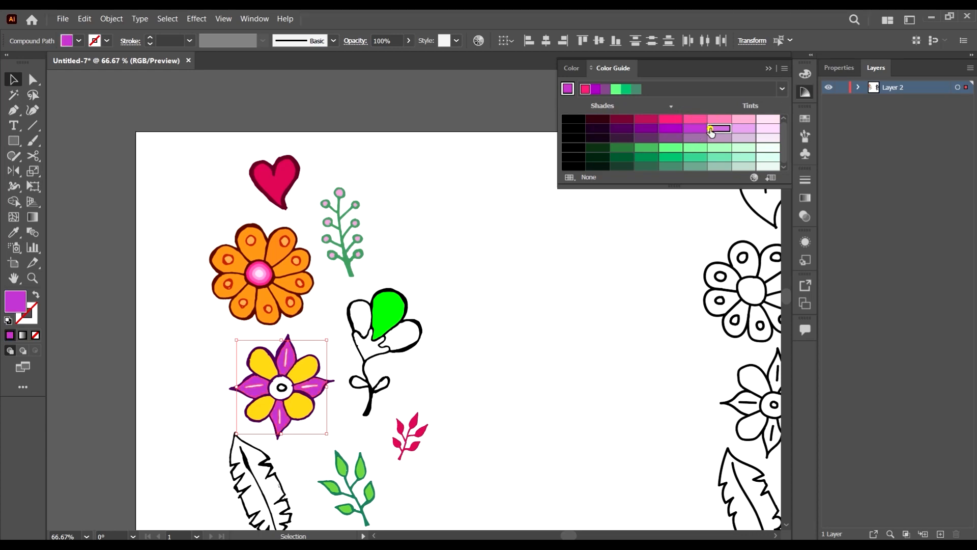
click(711, 130)
click(696, 129)
click(524, 480)
Step: Select the flower's four yellow rounded petals and fill them with the dark purple shade
scroll(407, 357, down, 1)
scroll(305, 328, up, 2)
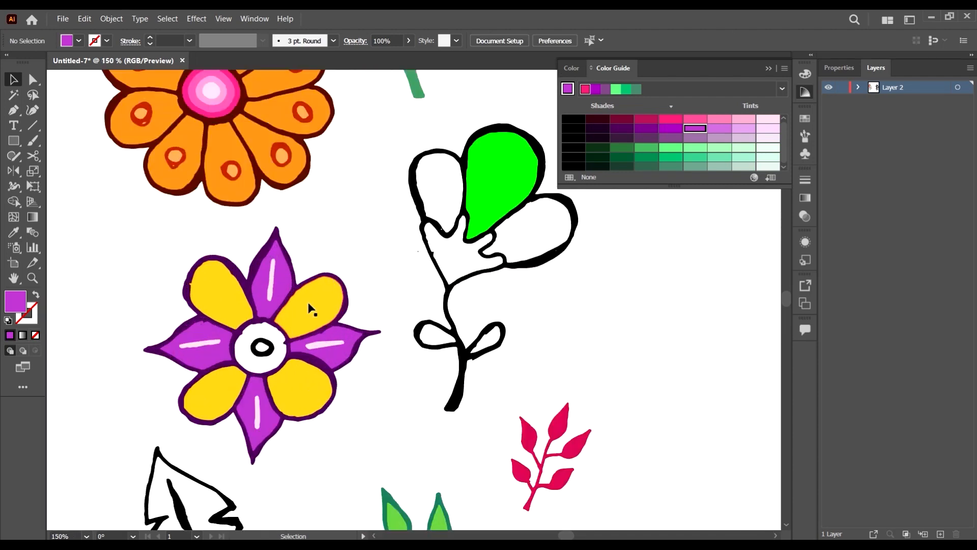
click(223, 298)
shift+click(210, 401)
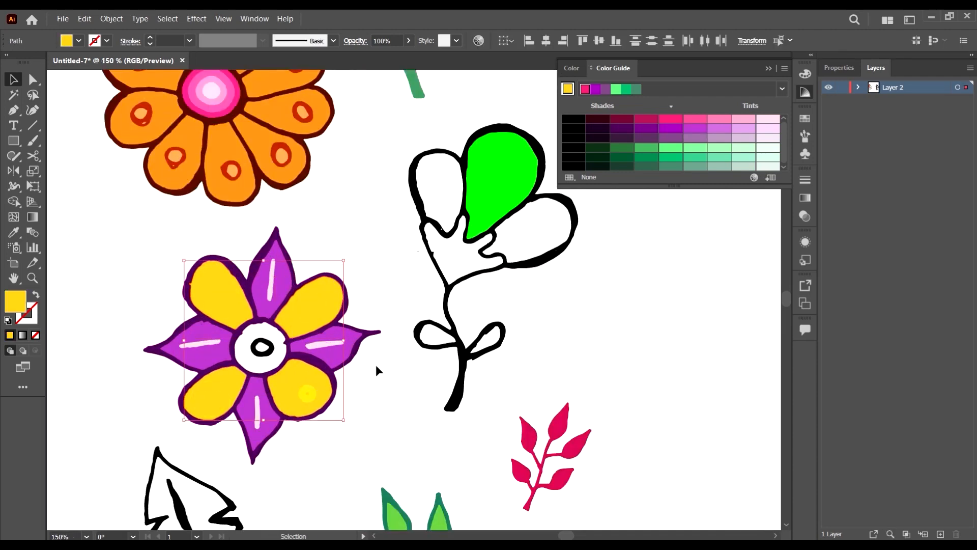
scroll(376, 364, down, 2)
click(618, 130)
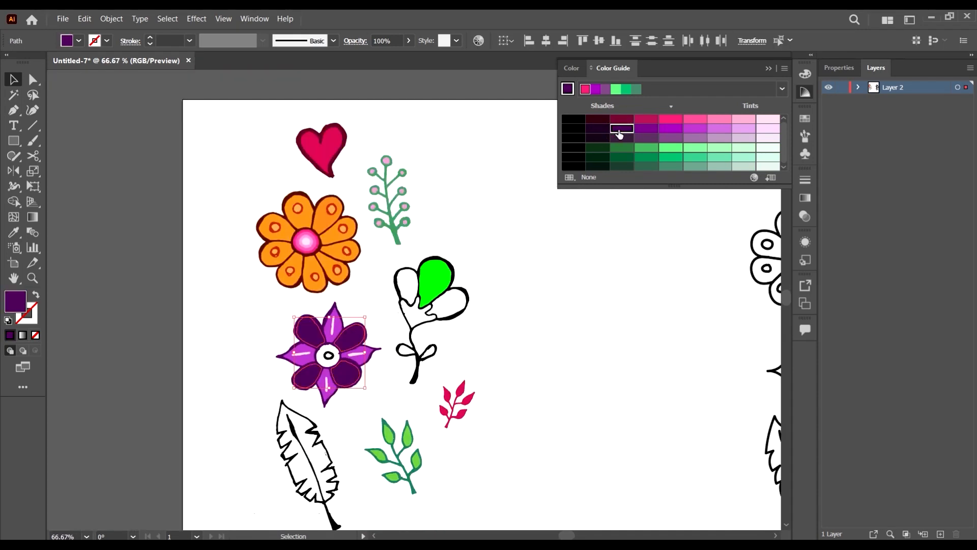
Step: Try progressively lighter purple tints on the rounded petals, up to the palest lilac
scroll(371, 363, up, 2)
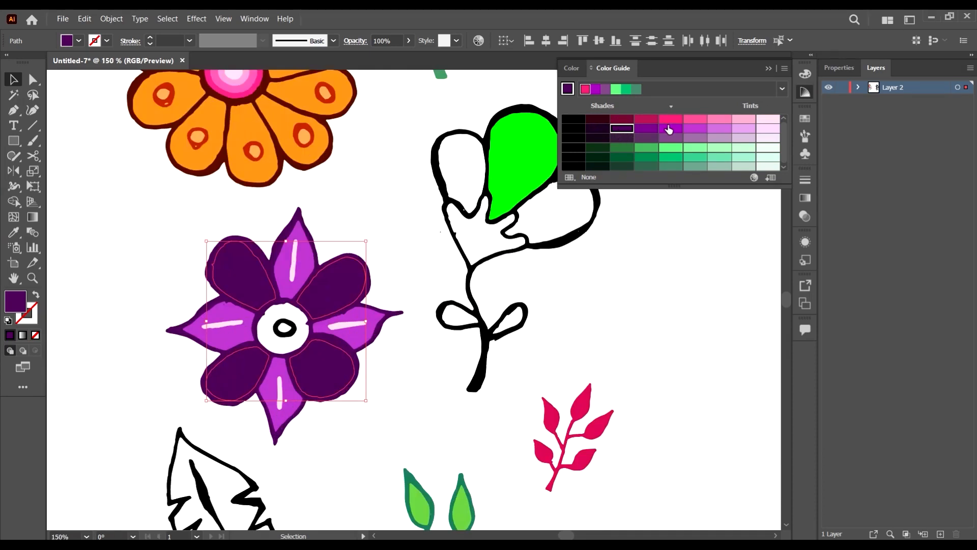
click(669, 129)
click(726, 129)
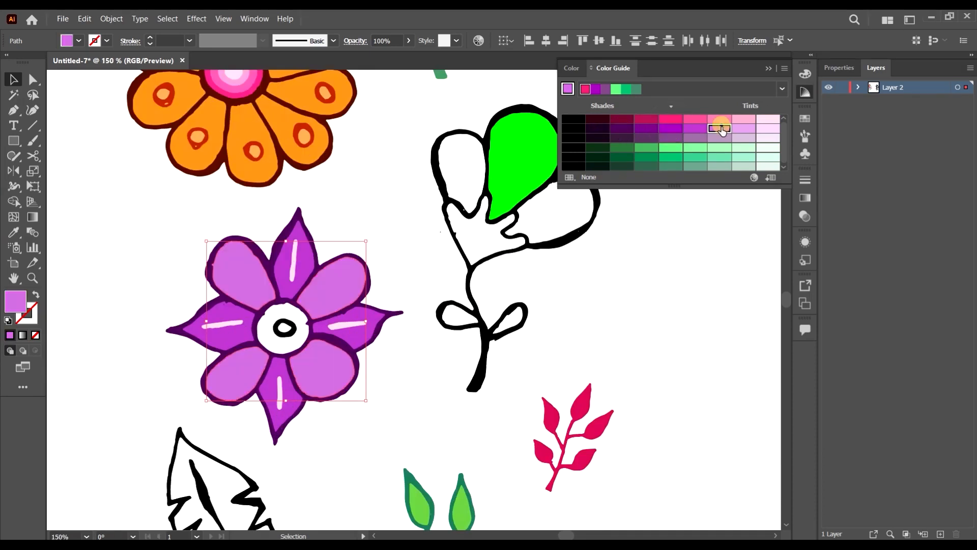
click(743, 129)
click(767, 128)
scroll(473, 279, down, 2)
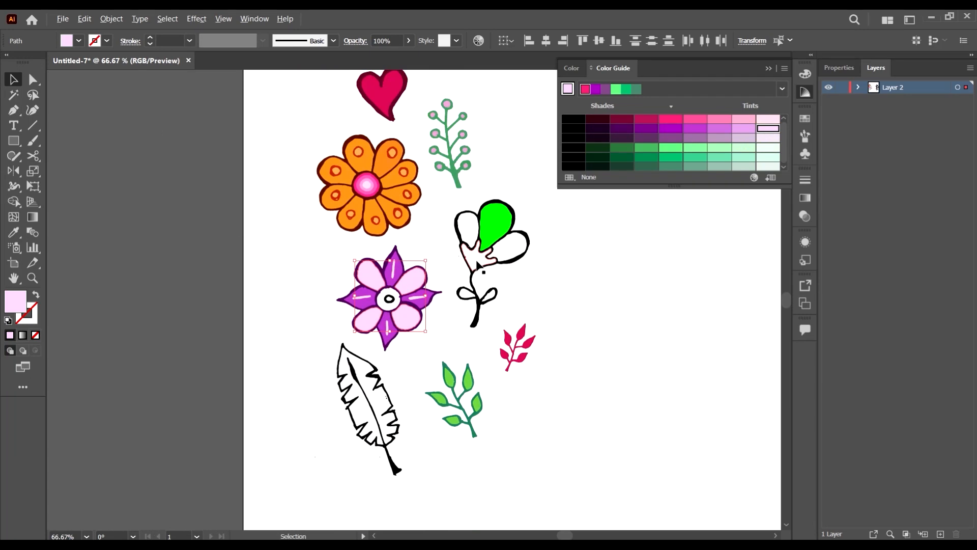
scroll(478, 265, up, 1)
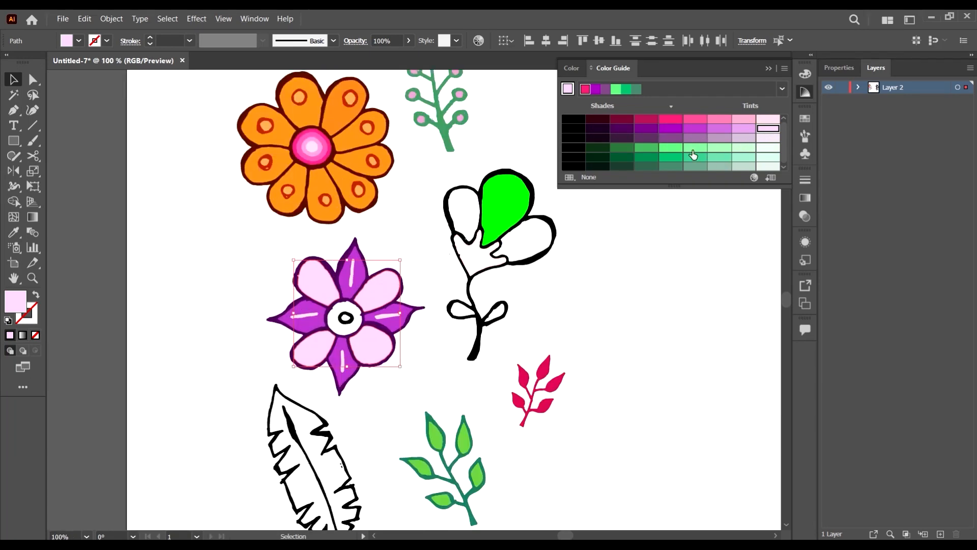
Step: Fill the four rounded petals with the bright pink base color
click(675, 148)
click(673, 120)
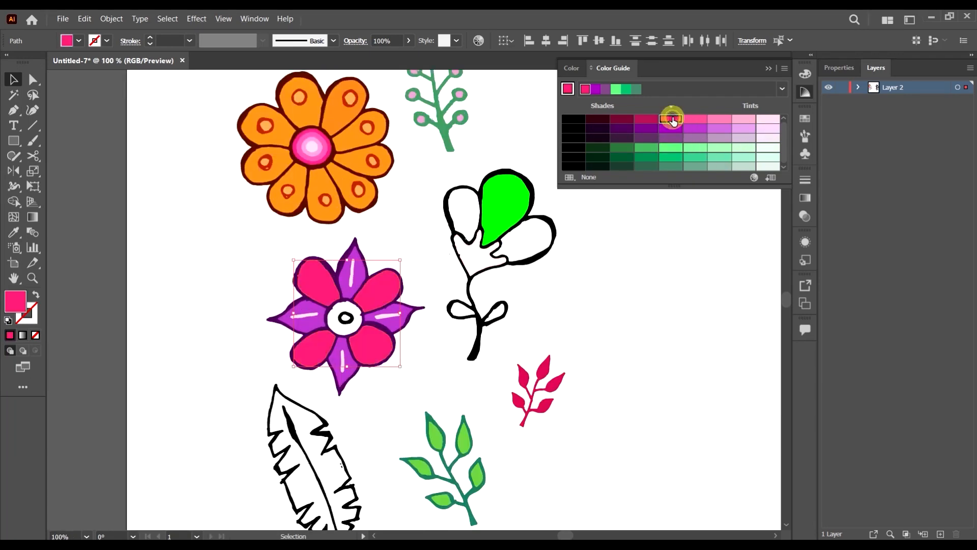
scroll(414, 392, down, 3)
scroll(536, 199, up, 2)
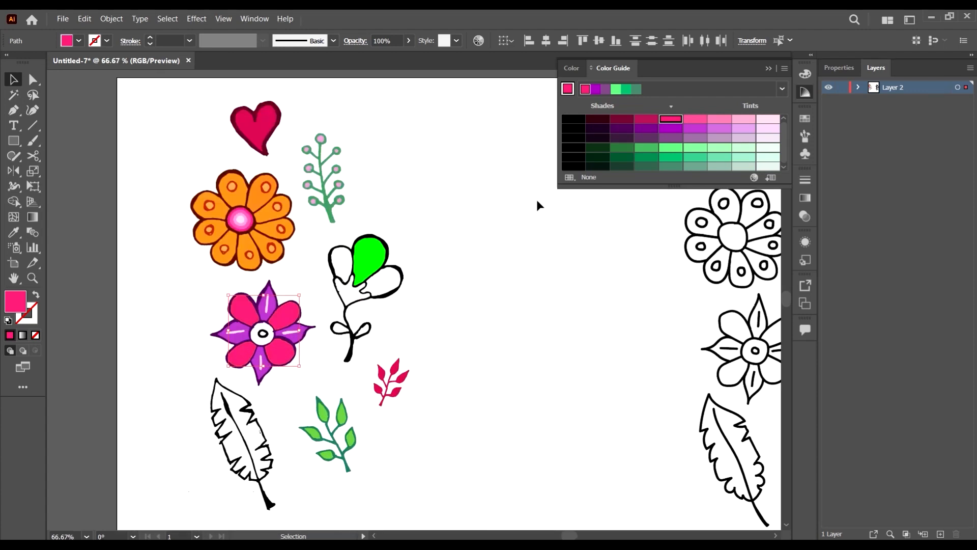
Step: Compare darker purple shades on the flower's four rounded petals, settle on the very dark purple, and clear the selection
click(647, 128)
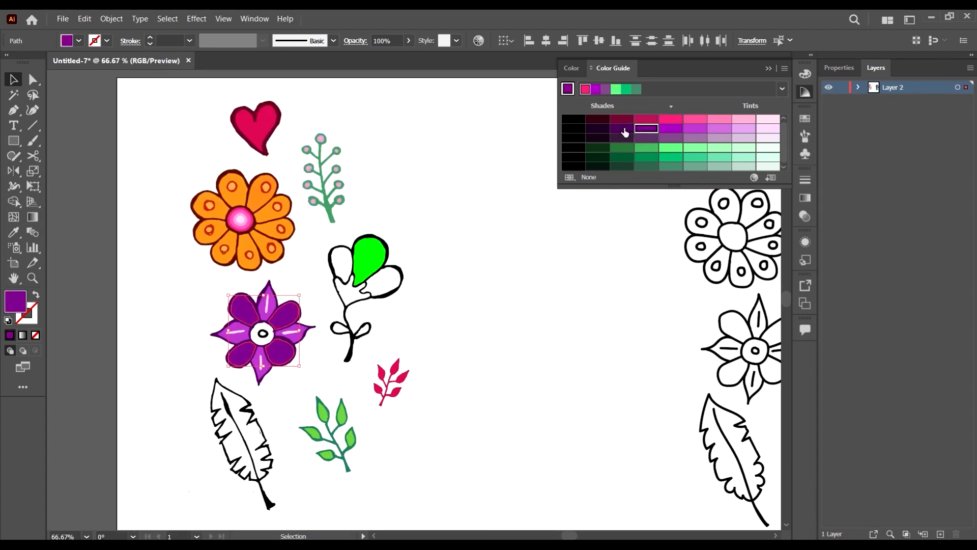
click(624, 128)
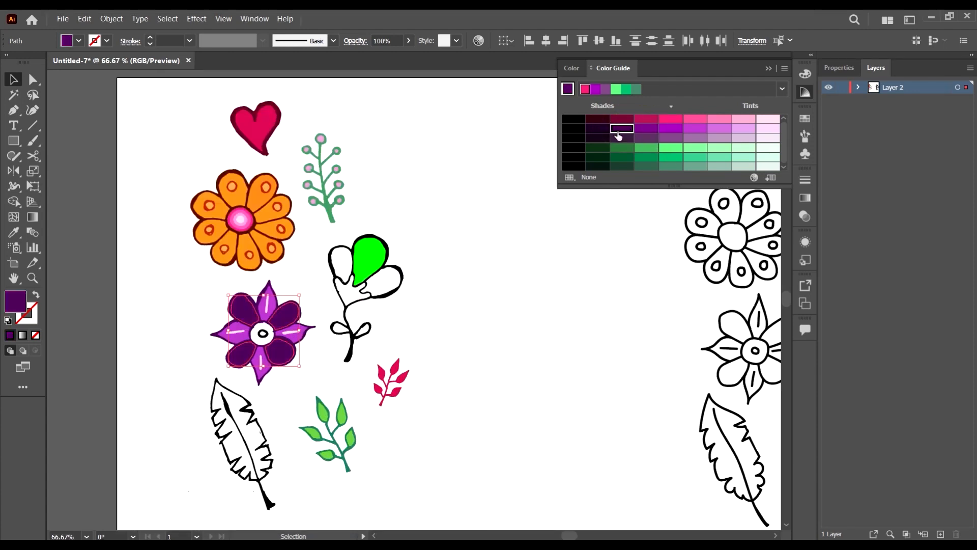
click(508, 363)
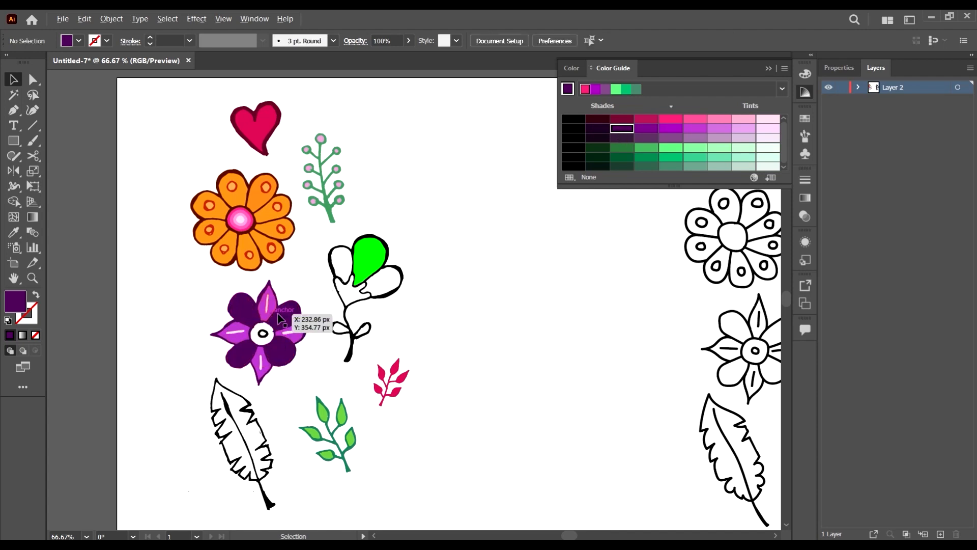
Step: Fill the purple flower's white center disc with the crimson sampled from the small red branch
scroll(265, 326, up, 4)
click(306, 332)
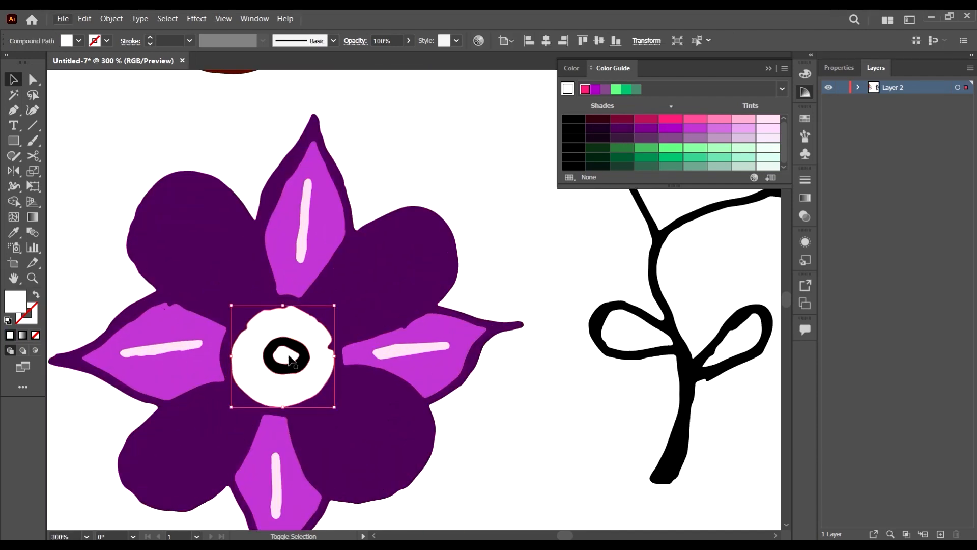
shift+click(288, 355)
click(622, 415)
click(302, 332)
scroll(382, 333, down, 2)
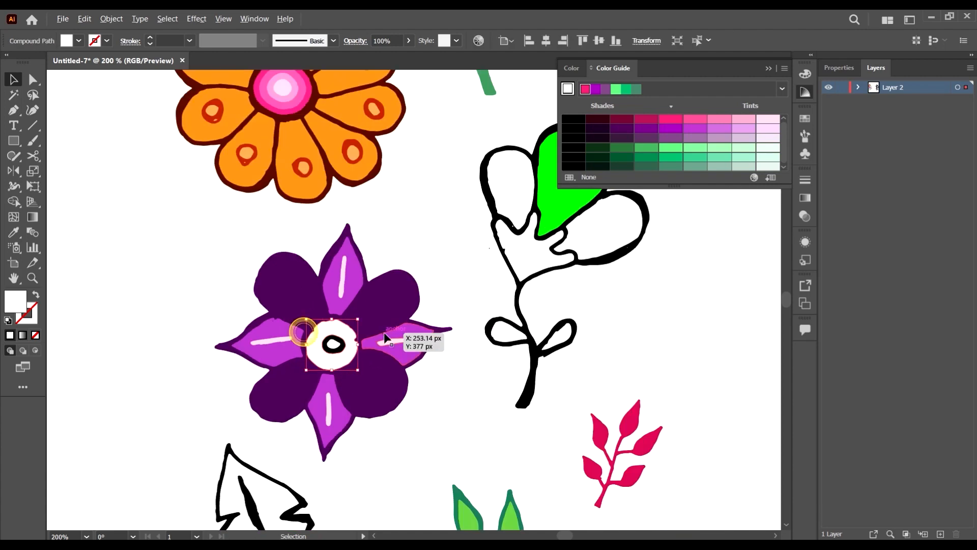
scroll(432, 291, down, 2)
scroll(521, 364, down, 1)
key(i)
click(524, 308)
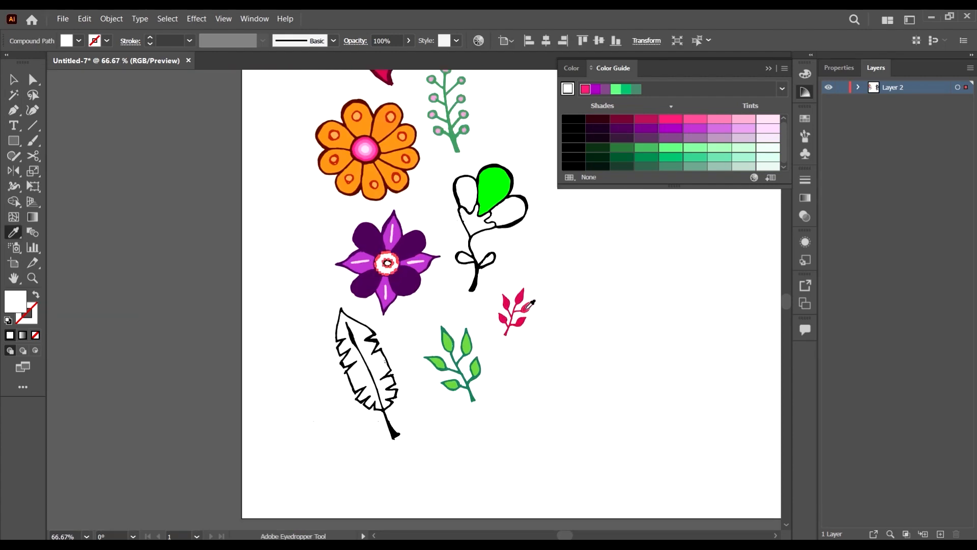
key(v)
click(564, 353)
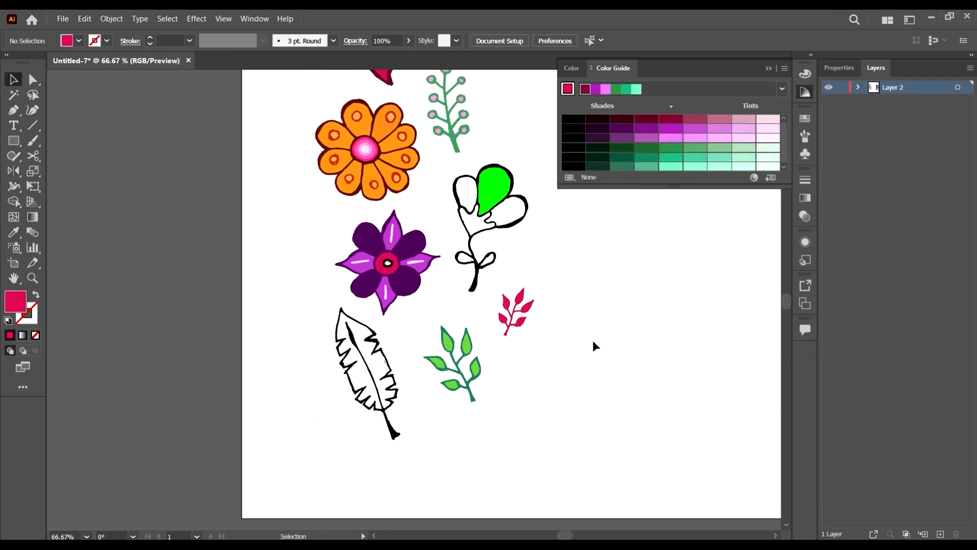
Step: Fill the innermost dot of the purple flower's center with the palest pink sampled from the orange flower's center
scroll(586, 333, up, 2)
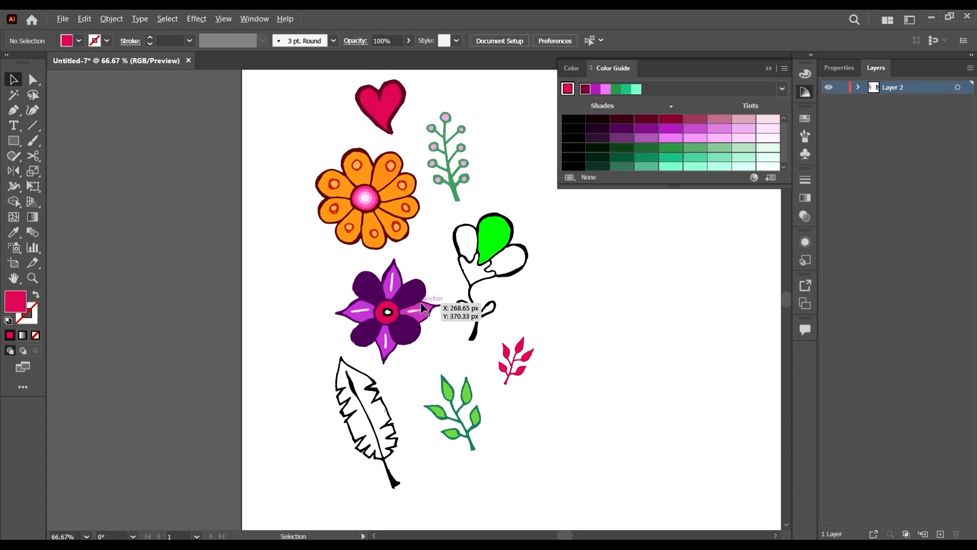
scroll(421, 307, up, 3)
click(329, 334)
scroll(356, 330, down, 2)
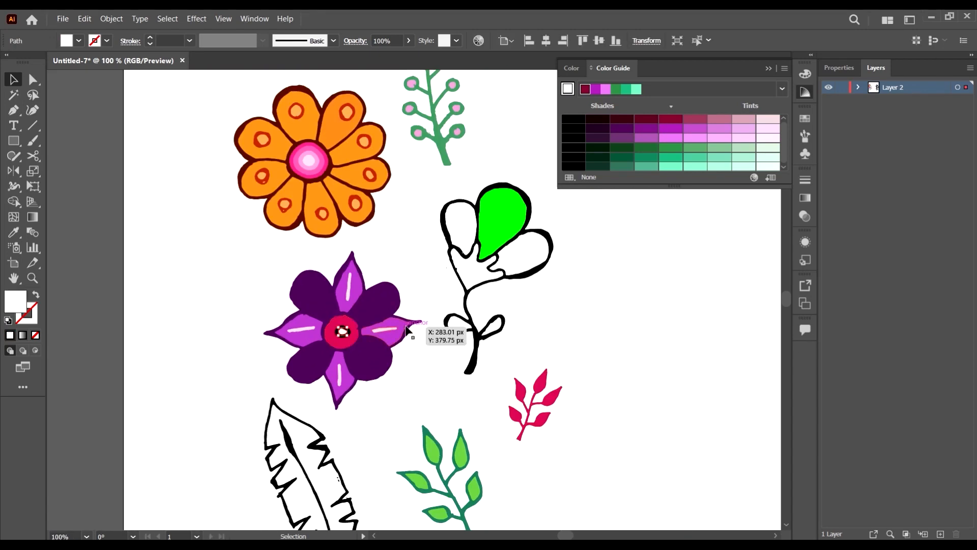
scroll(375, 268, up, 4)
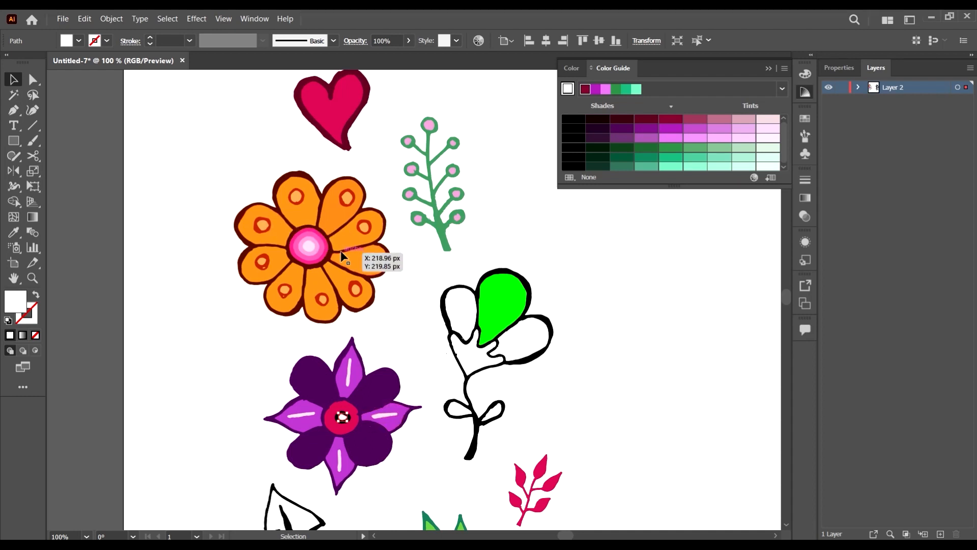
key(i)
click(310, 245)
key(v)
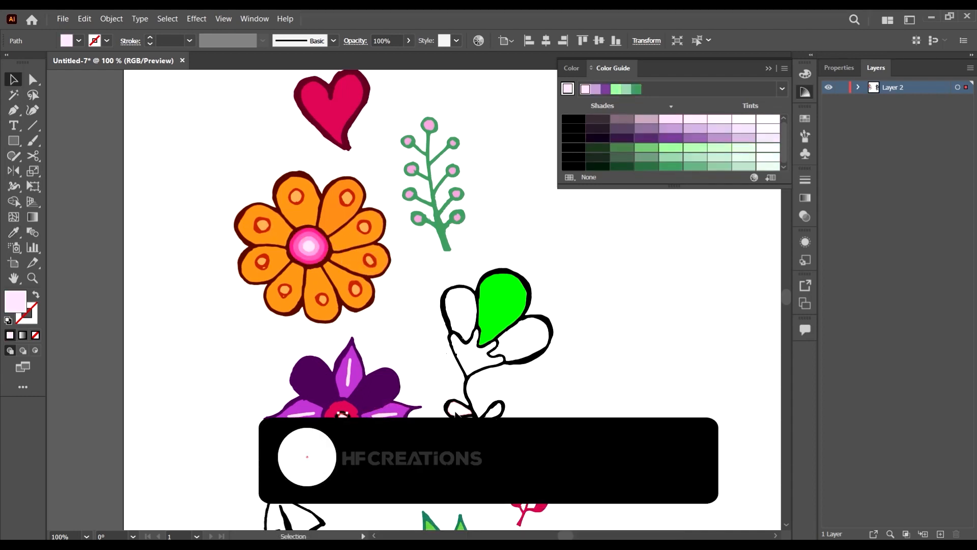
click(456, 408)
Step: Recolor the purple flower's center disc with the bright pink sampled from the orange flower's outer center ring
click(342, 407)
key(i)
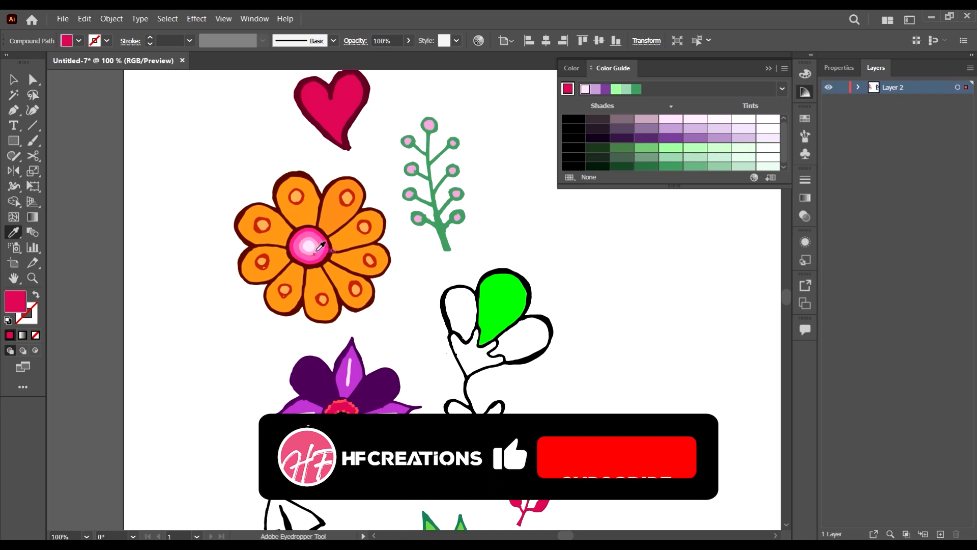
click(329, 236)
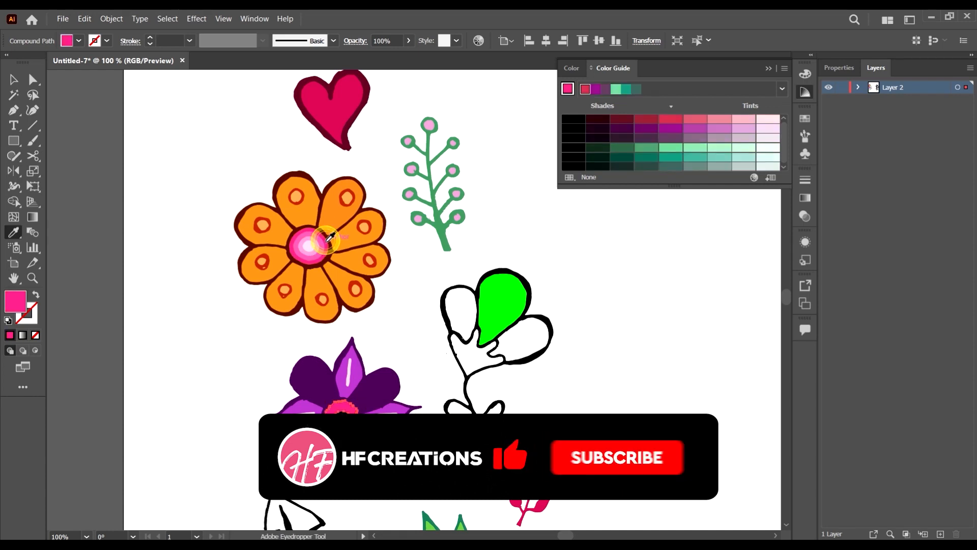
key(v)
click(600, 378)
Step: Fill the black ring around the purple flower's central dot with the medium pink sampled from the orange flower's center
scroll(360, 405, up, 3)
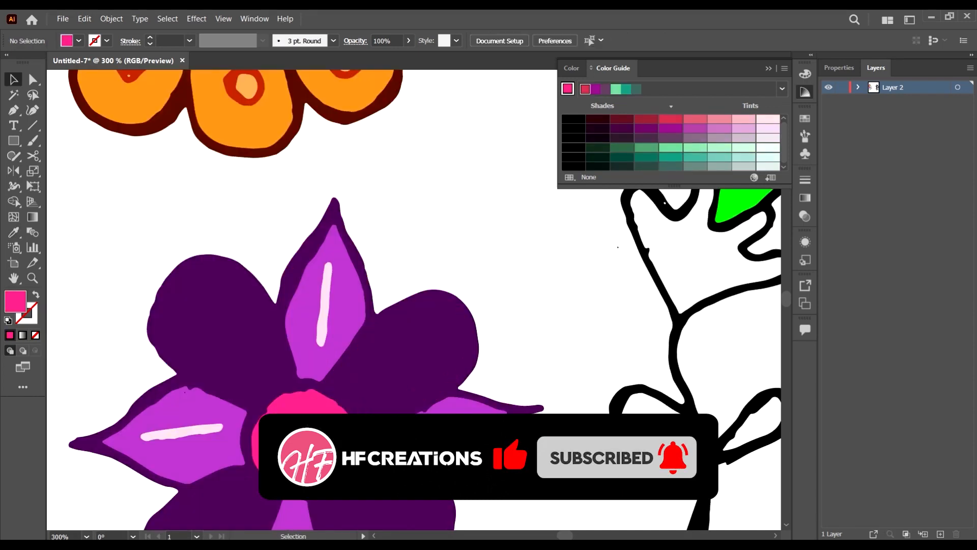
click(305, 427)
scroll(360, 333, up, 3)
key(i)
scroll(286, 130, up, 3)
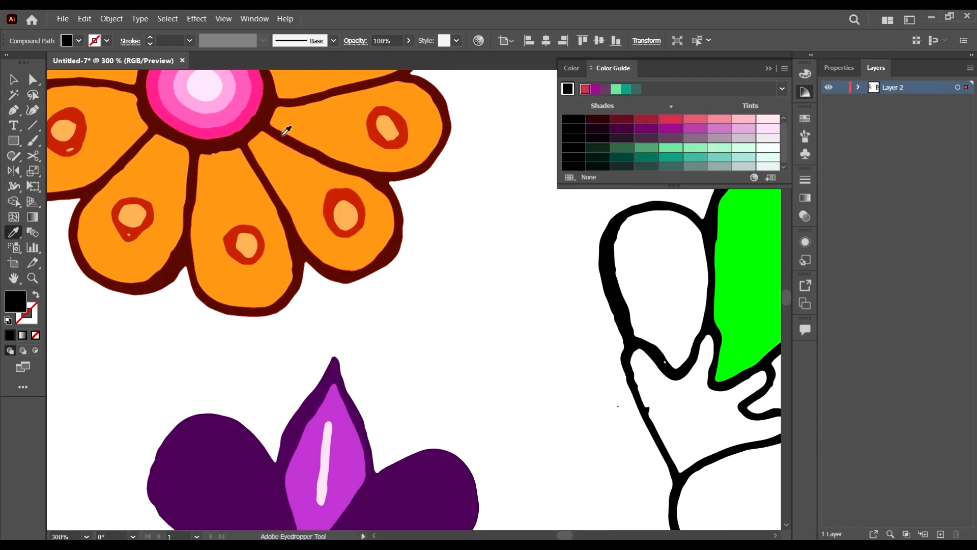
click(251, 110)
scroll(421, 279, down, 5)
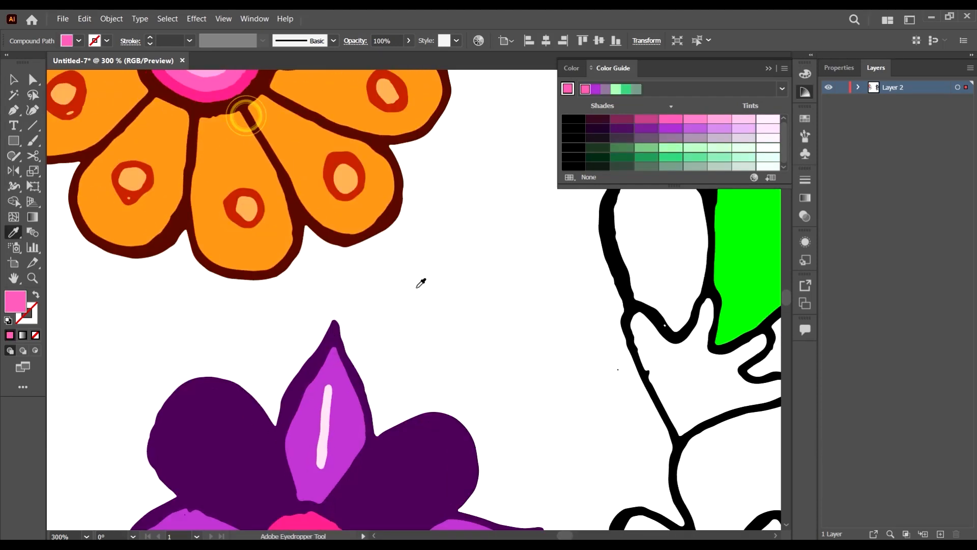
key(v)
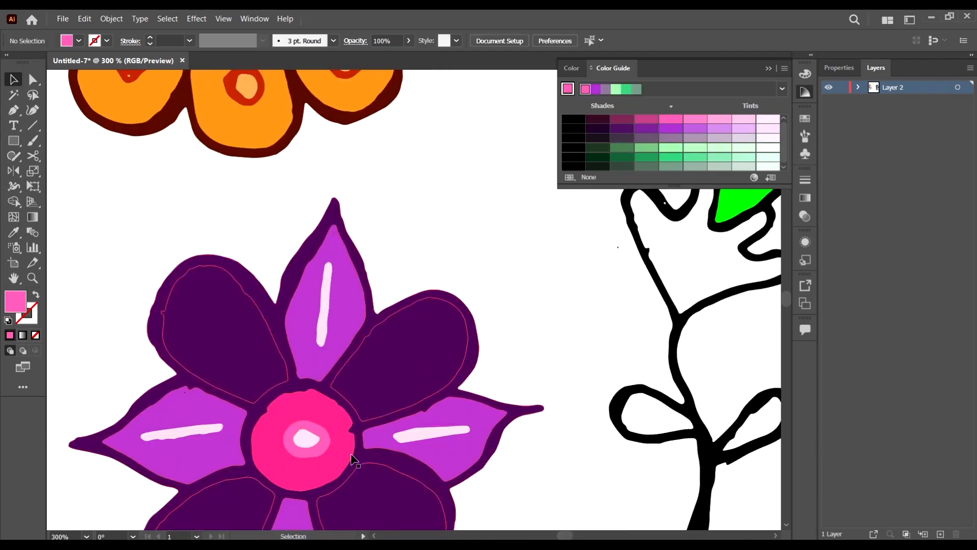
scroll(433, 367, down, 2)
click(498, 450)
Step: Try the center's bright pink on the purple flower's outline, then return the outline to dark purple and deselect it
scroll(326, 362, down, 3)
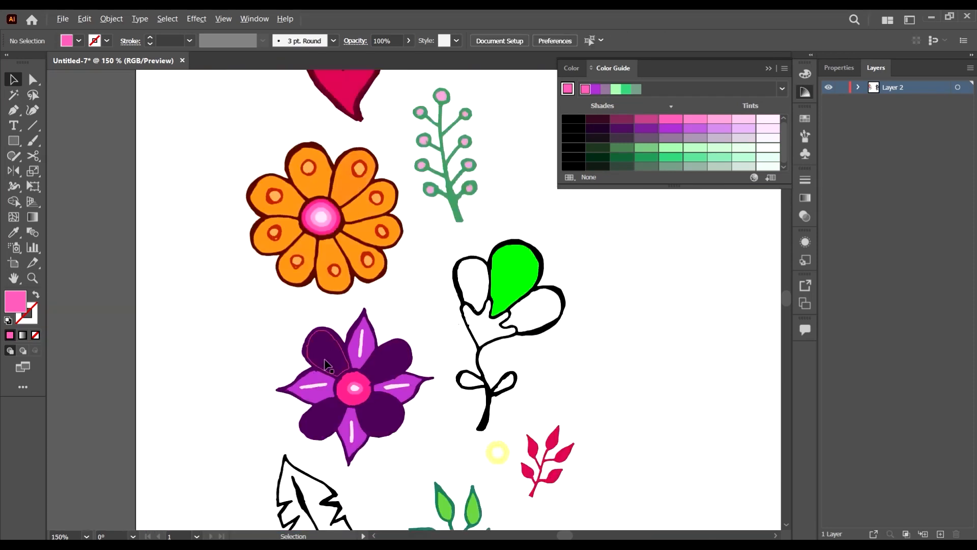
scroll(329, 334, down, 2)
scroll(389, 323, up, 3)
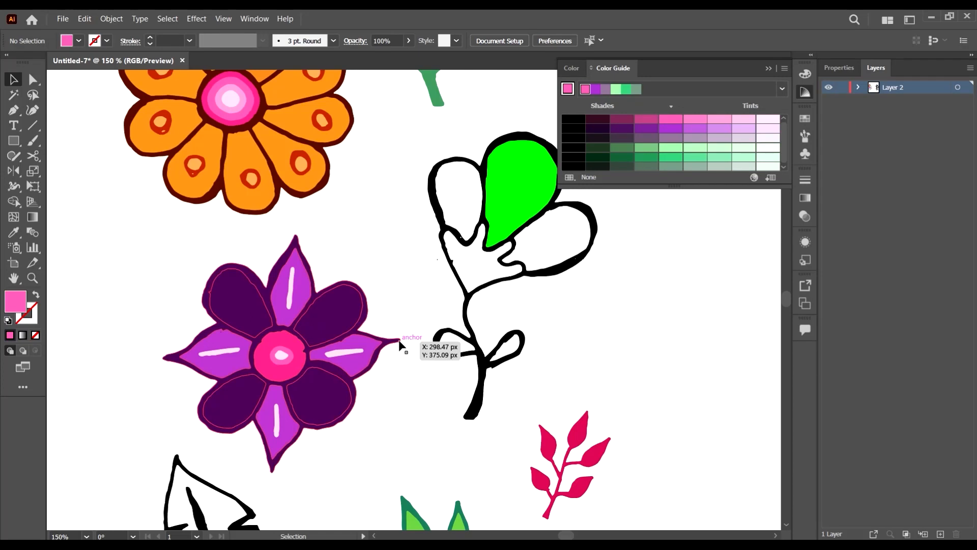
click(400, 344)
key(i)
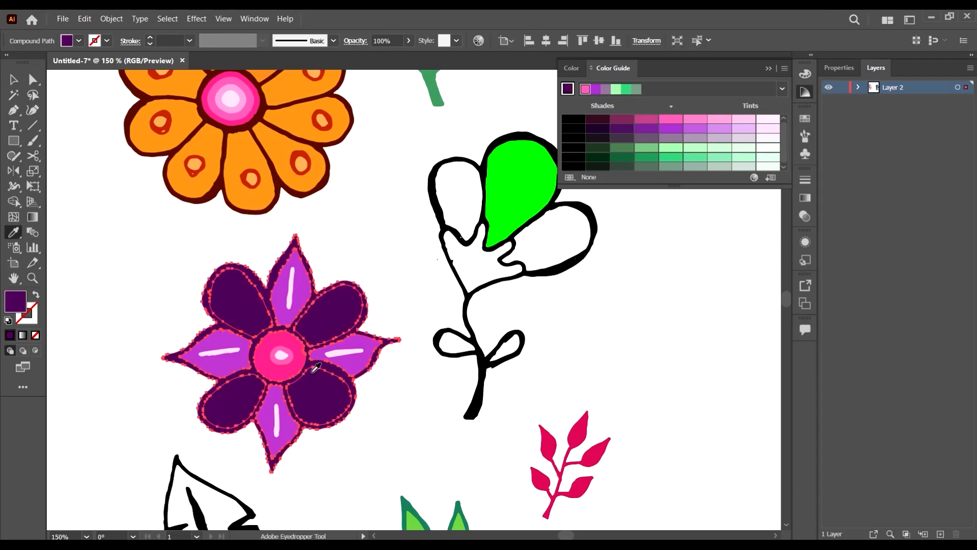
click(305, 354)
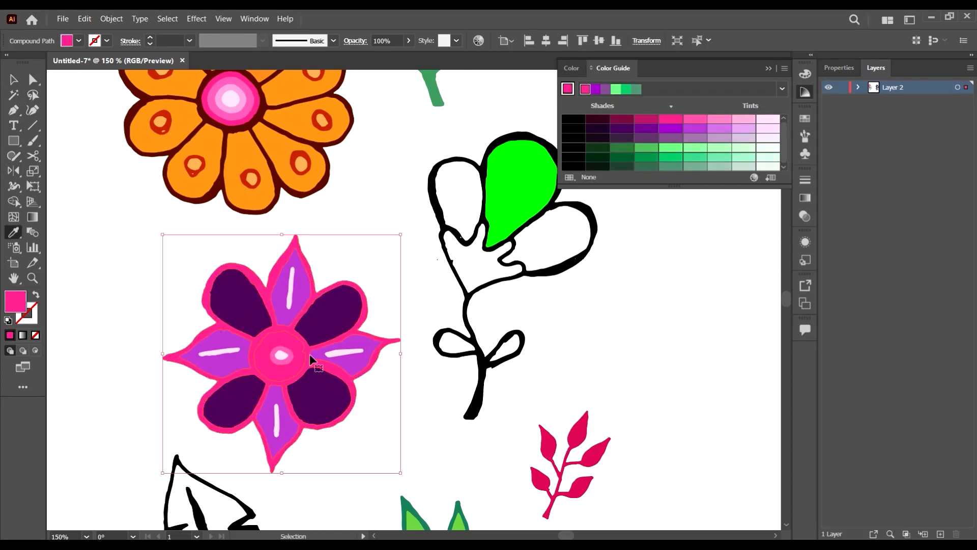
click(359, 353)
click(13, 79)
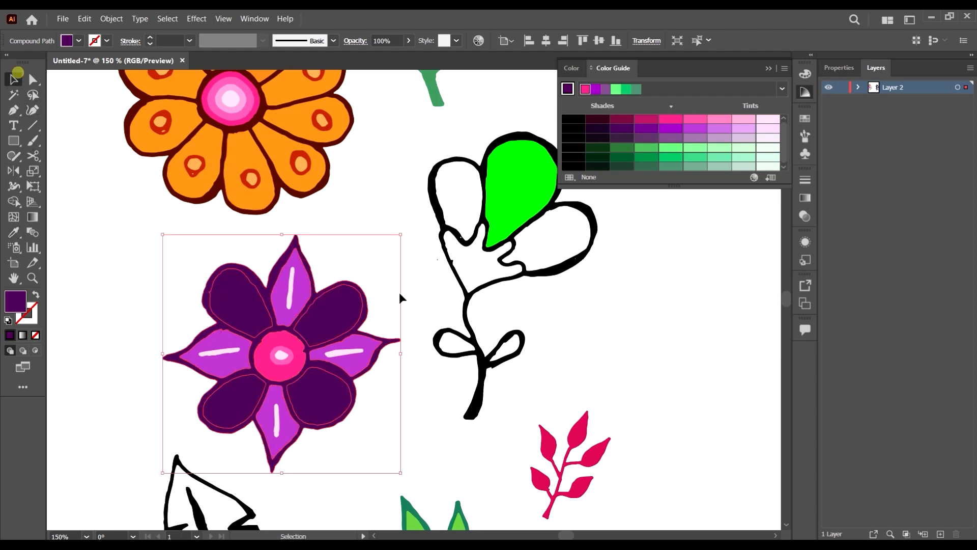
key(ctrl+minus)
key(ctrl+minus)
key(ctrl+minus)
click(570, 355)
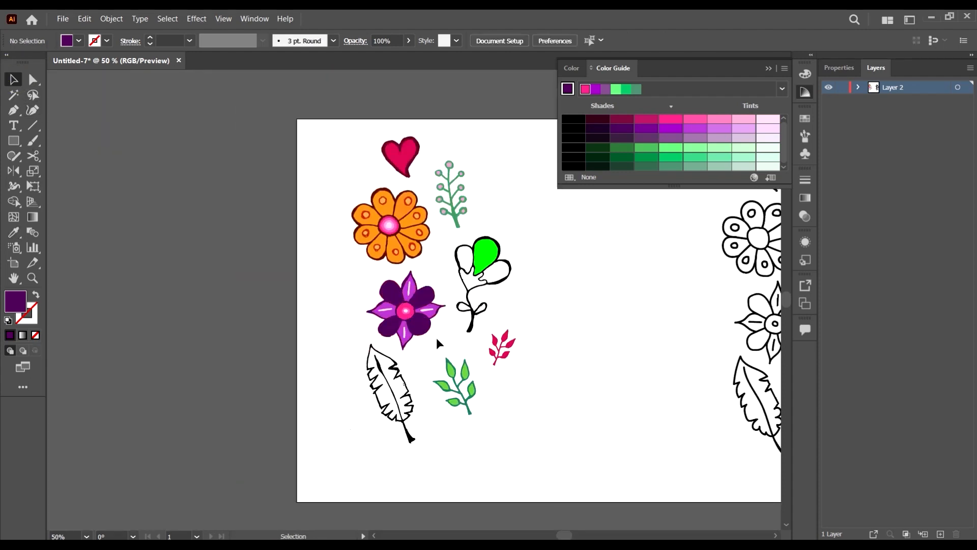
Step: Recolor the feather's black outline with the dark green sampled from the leafy branch's outline
key(ctrl+plus)
key(ctrl+plus)
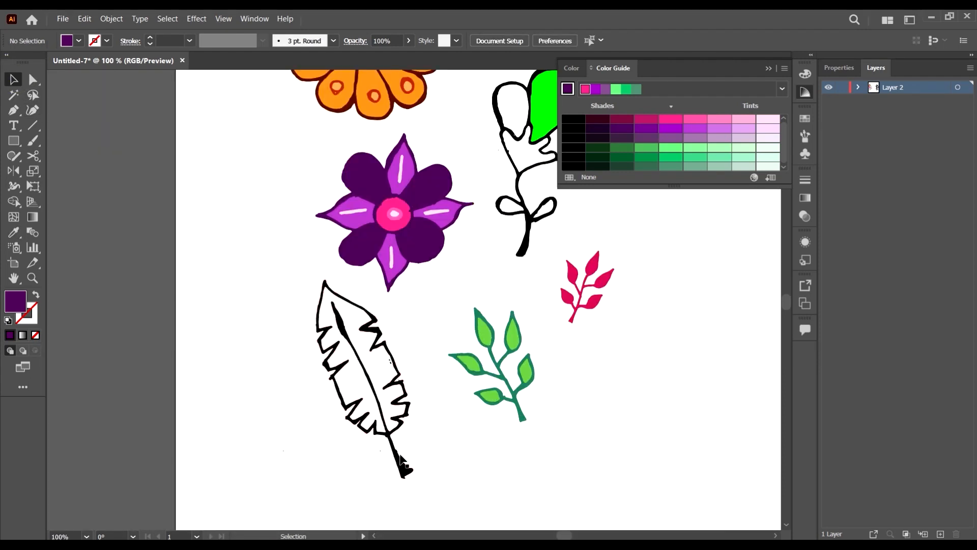
click(406, 472)
scroll(419, 450, up, 2)
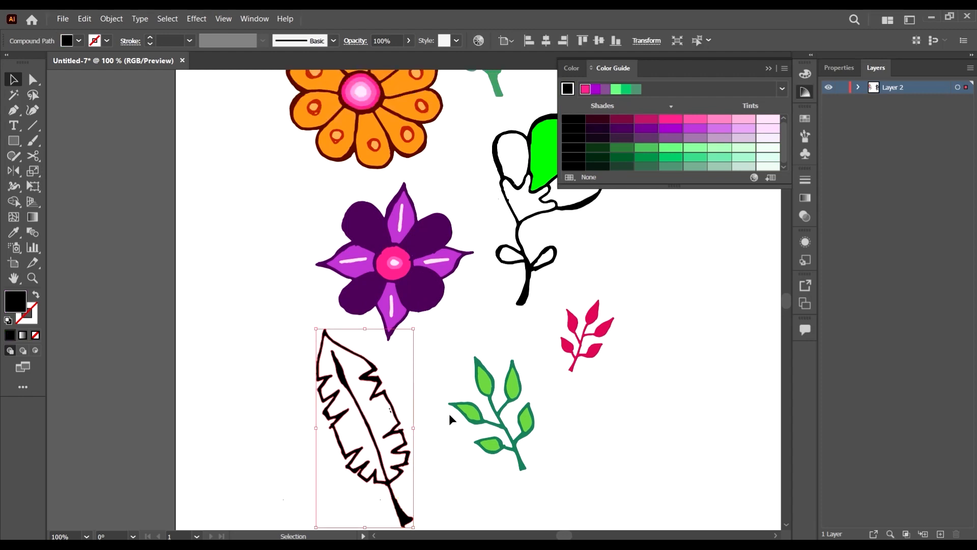
key(i)
click(473, 359)
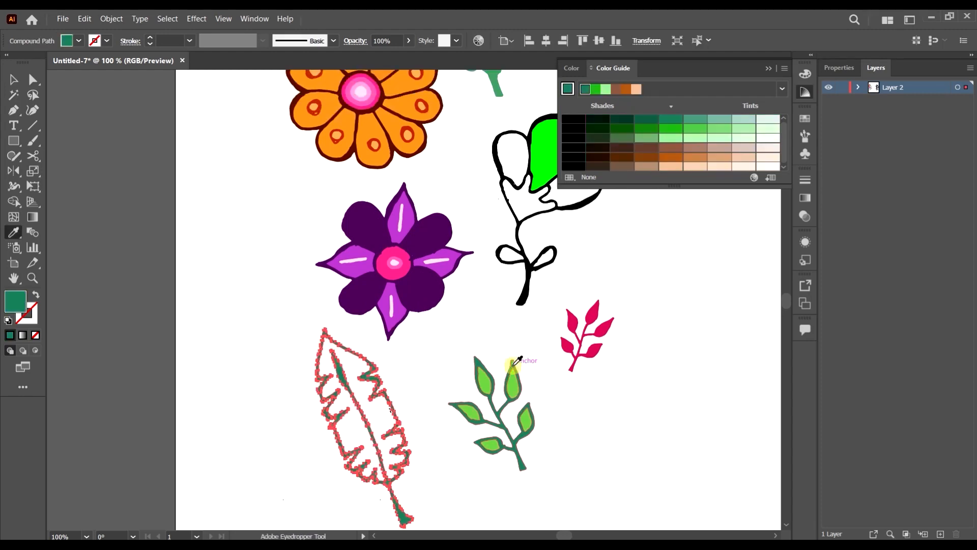
key(v)
click(573, 411)
scroll(452, 386, down, 2)
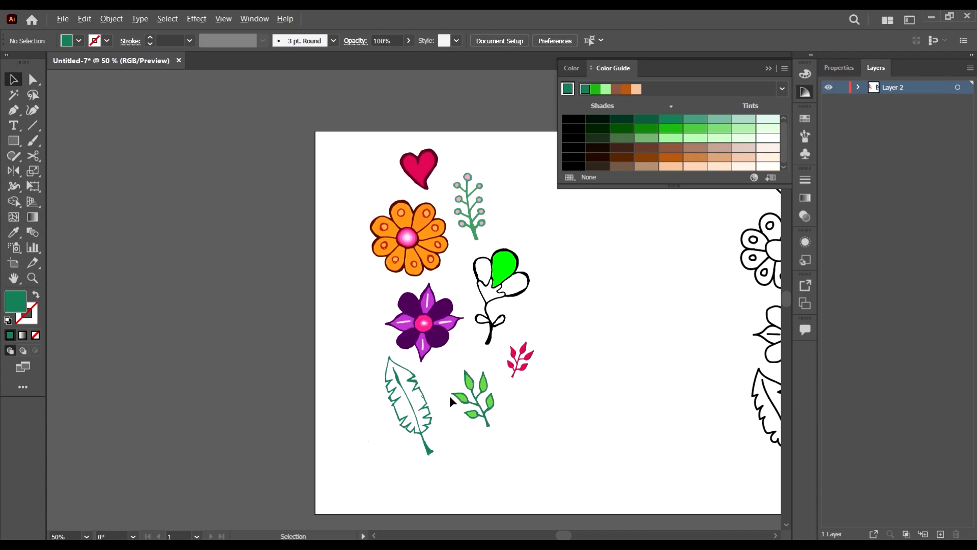
Step: Compare pale green tints on the feather's white interior, settle on a light green fill, and clear the selection
scroll(450, 401, up, 2)
click(385, 402)
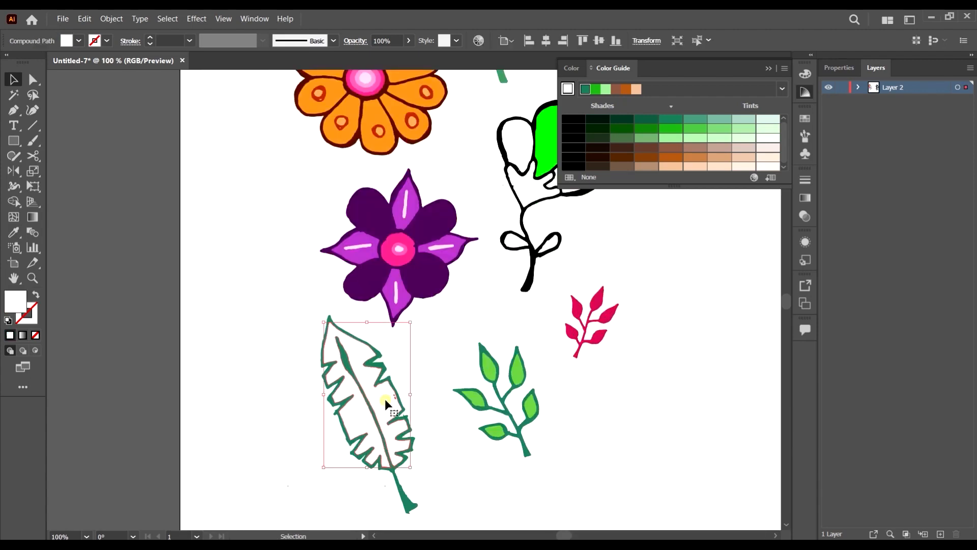
click(701, 139)
click(741, 138)
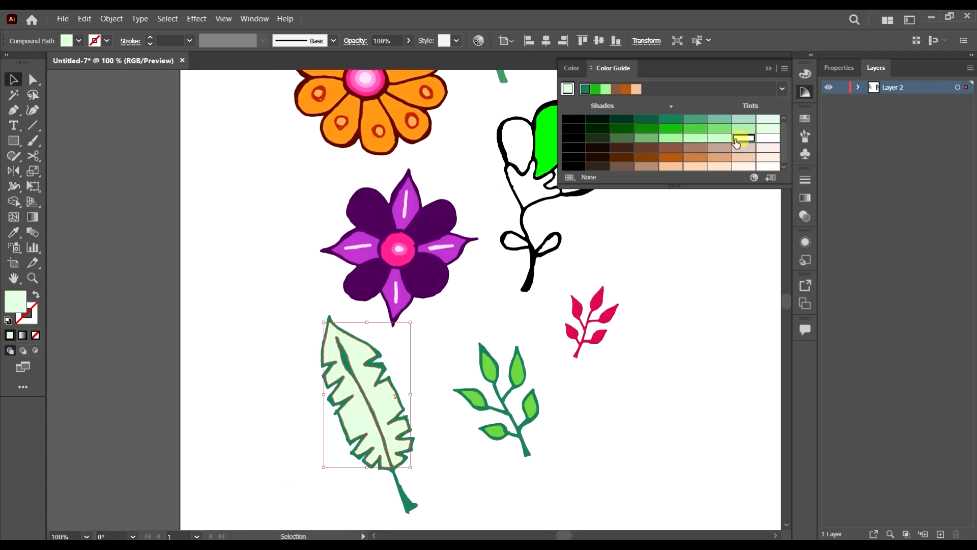
click(719, 140)
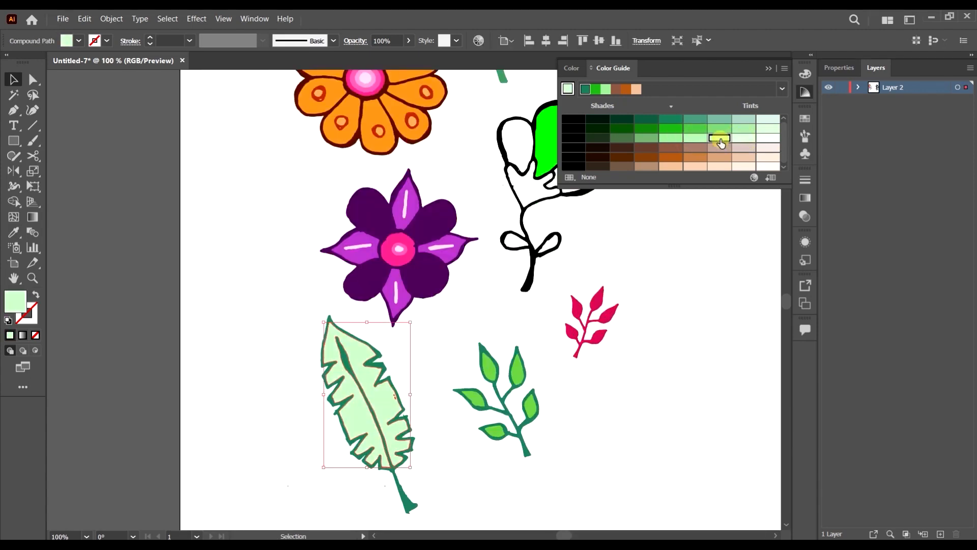
click(669, 368)
Step: Select the whole feather, scale it down and rotate it slightly counterclockwise
alt+scroll(483, 350, down, 2)
drag(466, 460, 420, 394)
drag(449, 430, 443, 402)
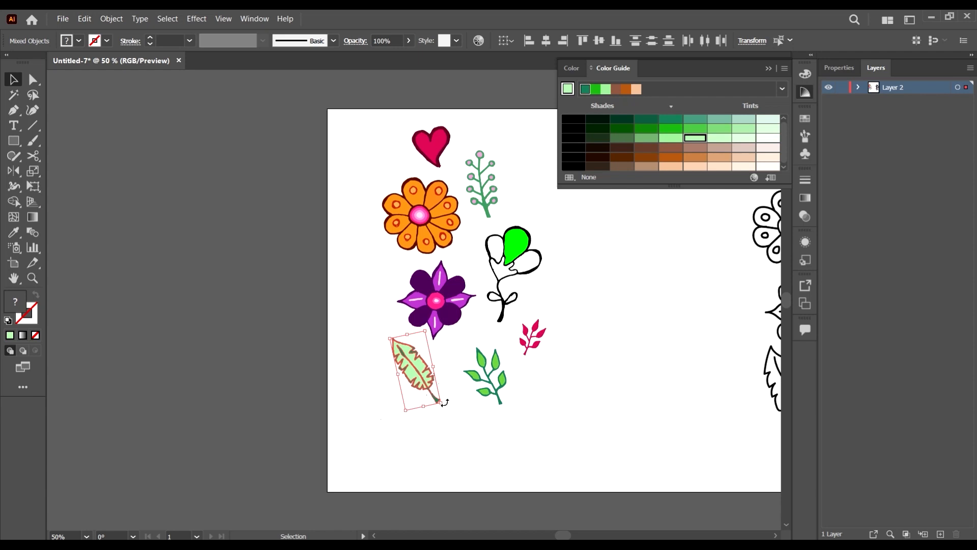
click(554, 326)
Step: Recolor the three-petal flower's black outline with light blue (R=41 G=171 B=226), darken it to a deeper blue shade, and deselect it
scroll(554, 327, up, 1)
scroll(554, 324, right, 2)
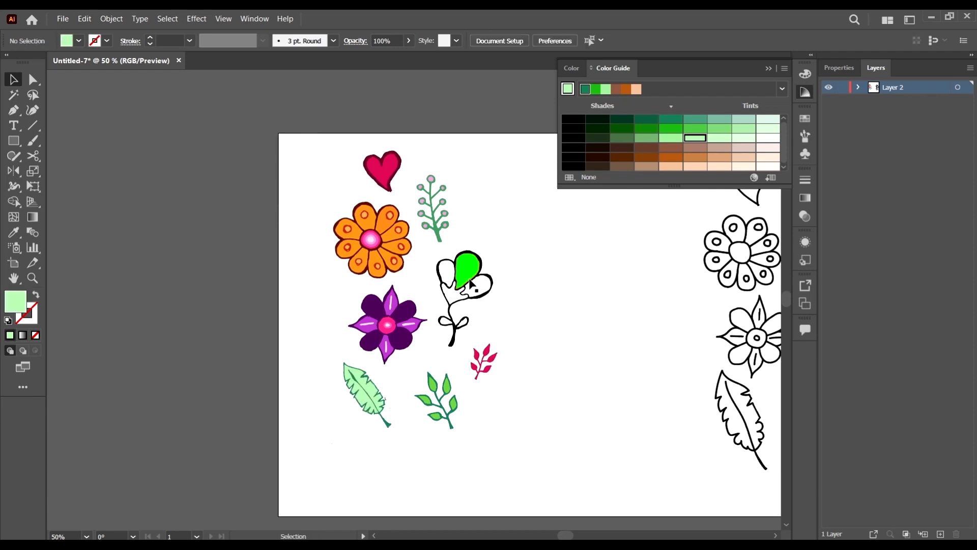
scroll(471, 283, up, 2)
click(438, 381)
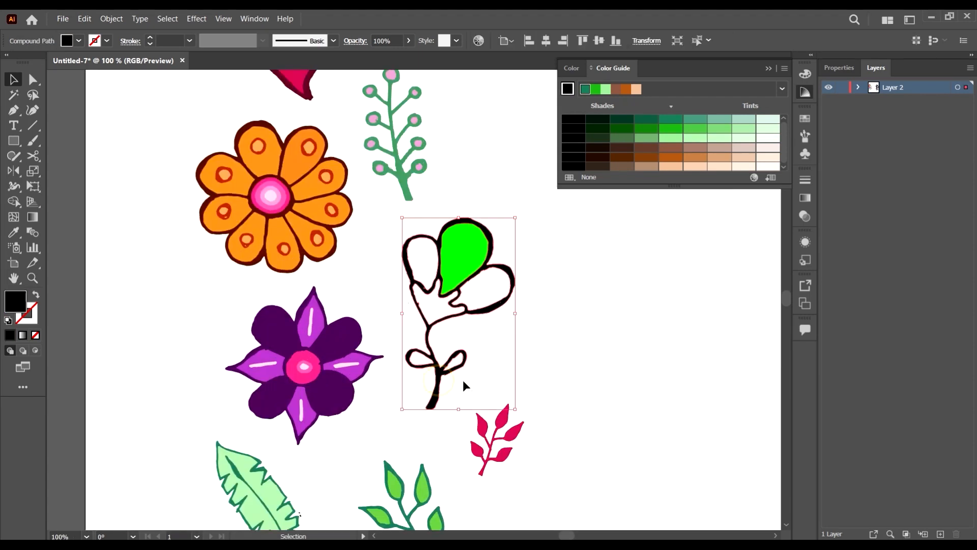
scroll(463, 379, up, 1)
scroll(478, 363, down, 2)
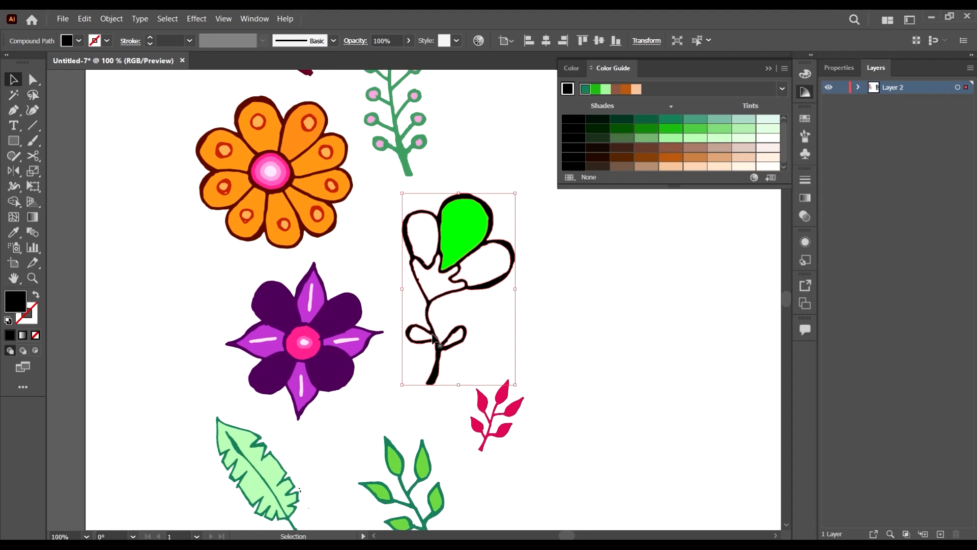
scroll(433, 336, down, 1)
click(78, 41)
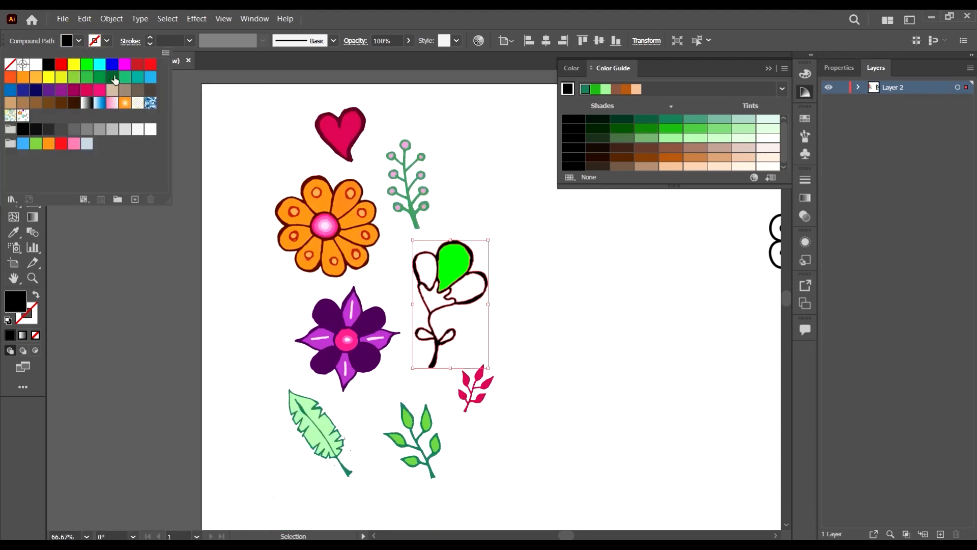
click(151, 83)
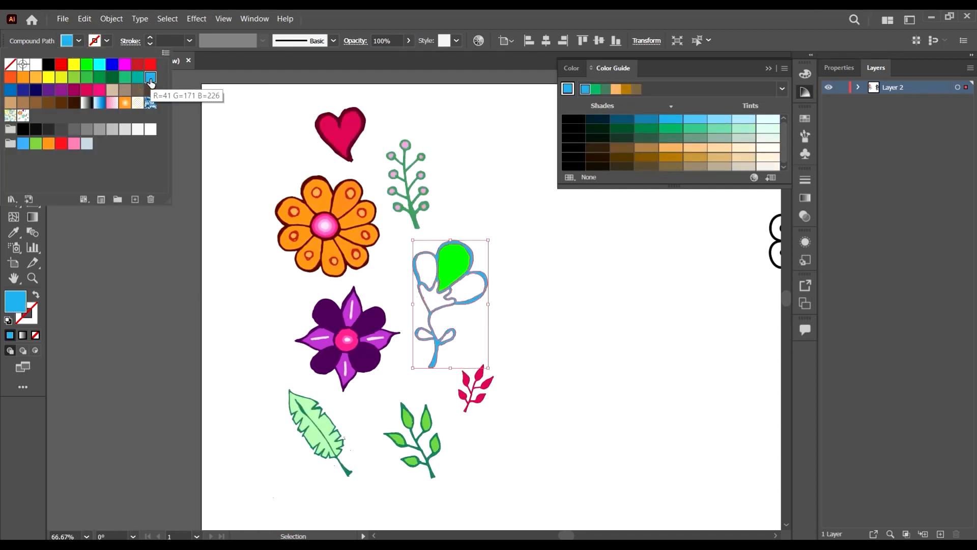
scroll(550, 298, up, 1)
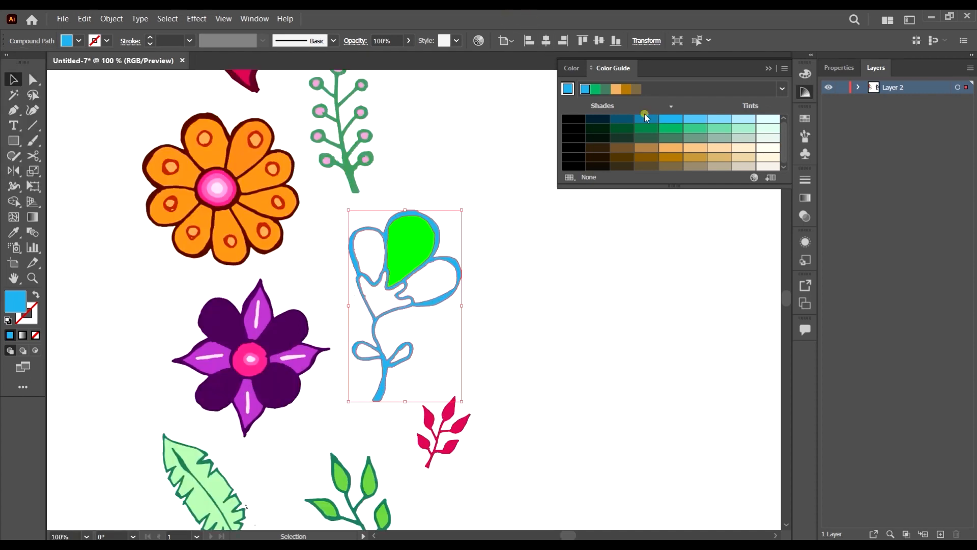
click(644, 117)
click(505, 286)
scroll(505, 285, down, 2)
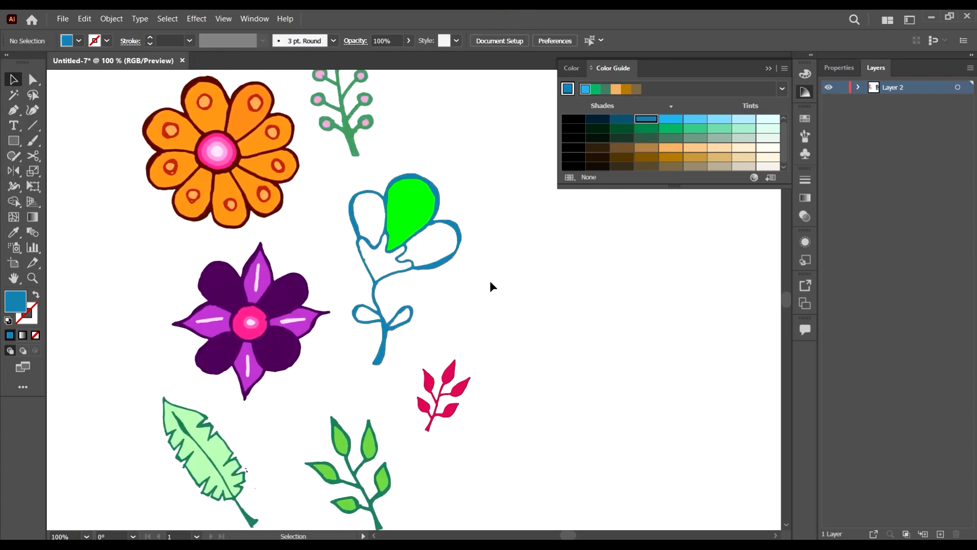
Step: Fill the white base beneath the three petals with a light blue tint and deselect it
click(384, 261)
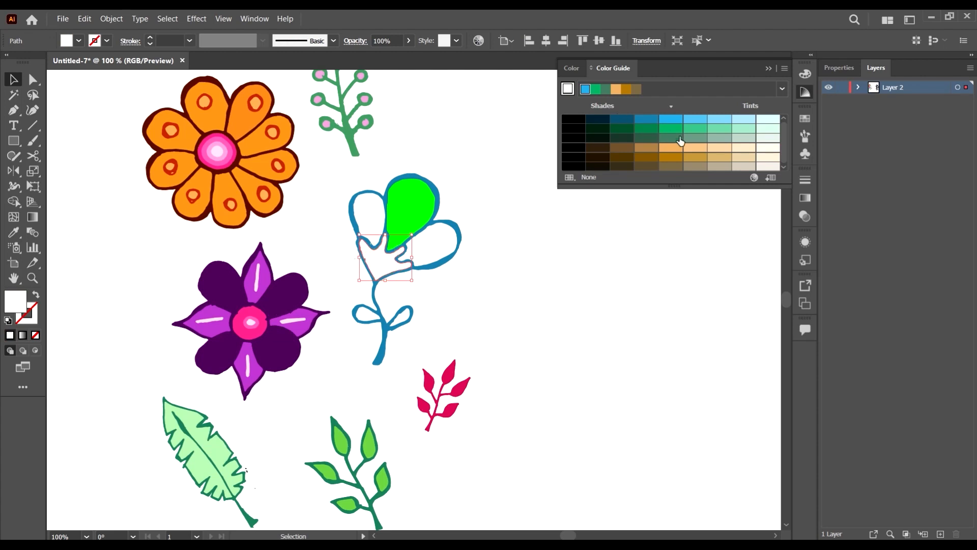
click(739, 124)
click(718, 120)
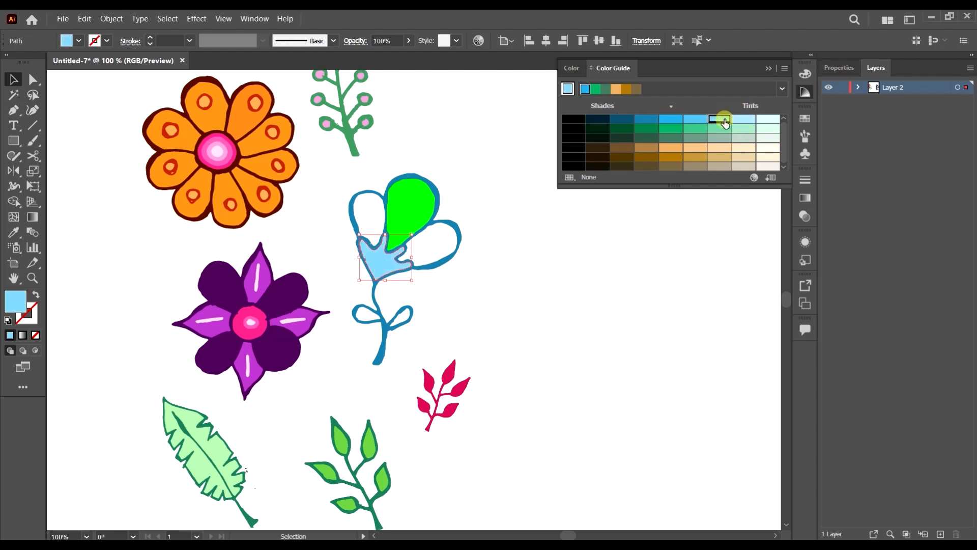
click(499, 365)
Step: Recolor the three-petal flower's bright green middle petal with the orange sampled from the orange flower's petals
click(414, 189)
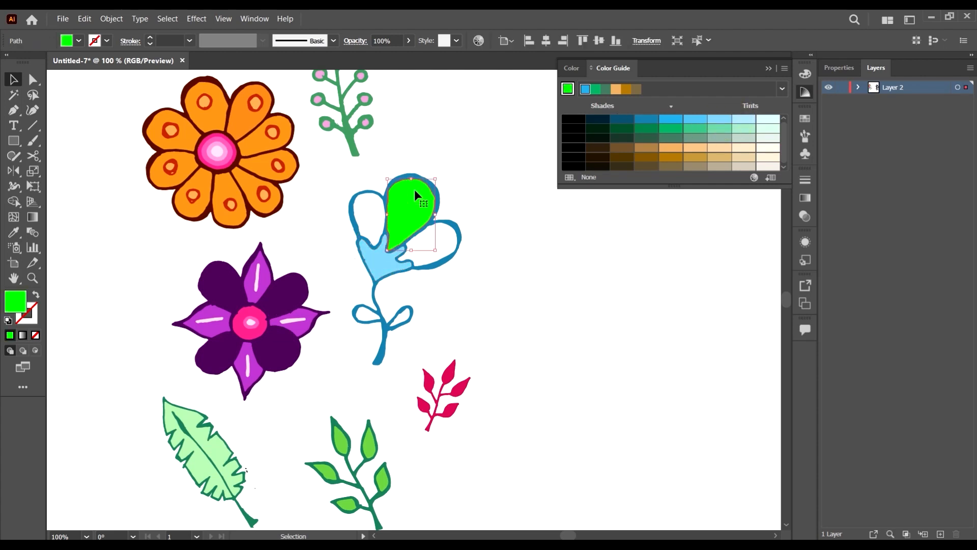
key(ctrl+minus)
key(ctrl+minus)
scroll(366, 205, up, 1)
key(i)
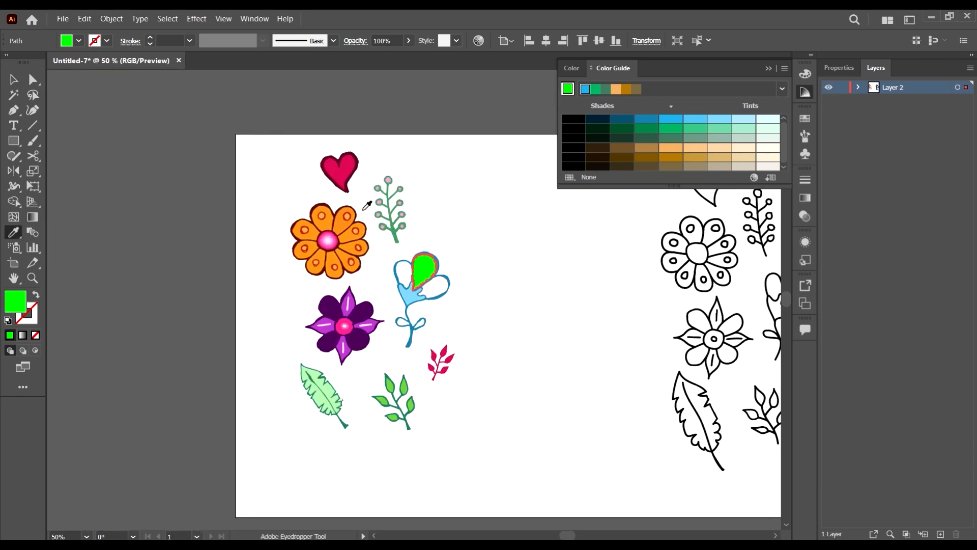
click(357, 248)
key(v)
click(524, 316)
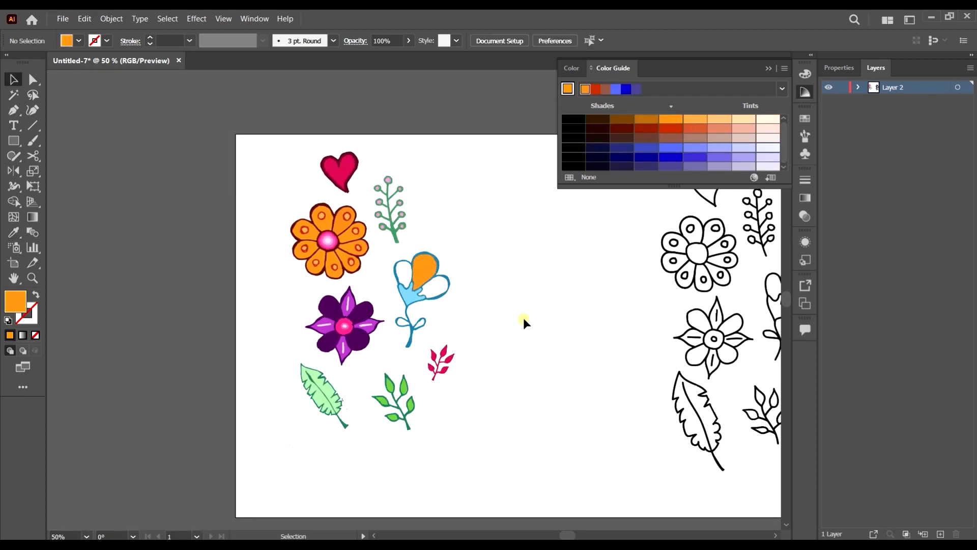
Step: Fill the three-petal flower's right white petal with the pink sampled from the orange flower's center
key(ctrl+plus)
key(ctrl+plus)
key(ctrl+plus)
click(388, 291)
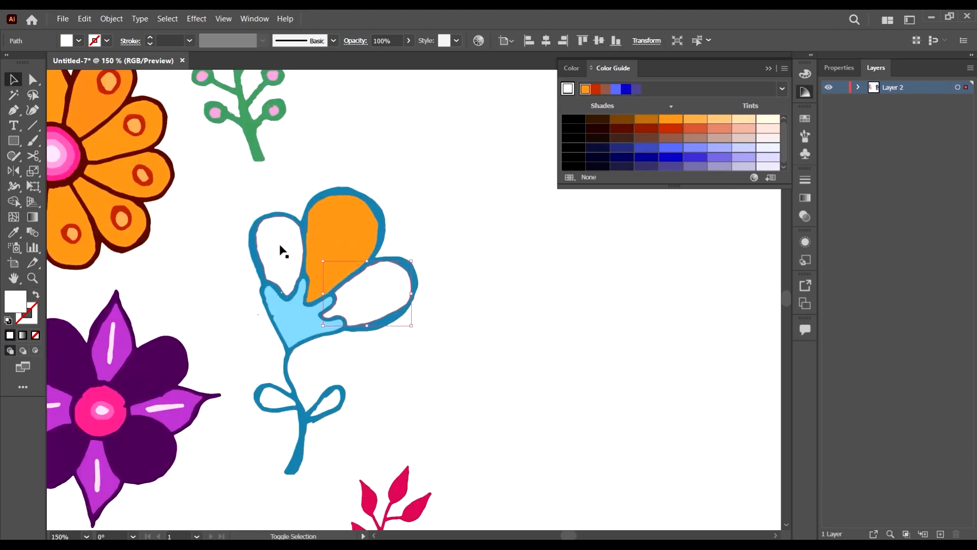
key(i)
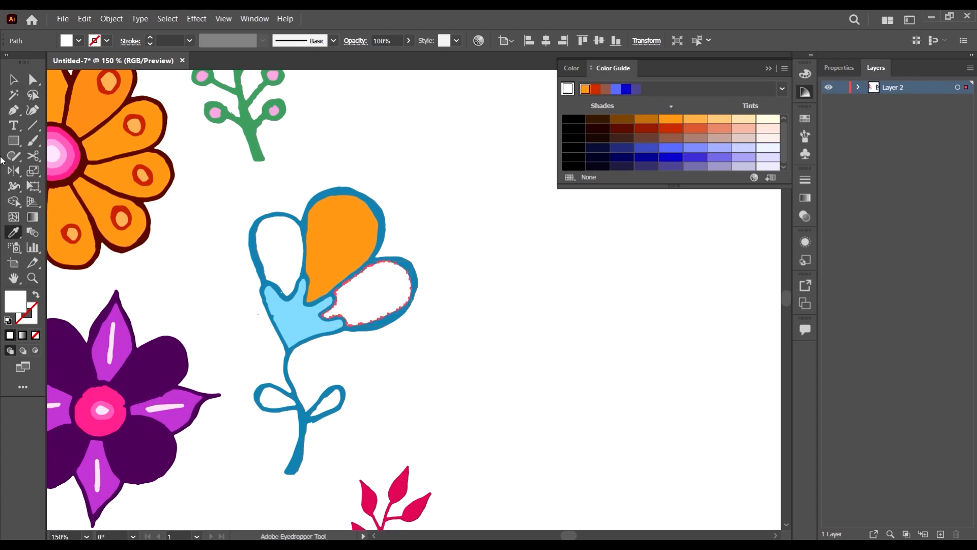
click(76, 154)
key(v)
click(424, 288)
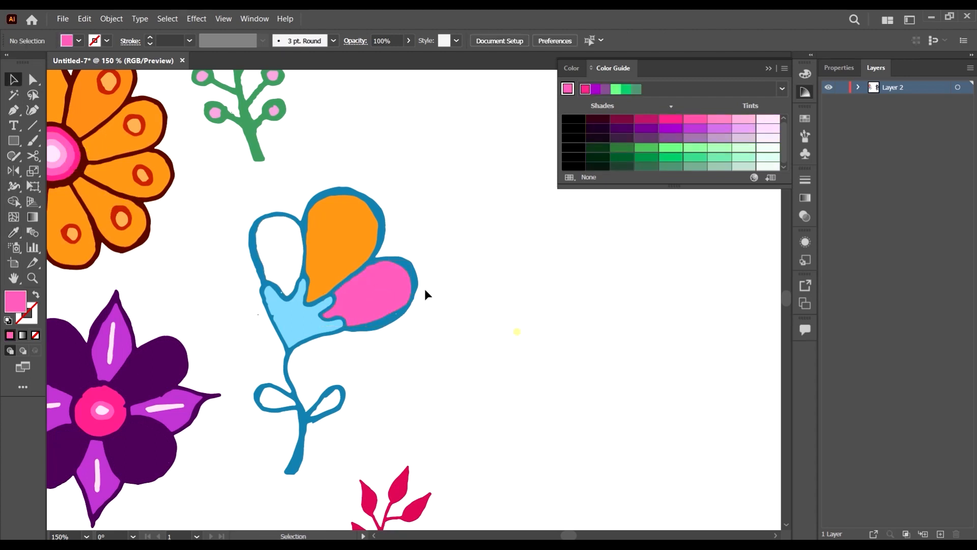
Step: Fill the remaining white left petal with the sampled center pink, then change it to a deep purple shade and deselect it
click(299, 236)
key(i)
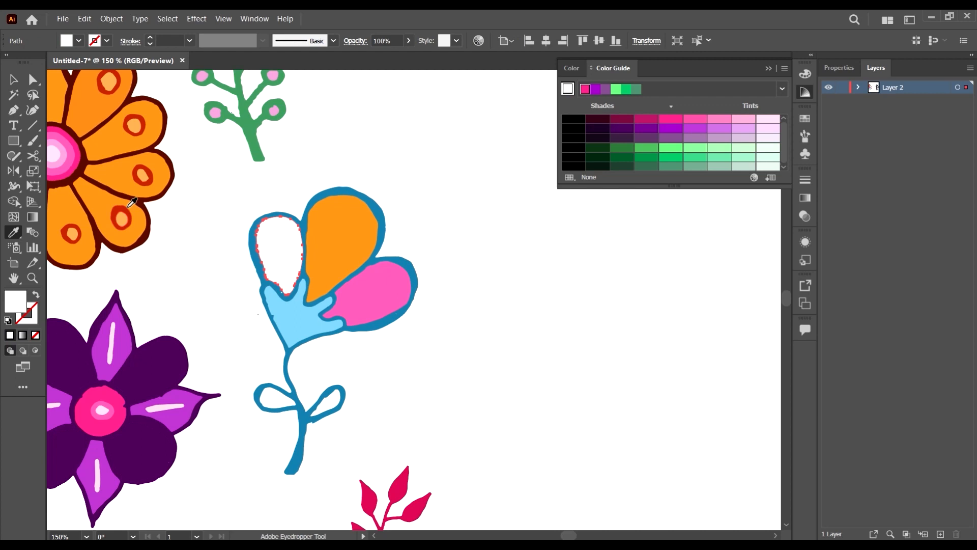
click(75, 155)
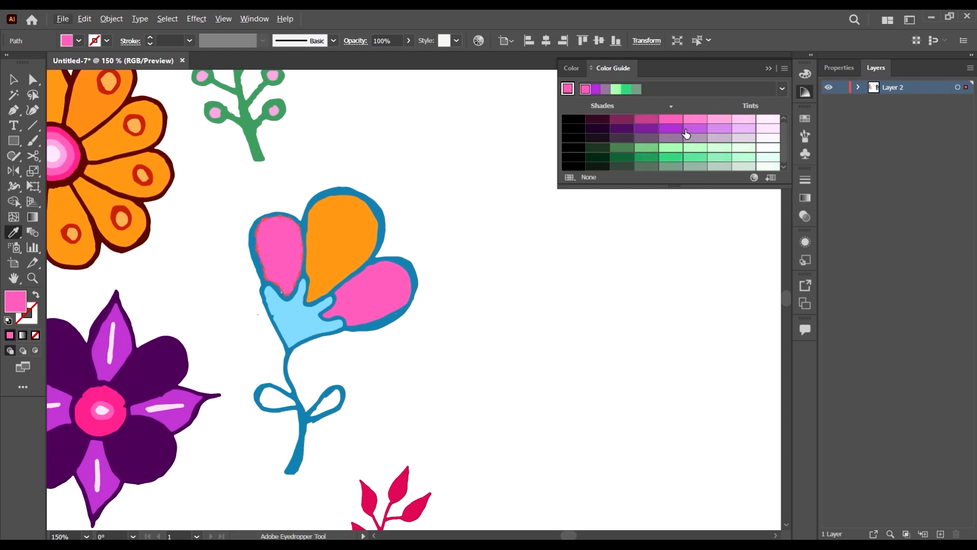
click(672, 130)
scroll(549, 277, down, 1)
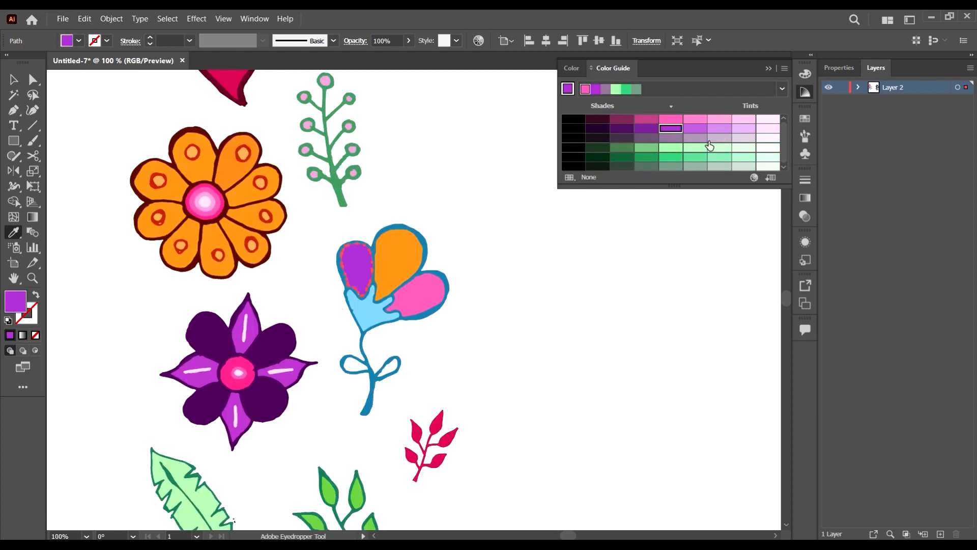
click(646, 129)
key(v)
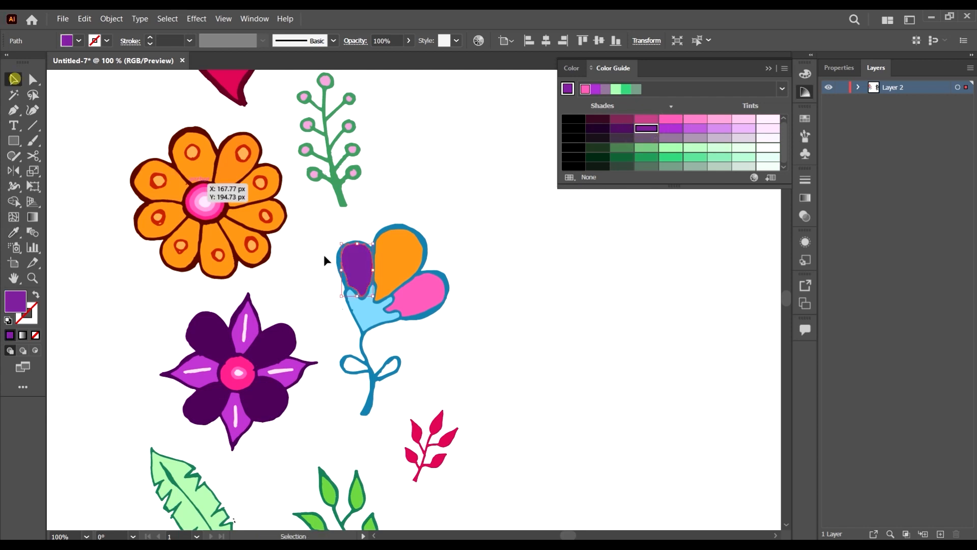
click(326, 260)
Step: Recolor the three-petal flower's blue outline with a dark purple shade and deselect it
click(427, 253)
scroll(453, 268, down, 1)
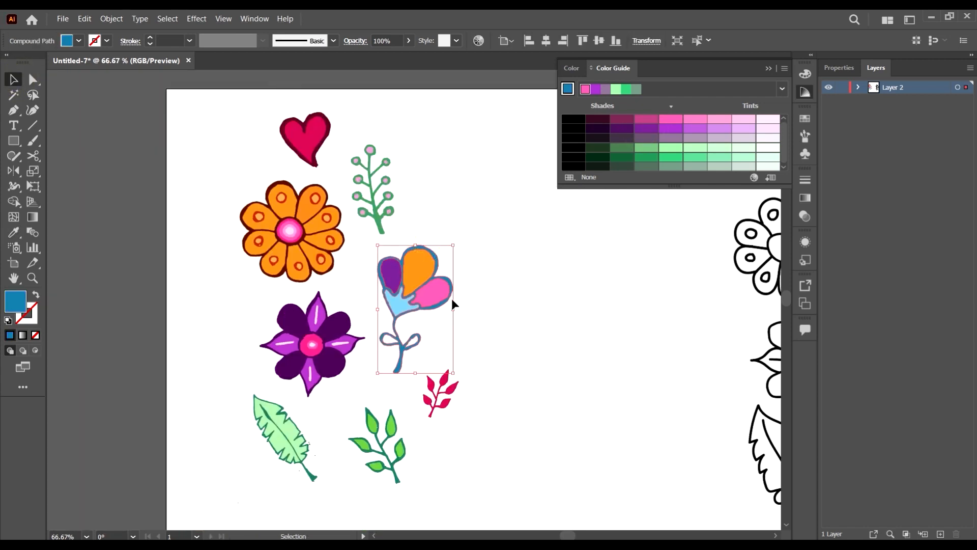
scroll(452, 303, up, 1)
click(622, 128)
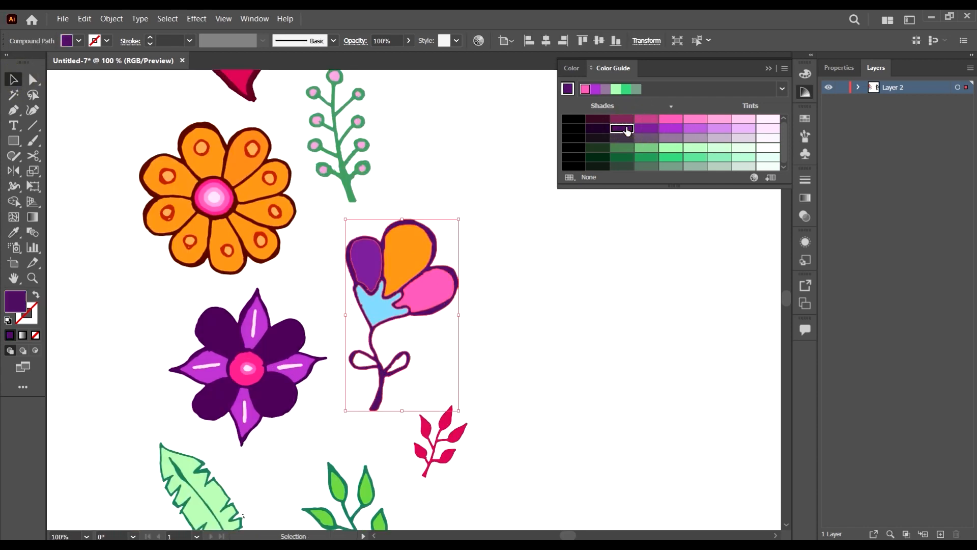
click(466, 349)
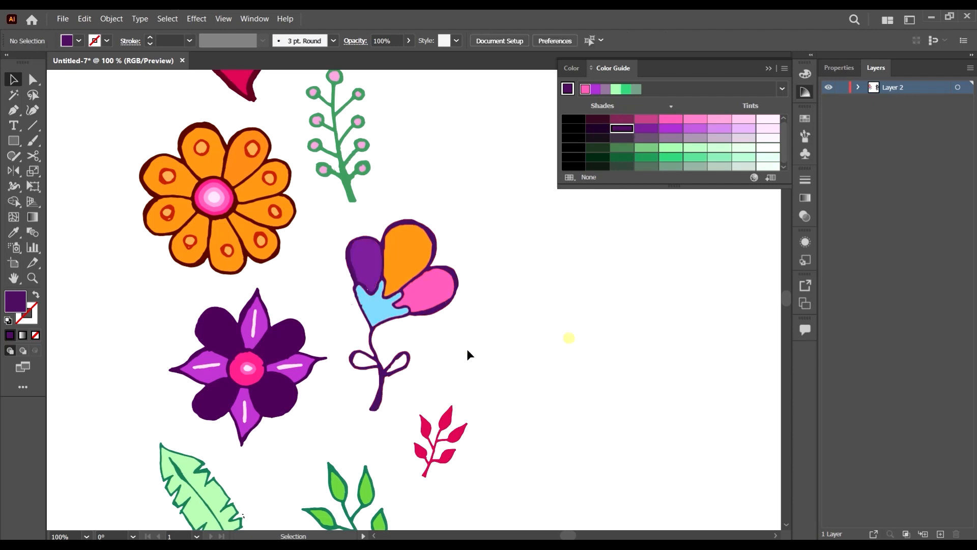
Step: Fill the two small leaves on the three-petal flower's stem, trying the leafy branch's green and settling on the feather's pale green
scroll(449, 369, down, 2)
scroll(405, 351, up, 3)
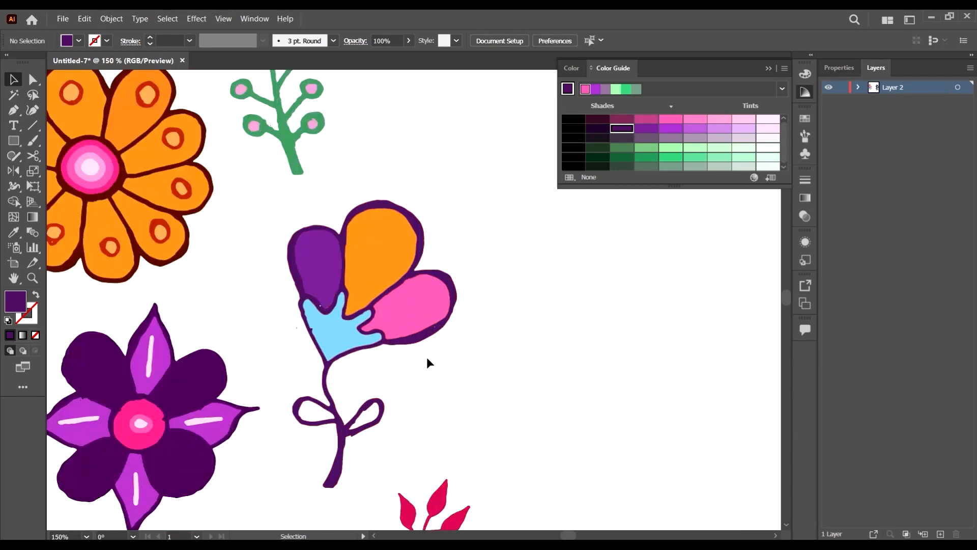
scroll(402, 366, down, 2)
scroll(360, 316, up, 2)
click(301, 324)
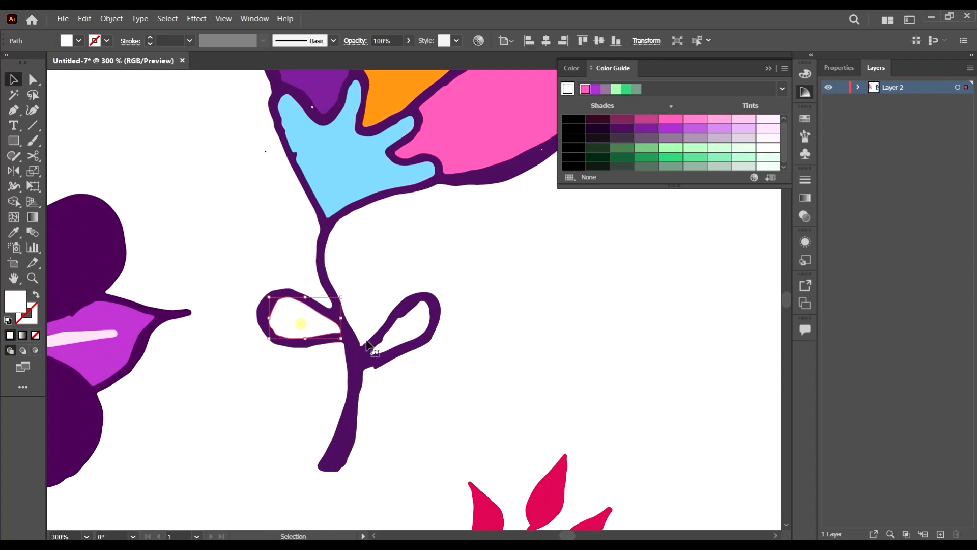
shift+click(404, 337)
scroll(414, 341, down, 3)
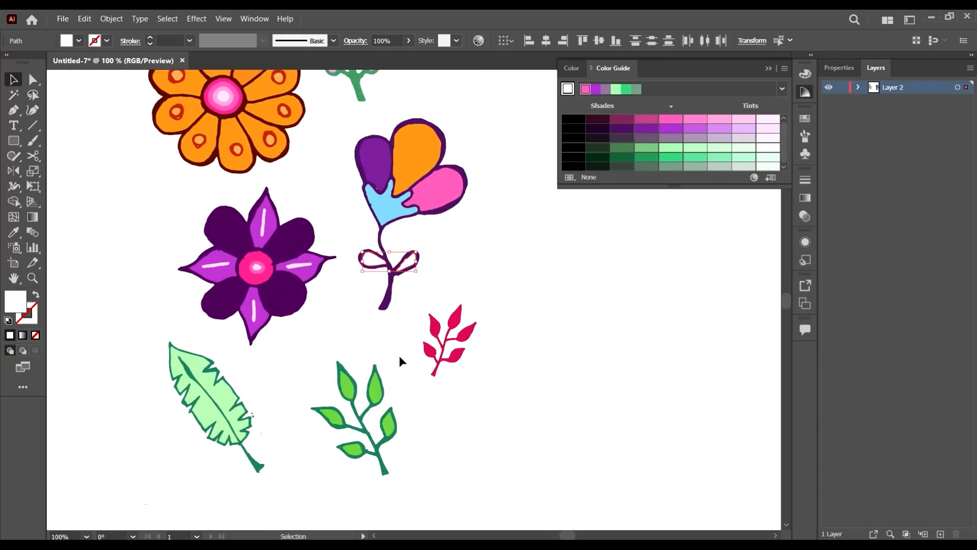
key(i)
click(375, 389)
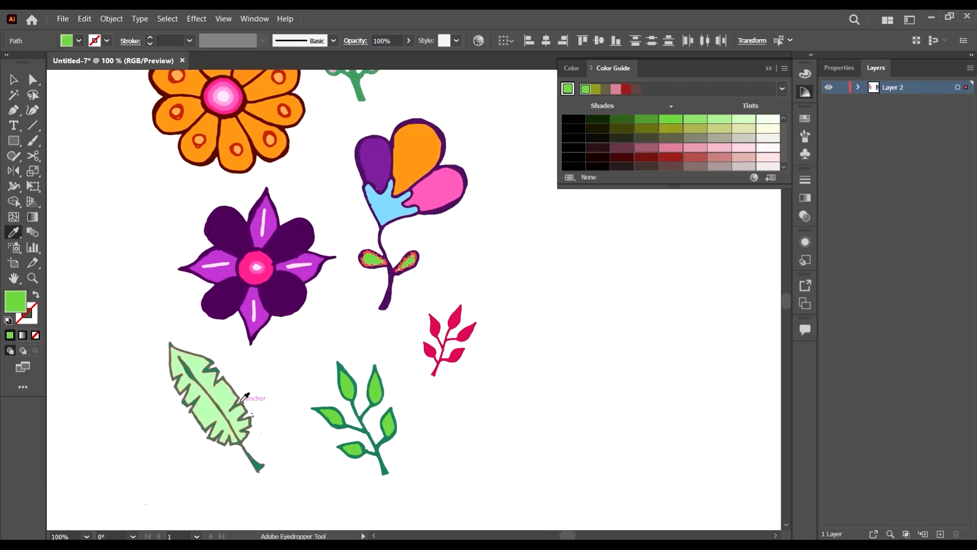
click(244, 417)
scroll(456, 335, up, 2)
key(v)
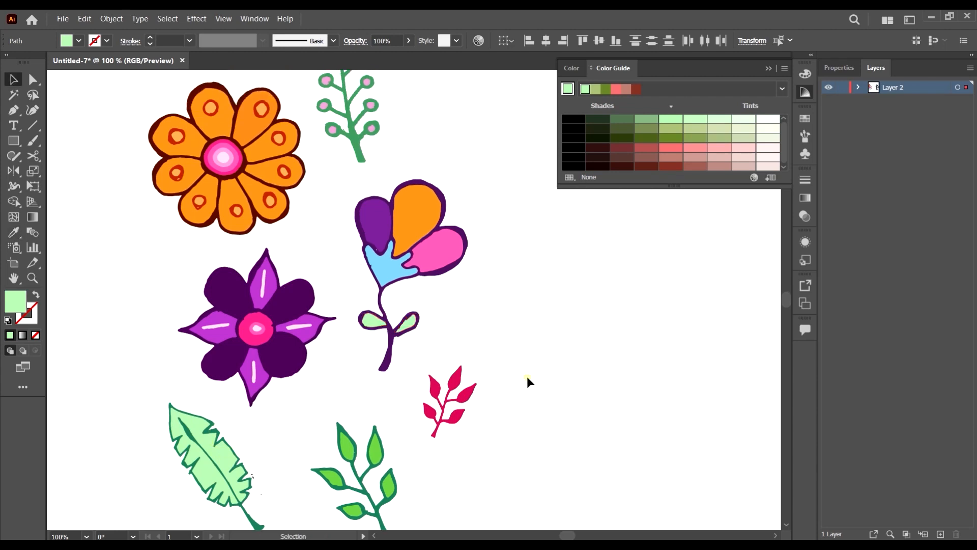
click(527, 376)
Step: Select all nine pink berry centers on the green branch and compare red fills on them, ending on a dark red
scroll(548, 356, down, 1)
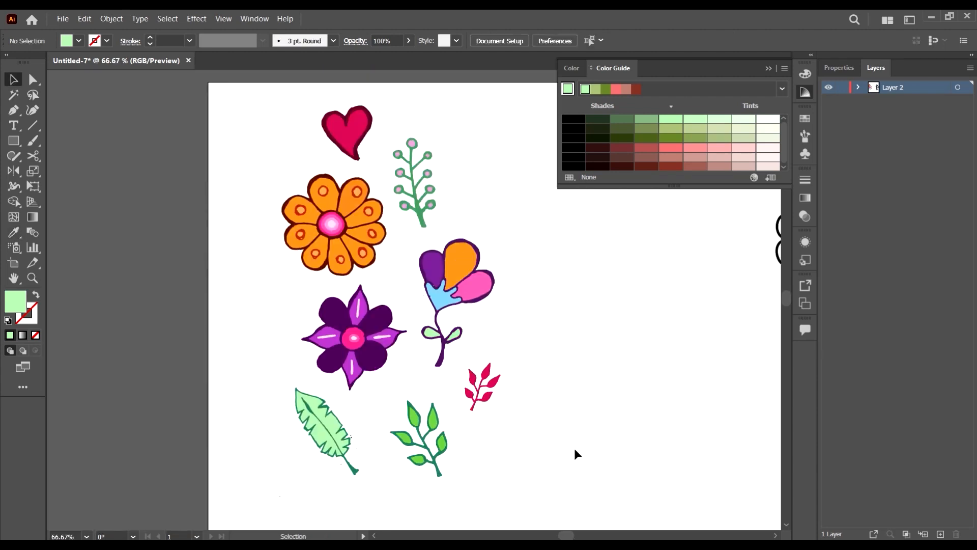
scroll(419, 124, up, 4)
click(395, 189)
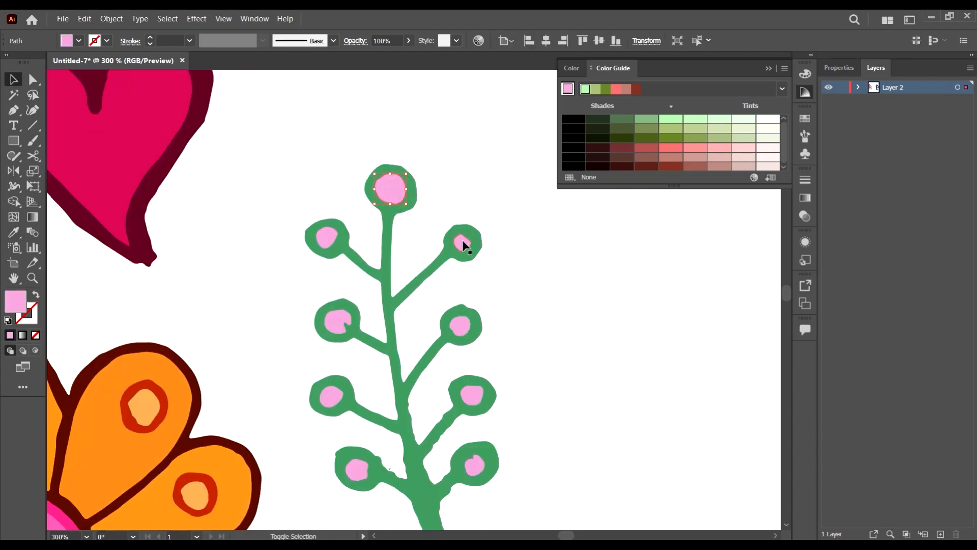
shift+click(461, 243)
shift+click(465, 328)
shift+click(470, 388)
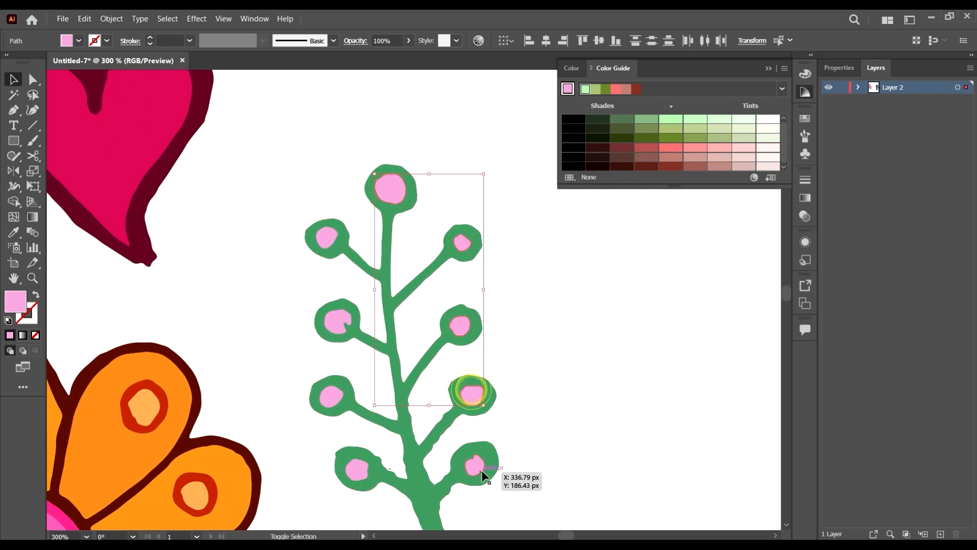
shift+click(478, 467)
shift+click(355, 466)
shift+click(325, 395)
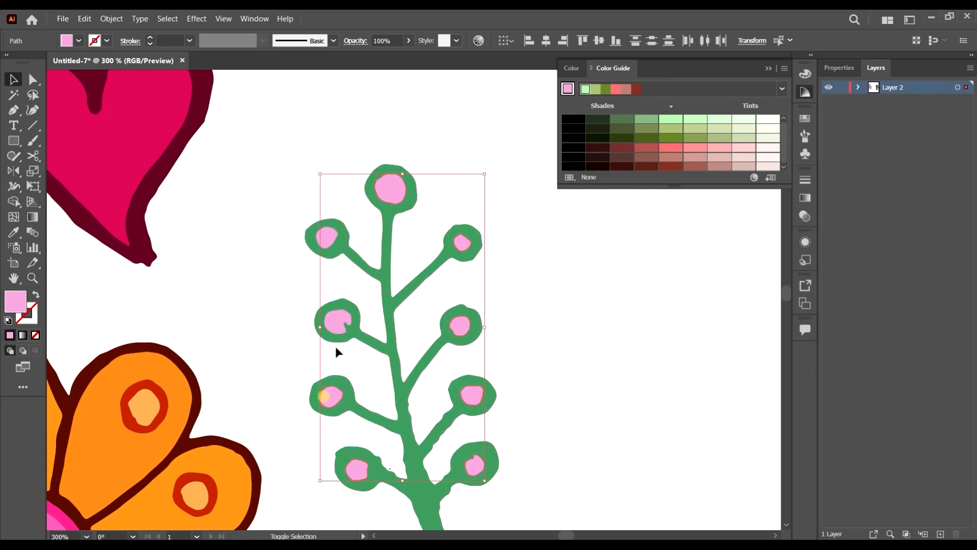
shift+click(328, 235)
shift+click(337, 316)
scroll(337, 315, down, 1)
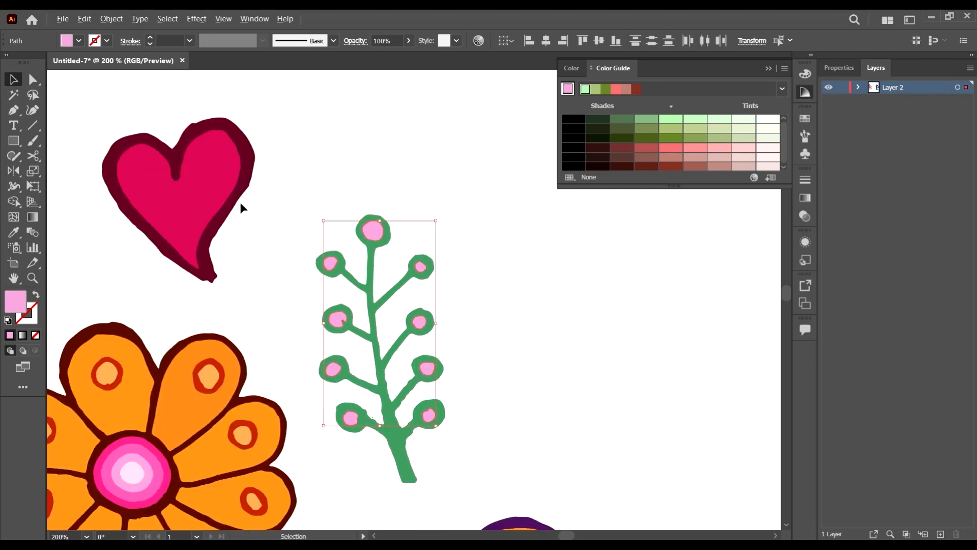
click(79, 41)
click(60, 65)
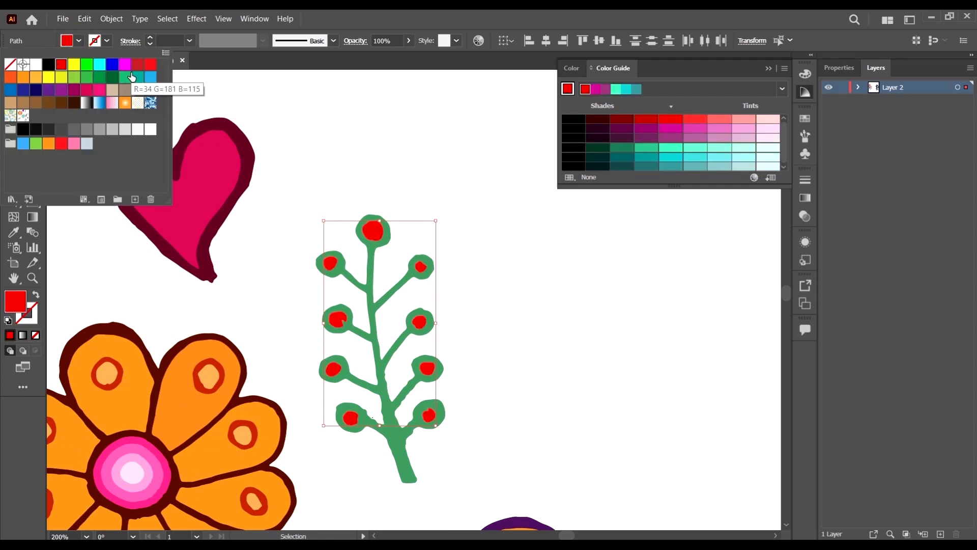
click(146, 65)
click(139, 64)
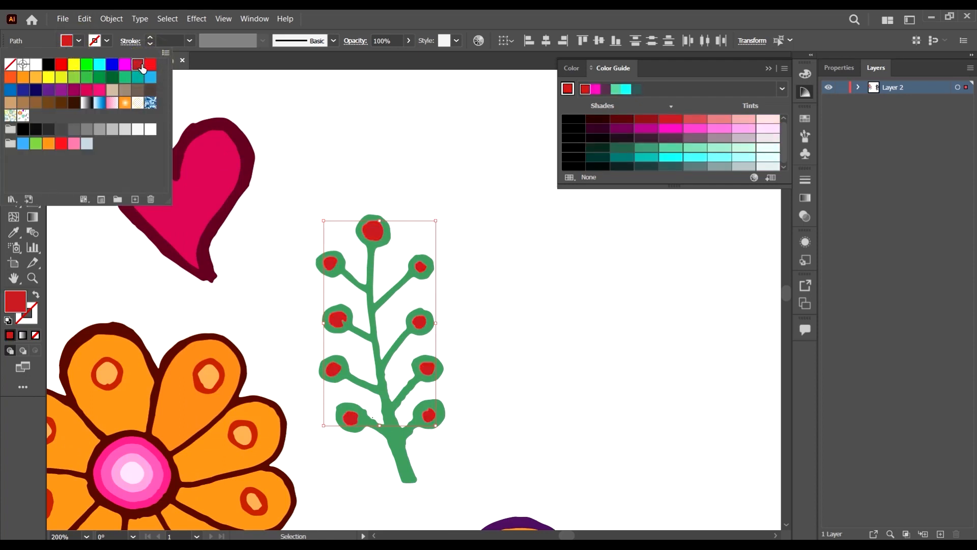
Step: Change the berry centers' fill to a dark magenta from the suggested color harmonies
click(646, 128)
key(ctrl+minus)
key(ctrl+minus)
key(ctrl+minus)
key(ctrl+minus)
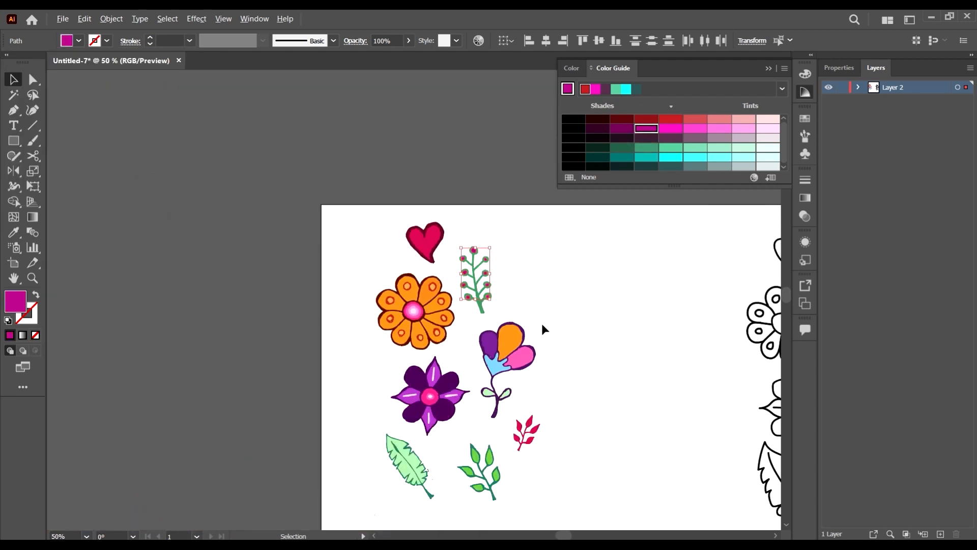
Step: Recolor the berry branch's green stem and outline with a light pink tint from the suggested color harmonies
click(589, 366)
scroll(473, 214, right, 3)
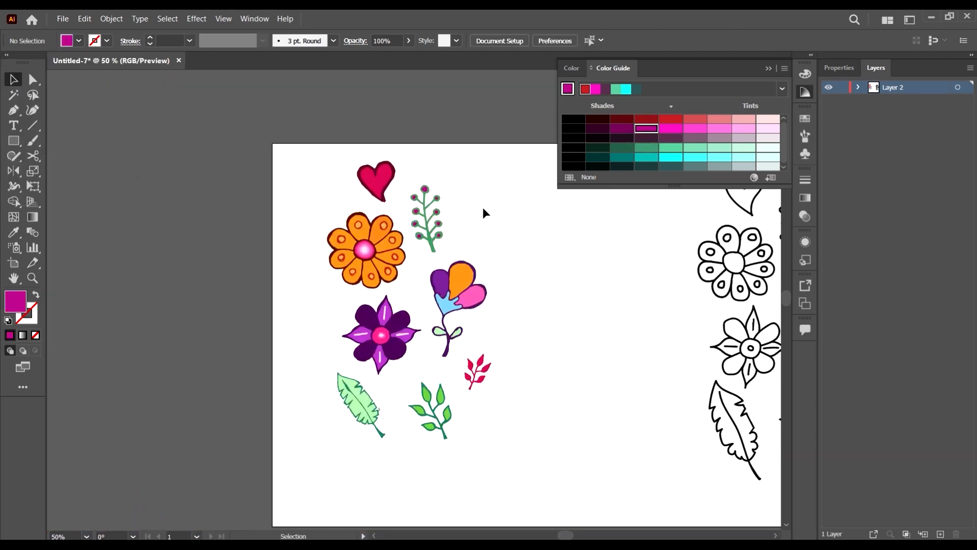
scroll(487, 243, up, 2)
scroll(487, 243, down, 2)
scroll(497, 271, right, 3)
click(385, 234)
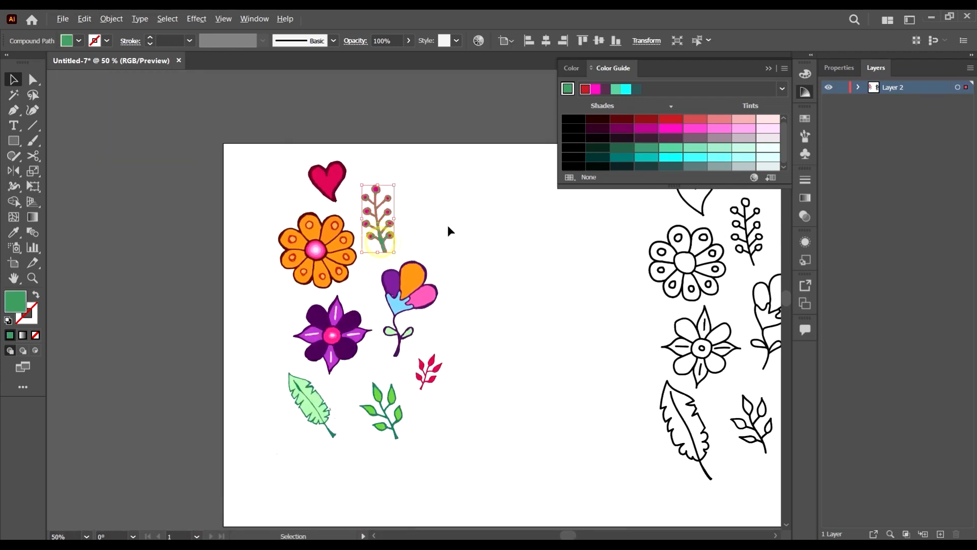
scroll(448, 225, up, 2)
click(745, 129)
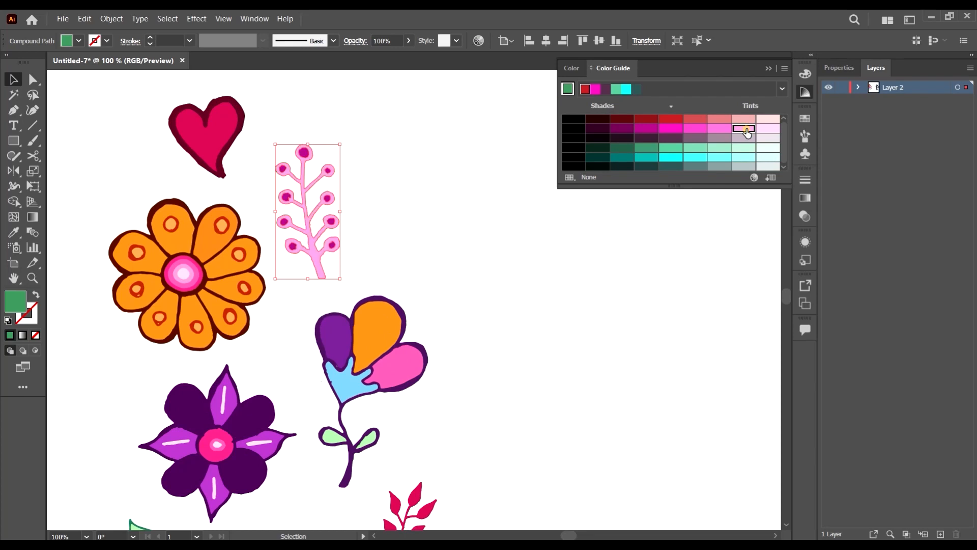
scroll(478, 258, down, 2)
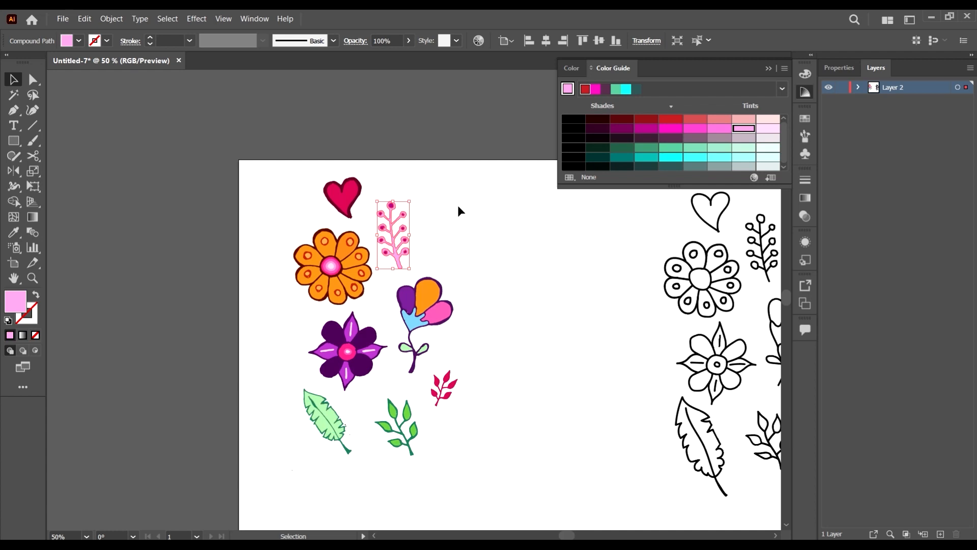
Step: Select the whole pink berry branch including its berry centers, rotate it clockwise so it leans to the right, and deselect it
drag(380, 201, 385, 258)
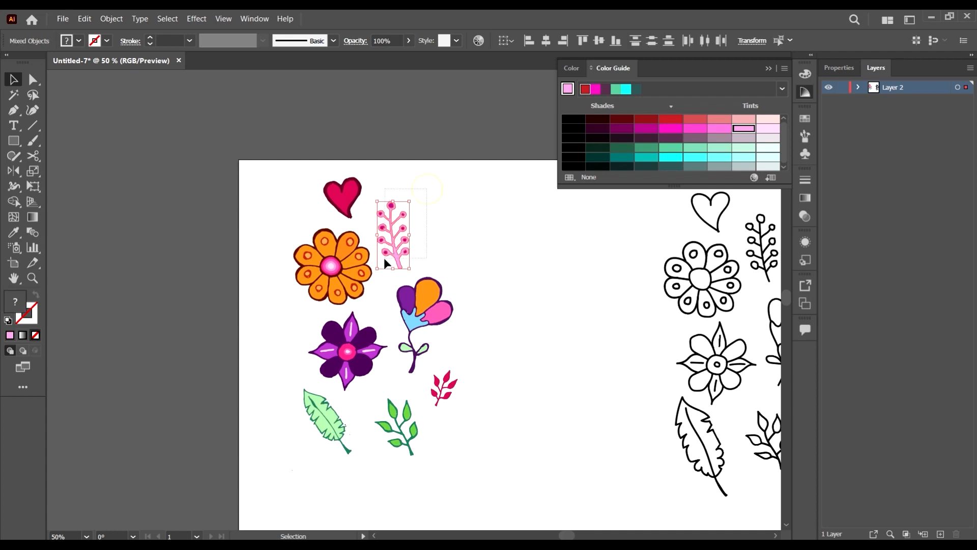
drag(411, 202, 410, 201)
key(ctrl+z)
scroll(412, 213, up, 1)
scroll(410, 212, up, 1)
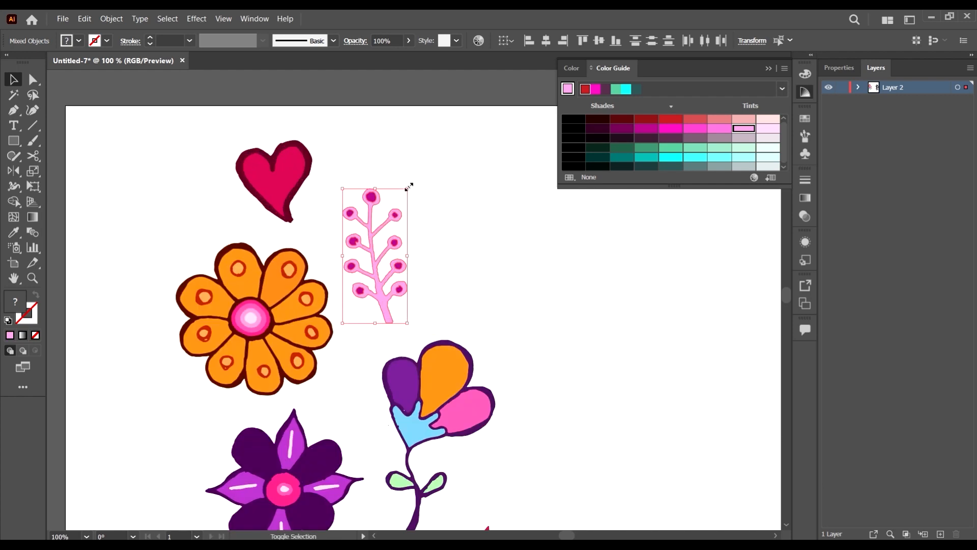
drag(409, 187, 408, 271)
click(483, 274)
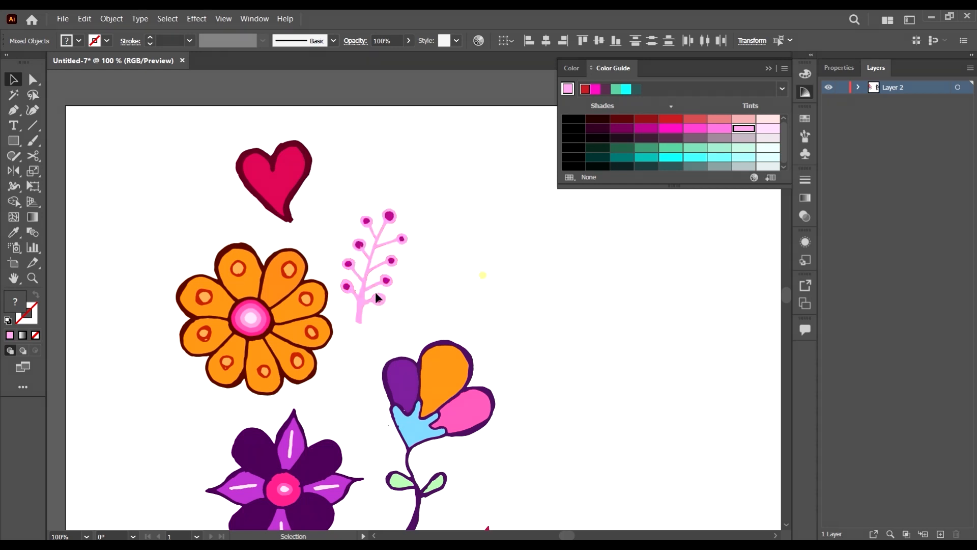
Step: Select the small red branch and scale it down slightly
scroll(404, 264, down, 1)
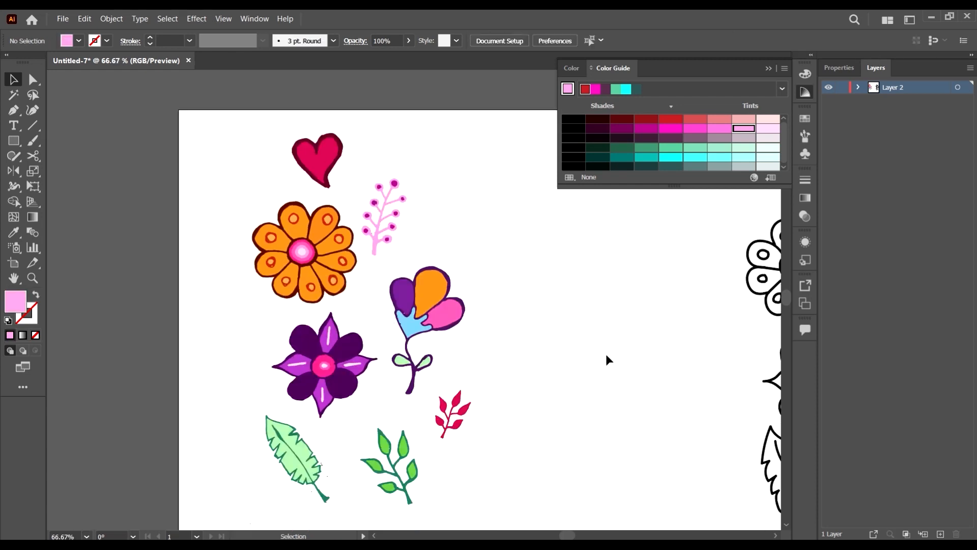
scroll(606, 360, down, 1)
scroll(529, 380, right, 2)
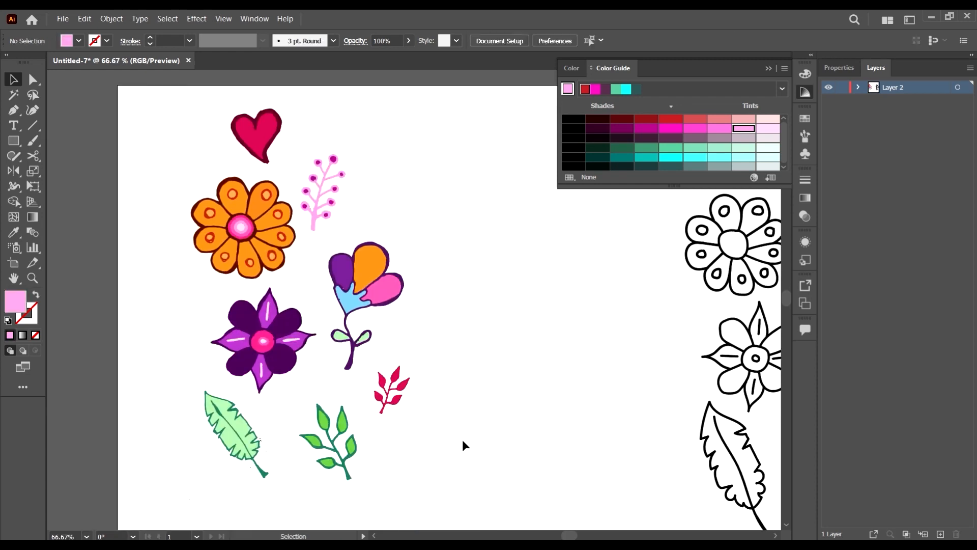
click(379, 378)
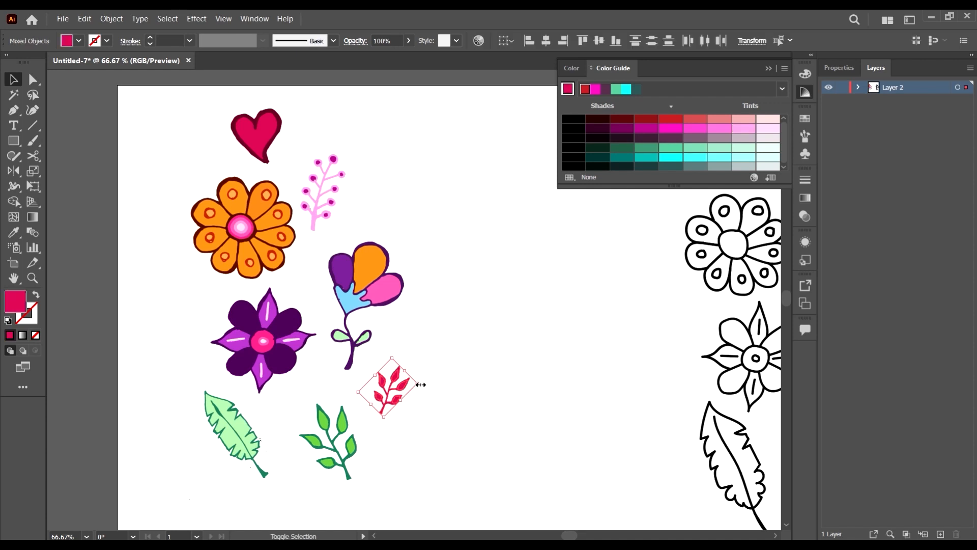
drag(421, 385, 418, 385)
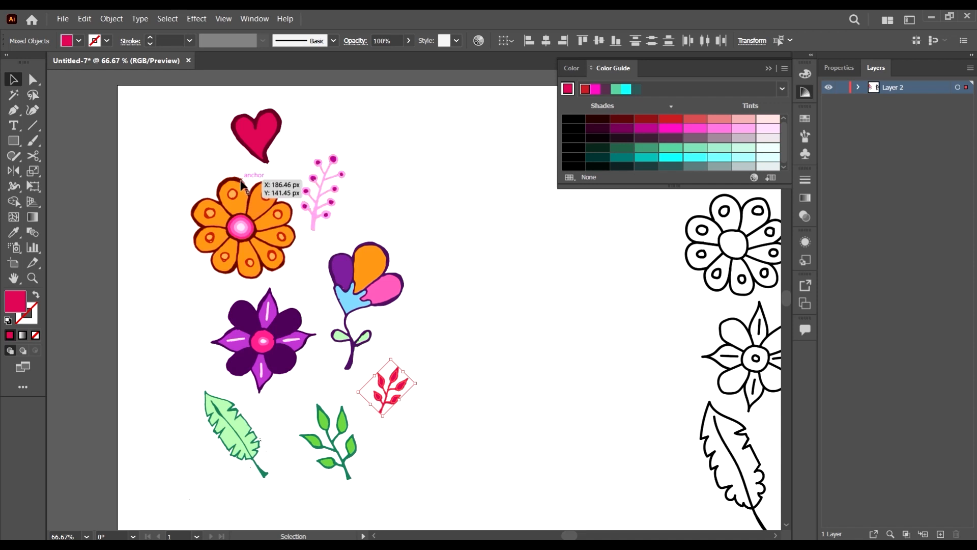
Step: Try the berry branch's light pink on the orange flower's dark red outline and undo the change
click(241, 181)
scroll(261, 188, up, 2)
scroll(275, 196, down, 4)
scroll(277, 196, up, 5)
key(i)
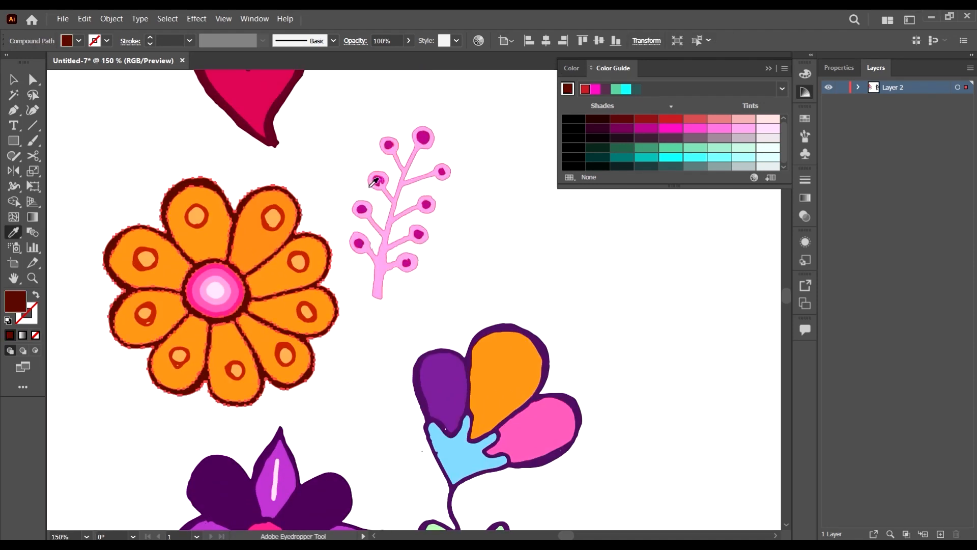
click(387, 262)
scroll(407, 269, down, 2)
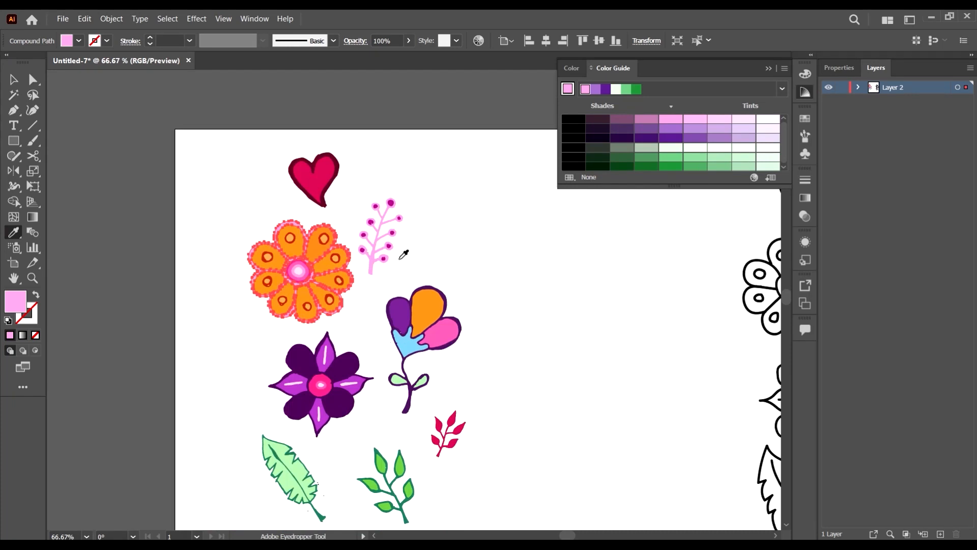
key(v)
click(503, 249)
scroll(444, 233, right, 2)
scroll(503, 244, down, 2)
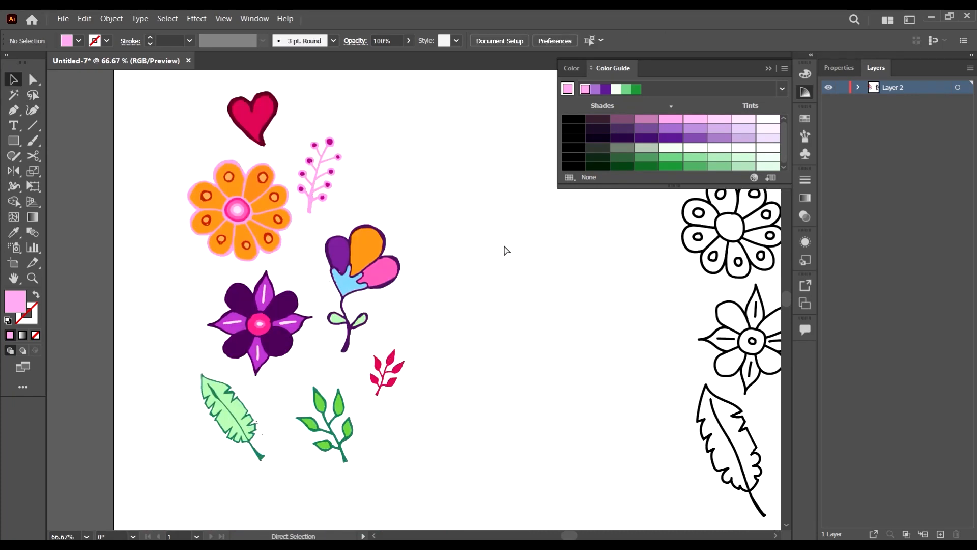
key(ctrl+z)
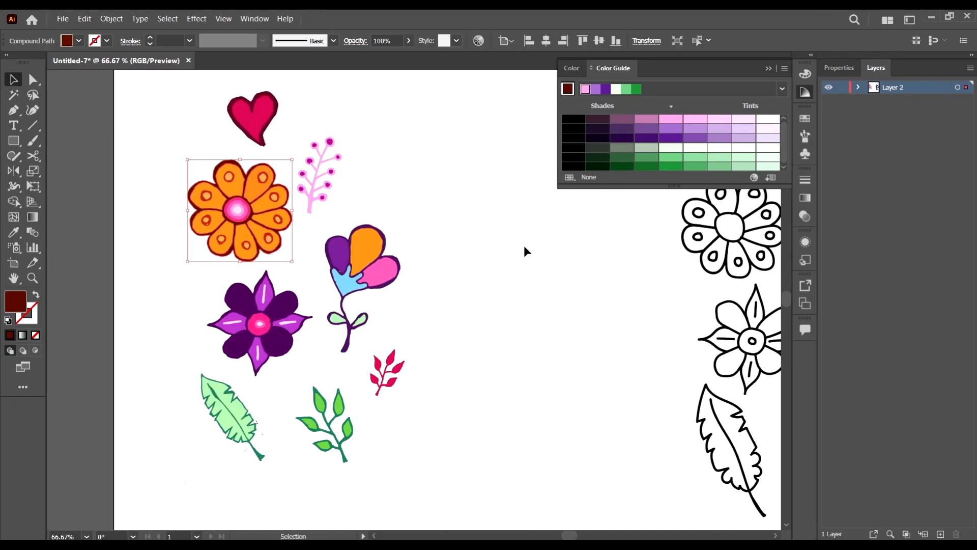
click(524, 245)
Step: Select the whole set of colored florals, scale it down, and move it toward the middle of the artboard
scroll(468, 226, down, 2)
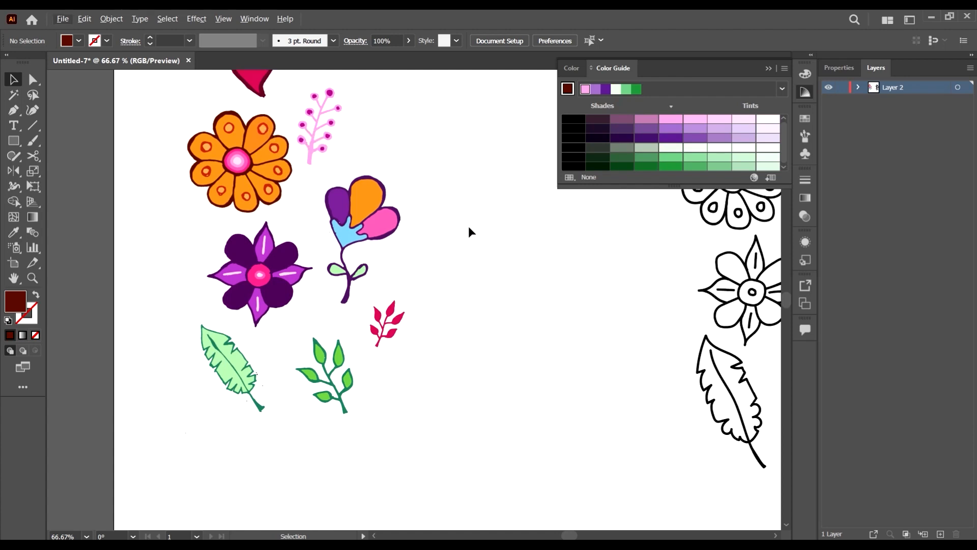
scroll(394, 221, up, 1)
scroll(382, 418, down, 1)
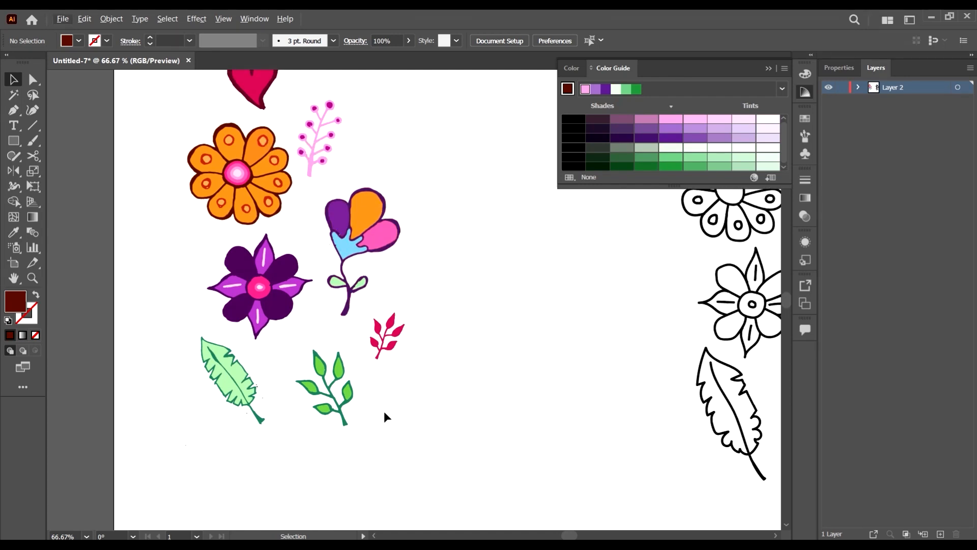
scroll(407, 402, down, 2)
scroll(414, 413, up, 1)
drag(421, 420, 213, 125)
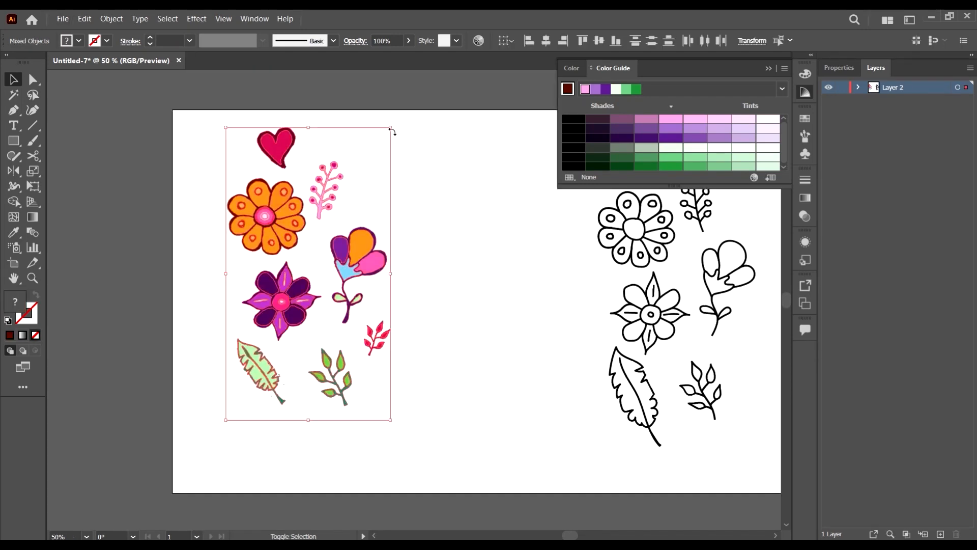
drag(393, 128, 370, 167)
drag(344, 254, 377, 272)
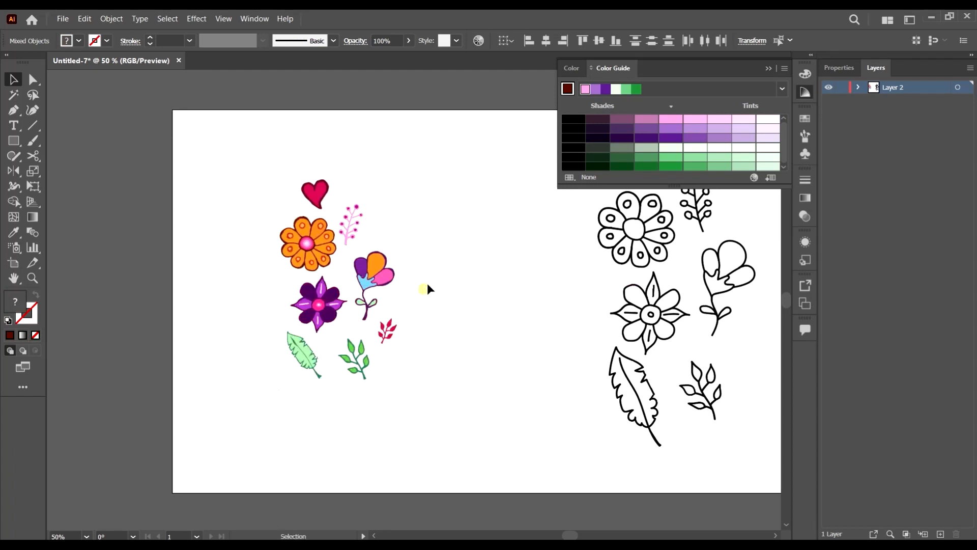
click(426, 283)
Step: Move the heart beside the pink berry branch above the three-petal flower, scale it down slightly, and deselect it
scroll(343, 209, up, 1)
click(300, 186)
drag(300, 185, 395, 227)
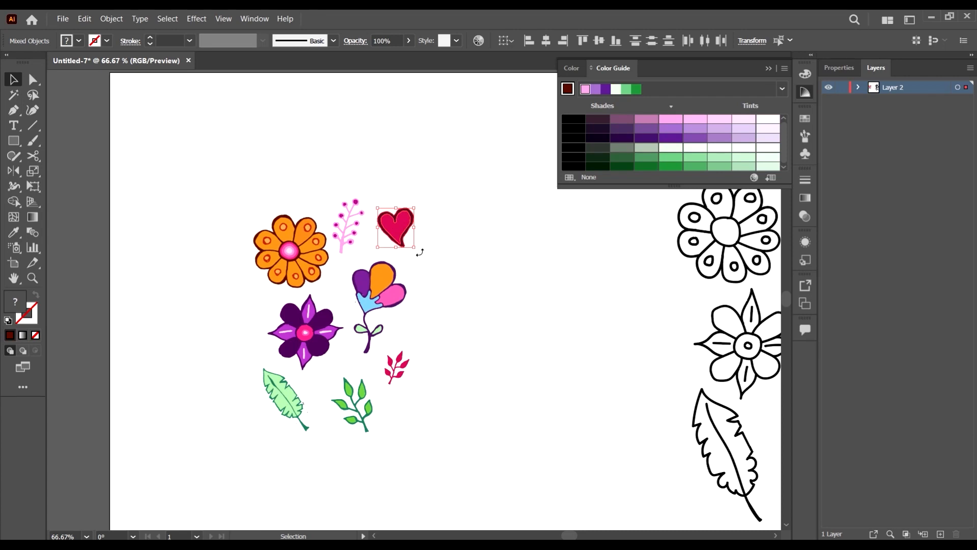
drag(416, 206, 404, 219)
scroll(414, 263, down, 2)
scroll(400, 201, left, 1)
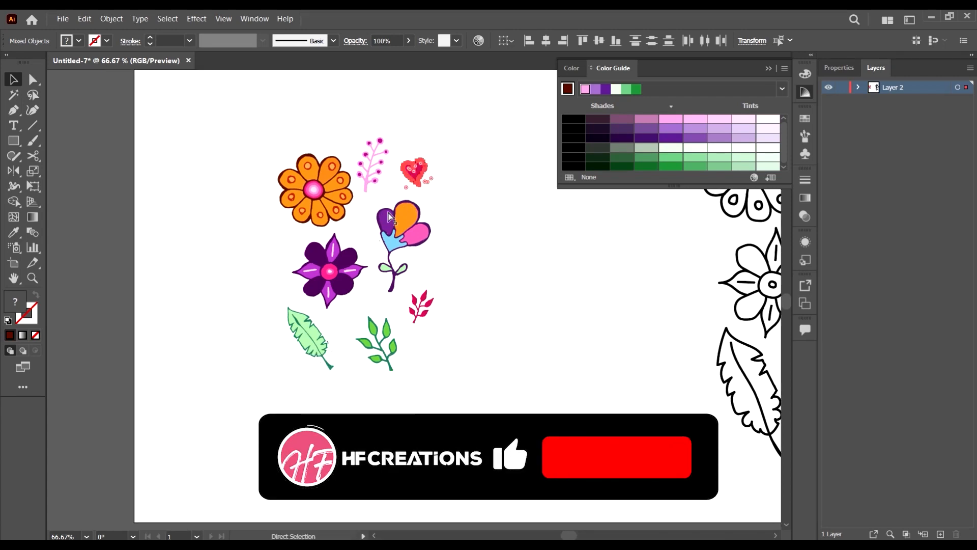
scroll(371, 242, up, 1)
click(367, 333)
Step: Select the whole orange flower, scale it down slightly, and shift it a little closer to the neighbouring florals
scroll(369, 320, left, 2)
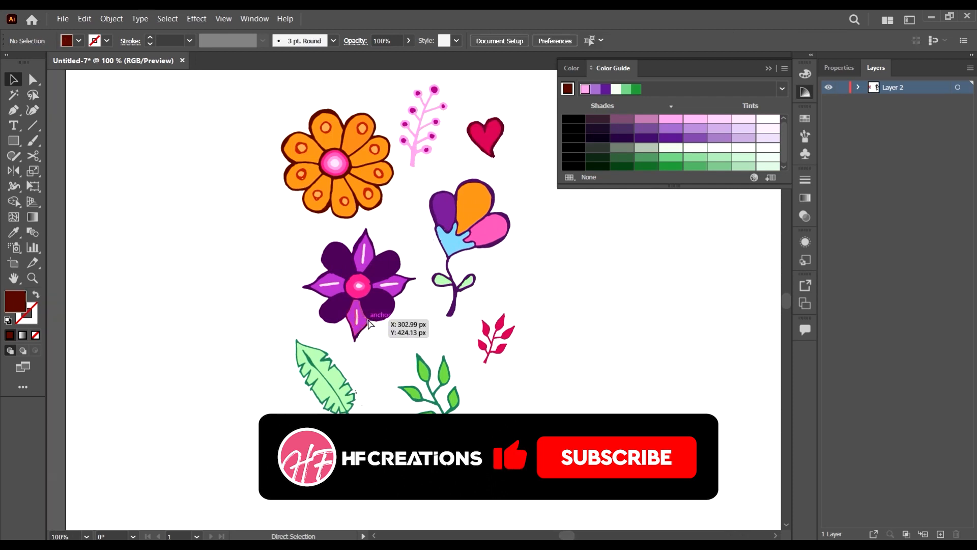
scroll(369, 307, right, 3)
scroll(369, 309, up, 1)
key(alt)
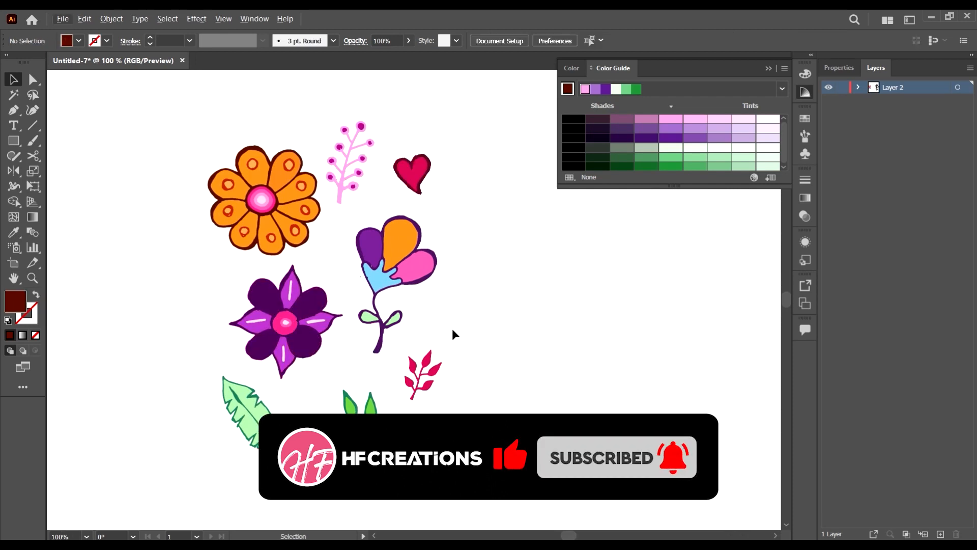
scroll(449, 316, up, 2)
scroll(449, 316, down, 1)
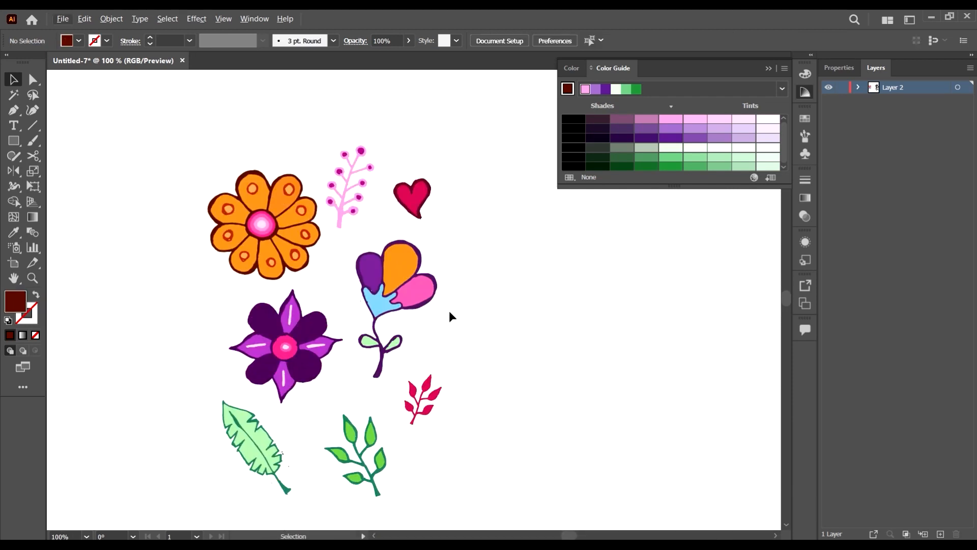
scroll(449, 316, right, 1)
drag(146, 160, 275, 275)
drag(284, 170, 277, 177)
drag(256, 216, 262, 224)
scroll(422, 275, down, 2)
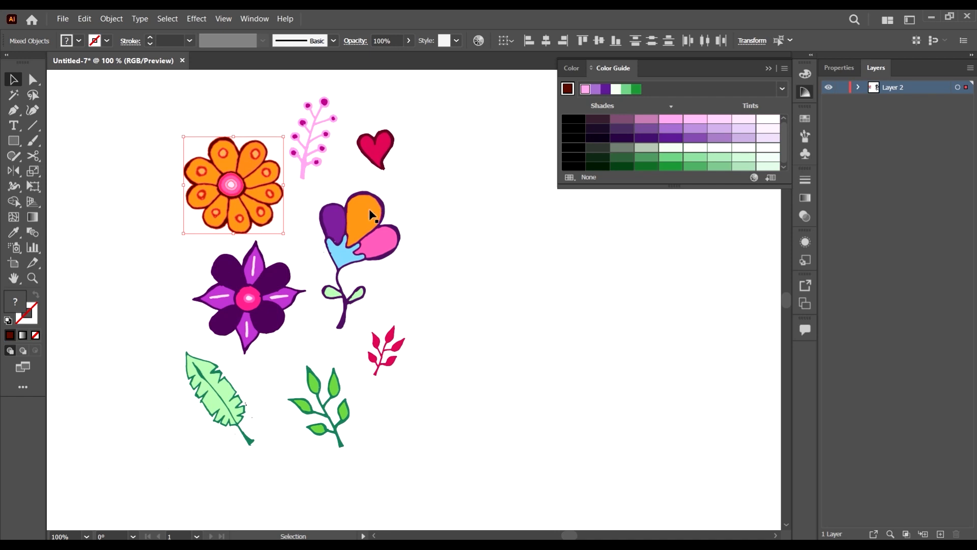
Step: Fill the three-petal flower's orange middle petal with the light pink sampled from the berry branch
click(367, 213)
key(i)
click(304, 166)
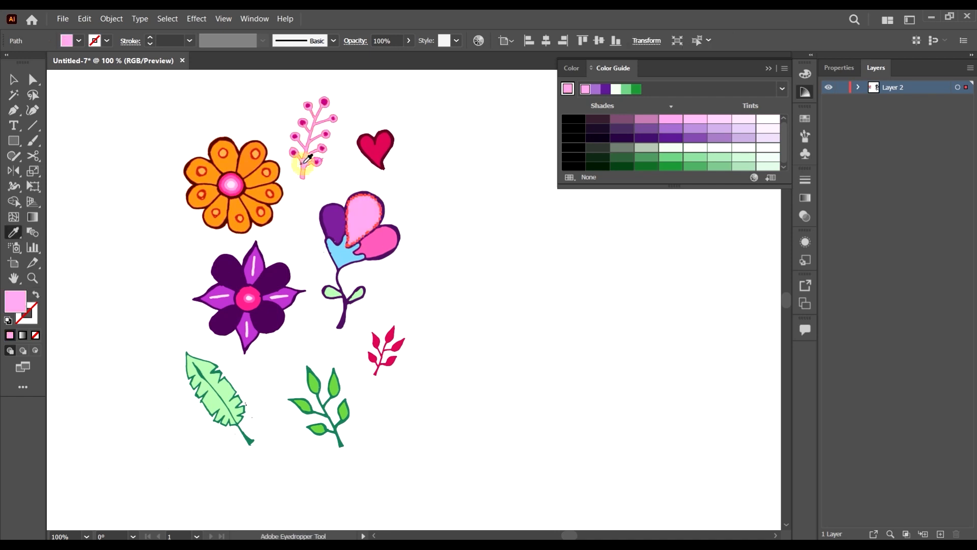
key(v)
click(445, 223)
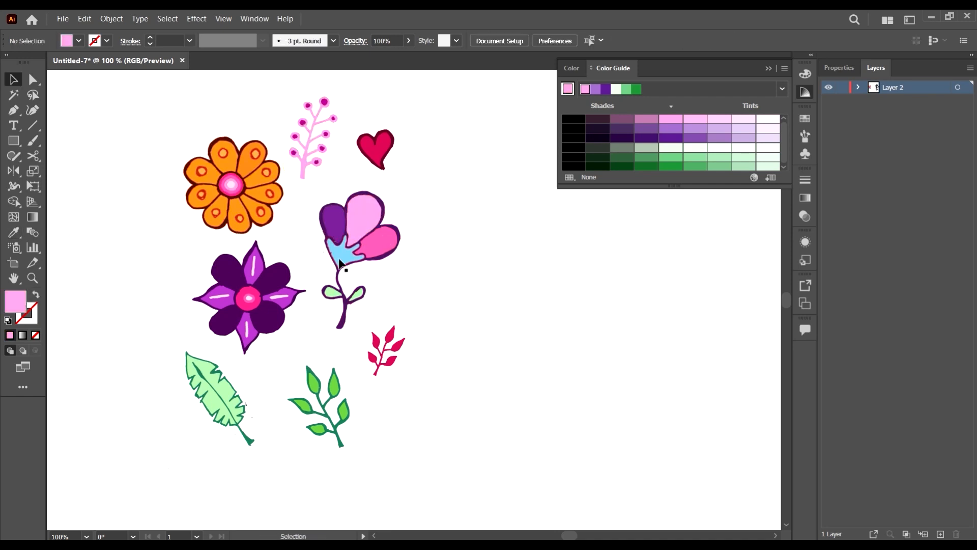
Step: Fill the three-petal flower's light blue base with the dark purple sampled from its stem
click(339, 264)
key(i)
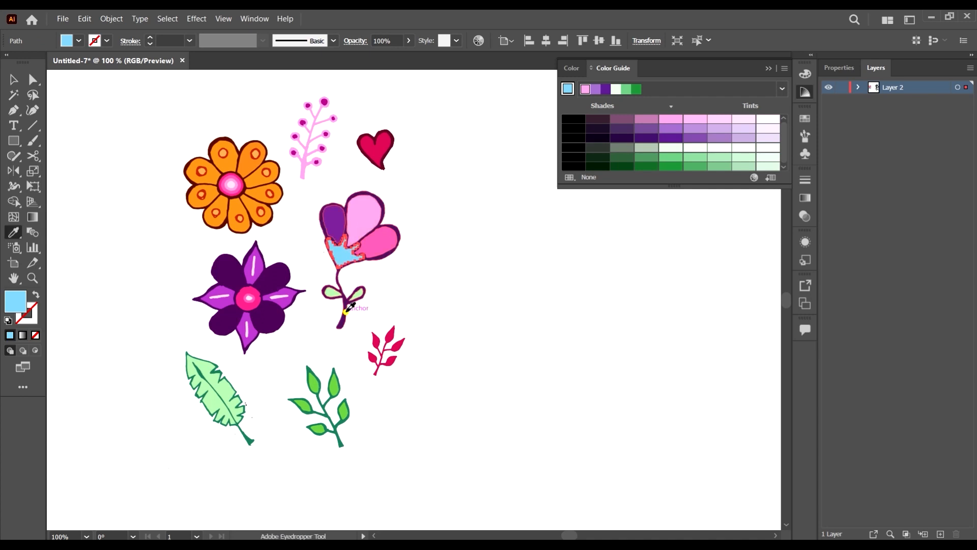
click(346, 310)
key(v)
click(491, 311)
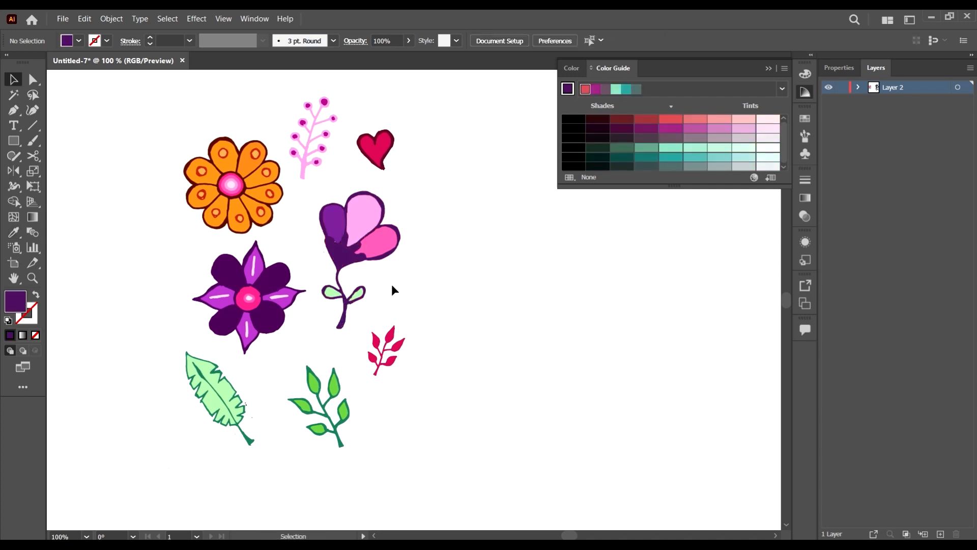
Step: Compare the heart's red and the orange flower's orange on the three-petal flower's base, settling on its stem leaves' pale green
click(341, 250)
key(i)
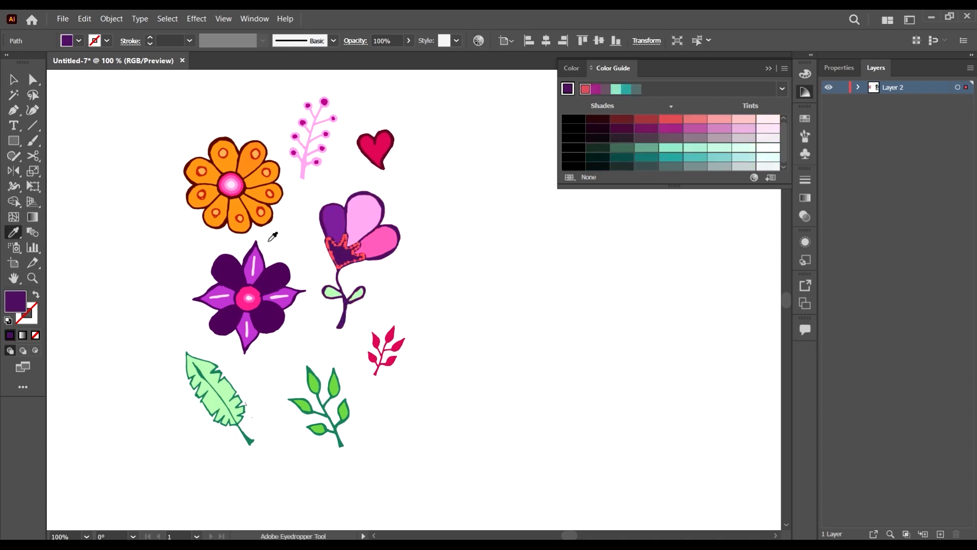
click(257, 294)
click(375, 145)
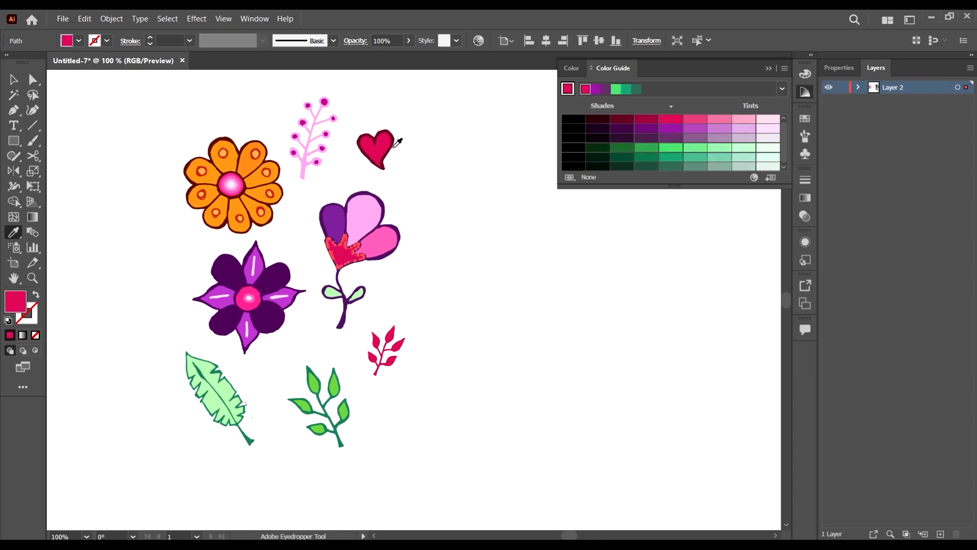
click(265, 182)
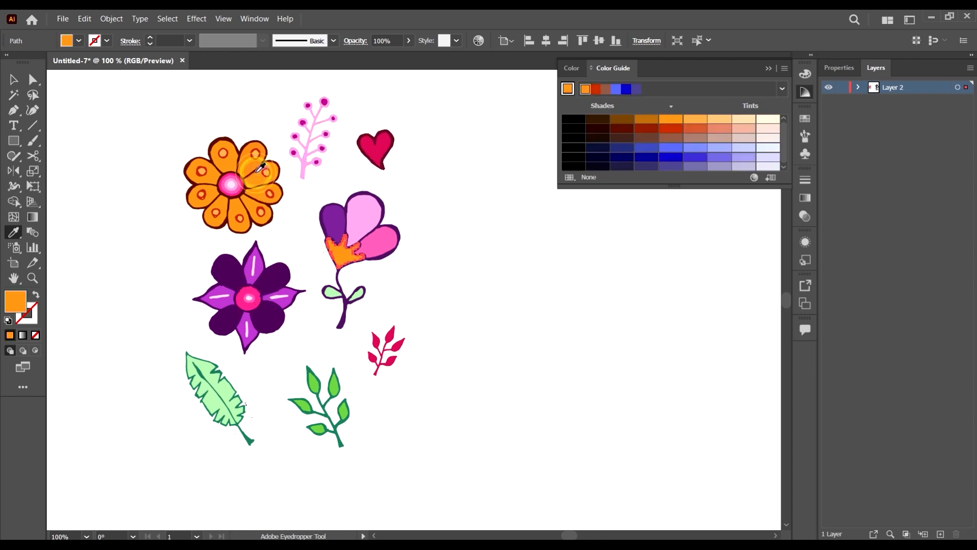
click(358, 297)
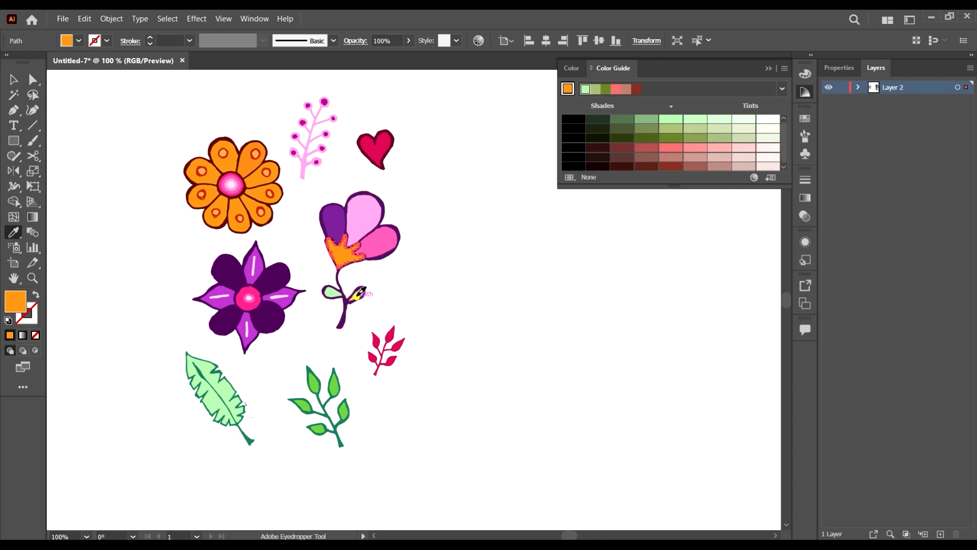
key(v)
click(482, 346)
scroll(478, 336, right, 4)
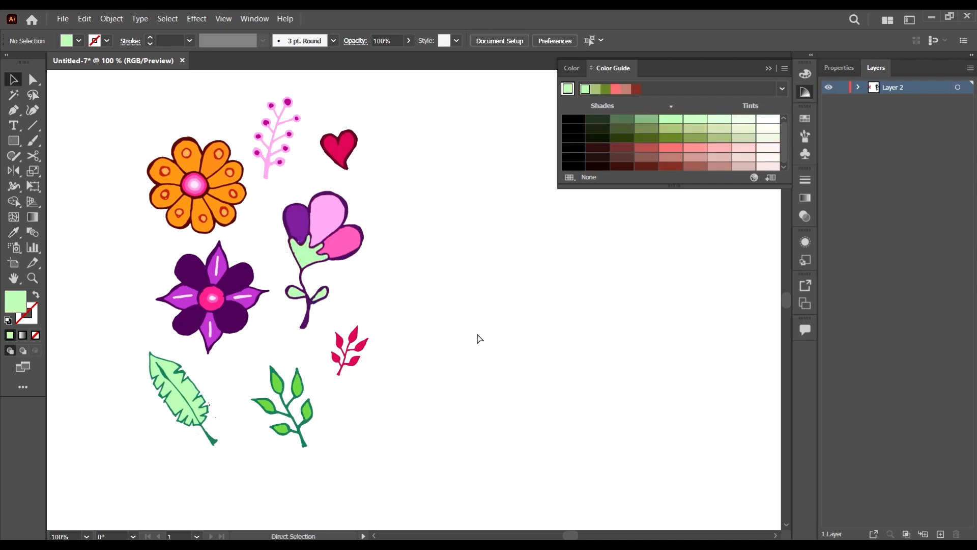
scroll(296, 275, up, 3)
scroll(306, 280, down, 4)
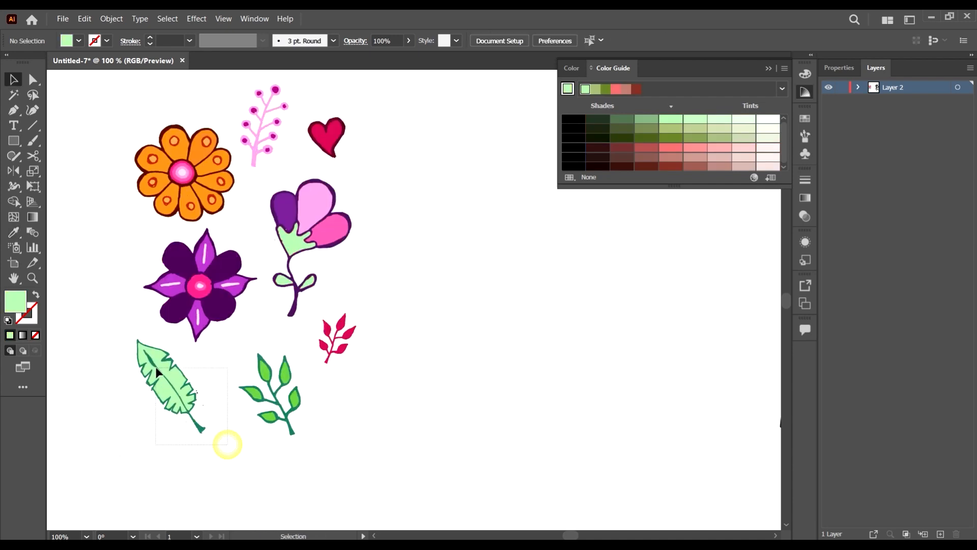
Step: Try the berry branch's light pink on the five-leaf green branch's outline and revert it
drag(155, 367, 228, 443)
click(220, 442)
click(291, 427)
key(i)
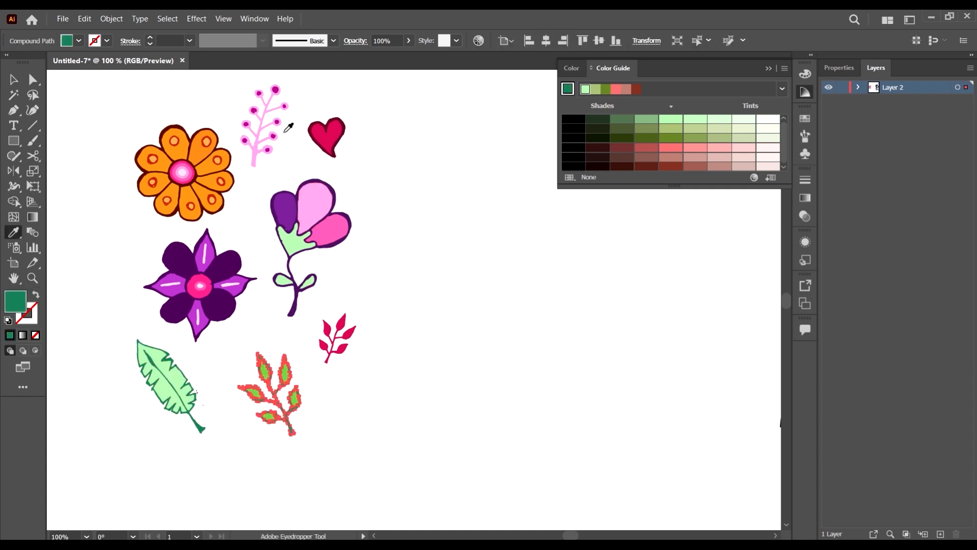
click(259, 143)
key(v)
click(469, 262)
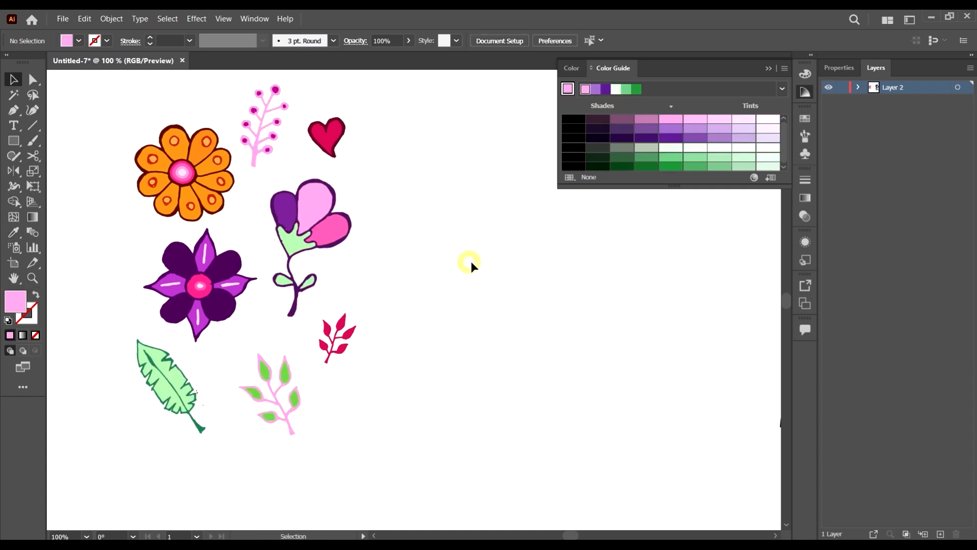
key(ctrl+z)
click(417, 481)
Step: Fill the five-leaf green branch's inner leaves with a light cyan tint from the High Contrast 2 harmony
scroll(312, 415, up, 4)
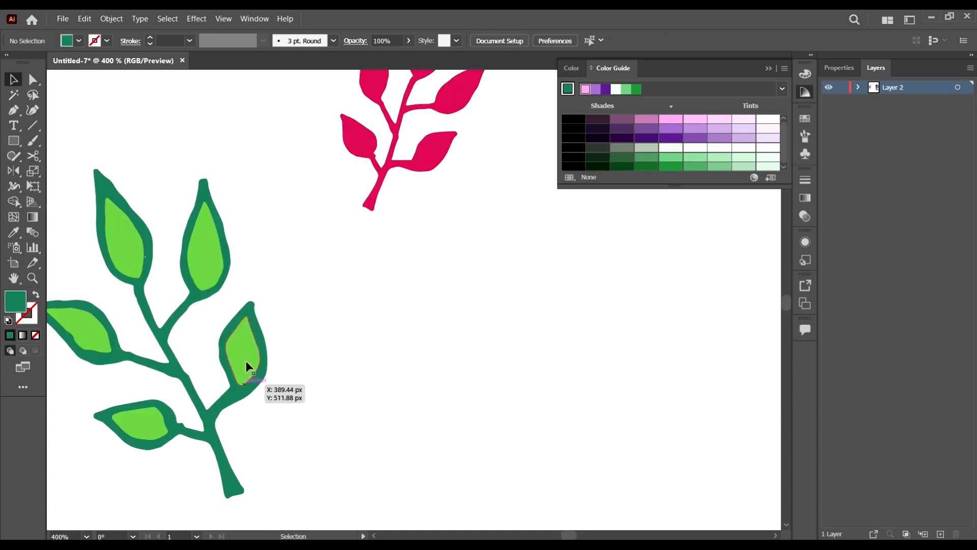
click(245, 335)
shift+click(215, 255)
shift+click(129, 242)
shift+click(90, 331)
shift+click(142, 427)
scroll(384, 346, down, 4)
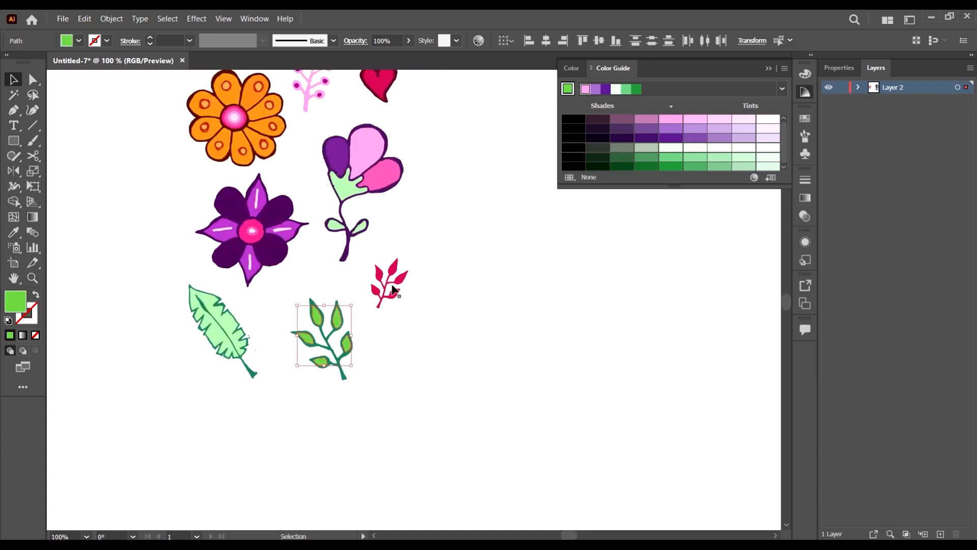
scroll(395, 290, up, 2)
click(701, 142)
click(781, 88)
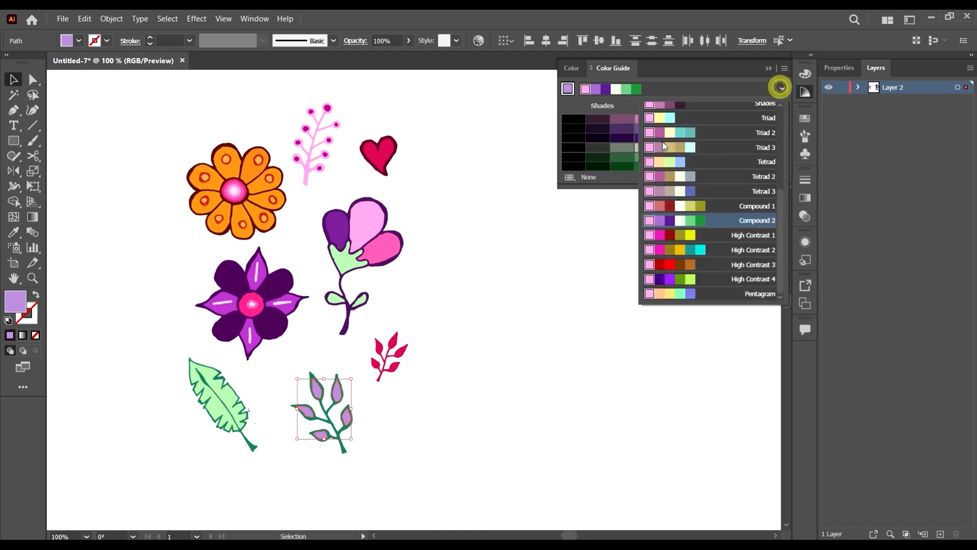
click(714, 250)
click(701, 168)
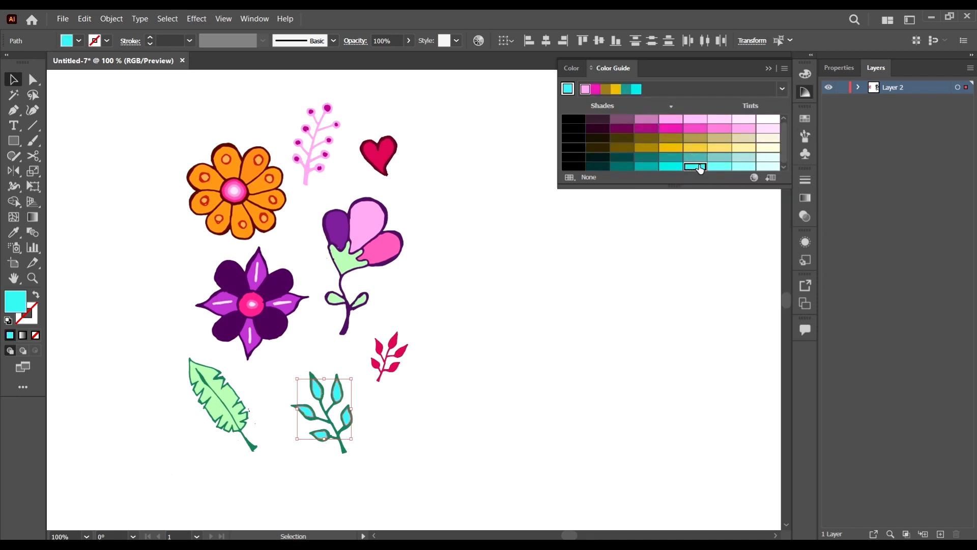
click(613, 346)
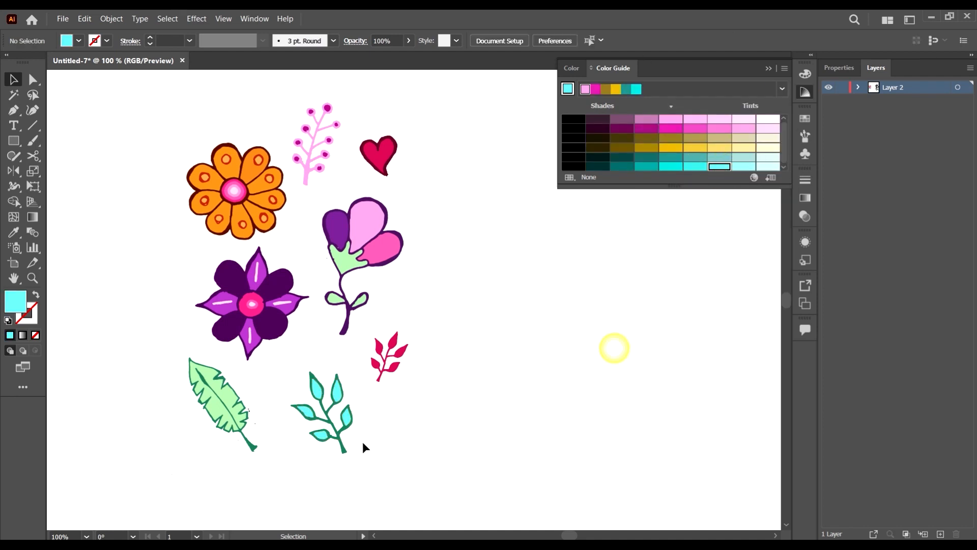
Step: Try a dark teal shade from the current color harmony on the cyan-leaved branch's outline
click(340, 443)
click(646, 164)
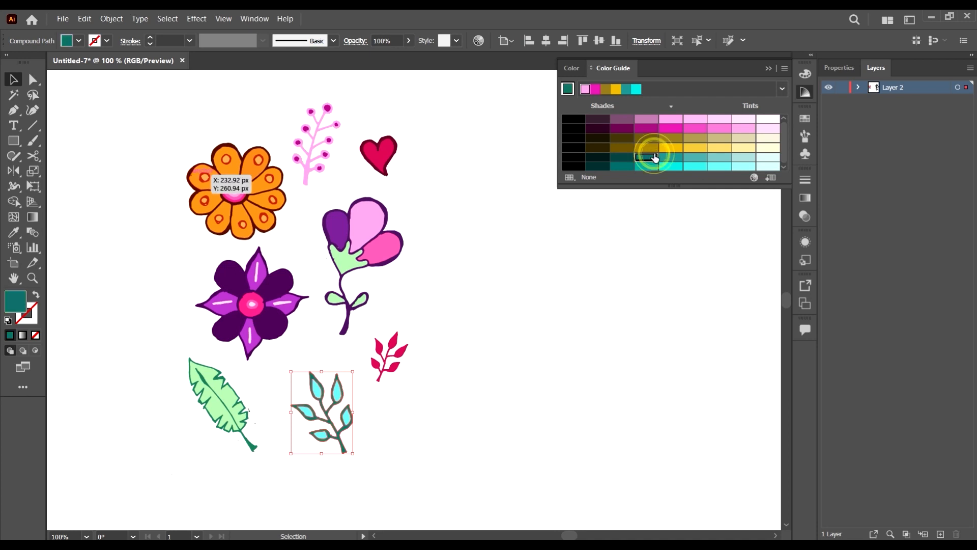
click(638, 369)
Step: Fill the inner leaves of the small red sprig with the light pink sampled from the berry branch
scroll(550, 366, down, 1)
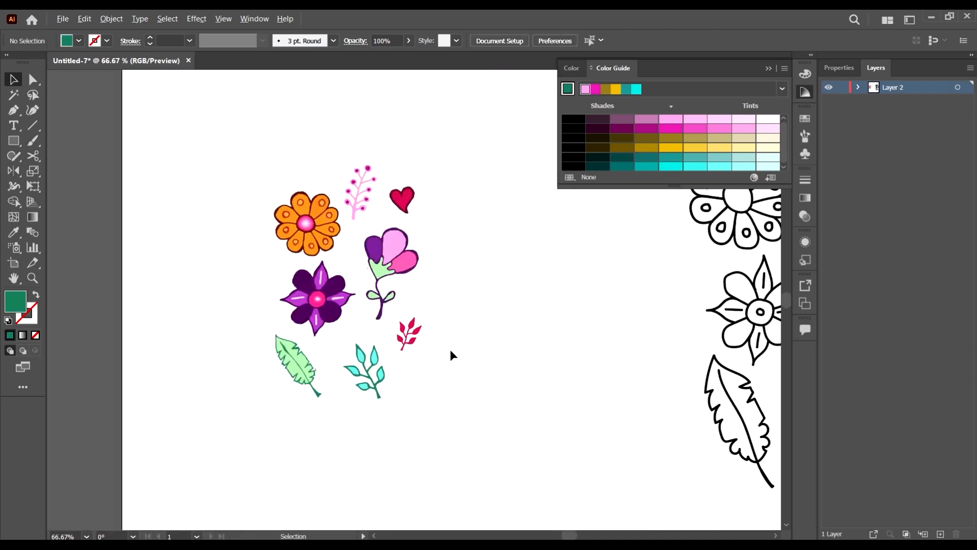
scroll(417, 374, up, 5)
scroll(439, 380, up, 1)
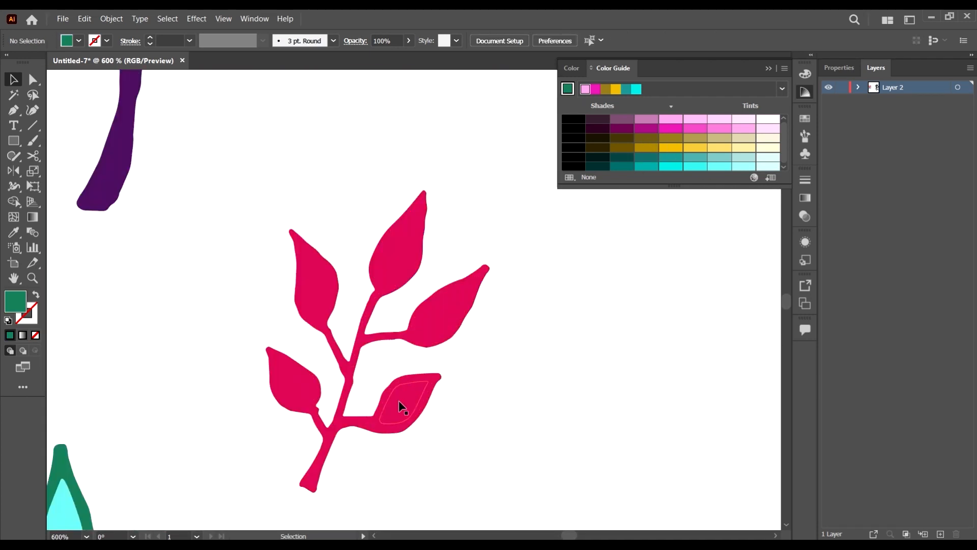
click(401, 402)
scroll(349, 385, down, 4)
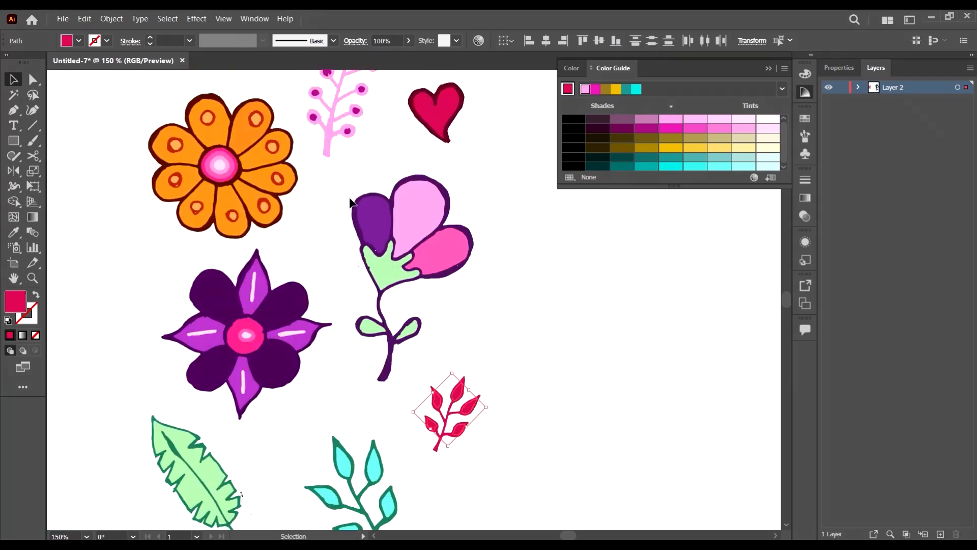
scroll(352, 203, up, 1)
key(i)
click(326, 153)
key(v)
click(524, 298)
scroll(570, 321, down, 2)
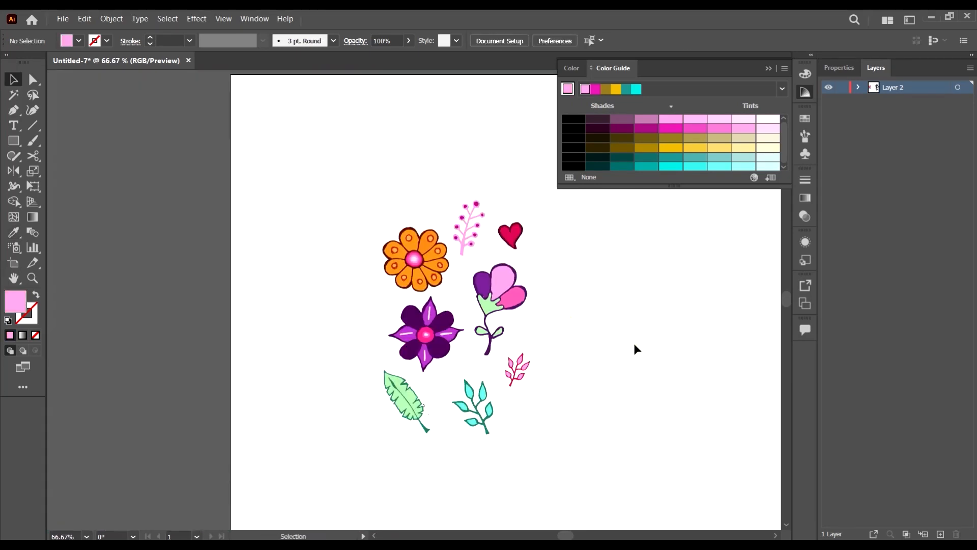
Step: Fill the three-petal flower's stem leaves with the purple sampled from its own purple petal
scroll(615, 336, up, 1)
scroll(615, 334, up, 1)
scroll(430, 290, down, 1)
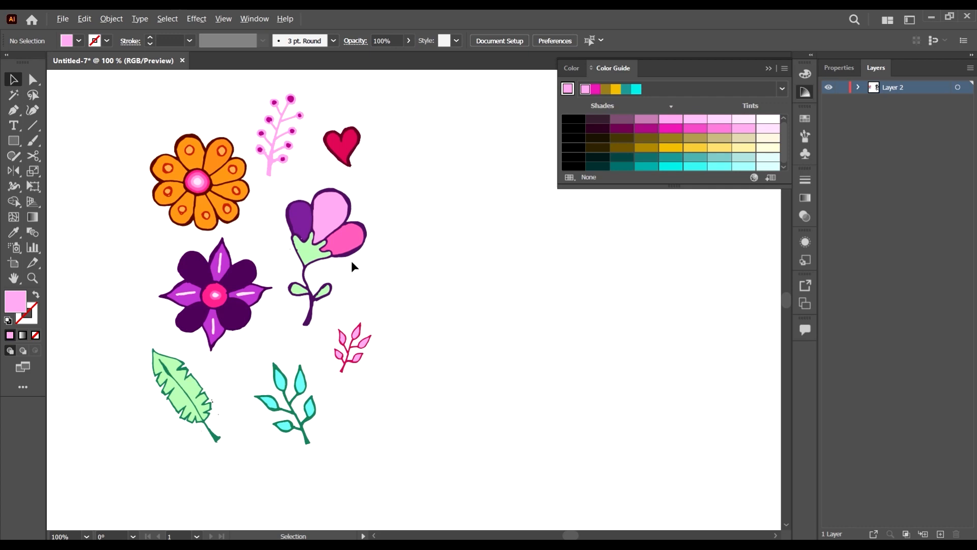
scroll(345, 275, up, 3)
click(231, 362)
key(i)
click(239, 158)
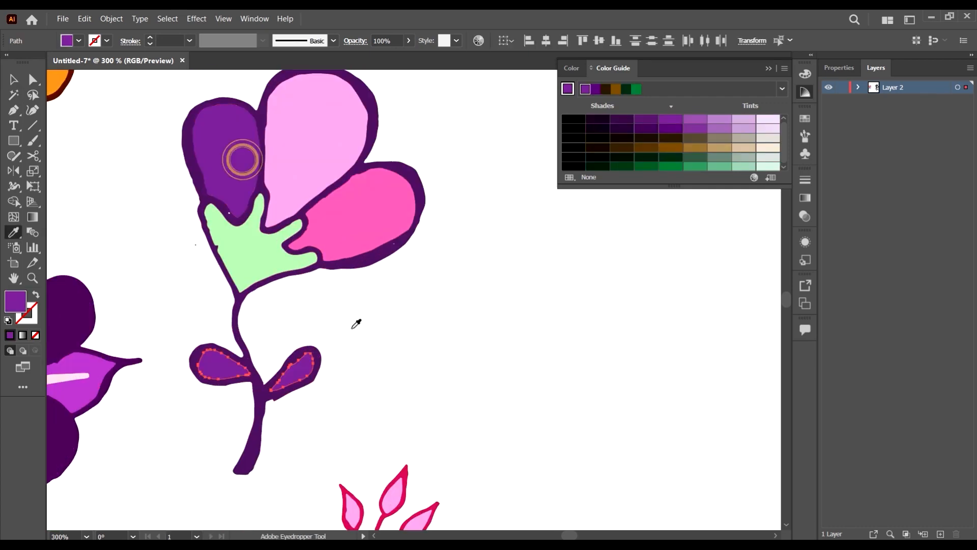
click(484, 373)
scroll(392, 267, down, 1)
Step: Fill the three-petal flower's two outer petals with the light pink sampled from its middle petal
click(285, 196)
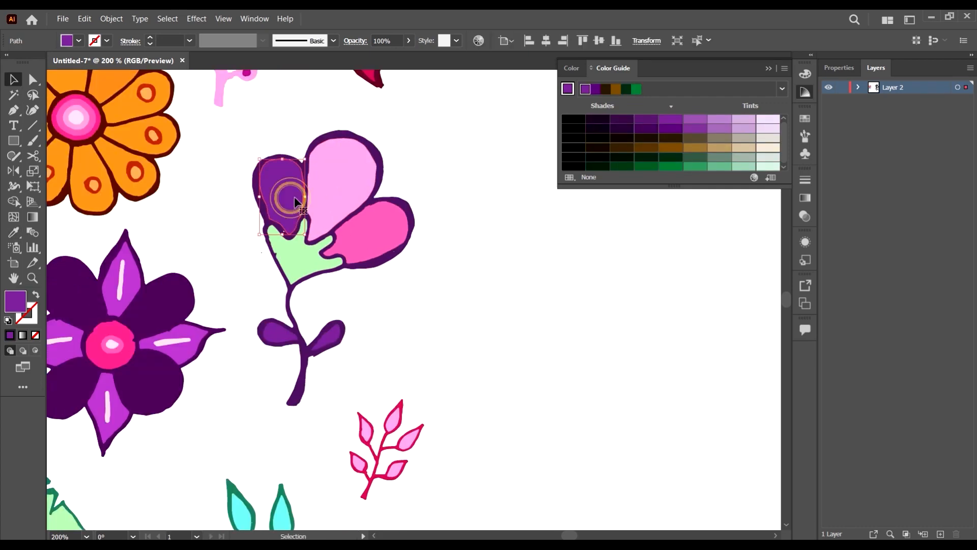
key(i)
click(353, 181)
ctrl+click(392, 225)
click(352, 181)
key(v)
click(502, 283)
scroll(447, 256, down, 3)
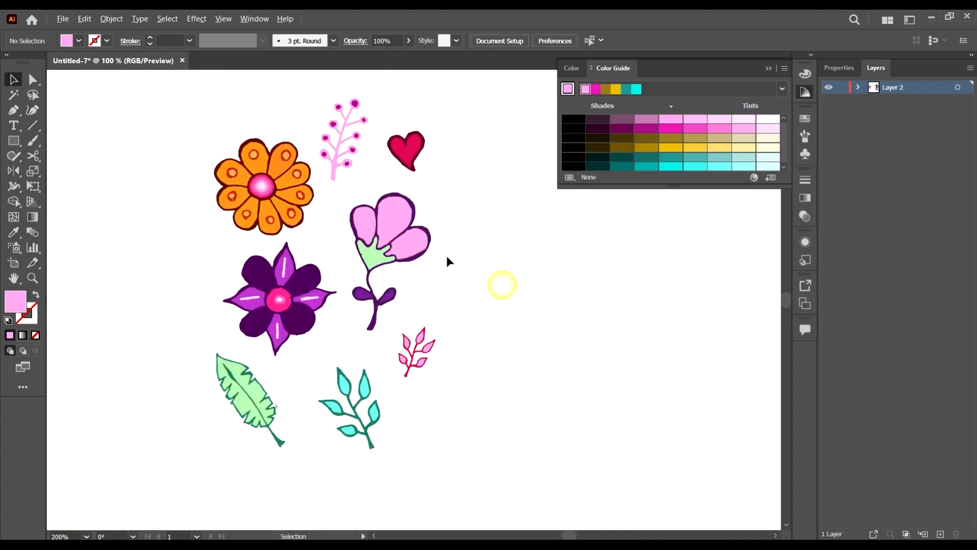
Step: Compare the orange flower's orange and center pink on the three-petal flower's base, settling on the heart's red
scroll(465, 261, up, 1)
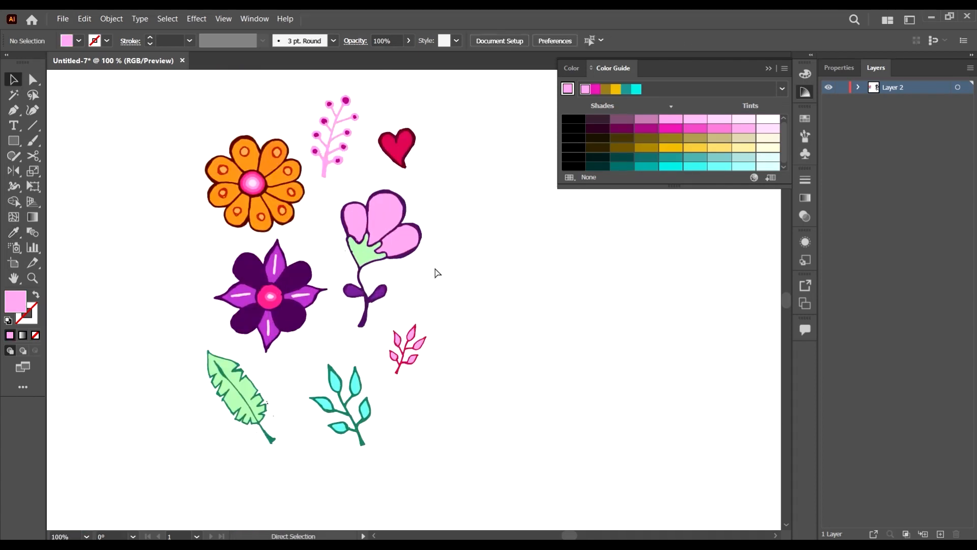
scroll(431, 267, right, 1)
scroll(341, 233, up, 3)
click(298, 293)
scroll(360, 314, down, 3)
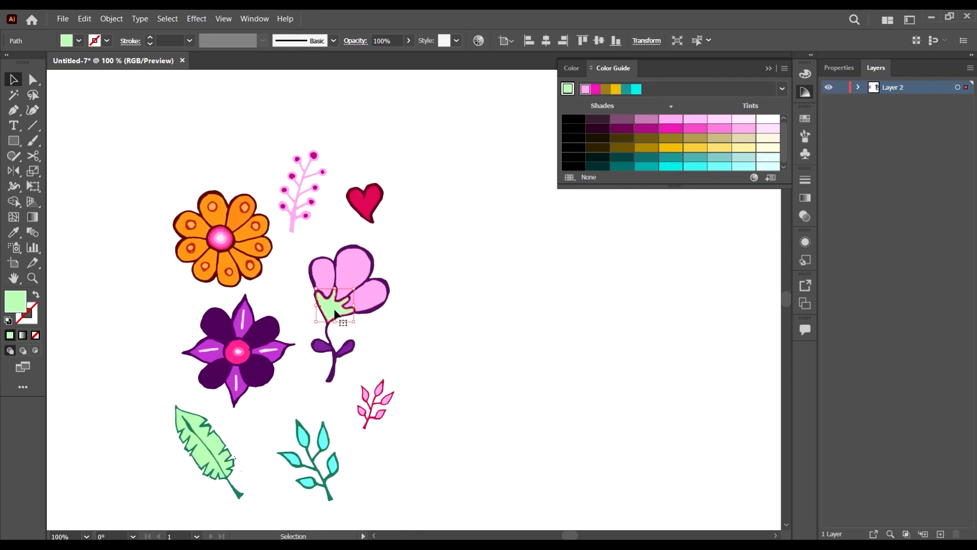
scroll(347, 309, down, 2)
scroll(349, 298, up, 1)
key(i)
click(245, 195)
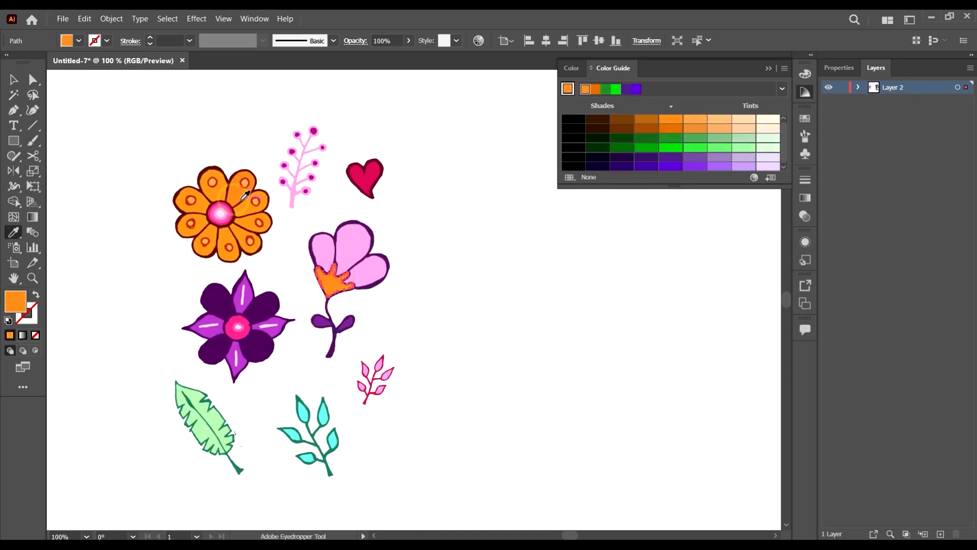
click(235, 216)
click(233, 214)
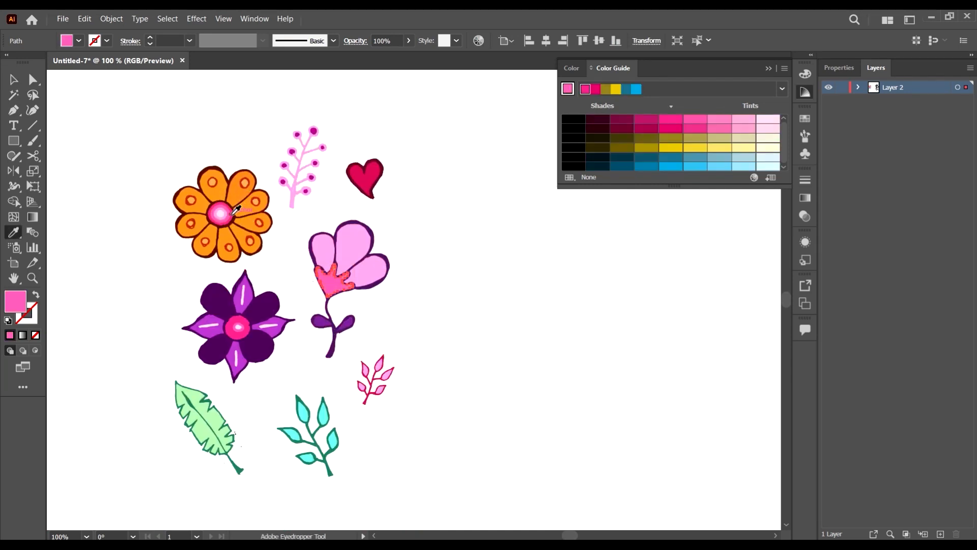
click(318, 322)
click(363, 175)
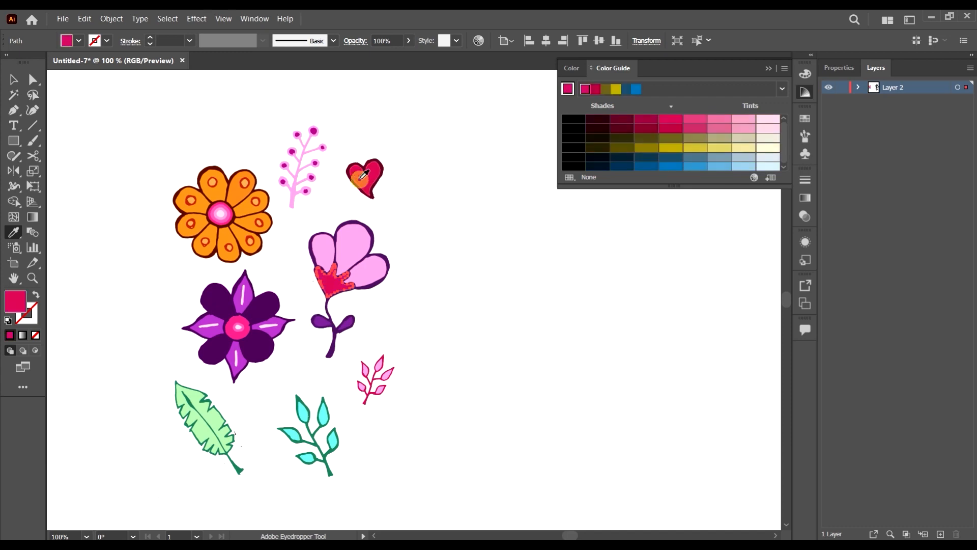
key(v)
click(678, 119)
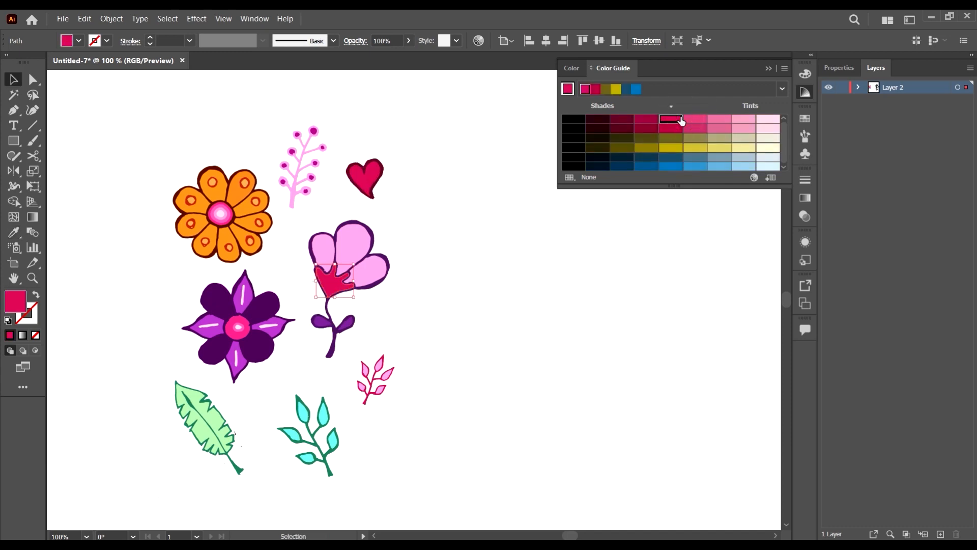
click(671, 147)
click(670, 119)
click(481, 229)
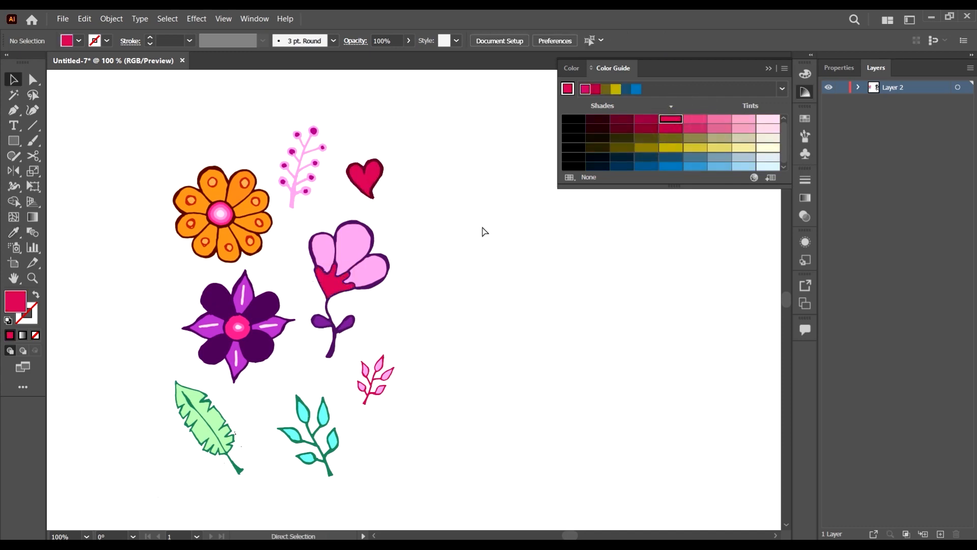
Step: Select the whole colored floral set, scale it down slightly, and rotate it a little counterclockwise
scroll(410, 468, right, 2)
scroll(402, 447, down, 2)
scroll(402, 442, up, 1)
drag(410, 490, 182, 125)
drag(377, 223, 372, 236)
click(453, 331)
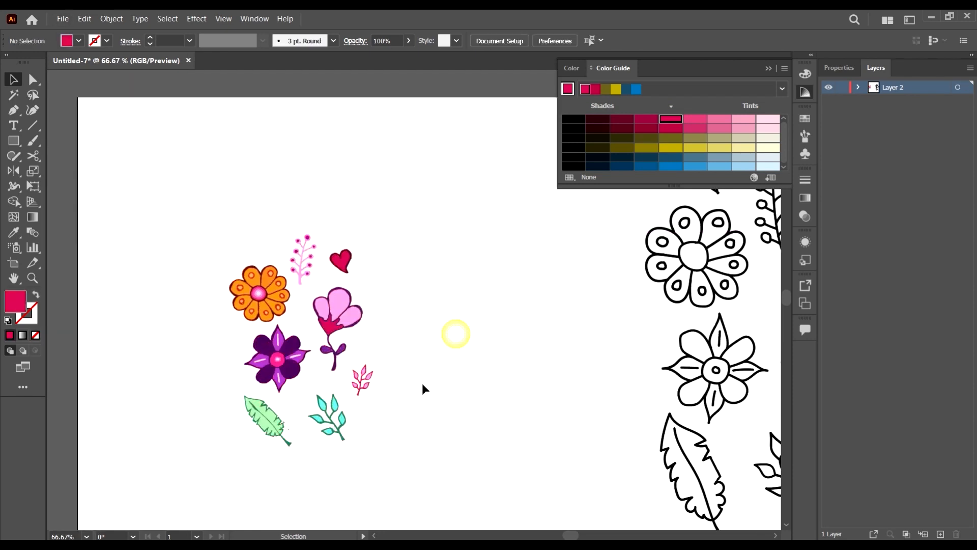
Step: Select the whole pale green feather leaf and scale it up outward from the group
scroll(407, 346, down, 2)
scroll(374, 296, down, 4)
scroll(376, 296, up, 4)
scroll(388, 295, right, 2)
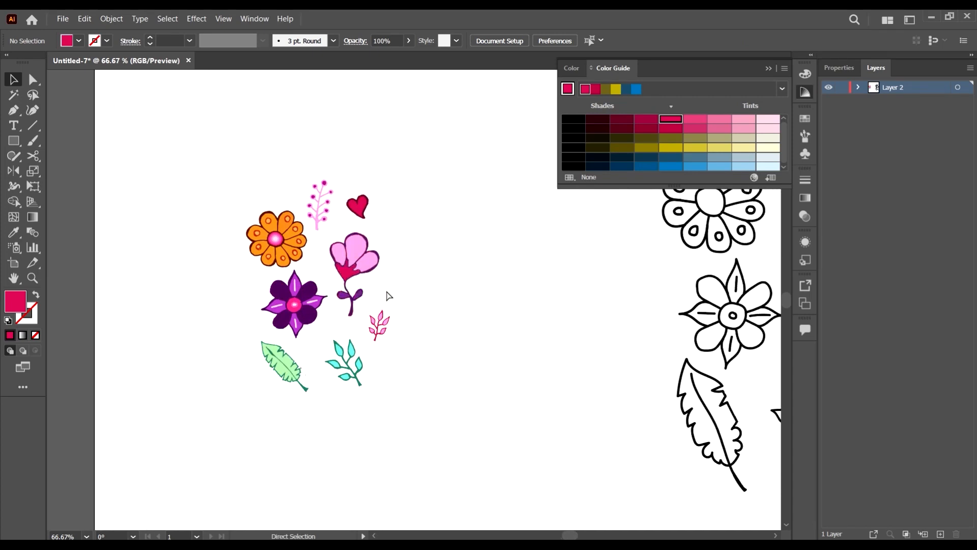
scroll(305, 384, up, 1)
click(302, 388)
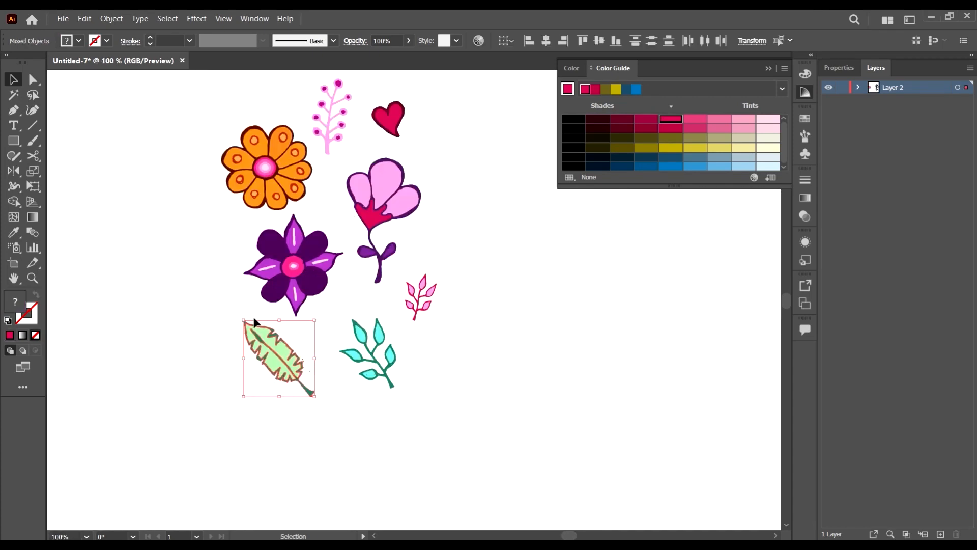
drag(246, 318, 207, 294)
click(340, 414)
scroll(417, 335, down, 2)
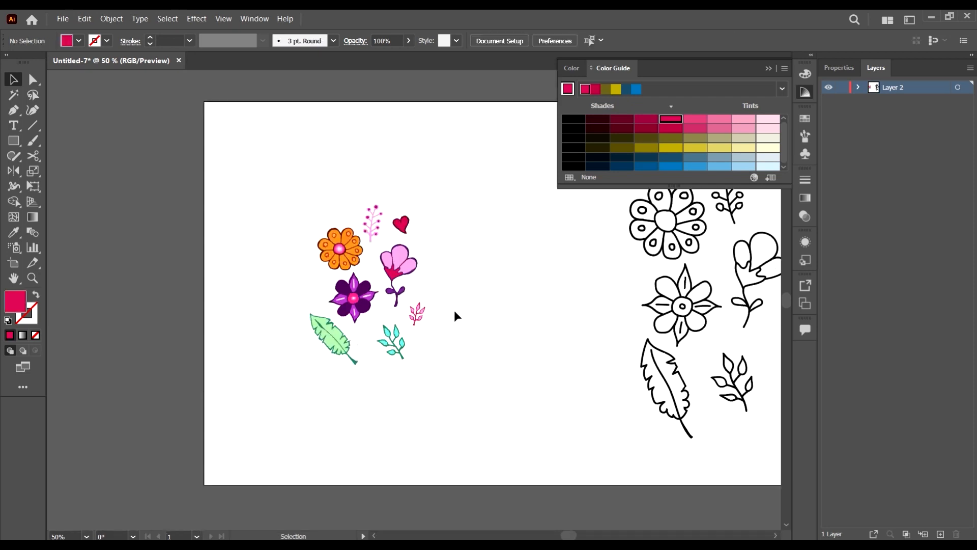
Step: Examine the size, spacing, and color balance of the colored florals around the orange and purple flowers
scroll(453, 310, up, 1)
scroll(429, 305, up, 2)
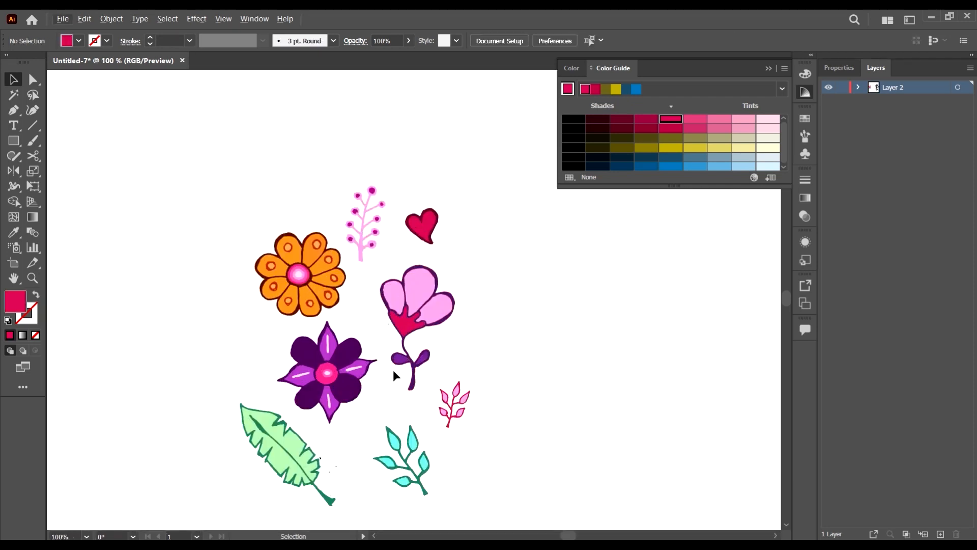
scroll(393, 369, down, 2)
drag(287, 274, 282, 275)
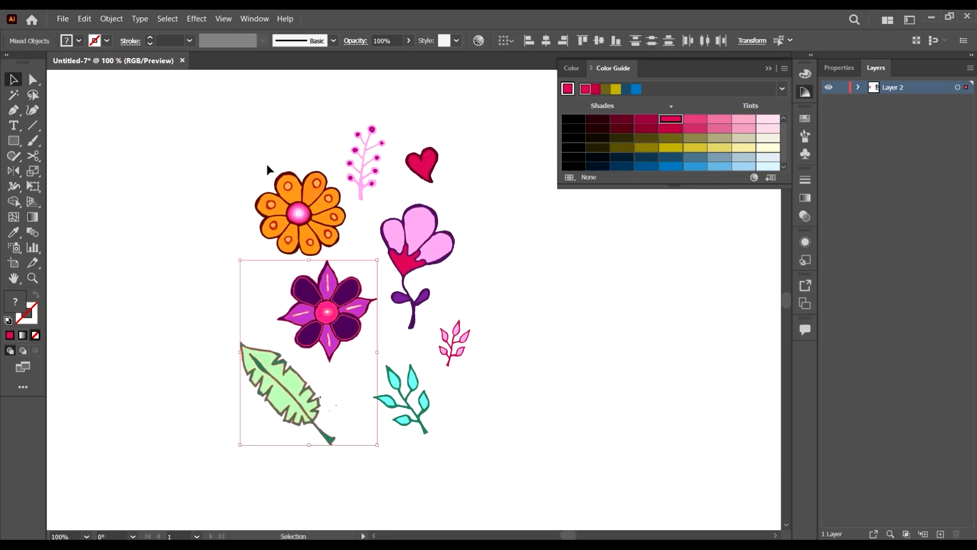
drag(260, 155, 317, 228)
click(302, 192)
click(332, 297)
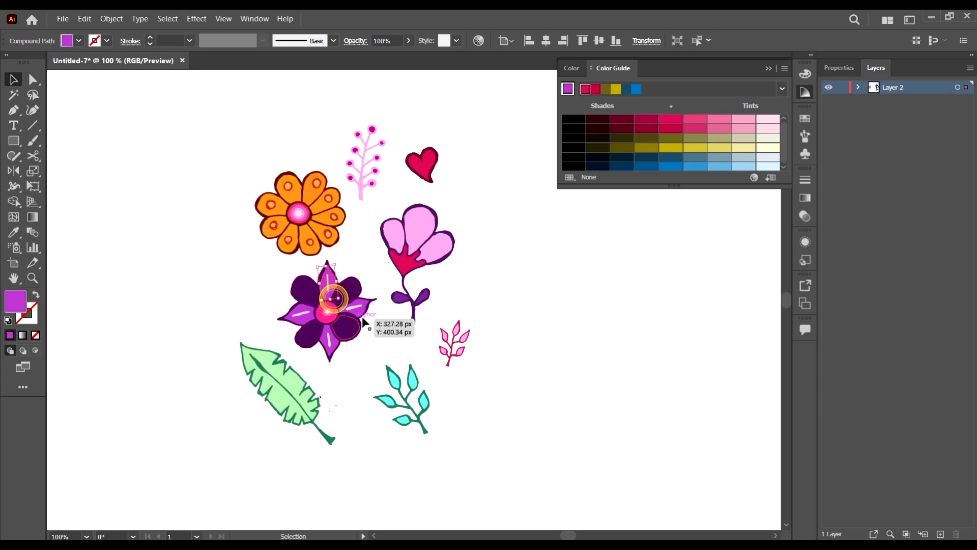
scroll(301, 272, right, 2)
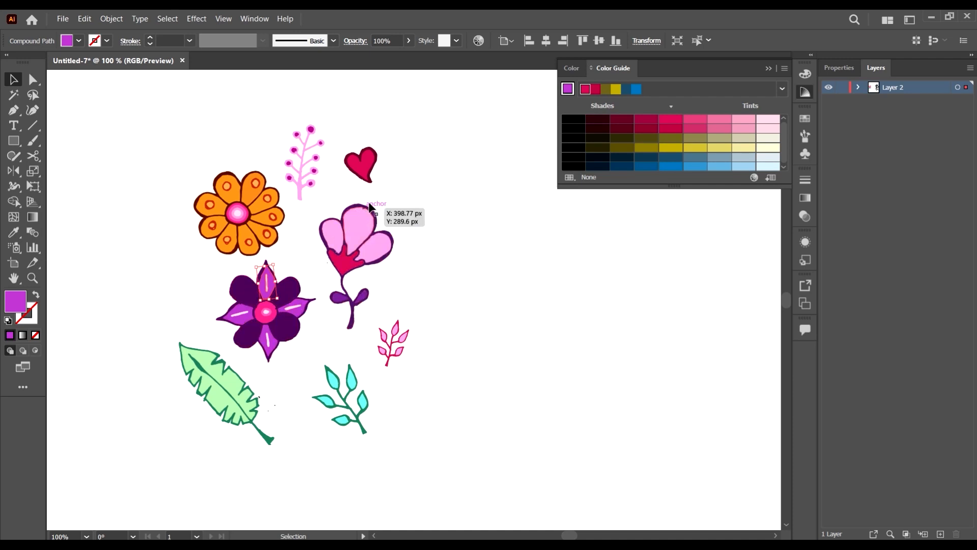
scroll(278, 306, down, 2)
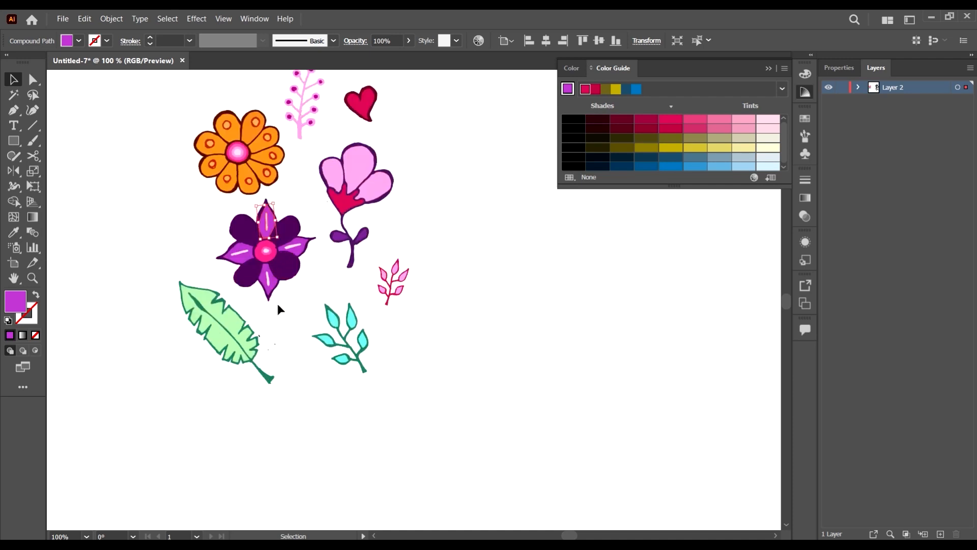
scroll(319, 236, up, 1)
scroll(322, 253, up, 3)
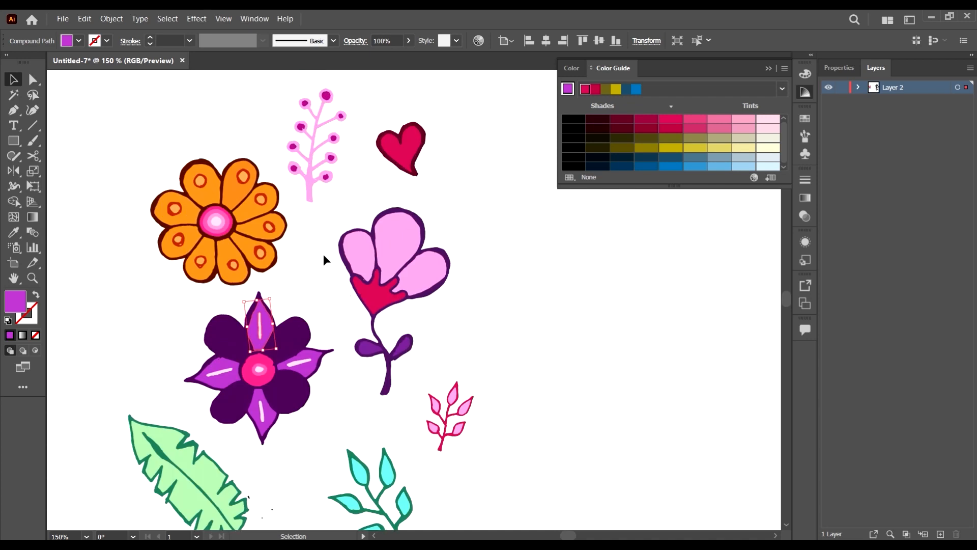
scroll(322, 254, down, 2)
scroll(323, 254, up, 1)
scroll(322, 257, right, 1)
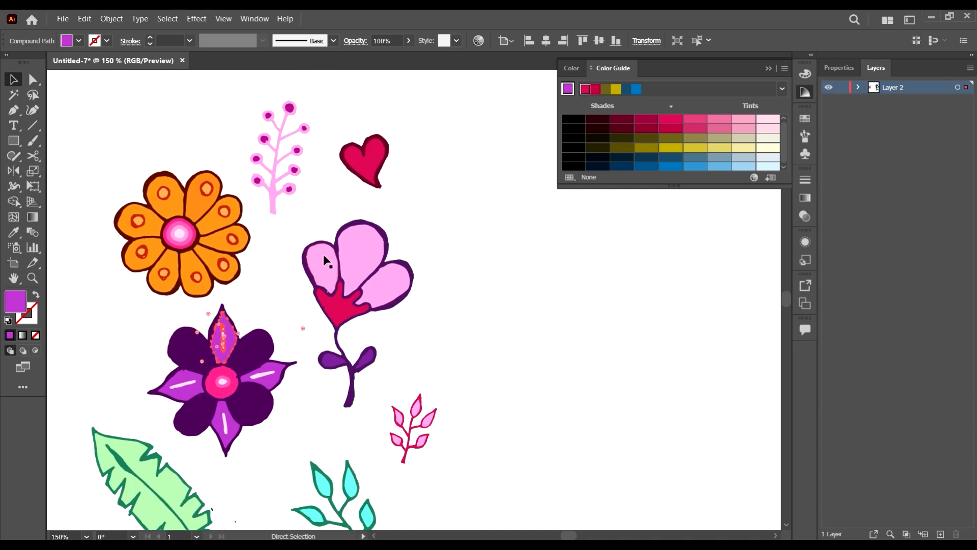
Step: Recolour the four dark rounded petals of the purple flower light blue
scroll(309, 270, down, 2)
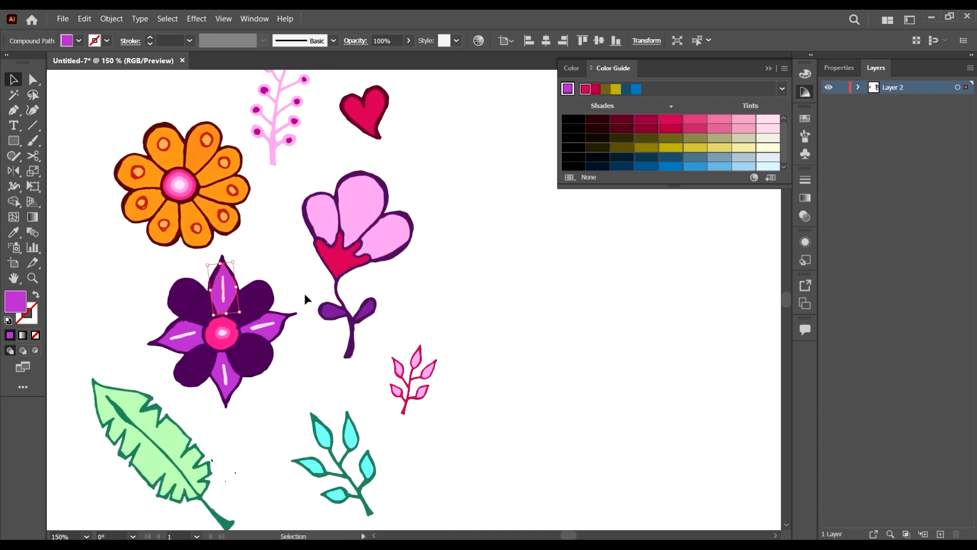
scroll(290, 300, left, 1)
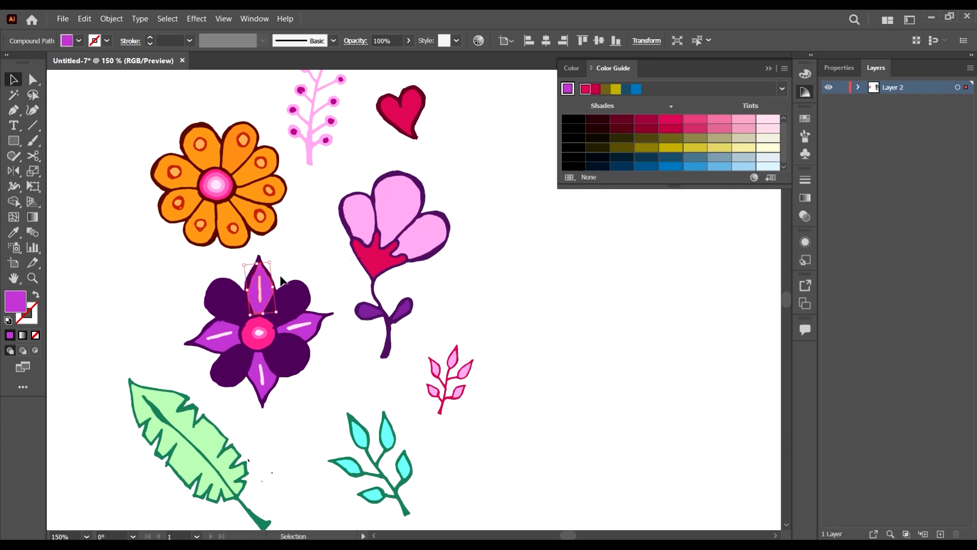
scroll(268, 279, up, 1)
scroll(268, 279, down, 2)
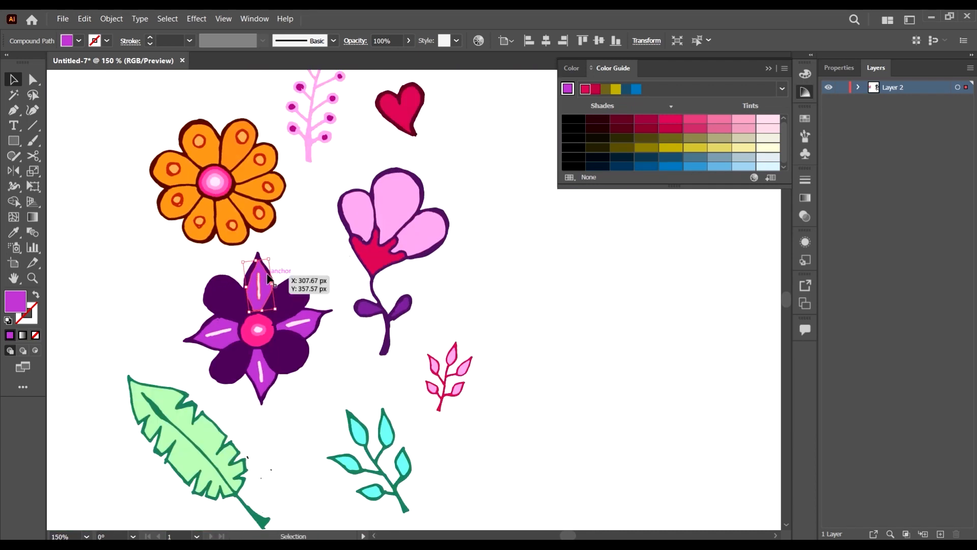
scroll(268, 278, up, 1)
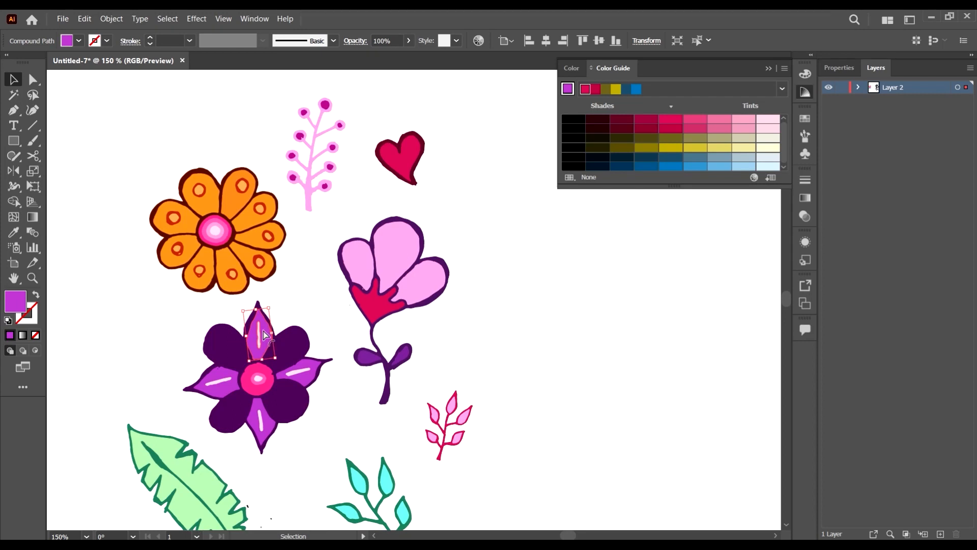
scroll(290, 341, left, 3)
click(325, 342)
scroll(328, 326, down, 4)
scroll(326, 307, up, 1)
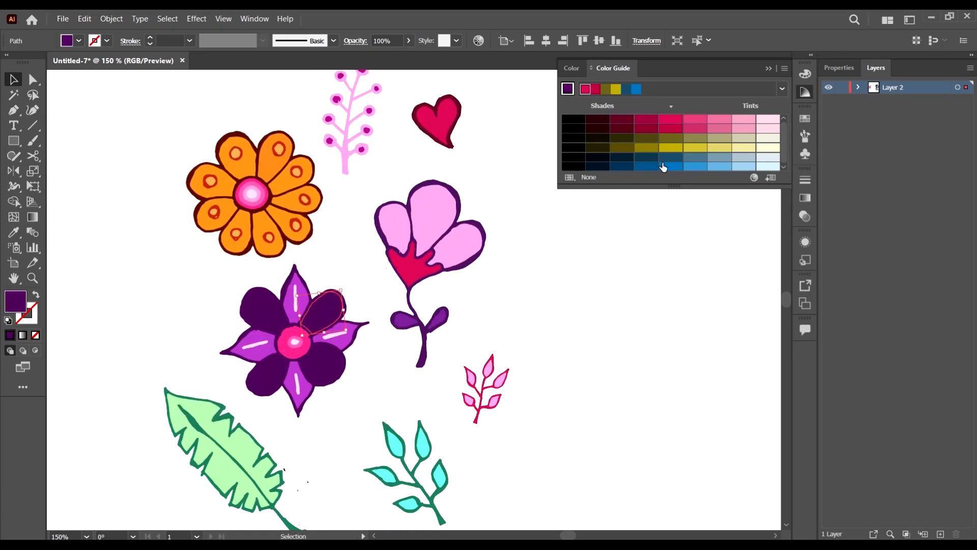
click(663, 167)
click(720, 165)
click(328, 356)
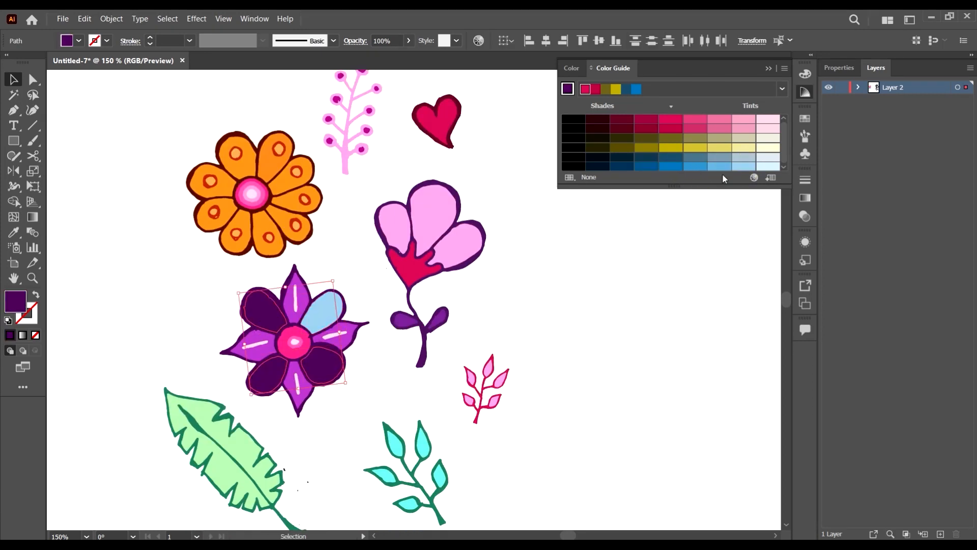
click(743, 167)
click(548, 276)
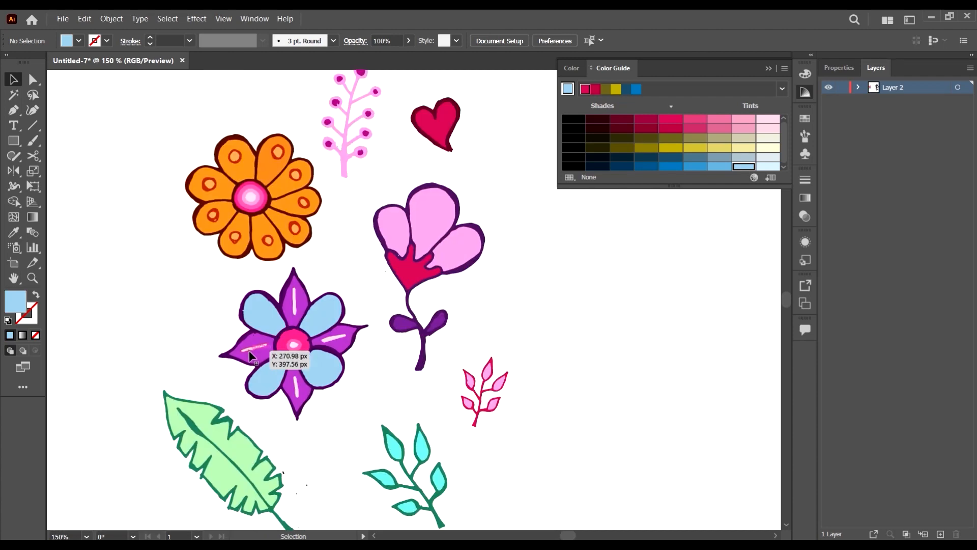
Step: Recolour the outer centre circle of the purple flower dark crimson
drag(249, 355, 250, 356)
click(374, 373)
click(293, 345)
click(647, 129)
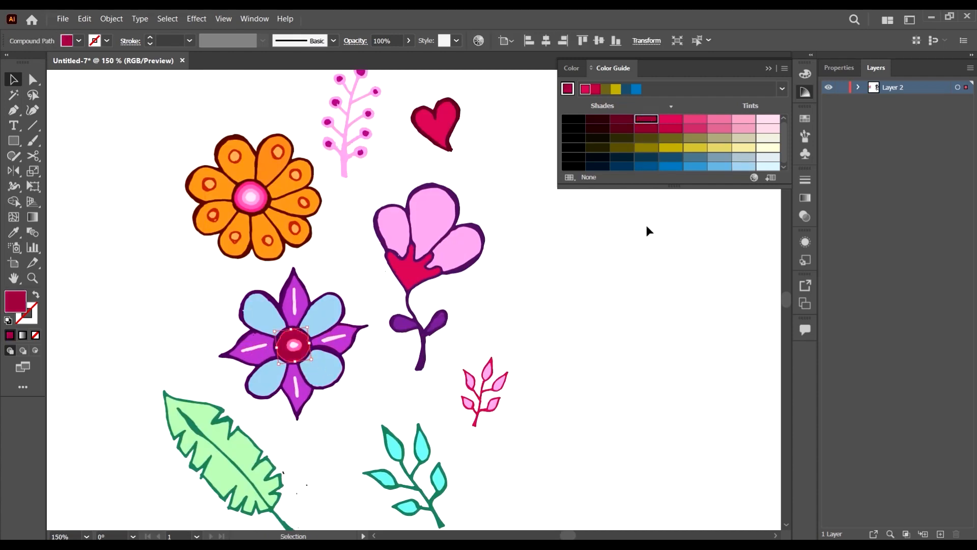
click(622, 125)
click(646, 118)
Step: Recolour the purple flower's four rounded petals with the light green sampled from the large leaf
scroll(598, 401, right, 2)
click(290, 367)
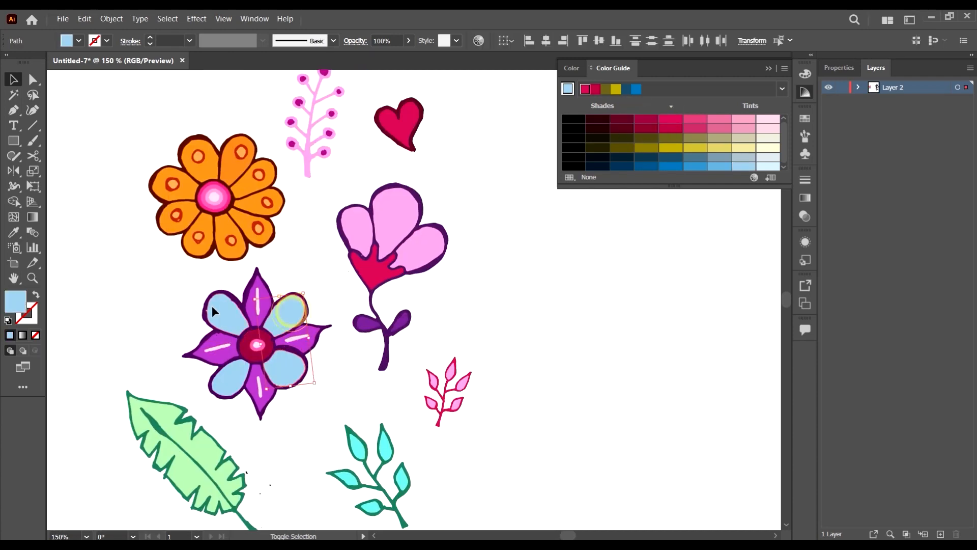
key(i)
click(220, 448)
key(v)
click(316, 420)
scroll(383, 312, down, 3)
scroll(462, 356, up, 2)
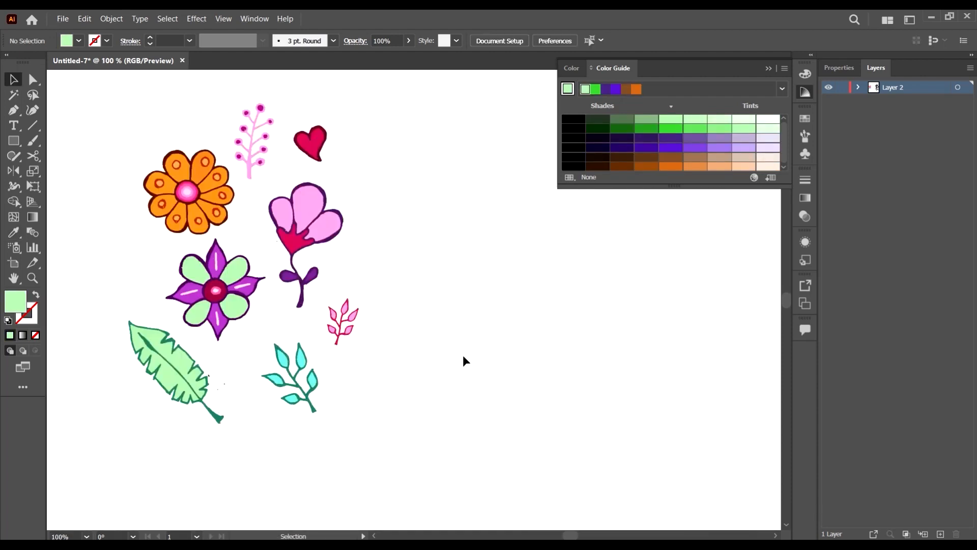
Step: Recolour the purple flower's upper and lower pointed petals with light pink sampled from the artwork
scroll(217, 253, up, 2)
click(218, 256)
scroll(327, 255, up, 5)
key(i)
click(342, 260)
key(v)
scroll(343, 260, down, 2)
click(498, 358)
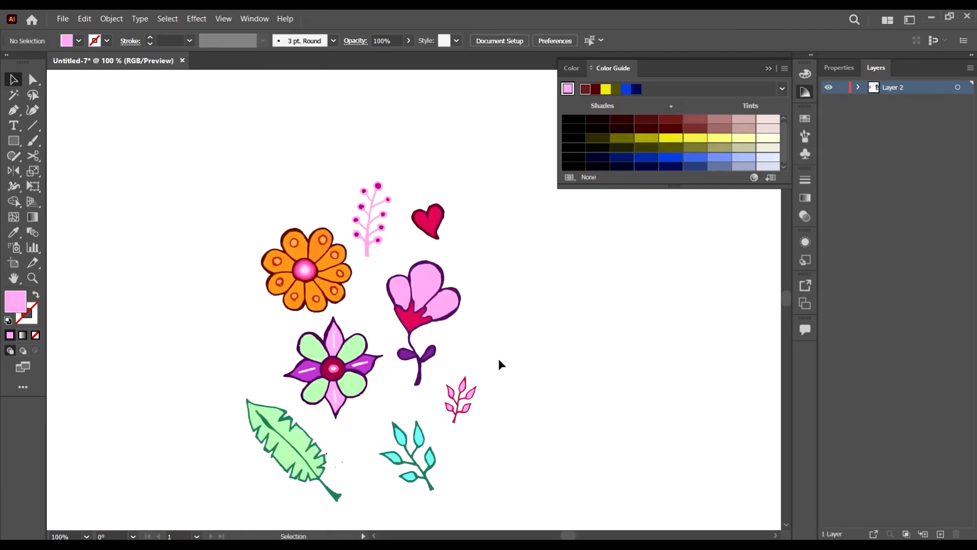
scroll(499, 358, up, 2)
scroll(237, 218, down, 2)
scroll(213, 206, up, 2)
click(245, 209)
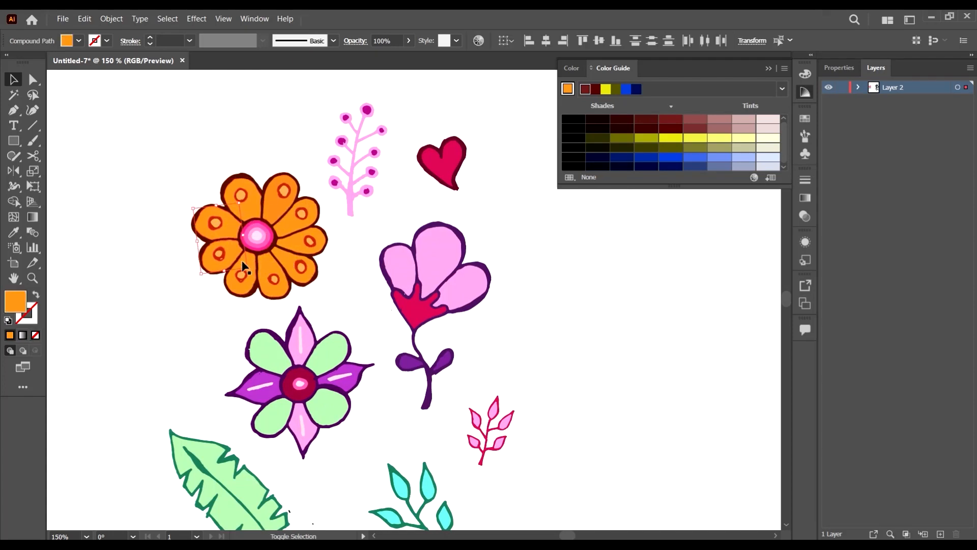
click(283, 220)
shift+click(276, 209)
key(ctrl+z)
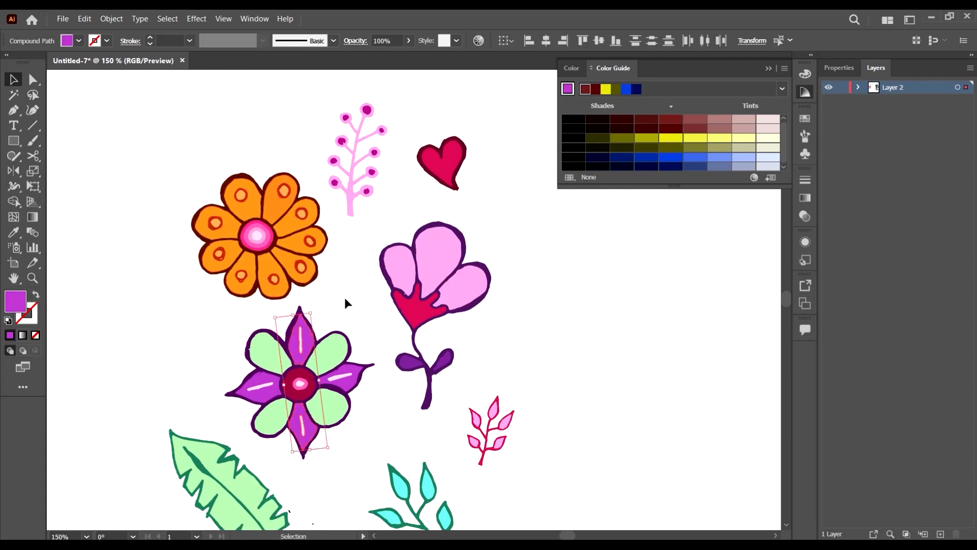
key(ctrl+shift+z)
click(344, 297)
scroll(288, 258, up, 2)
shift+click(287, 262)
click(395, 297)
click(33, 79)
click(33, 94)
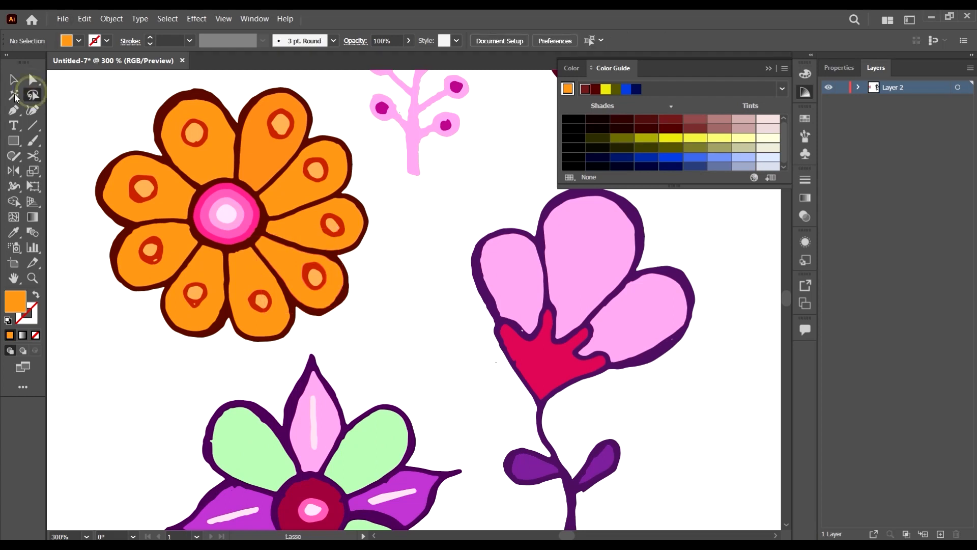
click(14, 94)
click(311, 260)
scroll(313, 265, down, 1)
click(14, 79)
drag(315, 218, 331, 230)
double_click(15, 302)
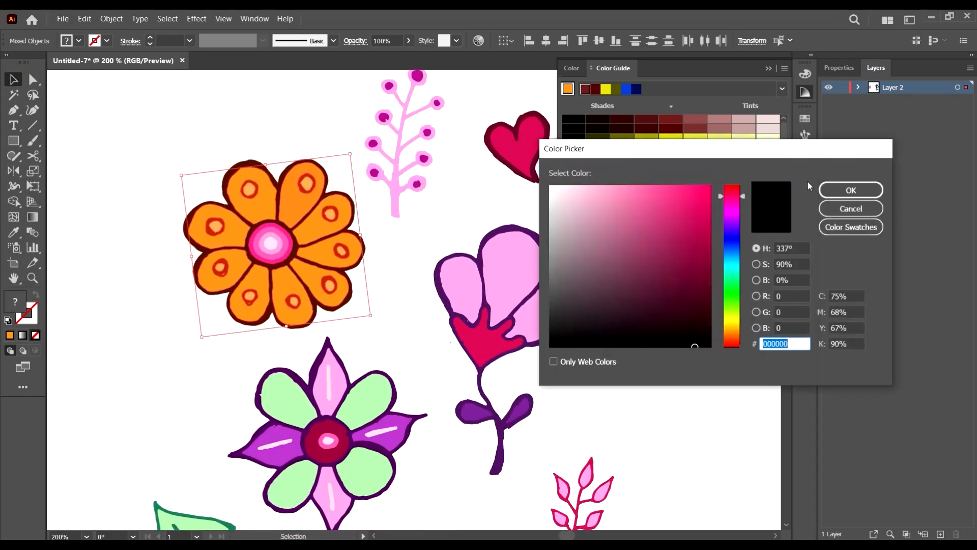
click(840, 206)
click(389, 274)
click(312, 283)
shift+click(255, 281)
shift+click(231, 232)
shift+click(331, 251)
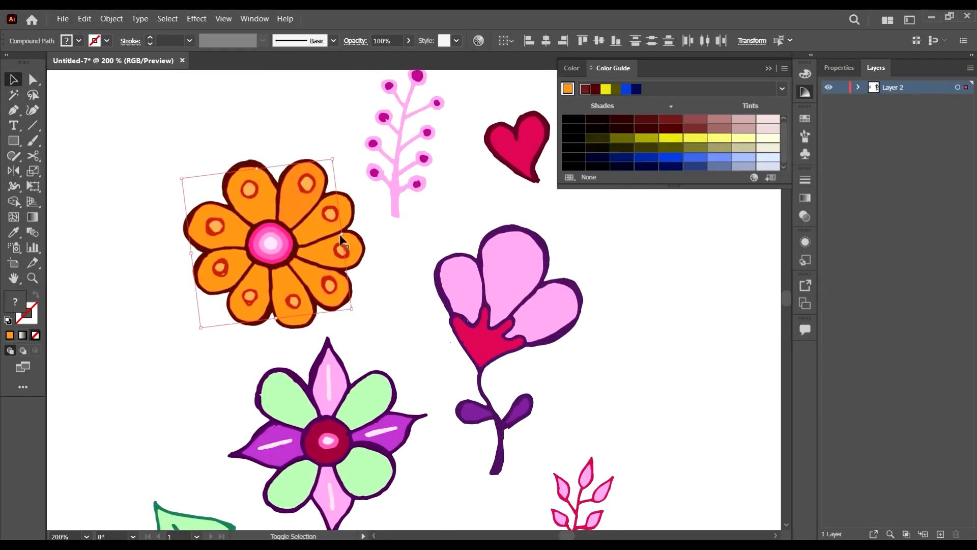
click(394, 342)
Step: Match the orange flower's odd petal to its neighbour's fill and recolour all of its petals golden yellow
click(299, 208)
key(i)
click(261, 203)
key(v)
shift+click(237, 225)
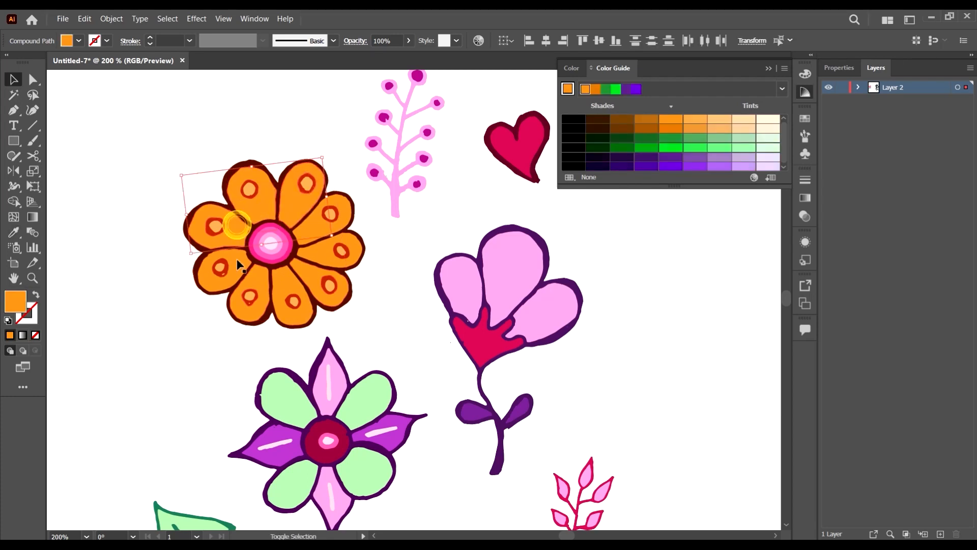
shift+click(252, 277)
shift+click(326, 254)
double_click(15, 301)
click(731, 327)
click(842, 194)
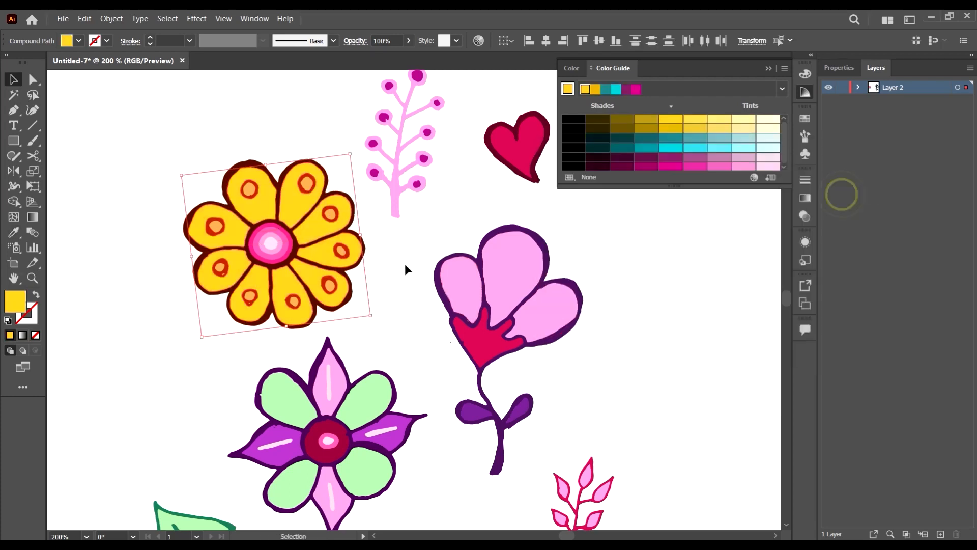
click(405, 264)
scroll(254, 250, down, 3)
scroll(285, 285, up, 4)
scroll(331, 218, down, 3)
scroll(407, 312, up, 1)
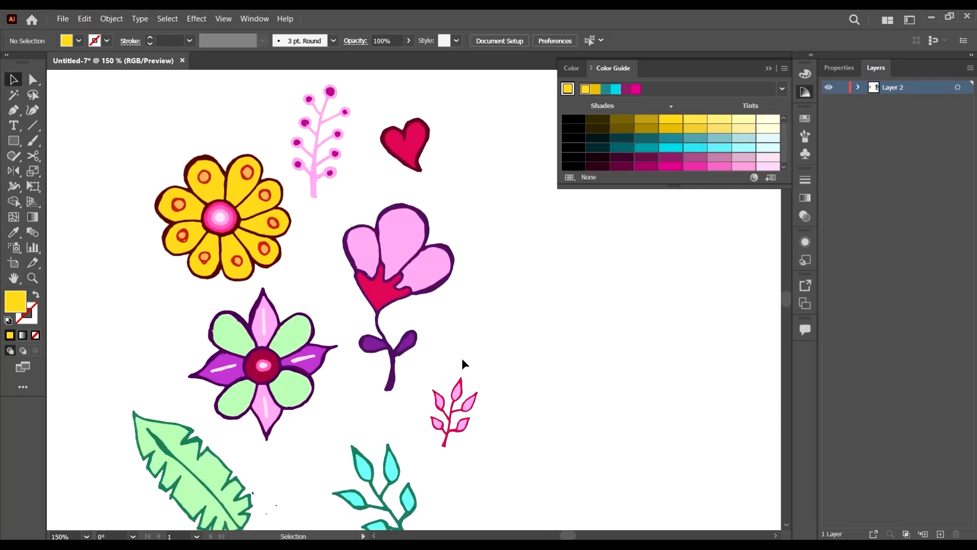
click(391, 369)
click(649, 138)
click(670, 138)
key(ctrl+z)
key(ctrl+z)
click(546, 320)
Step: Recolour the red base beneath the pink flower's petals bright cyan
click(385, 291)
scroll(424, 274, down, 1)
click(676, 148)
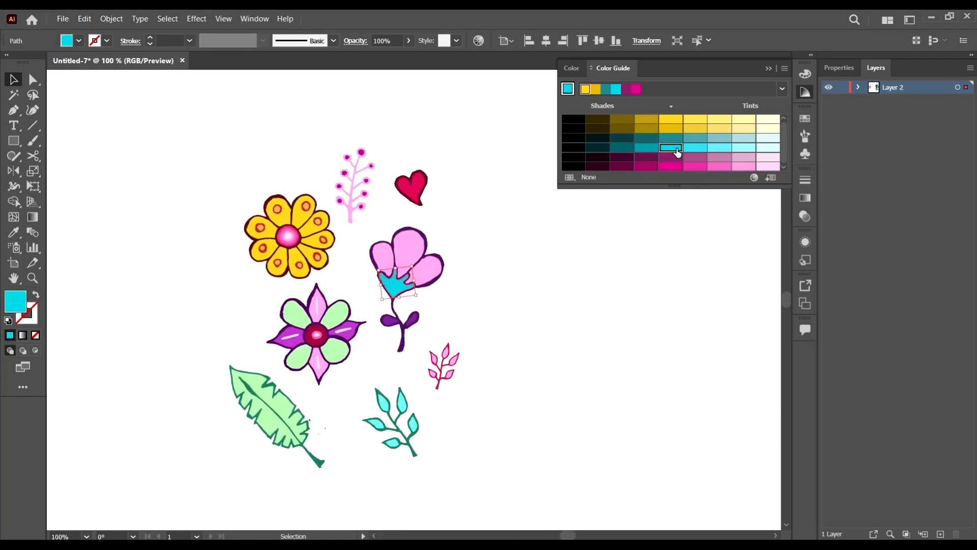
click(650, 149)
key(ctrl+z)
click(595, 305)
Step: Try magenta, light cyan and other sampled colours on the four rounded green petals, and return them to the leaf's light green
scroll(458, 290, down, 2)
click(337, 302)
shift+click(338, 268)
shift+click(300, 267)
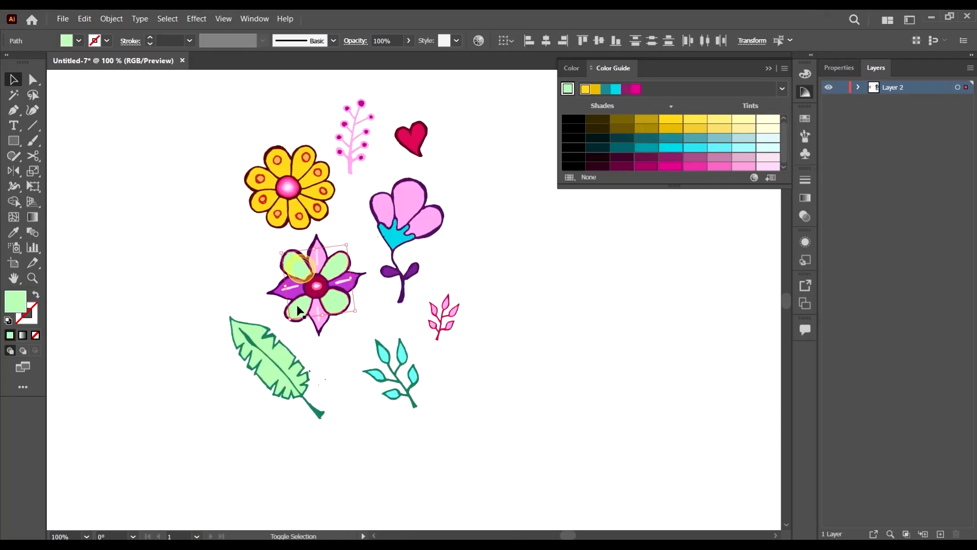
scroll(387, 298, up, 1)
key(i)
click(363, 126)
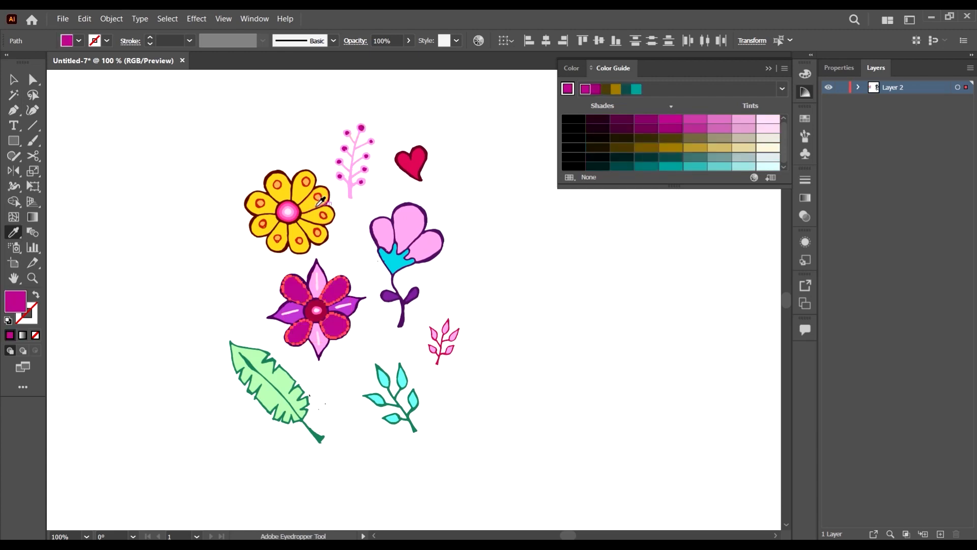
click(321, 200)
click(277, 389)
click(405, 377)
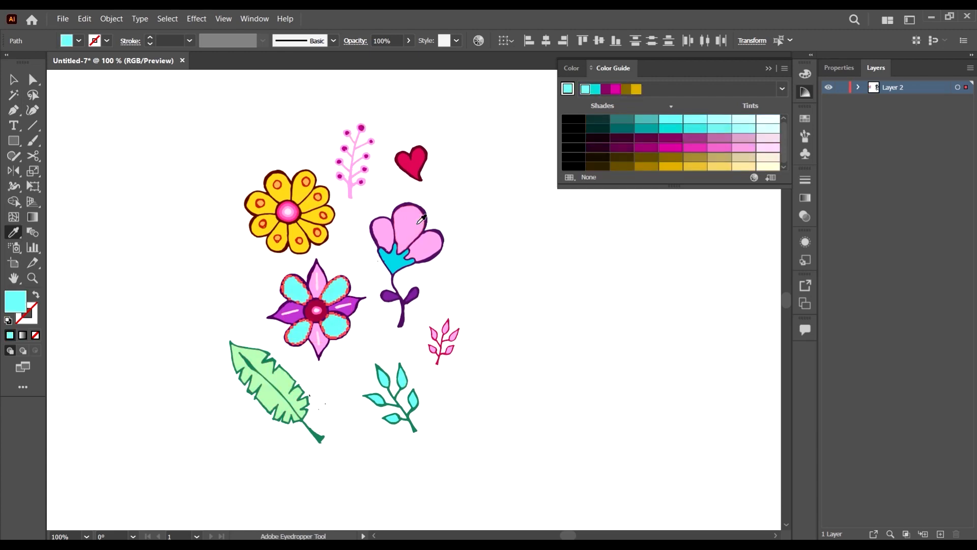
click(411, 163)
click(290, 387)
key(v)
click(122, 187)
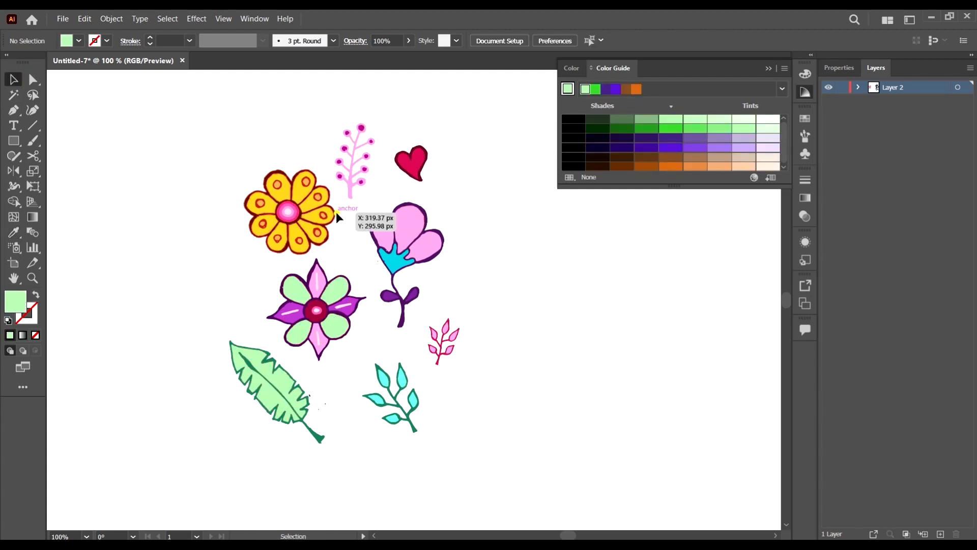
click(336, 213)
key(i)
click(396, 262)
key(v)
click(468, 309)
key(ctrl+z)
click(469, 309)
Step: Recolour the outline of the red heart light pink
drag(446, 192, 421, 229)
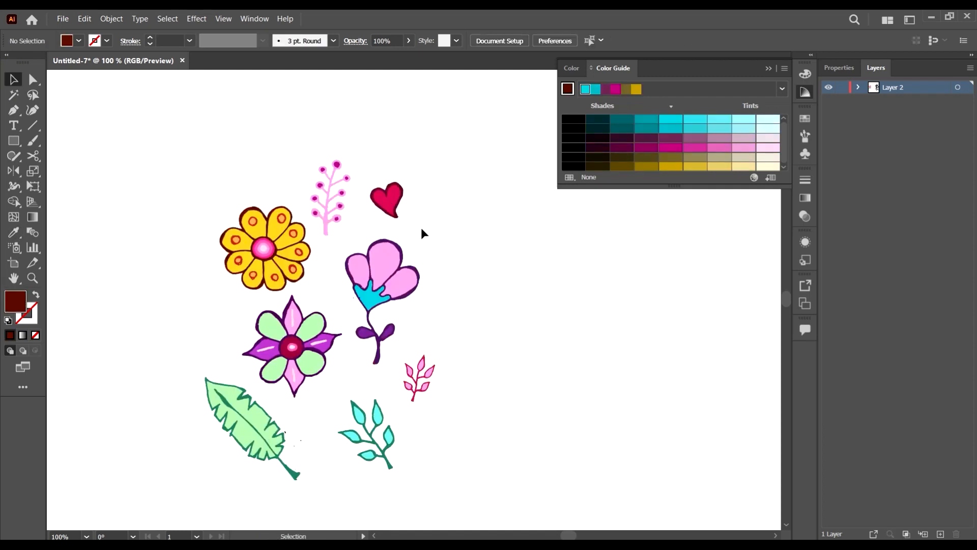
click(387, 200)
click(671, 147)
click(719, 119)
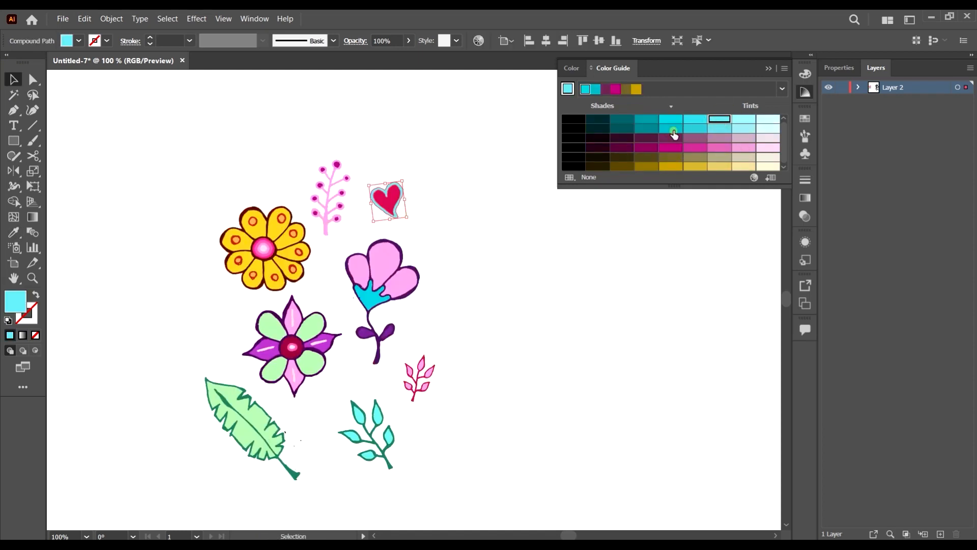
click(768, 138)
click(604, 276)
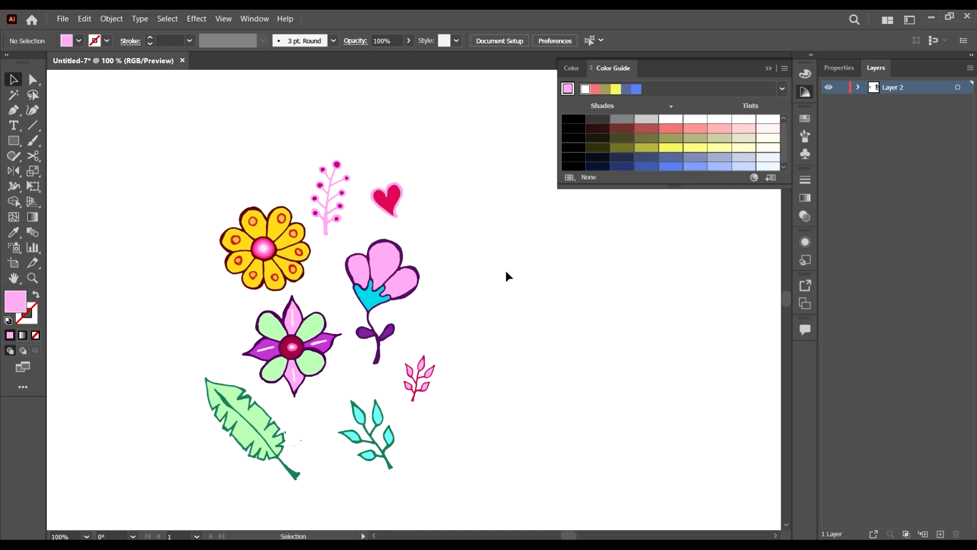
click(337, 335)
key(i)
click(339, 219)
key(v)
click(514, 286)
key(ctrl+z)
click(548, 301)
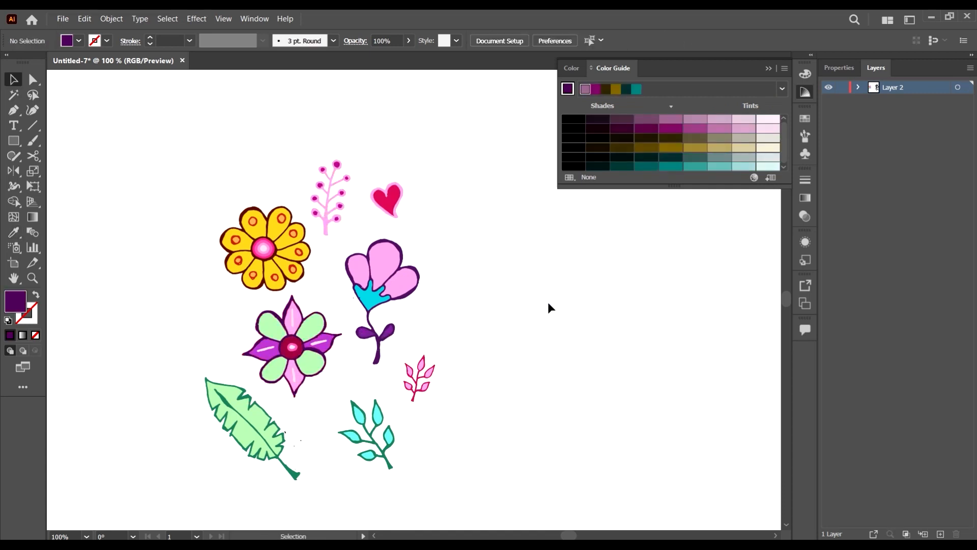
Step: Recolour the inner dots on the yellow flower's petals with light pink sampled from the berry sprig
scroll(270, 224, up, 4)
scroll(321, 237, down, 1)
click(319, 214)
shift+click(355, 260)
shift+click(371, 313)
shift+click(354, 365)
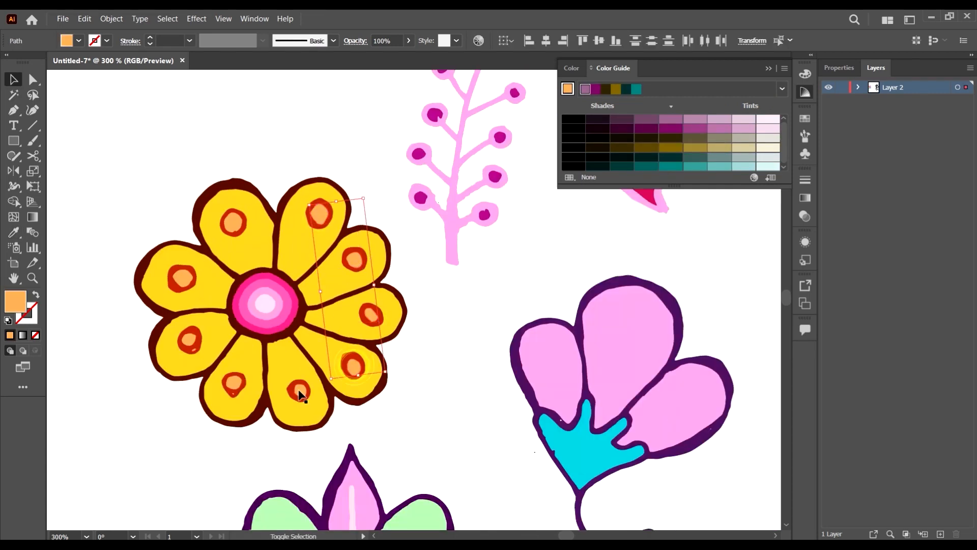
shift+click(300, 390)
shift+click(234, 382)
shift+click(188, 340)
shift+click(182, 278)
shift+click(233, 223)
key(i)
click(455, 209)
key(v)
click(433, 272)
Step: Recolour the five cyan leaf fills of the green-outlined branch pale teal
scroll(407, 269, down, 3)
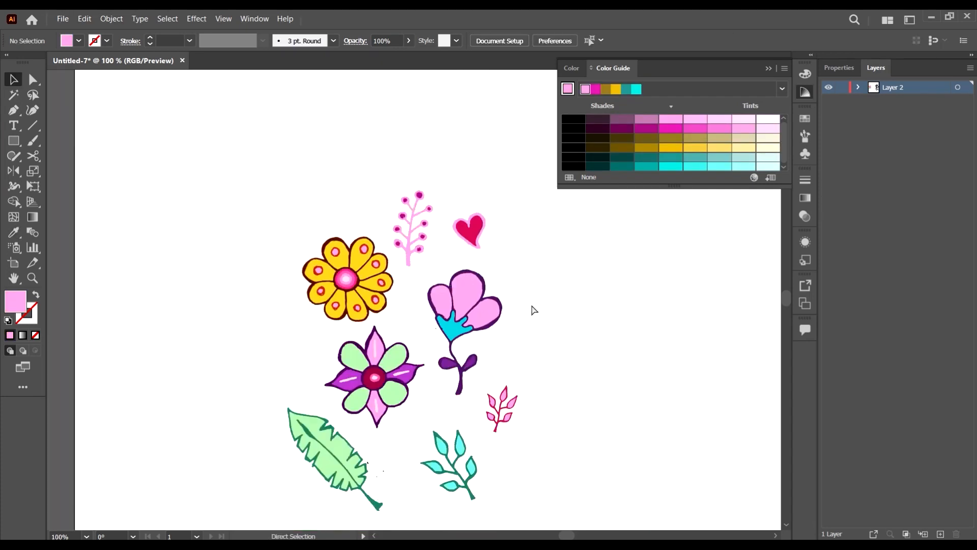
scroll(474, 427, down, 2)
scroll(432, 458, up, 5)
click(412, 402)
shift+click(382, 343)
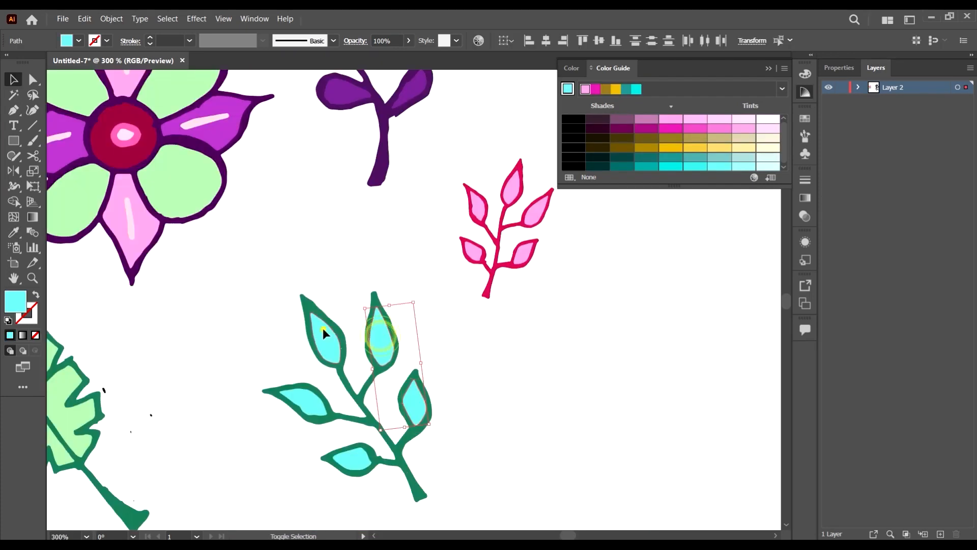
shift+click(325, 334)
shift+click(304, 404)
shift+click(351, 460)
scroll(399, 344, down, 2)
scroll(421, 324, down, 1)
click(747, 157)
click(619, 311)
Step: Recolour the stem and leaf outlines of the pale teal branch dark plum
click(423, 444)
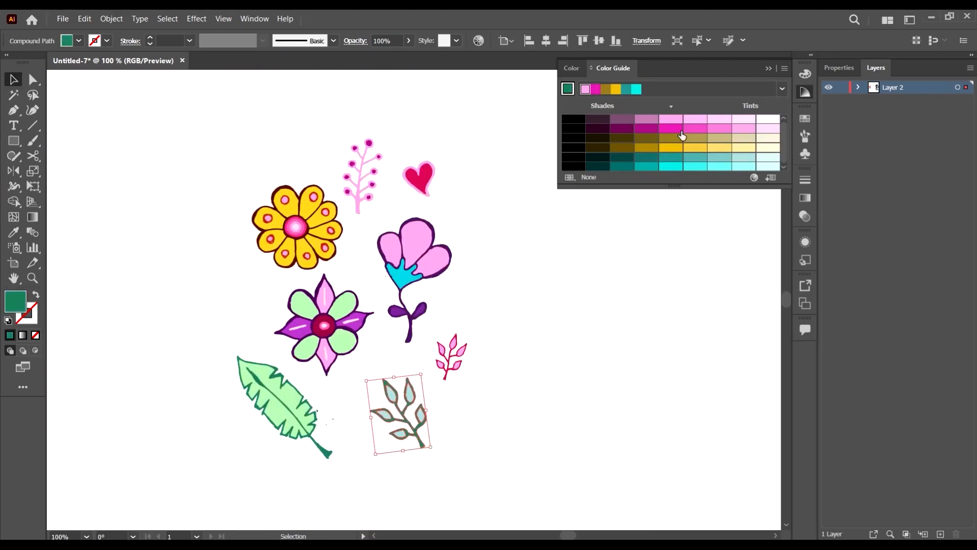
click(646, 149)
click(622, 128)
click(618, 306)
Step: Recolour two leaf fills of the plum-outlined branch with yellow sampled from the yellow flower's petals
scroll(618, 307, up, 1)
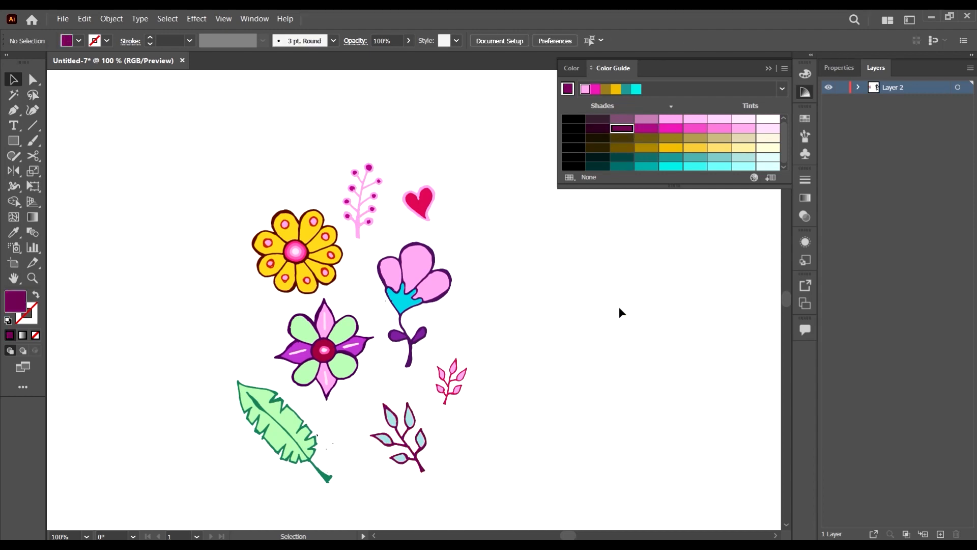
click(383, 439)
shift+click(409, 419)
key(i)
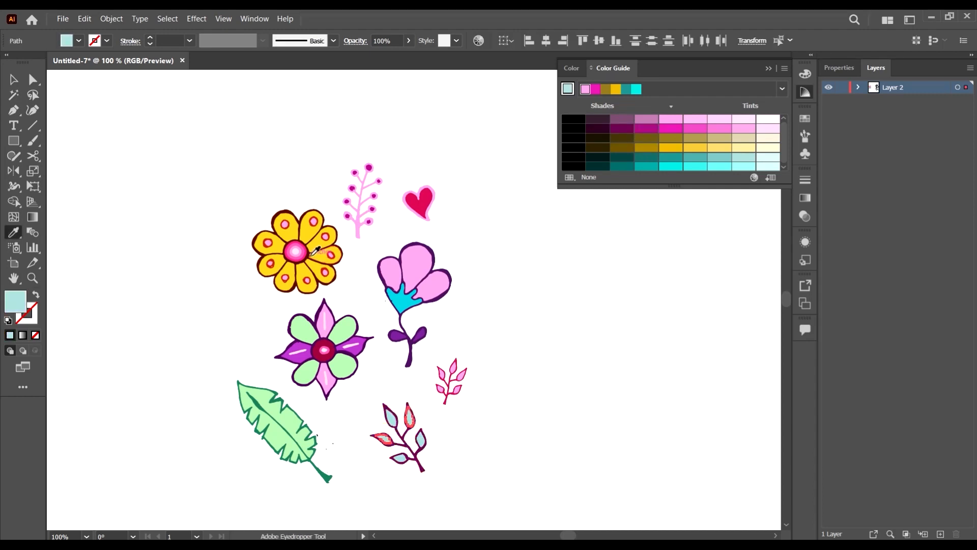
click(319, 255)
key(v)
click(584, 357)
click(402, 458)
click(487, 447)
Step: Recolour the right leaf on the blue-cupped pink flower's stem with a sampled light pink
scroll(421, 332, up, 1)
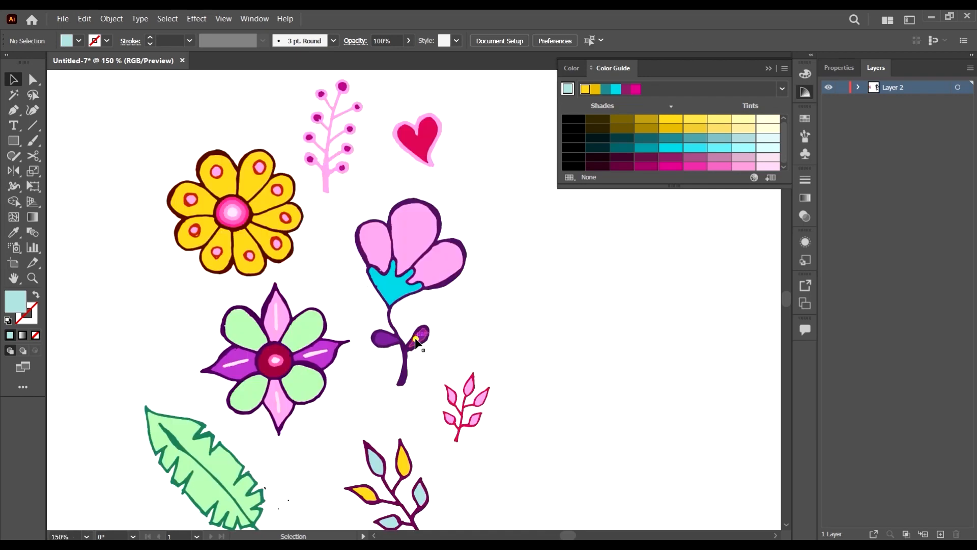
click(420, 335)
scroll(421, 335, down, 1)
key(i)
click(315, 322)
click(479, 362)
key(v)
click(538, 359)
scroll(538, 359, down, 1)
scroll(459, 330, up, 1)
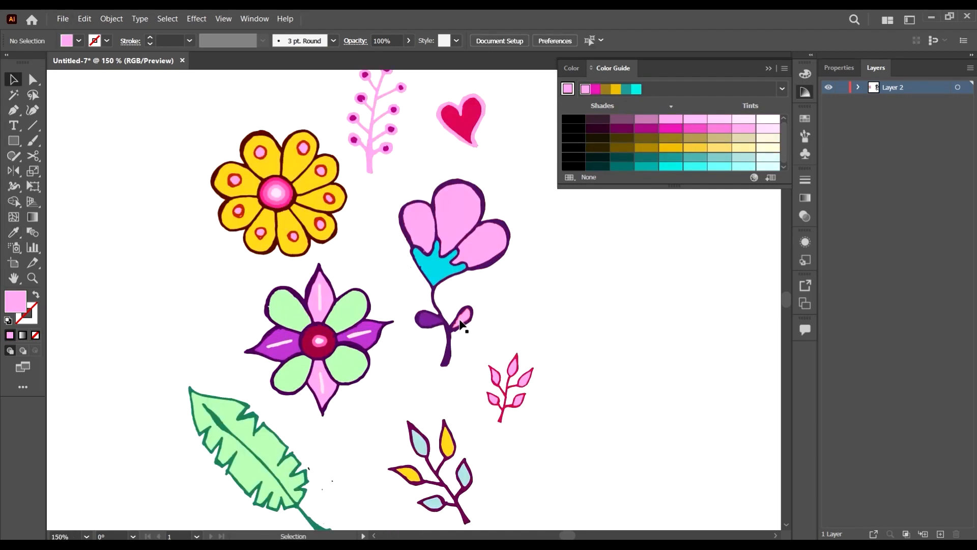
Step: Recolour the right stem leaf of the blue-cupped pink flower with yellow sampled from the plum branch's leaf
click(461, 318)
key(i)
click(446, 442)
key(v)
scroll(284, 365, down, 2)
scroll(280, 374, up, 4)
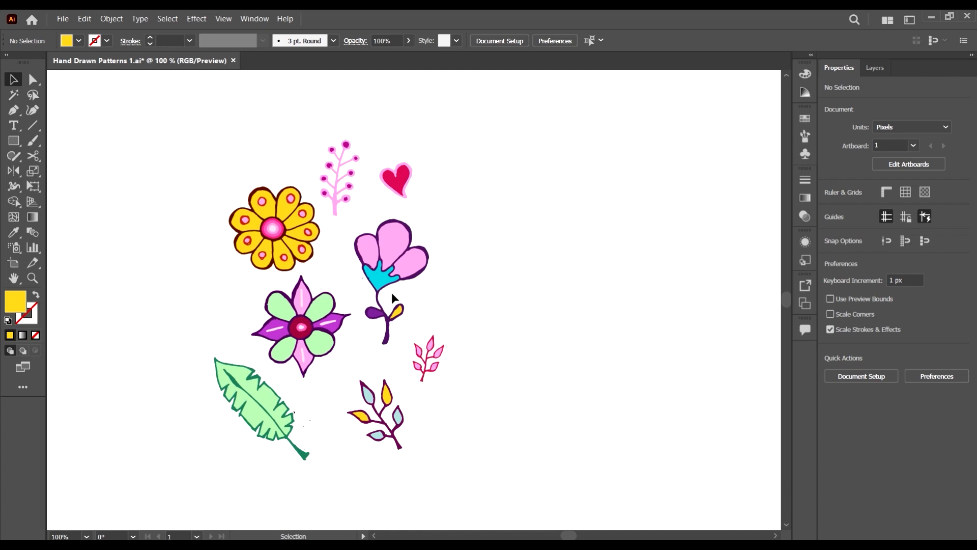
Step: Place a duplicate of all the coloured artwork on the empty pasteboard beside the artboard's left edge
scroll(395, 293, down, 2)
key(ctrl+a)
key(ctrl+minus)
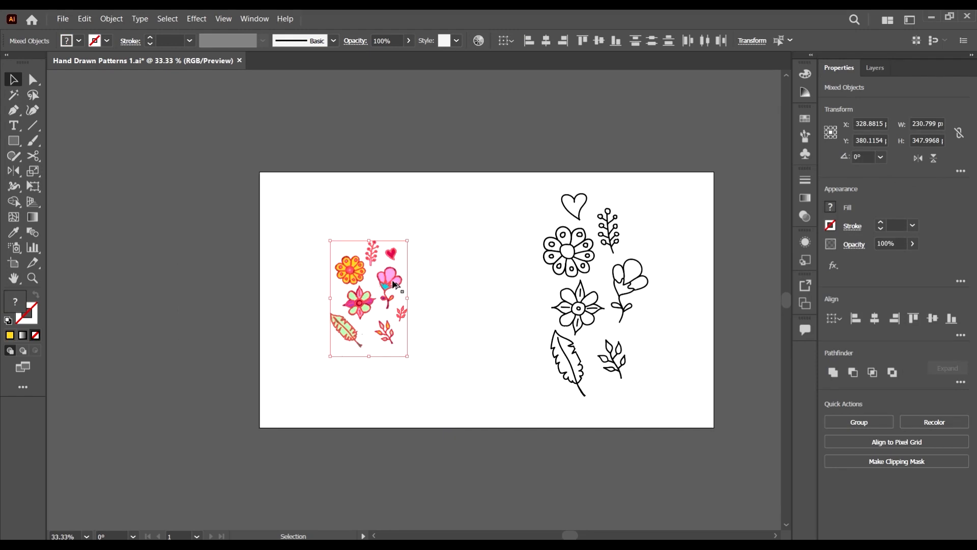
drag(396, 283, 204, 385)
scroll(509, 366, right, 11)
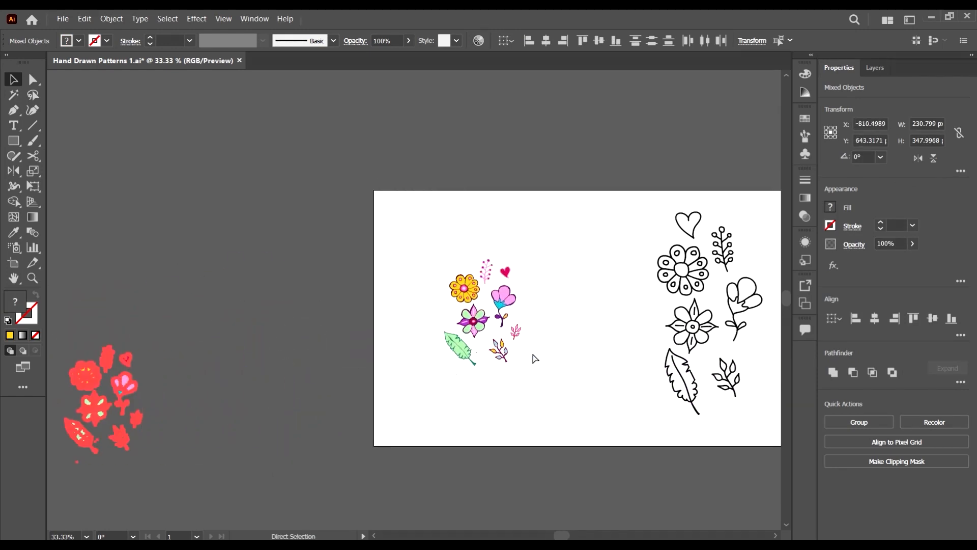
scroll(183, 386, left, 5)
scroll(192, 391, left, 2)
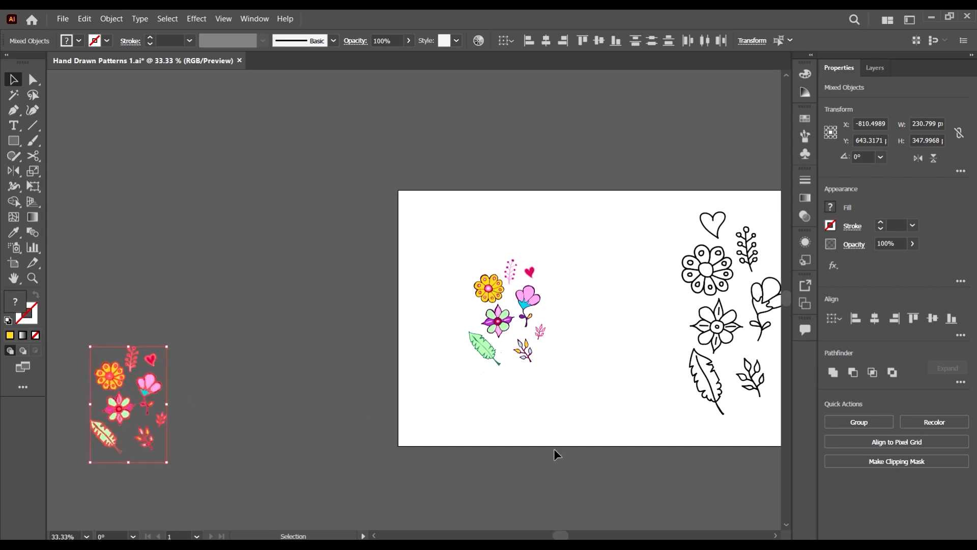
scroll(578, 316, right, 4)
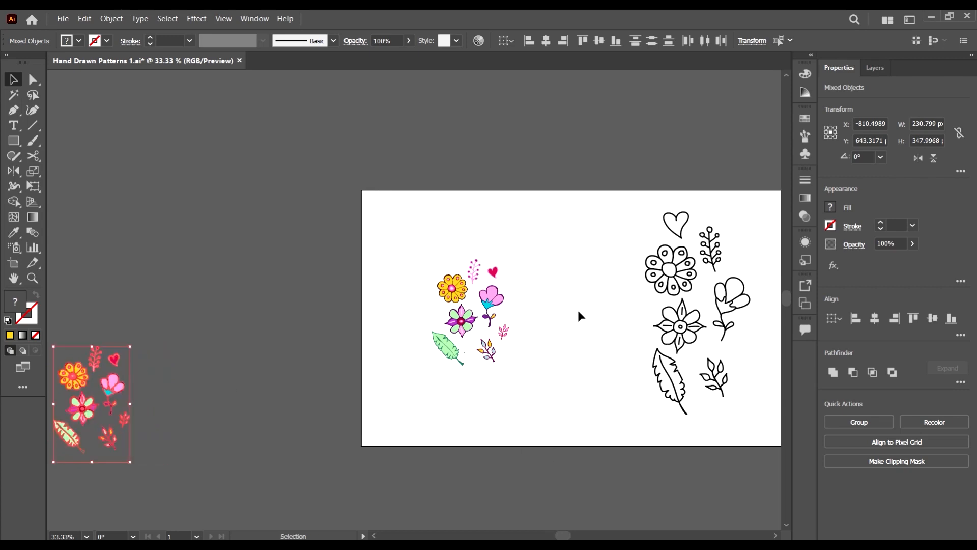
Step: Enlarge the coloured artwork on the artboard to about 442 × 667 px
scroll(578, 315, up, 3)
scroll(305, 248, left, 6)
scroll(237, 248, down, 3)
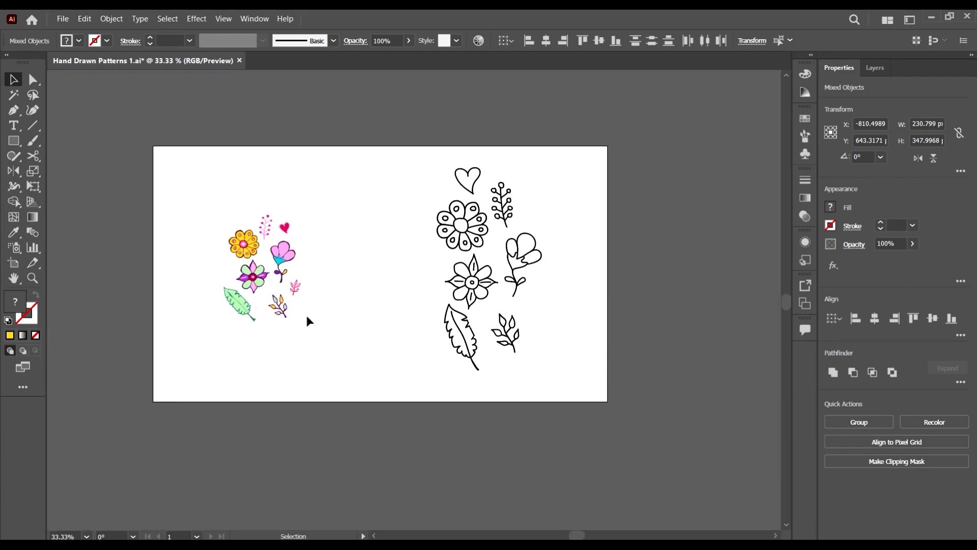
drag(327, 358, 207, 149)
drag(300, 330, 335, 382)
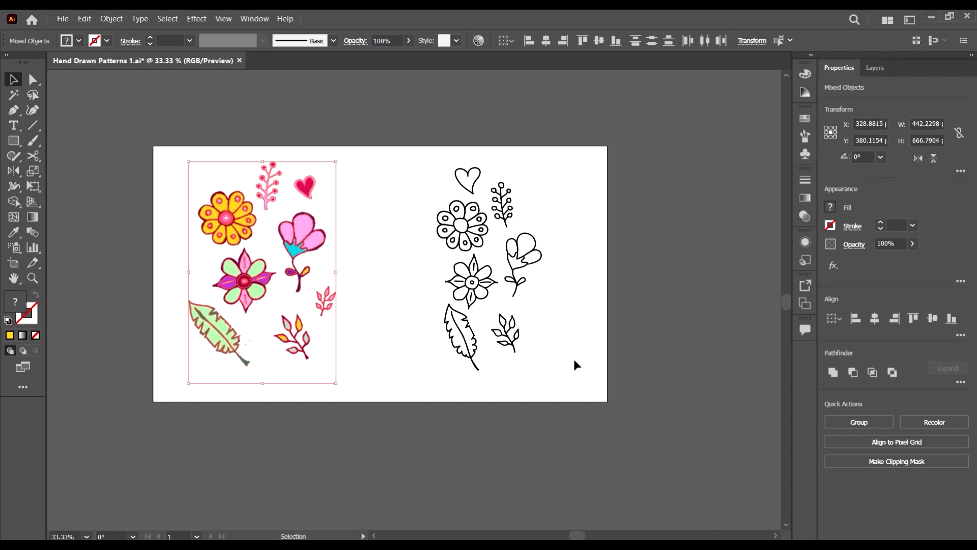
click(572, 302)
Step: Try to colour the unexpanded black heart outline with light pink sampled from the coloured heart's outline
scroll(437, 156, up, 2)
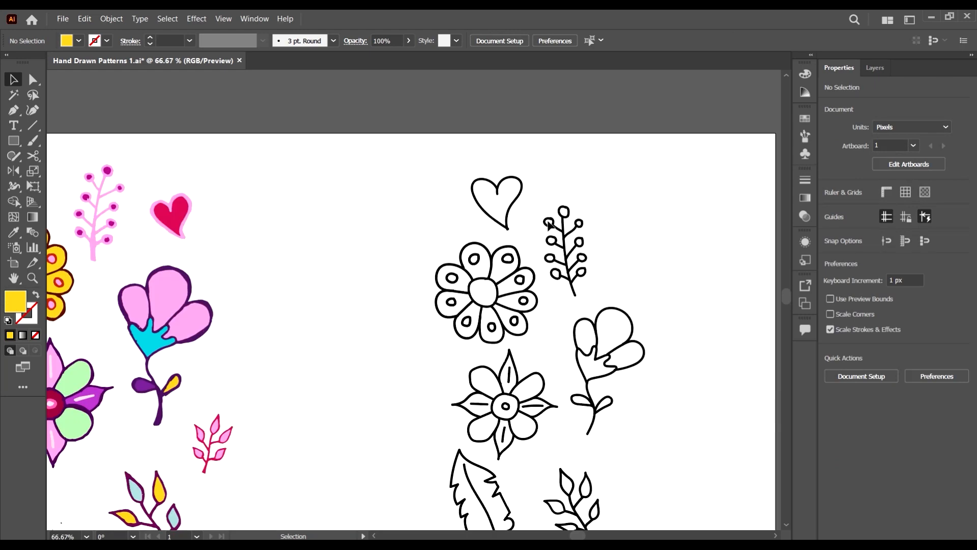
scroll(422, 201, right, 2)
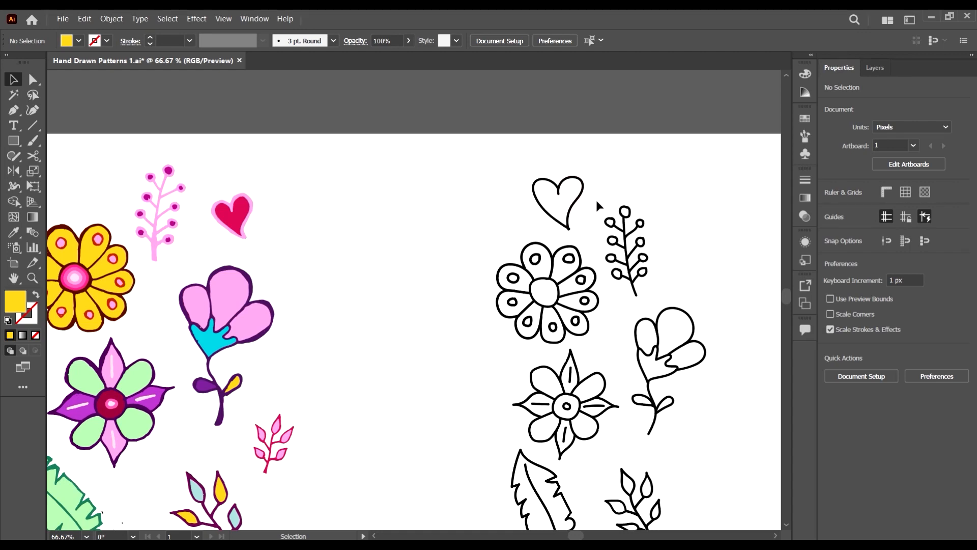
click(546, 173)
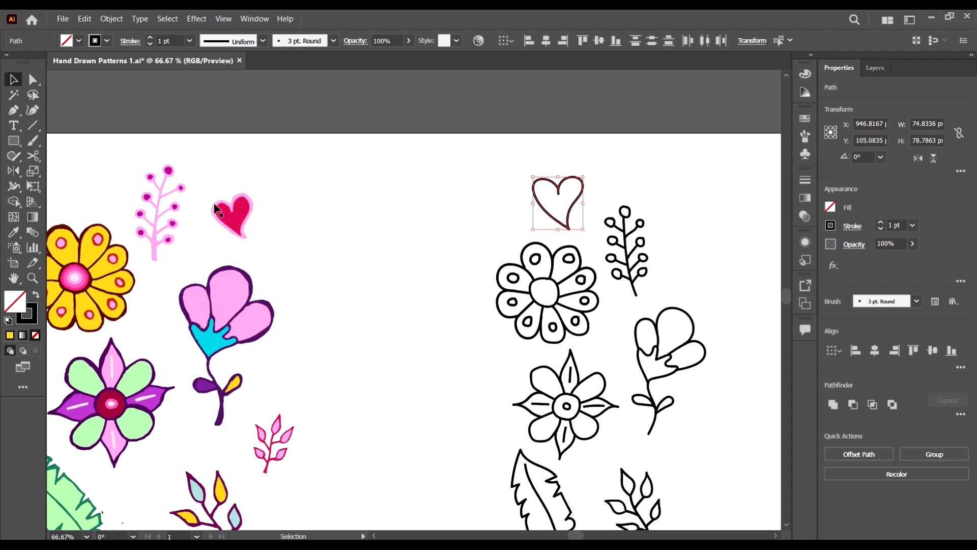
click(657, 158)
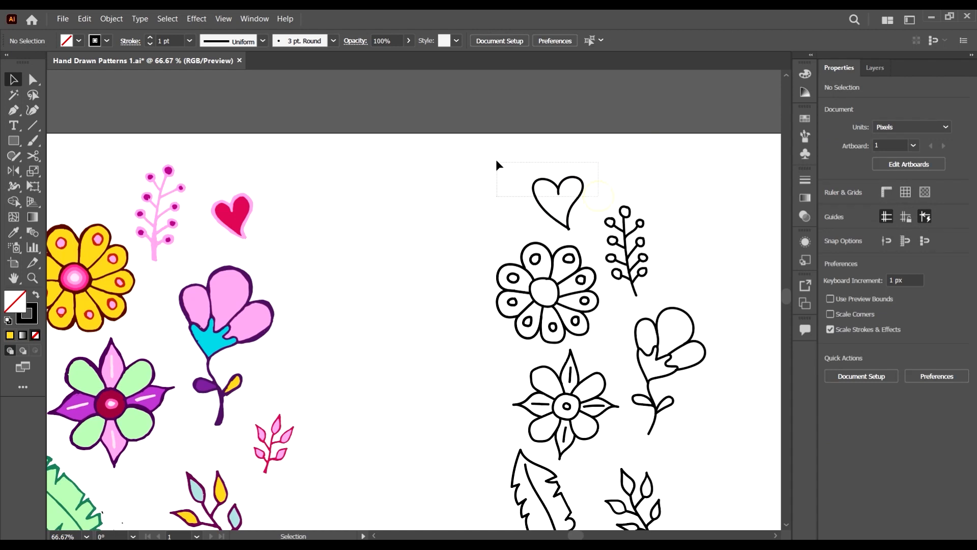
drag(598, 196, 497, 164)
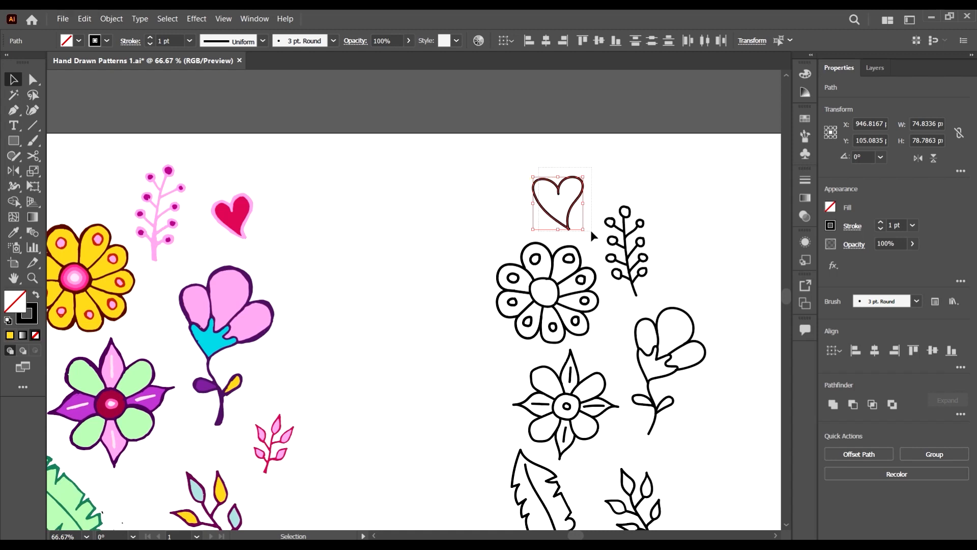
key(i)
click(251, 198)
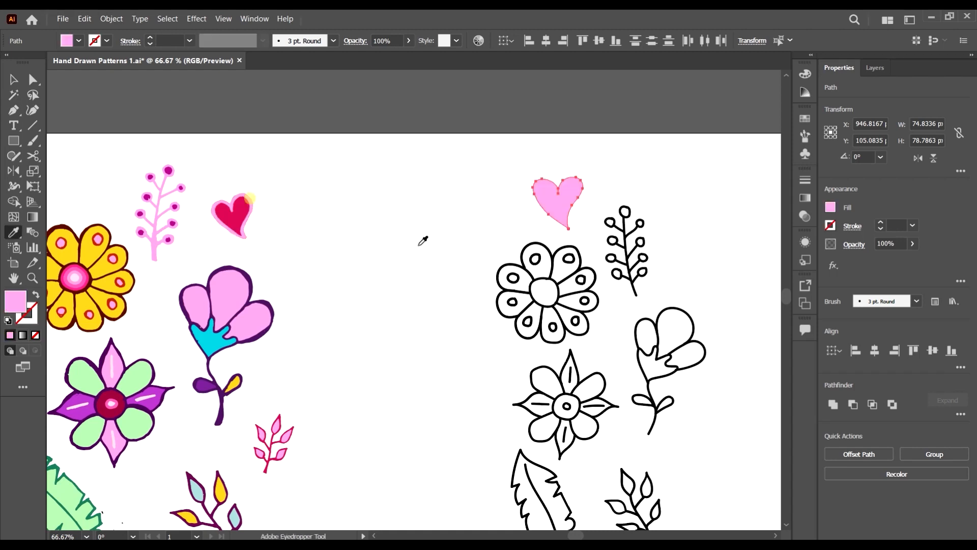
click(14, 80)
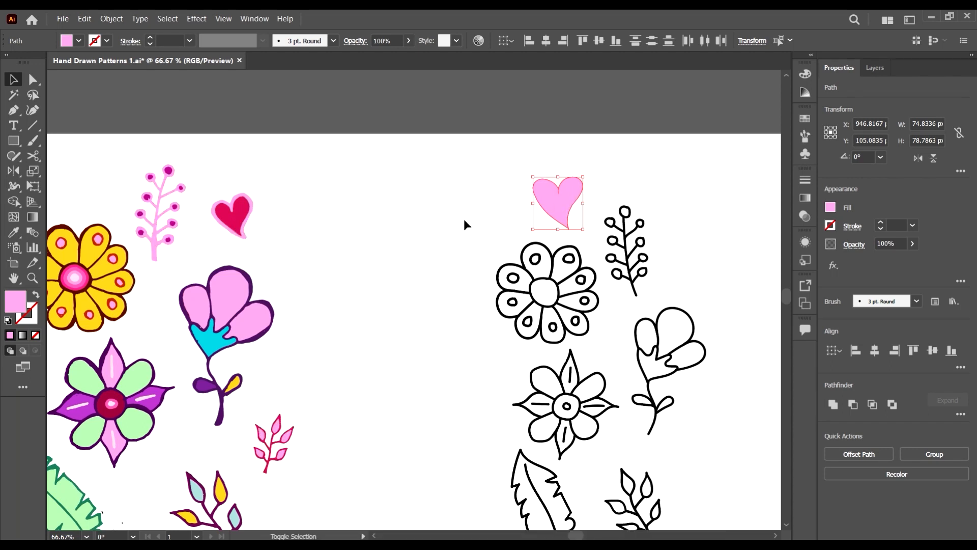
key(Delete)
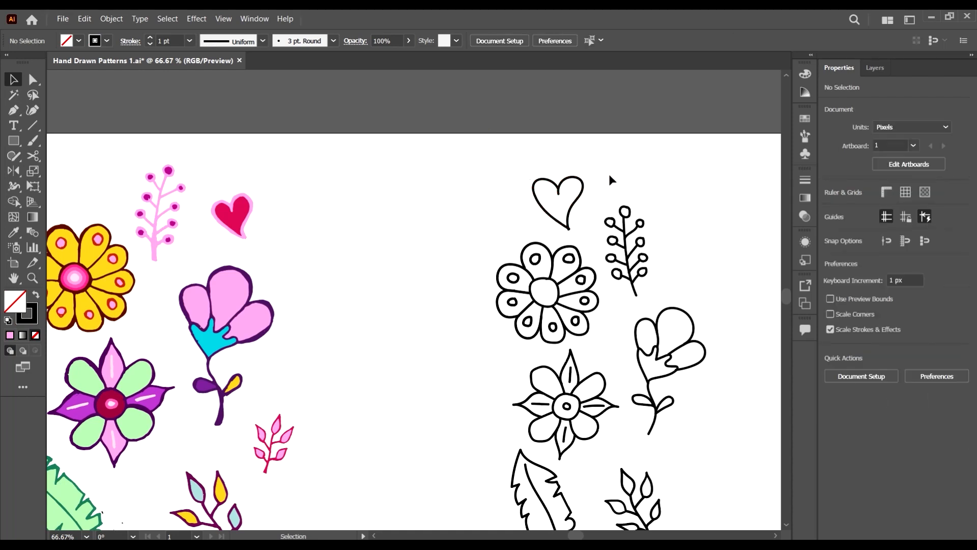
Step: Expand the appearance of the black heart's brush-stroked paths into filled shapes
scroll(556, 193, up, 3)
scroll(569, 214, down, 3)
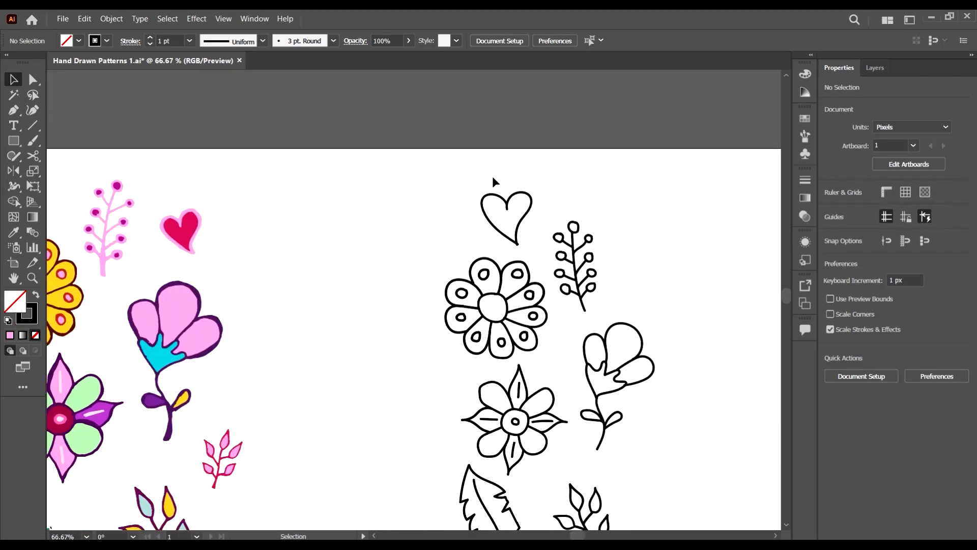
scroll(500, 267, up, 4)
drag(501, 331, 218, 94)
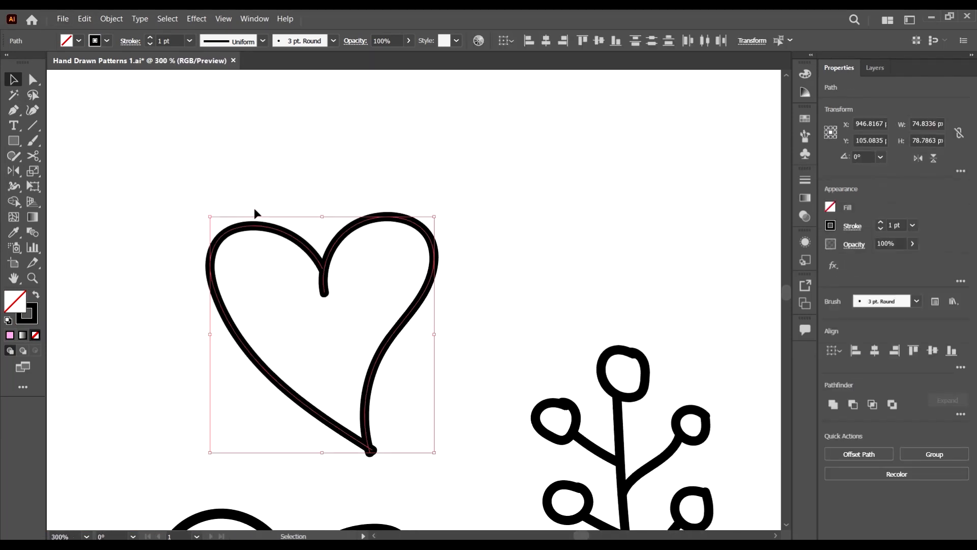
click(112, 18)
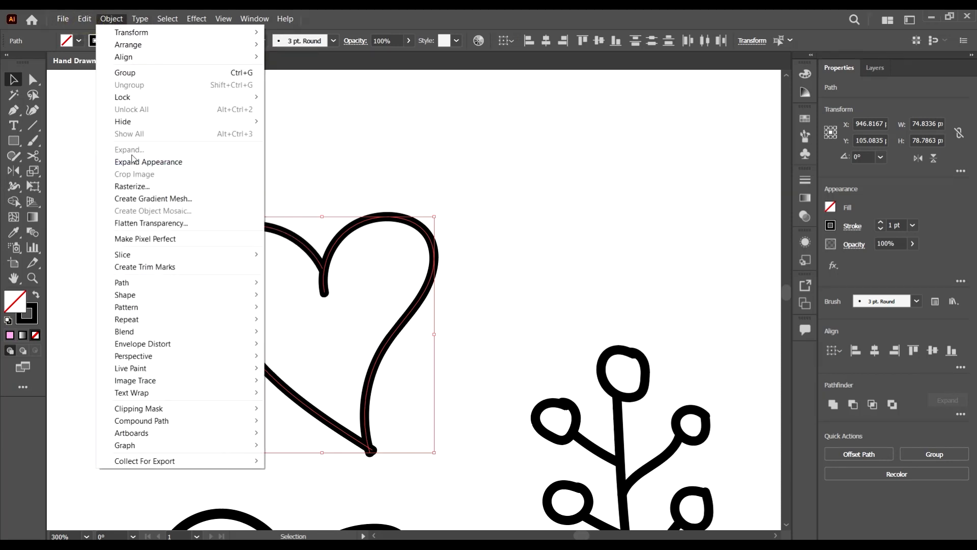
click(152, 162)
click(471, 267)
Step: Unite the two expanded halves of the black heart outline into a single shape
scroll(509, 295, down, 5)
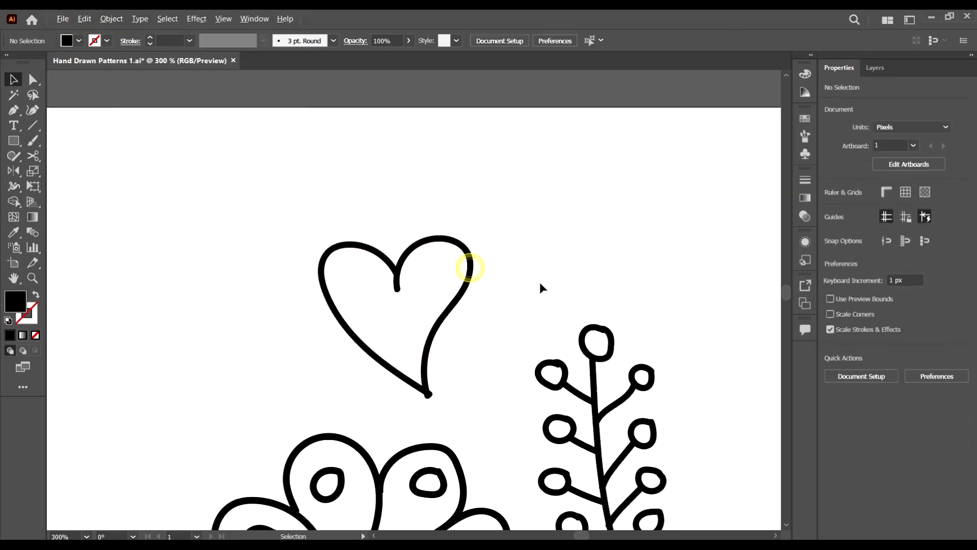
scroll(483, 305, up, 4)
click(475, 284)
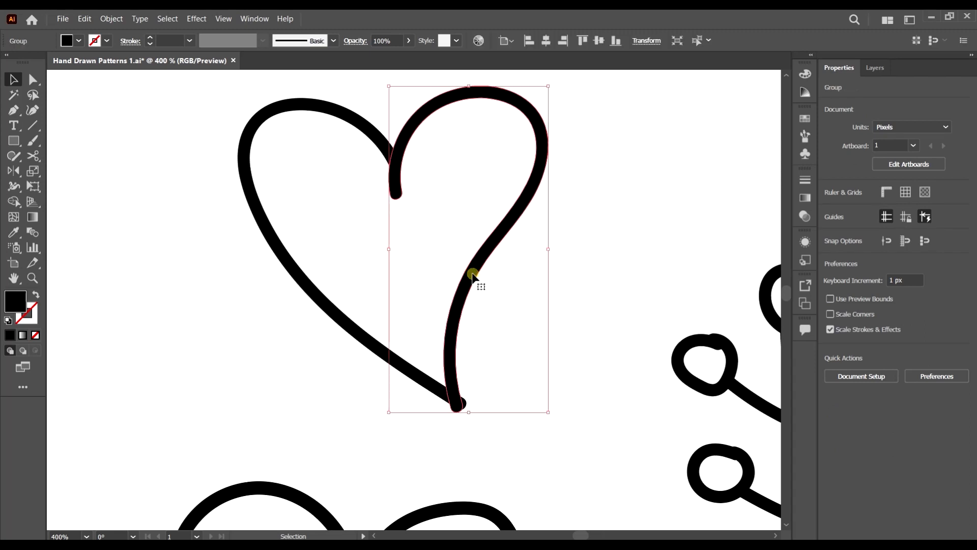
scroll(432, 244, up, 2)
scroll(457, 186, down, 3)
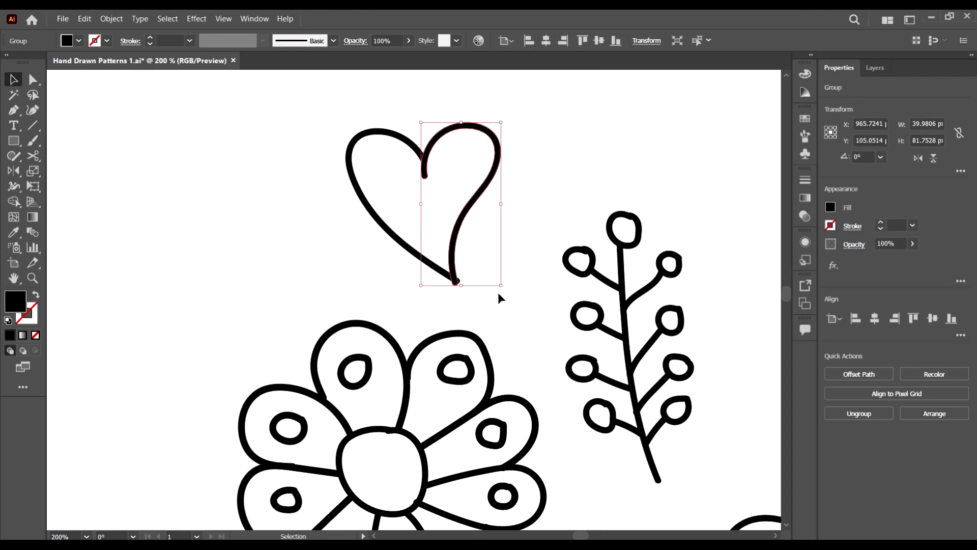
scroll(499, 293, up, 1)
drag(506, 328, 382, 198)
key(ctrl+z)
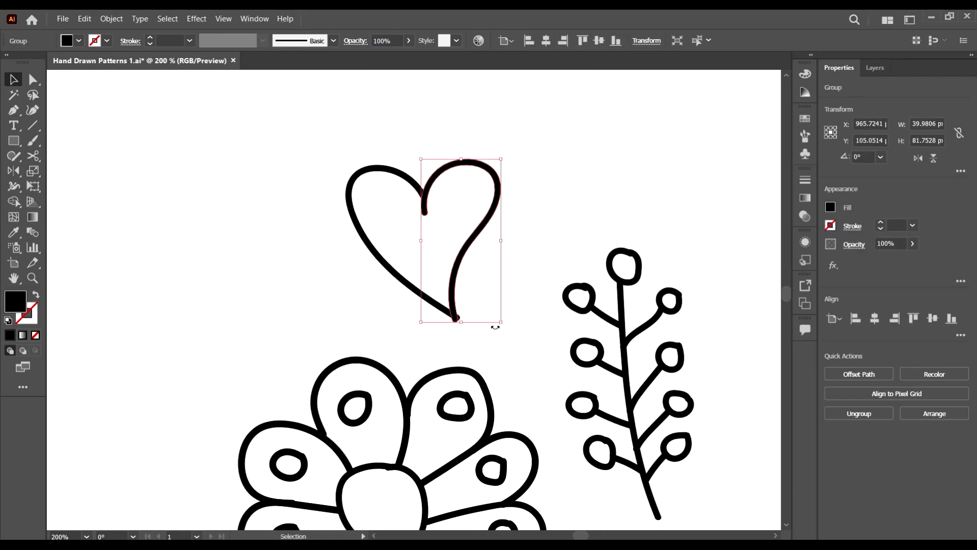
scroll(530, 301, up, 1)
drag(505, 369, 505, 362)
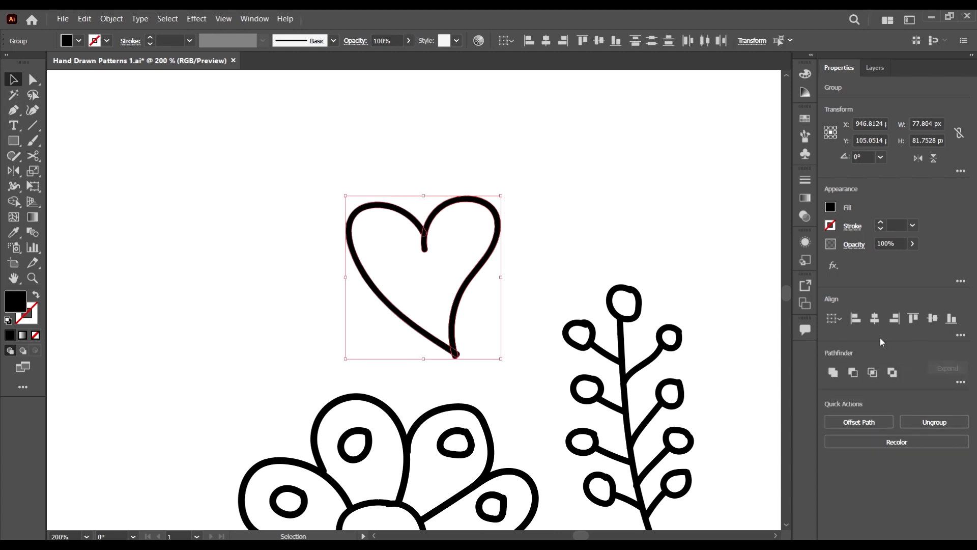
click(833, 373)
Step: Recolour the united heart outline with light pink sampled from the coloured heart's outline
key(ctrl+minus)
key(ctrl+minus)
key(ctrl+minus)
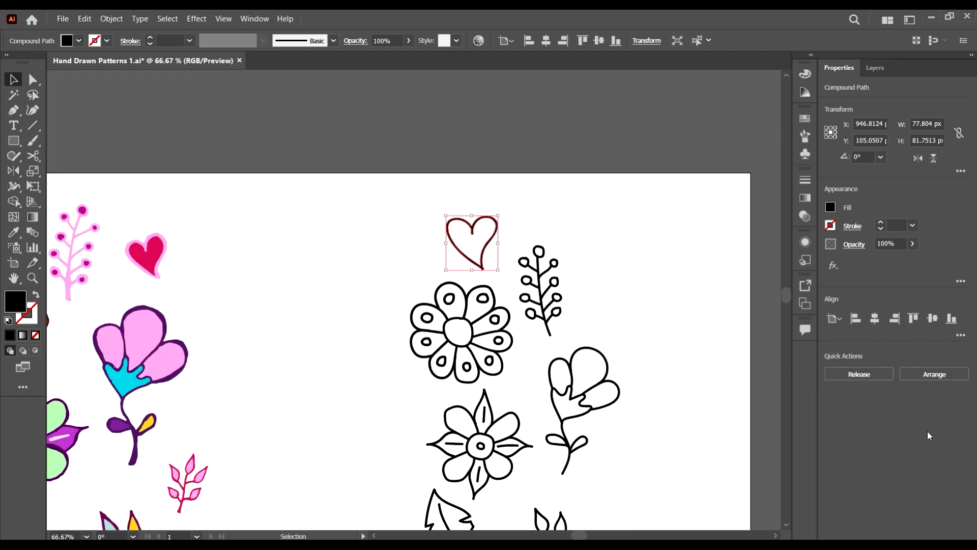
scroll(386, 244, left, 2)
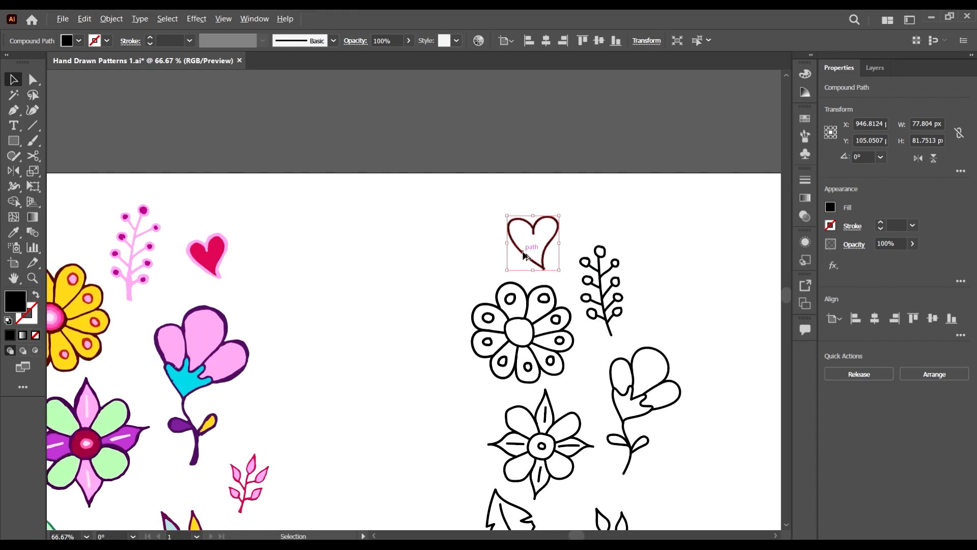
scroll(528, 236, up, 2)
scroll(552, 238, left, 3)
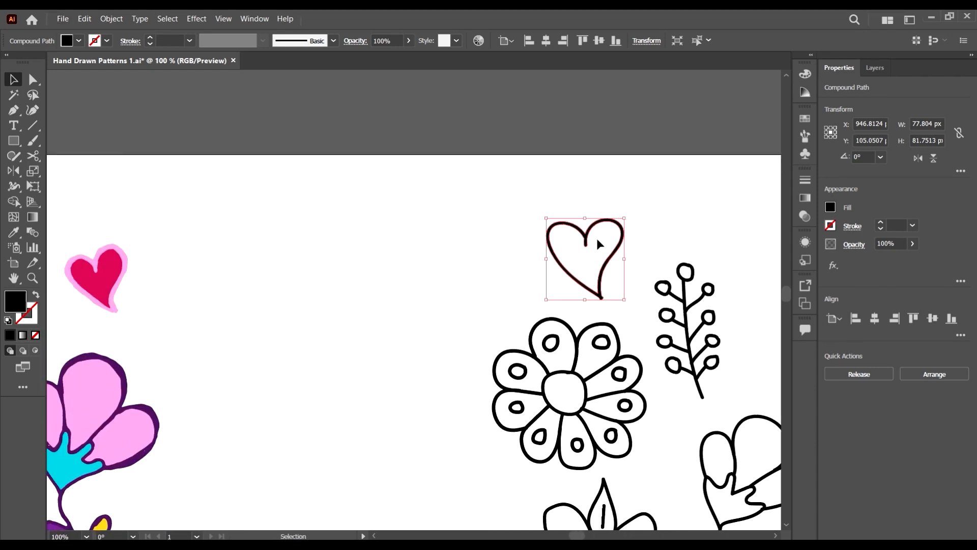
key(i)
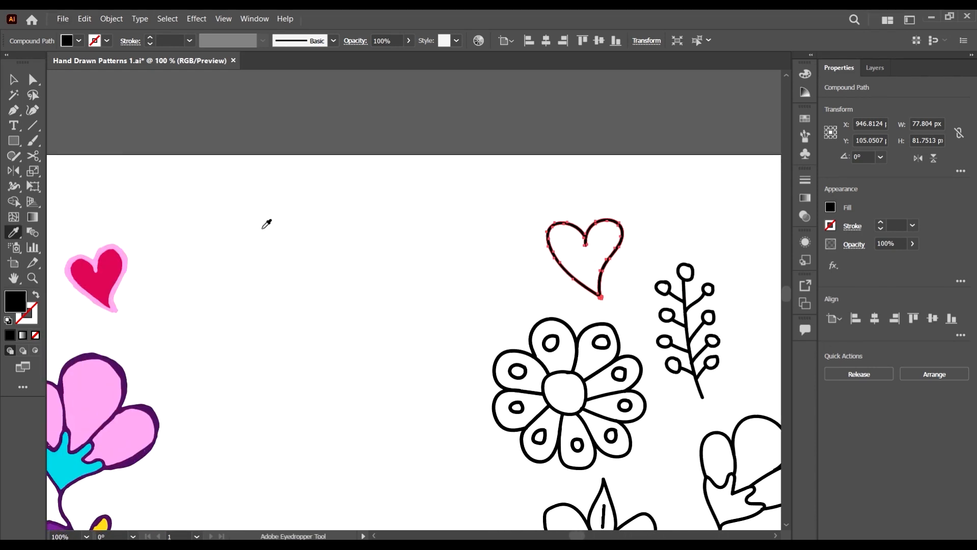
click(116, 239)
click(13, 79)
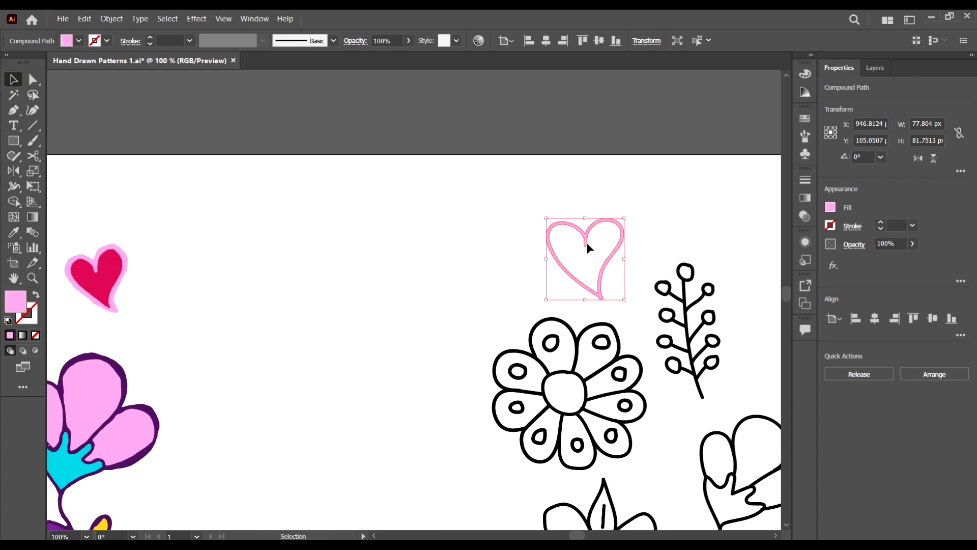
Step: Configure the Shape Builder tool with Gap Detection enabled and the gap length set to Large
scroll(606, 239, up, 4)
scroll(567, 268, down, 5)
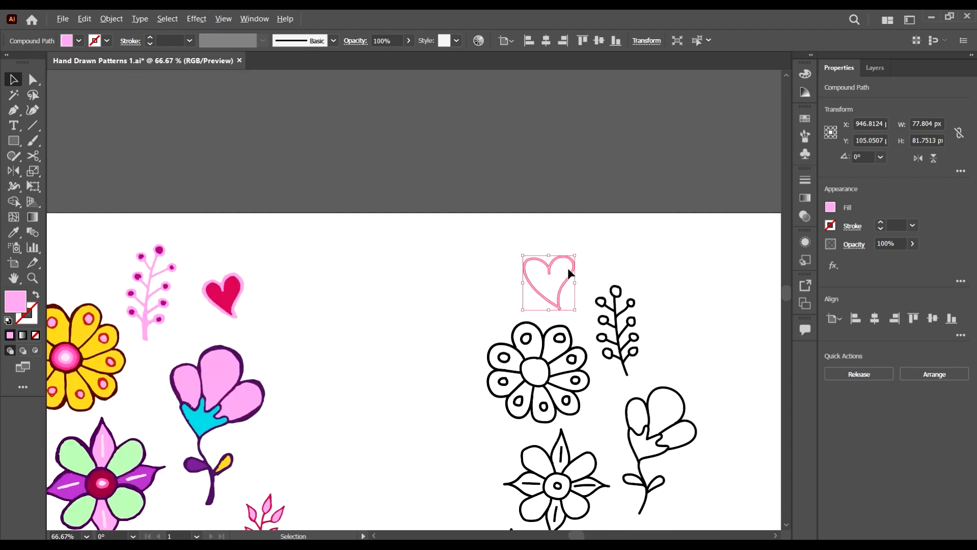
double_click(14, 203)
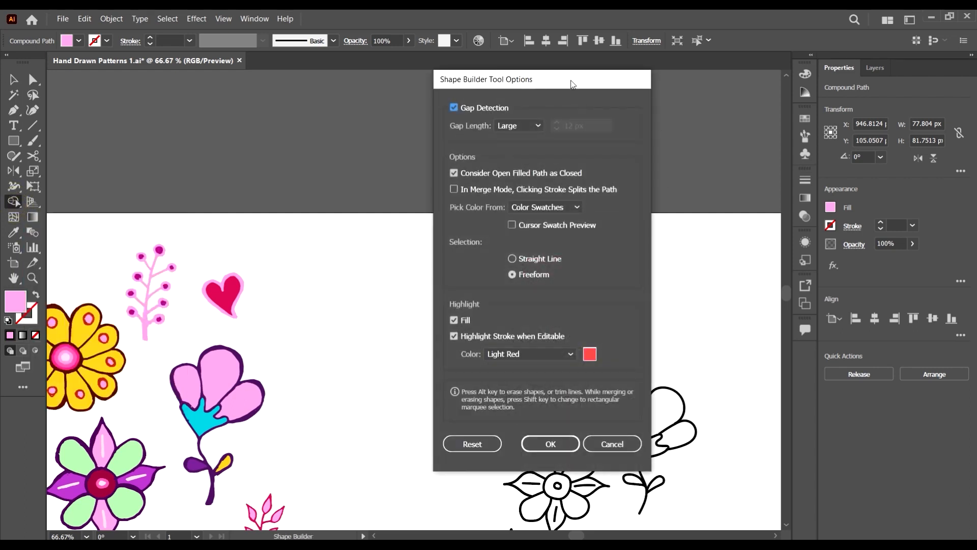
drag(571, 84, 671, 76)
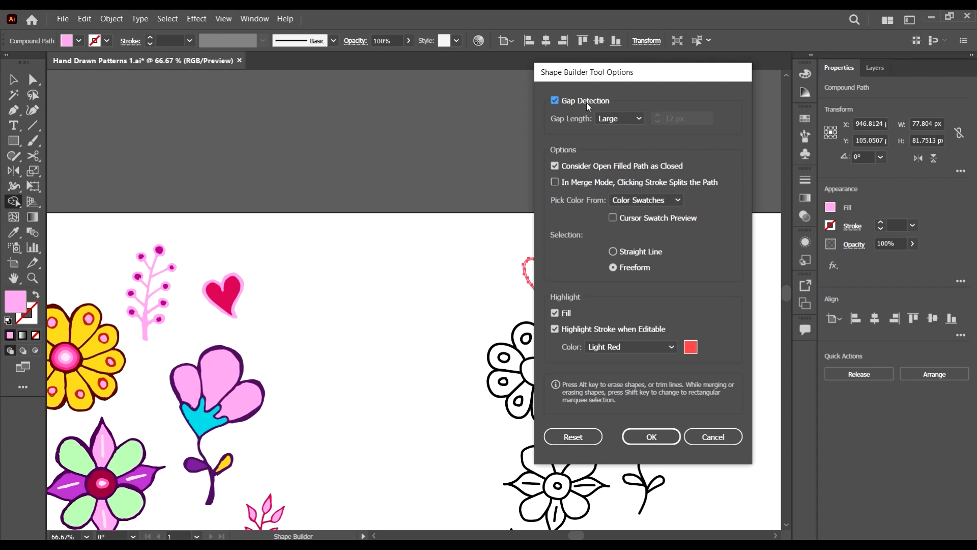
click(555, 100)
click(554, 100)
click(628, 118)
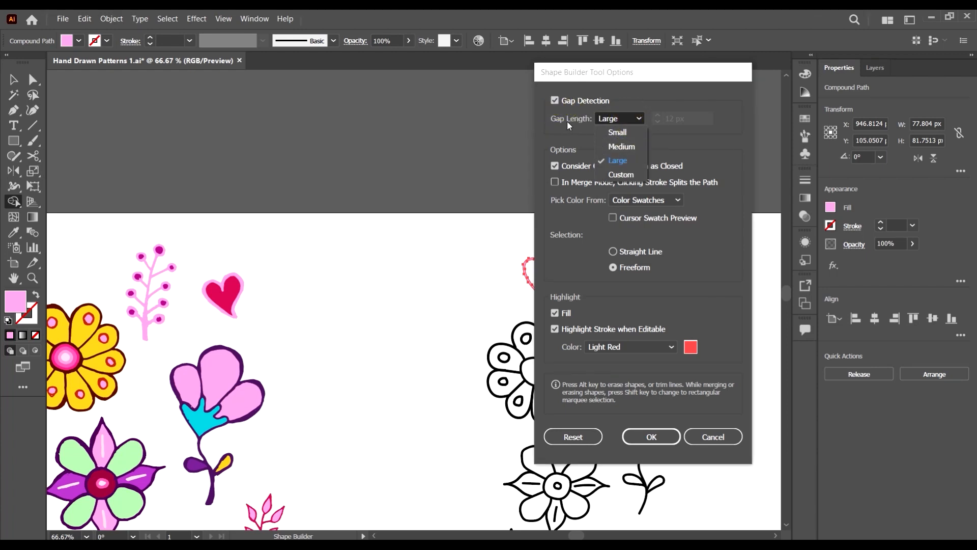
click(626, 162)
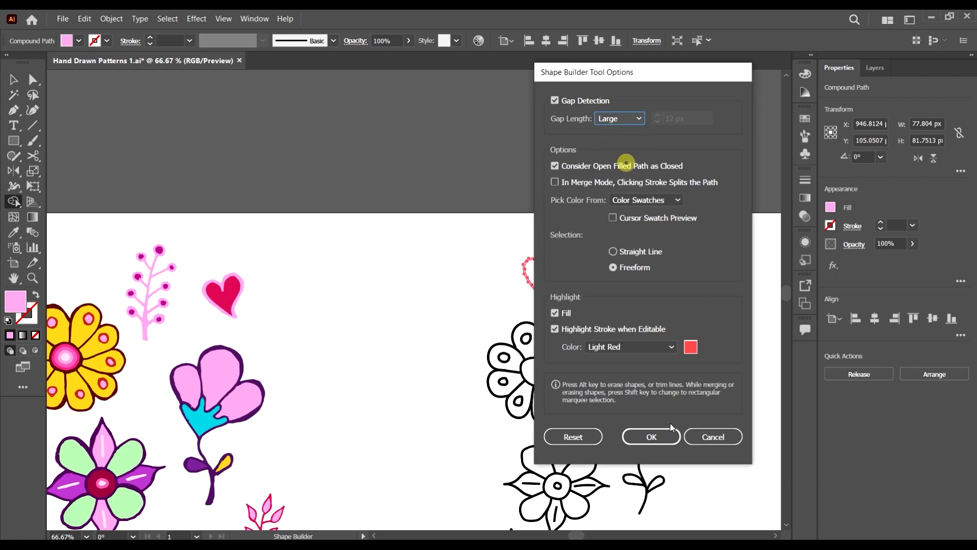
click(645, 438)
scroll(559, 250, down, 2)
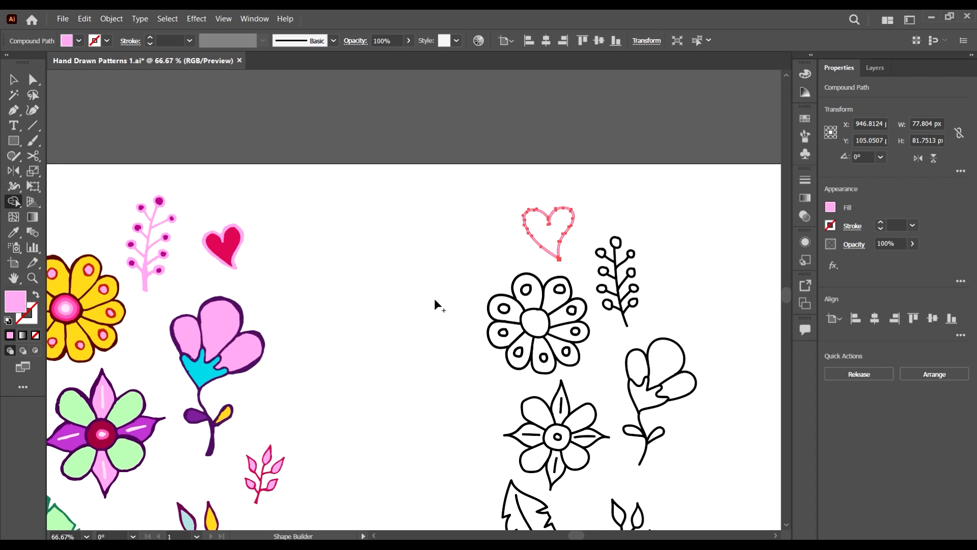
key(v)
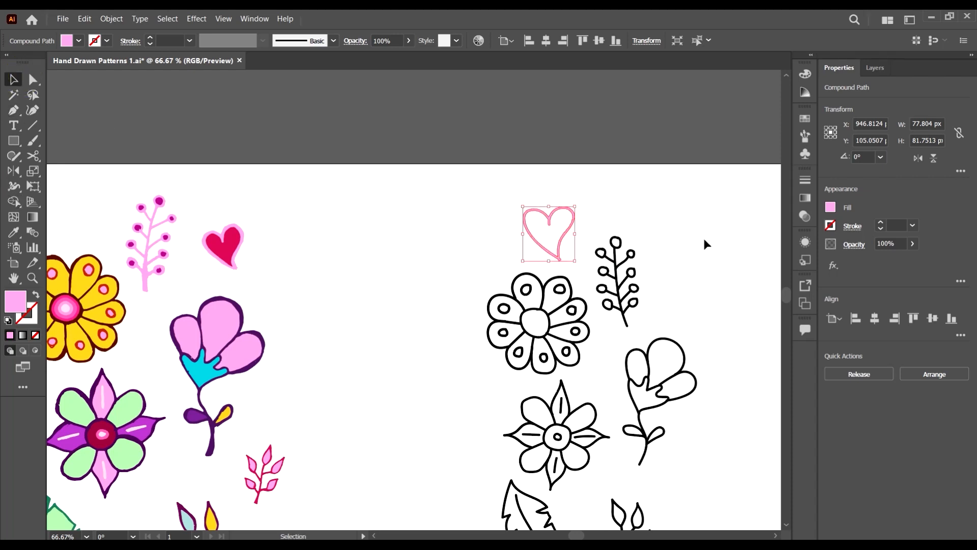
Step: Select the coloured heart's dark pink interior and display its RGB and hex colour values
scroll(550, 208, down, 2)
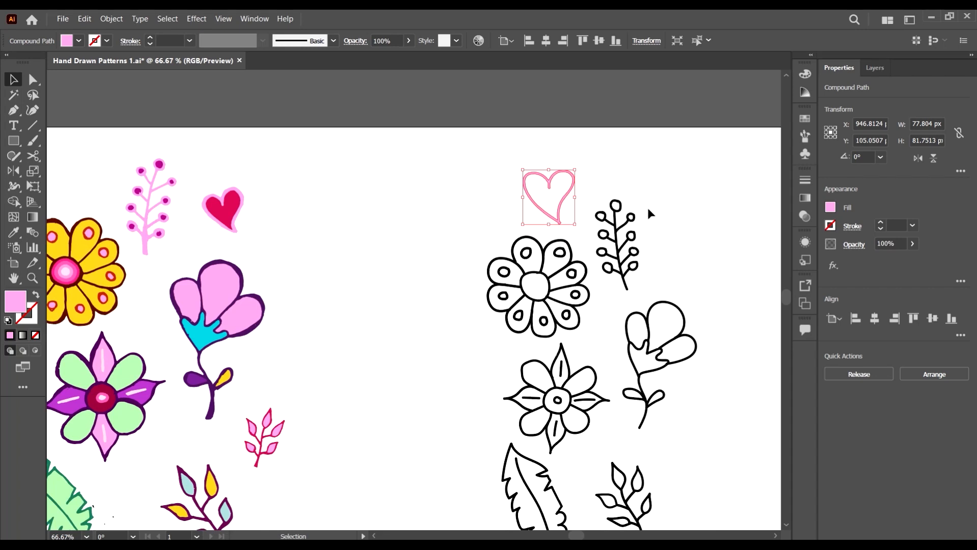
click(372, 249)
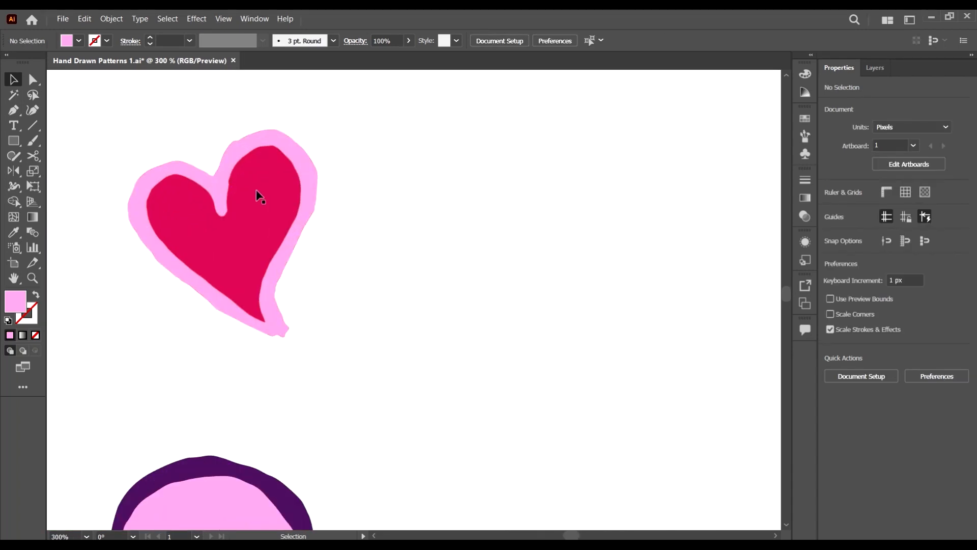
click(257, 196)
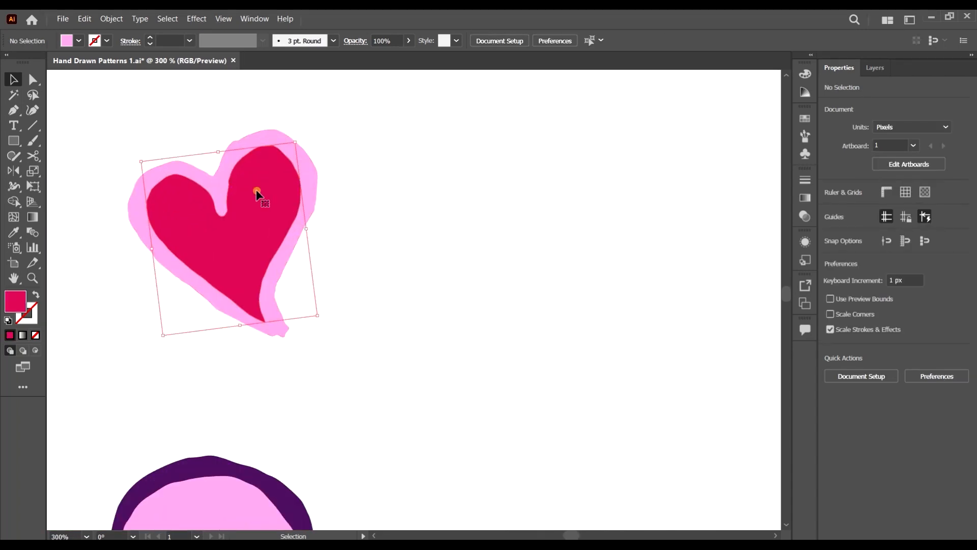
scroll(260, 204, down, 4)
scroll(258, 219, right, 1)
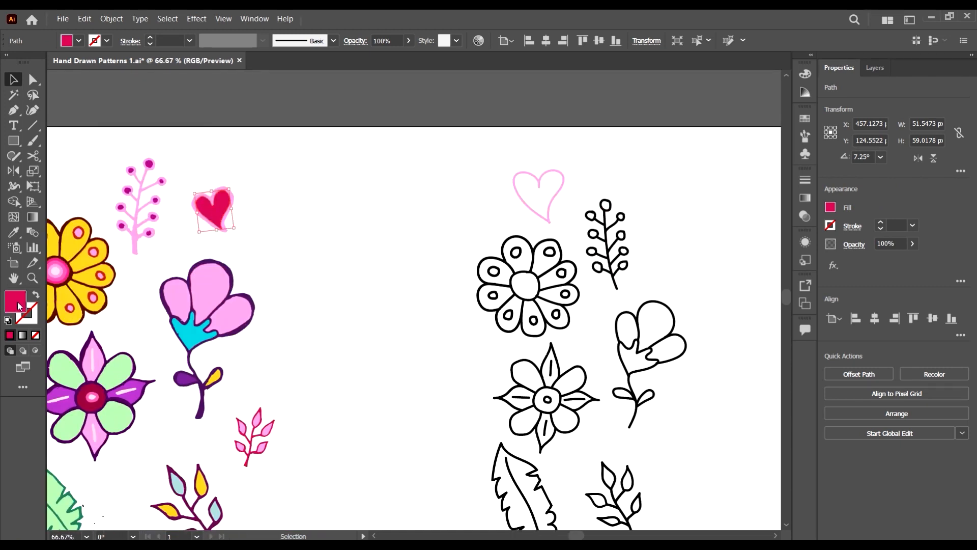
click(806, 93)
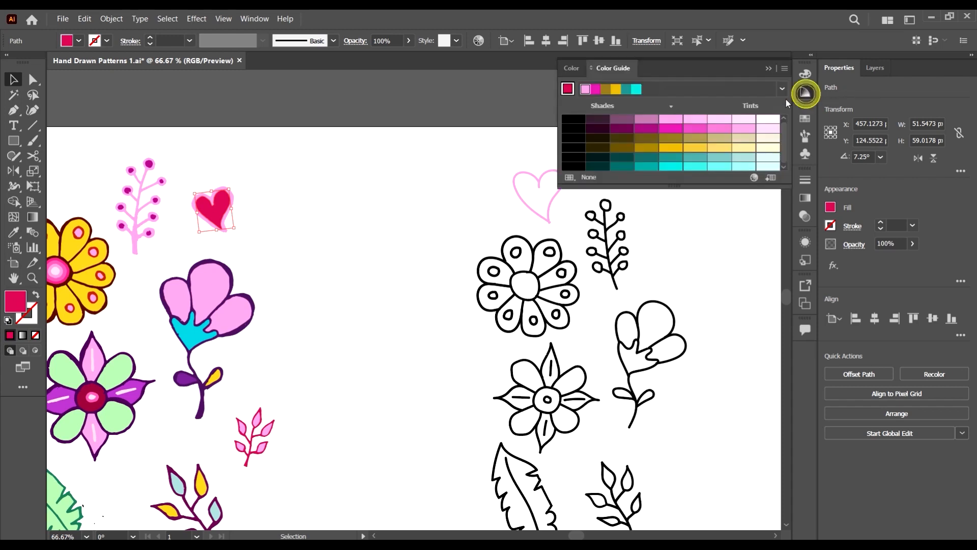
click(806, 73)
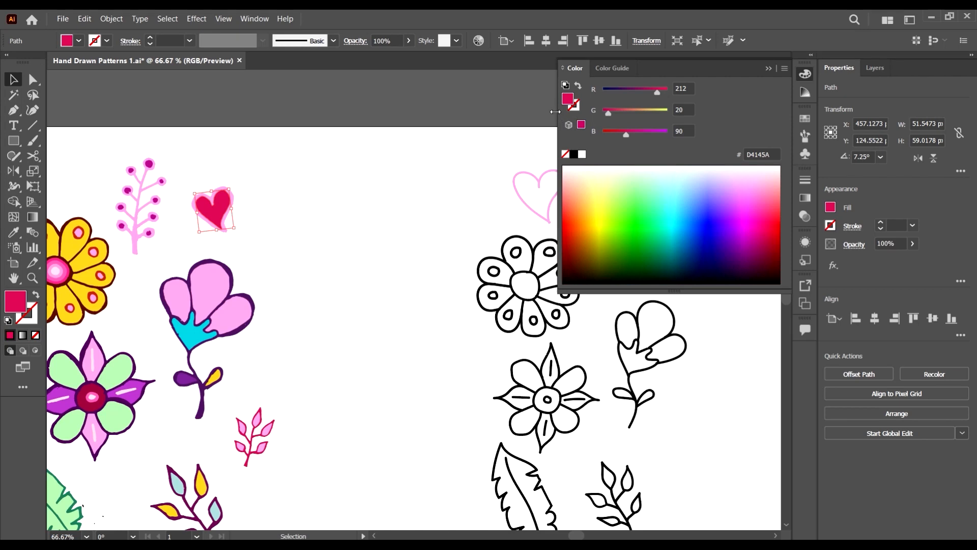
drag(558, 112, 613, 113)
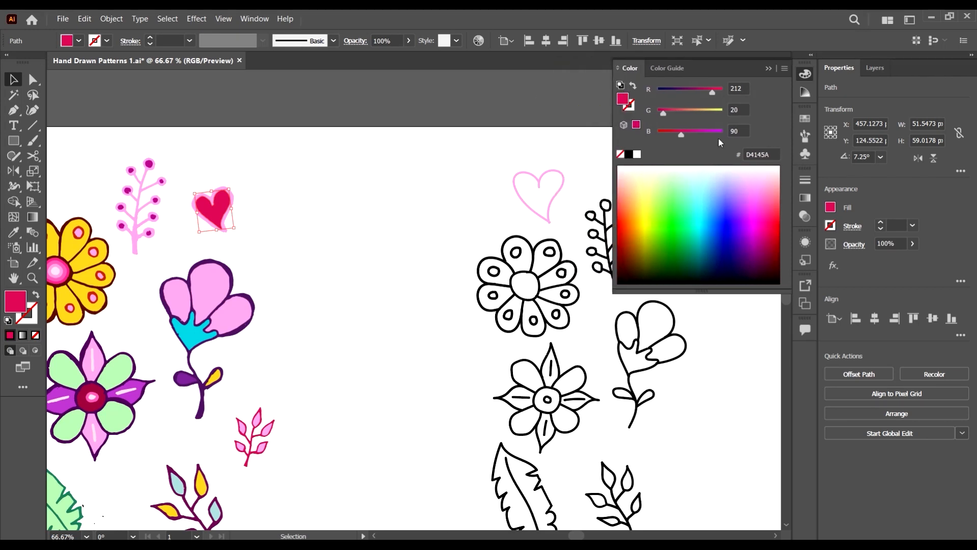
Step: Copy the hex colour code D4145A of the coloured heart's interior
click(778, 156)
drag(778, 155, 721, 153)
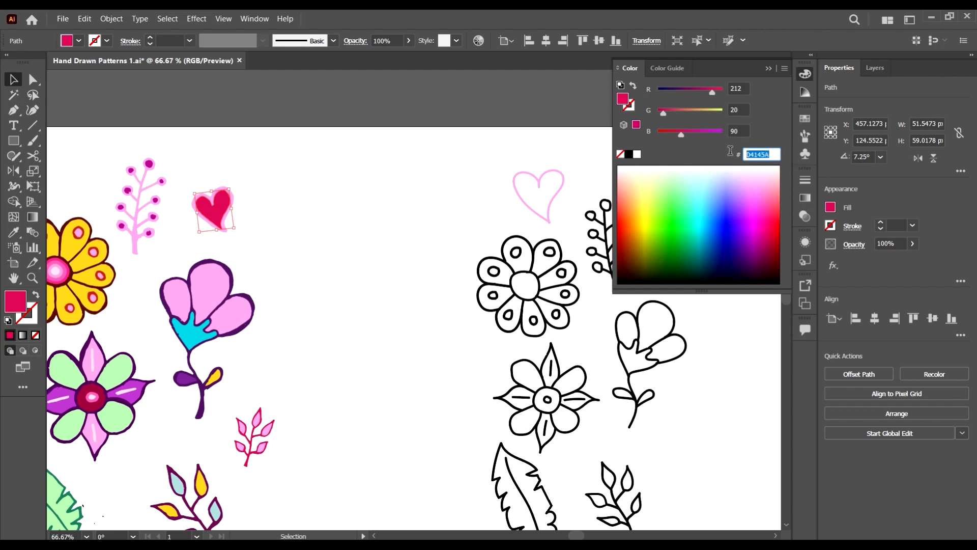
right_click(762, 151)
click(789, 190)
drag(773, 153, 754, 154)
right_click(763, 156)
click(790, 190)
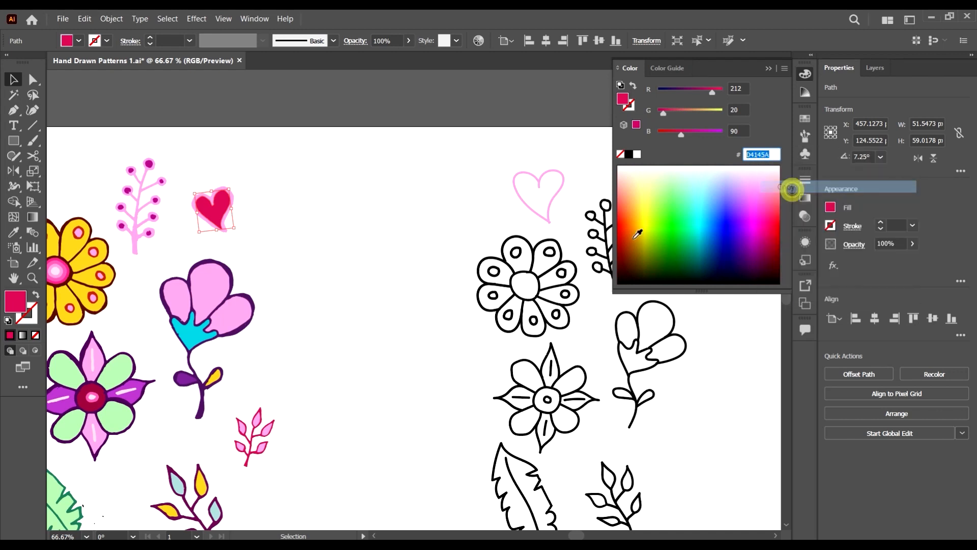
Step: Fill the interior of the light pink heart outline with light pink using Shape Builder
scroll(559, 234, right, 2)
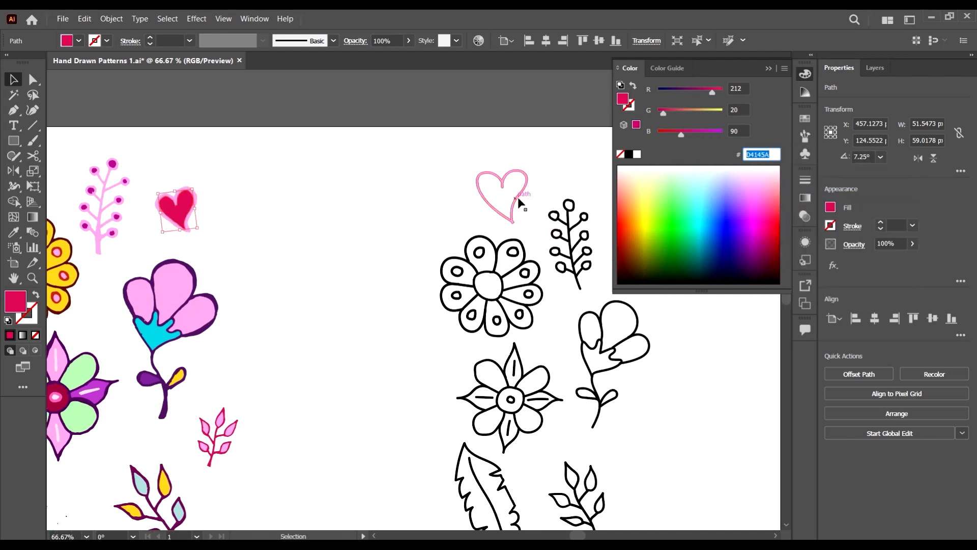
drag(533, 199, 436, 148)
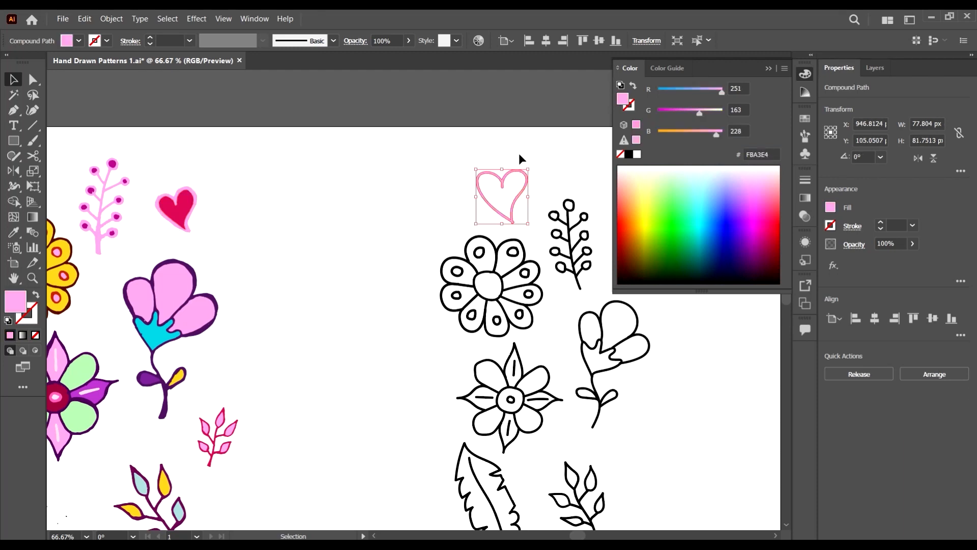
click(12, 203)
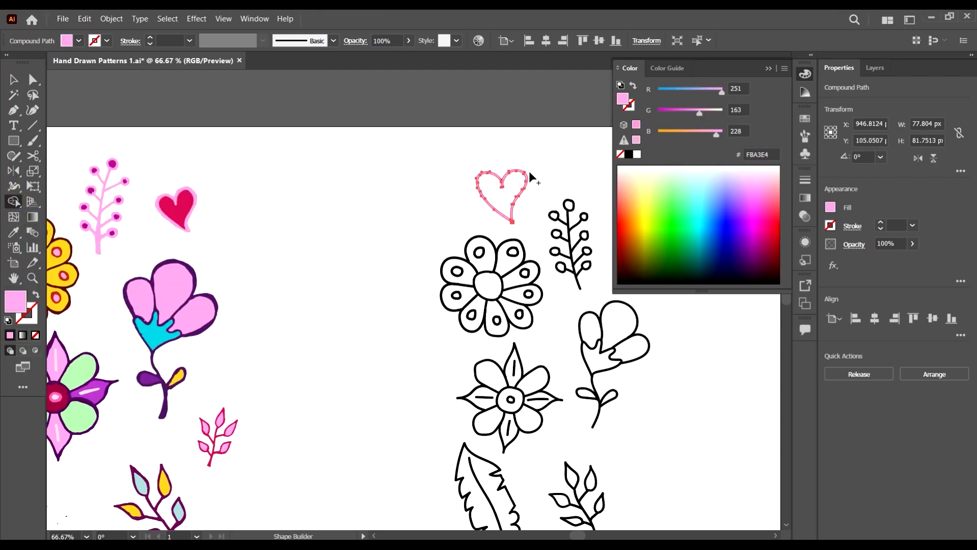
click(503, 198)
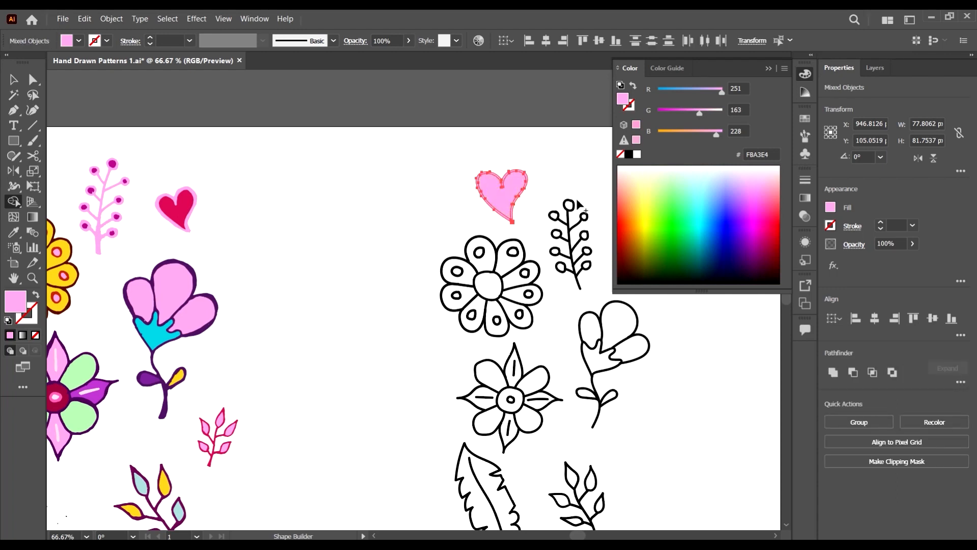
Step: Set the Shape Builder fill colour to the copied hex code D4145A
scroll(539, 175, up, 5)
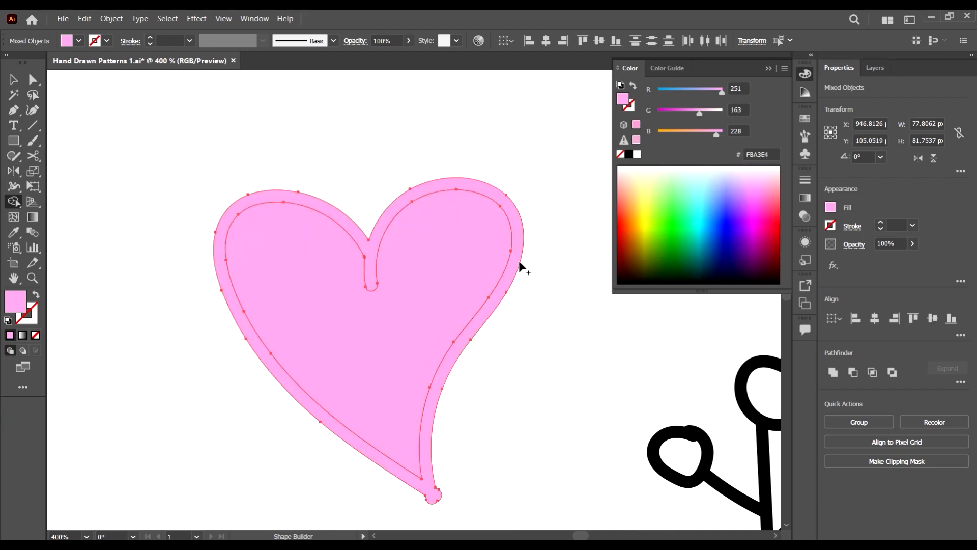
scroll(518, 260, down, 4)
scroll(289, 281, down, 2)
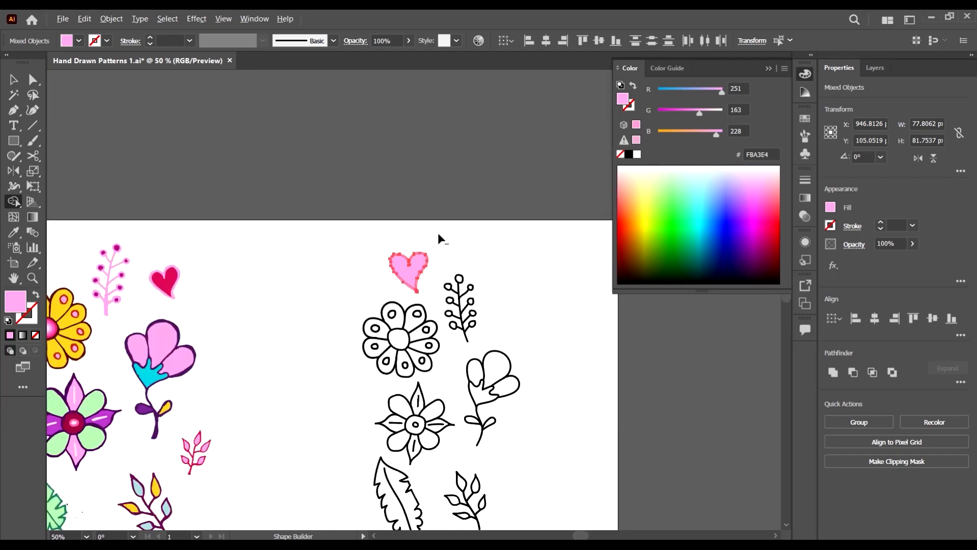
scroll(520, 214, up, 7)
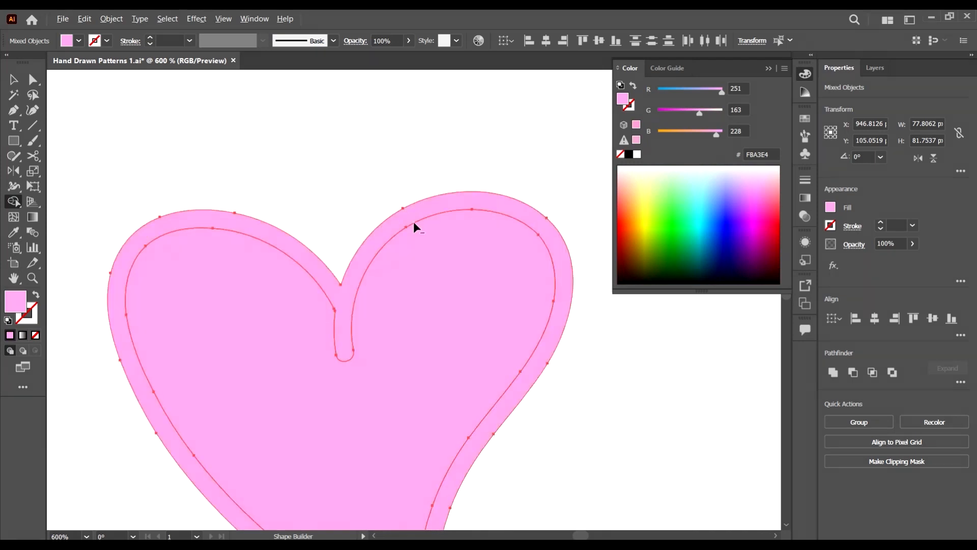
scroll(413, 227, down, 3)
scroll(521, 219, down, 2)
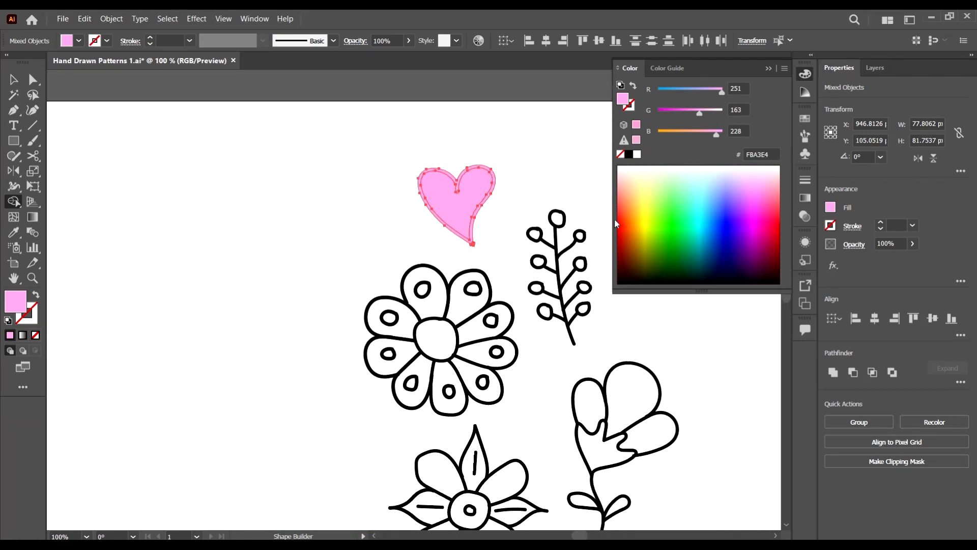
scroll(463, 163, up, 3)
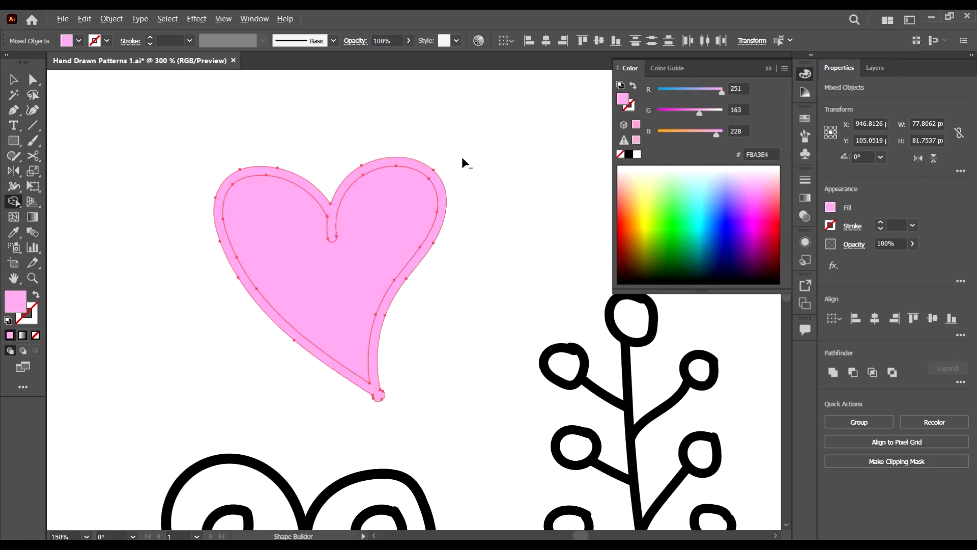
click(776, 154)
key(Return)
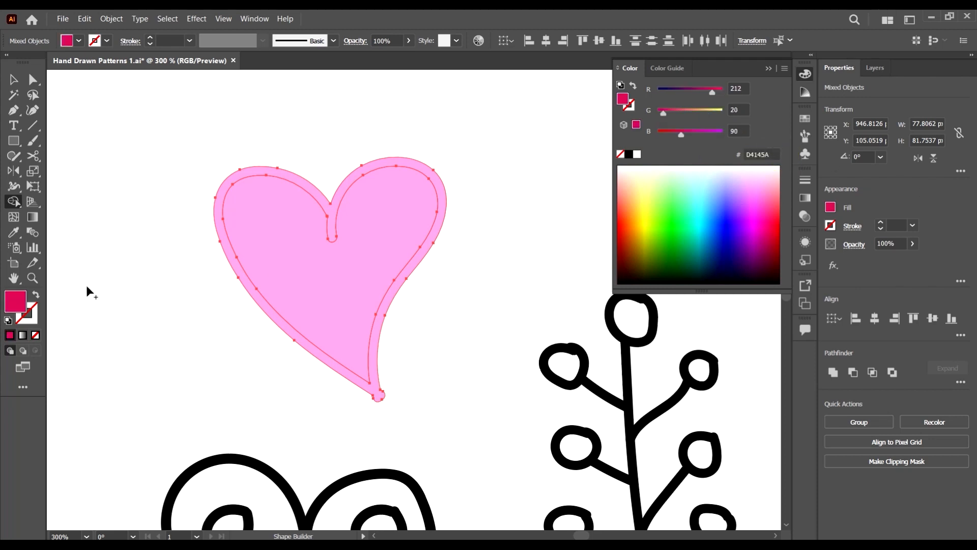
Step: Fill the heart's interior with the dark pink colour using Shape Builder, and deselect the heart
scroll(15, 300, down, 4)
scroll(77, 291, up, 3)
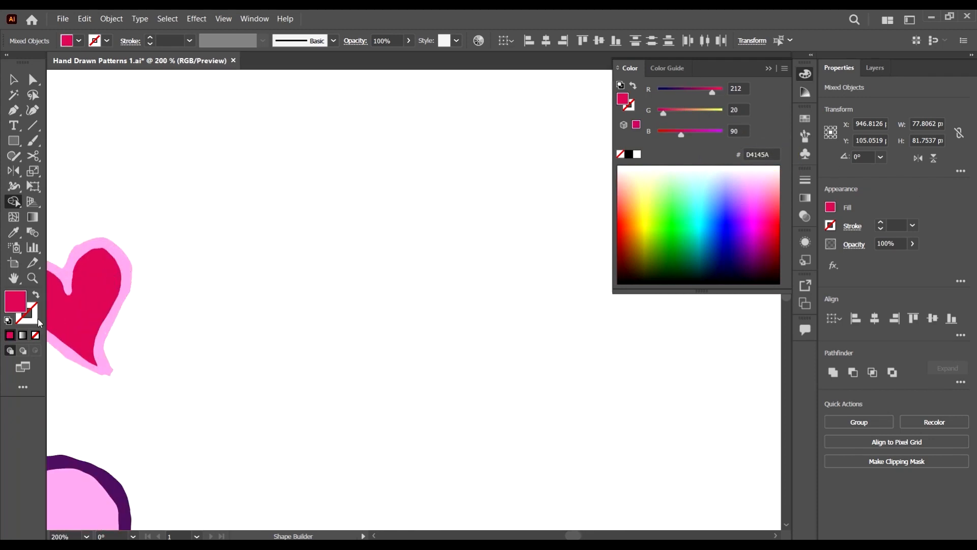
scroll(194, 300, down, 4)
scroll(478, 313, up, 2)
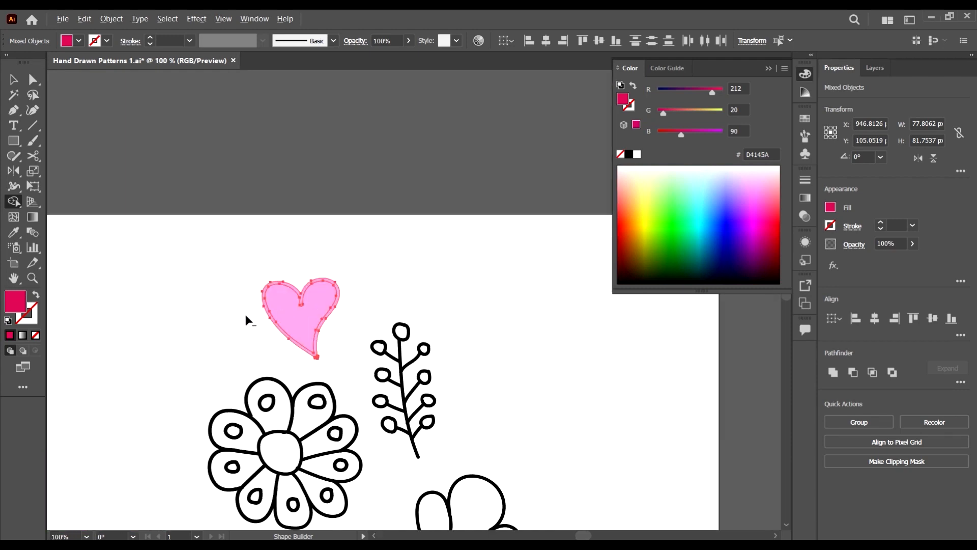
scroll(245, 314, up, 1)
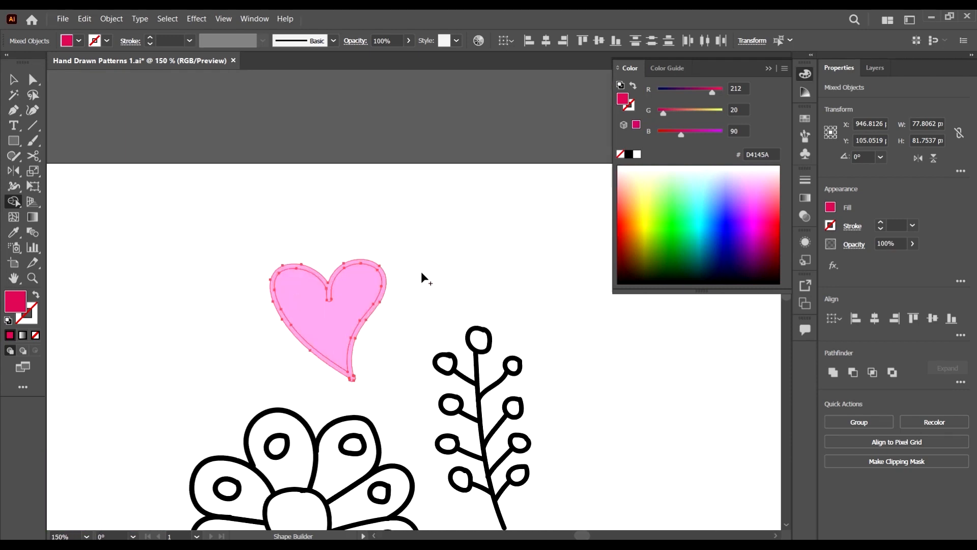
click(331, 310)
scroll(332, 310, down, 4)
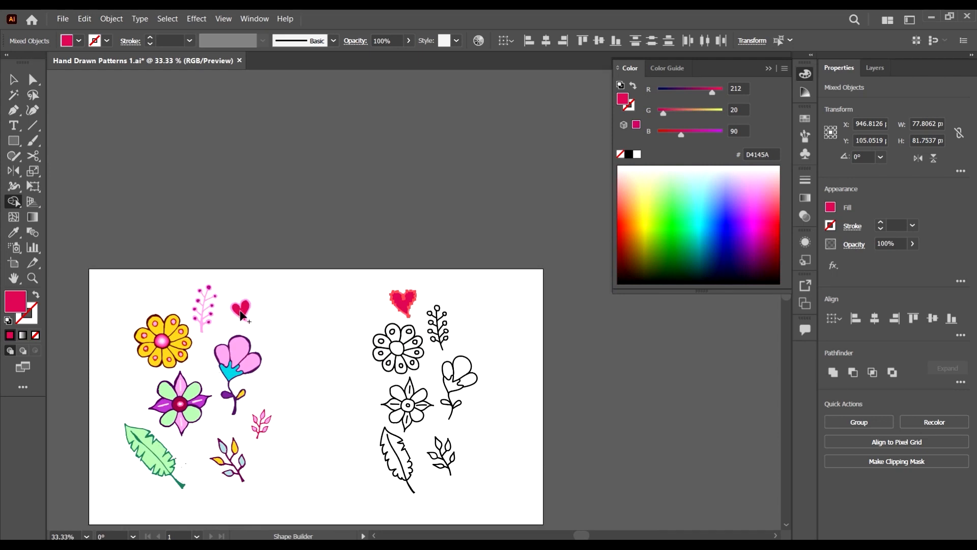
scroll(240, 315, up, 4)
scroll(233, 318, down, 3)
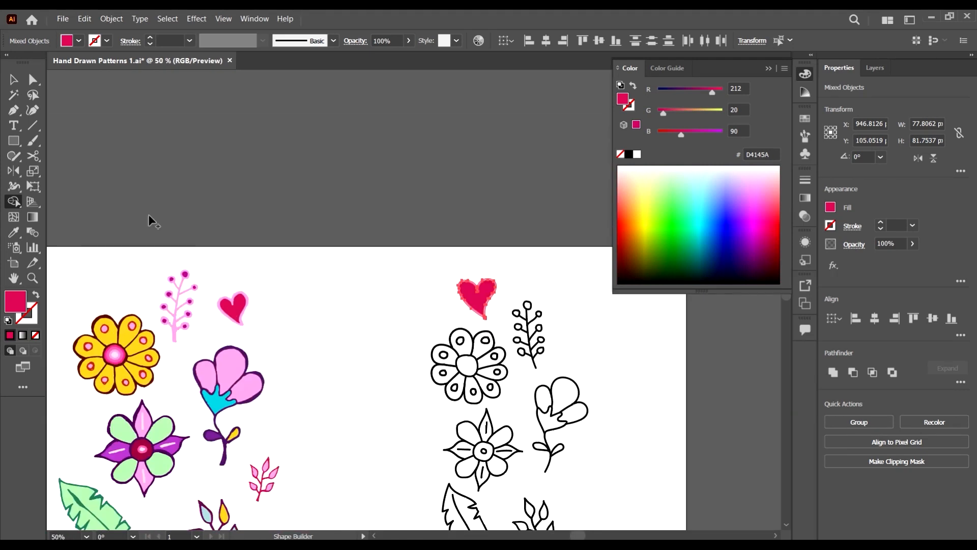
click(23, 82)
click(371, 312)
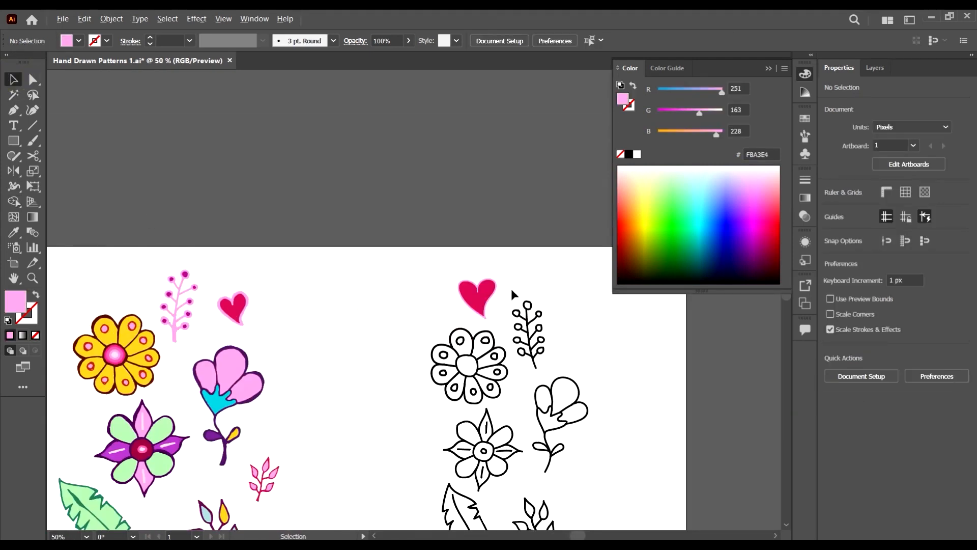
Step: Review the coloured artwork beside the black line drawings and select the pink berry branch
scroll(501, 300, up, 3)
scroll(504, 303, down, 4)
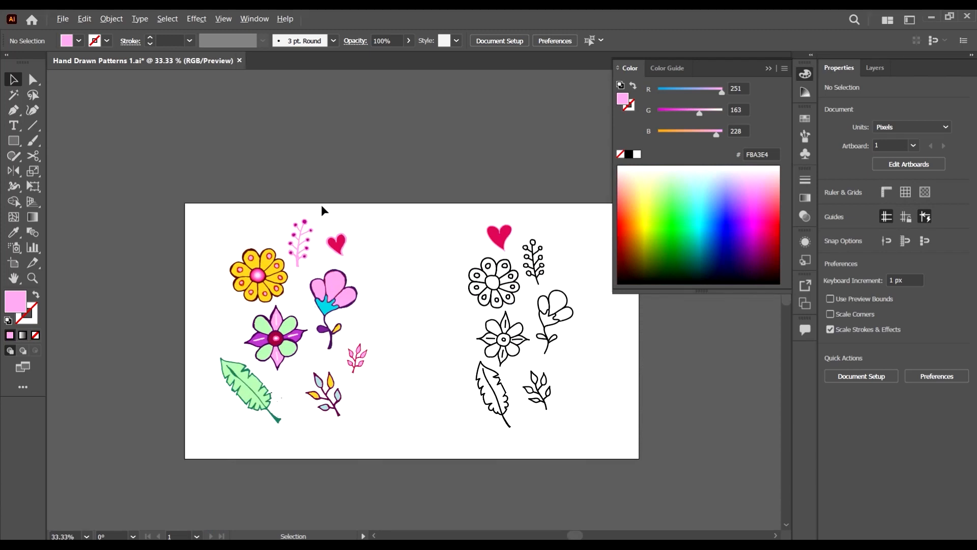
scroll(515, 260, up, 2)
scroll(515, 259, down, 1)
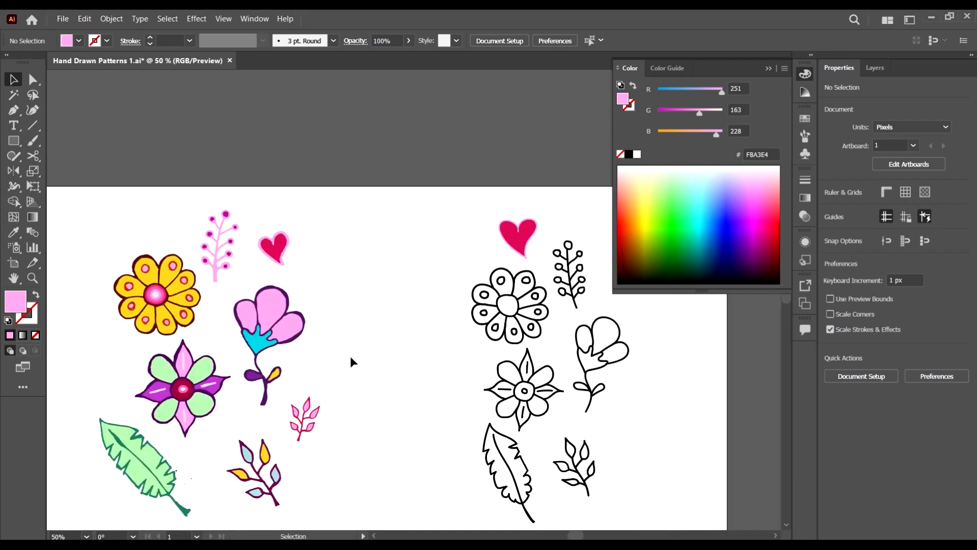
scroll(373, 334, down, 1)
scroll(266, 272, up, 2)
drag(342, 312, 294, 216)
scroll(272, 249, down, 3)
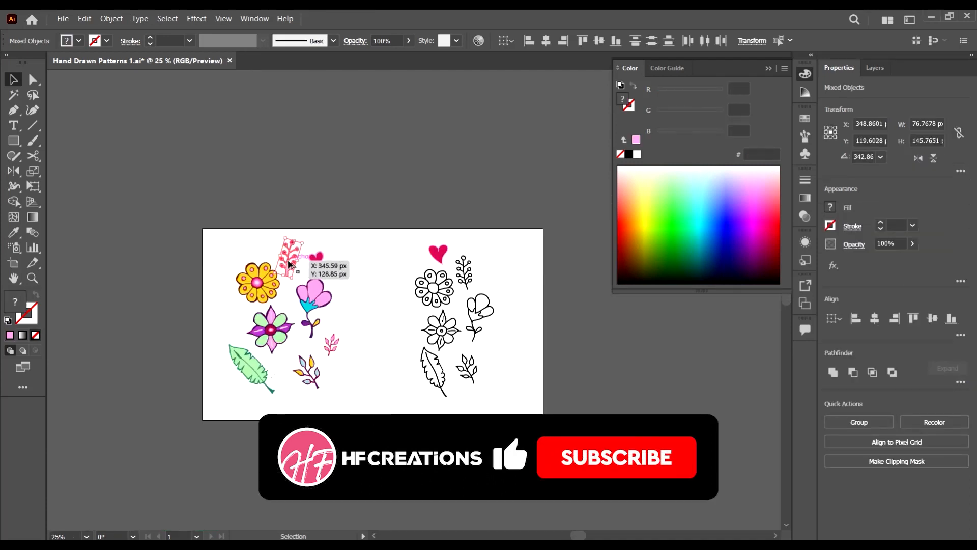
Step: Place a copy of the pink berry branch beside the black berry branch drawing
drag(289, 263, 491, 272)
scroll(491, 272, up, 3)
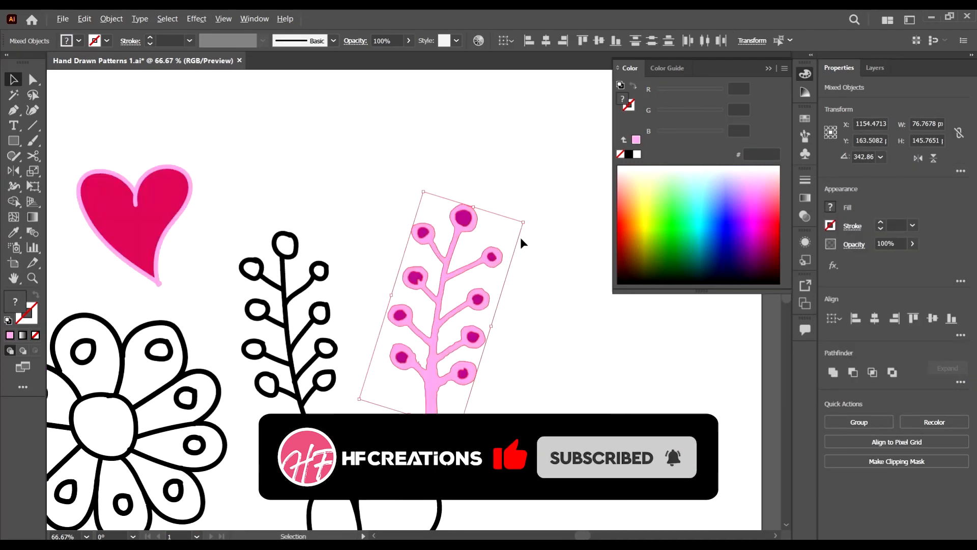
scroll(520, 237, up, 2)
Step: Expand the appearance of the black berry branch and unite its parts into one shape
drag(241, 218, 240, 216)
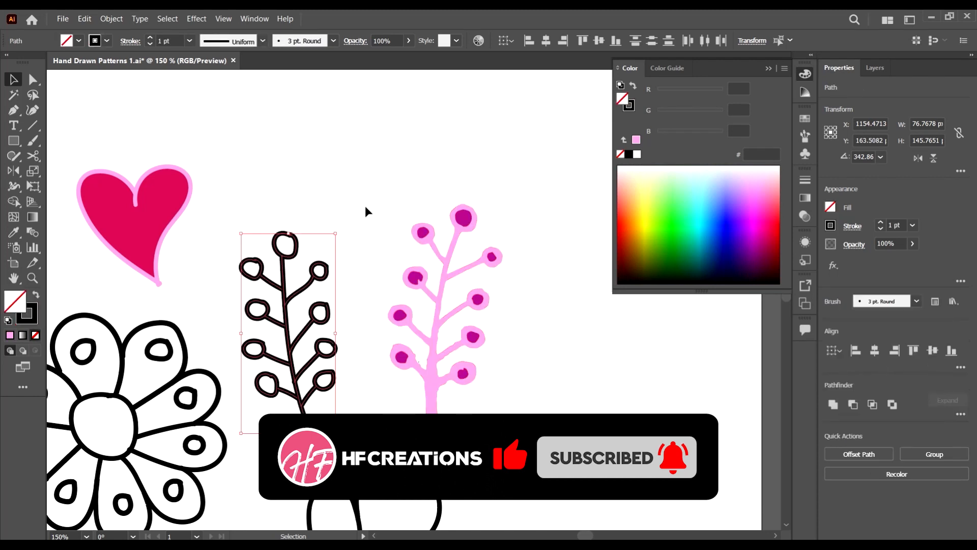
click(111, 19)
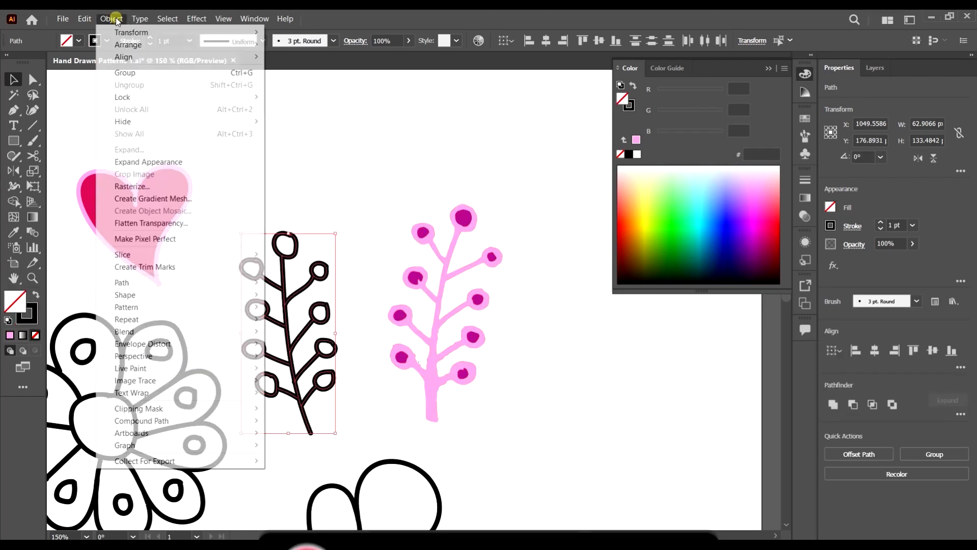
click(158, 162)
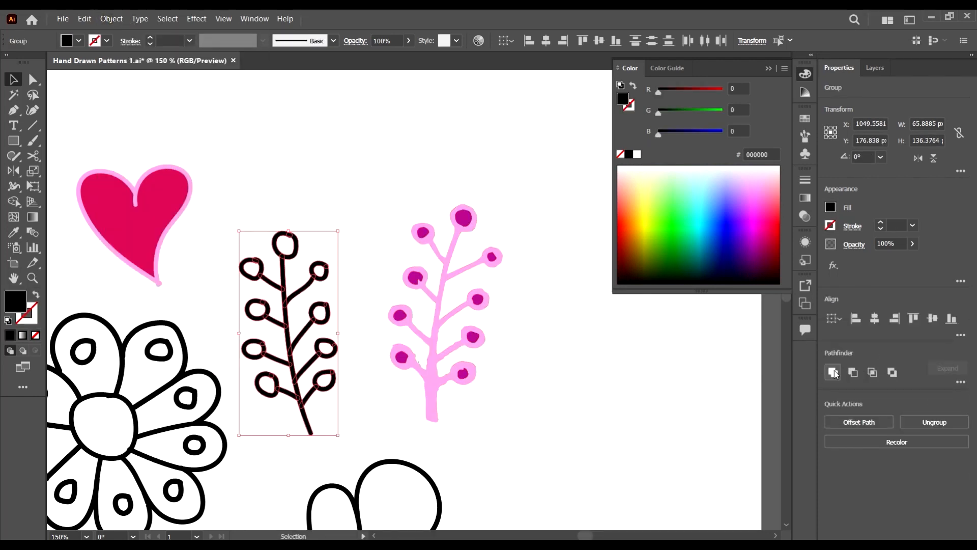
click(833, 373)
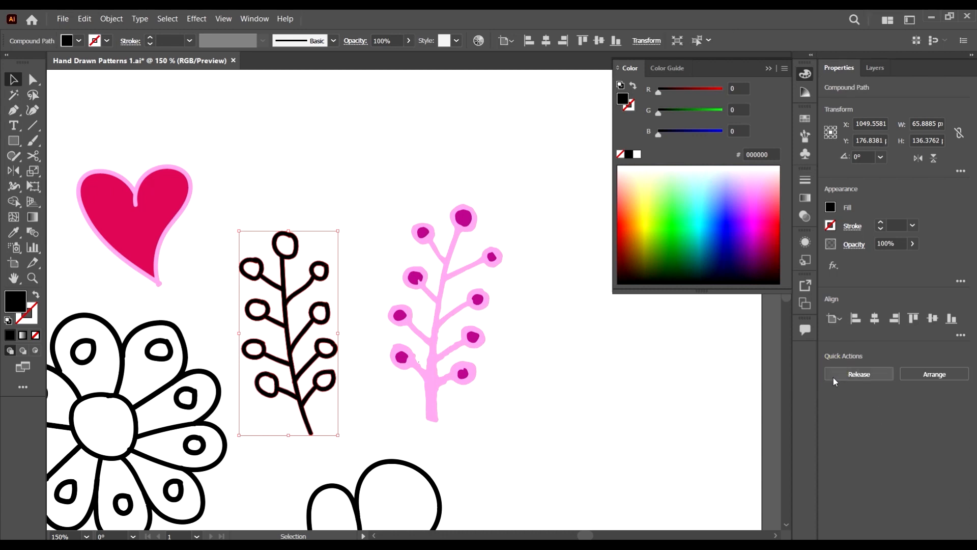
Step: Recolour the united berry branch with the light pink sampled from the reference branch's stem, and deselect it
scroll(288, 388, up, 1)
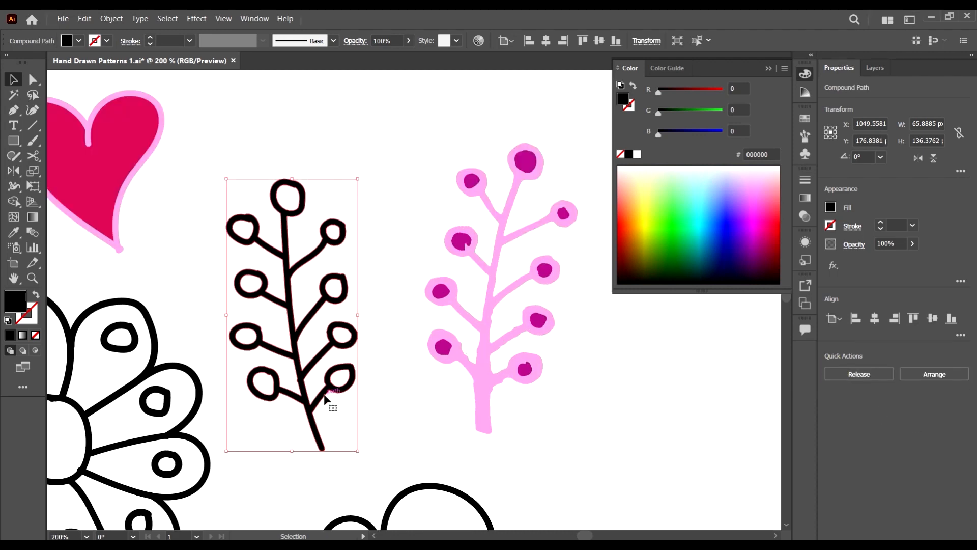
click(492, 383)
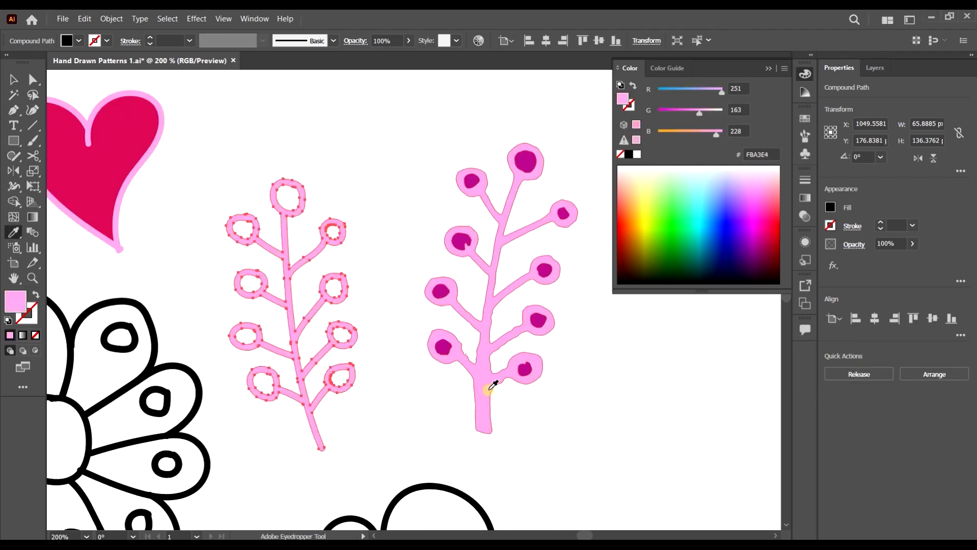
click(12, 81)
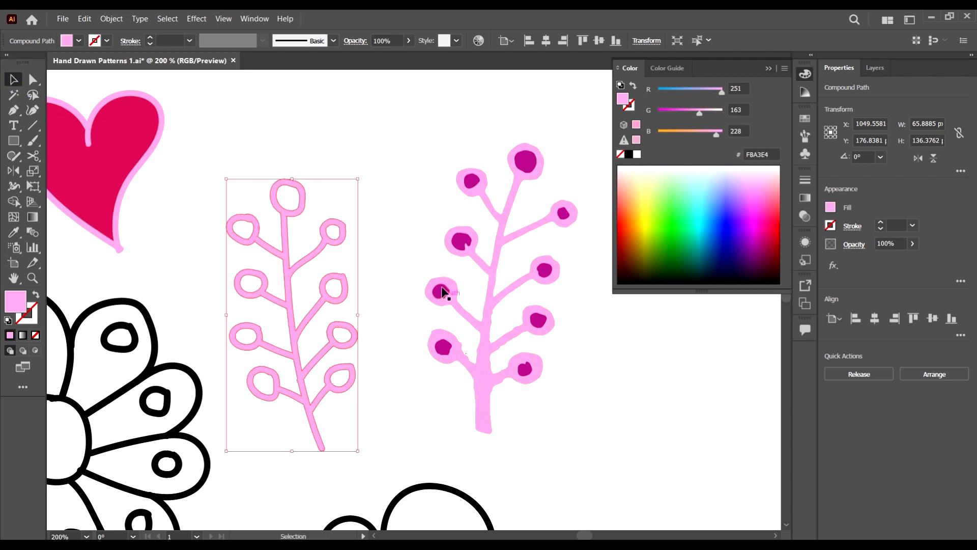
click(410, 151)
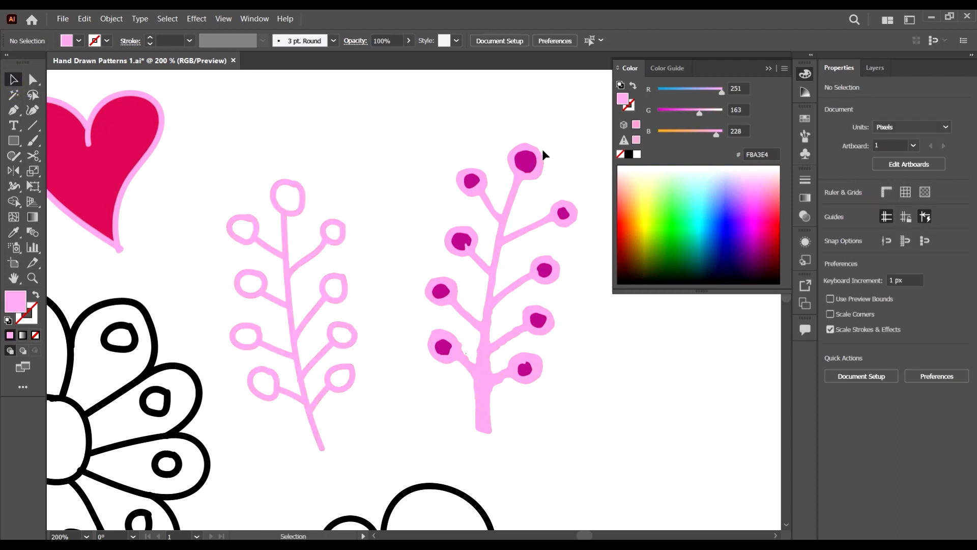
Step: Copy the hex code B7138D from the topmost dark berry centre of the reference branch, and deselect it
click(527, 161)
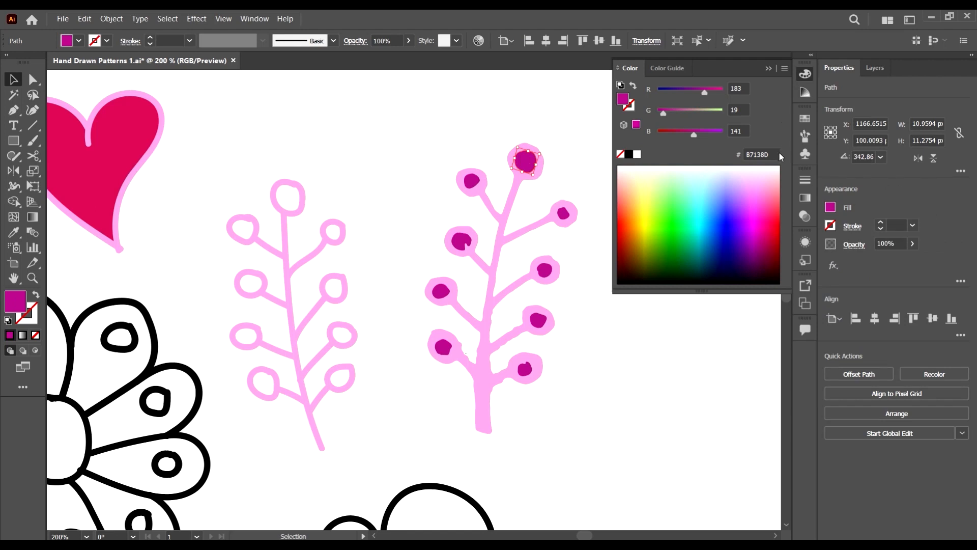
click(766, 154)
key(ctrl+c)
click(551, 364)
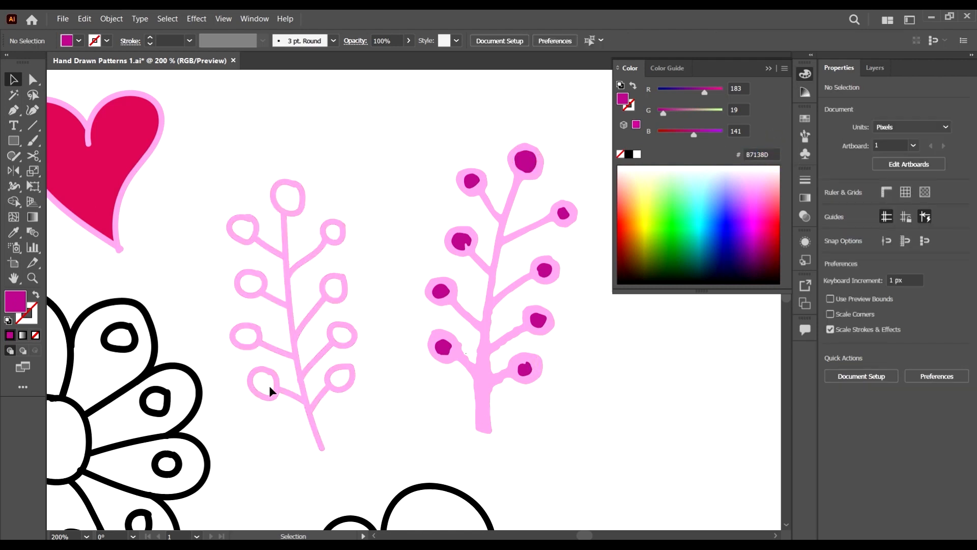
Step: Select the light pink branch outline for Shape Builder and set the fill colour to the copied hex code B7138D
click(310, 406)
click(12, 201)
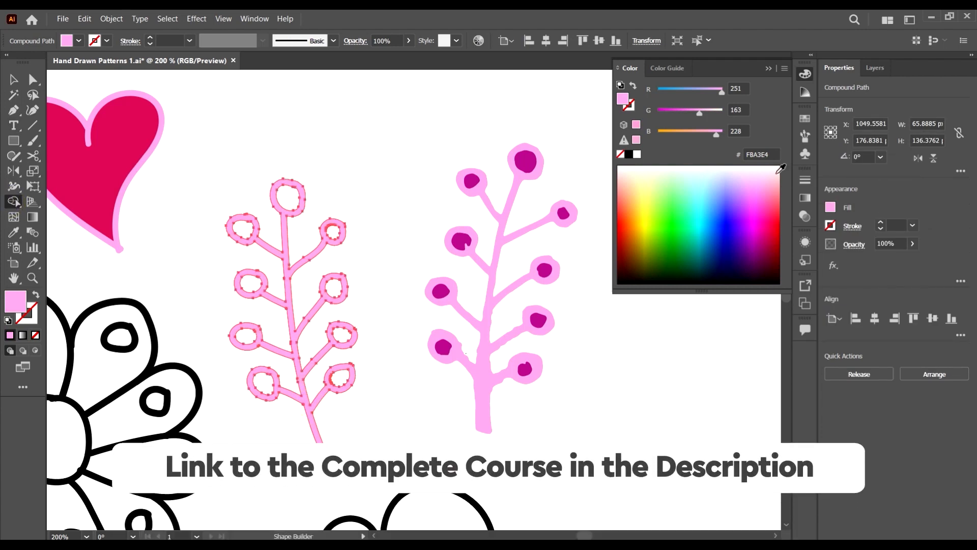
click(763, 153)
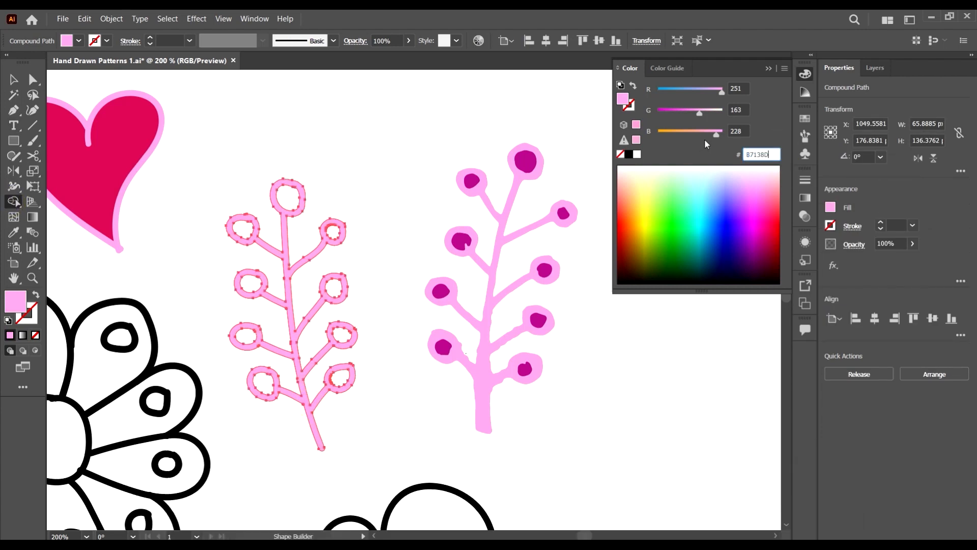
key(ctrl+v)
key(Return)
Step: Fill the centres of all nine berries on the branch with the dark magenta colour using Shape Builder
click(288, 197)
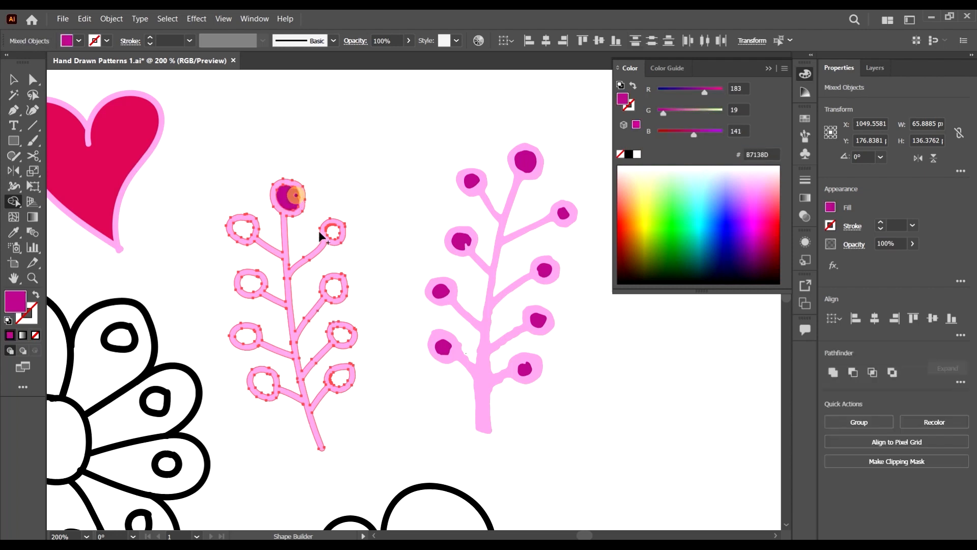
click(332, 231)
click(244, 228)
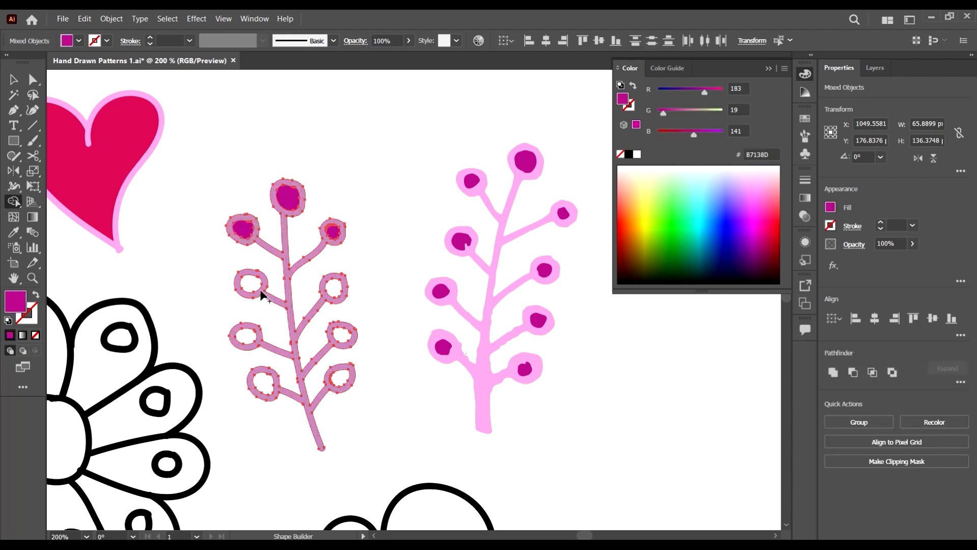
click(252, 280)
click(333, 286)
click(342, 334)
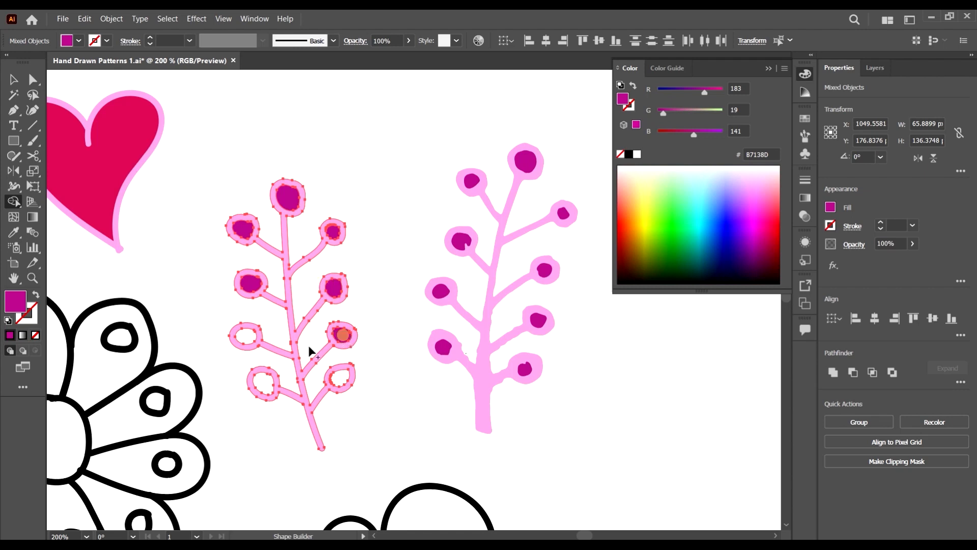
click(245, 341)
click(262, 382)
click(339, 376)
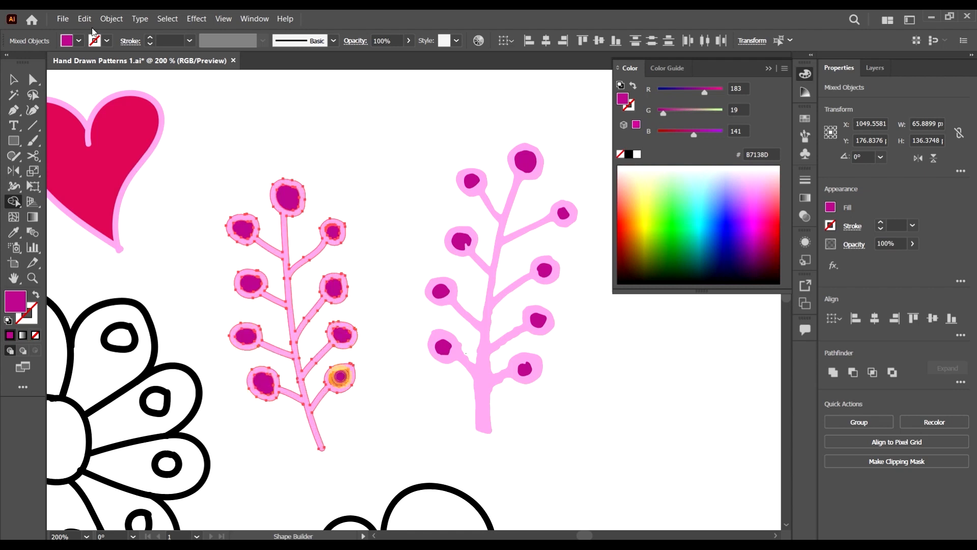
Step: Delete the reference copy of the berry branch beside the newly coloured one
click(11, 80)
scroll(273, 224, down, 1)
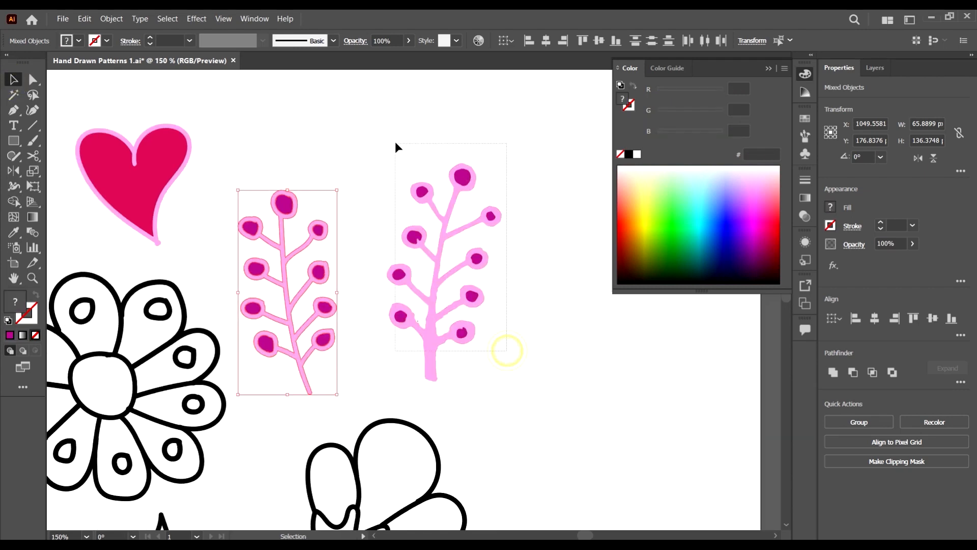
drag(507, 351, 396, 144)
key(Delete)
Step: Place a copy of the coloured pink and blue flower beside the black flower drawing, undoing the first misplaced move
scroll(507, 218, down, 6)
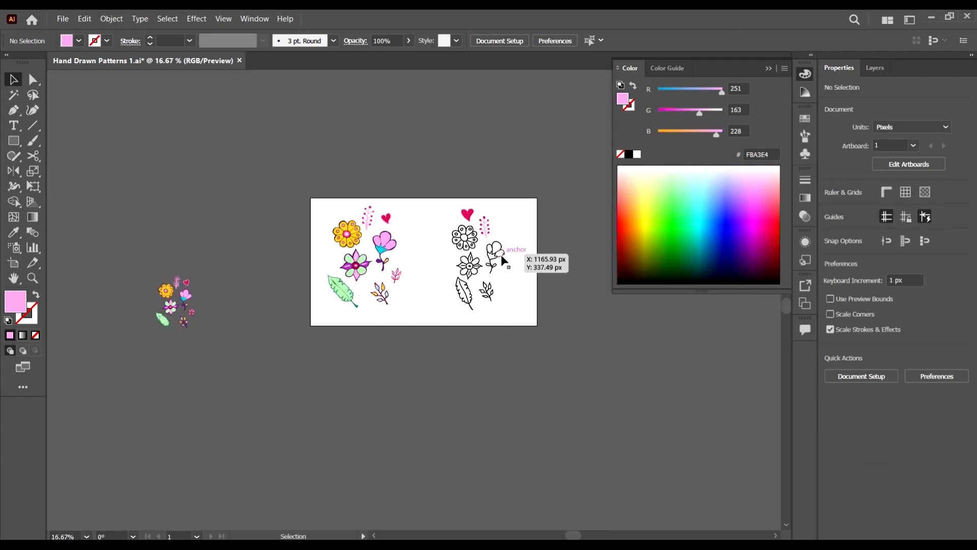
scroll(460, 239, up, 4)
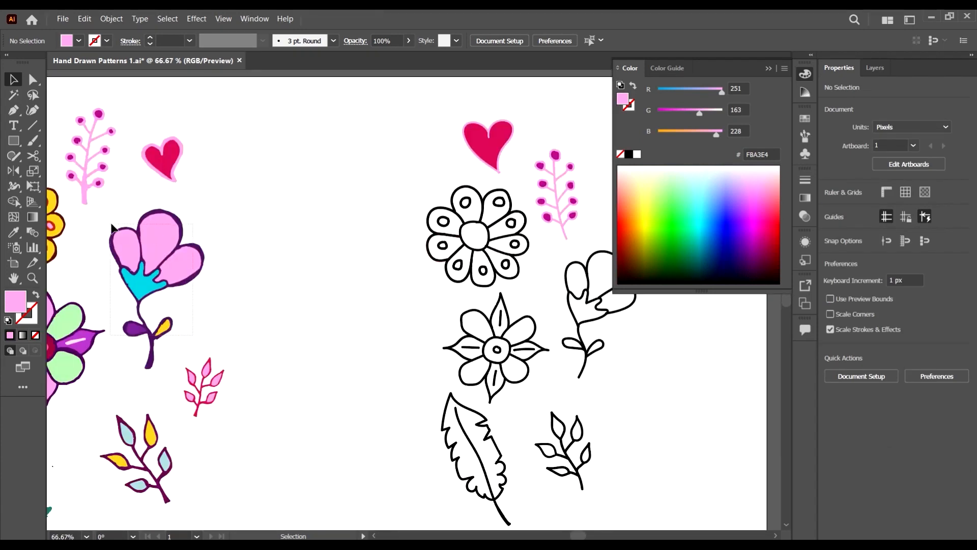
click(157, 237)
scroll(163, 249, down, 2)
drag(166, 253, 439, 234)
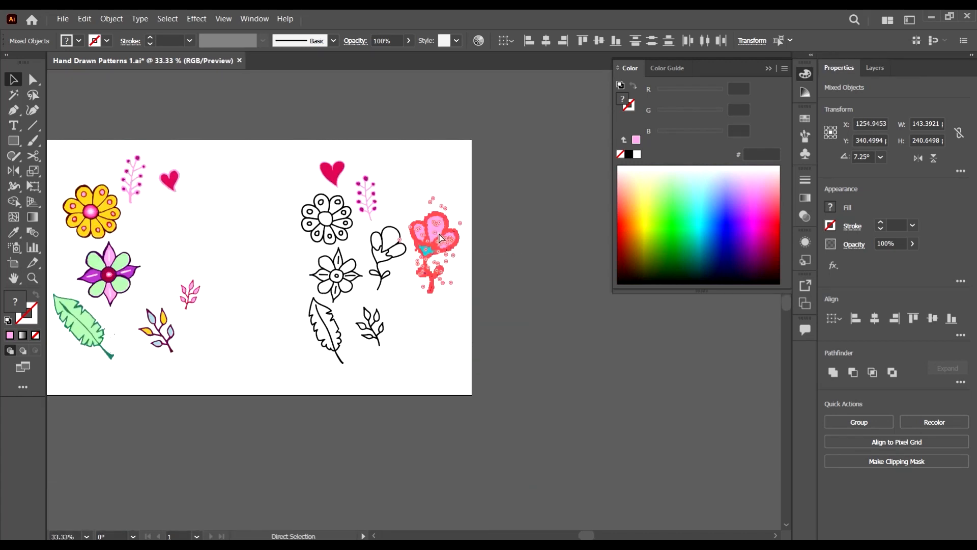
key(ctrl+z)
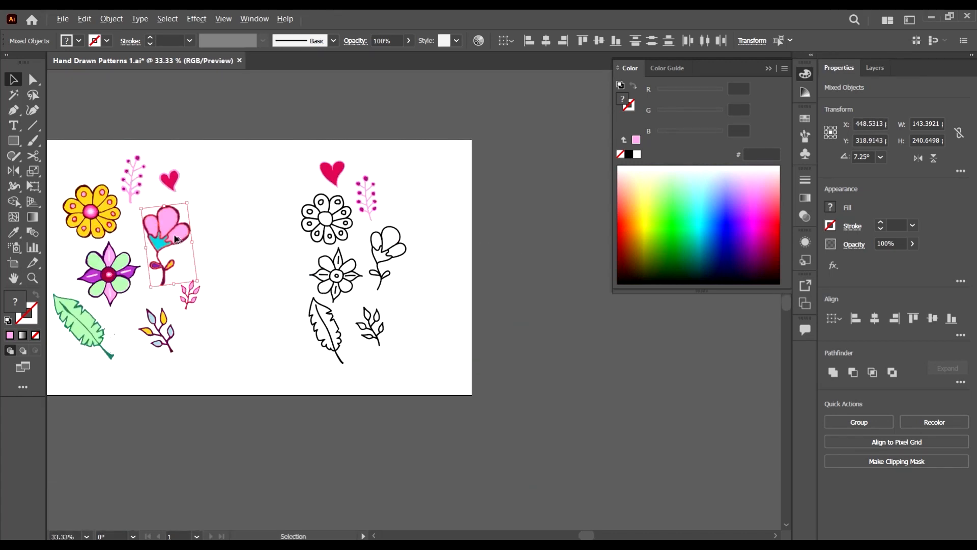
drag(174, 238, 444, 250)
scroll(446, 244, up, 4)
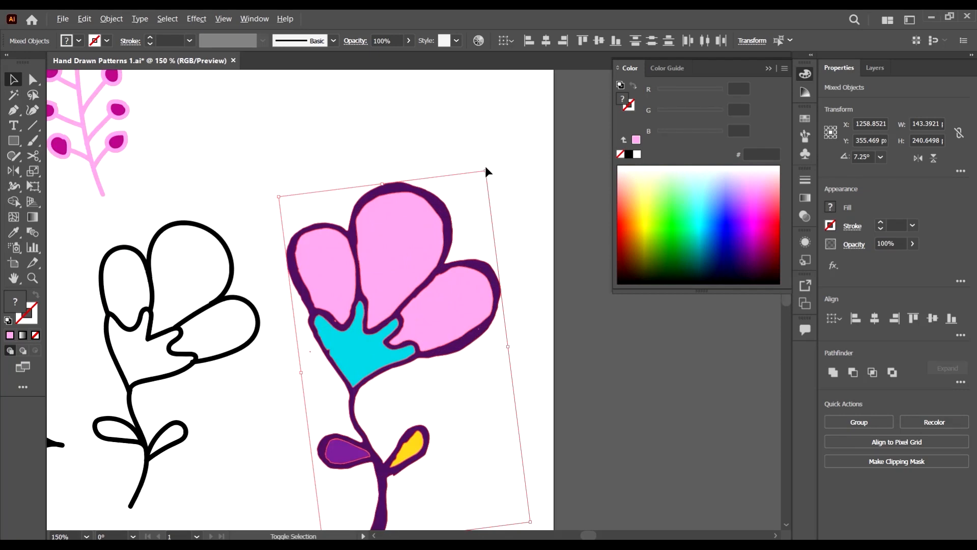
Step: Scale the copied reference flower down to about 105 by 176 px and deselect it
drag(486, 171, 452, 222)
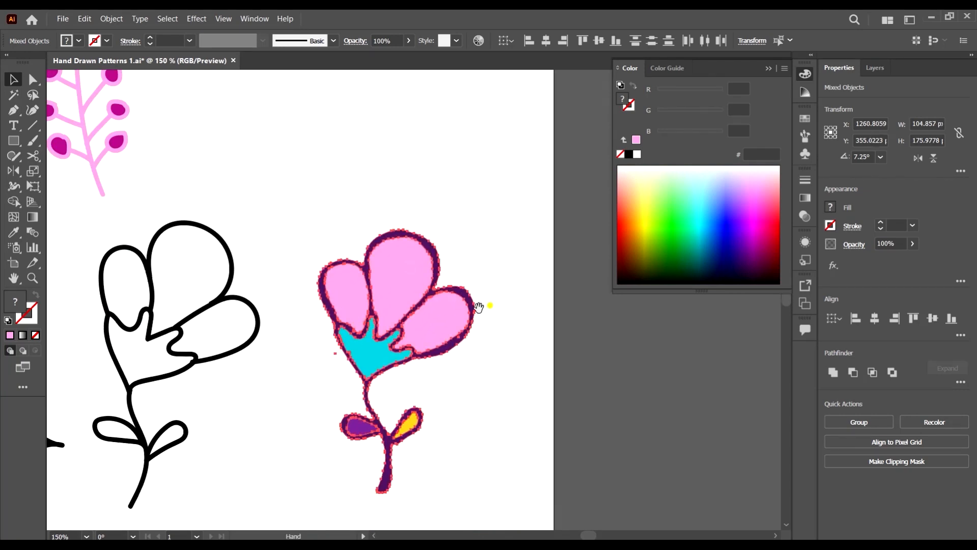
drag(479, 307, 496, 264)
click(593, 322)
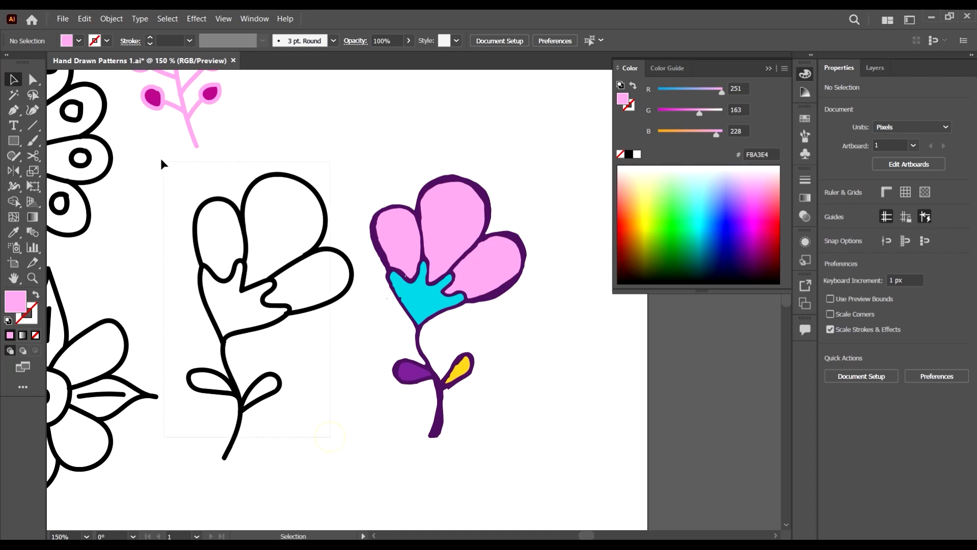
Step: Expand the appearance of the black three-petal flower drawing and unite its lines into one shape
drag(171, 182, 171, 179)
click(82, 20)
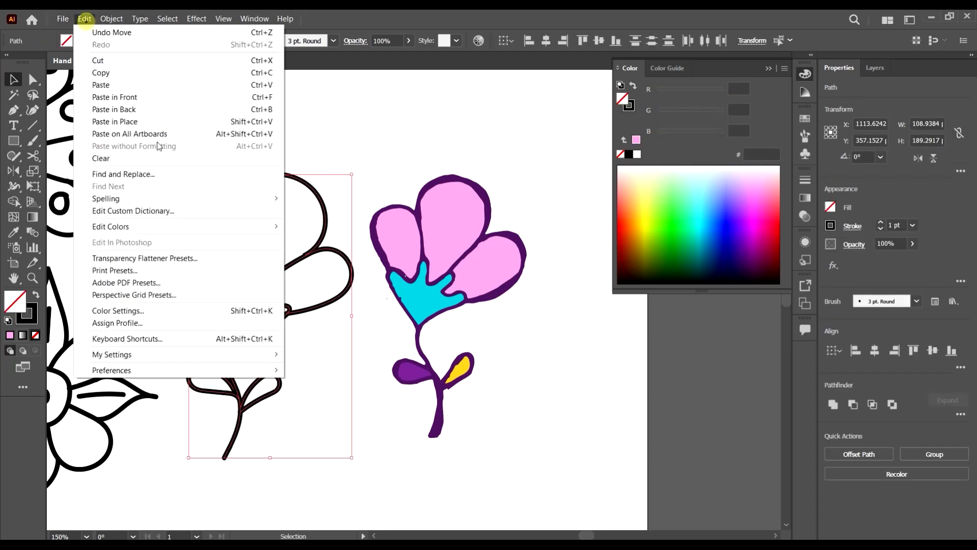
mouse_move(123, 19)
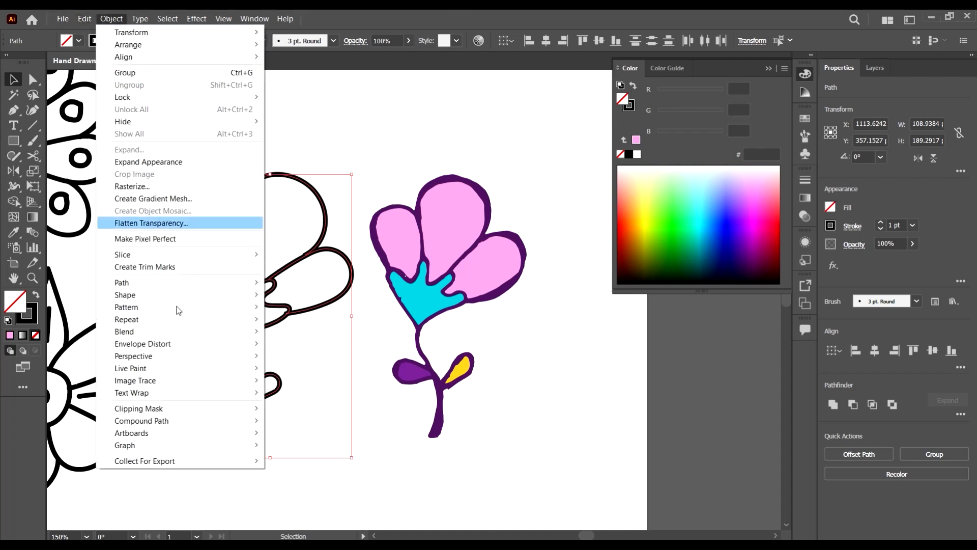
click(150, 163)
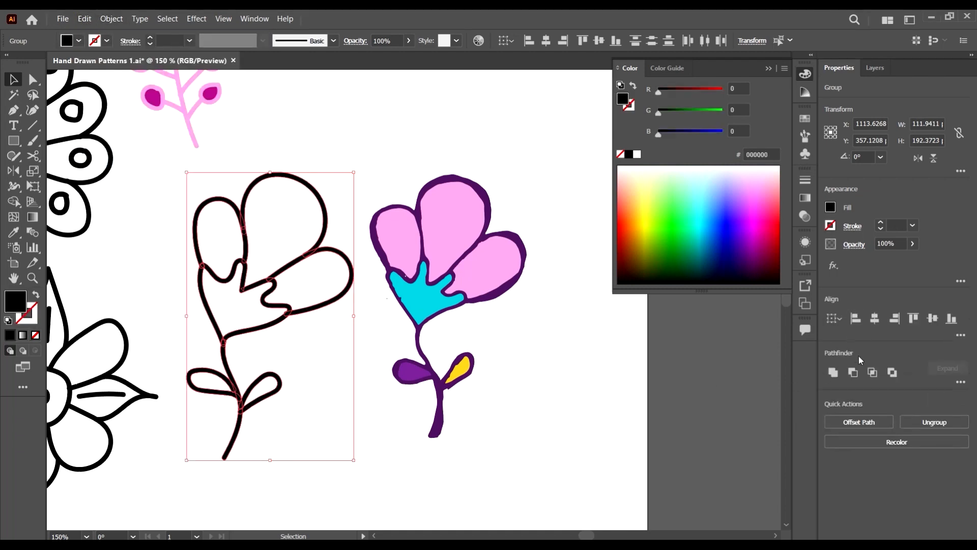
click(832, 372)
Step: Recolour the united flower outline with dark purple 551C66 sampled from the reference flower's outline, and deselect it
scroll(529, 310, down, 1)
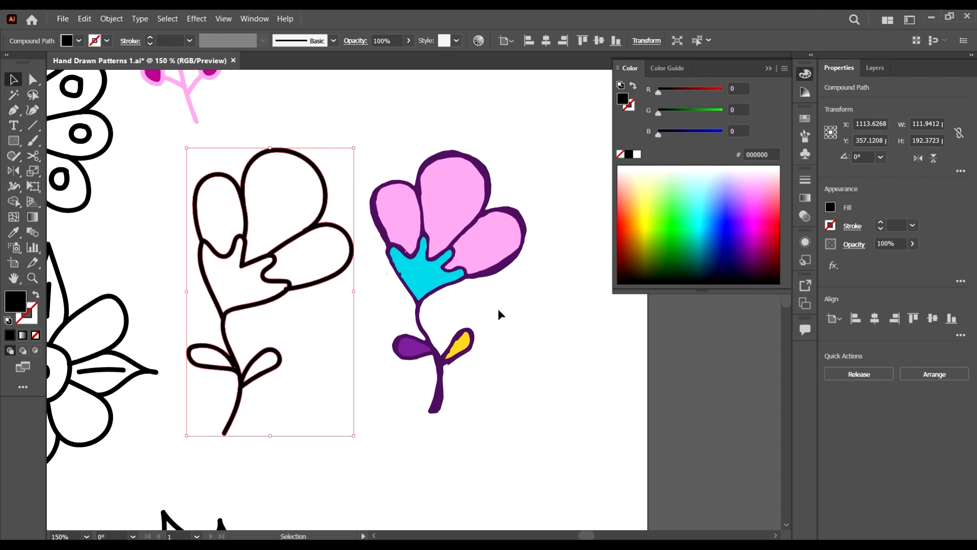
key(i)
click(498, 265)
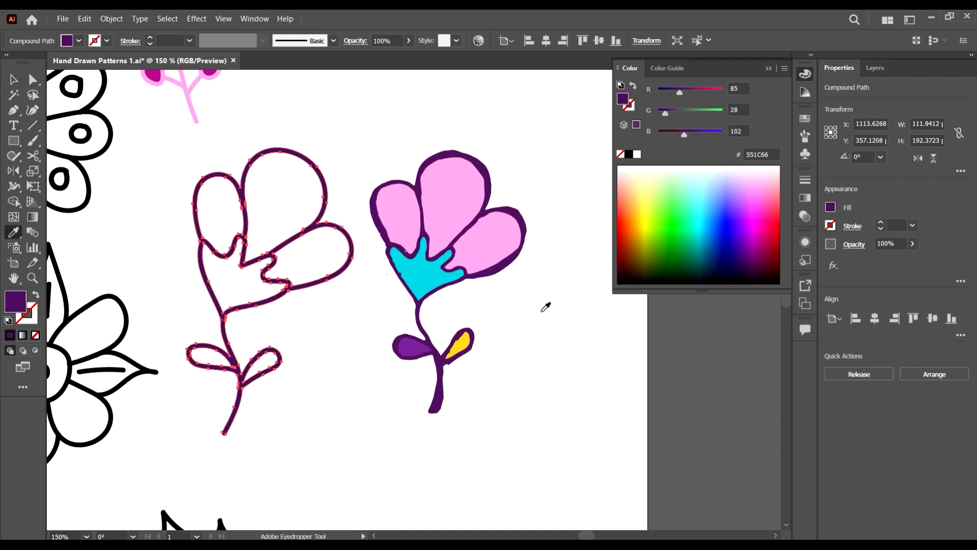
key(v)
click(565, 319)
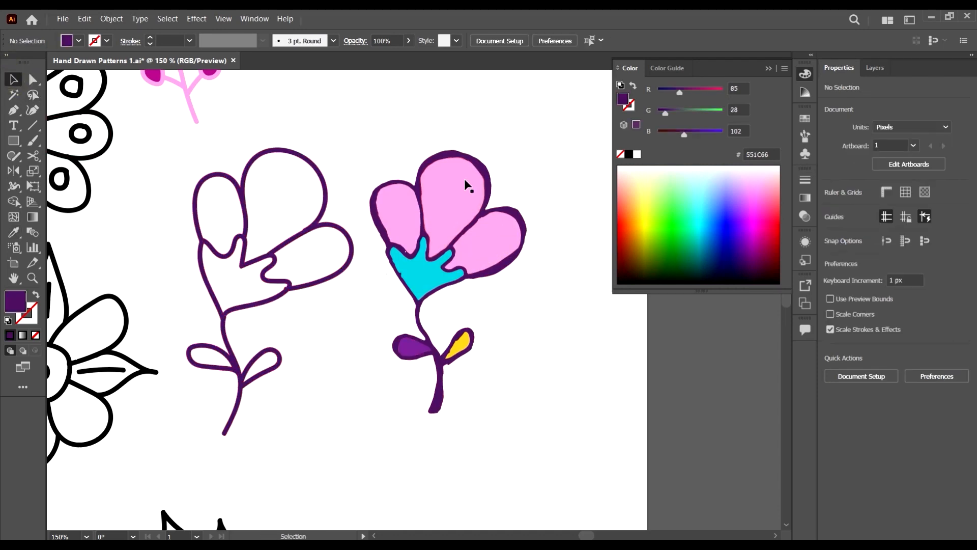
Step: Copy the hex code FBA3E4 from the reference flower's large pink petal, and deselect it
click(464, 179)
click(760, 154)
key(ctrl+c)
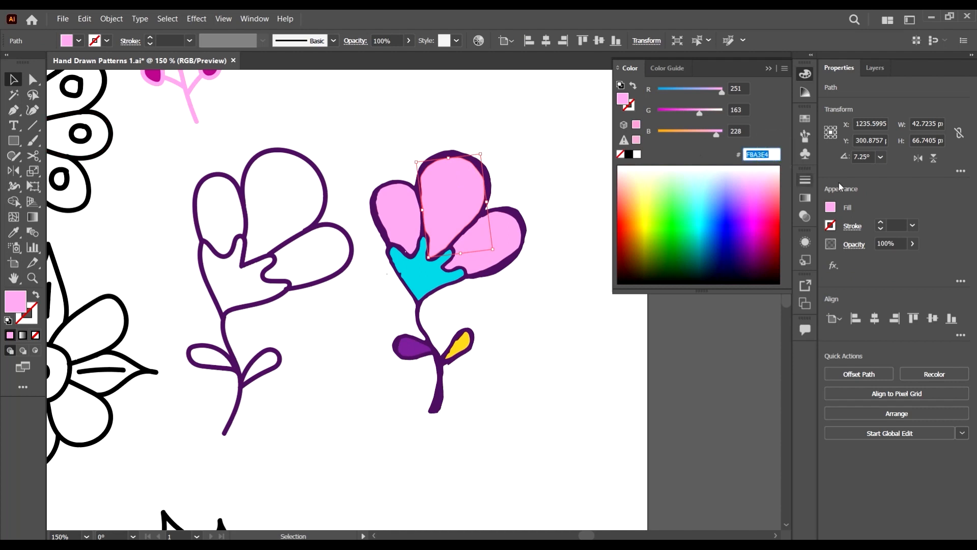
click(567, 393)
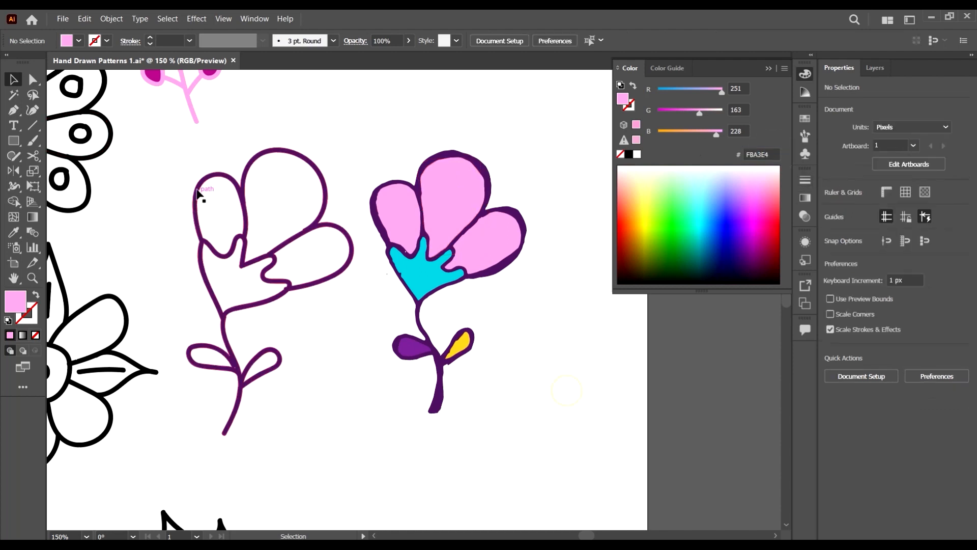
Step: Fill the three petals of the united flower outline with pink FBA3E4 using Shape Builder
drag(348, 462, 350, 463)
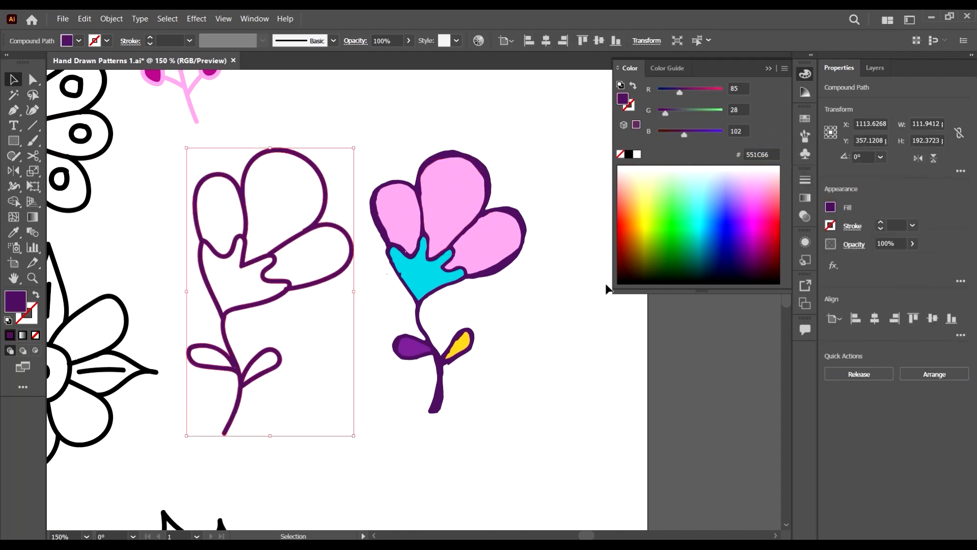
click(14, 201)
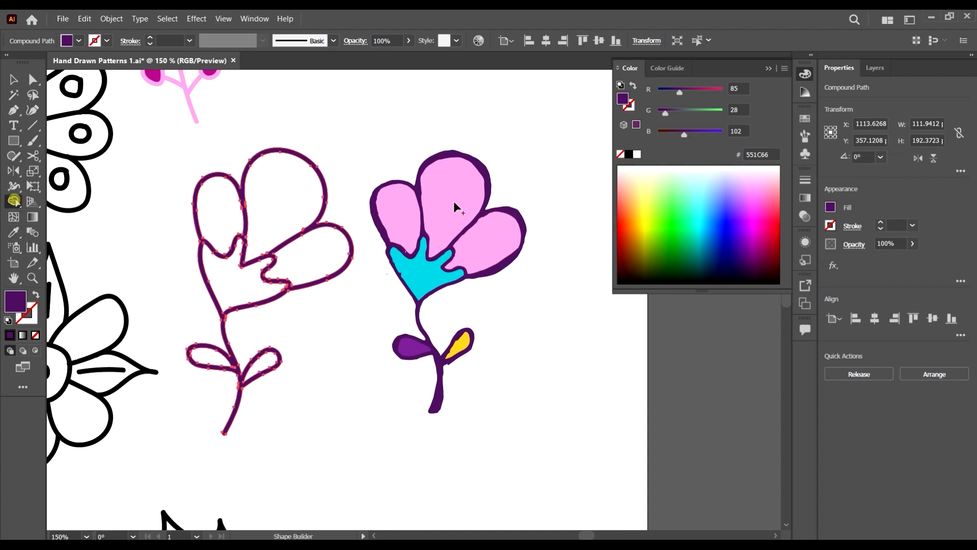
drag(777, 156, 630, 134)
key(ctrl+v)
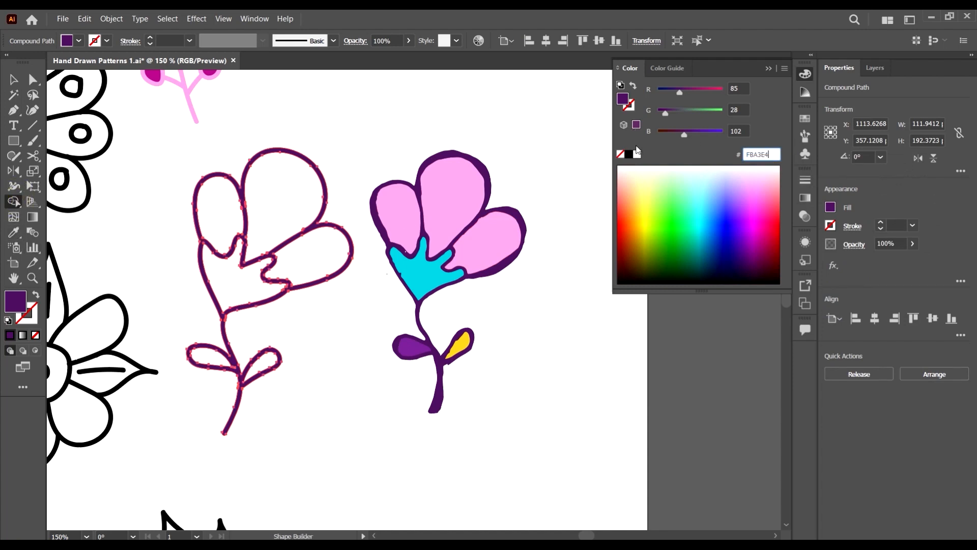
key(Return)
click(224, 202)
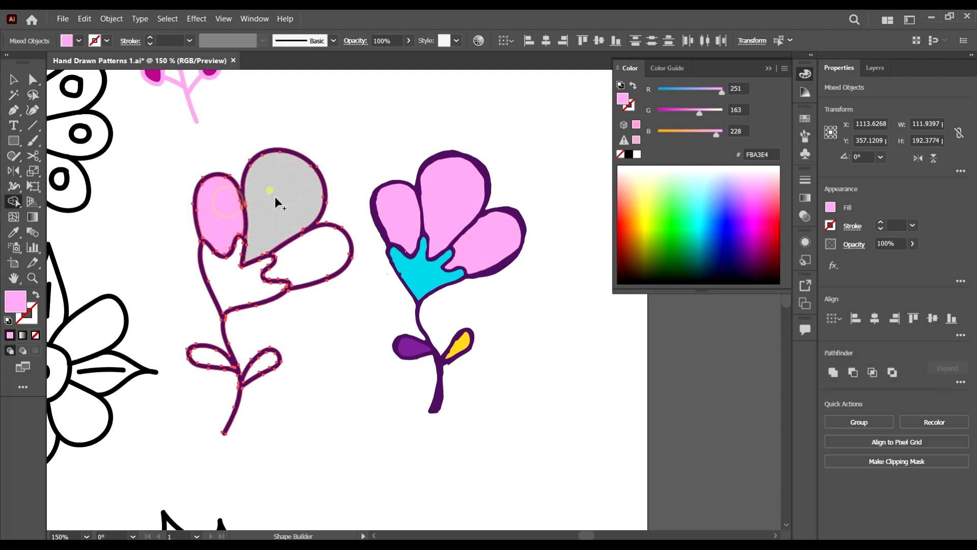
click(278, 201)
click(324, 262)
Step: Copy the hex code 00CCDA from the reference flower's turquoise calyx, and deselect it
scroll(530, 355, down, 1)
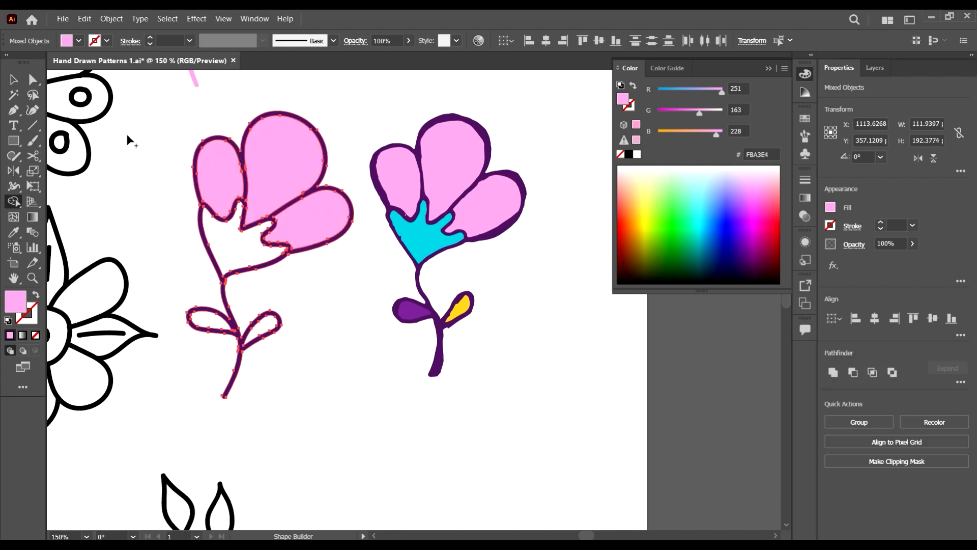
click(13, 80)
click(394, 377)
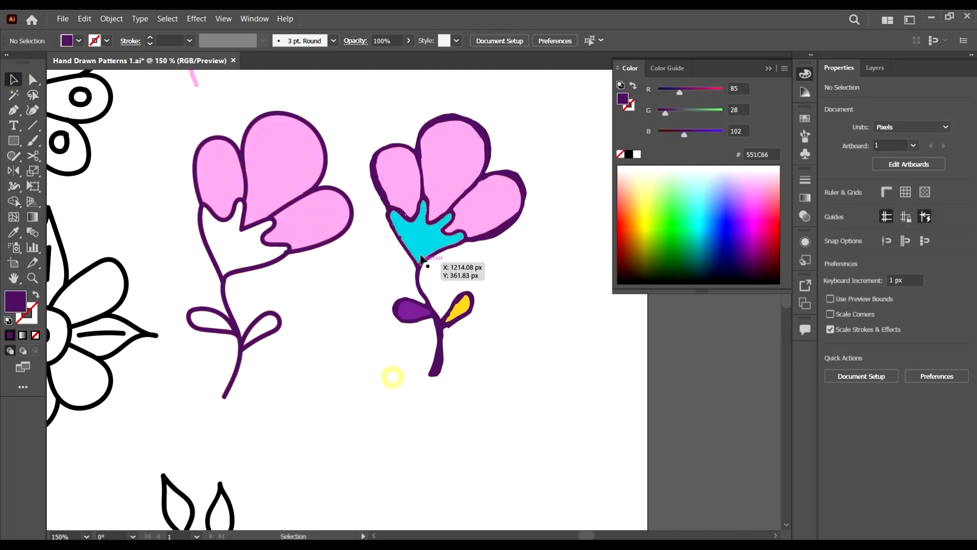
click(420, 241)
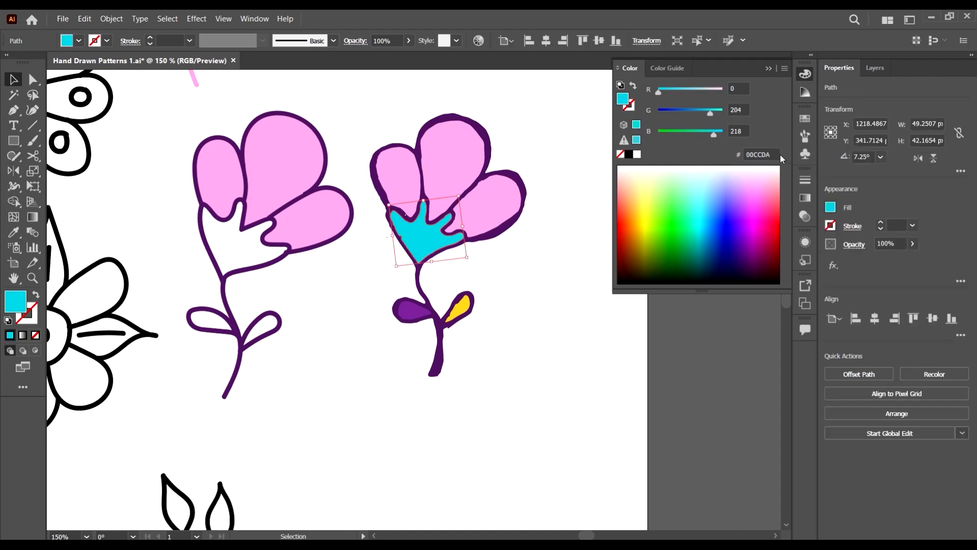
click(425, 401)
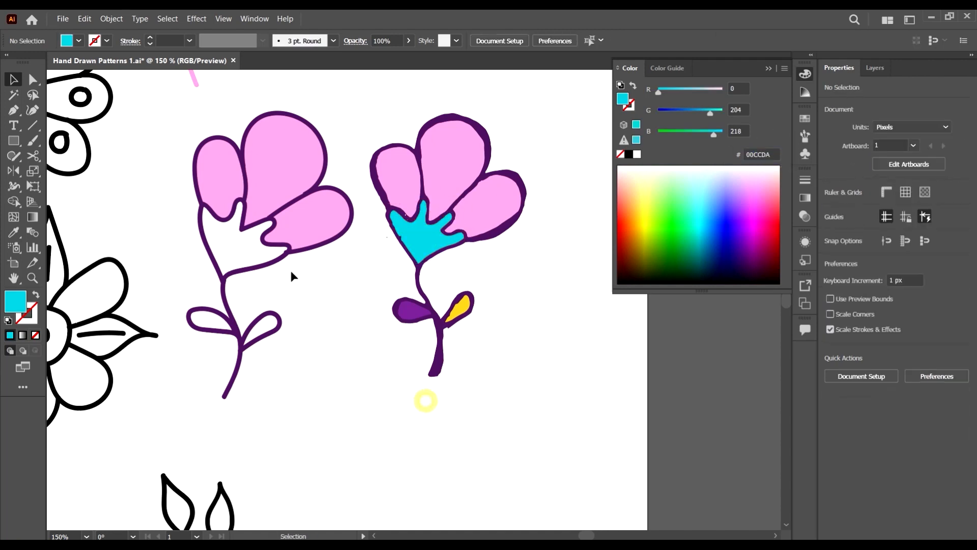
Step: Fill the calyx of the united flower outline with turquoise 00CCDA using Shape Builder
drag(194, 260, 192, 262)
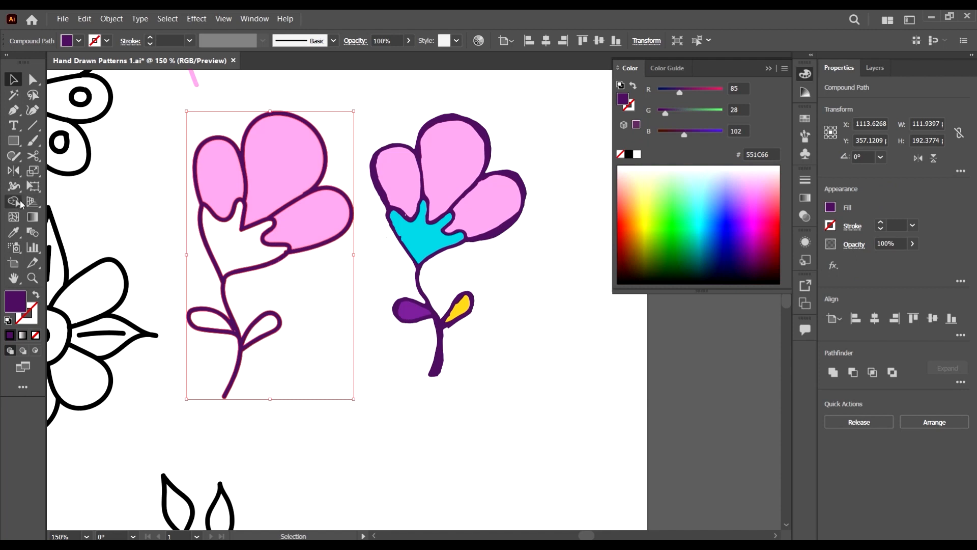
click(14, 201)
click(772, 154)
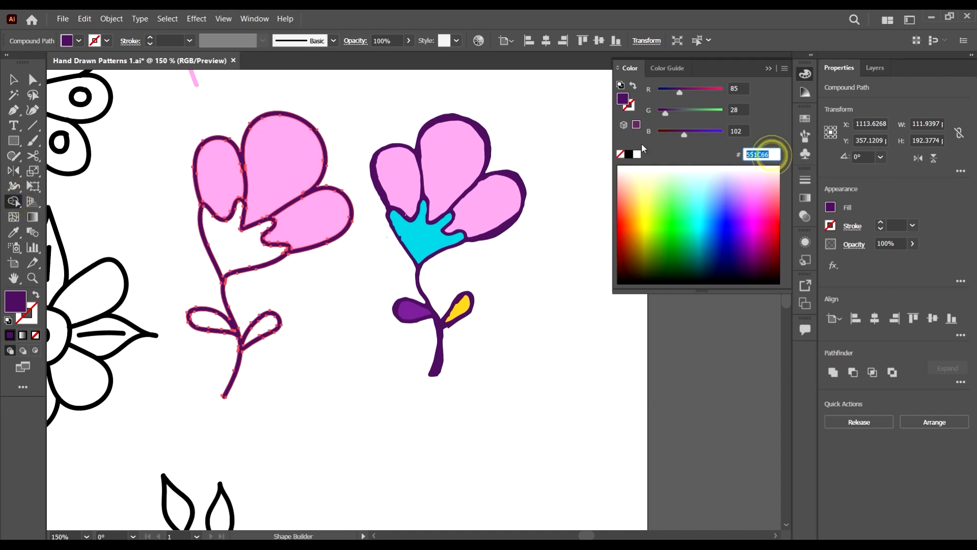
text(00CCDA)
key(Return)
click(230, 255)
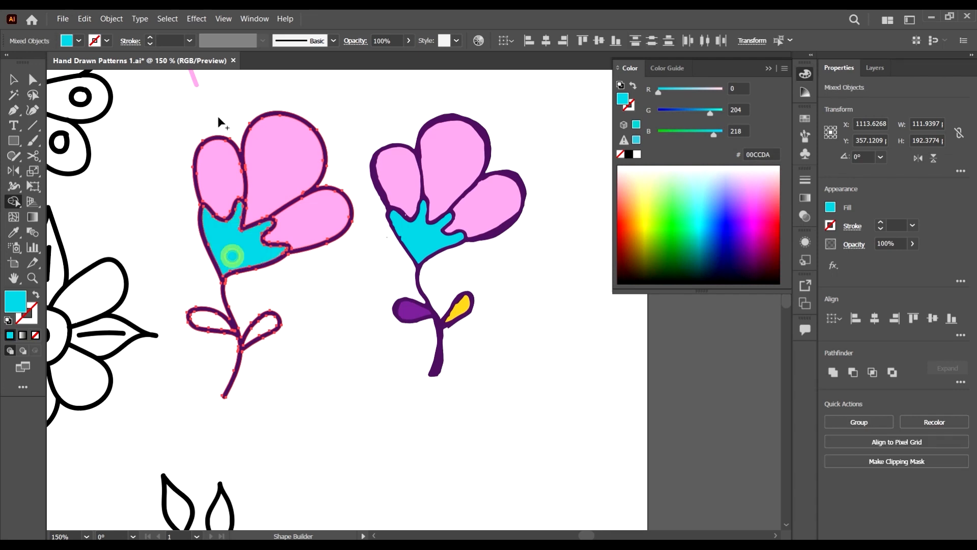
Step: Copy the hex code 7F2A99 from the reference flower's purple leaf, and deselect it
click(13, 80)
scroll(307, 269, down, 1)
click(327, 318)
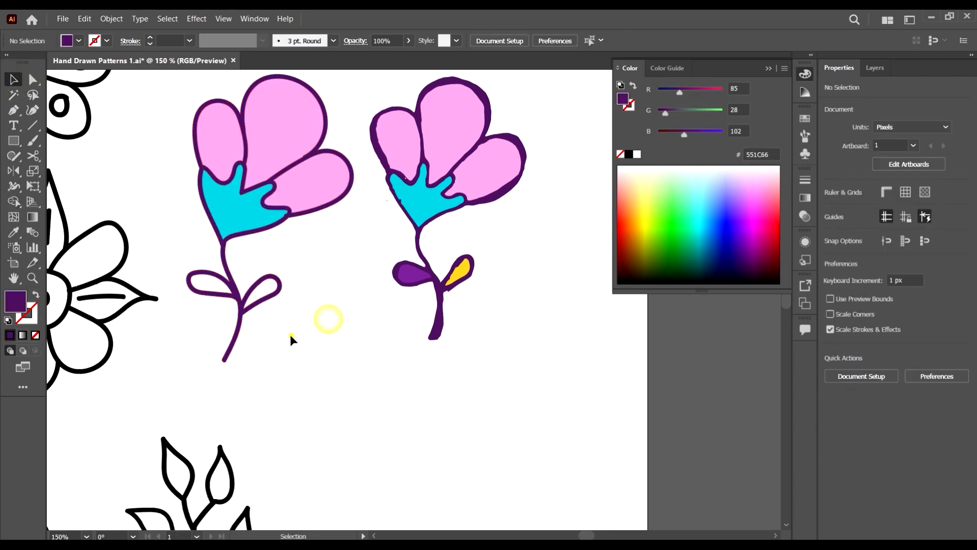
click(462, 336)
click(412, 275)
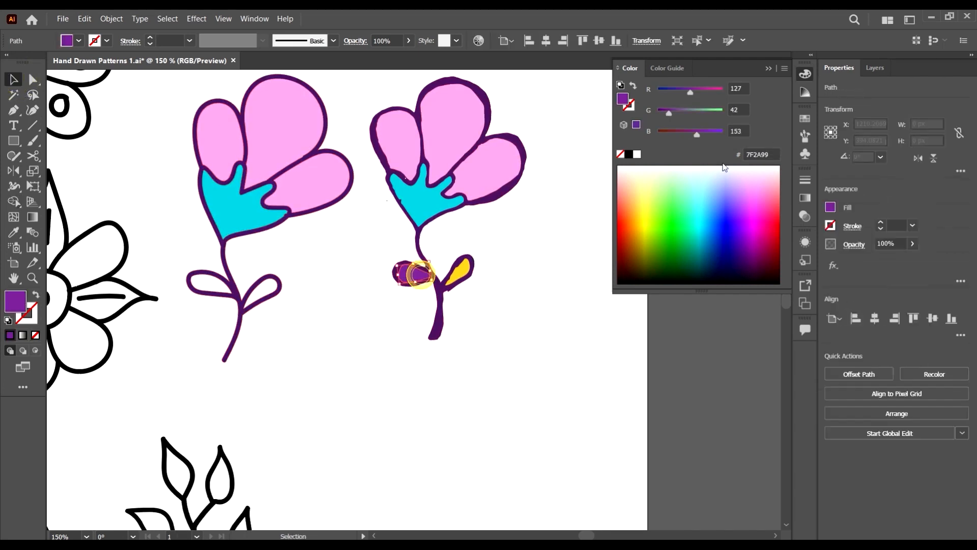
click(772, 149)
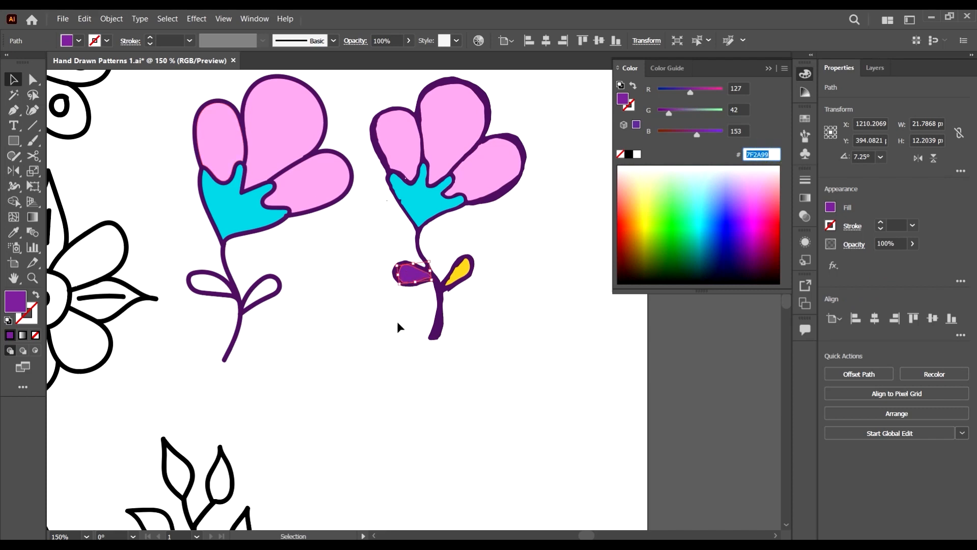
click(423, 370)
Step: Fill the left leaf on the united flower's stem with purple 7F2A99 using Shape Builder, and deselect the flower
click(256, 285)
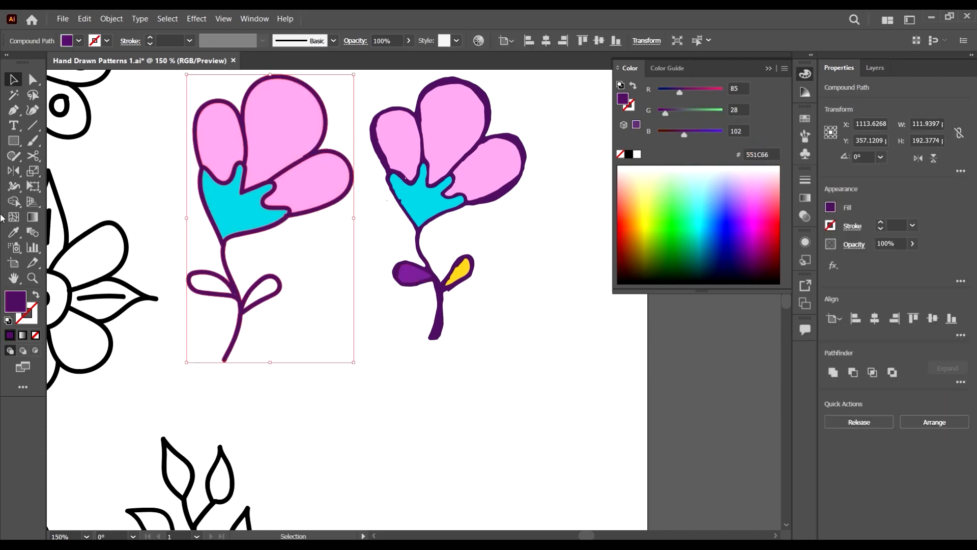
click(14, 202)
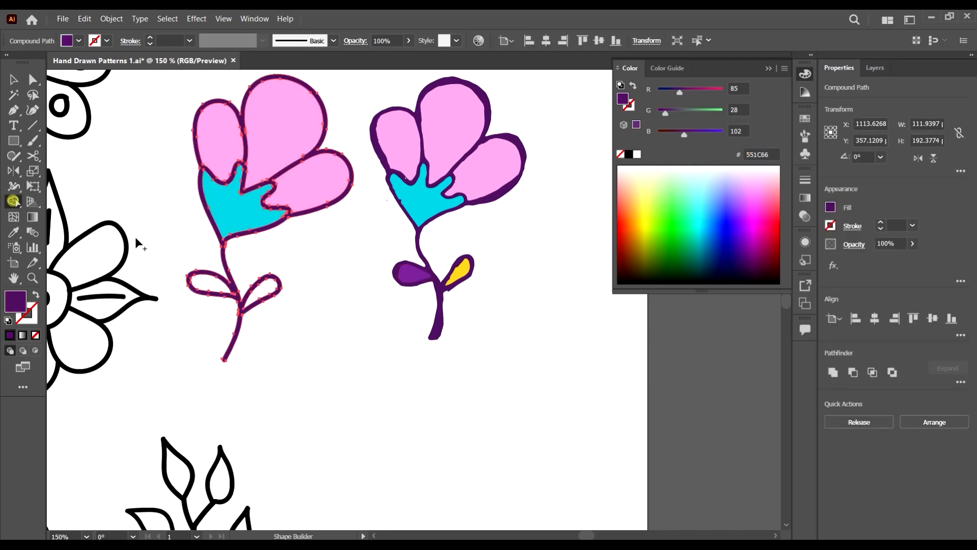
click(213, 288)
click(772, 155)
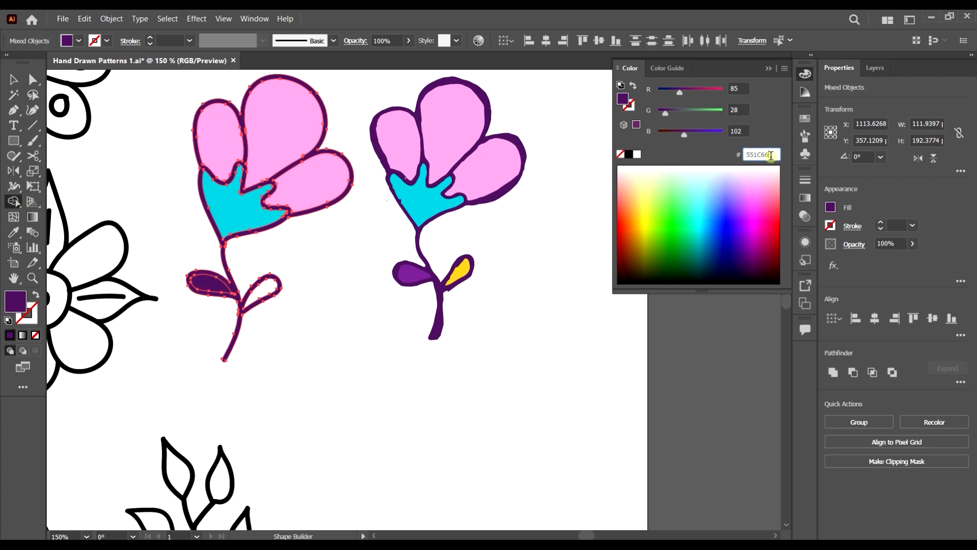
text(7F2A99)
key(Return)
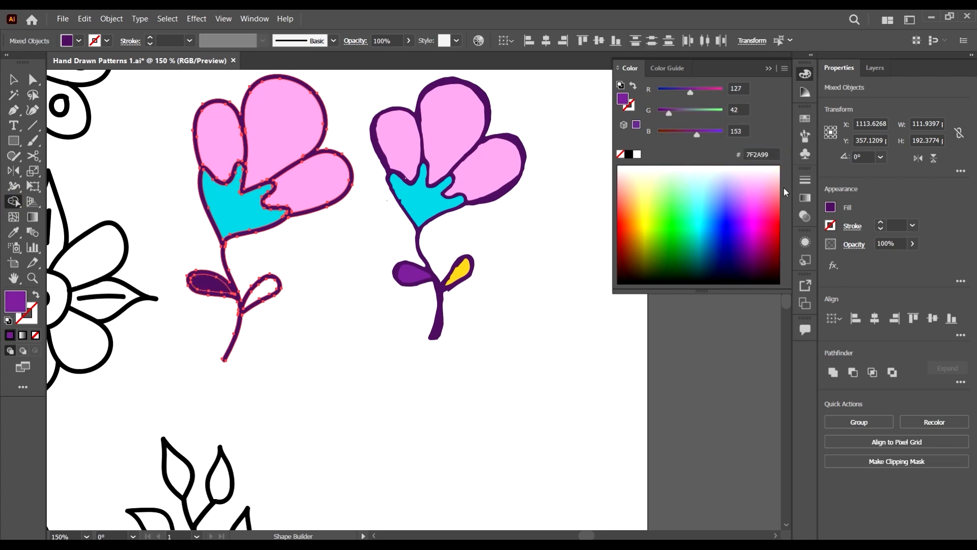
click(216, 282)
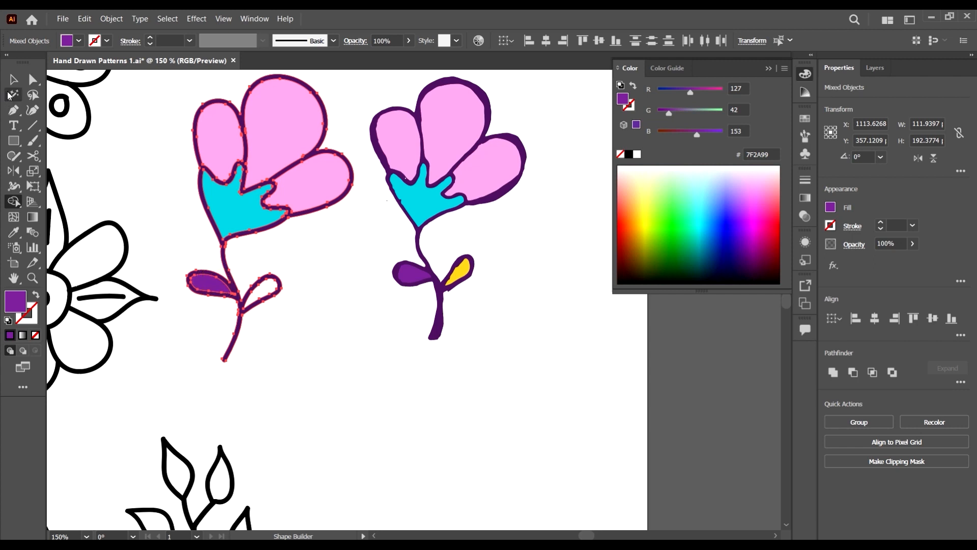
key(v)
click(280, 314)
Step: Copy the hex code F4CC21 from the reference flower's yellow leaf, and deselect it
click(259, 283)
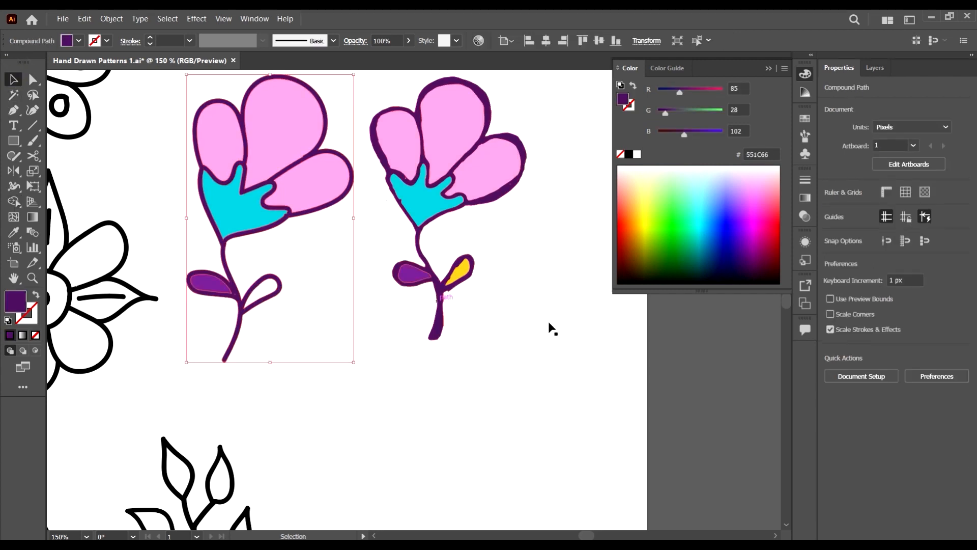
click(549, 325)
click(459, 273)
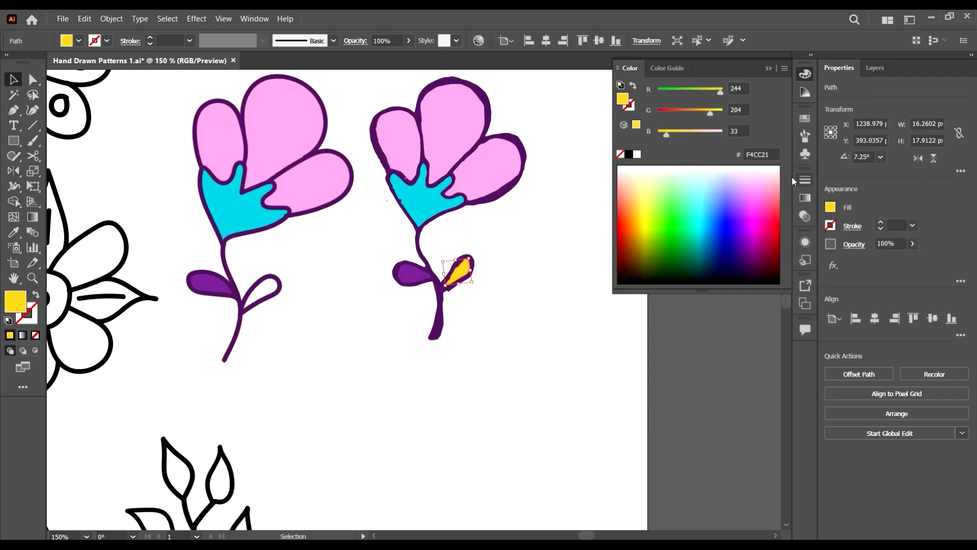
click(463, 346)
Step: Fill the right leaf on the united flower's stem with yellow F4CC21 using Shape Builder
drag(286, 360, 218, 303)
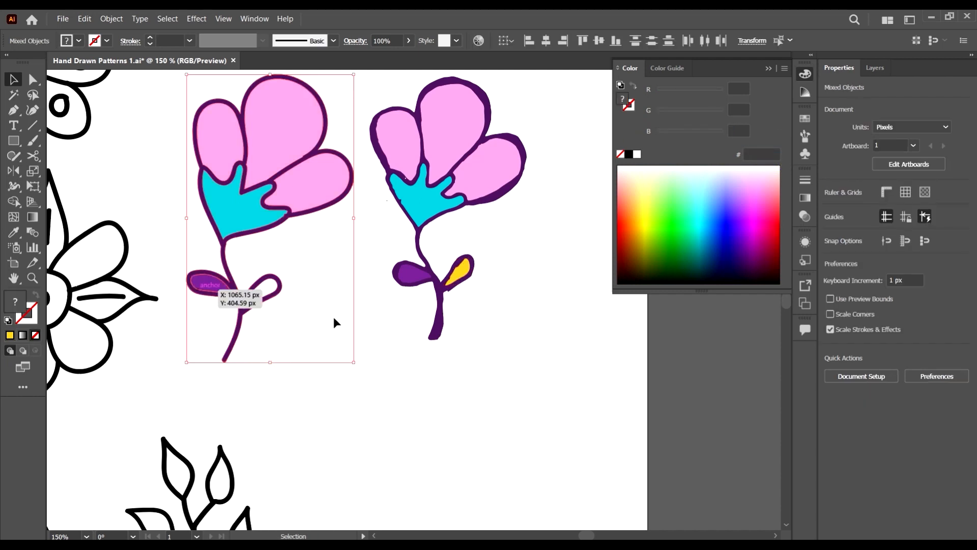
click(15, 202)
drag(774, 155, 688, 143)
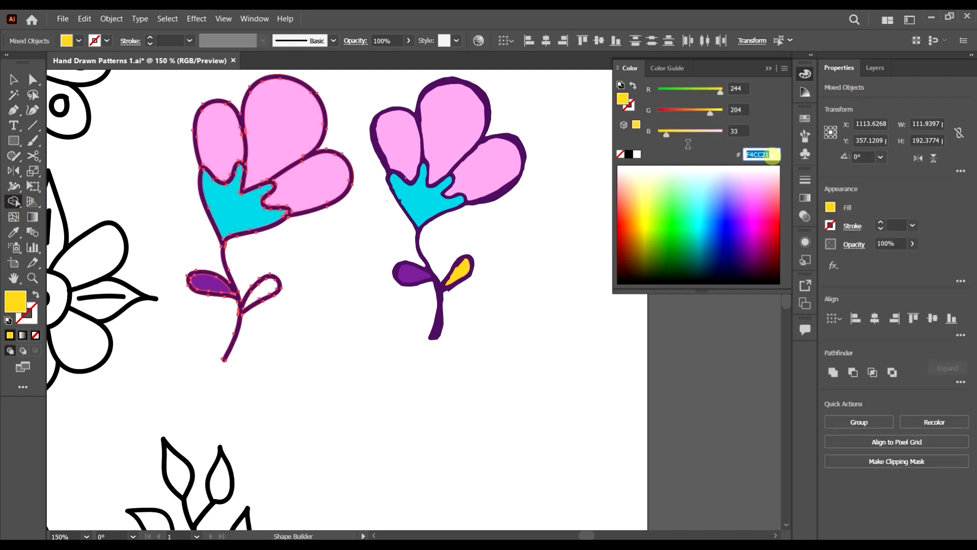
text(F4CC21)
key(Return)
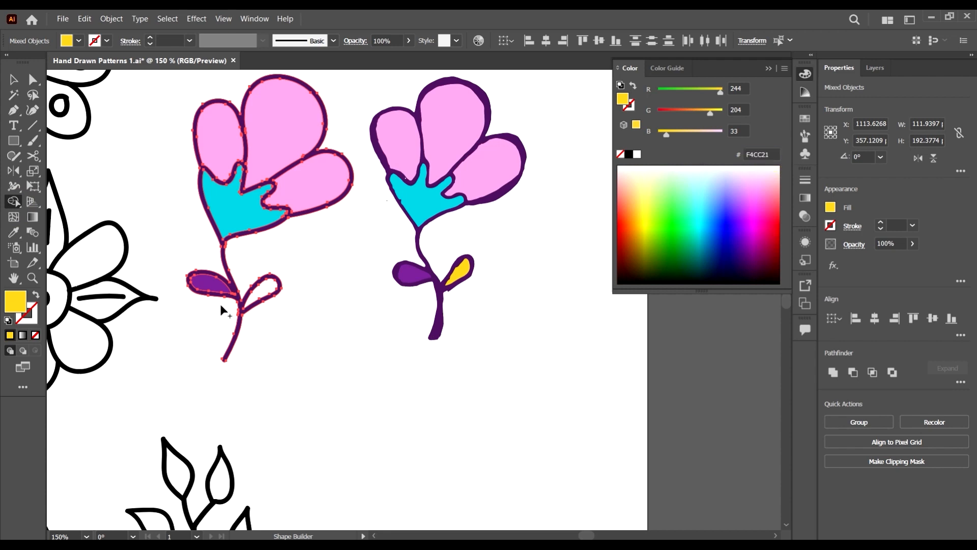
click(262, 288)
Step: Deselect the finished flower and delete the reference flower copy beside it
click(13, 80)
scroll(293, 294, down, 3)
click(380, 337)
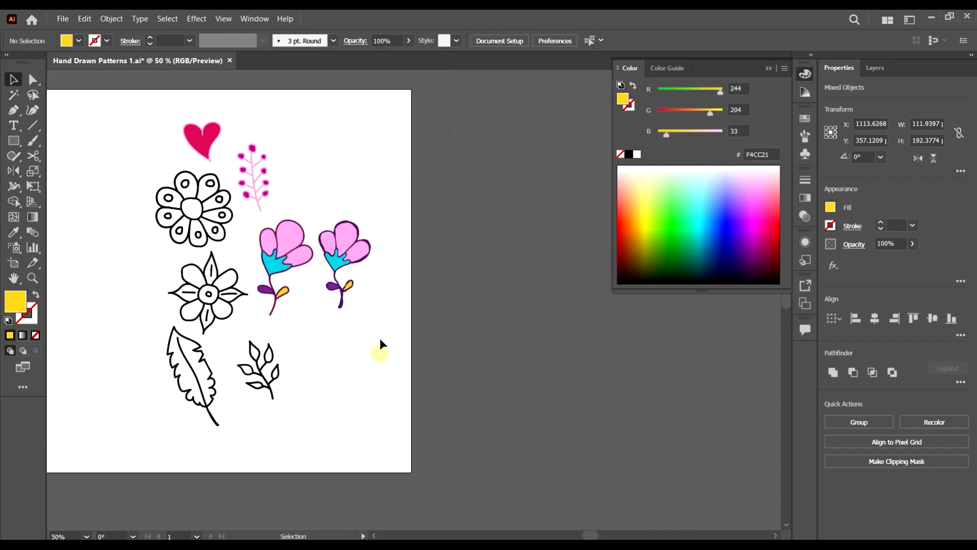
click(329, 229)
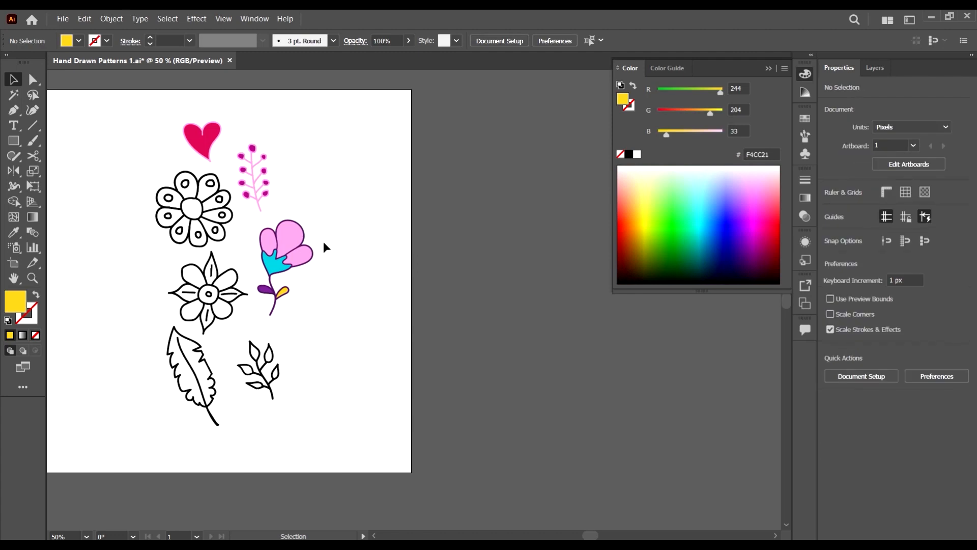
Step: Copy the purple-outlined reference leaf sprig next to the black sprig drawing and scale the copy down to about 76 by 95 px
scroll(322, 241, up, 3)
scroll(389, 317, down, 5)
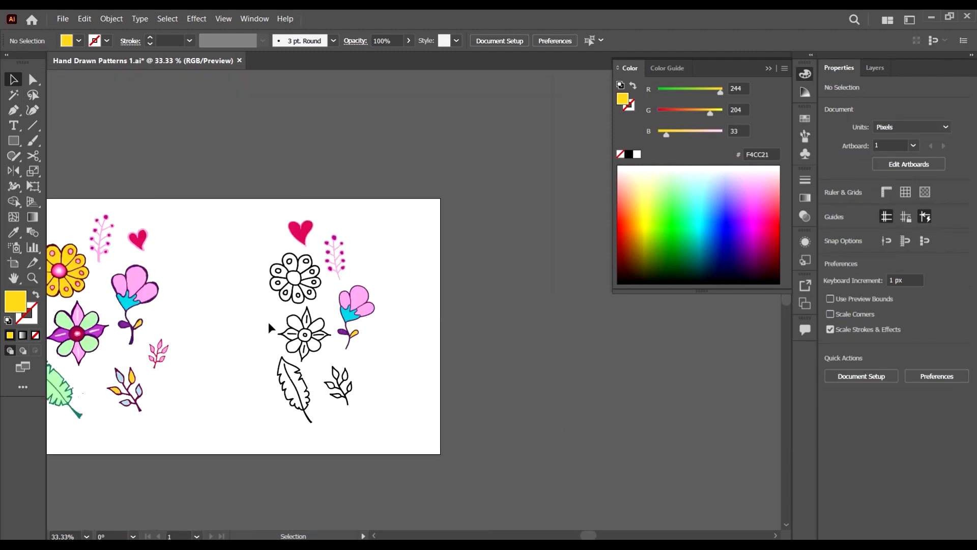
scroll(371, 373, up, 2)
scroll(316, 402, down, 1)
scroll(201, 435, up, 1)
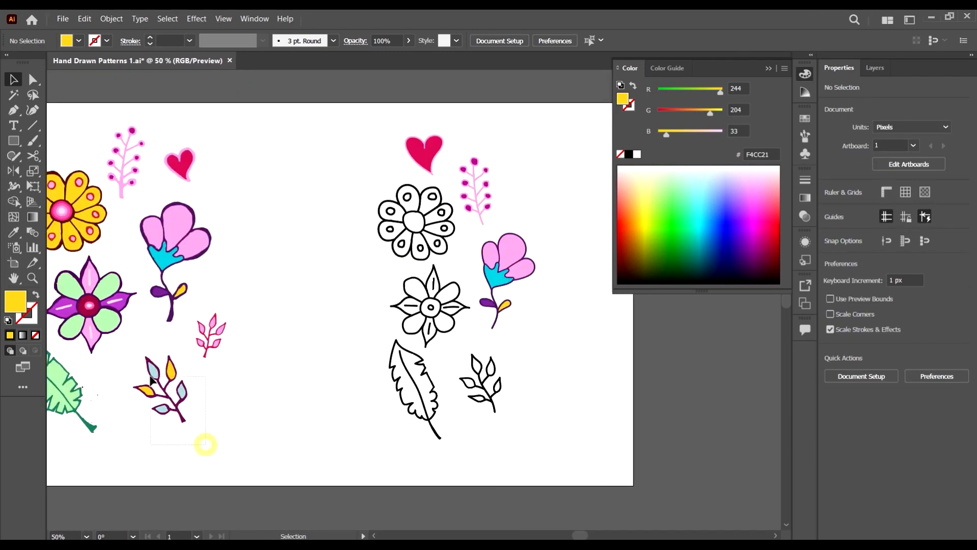
drag(134, 365, 538, 396)
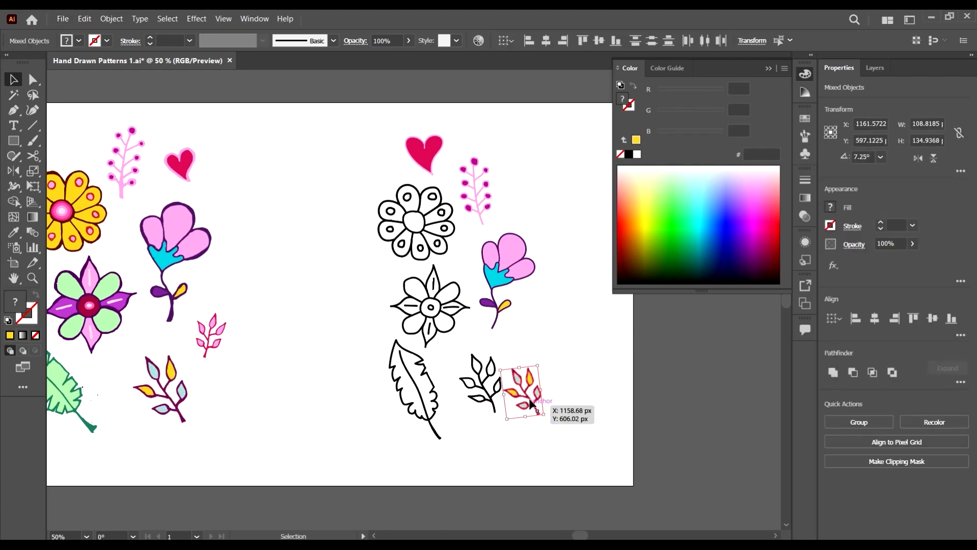
scroll(509, 400, up, 3)
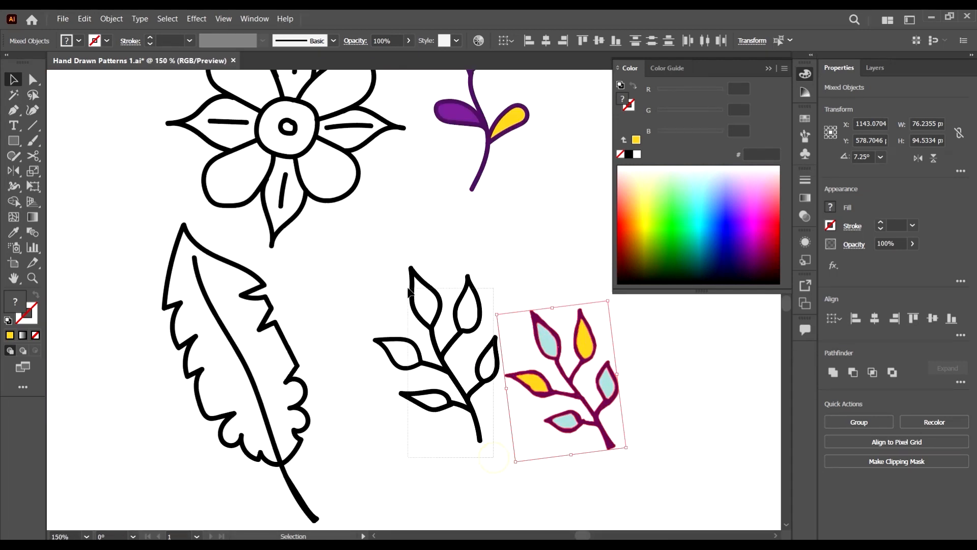
Step: Expand the appearance of the black leaf sprig drawing and unite its lines into one shape
click(410, 292)
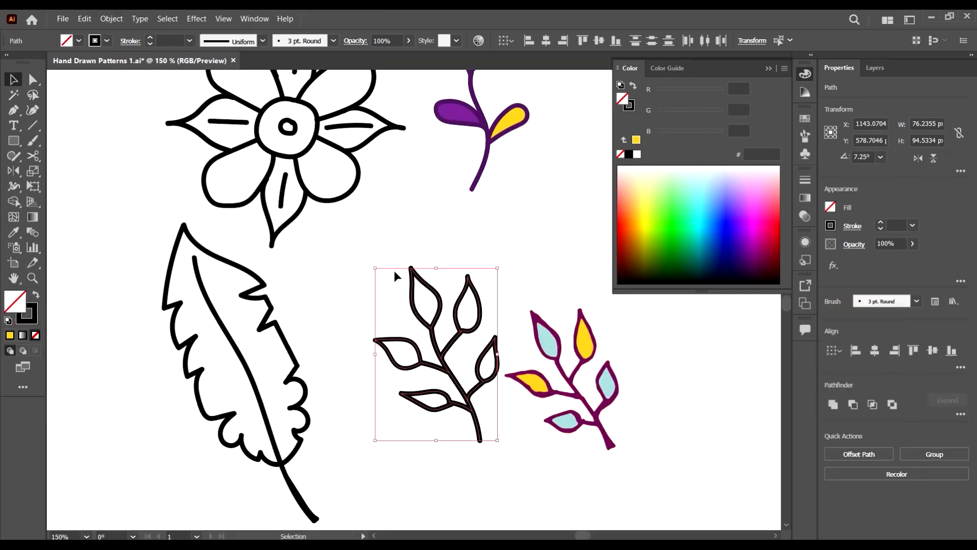
click(112, 18)
click(167, 162)
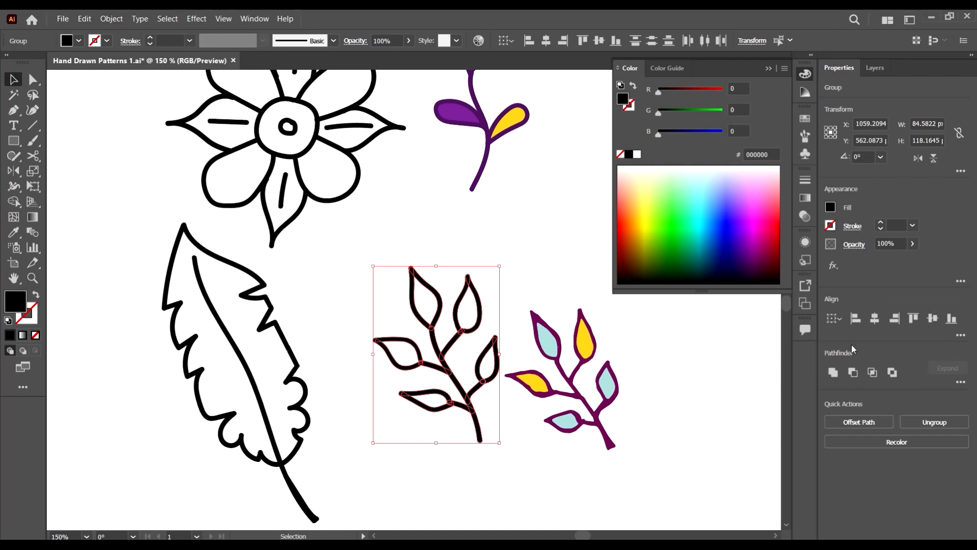
click(835, 373)
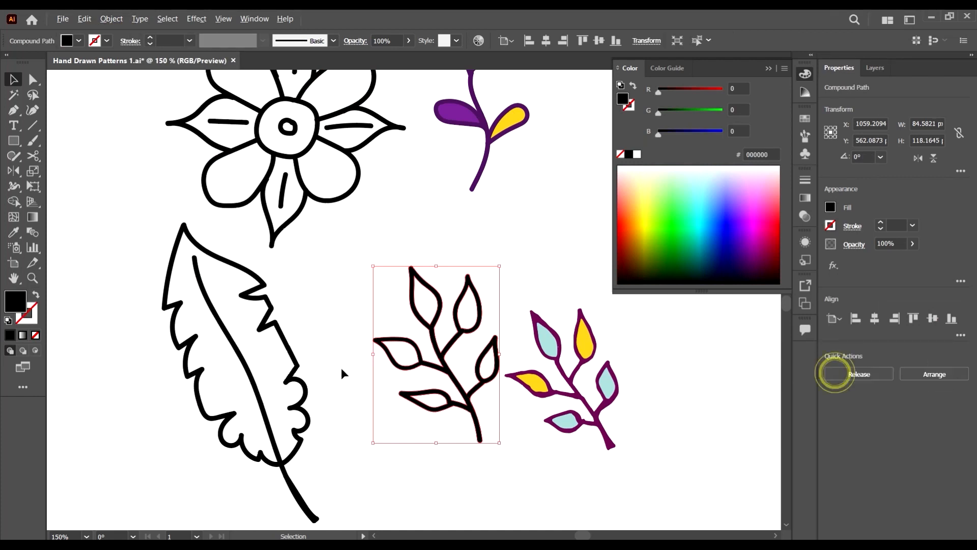
Step: Place a smaller copy of the united sprig, about 63 by 87 px, below the coloured flower and rotate it to about 313°
scroll(348, 354, down, 2)
drag(398, 346, 483, 265)
key(ctrl+minus)
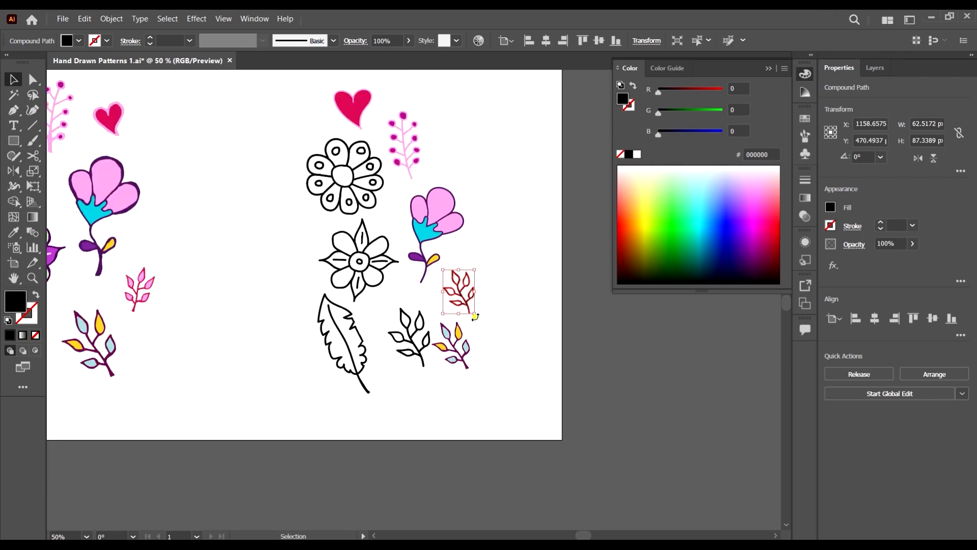
drag(475, 317, 452, 321)
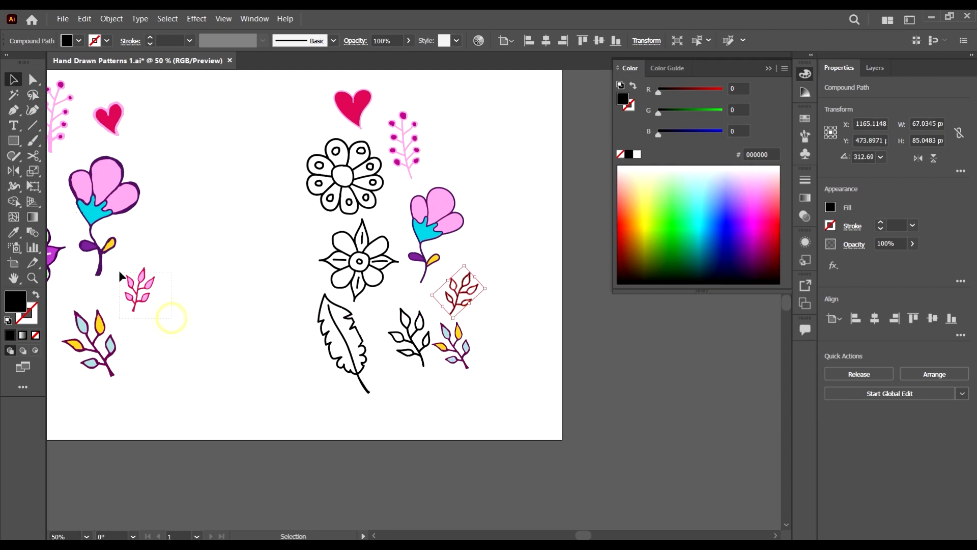
Step: Copy the pink reference leaf sprig next to the smaller black sprig and move the black sprig slightly up
drag(120, 275, 513, 277)
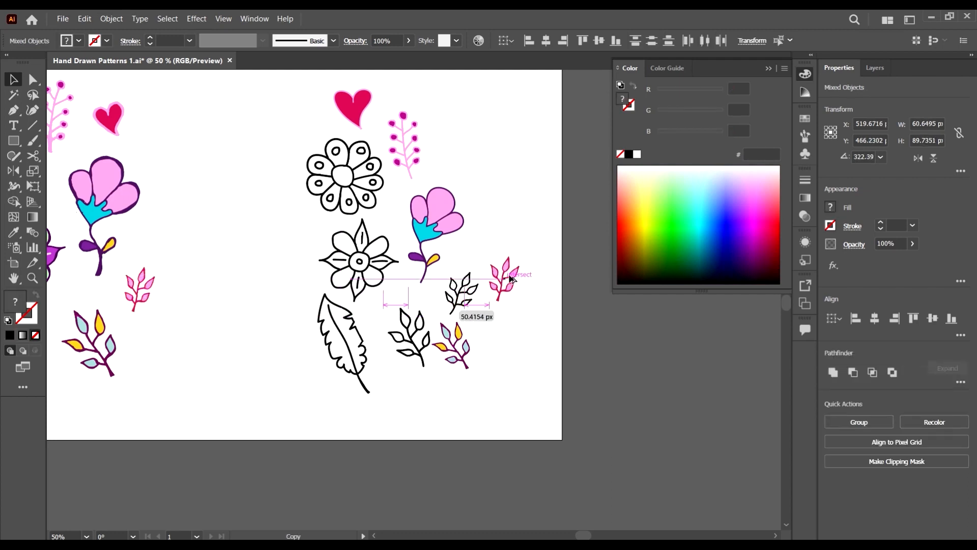
scroll(488, 292, up, 2)
click(457, 326)
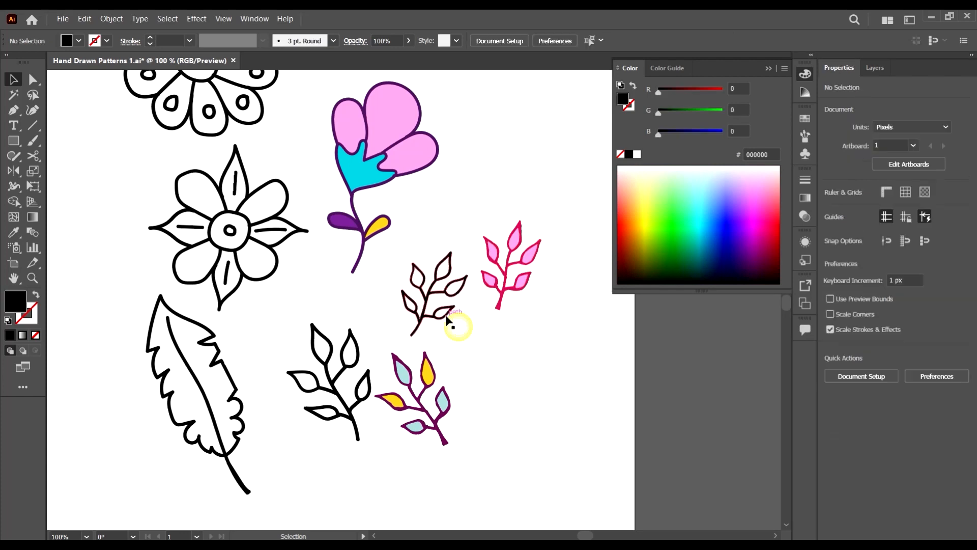
drag(447, 314, 440, 307)
scroll(362, 416, up, 1)
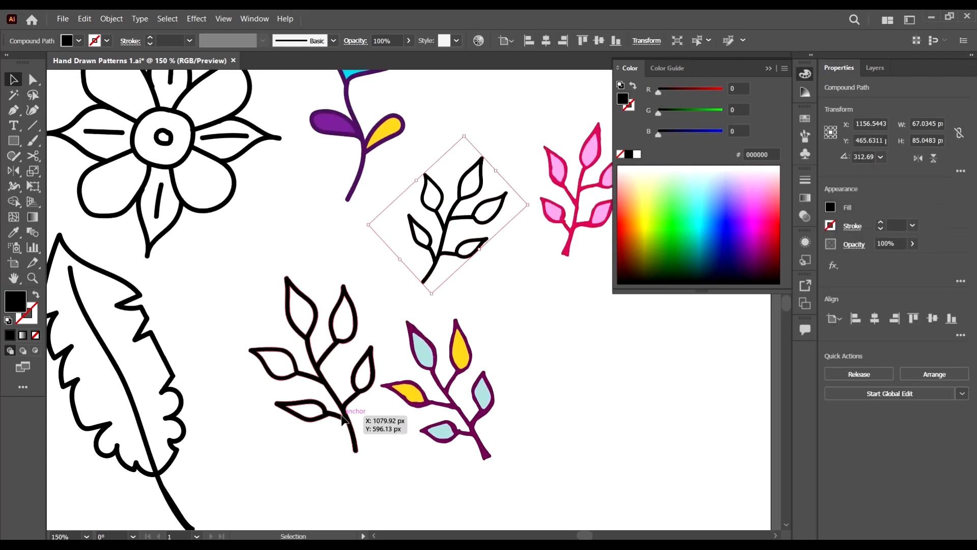
Step: Recolour the larger black sprig with the dark purple 711158 sampled from its reference sprig's stem
click(349, 418)
scroll(344, 398, down, 1)
scroll(344, 399, up, 1)
scroll(353, 379, up, 1)
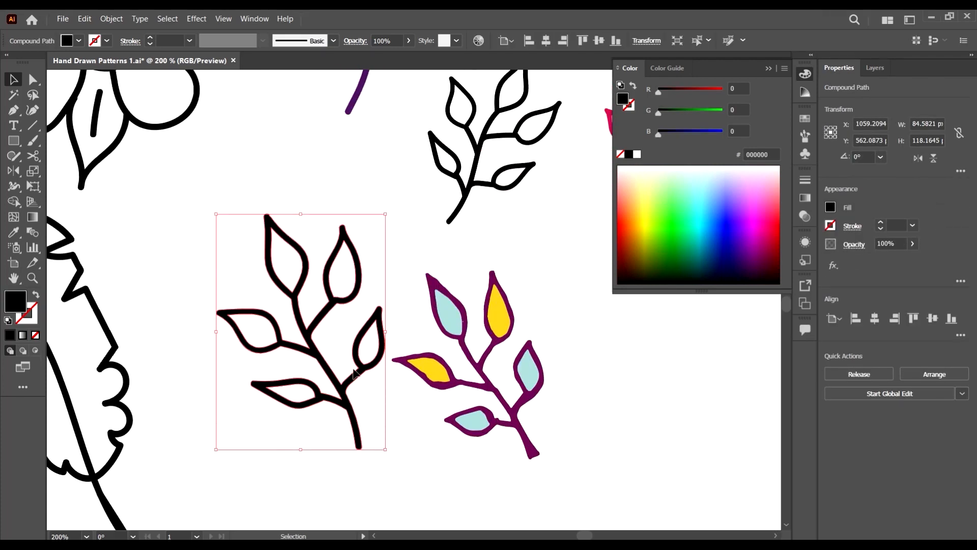
key(i)
click(526, 432)
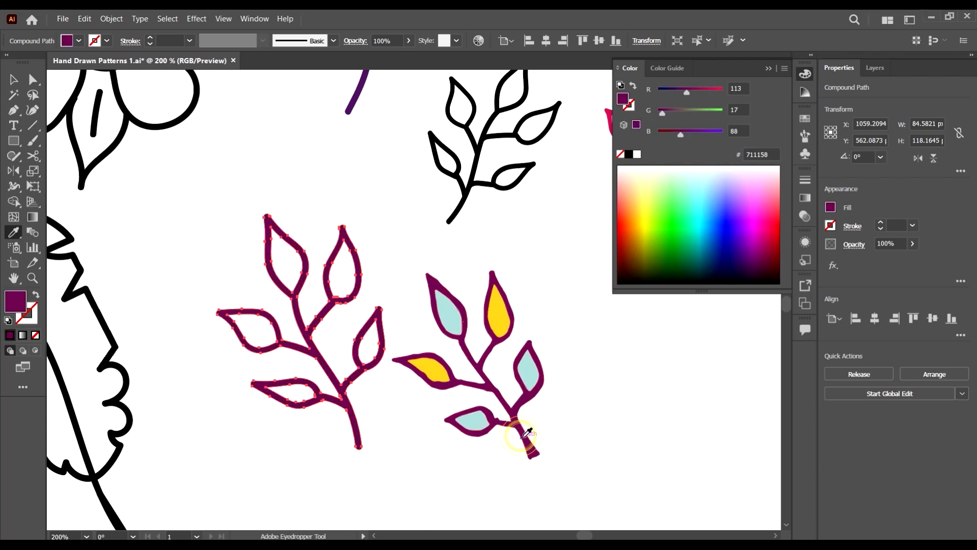
click(14, 81)
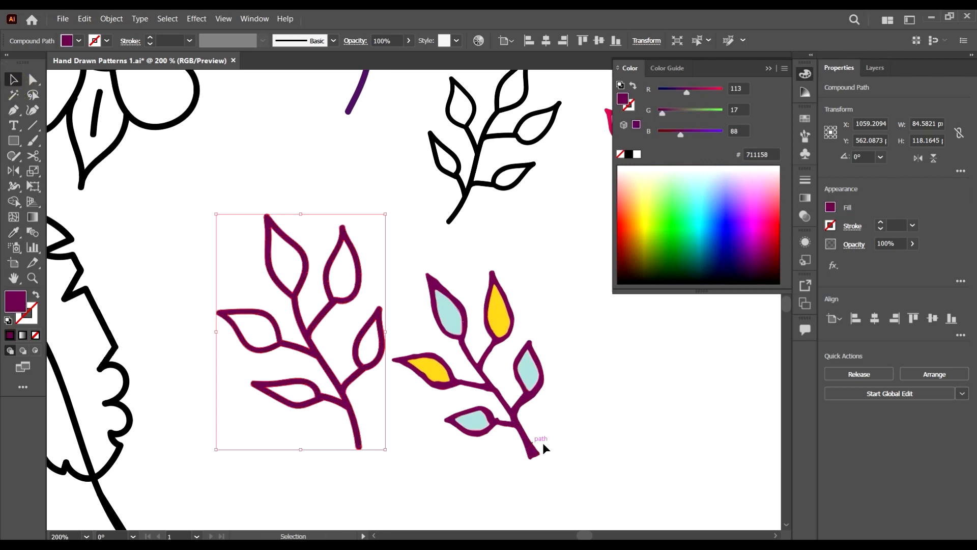
Step: Fill three leaves of the purple sprig with the reference's light blue A8D5D3 using Shape Builder
click(528, 370)
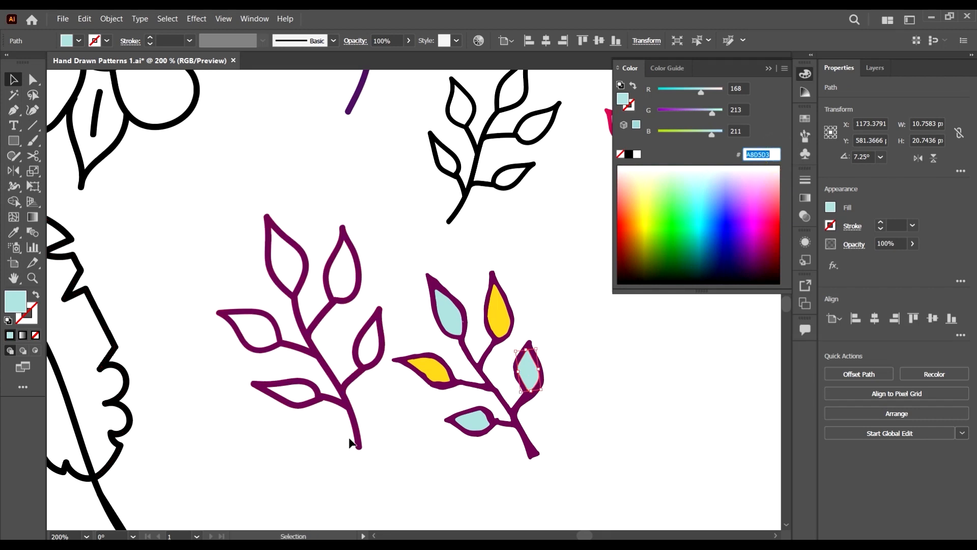
click(221, 224)
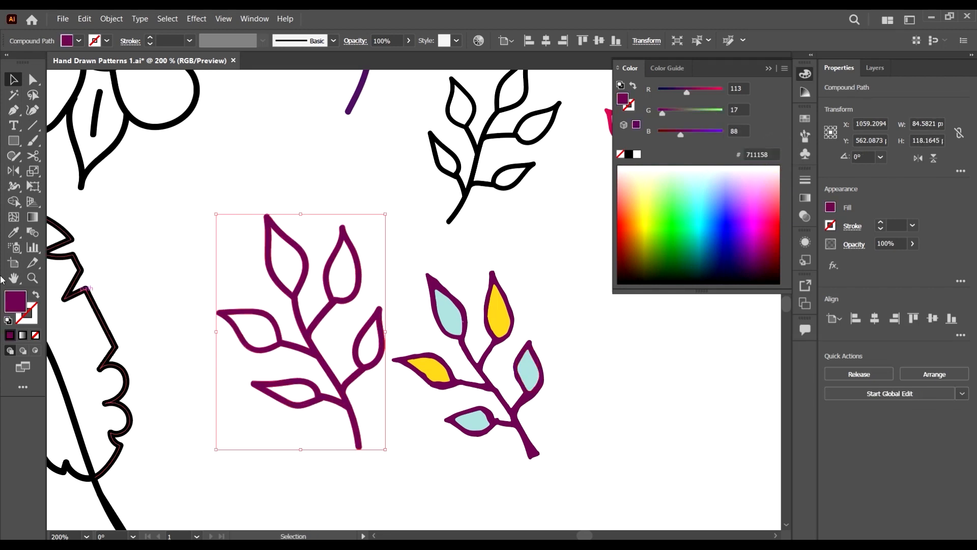
click(14, 203)
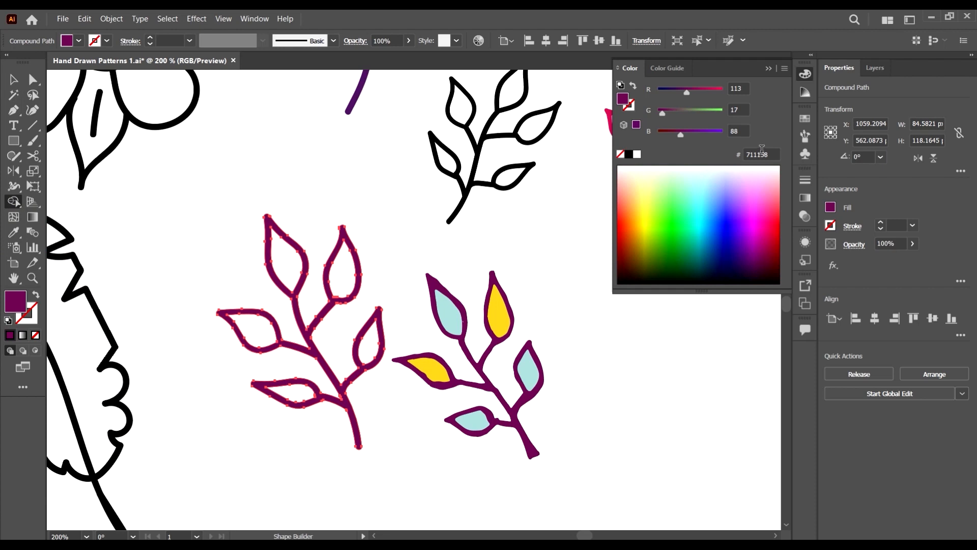
text(A8D5D3)
key(Return)
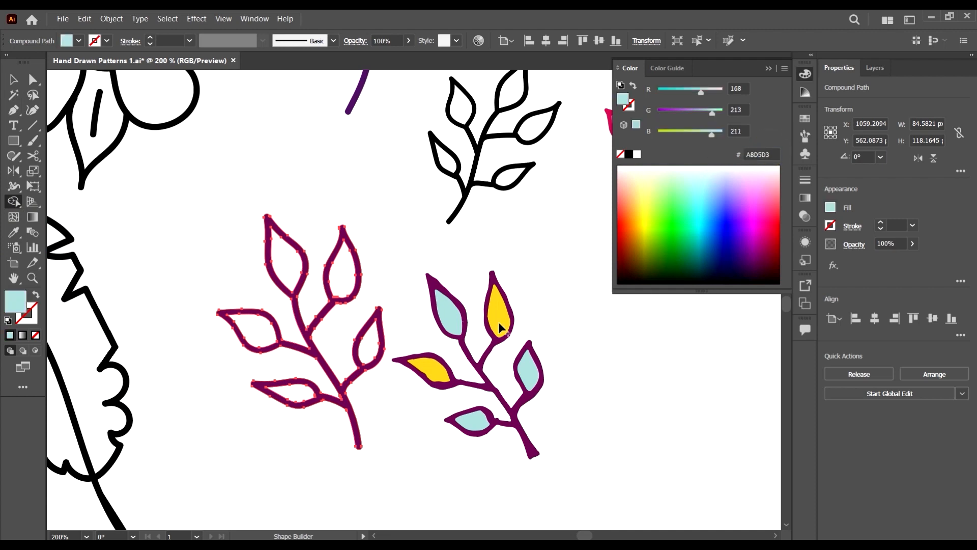
click(374, 349)
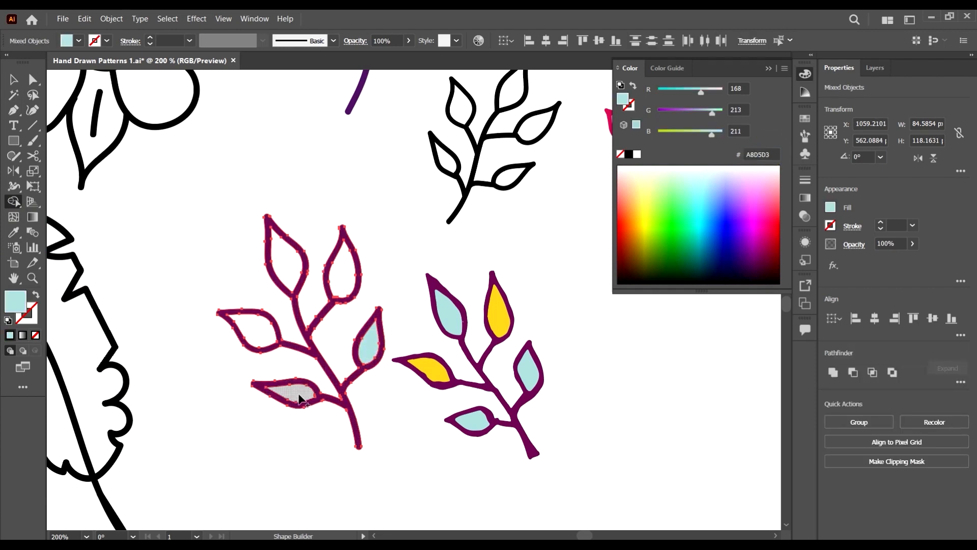
click(279, 262)
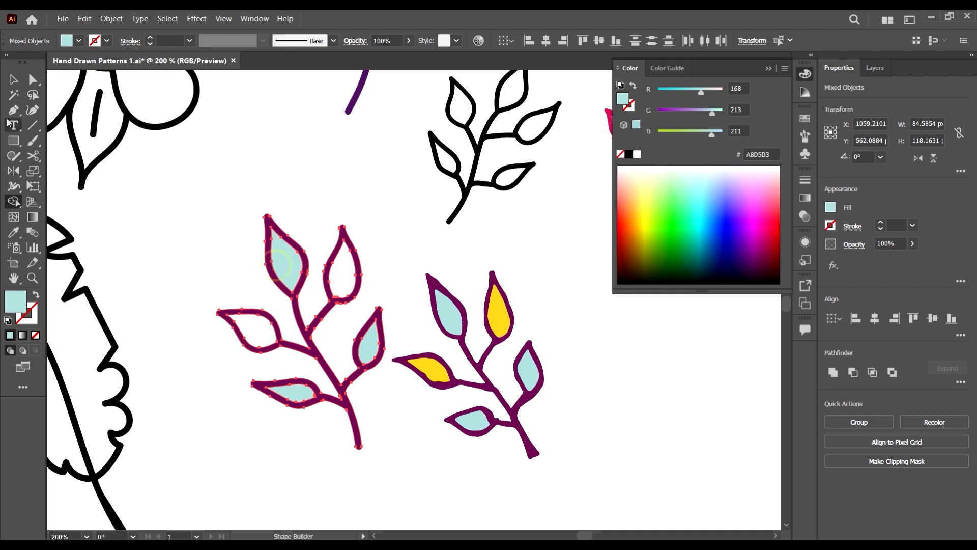
Step: Fill the remaining two leaves of the purple sprig with the reference's yellow F4CC21 using Shape Builder
click(11, 78)
click(432, 441)
click(501, 309)
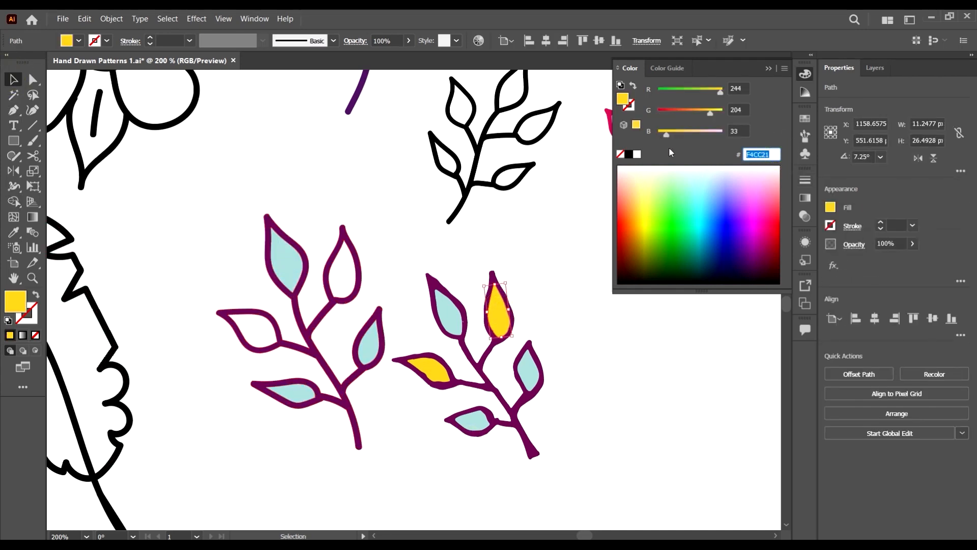
drag(383, 431, 184, 220)
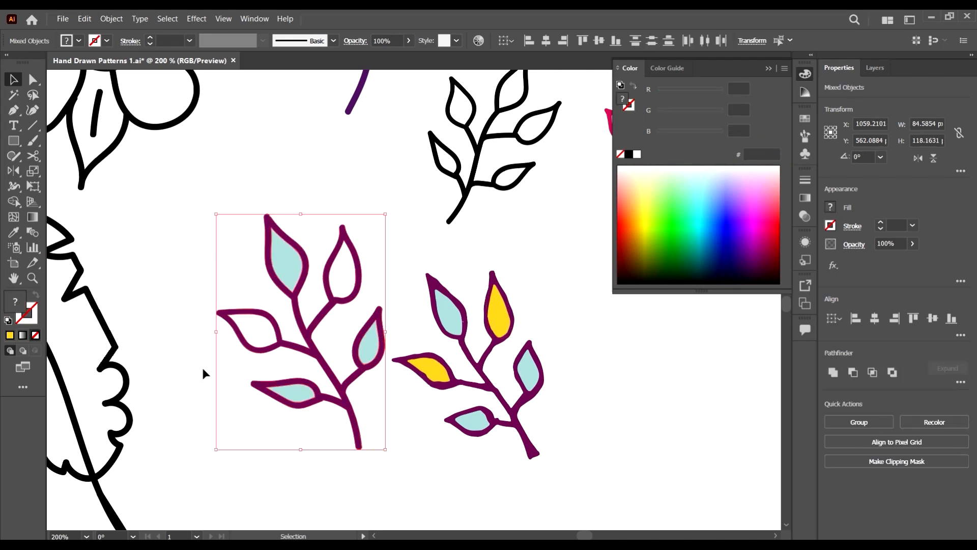
click(15, 202)
click(338, 275)
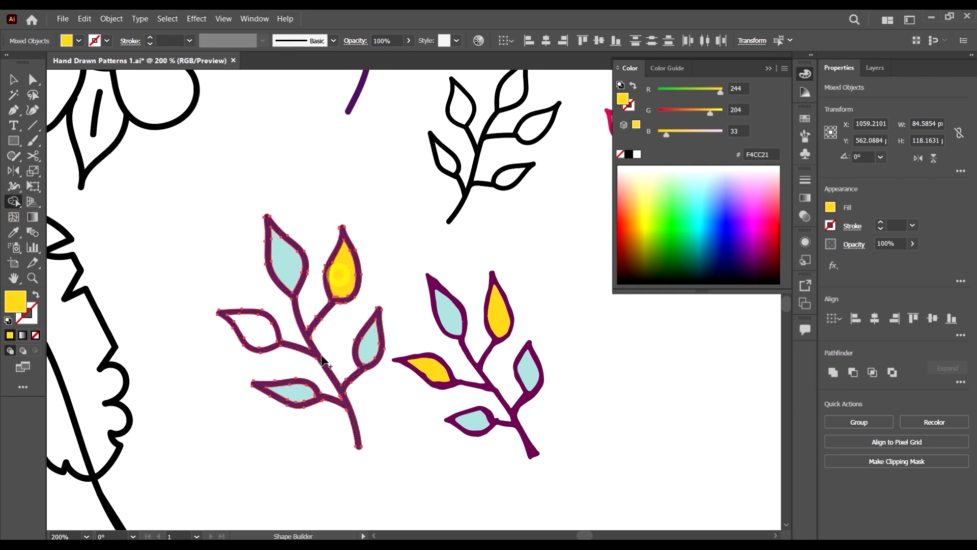
Step: Delete the purple-outlined reference sprig copy beside the finished purple sprig
key(ctrl+minus)
key(v)
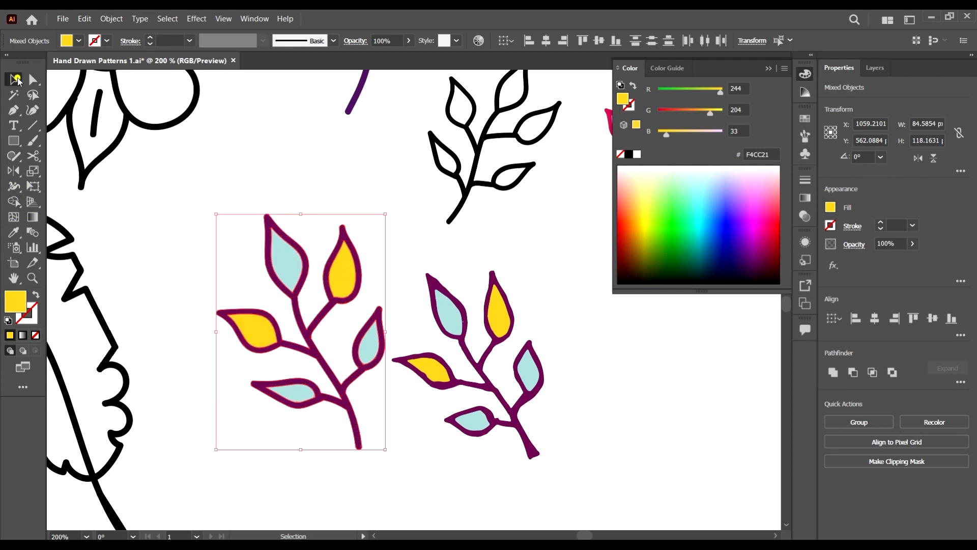
drag(422, 323, 424, 324)
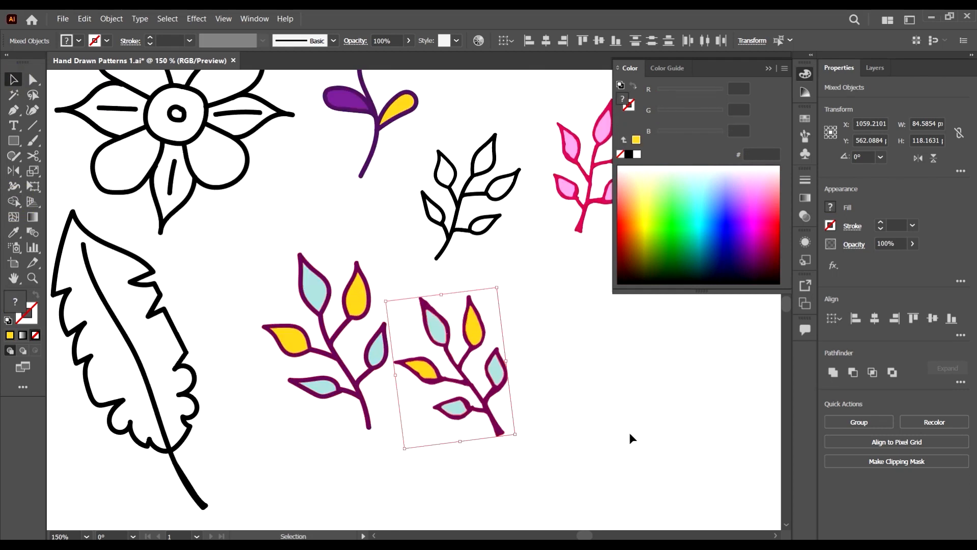
key(Delete)
scroll(516, 355, up, 3)
scroll(515, 355, right, 2)
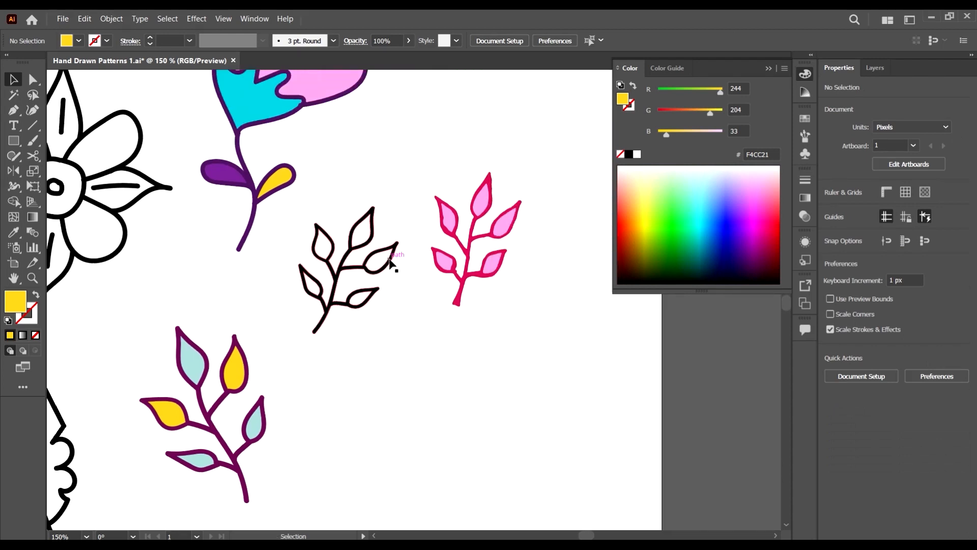
key(ctrl+plus)
key(ctrl+plus)
click(355, 331)
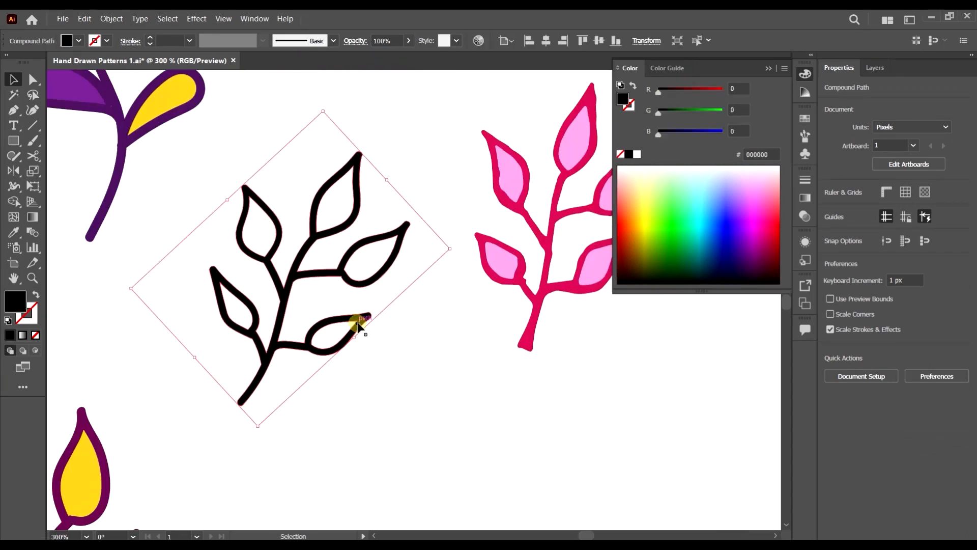
scroll(382, 326, down, 4)
scroll(396, 339, up, 4)
scroll(379, 295, up, 1)
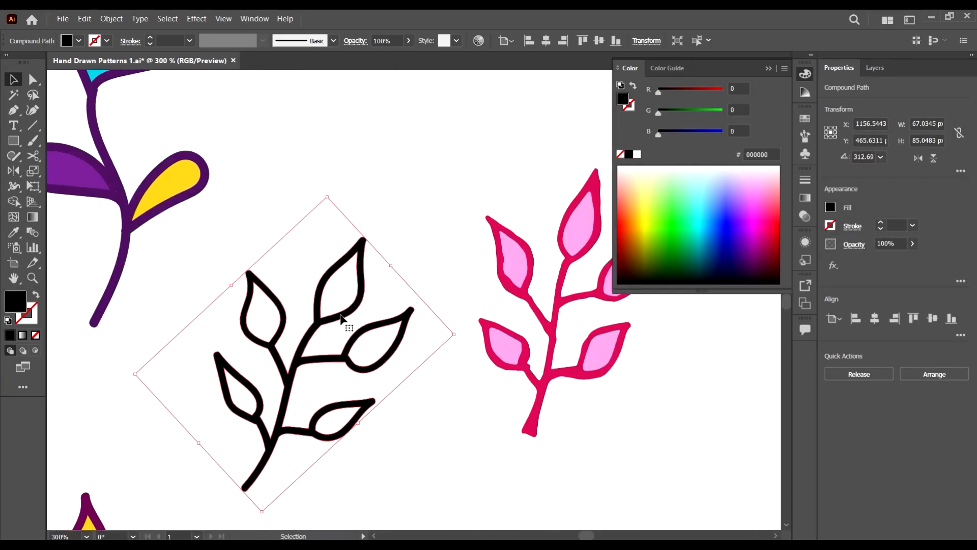
scroll(356, 321, down, 5)
scroll(359, 331, up, 5)
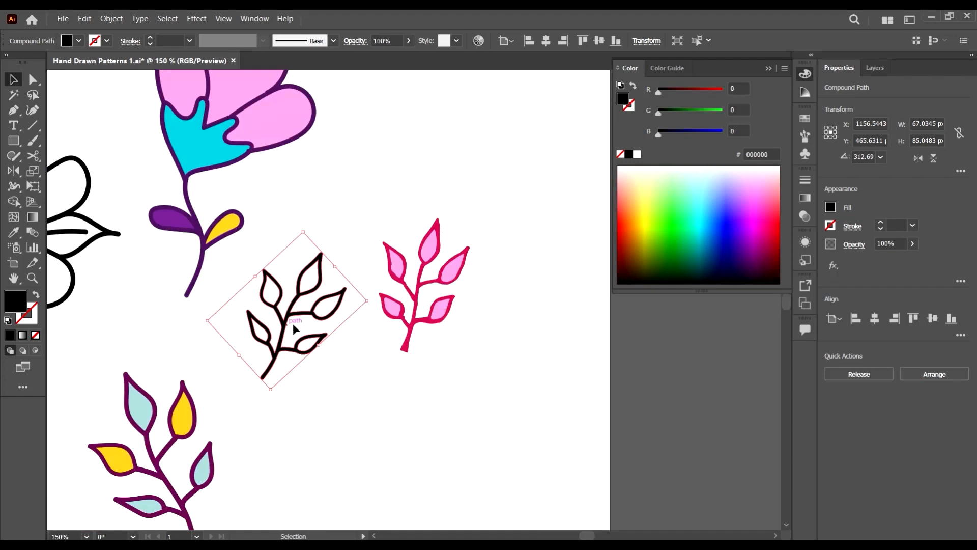
key(a)
scroll(402, 350, down, 2)
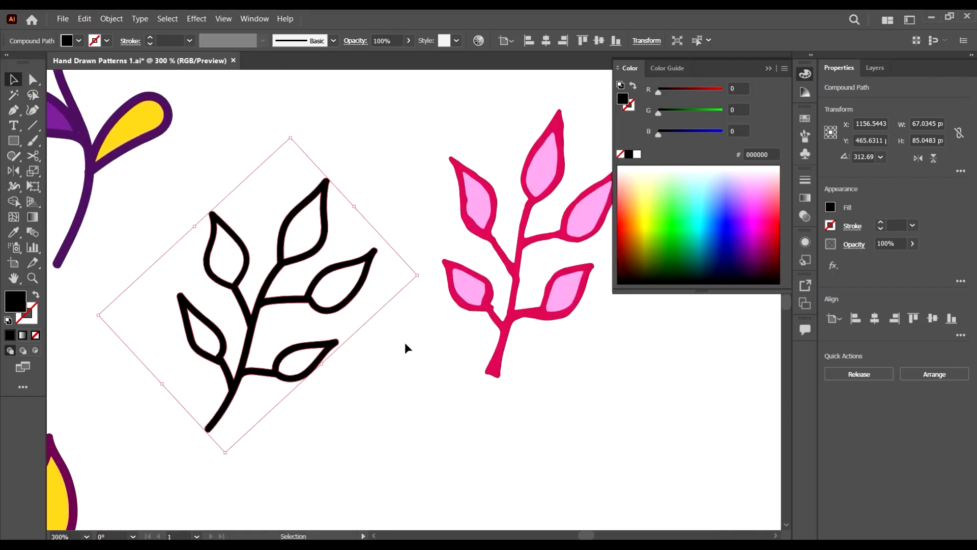
Step: Recolour the smaller black sprig with the crimson D4145A sampled from the pink reference sprig's outline
click(494, 335)
scroll(461, 337, down, 1)
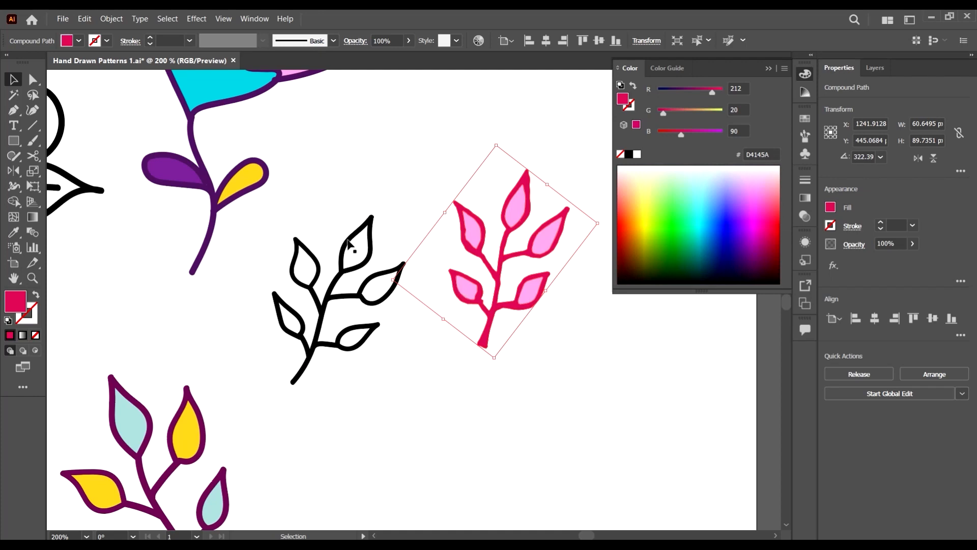
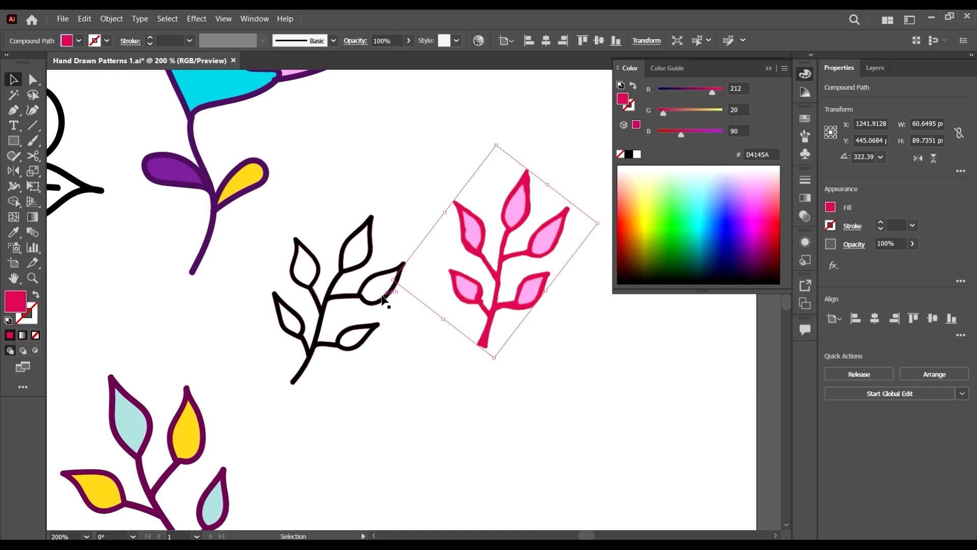
scroll(433, 316, up, 2)
click(499, 354)
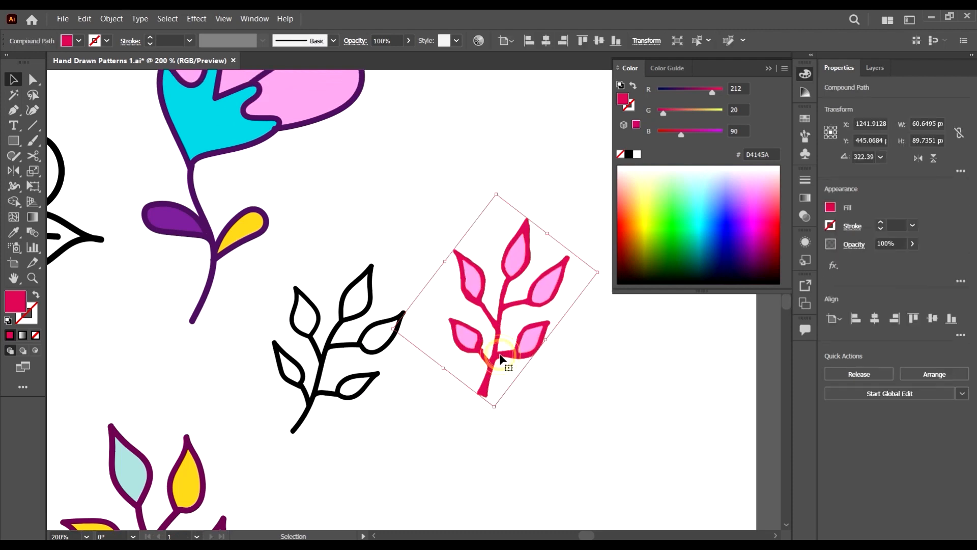
click(345, 398)
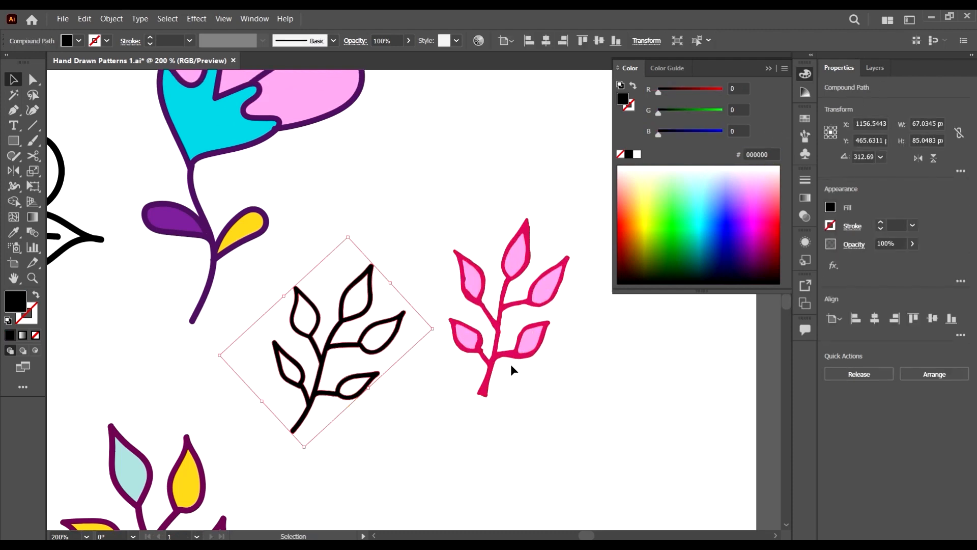
key(i)
click(518, 357)
key(v)
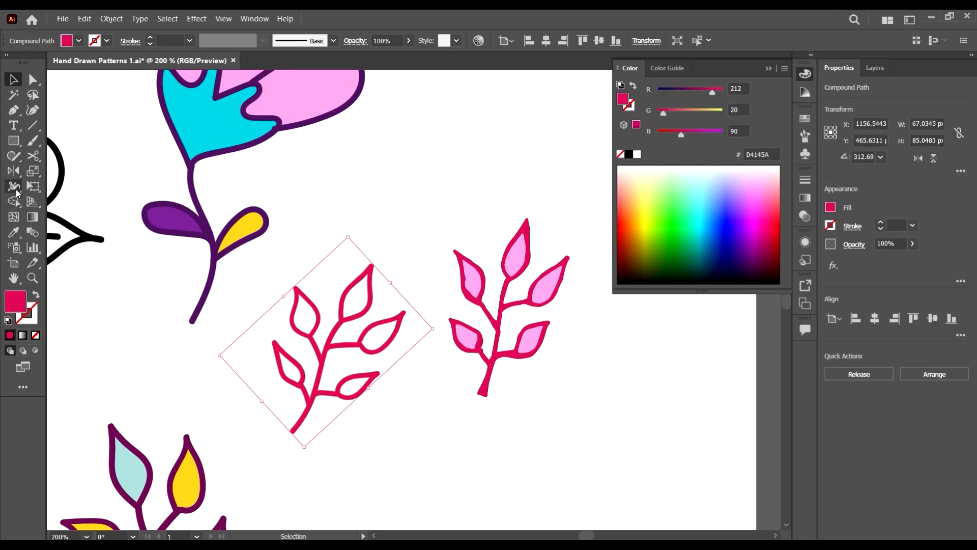
Step: Fill all five leaves of the crimson sprig with light pink FBA3E4 using Shape Builder
click(14, 201)
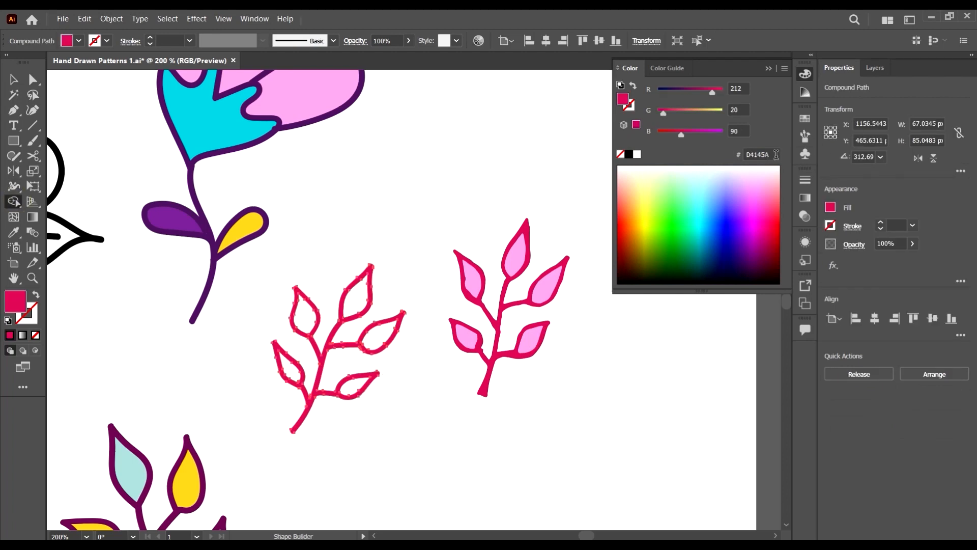
drag(776, 154, 667, 145)
text(FBA3E4)
key(Return)
click(362, 300)
click(379, 334)
click(359, 388)
click(306, 317)
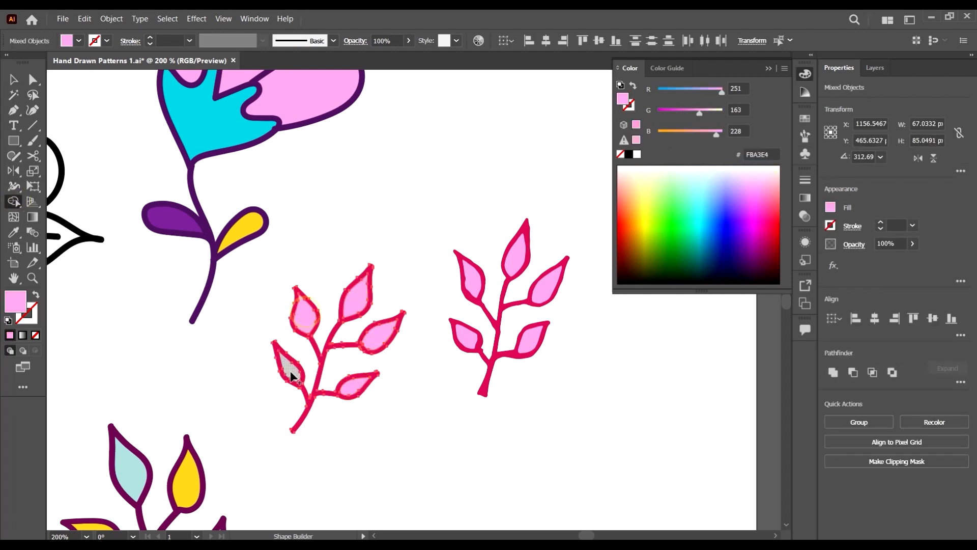
click(291, 372)
Step: Delete the pink reference sprig copy beside the finished crimson sprig
scroll(468, 270, down, 2)
click(11, 80)
drag(536, 385, 460, 217)
key(Delete)
scroll(656, 303, down, 2)
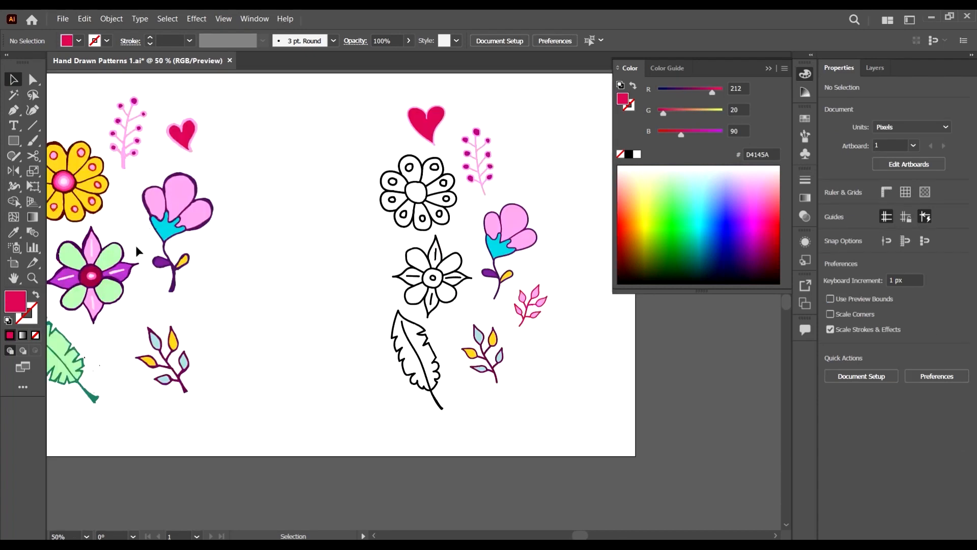
Step: Copy the yellow reference flower next to the black round-petalled flower drawing and scale the copy down to a similar size
scroll(135, 246, up, 3)
scroll(119, 212, left, 3)
drag(176, 283, 177, 284)
drag(168, 252, 430, 253)
scroll(466, 225, up, 2)
drag(417, 169, 405, 181)
drag(378, 251, 391, 268)
drag(458, 352, 365, 359)
click(339, 388)
scroll(379, 352, up, 1)
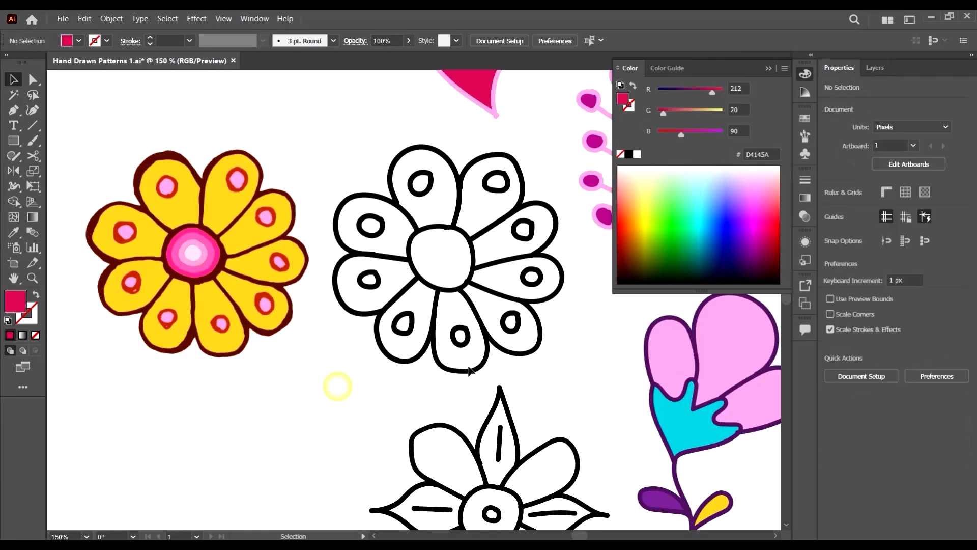
Step: Expand the appearance of the black round-petalled flower drawing and unite its lines
drag(322, 140, 322, 140)
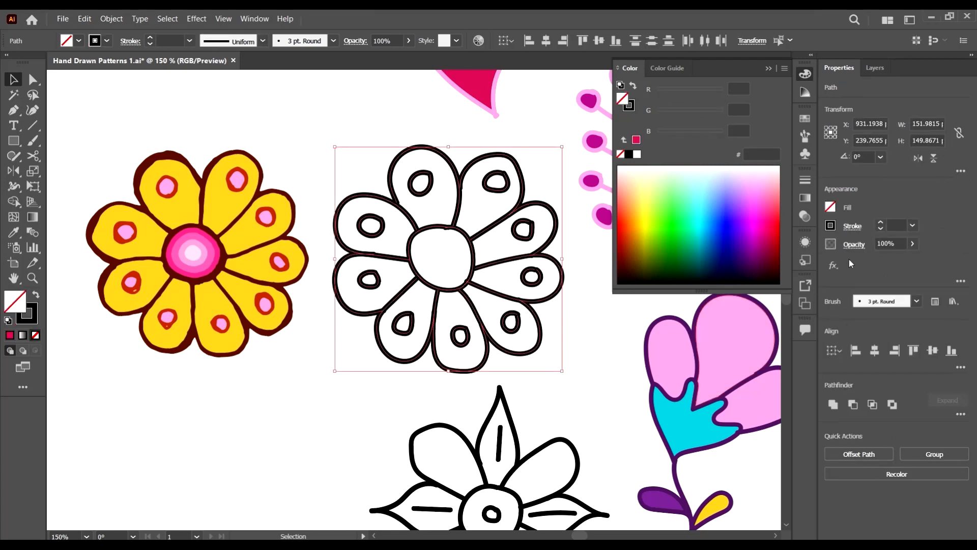
click(112, 19)
click(142, 165)
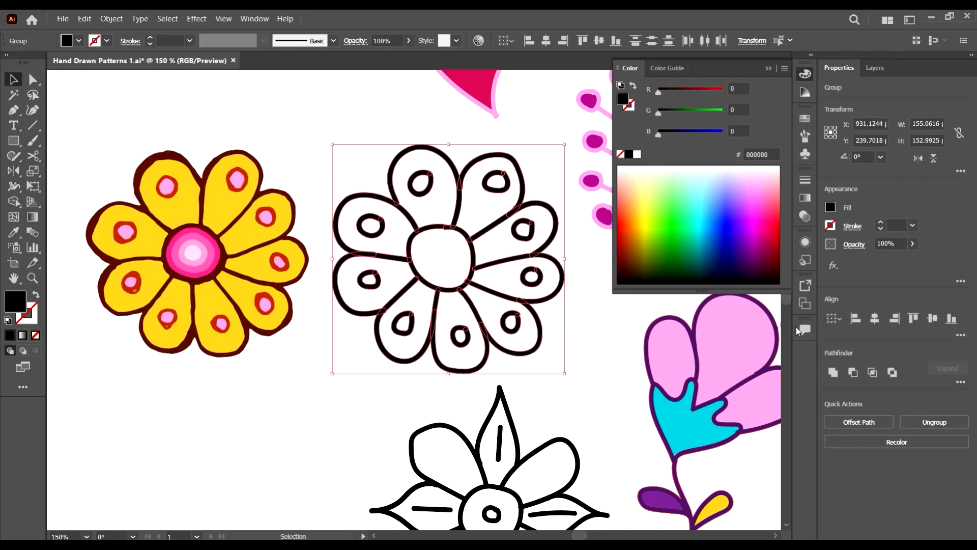
Step: Ungroup the united round-petalled flower and clear the selection
right_click(528, 226)
mouse_move(596, 352)
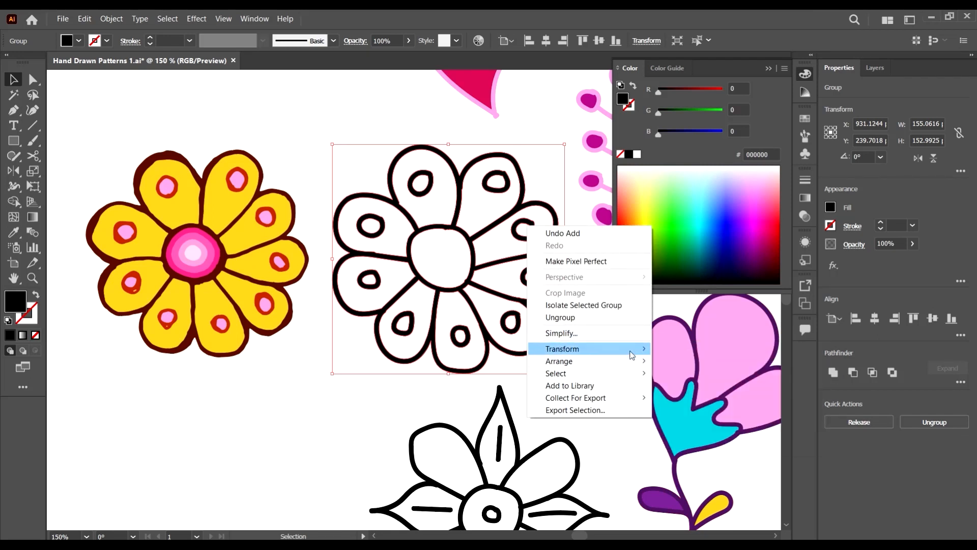
click(626, 317)
click(613, 331)
Step: Colour the nine small petal rings of the round-petalled flower red C12D07, sampled from the yellow reference flower
click(497, 190)
shift+click(523, 237)
shift+click(533, 284)
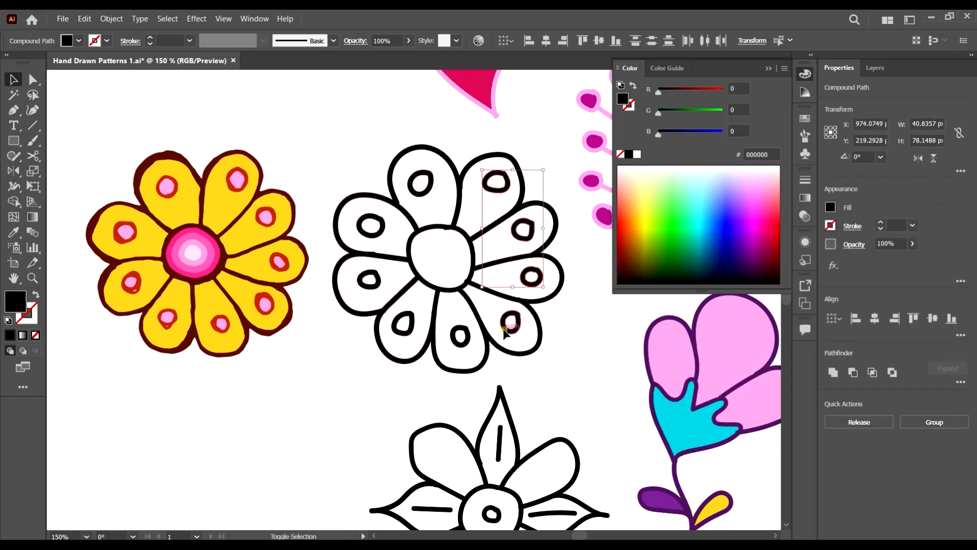
shift+click(511, 331)
shift+click(460, 345)
shift+click(404, 334)
shift+click(367, 287)
shift+click(368, 234)
shift+click(419, 194)
key(i)
click(231, 187)
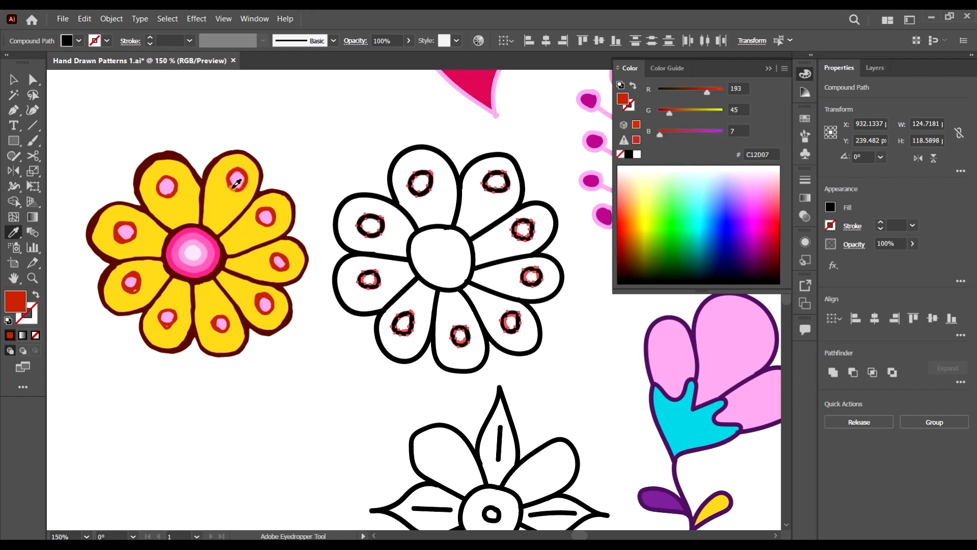
Step: Colour the round-petalled flower's outline dark brown 601703, sampled from the reference flower's outline
key(v)
key(i)
click(250, 231)
key(v)
click(548, 364)
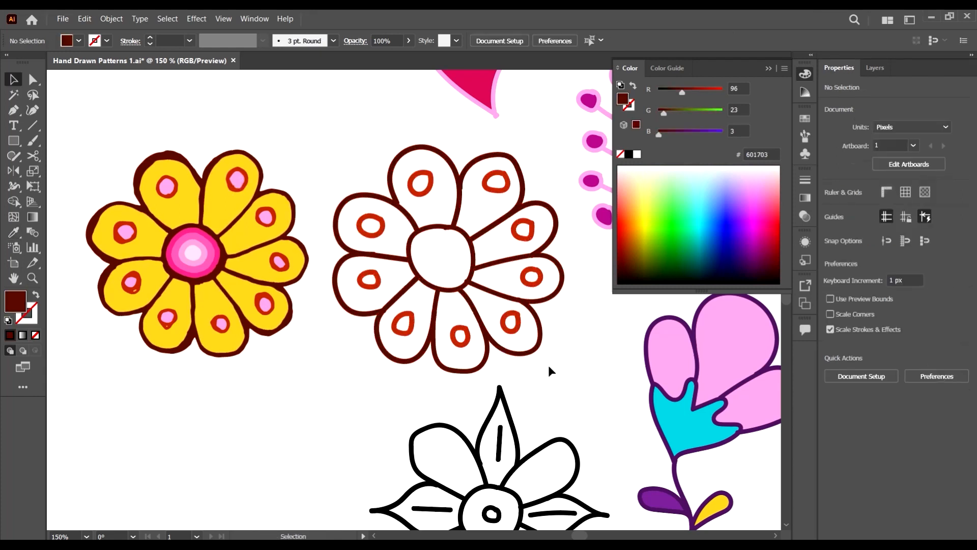
Step: Fill all nine petals of the round-petalled flower with the reference yellow F4CC21 using Shape Builder, leaving the ring centres empty
drag(338, 152, 334, 145)
click(261, 220)
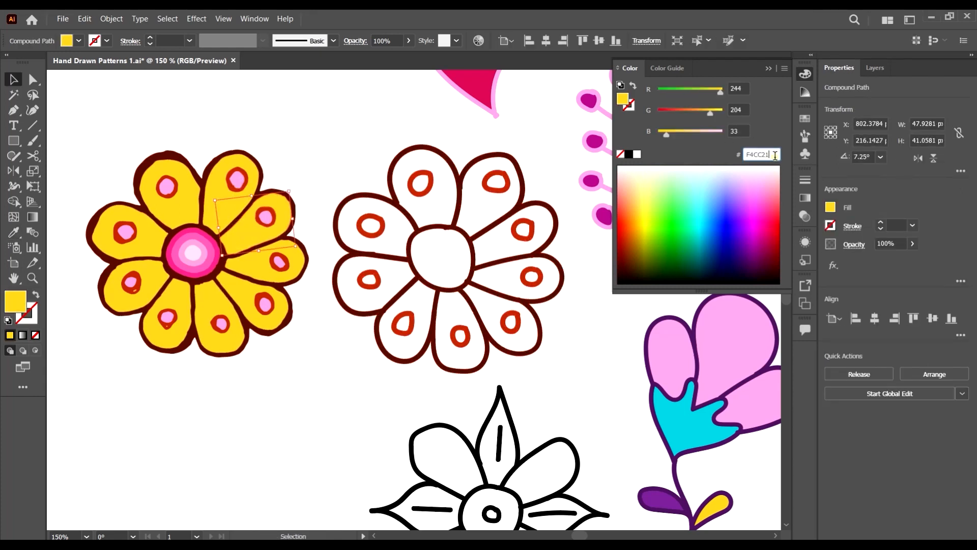
drag(546, 358, 322, 136)
key(shift+m)
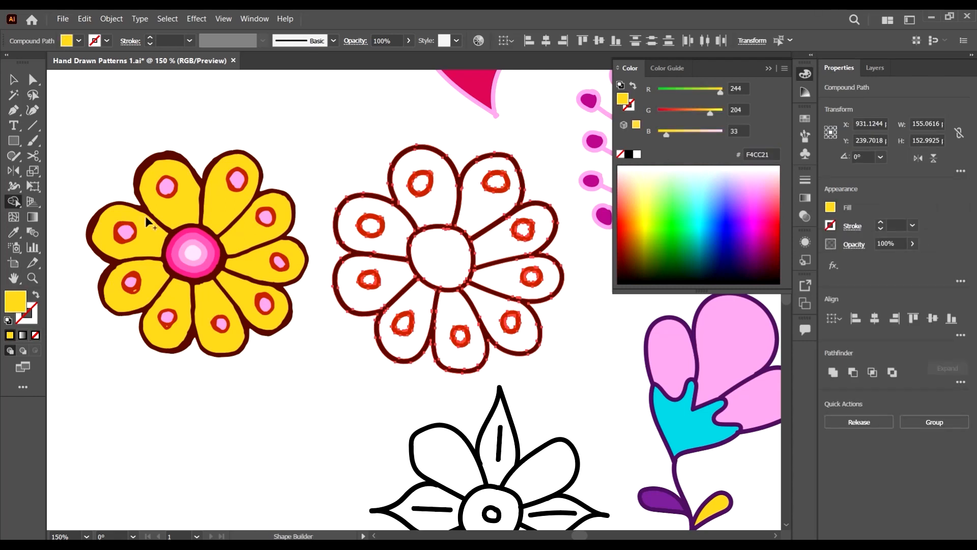
click(488, 196)
click(501, 236)
click(501, 275)
click(492, 306)
click(444, 308)
click(415, 305)
click(394, 275)
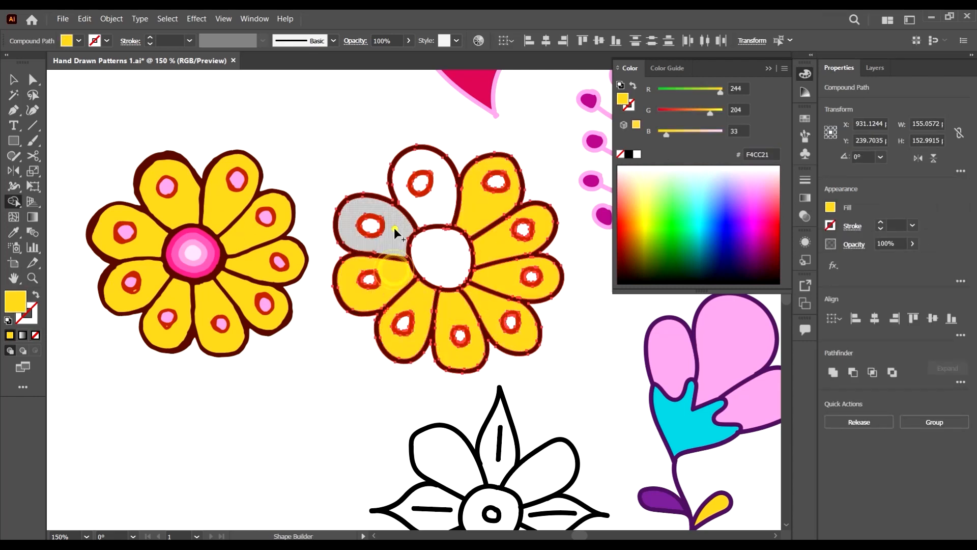
click(395, 232)
click(429, 197)
Step: Fill the round-petalled flower's centre with the reference pink F72B8C using Shape Builder
click(18, 76)
click(206, 254)
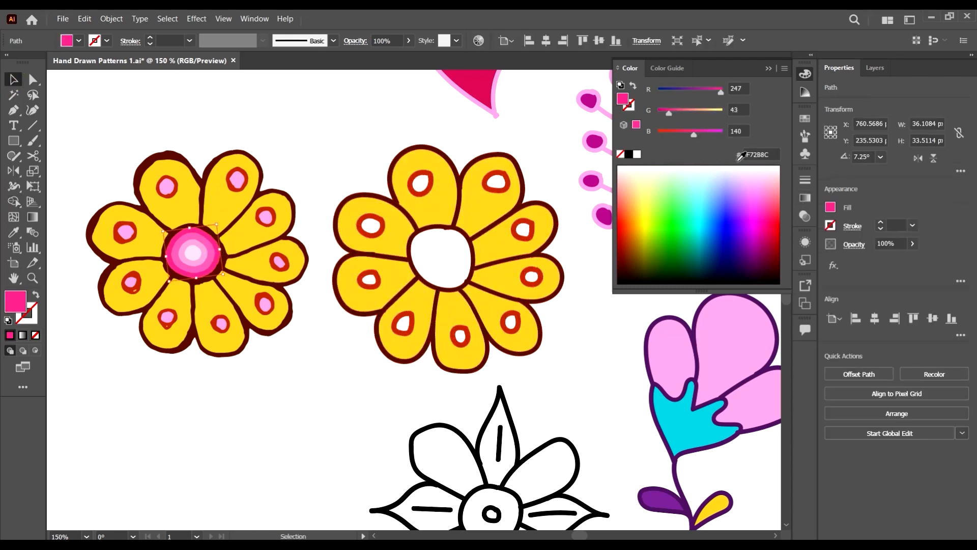
click(426, 246)
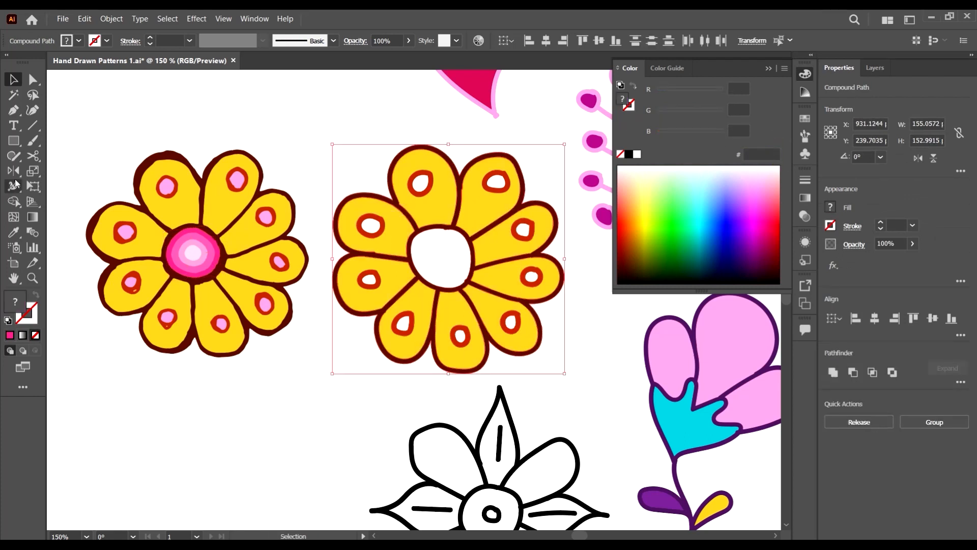
click(14, 201)
click(441, 255)
key(v)
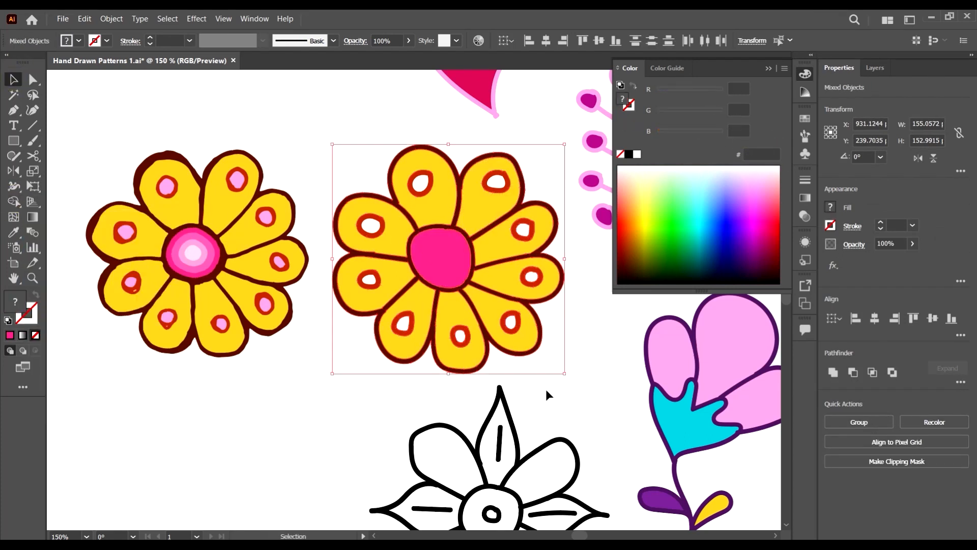
Step: Fill the insides of the nine petal rings with the reference light pink FBA3E4 using Shape Builder
click(236, 178)
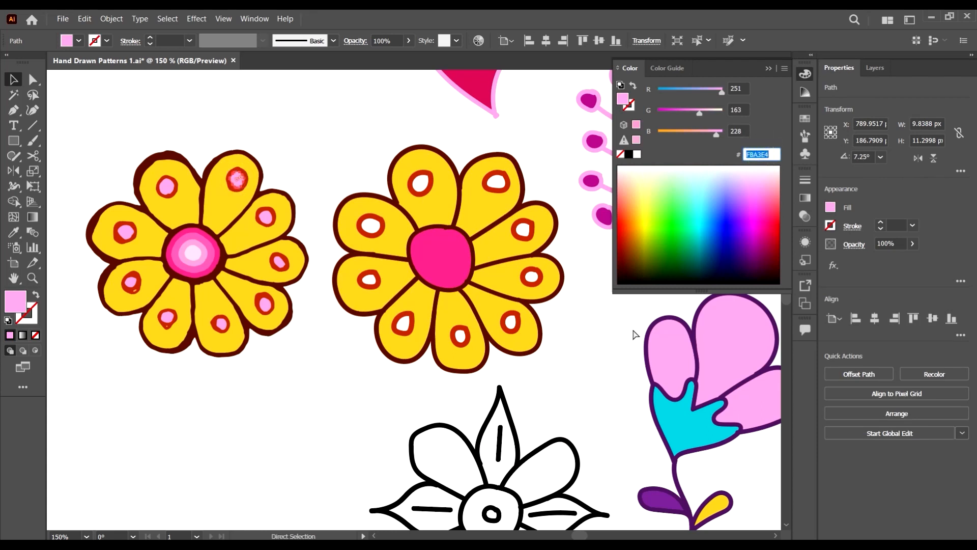
drag(537, 364, 333, 145)
click(14, 202)
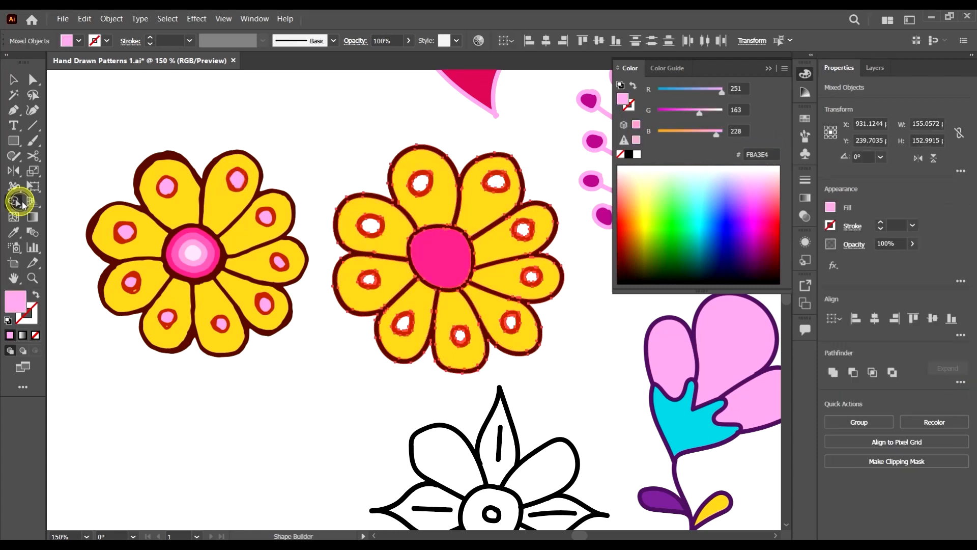
click(497, 181)
click(421, 183)
click(371, 225)
click(369, 279)
click(402, 322)
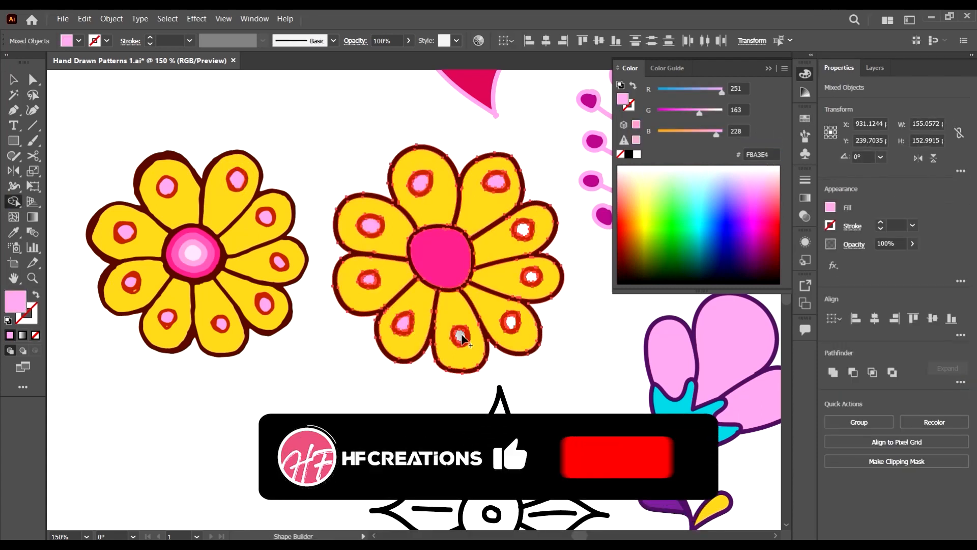
click(460, 336)
click(510, 322)
click(531, 276)
click(524, 225)
key(v)
click(254, 132)
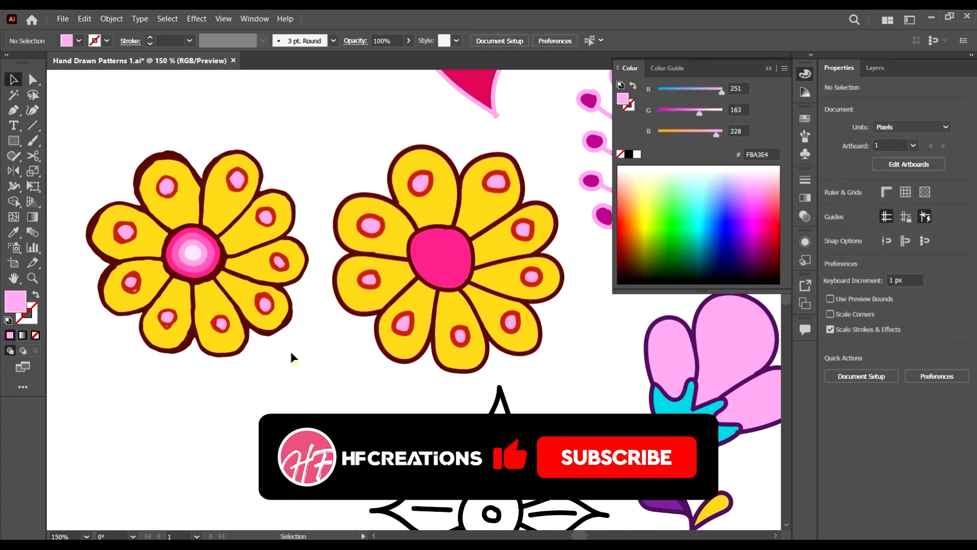
Step: Delete the yellow reference flower copy beside the finished round-petalled flower
drag(290, 352, 89, 133)
key(Delete)
Step: Copy the purple-and-green reference flower next to the black pointed-petal flower drawing and scale the copy down to about 123 by 126 px
scroll(440, 167, down, 4)
scroll(181, 164, up, 1)
scroll(180, 165, down, 1)
scroll(483, 203, up, 2)
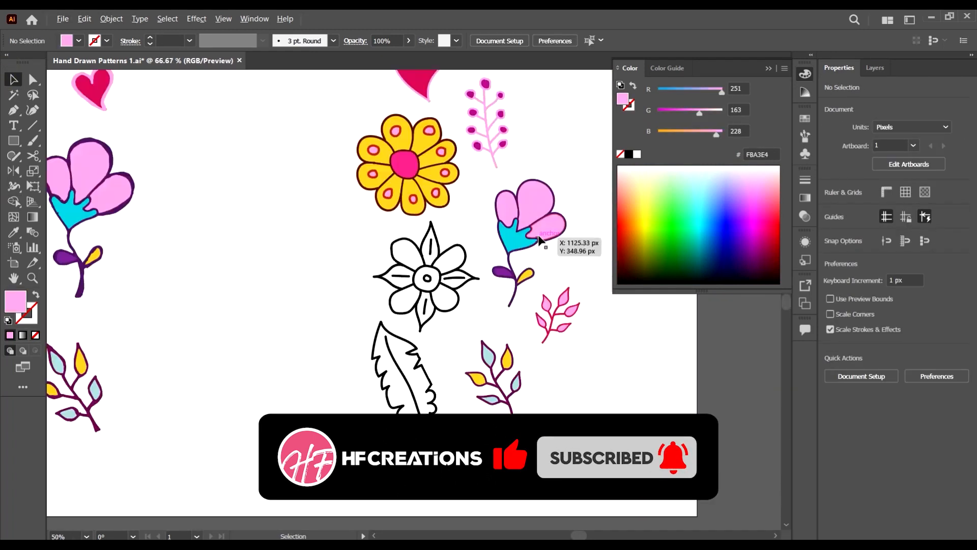
scroll(489, 287, down, 1)
drag(148, 305, 70, 249)
drag(132, 278, 363, 275)
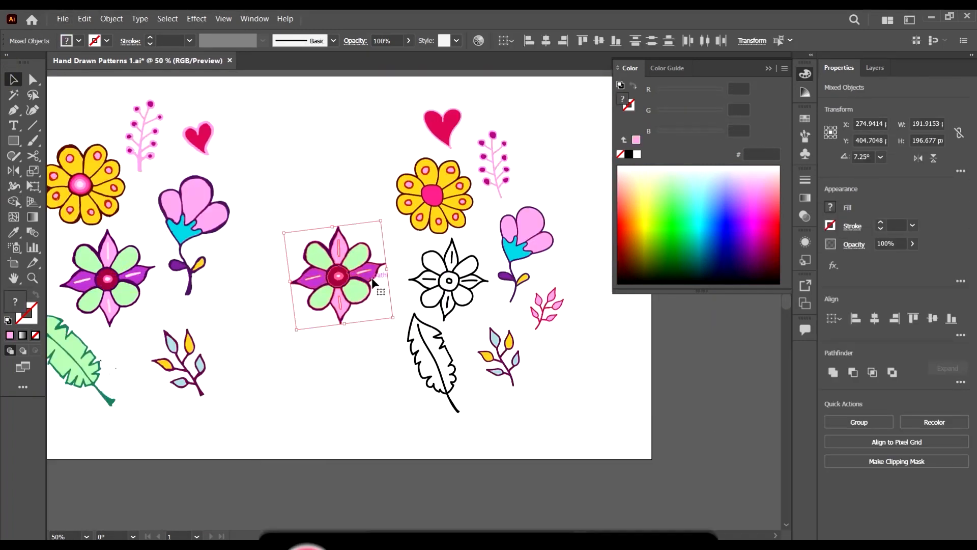
scroll(383, 255, up, 2)
drag(376, 186, 348, 225)
drag(311, 308, 369, 315)
scroll(556, 283, up, 2)
scroll(452, 309, down, 2)
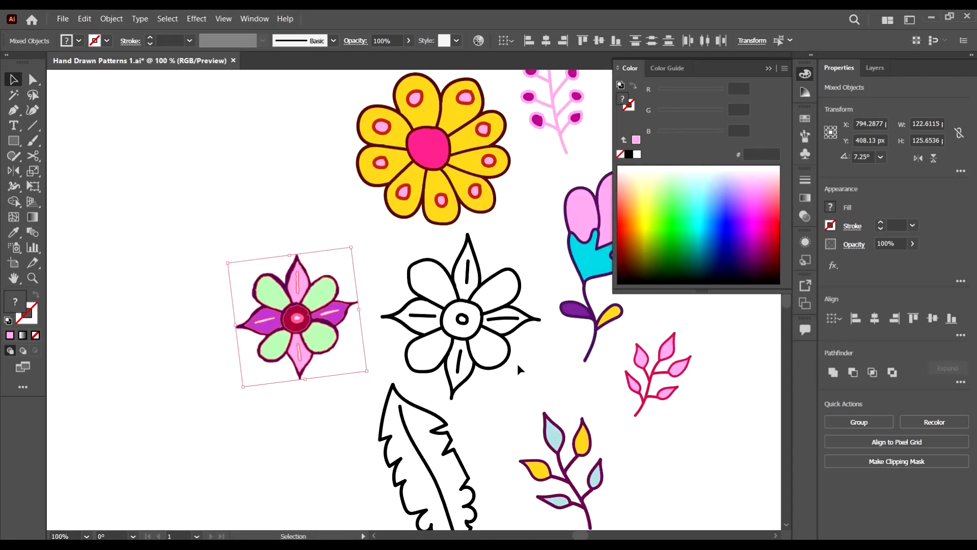
Step: Expand the appearance of the black pointed-petal flower drawing and unite its lines
click(455, 262)
scroll(454, 262, up, 1)
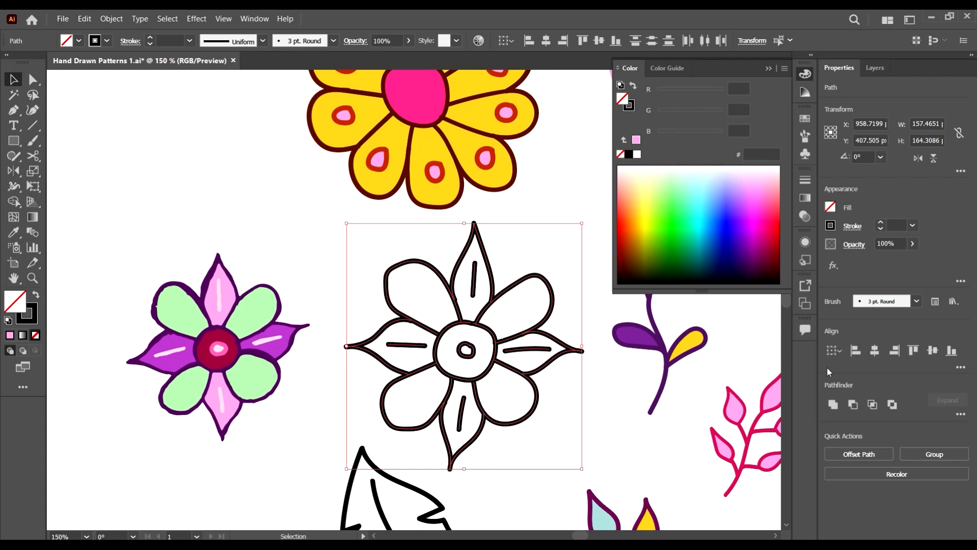
click(111, 18)
click(191, 189)
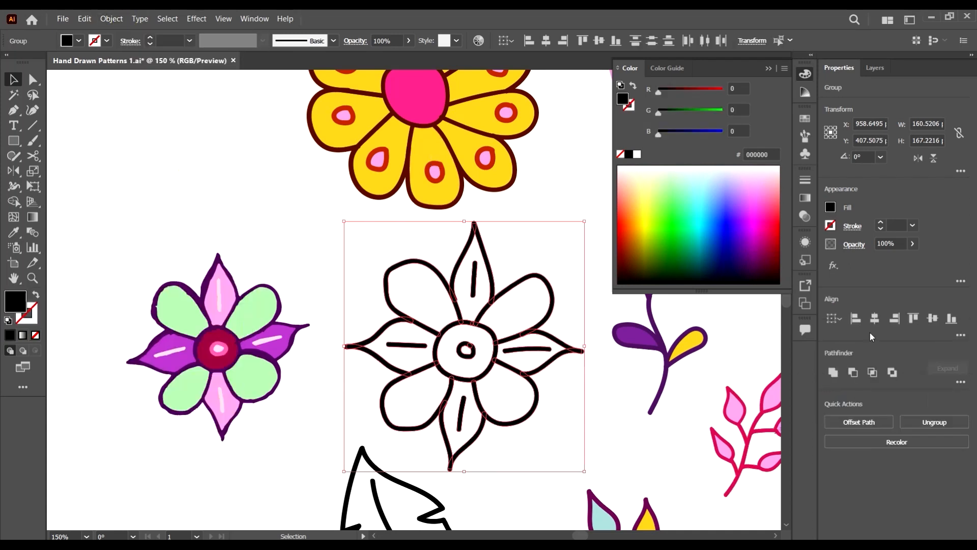
scroll(494, 326, down, 1)
Step: Ungroup the united pointed-petal flower and colour its outline dark purple 54065E, sampled from the reference outline
right_click(464, 304)
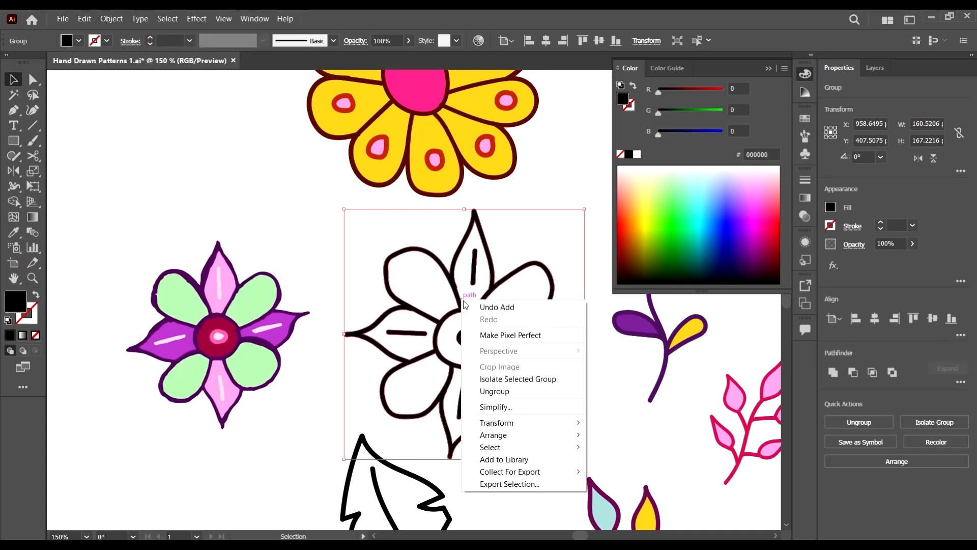
click(529, 391)
key(ctrl+8)
key(i)
click(218, 248)
key(v)
click(326, 296)
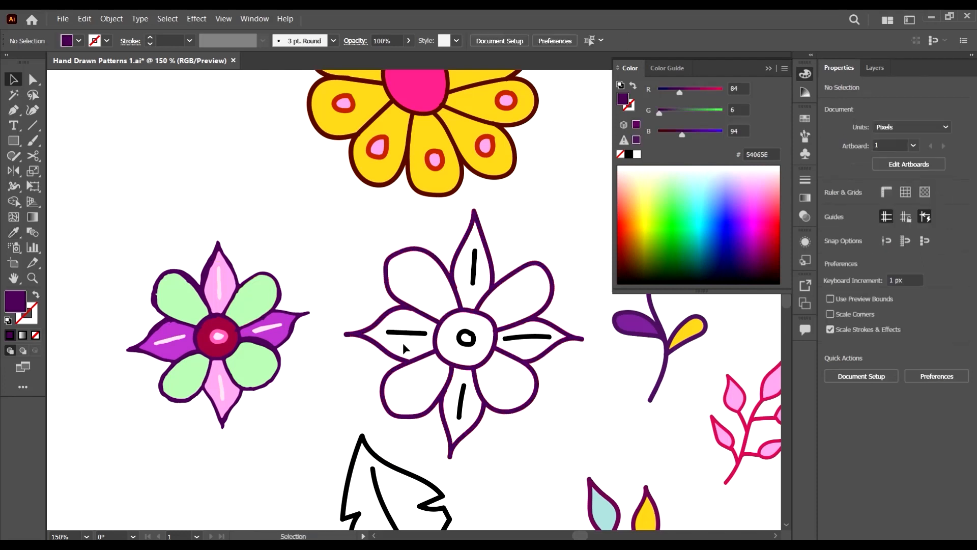
Step: Colour the centre lines of the four pointed petals pale pink FCD4E4, sampled from the reference petal line
click(408, 333)
shift+click(474, 271)
shift+click(541, 337)
shift+click(461, 404)
key(i)
click(267, 325)
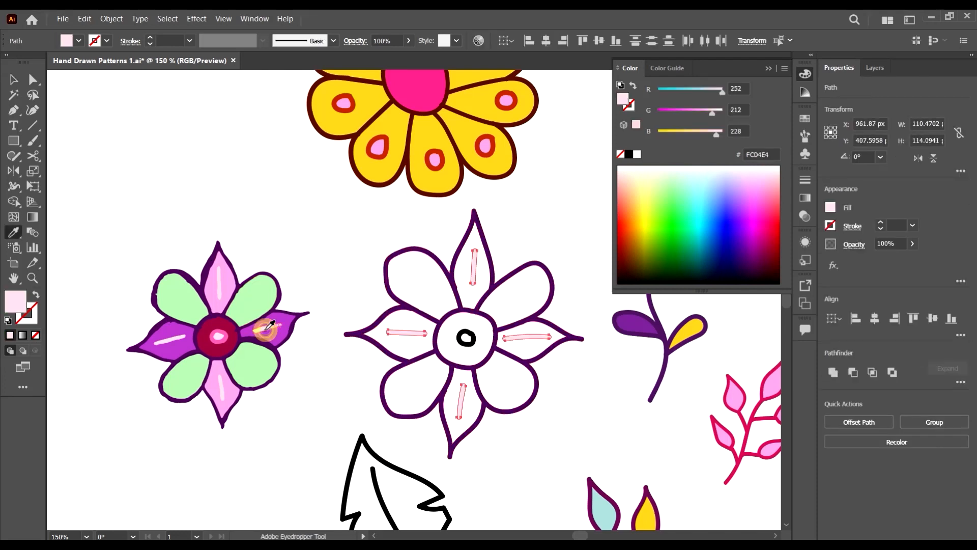
key(v)
click(551, 222)
Step: Try colouring the small ring in the flower's centre pale pink FFD7F0, sampled from the reference flower's centre
click(464, 338)
key(i)
click(223, 334)
click(221, 335)
key(v)
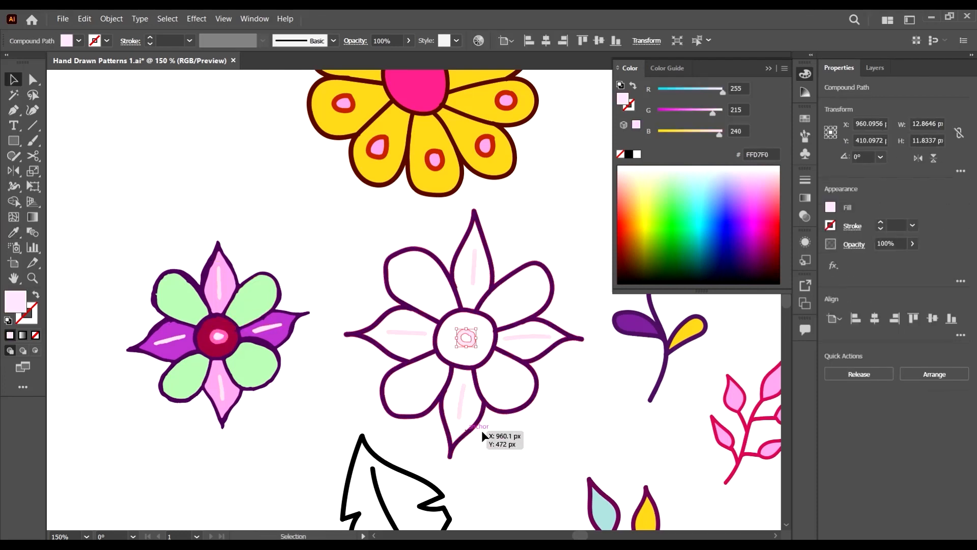
click(481, 434)
Step: Colour the small centre ring pink FF5FB3, sampled from the ring in the reference flower's centre
click(465, 337)
scroll(245, 337, up, 4)
key(i)
click(173, 318)
scroll(287, 312, down, 5)
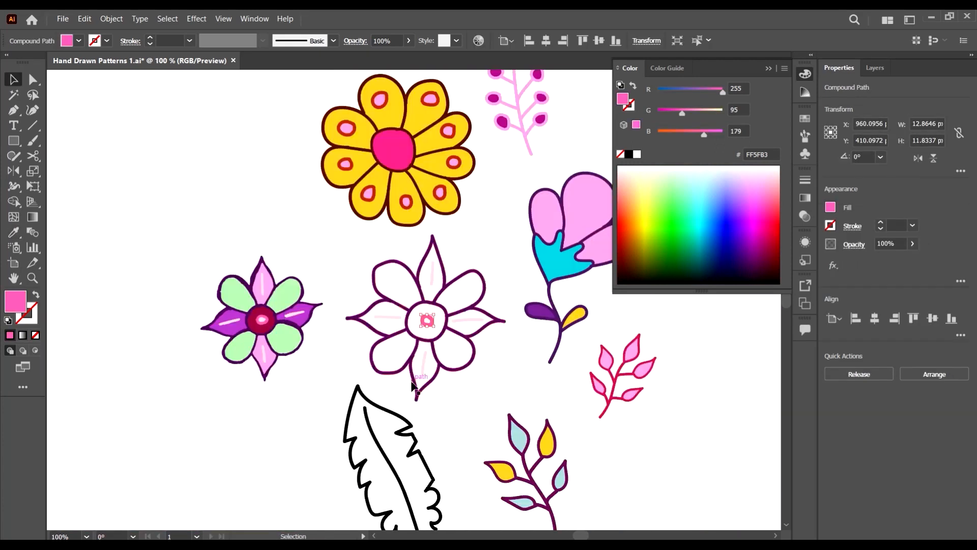
scroll(475, 360, up, 1)
key(v)
click(506, 386)
Step: Fill the four pointed petals with the reference purple B93CC9 using Shape Builder
drag(294, 196, 270, 206)
click(229, 359)
click(223, 282)
double_click(763, 154)
click(511, 391)
scroll(510, 392, up, 1)
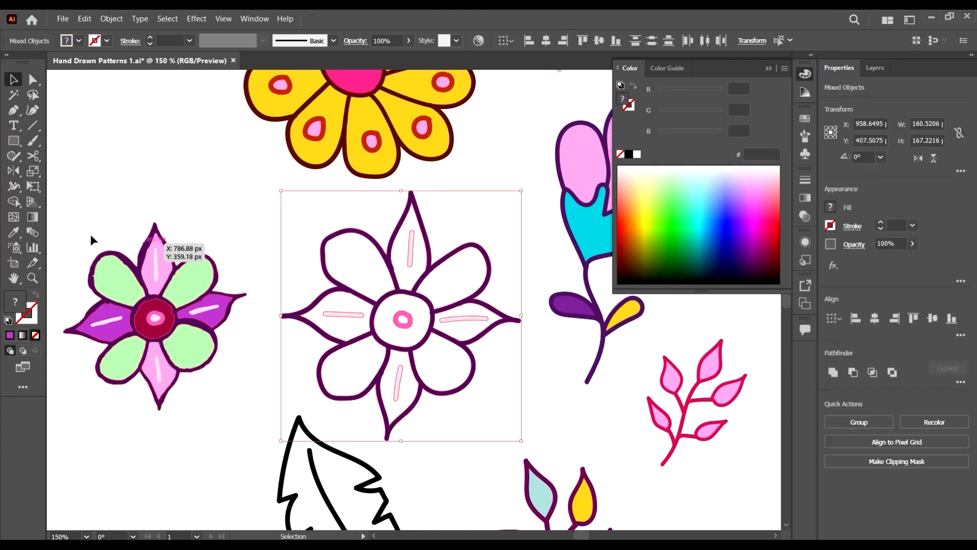
click(14, 201)
click(458, 315)
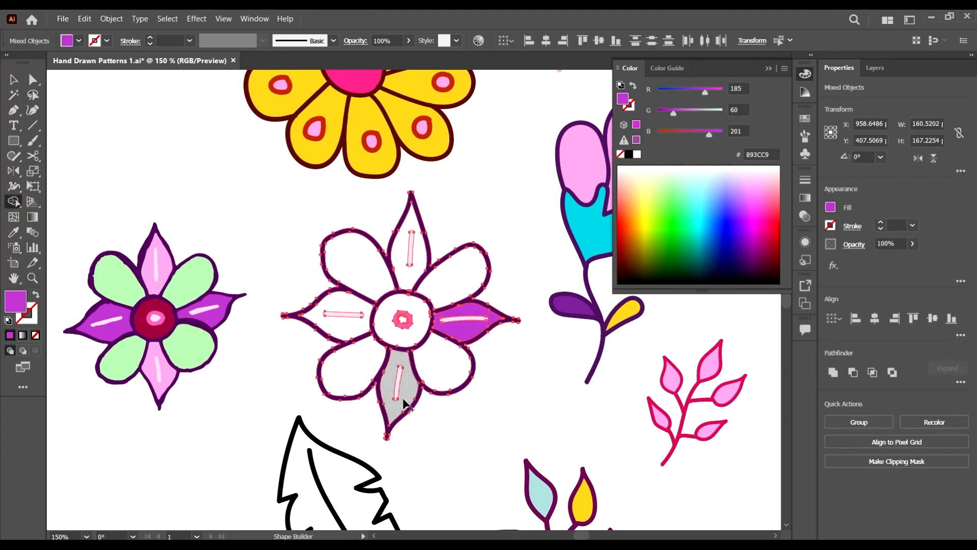
click(403, 392)
click(349, 315)
click(408, 277)
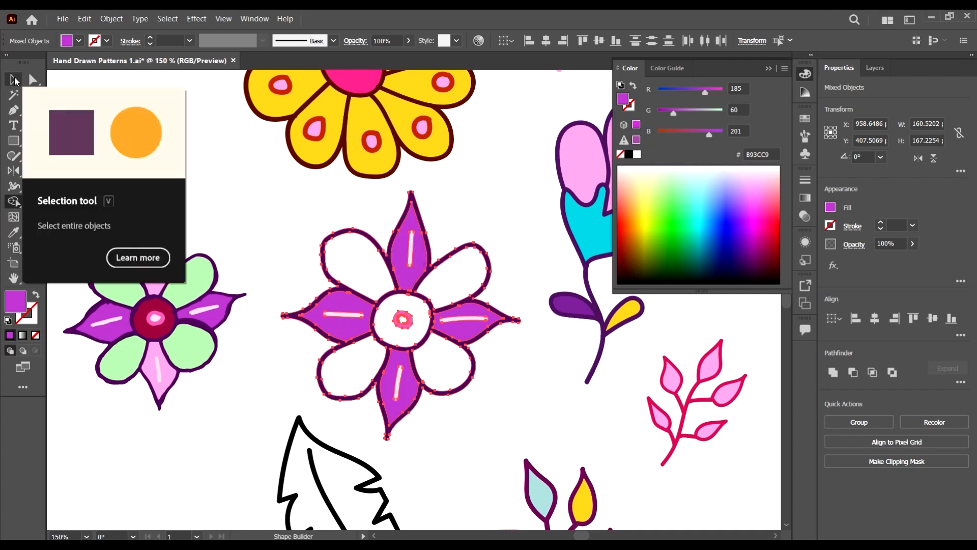
Step: Fill the four rounded petals with the reference light green AFEBAB using Shape Builder
click(14, 79)
click(198, 280)
double_click(760, 154)
drag(479, 407, 355, 216)
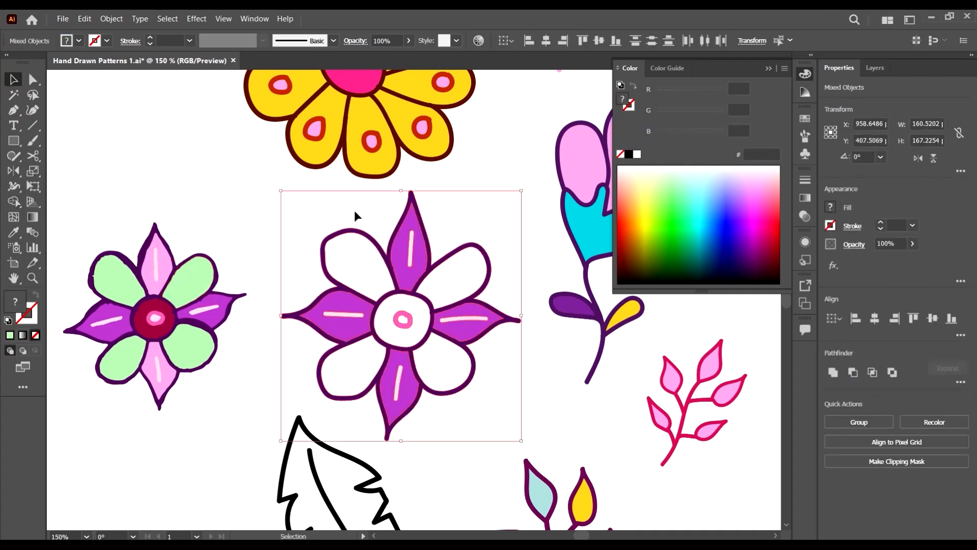
click(13, 201)
click(351, 258)
click(455, 275)
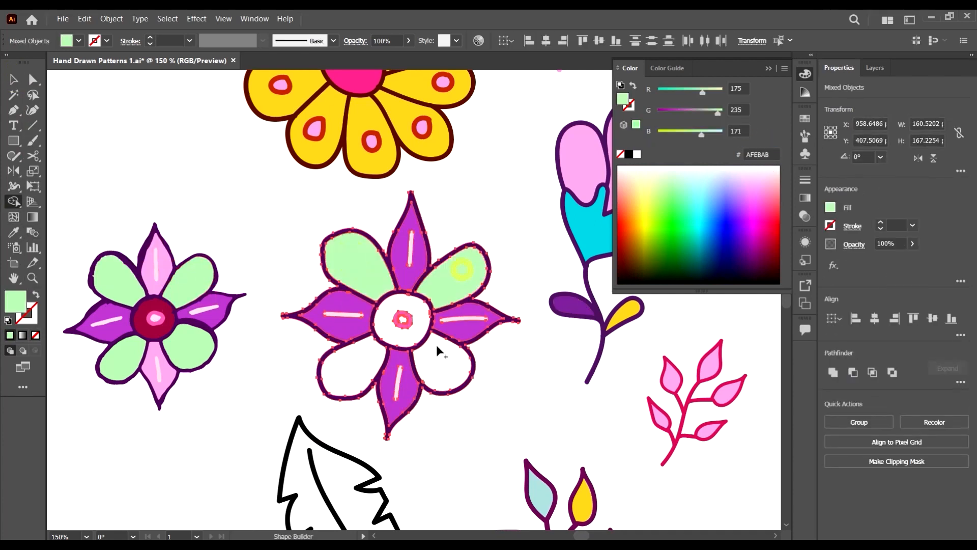
click(441, 362)
click(354, 367)
key(v)
click(511, 410)
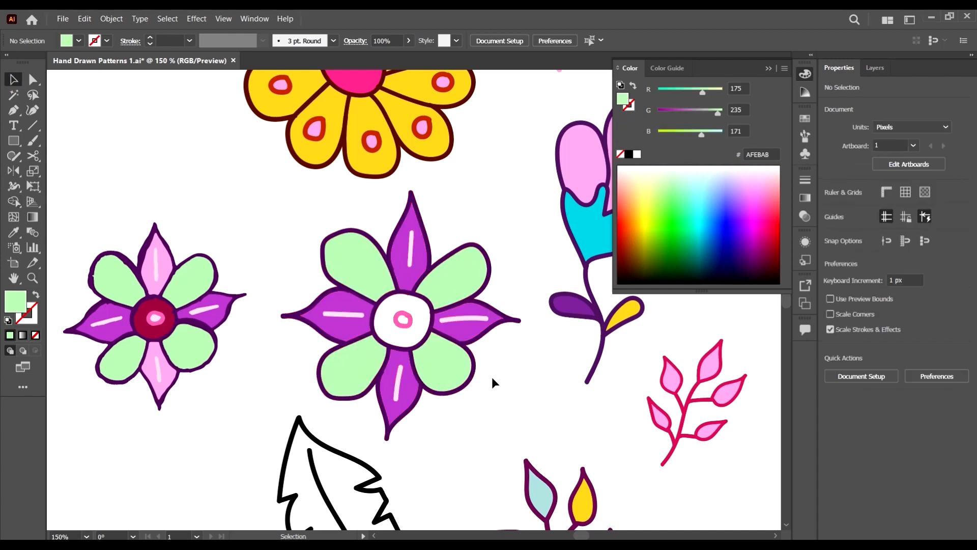
Step: Fill the flower's round centre with the reference crimson 9F0F44 using Shape Builder
click(153, 318)
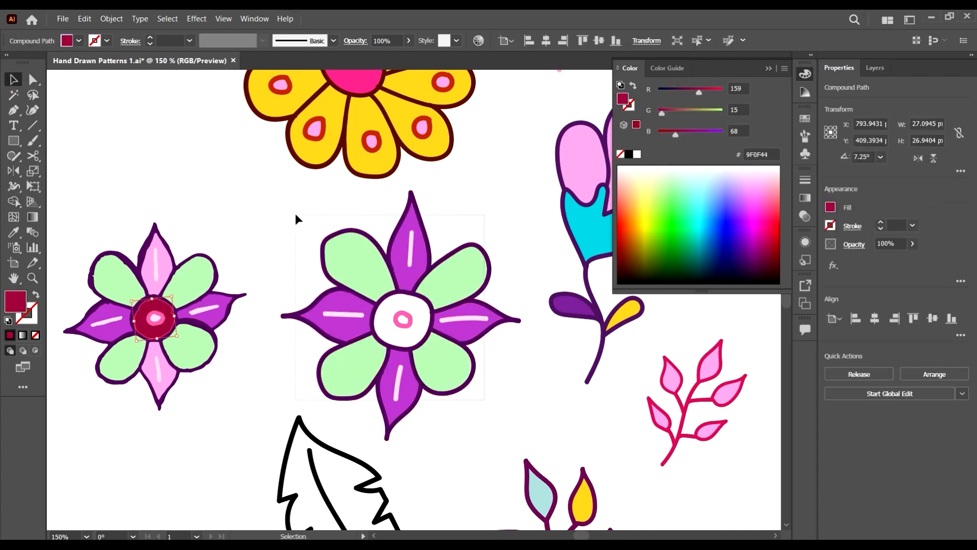
drag(295, 215, 295, 215)
click(12, 186)
key(shift+m)
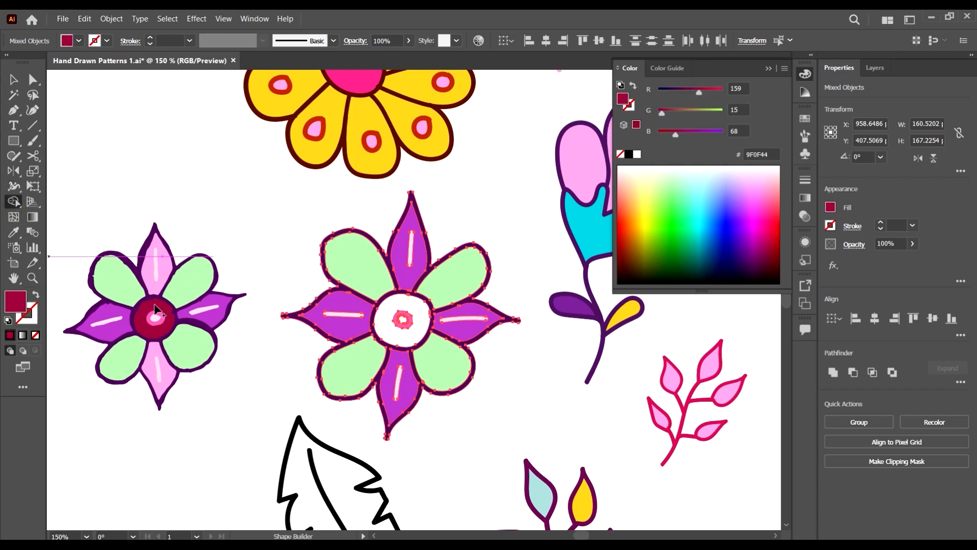
key(v)
click(520, 413)
Step: Fill the inside of the small centre ring with the reference pale pink FFD7F0 using Shape Builder
click(157, 319)
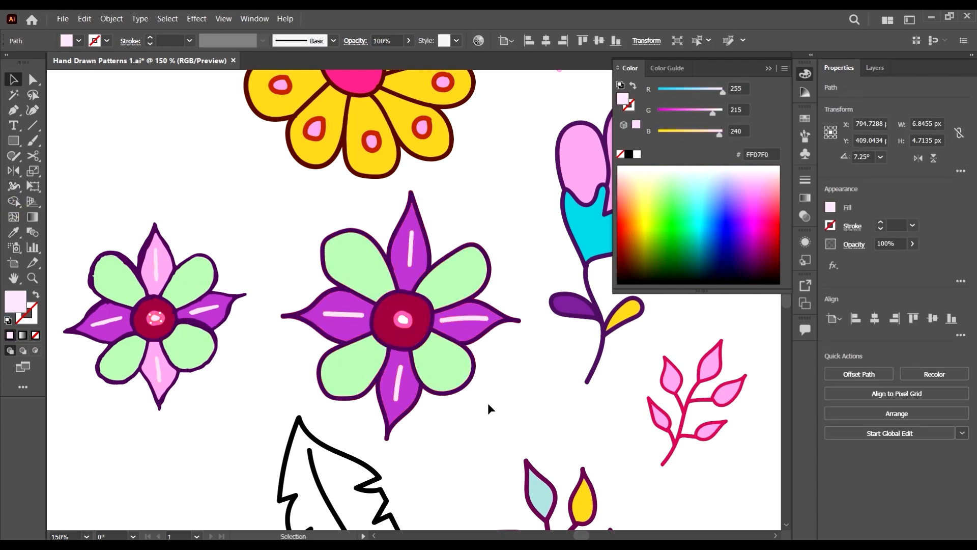
drag(487, 402, 285, 207)
click(13, 202)
scroll(411, 322, up, 4)
click(391, 312)
scroll(451, 332, down, 4)
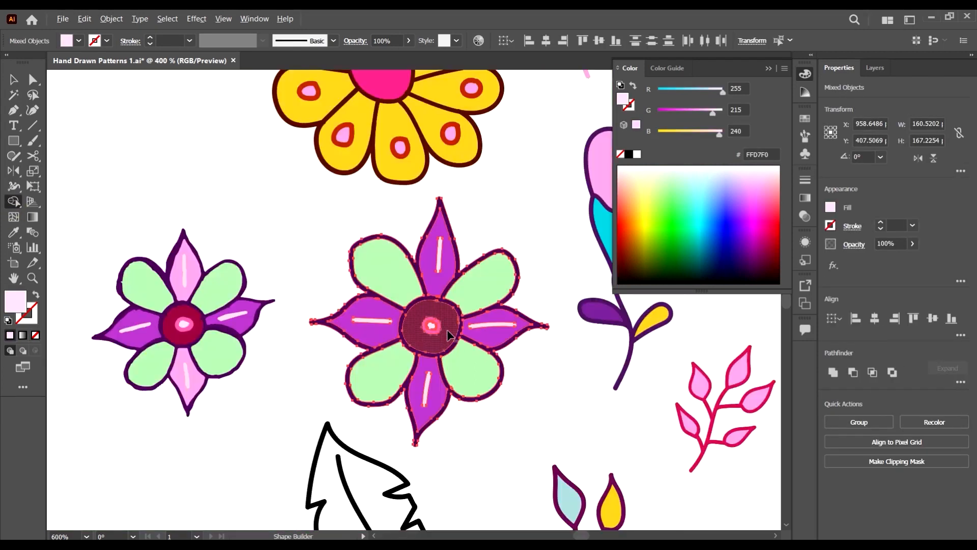
Step: Delete the purple-and-green reference flower copy beside the finished pointed-petal flower
click(12, 81)
drag(96, 227, 260, 411)
key(Delete)
Step: Expand the black feather's strokes and unite the resulting outlines into one shape
scroll(428, 307, down, 4)
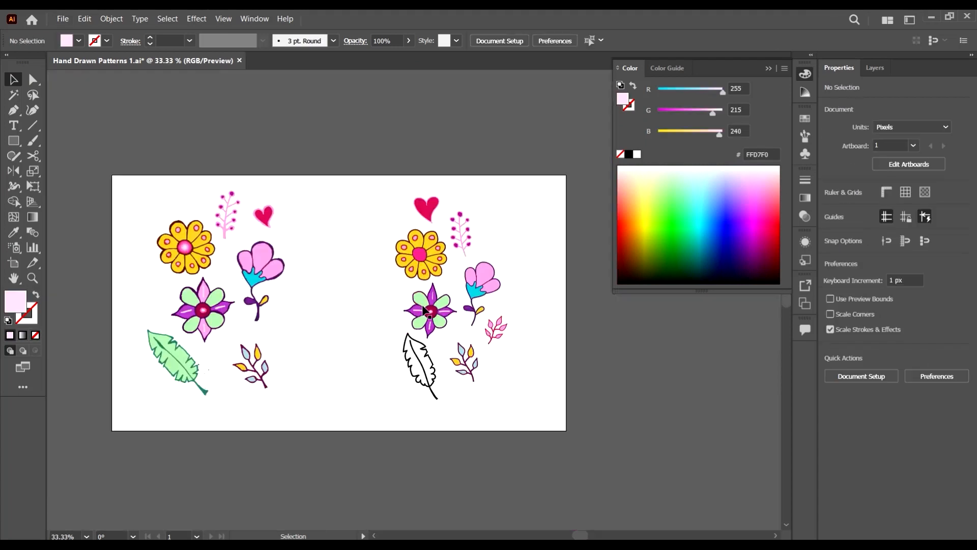
scroll(444, 311, up, 4)
drag(309, 268, 307, 266)
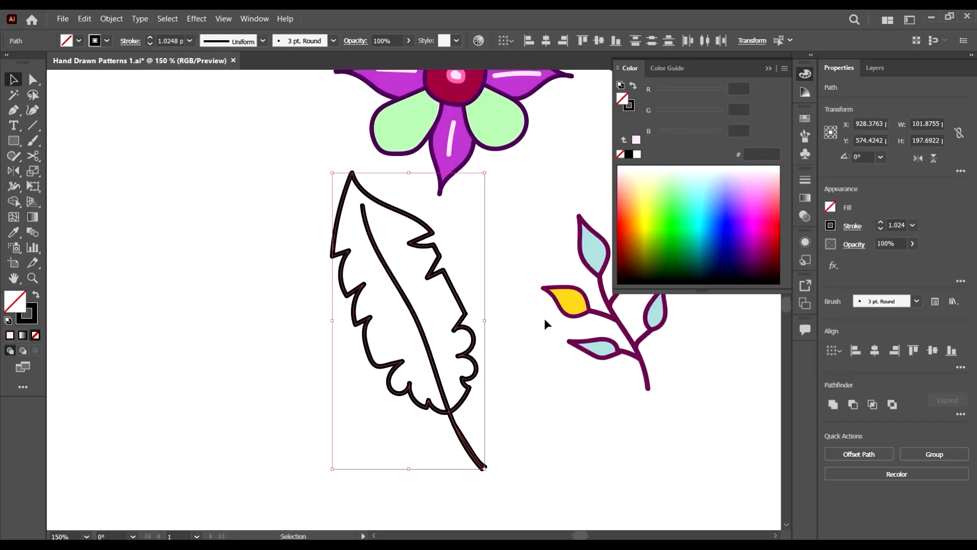
click(111, 19)
click(166, 159)
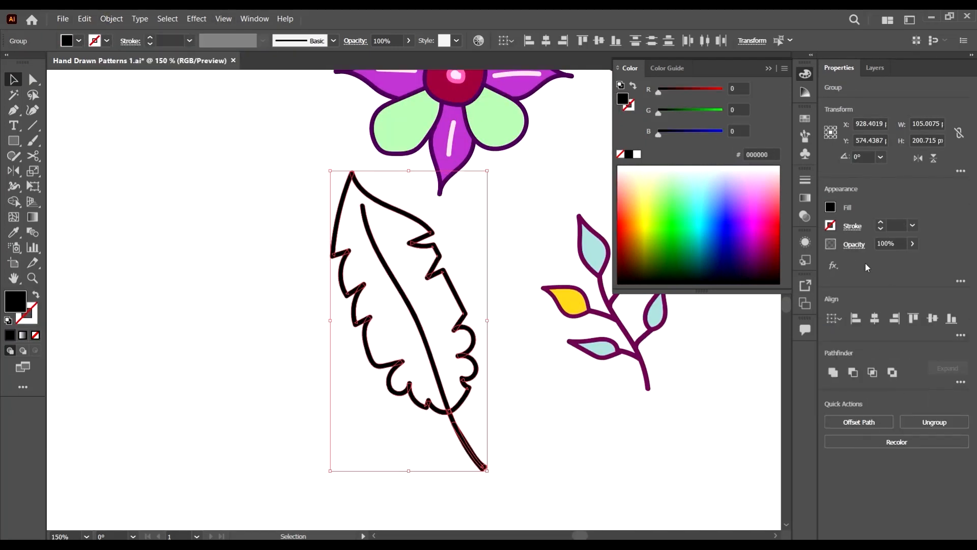
click(835, 376)
Step: Recolour the united feather outline with the dark green 20805C sampled from the reference feather
scroll(483, 394, down, 2)
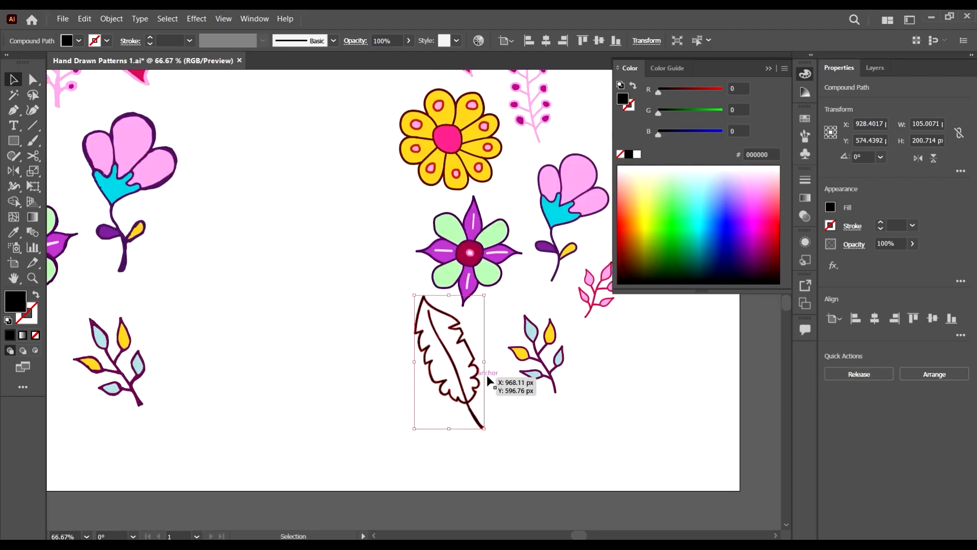
scroll(487, 377, down, 1)
key(i)
click(182, 402)
key(v)
click(274, 414)
Step: Fill both halves of the feather with the reference light green AFEBAB using Shape Builder
scroll(158, 366, up, 3)
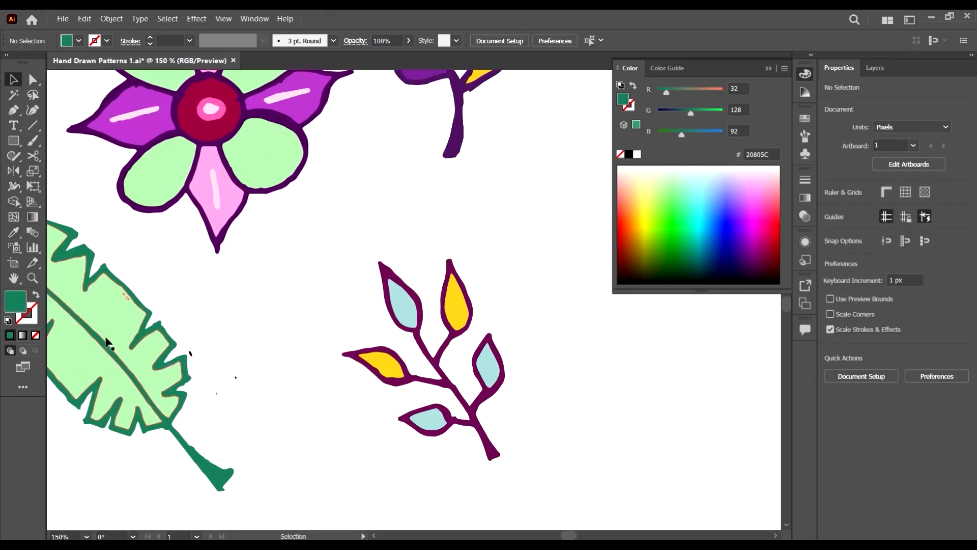
click(108, 344)
scroll(433, 410, down, 3)
scroll(720, 410, up, 3)
click(685, 378)
scroll(444, 301, down, 2)
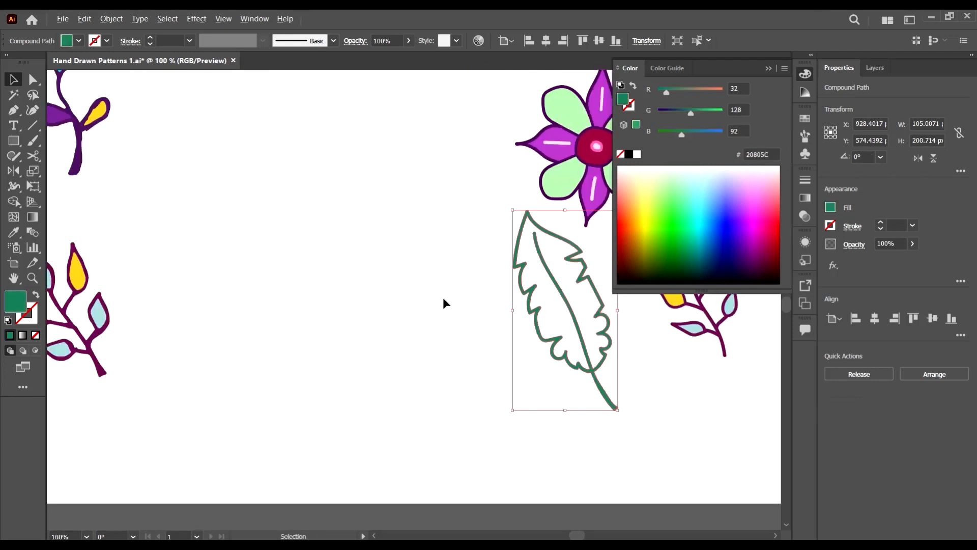
click(13, 203)
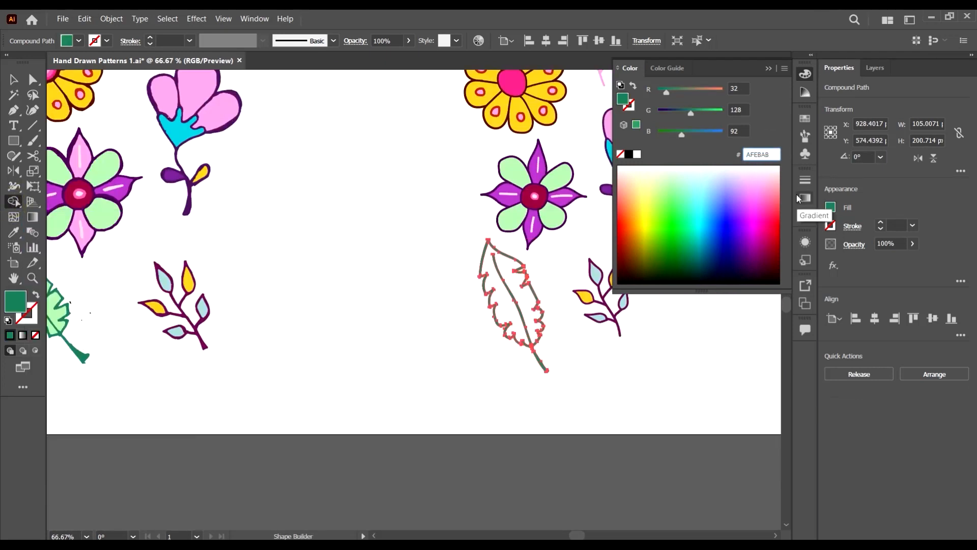
key(Return)
click(524, 299)
click(501, 304)
key(v)
click(615, 407)
scroll(612, 327, down, 1)
drag(645, 310, 606, 407)
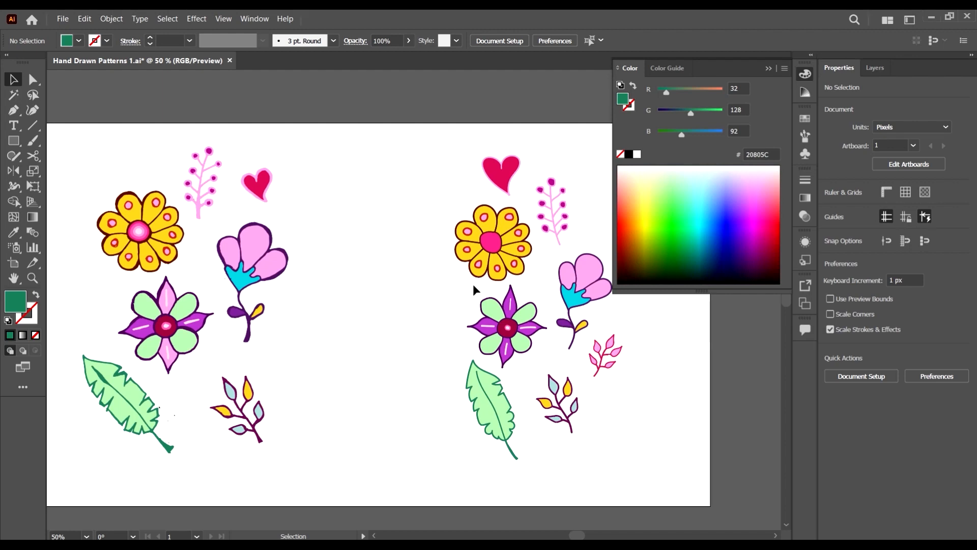
Step: Duplicate the yellow flower's pink centre in place and scale the copy down to about 32.9 by 32.4 px
scroll(540, 277, down, 2)
scroll(583, 284, up, 3)
scroll(367, 196, up, 4)
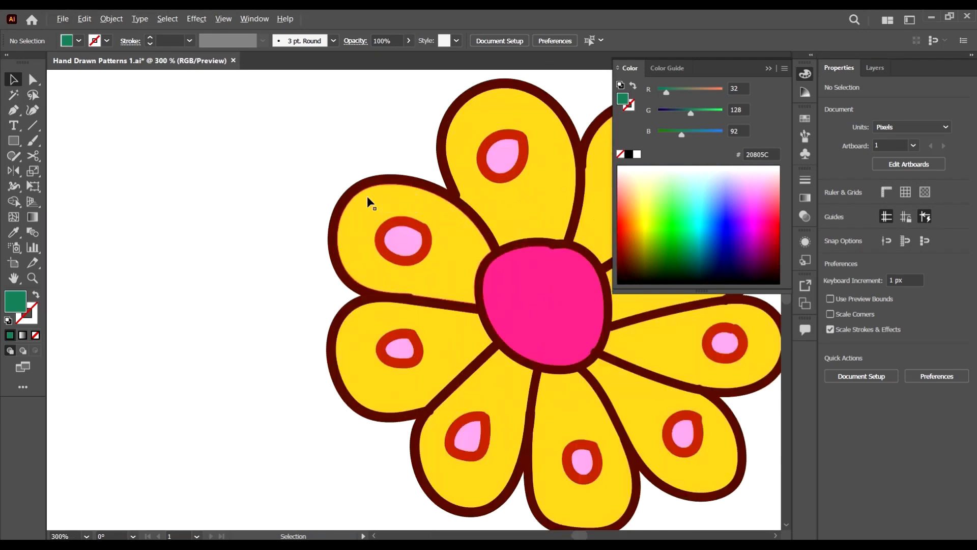
scroll(539, 299, up, 2)
key(v)
click(496, 297)
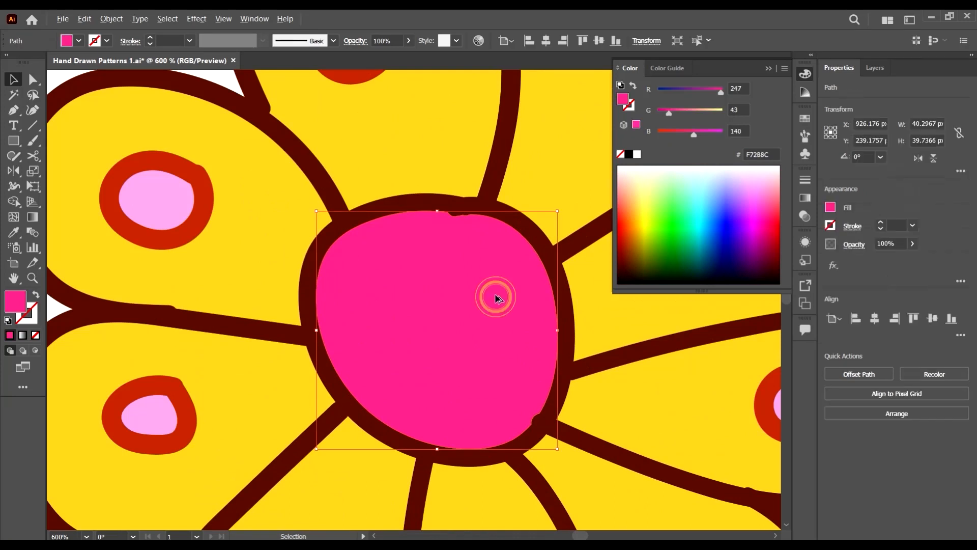
scroll(495, 295, down, 2)
key(a)
key(v)
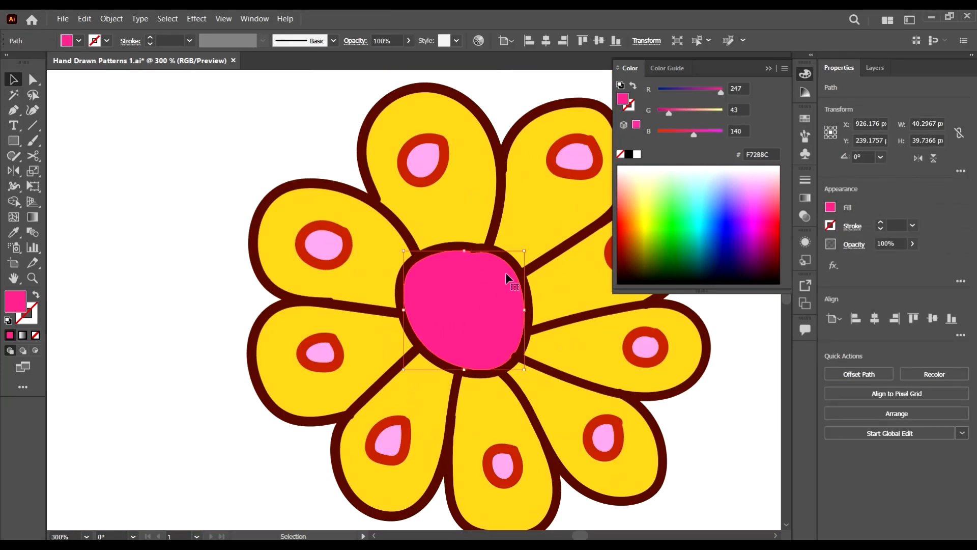
drag(524, 250, 525, 260)
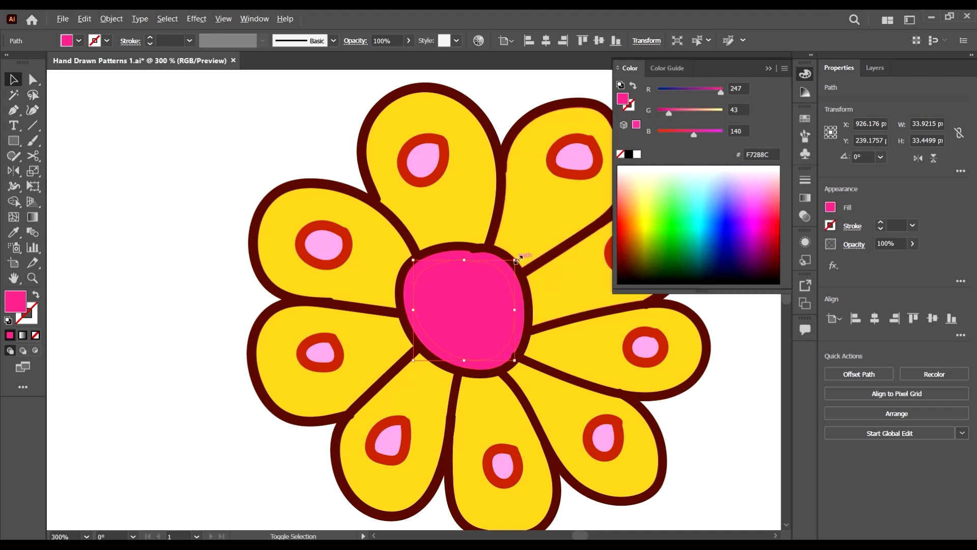
drag(517, 260, 514, 262)
Step: Recolour the smaller centre copy with the mid pink FF5FB3 sampled from the reference yellow flower
scroll(583, 279, down, 6)
scroll(331, 357, up, 4)
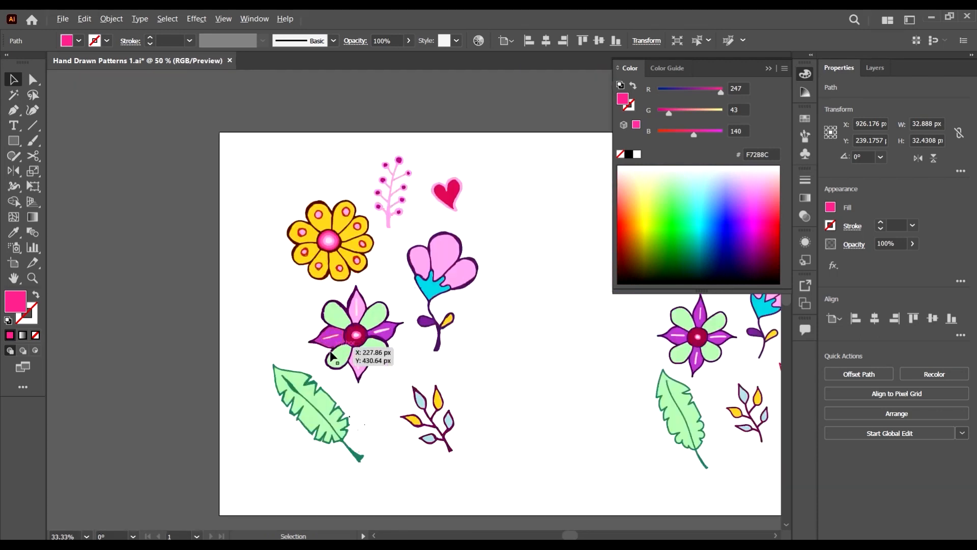
scroll(333, 221, down, 3)
scroll(331, 148, up, 6)
scroll(435, 144, up, 1)
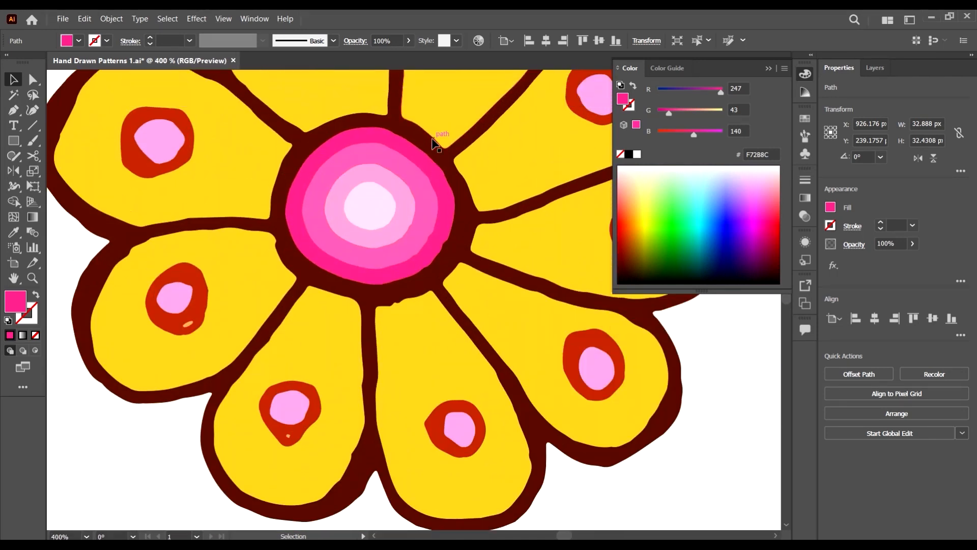
click(417, 174)
key(ctrl+0)
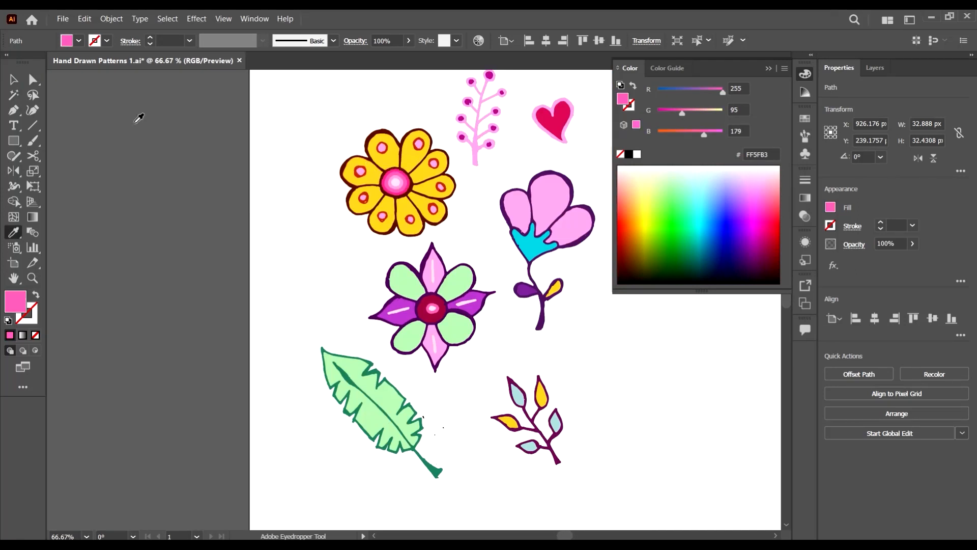
click(13, 80)
Step: Duplicate the mid-pink centre shape in place and scale the copy down to about 24.8 by 24.4 px
scroll(256, 238, down, 4)
scroll(329, 206, up, 10)
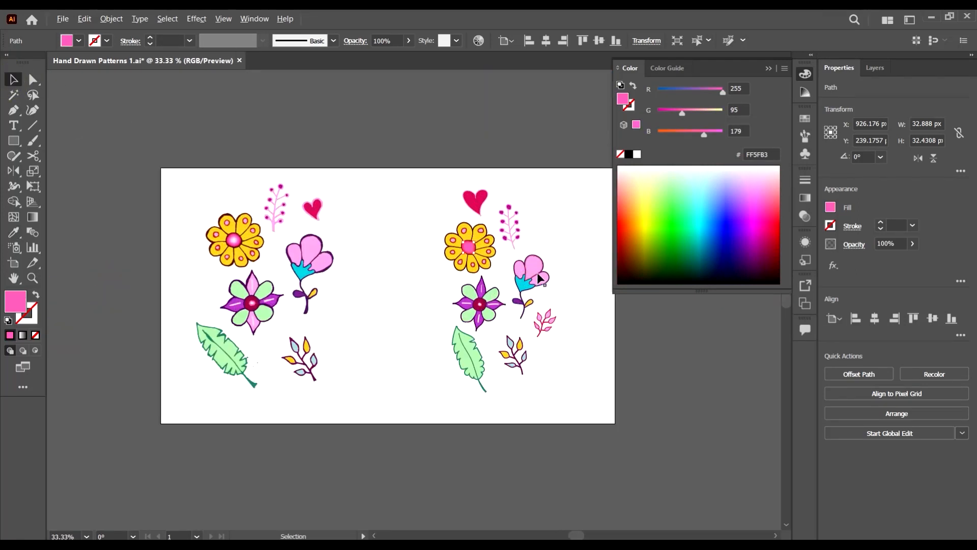
key(a)
key(v)
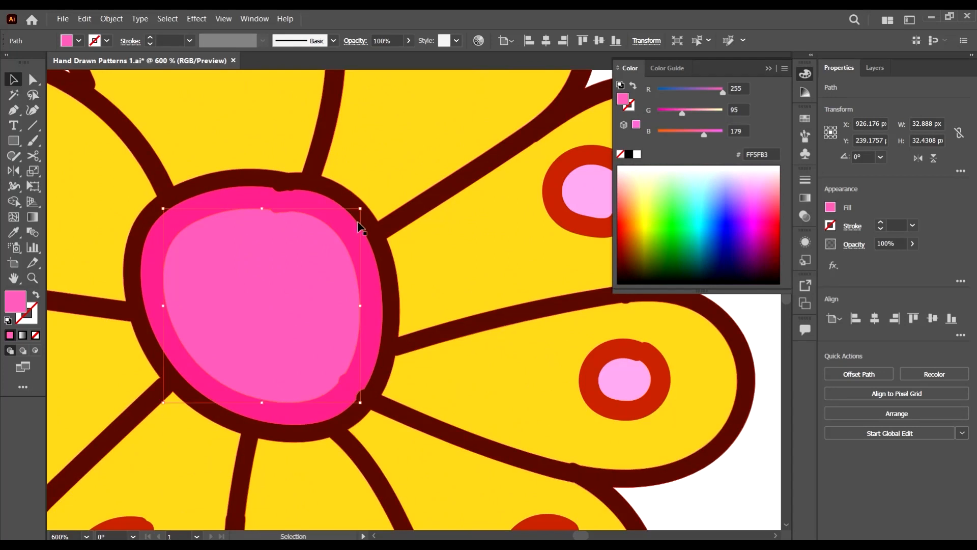
drag(362, 207, 353, 227)
Step: Recolour the third centre shape with the light pink FF9FD6 sampled from the reference yellow flower
scroll(353, 226, down, 10)
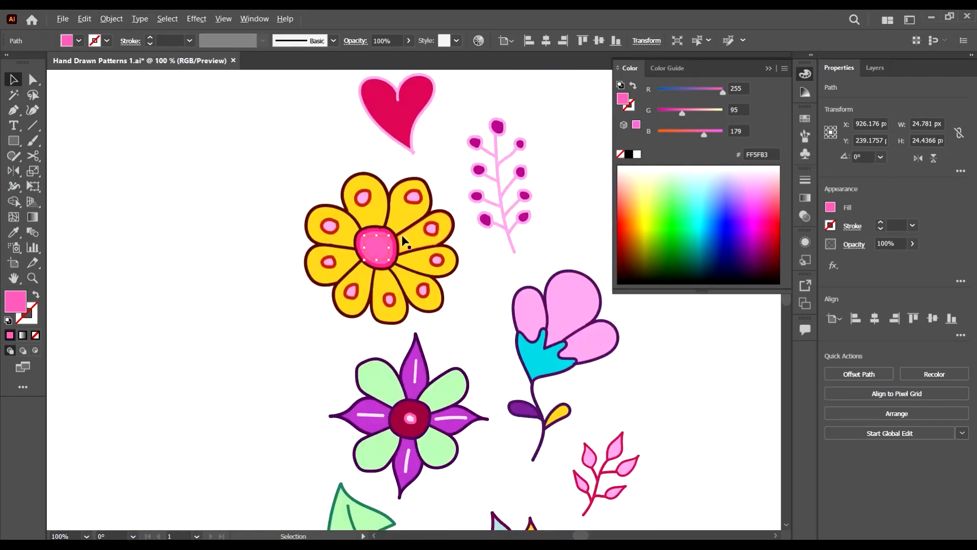
scroll(224, 232, up, 10)
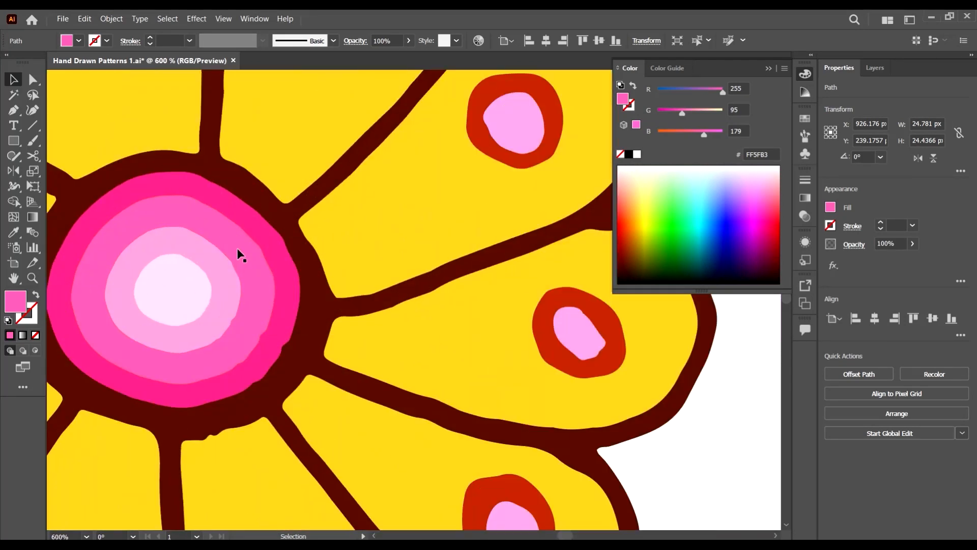
click(213, 251)
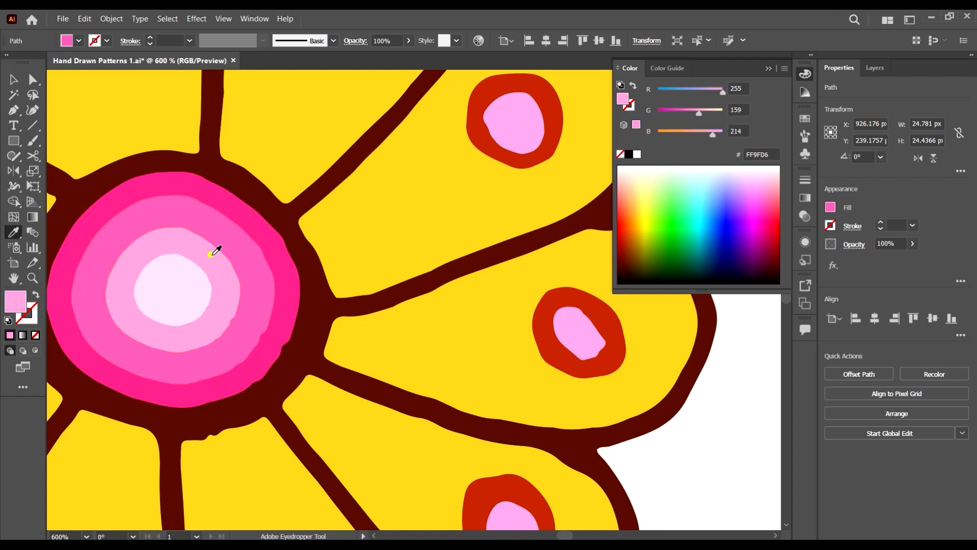
Step: Duplicate the light pink centre shape in place and scale the copy down to about 14.3 by 14.1 px
scroll(229, 257, down, 6)
scroll(454, 297, down, 5)
scroll(430, 277, up, 14)
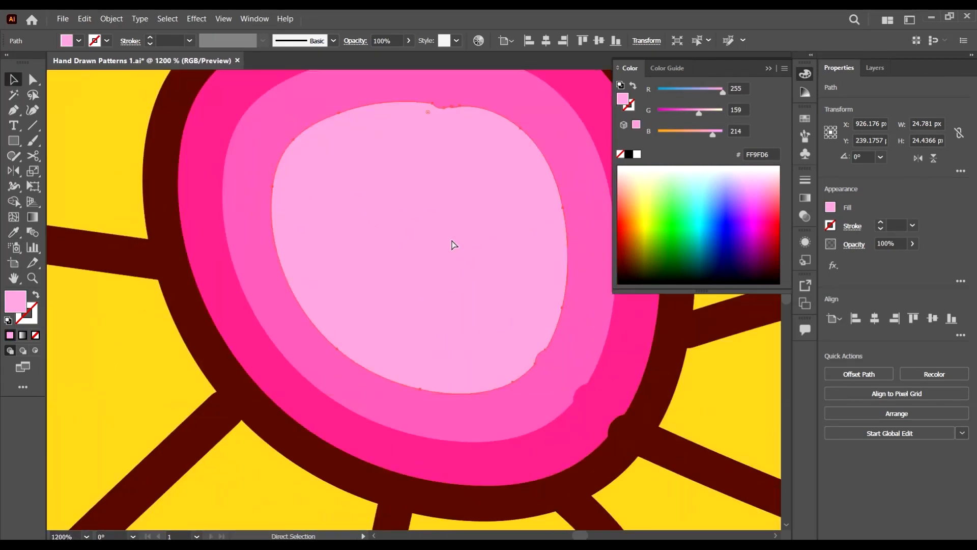
drag(569, 101, 526, 166)
Step: Recolour the innermost centre shape with the palest pink FFD7F0 sampled from the reference yellow flower
scroll(527, 168, down, 10)
scroll(289, 184, up, 8)
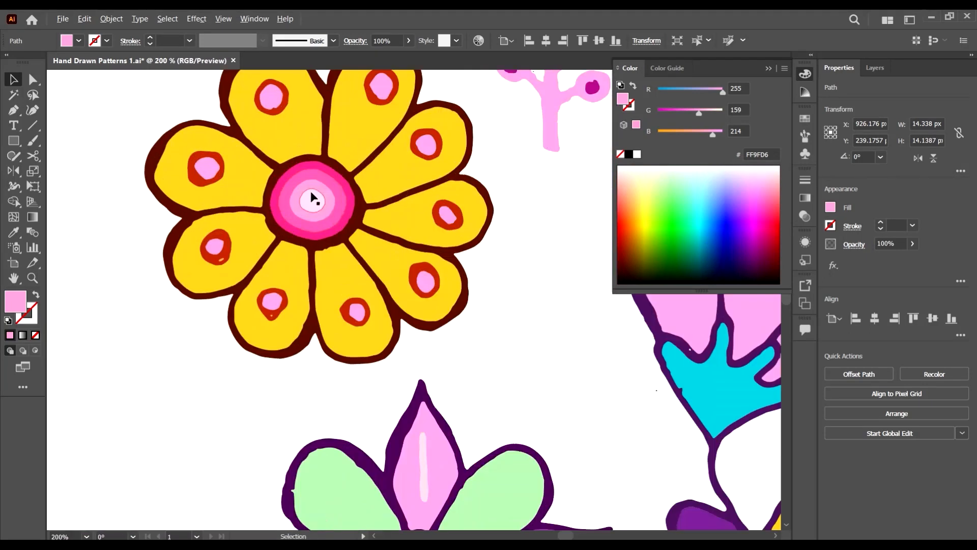
click(318, 195)
key(v)
scroll(326, 223, down, 10)
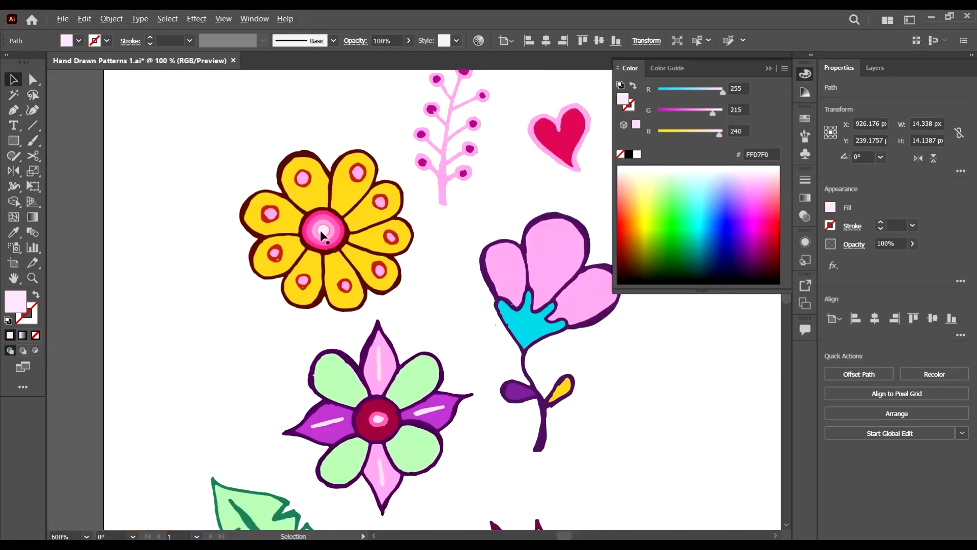
click(536, 341)
Step: Group the finished heart's fill and outline
scroll(376, 224, up, 10)
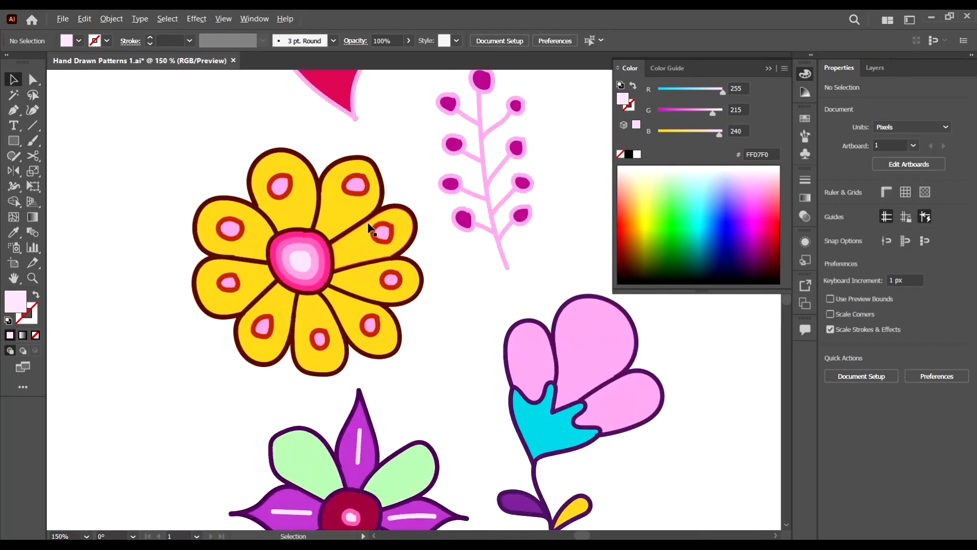
scroll(381, 232, up, 3)
scroll(351, 231, down, 1)
scroll(336, 155, up, 2)
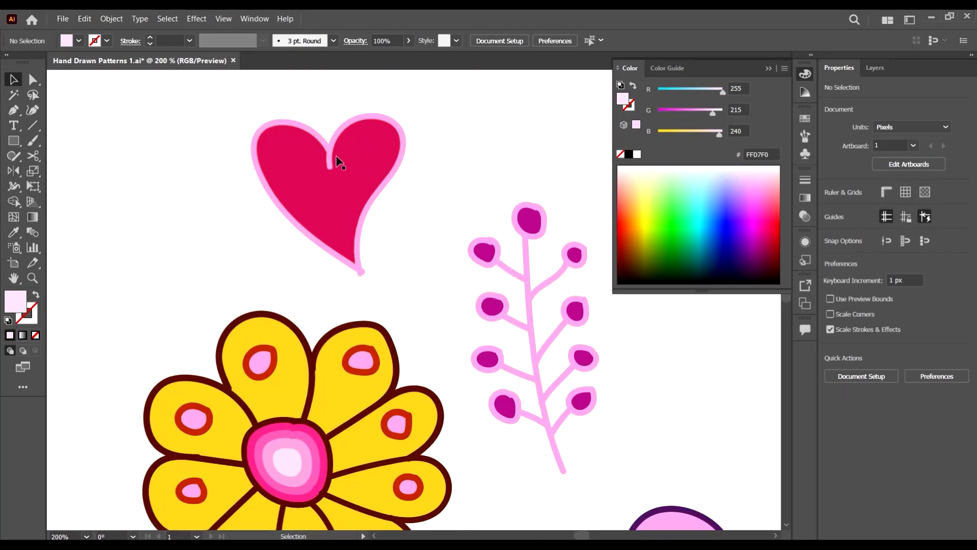
click(336, 157)
scroll(436, 250, up, 3)
drag(436, 249, 306, 249)
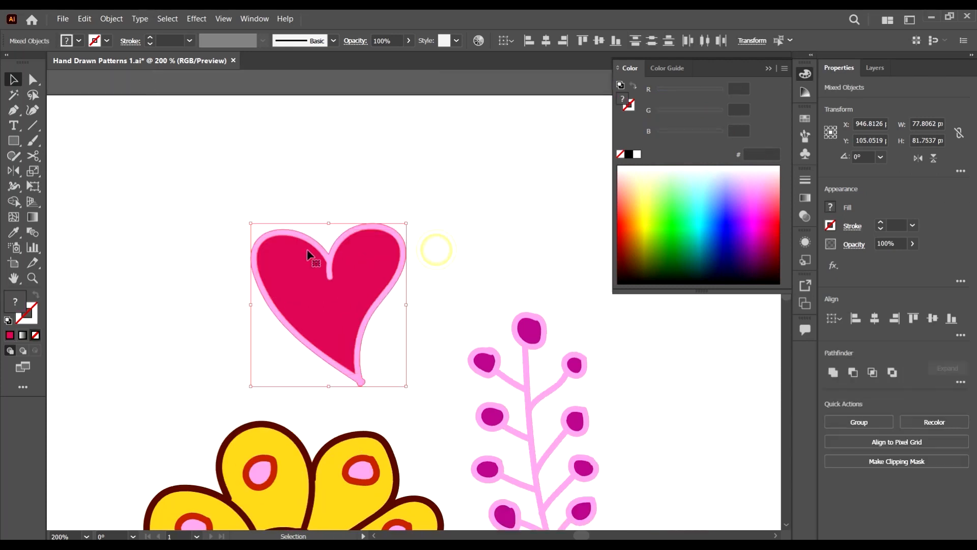
scroll(417, 377, down, 3)
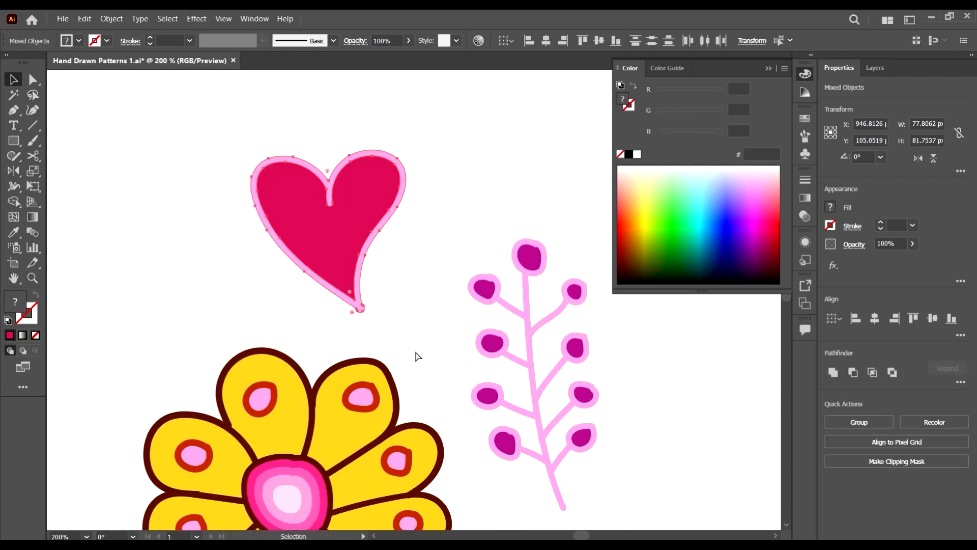
key(a)
key(ctrl+g)
Step: Group the pink berry sprig and move it up and away from the yellow flower, to about X 1096.8, Y 139.7 px
scroll(443, 346, down, 3)
scroll(469, 339, right, 3)
scroll(469, 337, right, 2)
key(v)
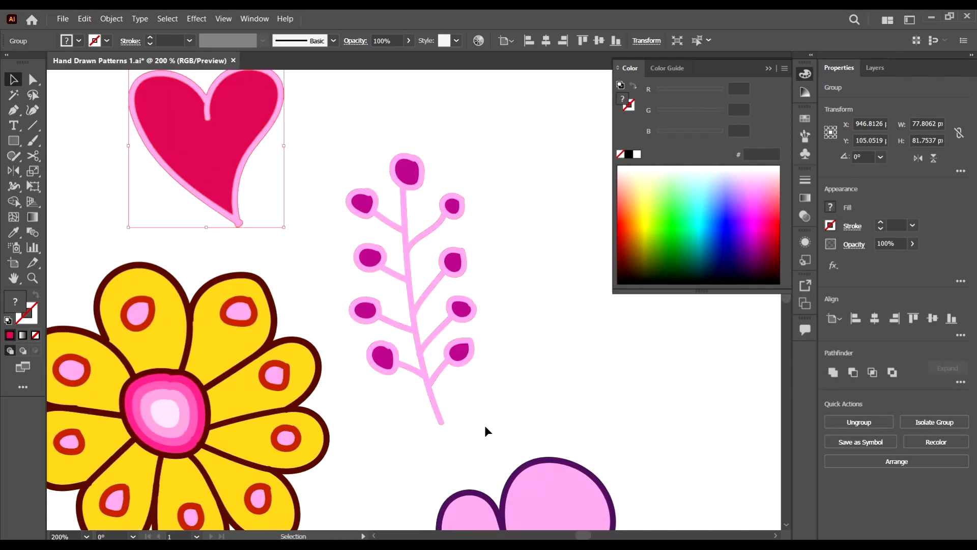
drag(357, 135, 360, 135)
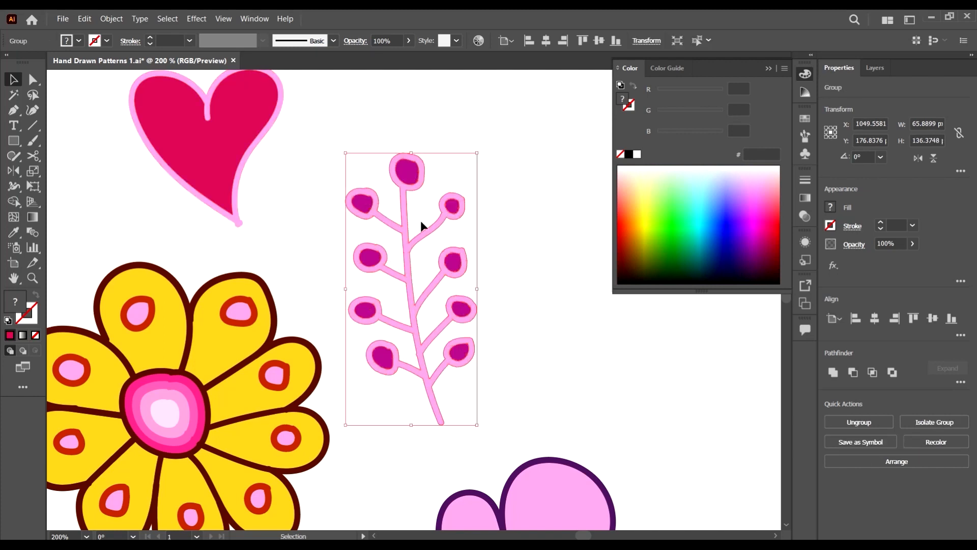
scroll(440, 285, down, 3)
drag(441, 280, 489, 243)
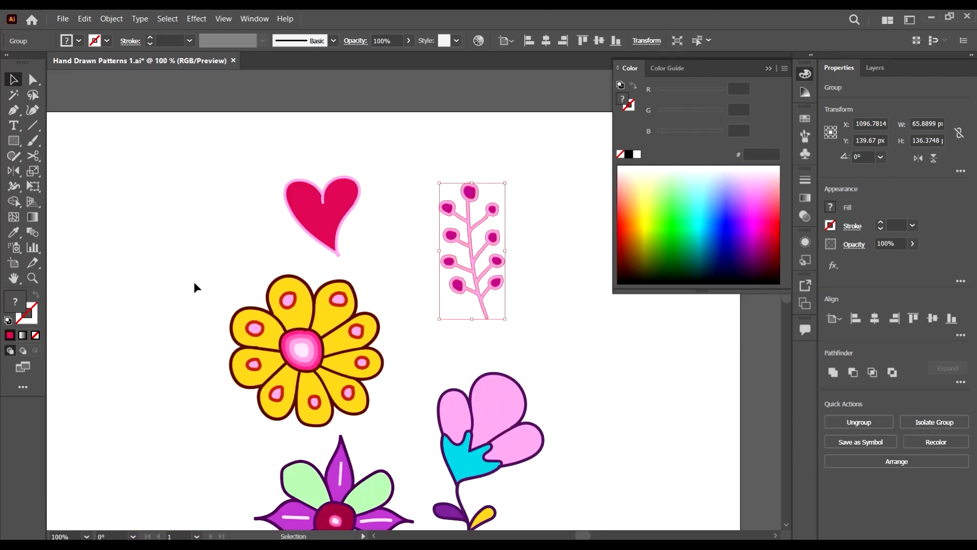
Step: Group all parts of the finished yellow flower
drag(405, 419, 401, 428)
scroll(401, 428, down, 3)
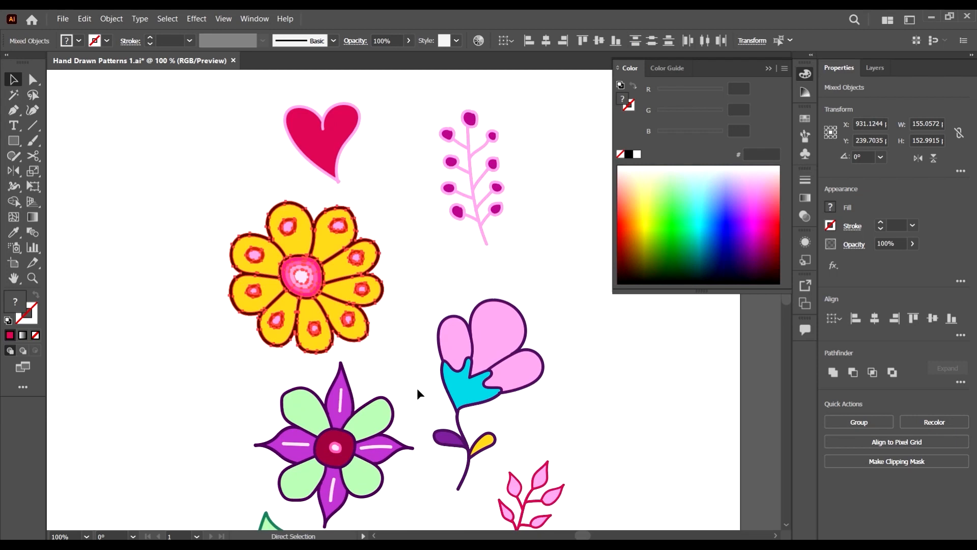
scroll(417, 388, down, 3)
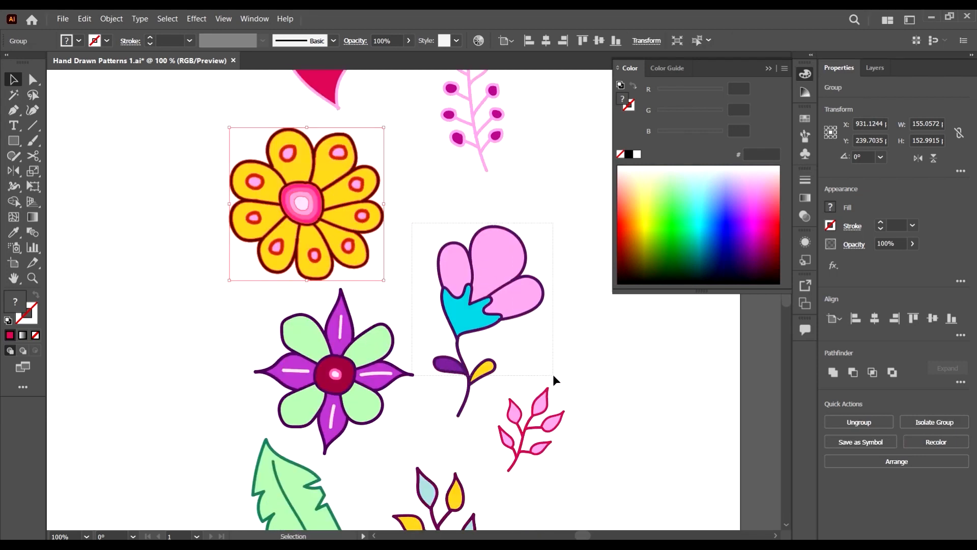
Step: Group the small pink leaf sprig and move it clear of the pink flower, to about X 1253.6, Y 495.8 px
drag(569, 376, 569, 377)
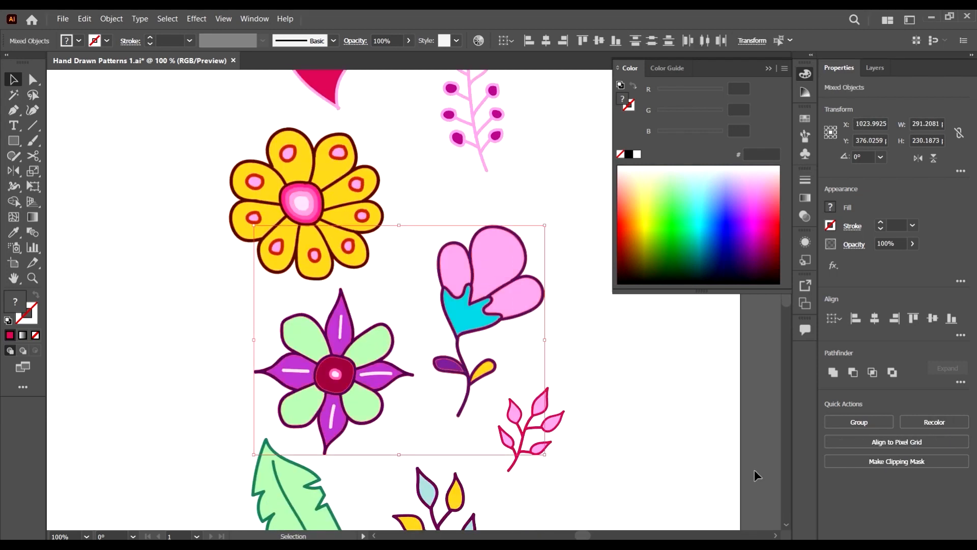
click(642, 406)
drag(597, 483, 483, 396)
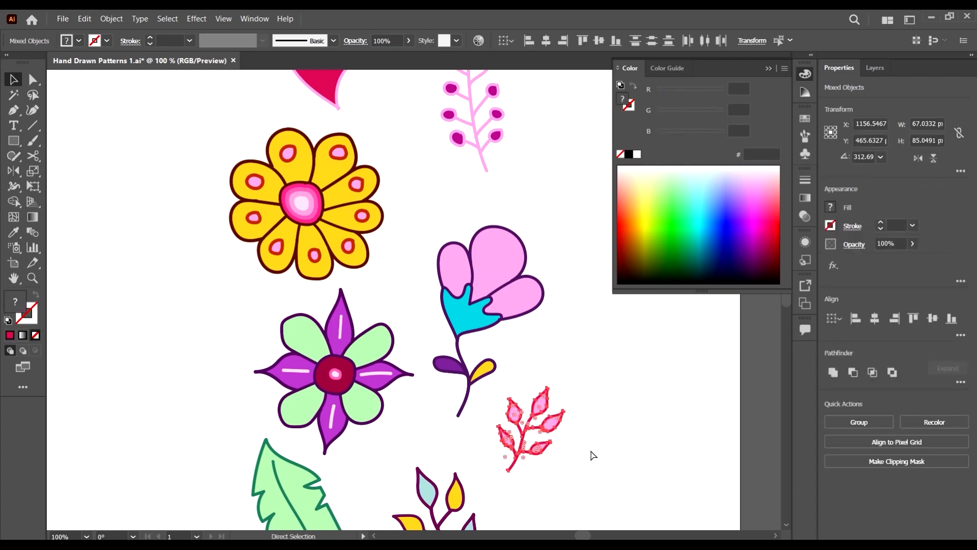
key(v)
drag(549, 425, 647, 456)
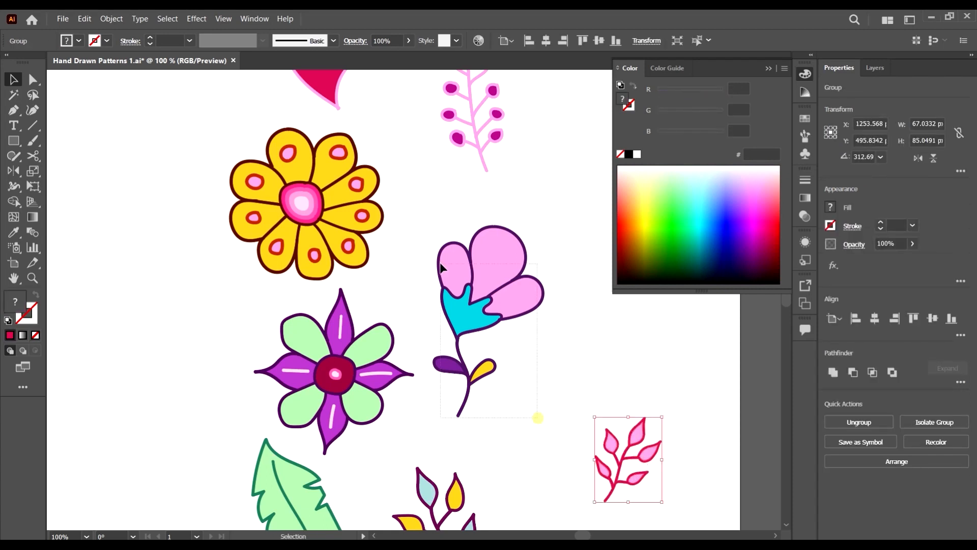
Step: Group the pink flower with the blue cup and move it sideways, away from the round flowers, to about X 1220.1, Y 357.1 px
drag(434, 230, 435, 221)
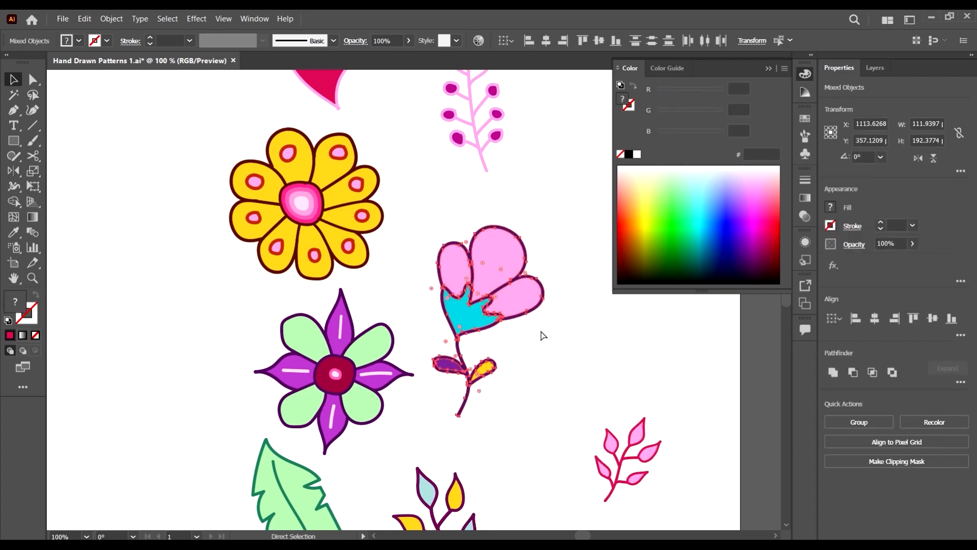
key(ctrl+g)
drag(511, 293, 618, 293)
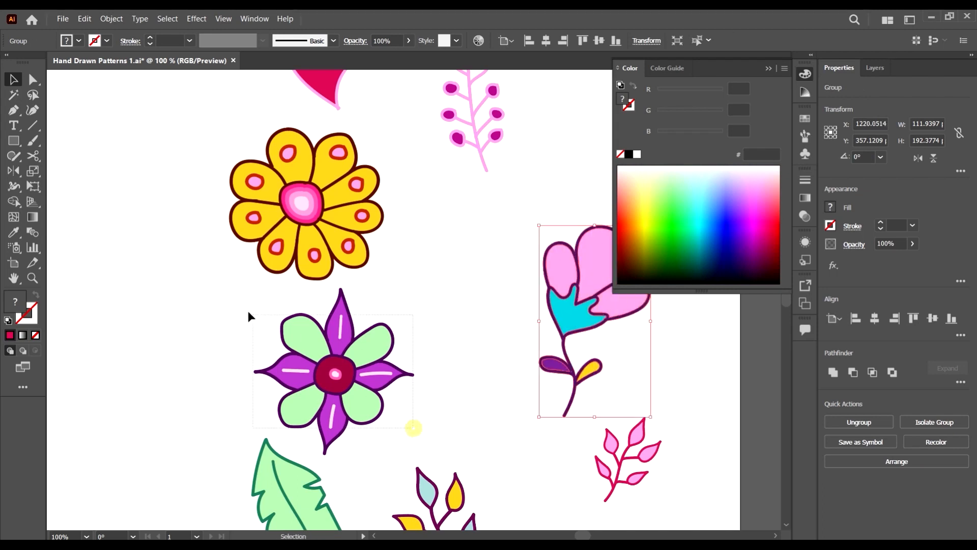
Step: Group the purple and green flower and move it away from the feather to about X 1047.5, Y 394.5 px
drag(230, 294, 232, 296)
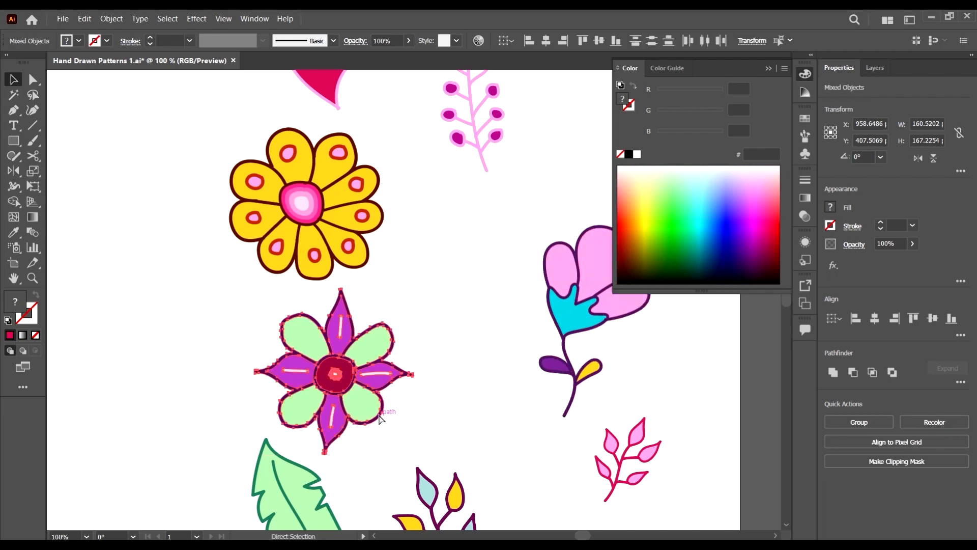
key(ctrl+g)
drag(348, 387, 438, 374)
Step: Group the fill and outline of the green feather below the purple and green flower
scroll(448, 382, down, 5)
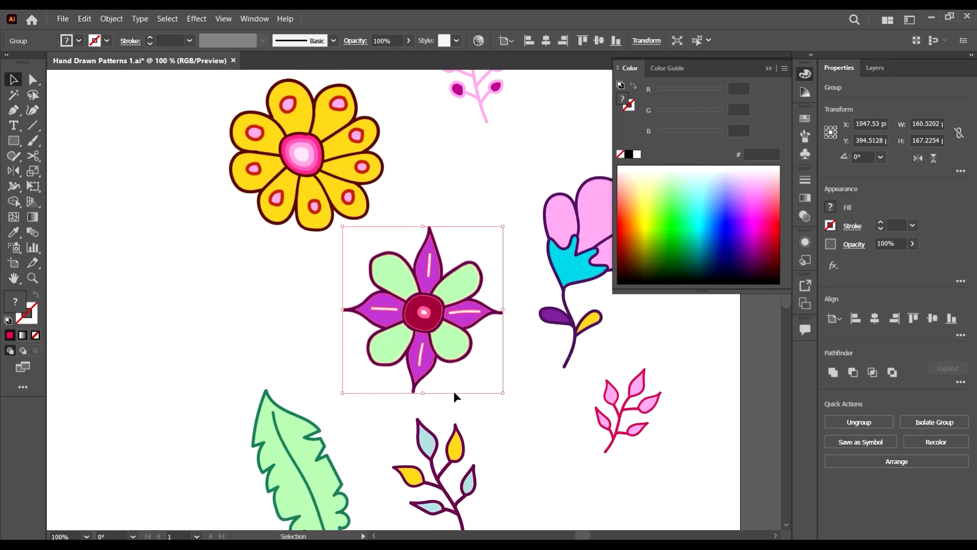
scroll(326, 336, down, 2)
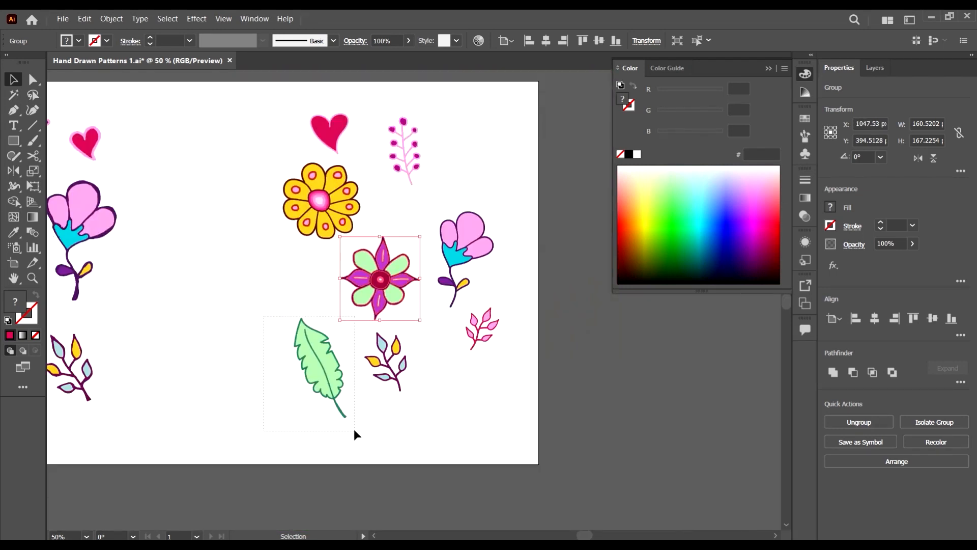
drag(355, 433, 353, 430)
key(ctrl+g)
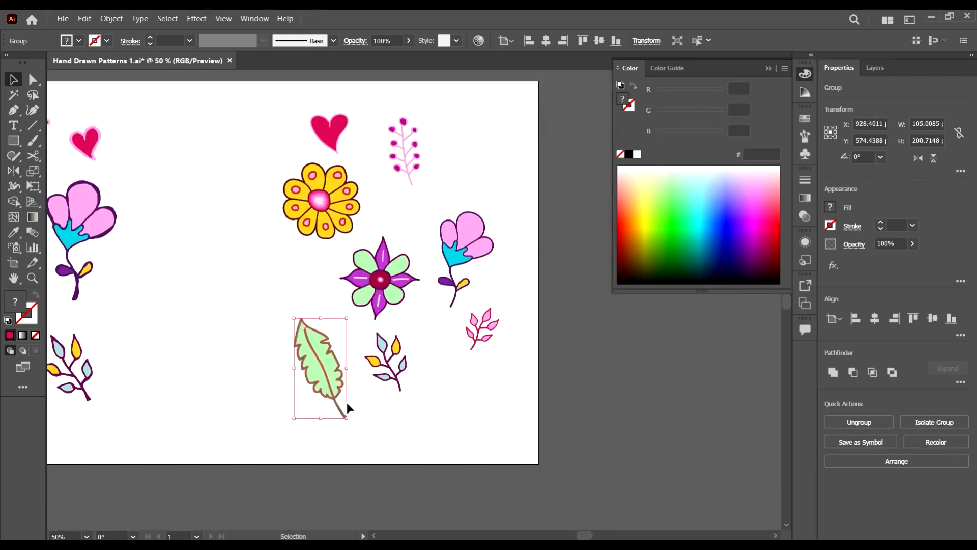
Step: Group all parts of the yellow and pale blue leaf sprig beside the feather
drag(424, 408, 364, 335)
key(a)
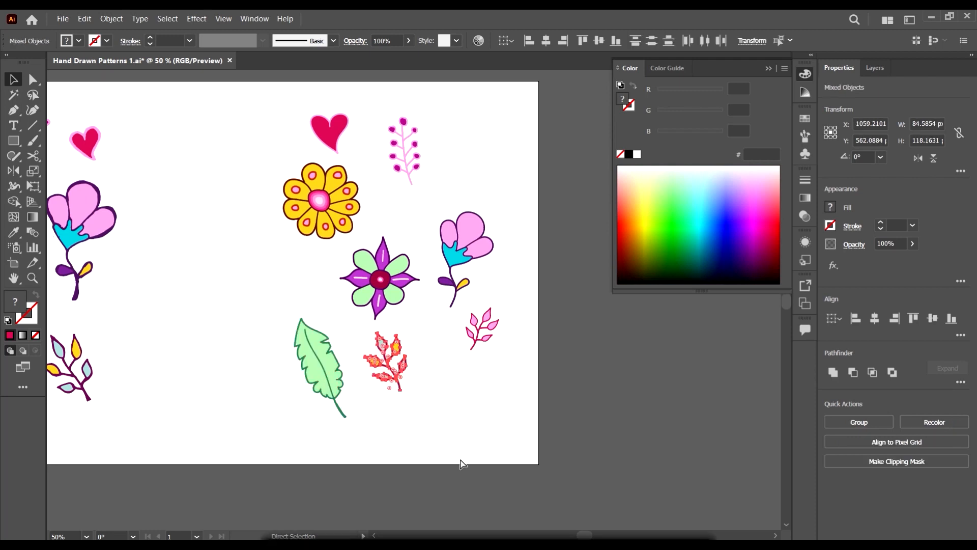
key(ctrl+g)
Step: Group the fill and outline of the heart in the thicker-outlined set on the other side of the artboard
drag(263, 289, 629, 388)
scroll(446, 234, up, 2)
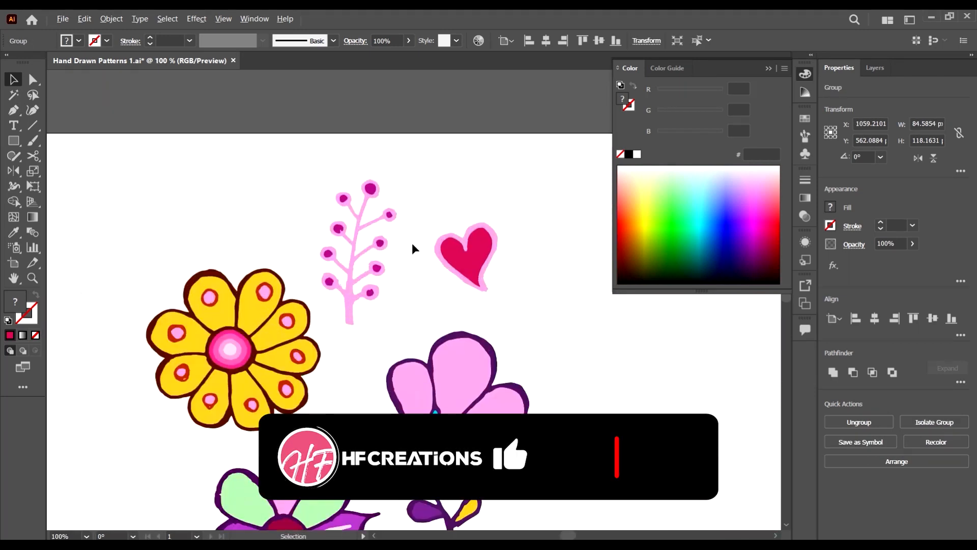
scroll(411, 242, up, 1)
drag(557, 316, 448, 197)
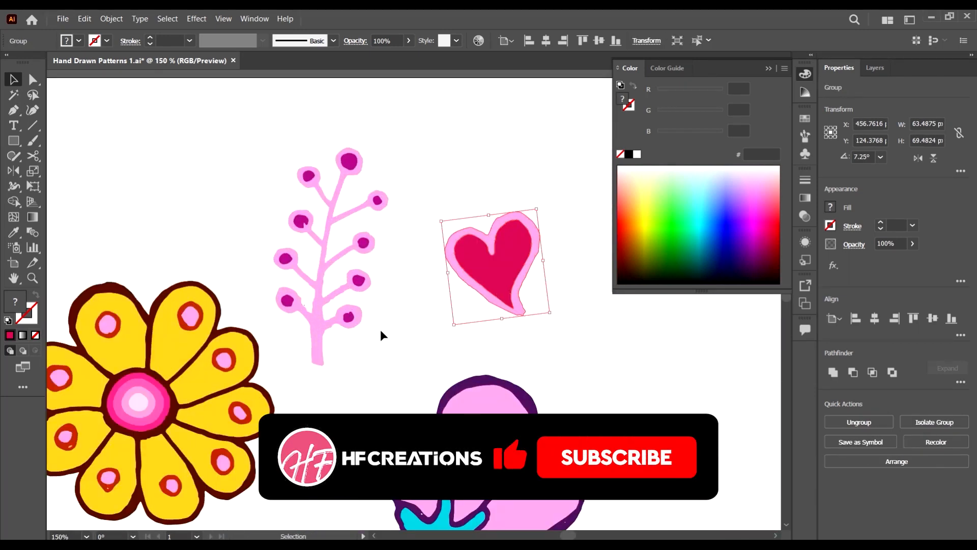
Step: Group the thick-stemmed pink berry sprig beside that heart and move it up so it partly overhangs the artboard's upper edge
drag(279, 120, 315, 166)
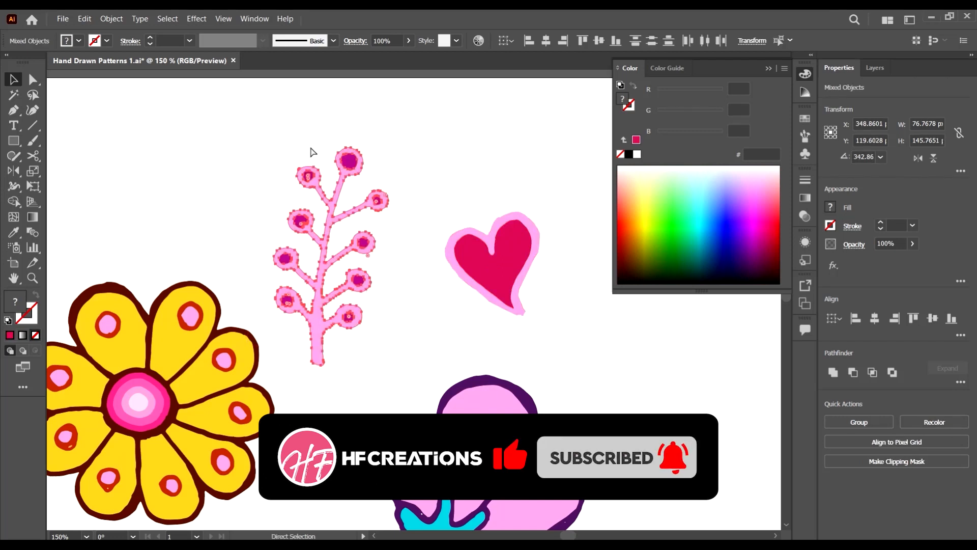
scroll(322, 173, down, 2)
drag(322, 240, 328, 159)
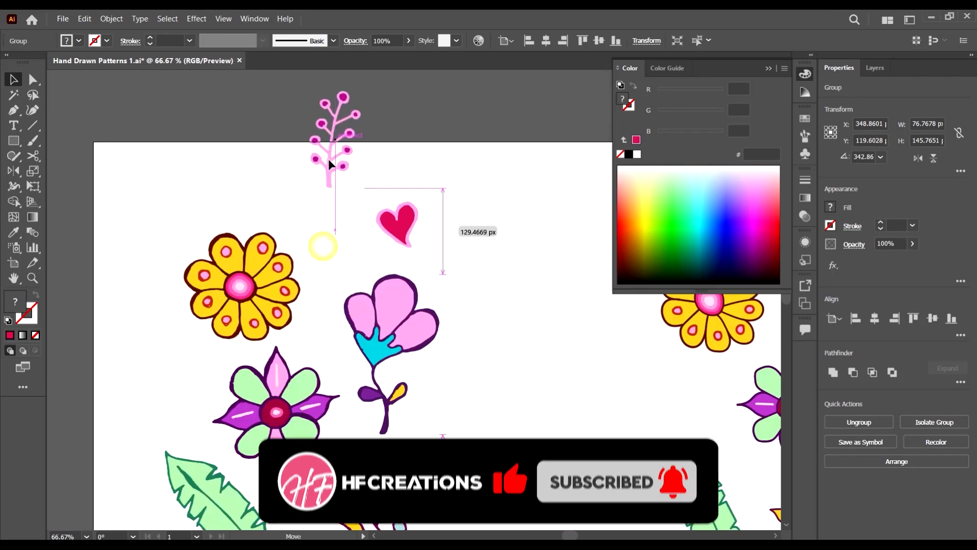
Step: Group the thick-outlined yellow flower, and group the pink flower with the blue cup and move it clear of its neighbours
drag(309, 333, 308, 342)
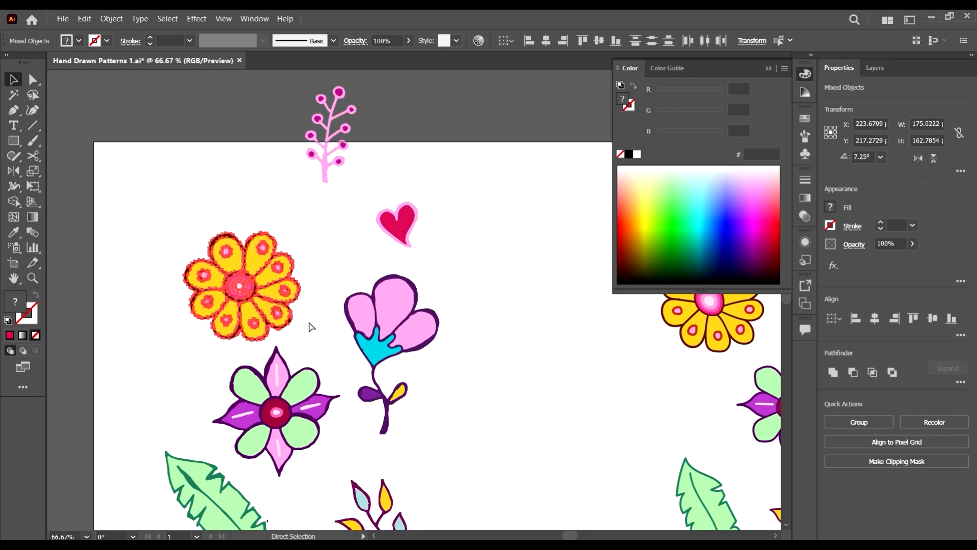
scroll(320, 300, down, 3)
drag(351, 195, 340, 188)
key(ctrl+g)
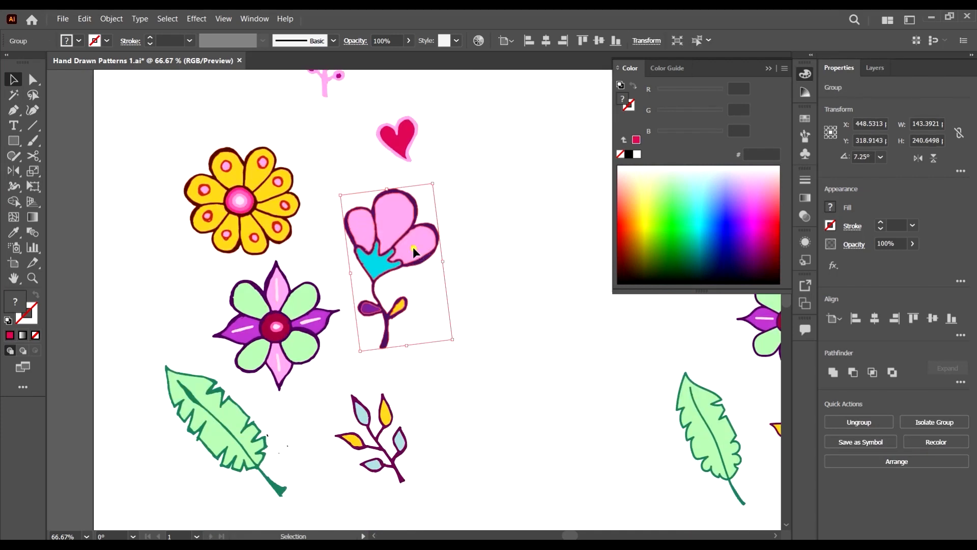
drag(413, 248, 491, 229)
Step: Group the thick-outlined yellow and pale blue leaf sprig and move it to about X 531.4, Y 546.2 px
drag(336, 393, 335, 393)
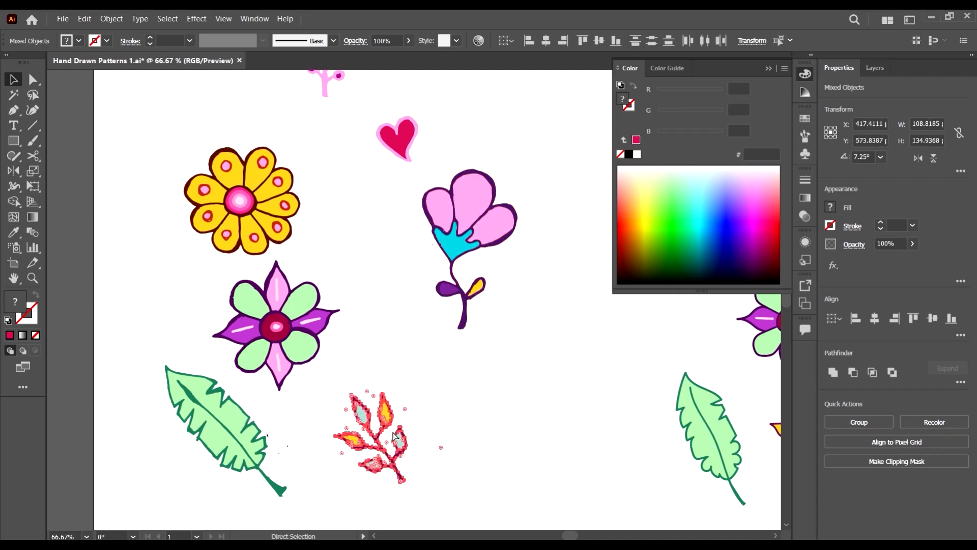
key(ctrl+g)
drag(386, 410, 464, 392)
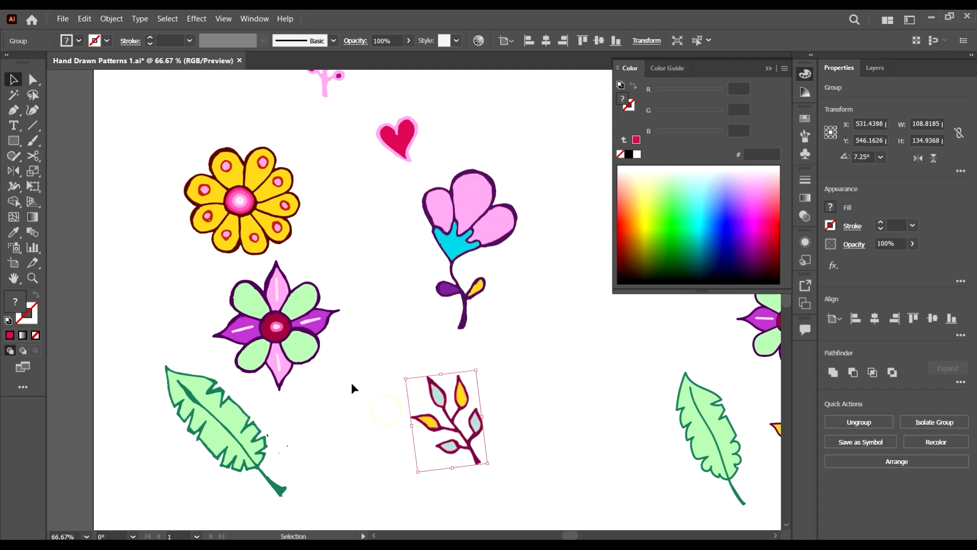
Step: Group the flower with pink, purple and green petals and move it clear of the feather to about X 369.1, Y 427.8 px
drag(232, 279, 230, 278)
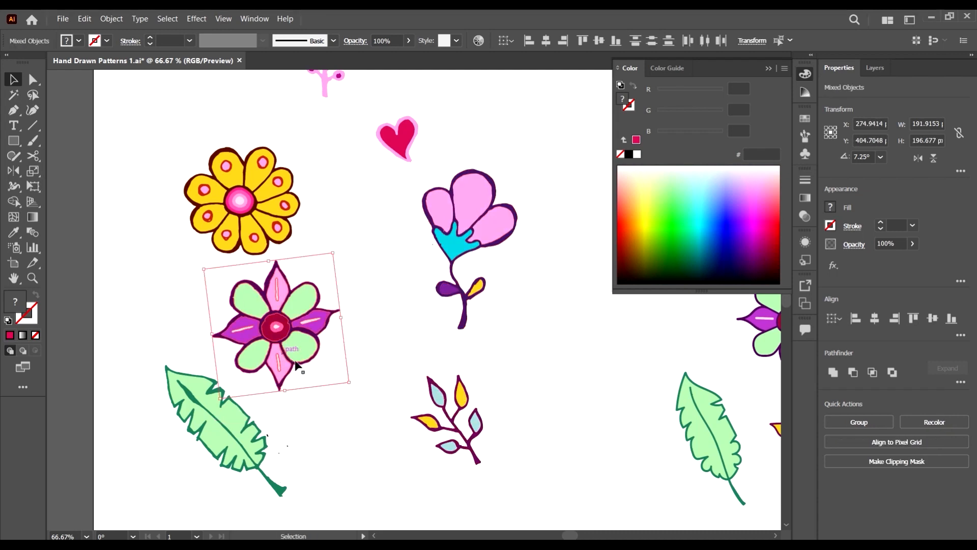
key(ctrl+g)
drag(296, 344, 359, 359)
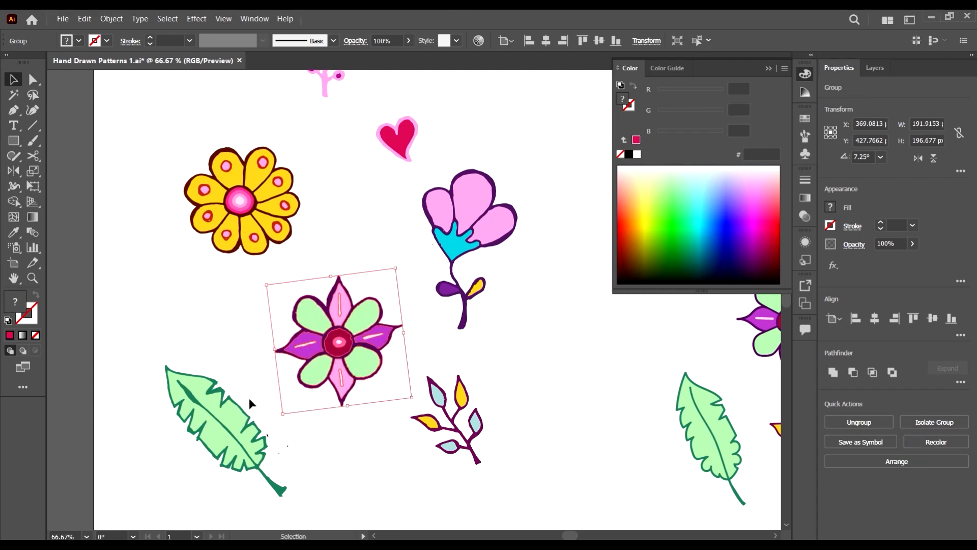
Step: Move the thick-outlined green feather to about X 178.3, Y 578.7 px and group its parts
scroll(249, 397, down, 2)
drag(250, 450, 251, 450)
drag(239, 404, 226, 415)
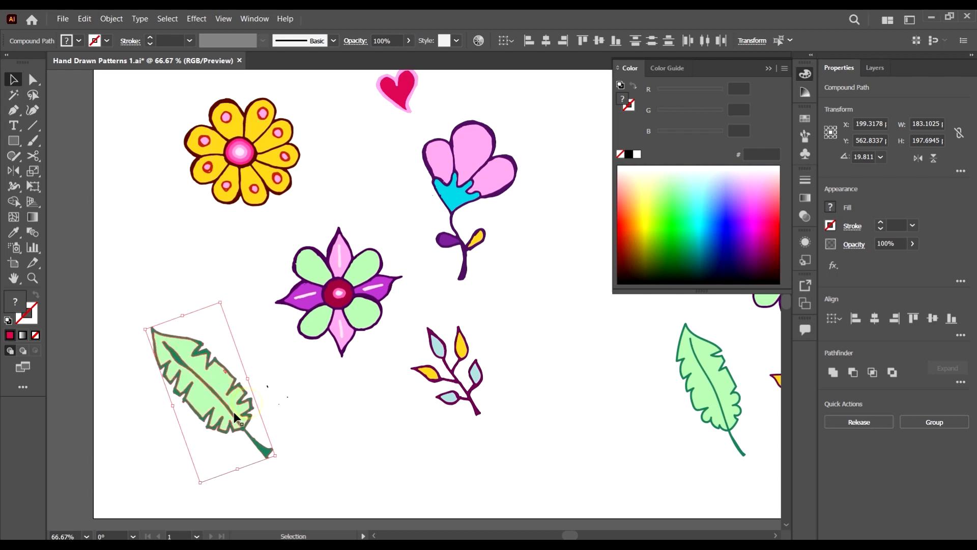
key(ctrl+g)
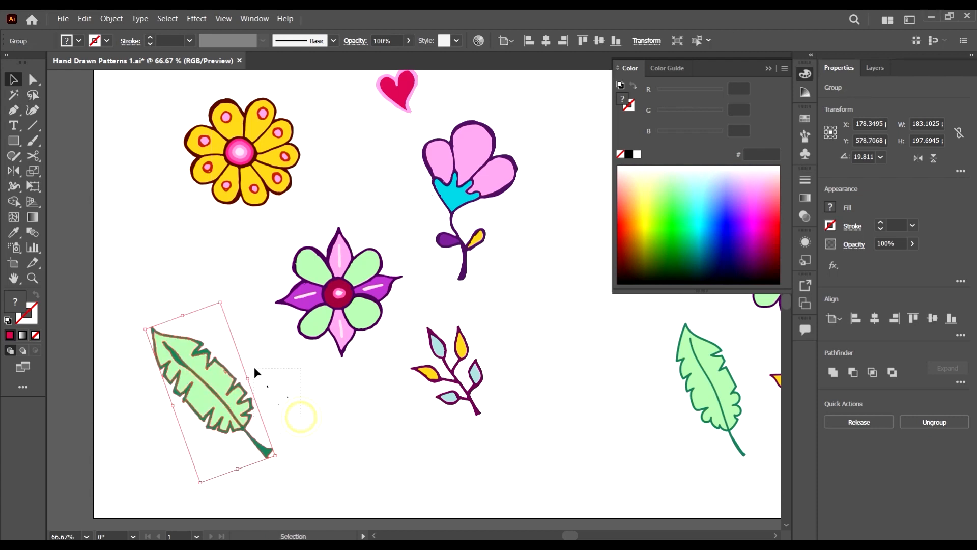
Step: Delete the stray black specks beside the green feather
drag(255, 366, 257, 366)
scroll(285, 392, up, 5)
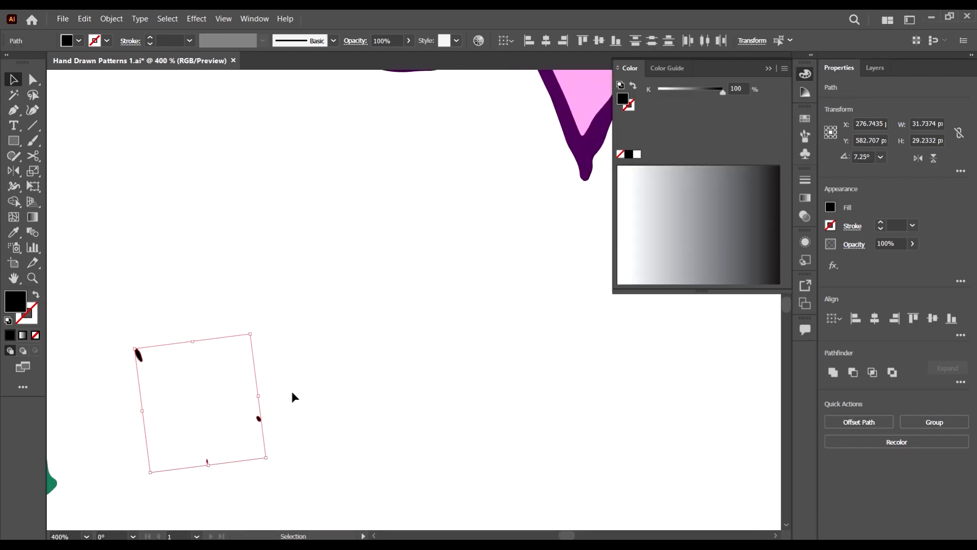
key(Delete)
key(ctrl+0)
scroll(304, 369, up, 2)
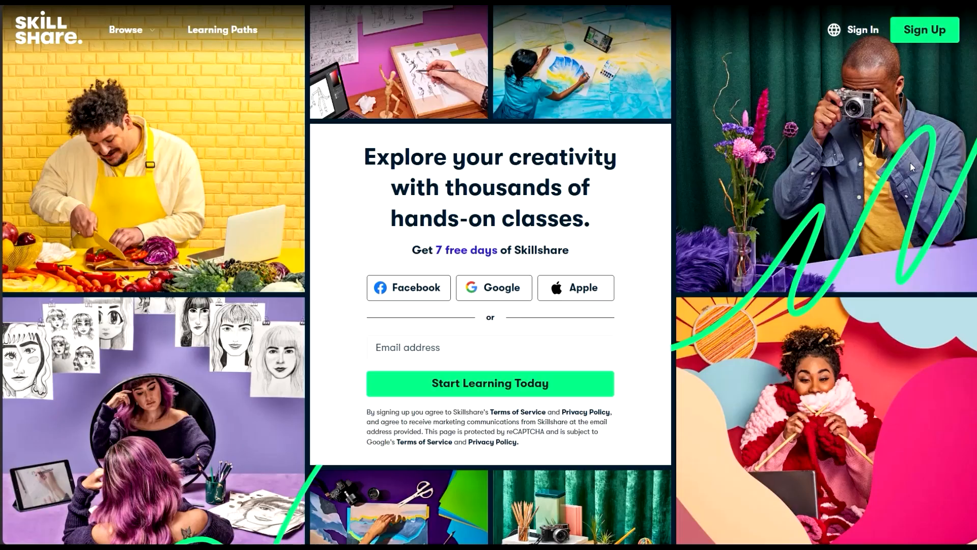
Step: Switch to the Skillshare website and look through its home page's benefits, featured classes and teachers
scroll(919, 164, down, 10)
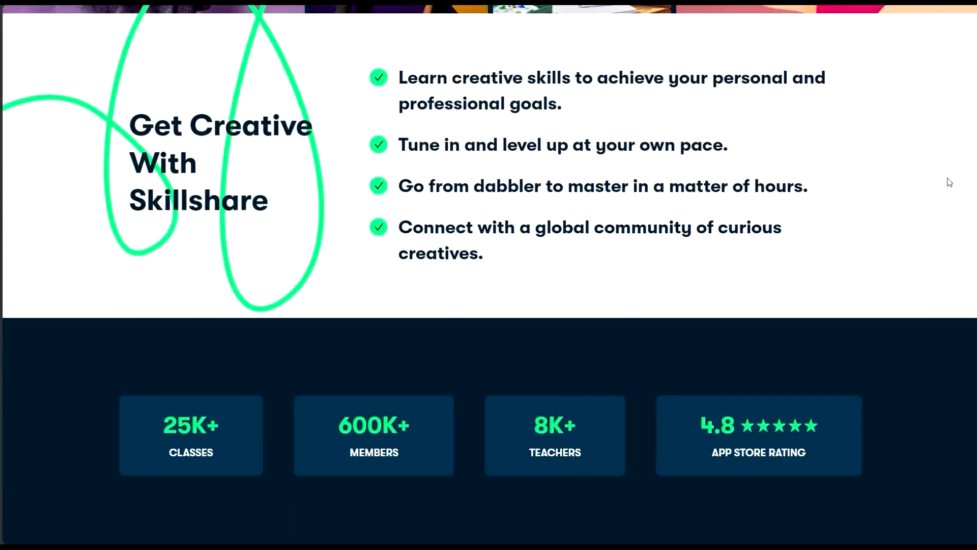
scroll(950, 182, down, 15)
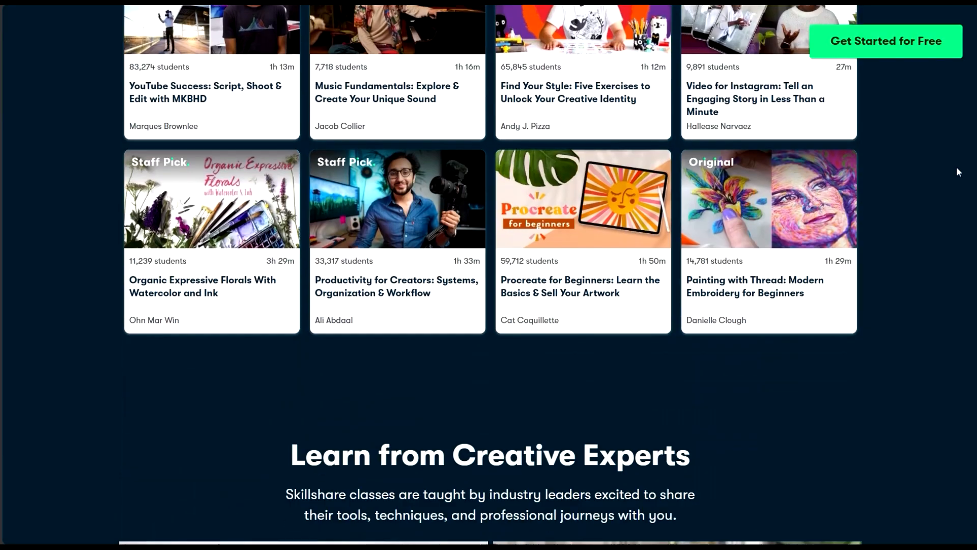
scroll(956, 168, down, 12)
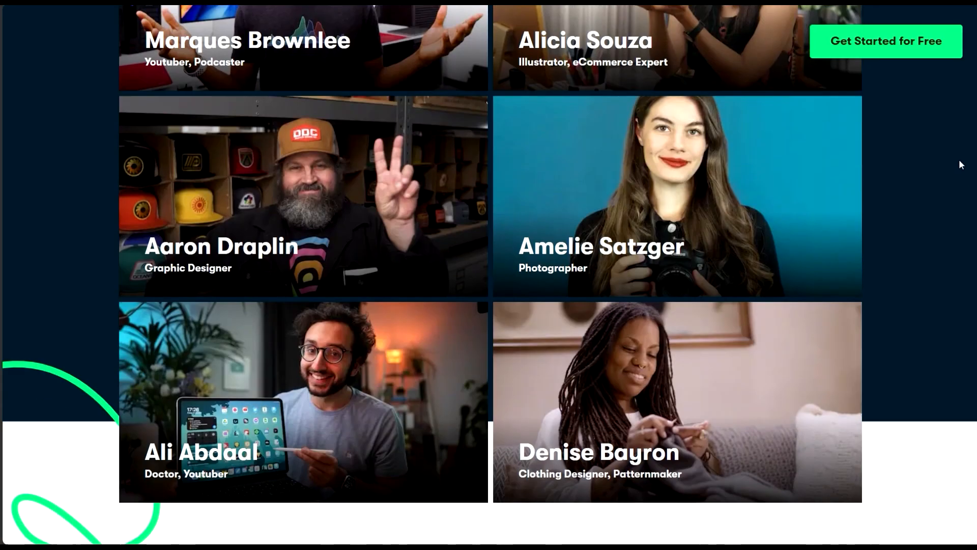
scroll(960, 163, down, 15)
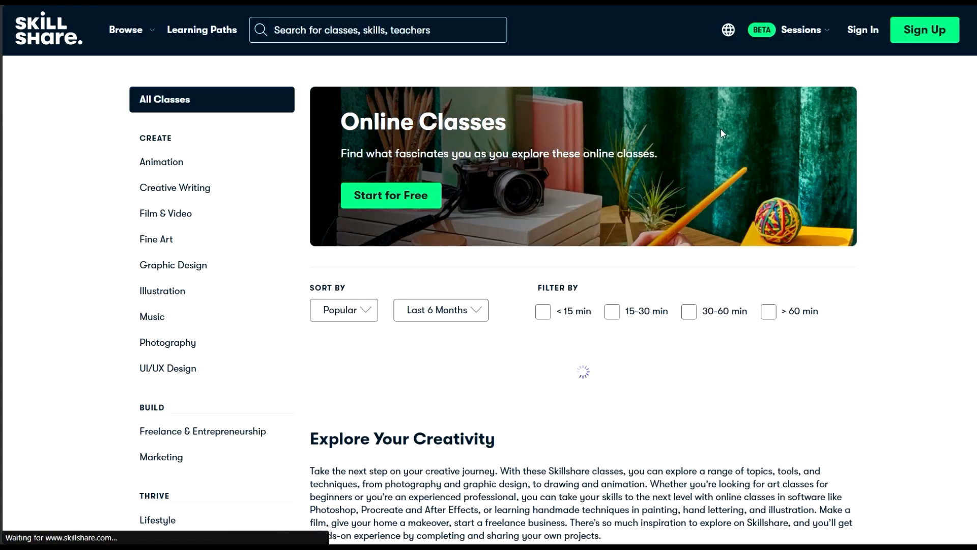
Step: Browse the online class catalogue, from the popular classes to the last results page
scroll(720, 130, down, 10)
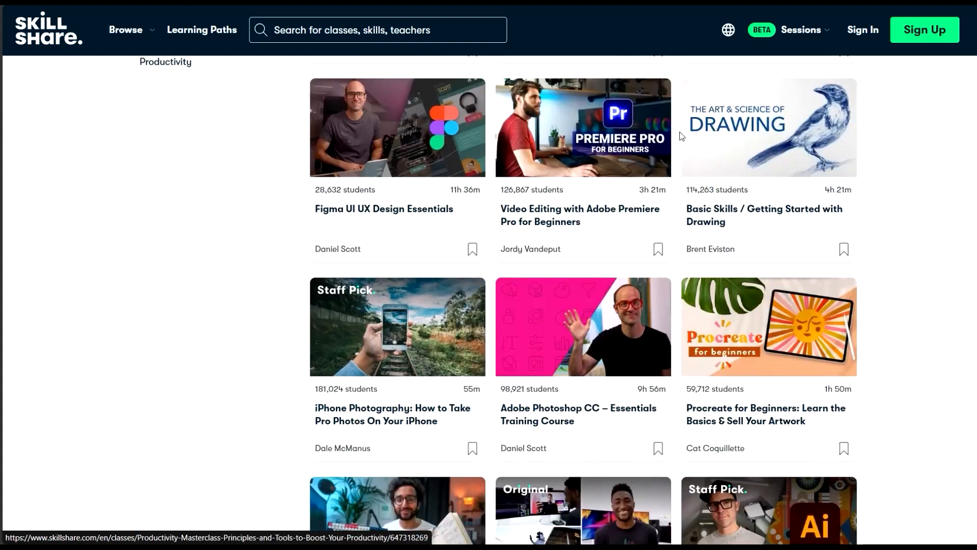
scroll(682, 137, down, 10)
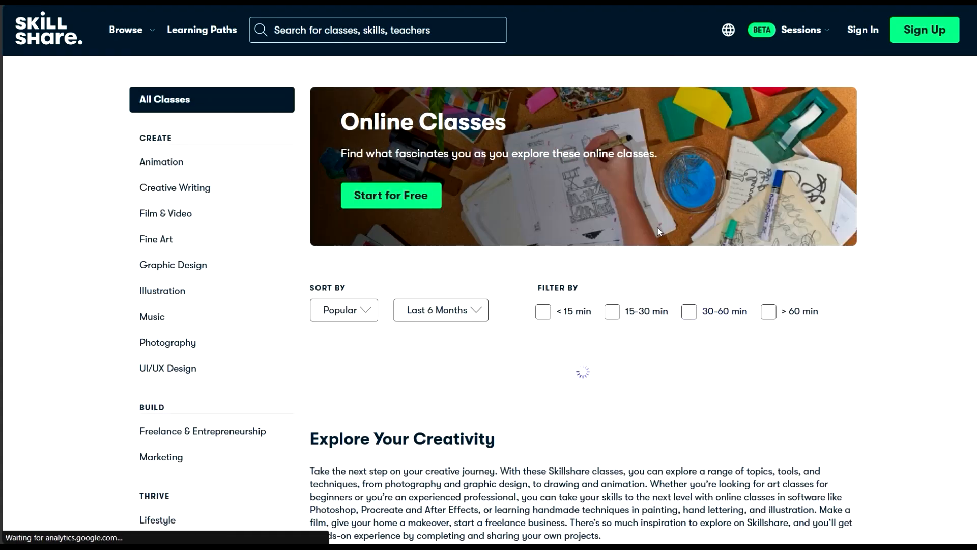
scroll(658, 228, down, 6)
scroll(655, 224, up, 5)
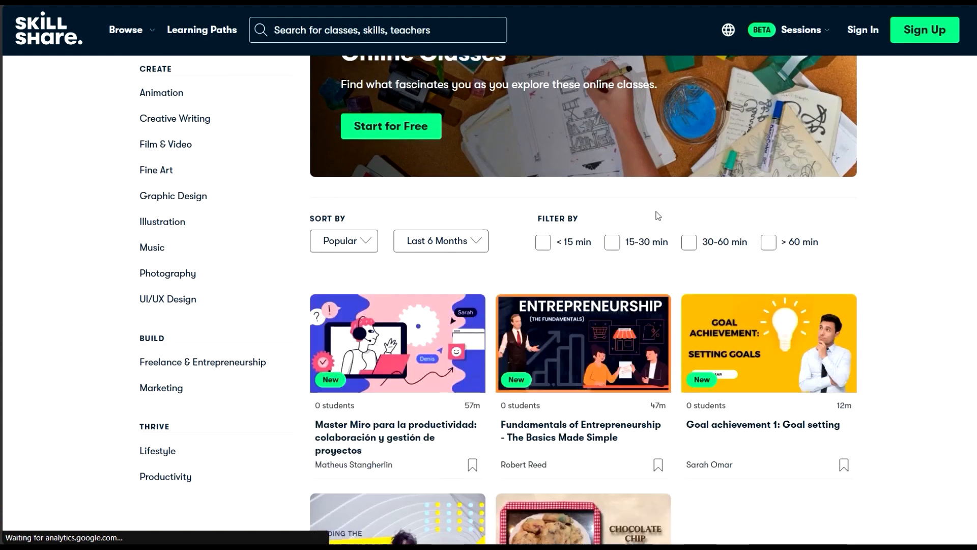
scroll(656, 216, down, 4)
scroll(658, 215, down, 5)
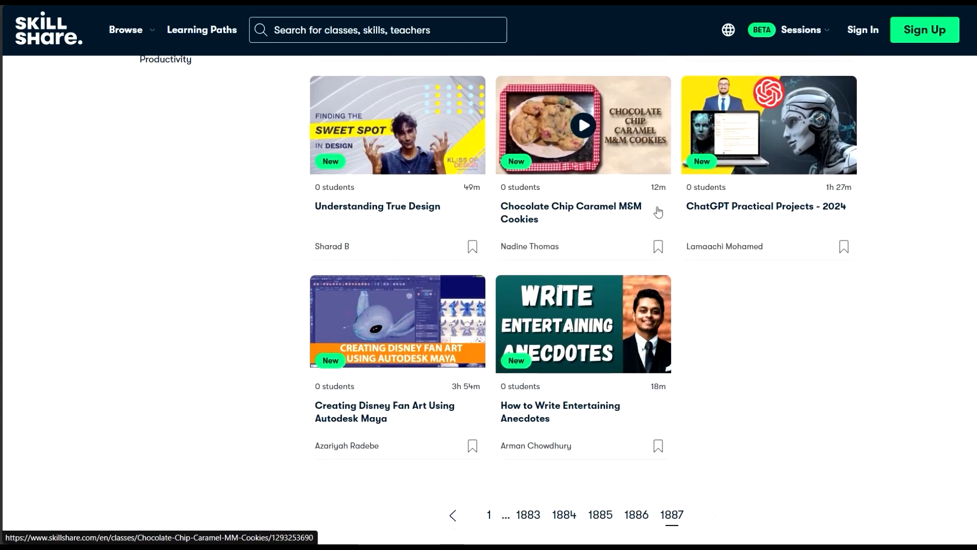
scroll(660, 210, up, 5)
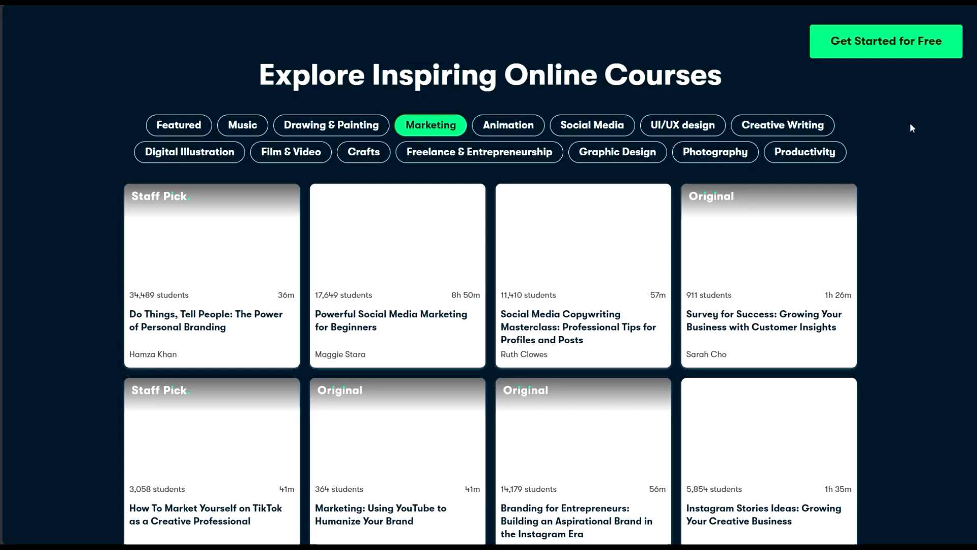
Step: Browse the featured online courses category by category, from Marketing and Animation through UI/UX design and Crafts to Productivity
scroll(829, 105, up, 2)
scroll(767, 100, down, 3)
scroll(768, 100, up, 2)
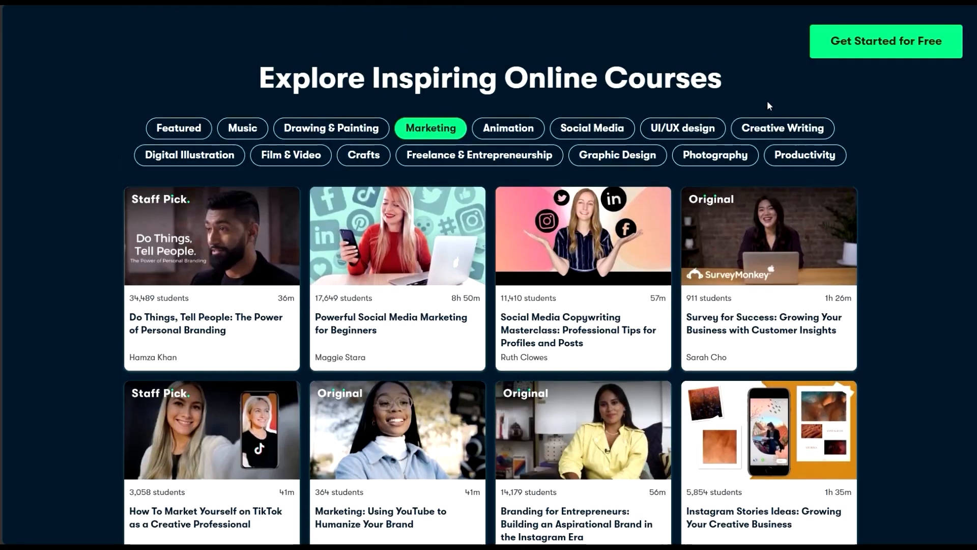
click(508, 128)
click(593, 129)
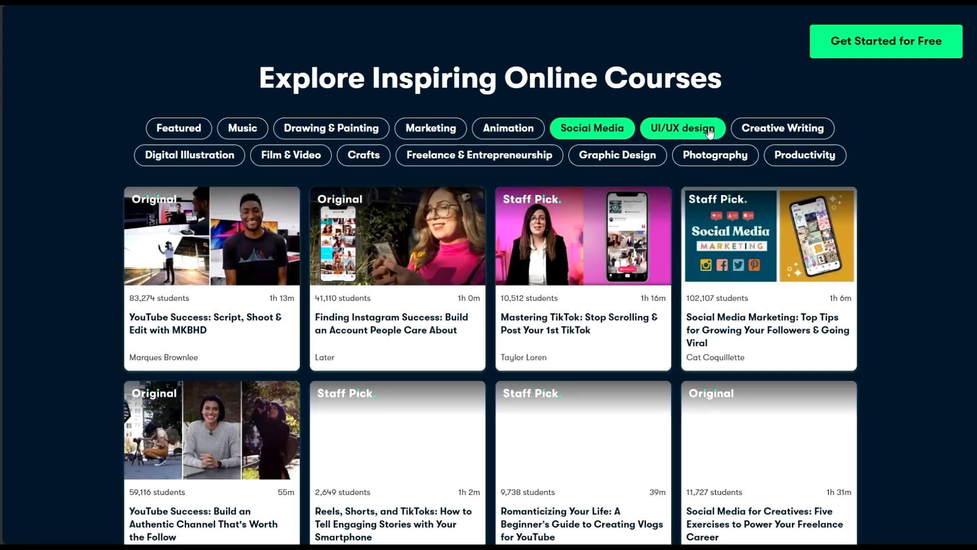
click(683, 127)
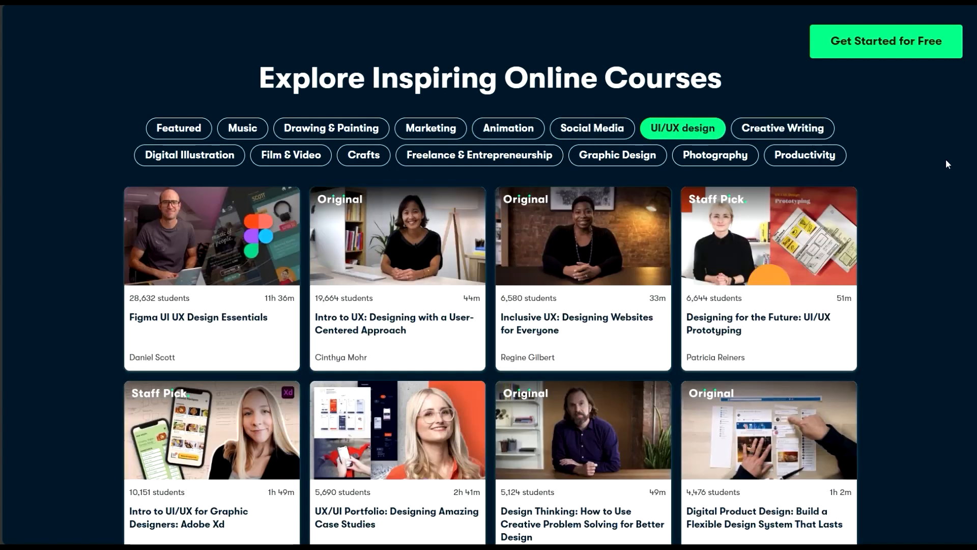
click(782, 127)
click(243, 154)
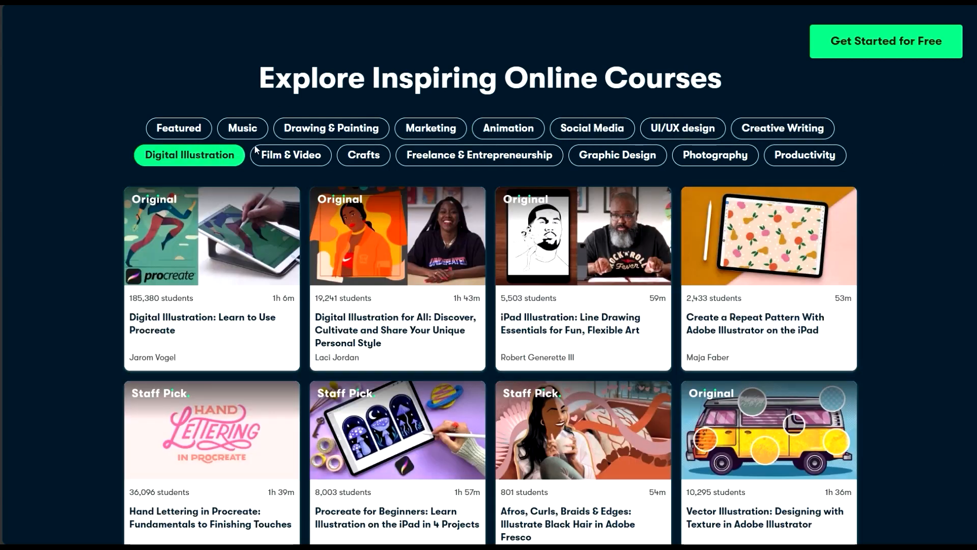
click(260, 152)
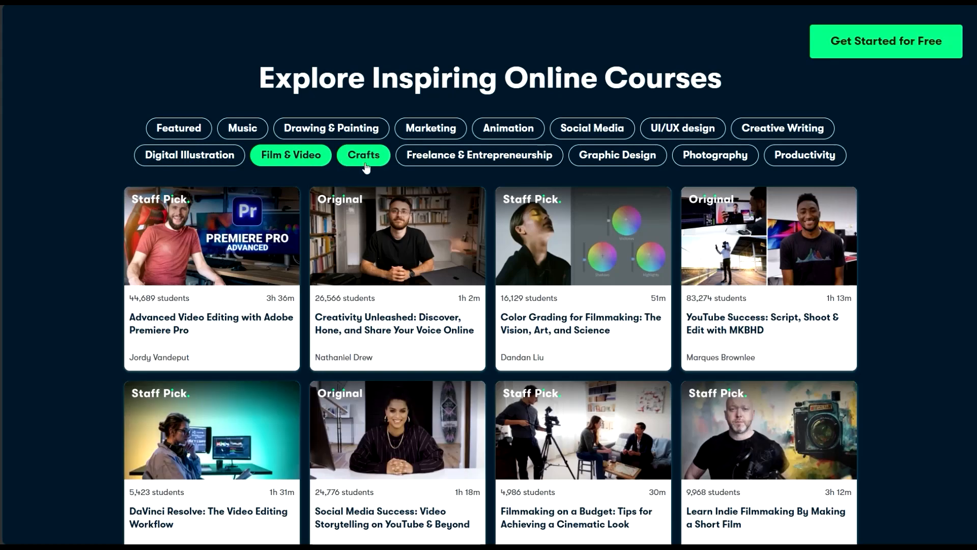
click(364, 162)
click(478, 155)
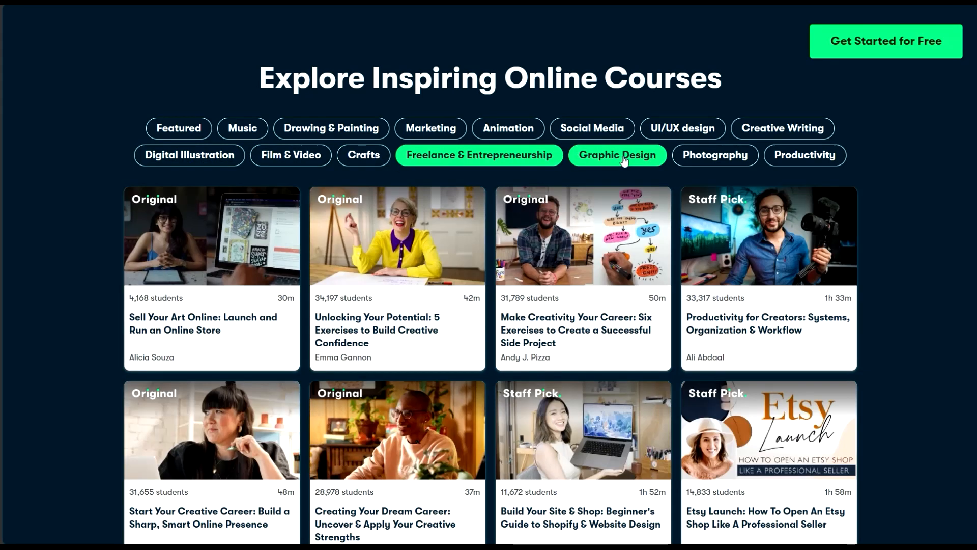
click(624, 159)
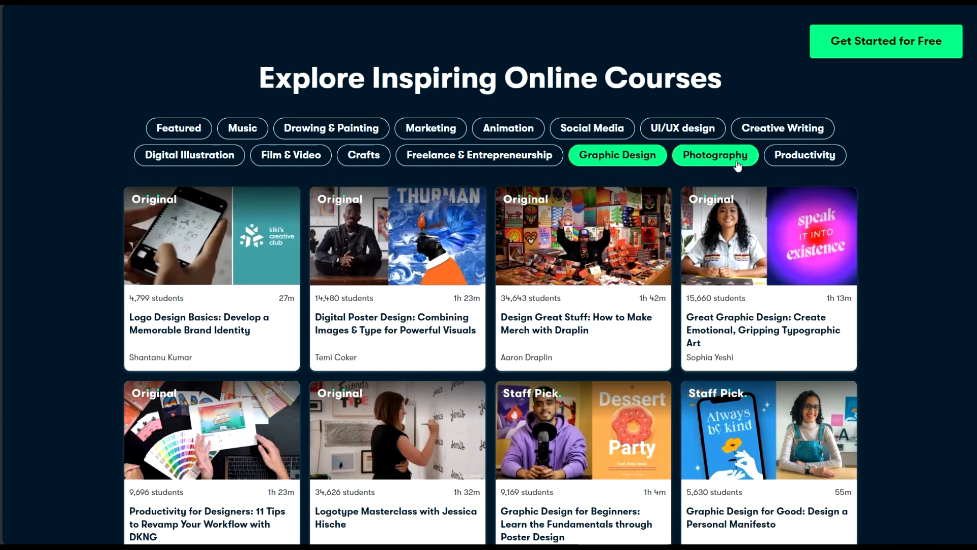
click(737, 164)
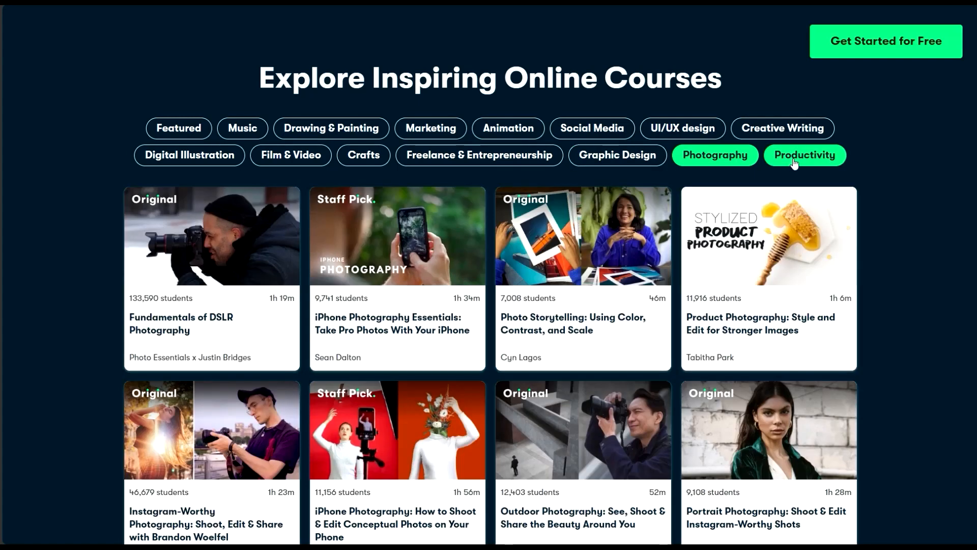
click(794, 162)
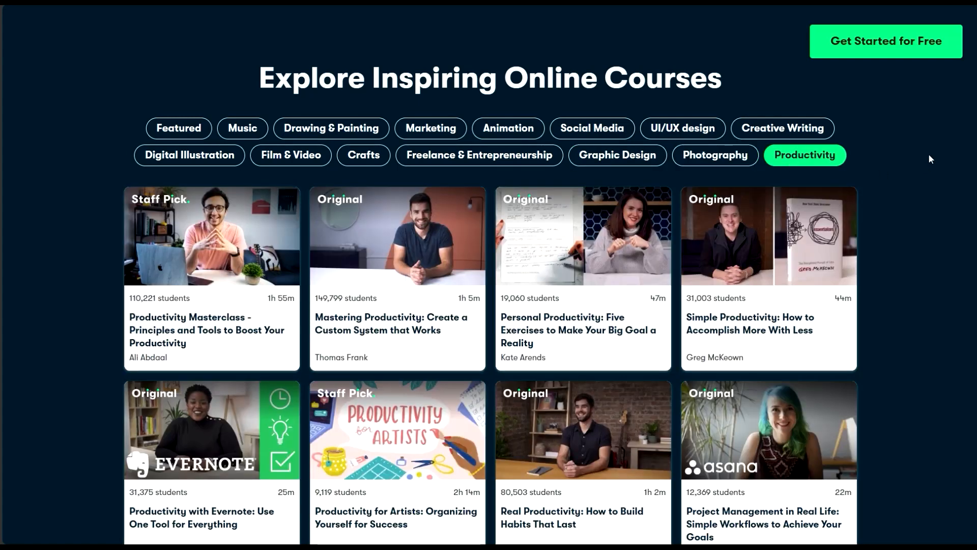
scroll(928, 153, up, 15)
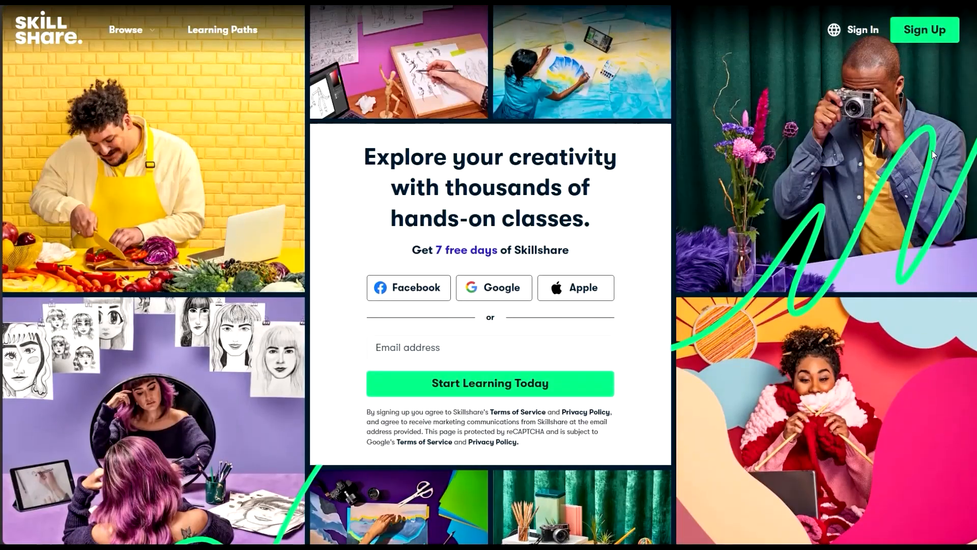
Step: Open the All Classes catalogue and look through its featured classes, popular classes and closing section
click(156, 32)
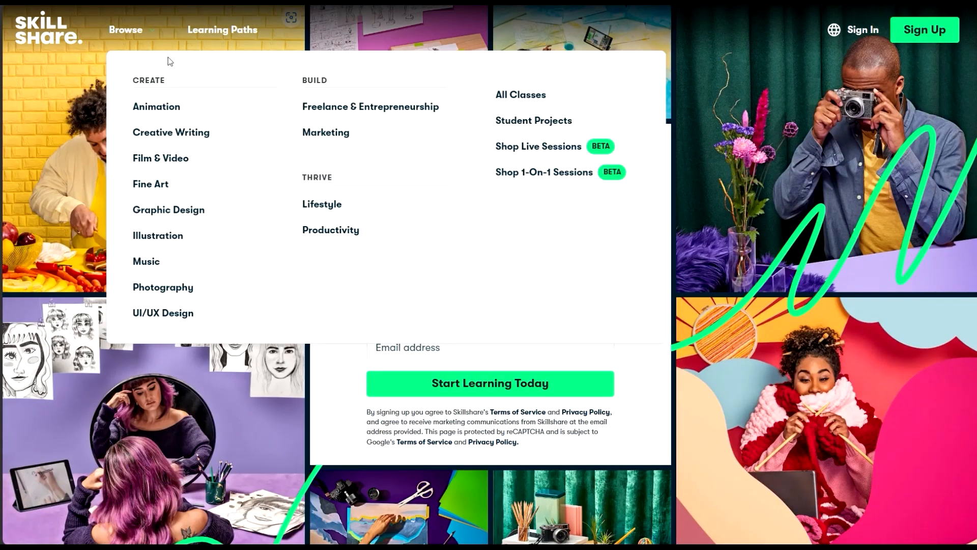
scroll(178, 96, down, 2)
scroll(152, 38, up, 2)
mouse_move(151, 37)
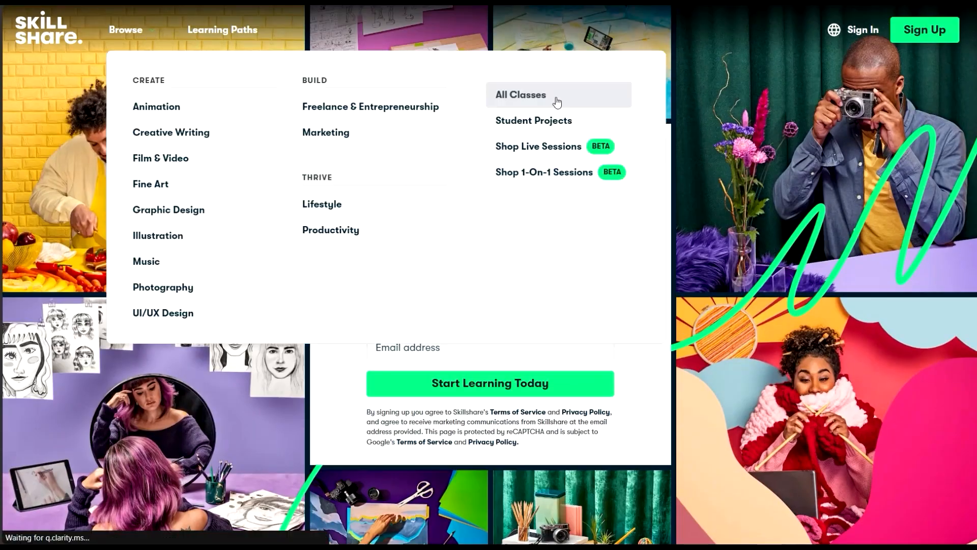
click(557, 103)
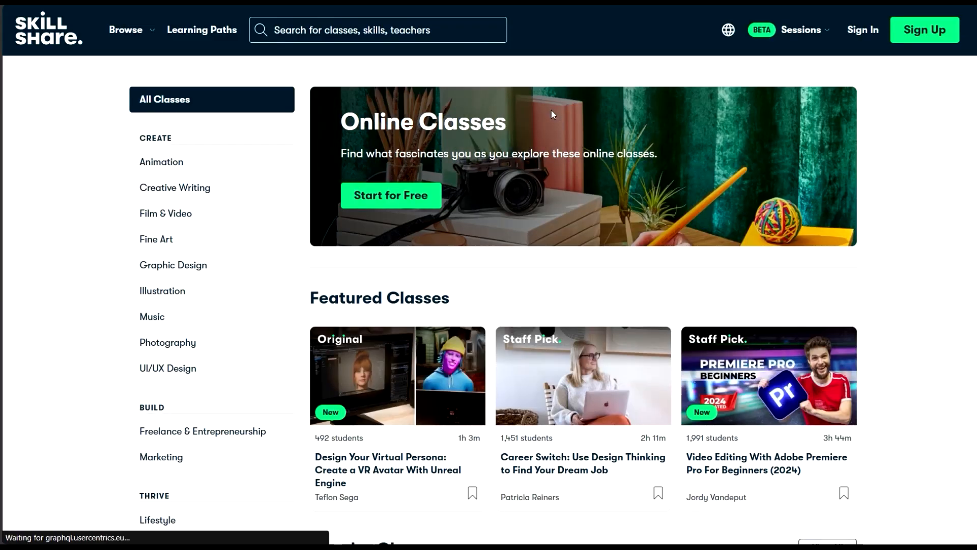
scroll(551, 111, down, 10)
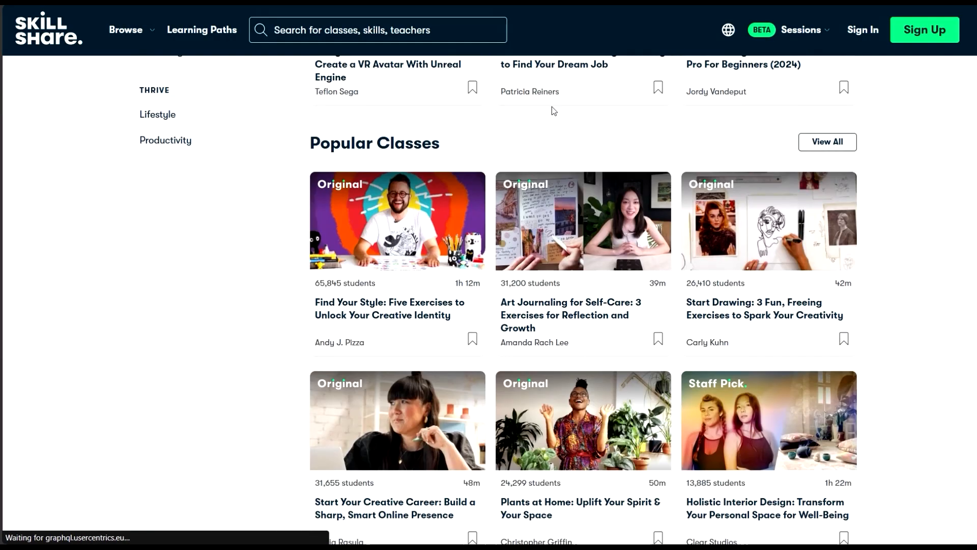
scroll(550, 112, down, 15)
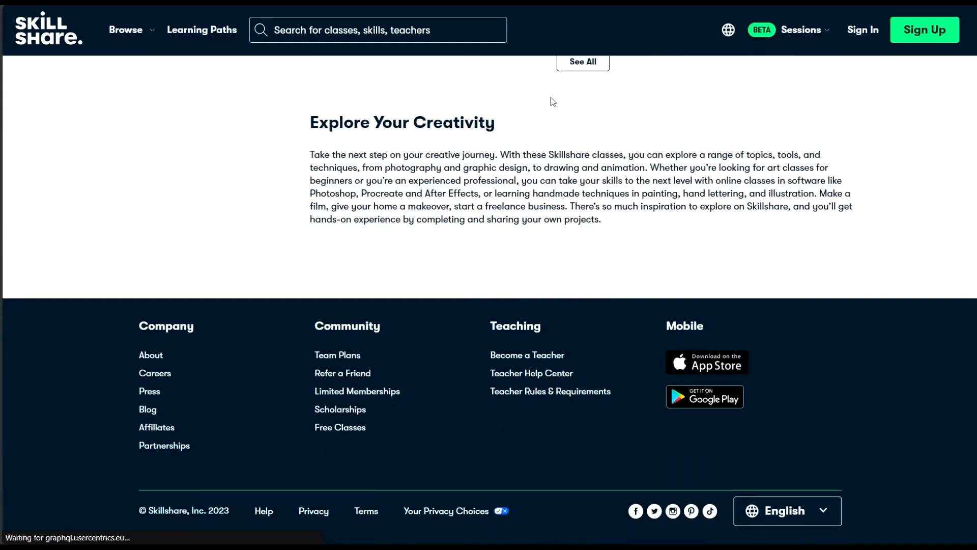
scroll(551, 97, up, 6)
scroll(553, 97, up, 20)
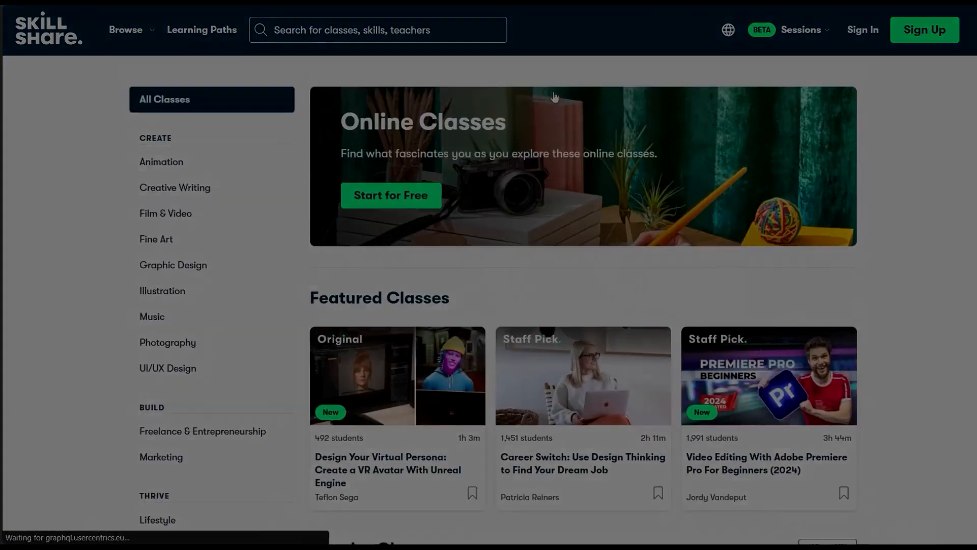
scroll(556, 95, down, 9)
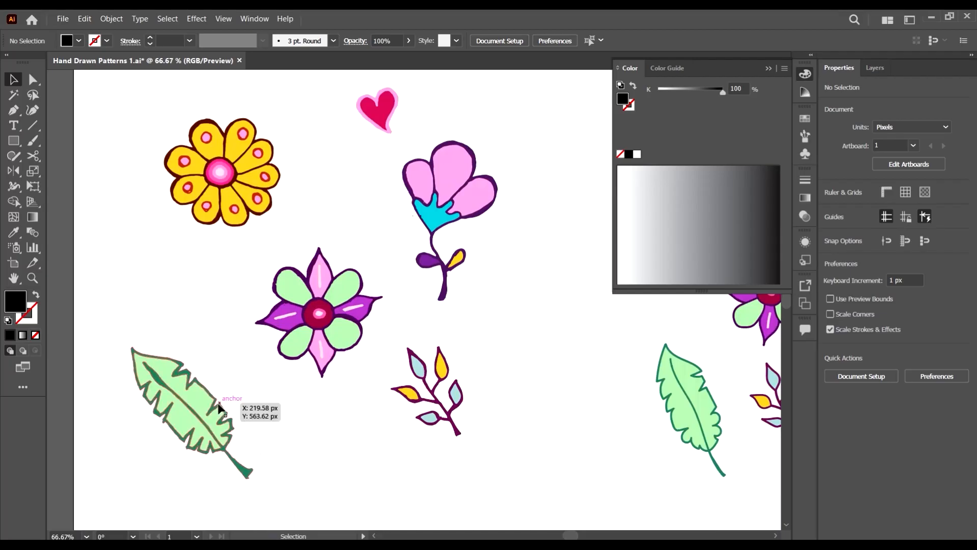
Step: Switch to Illustrator, move the thick-outlined feather up to about X 181.2, Y 531.7 px and bring the pink berry sprig onto the artboard beside the heart
drag(224, 399, 255, 375)
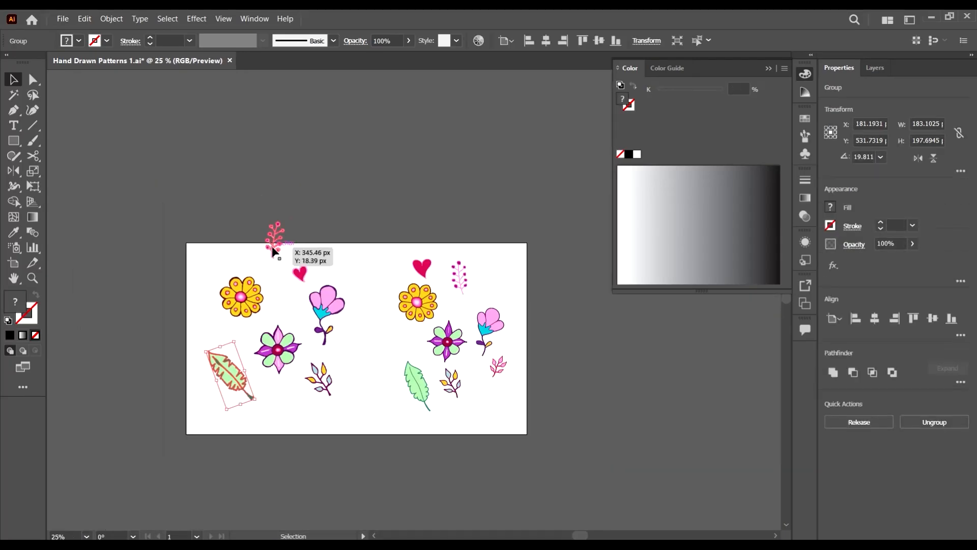
drag(275, 252, 274, 273)
Step: Shrink the complete thick-outlined motif set to about 121 × 136 px and shift it about 49 px across and 75 px down
scroll(286, 294, up, 2)
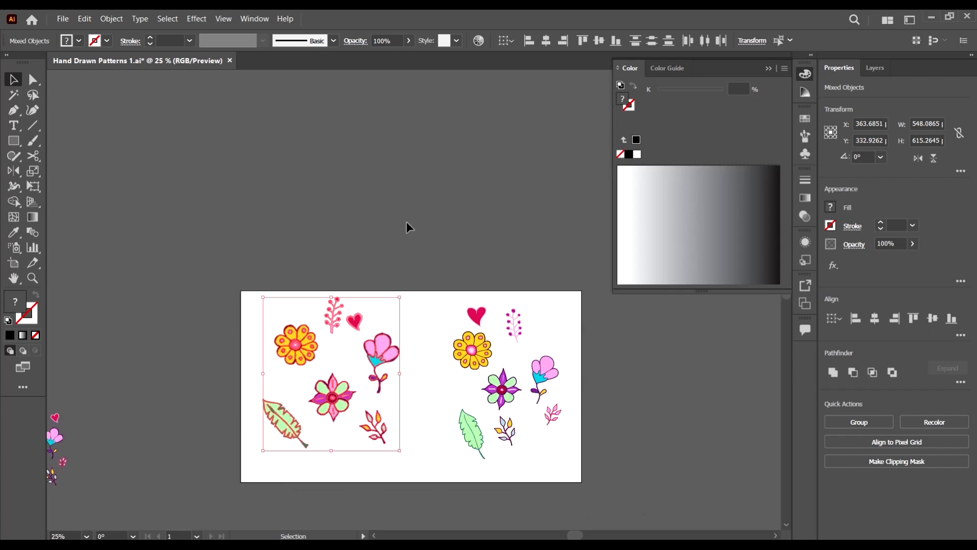
scroll(389, 322, up, 1)
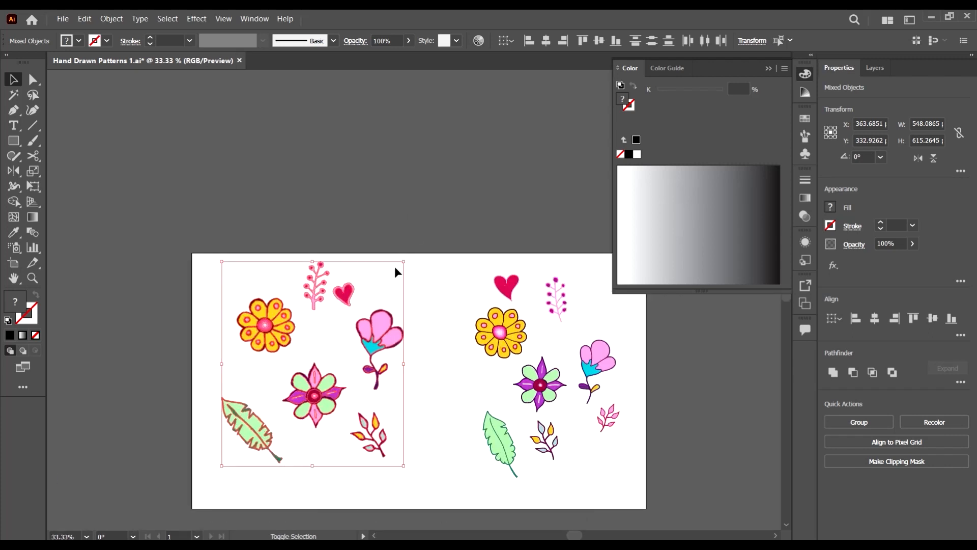
drag(403, 262, 331, 383)
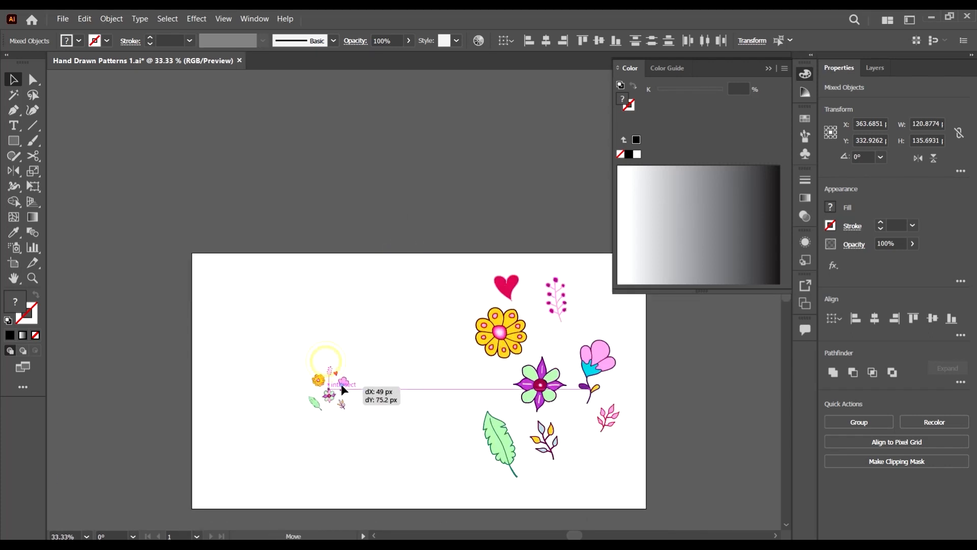
drag(577, 450, 573, 391)
Step: Place the yellow flower at the centre of the cluster and the slightly reduced purple-and-green flower to its upper left
scroll(327, 414, up, 3)
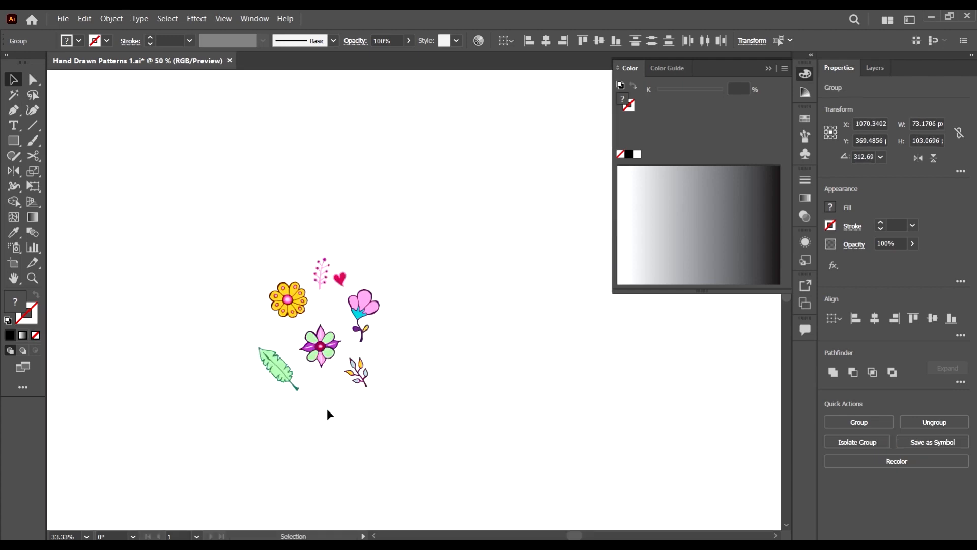
scroll(279, 288, up, 4)
drag(350, 330, 189, 224)
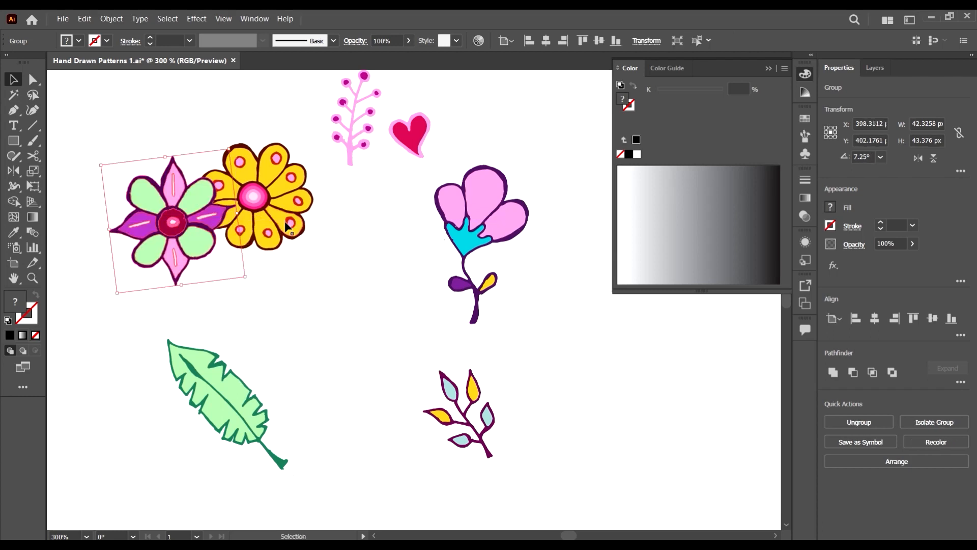
drag(288, 227, 386, 315)
drag(159, 241, 246, 248)
drag(317, 157, 302, 176)
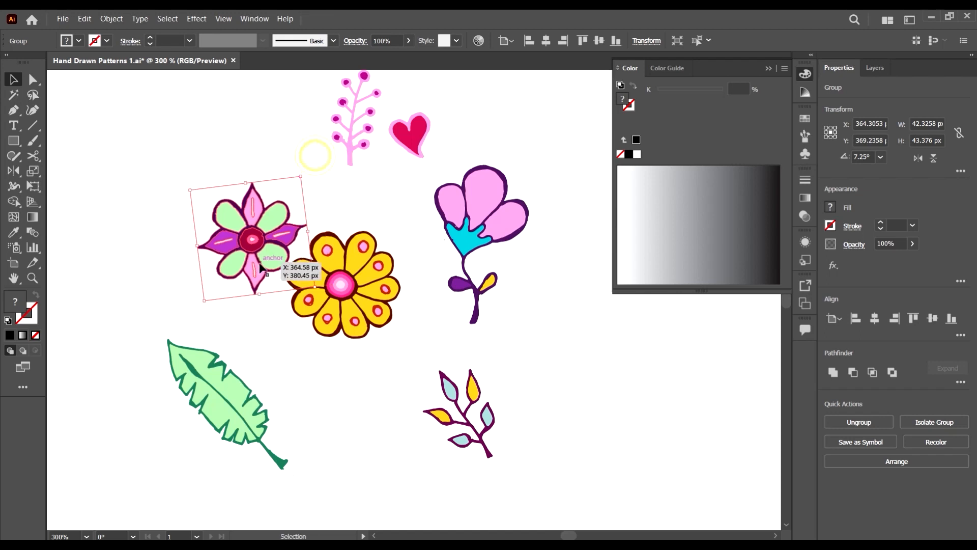
drag(230, 242, 217, 234)
Step: Shrink and turn the green feather, and reflect it across the vertical axis
drag(215, 416, 328, 370)
right_click(305, 386)
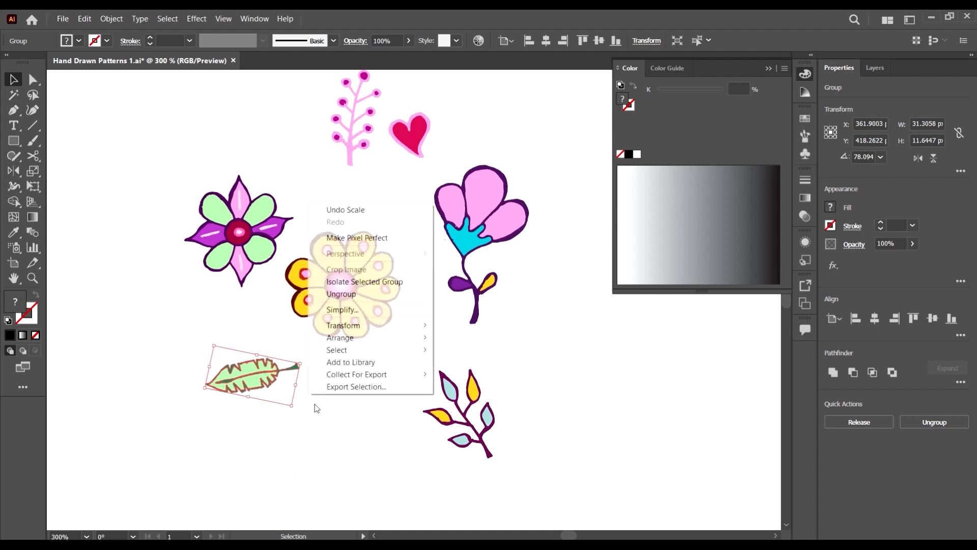
mouse_move(383, 329)
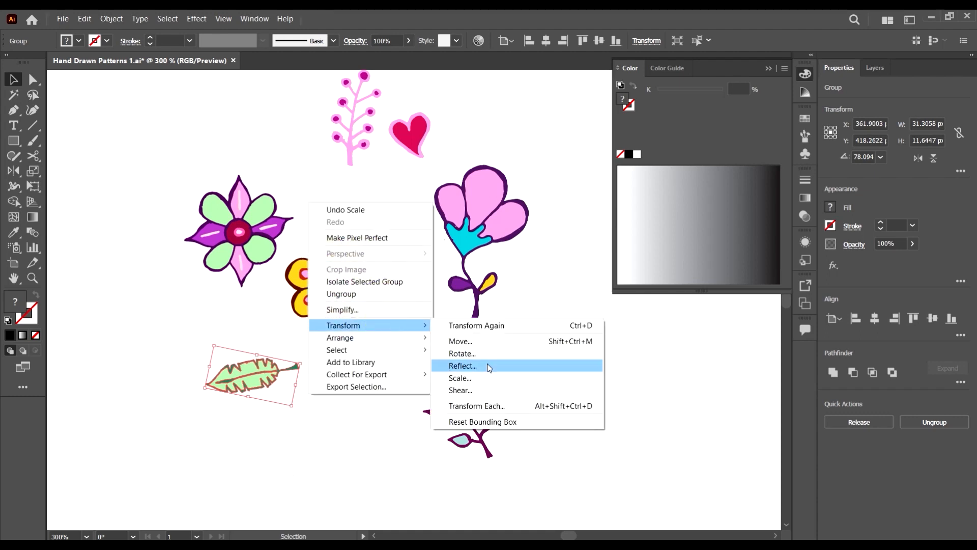
click(487, 364)
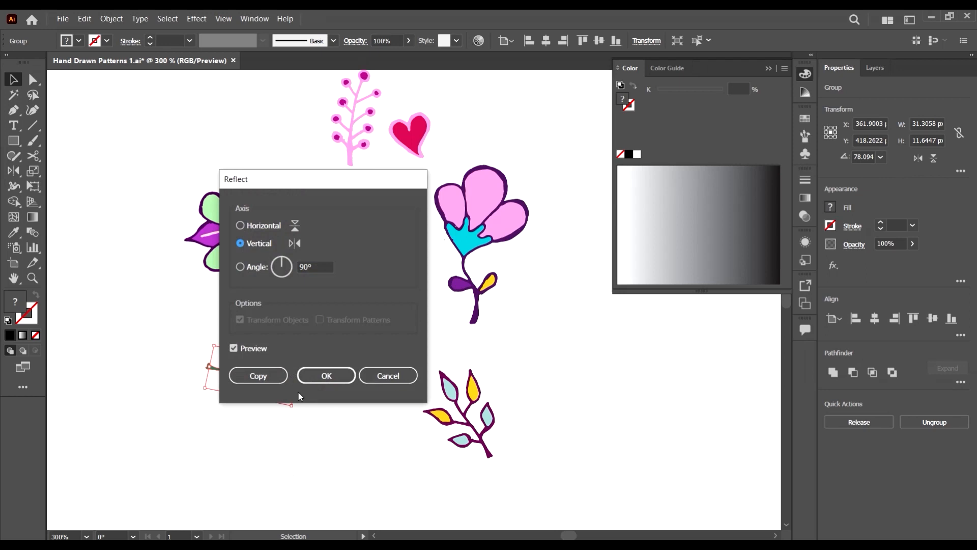
click(326, 375)
Step: Tilt the feather diagonally, enlarge it to about 33.3 × 27.2 px and place it below the yellow flower at about X 364.1, Y 421.6 px
drag(305, 396, 291, 422)
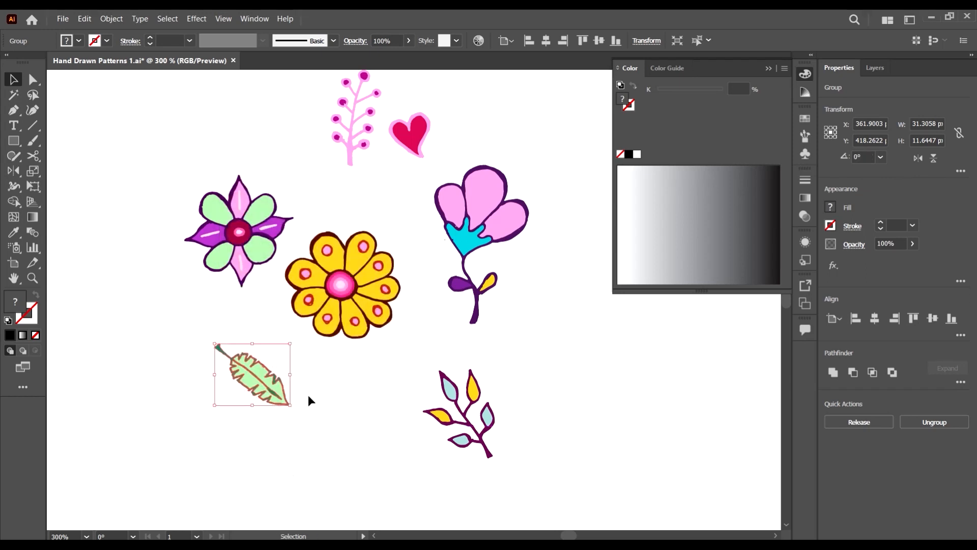
drag(290, 343, 315, 324)
drag(295, 386, 290, 407)
scroll(305, 378, down, 2)
scroll(314, 369, up, 2)
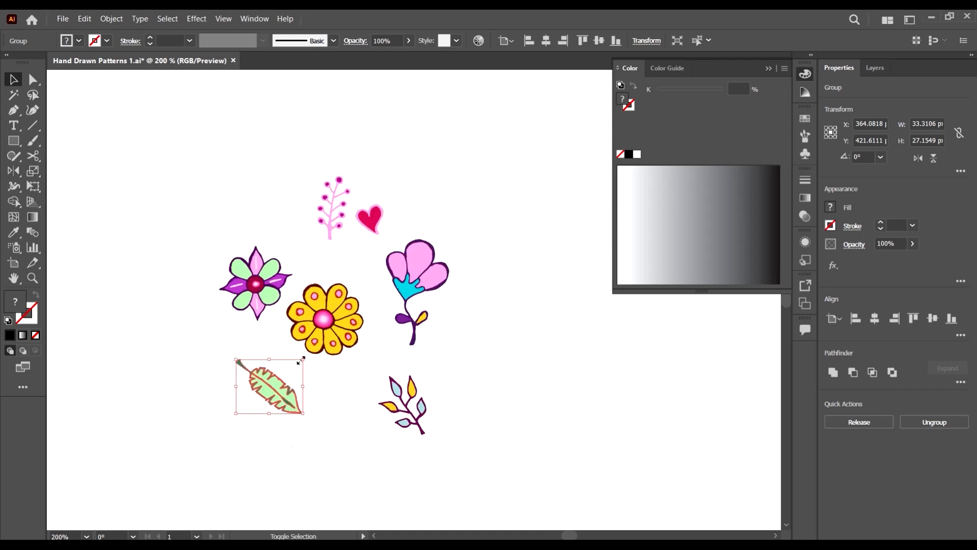
drag(301, 361, 303, 360)
Step: Tilt the pink berry sprig and place it at about X 387, Y 343.4 px, and position the enlarged heart beside it
drag(331, 230, 347, 218)
drag(315, 249, 311, 231)
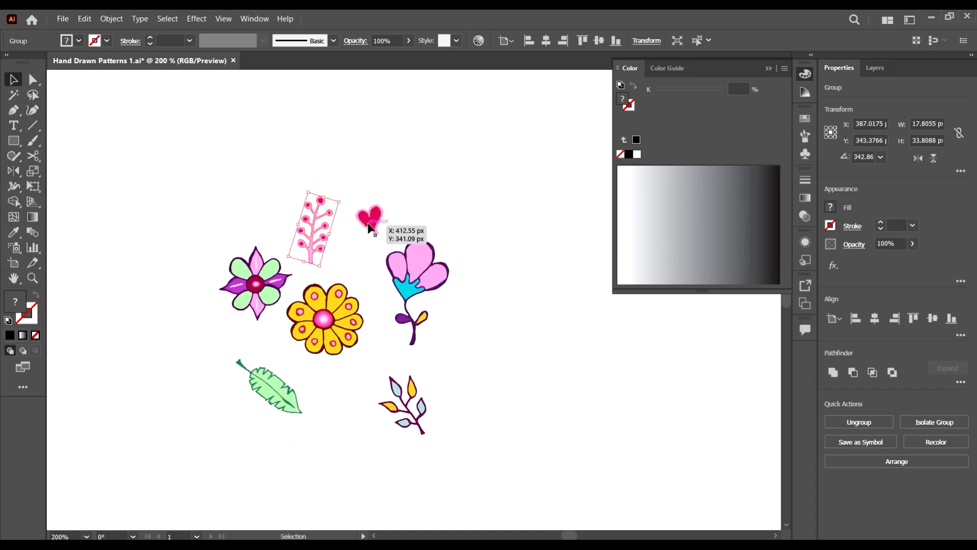
mouse_move(371, 222)
mouse_down()
mouse_move(367, 245)
mouse_move(382, 219)
mouse_up()
Step: Reduce the pink tulip-shaped flower to about 30 × 28 px and tilt it right of the yellow flower at about X 433.2, Y 385.3 px
drag(432, 278, 425, 299)
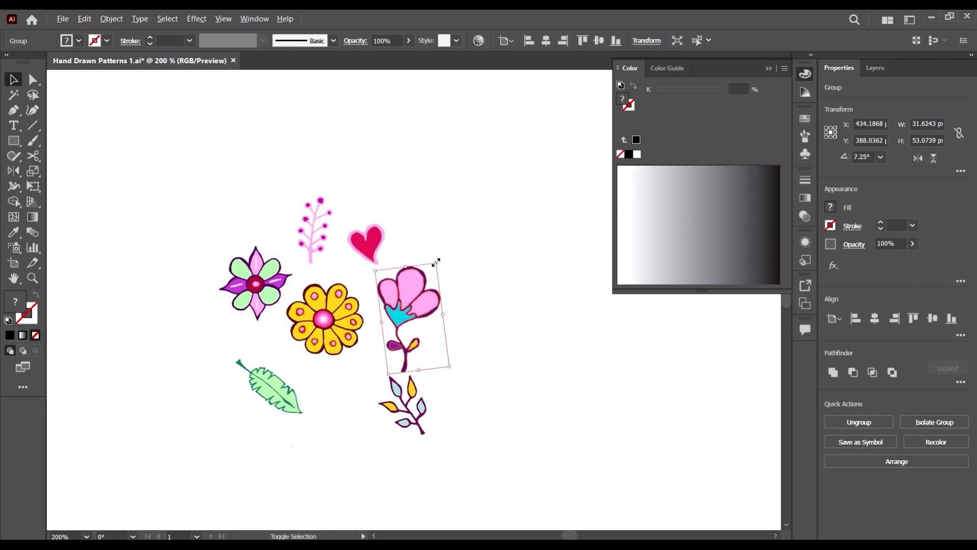
drag(437, 262, 446, 306)
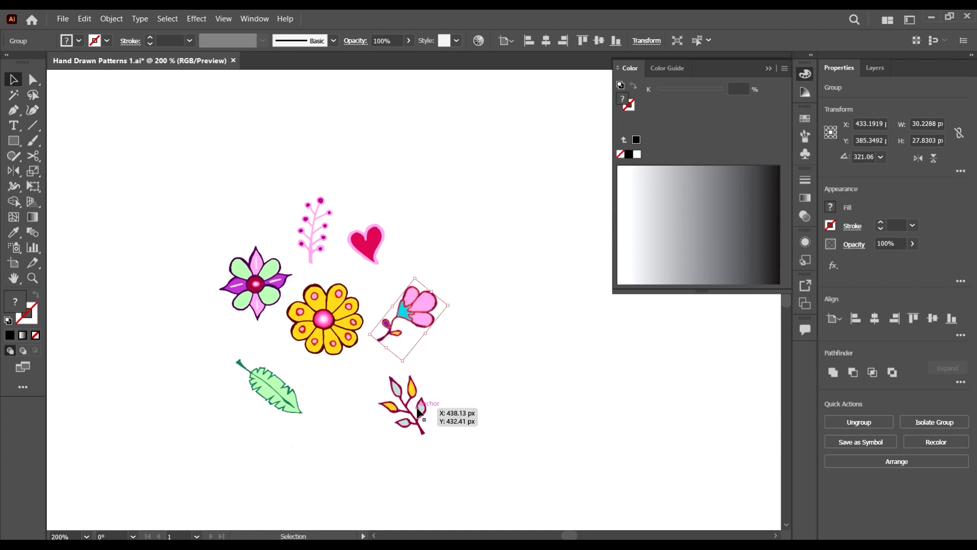
Step: Move the multicoloured leaf sprig below the yellow flower, reflect it across the vertical axis and scale it down
drag(417, 414, 377, 396)
right_click(391, 401)
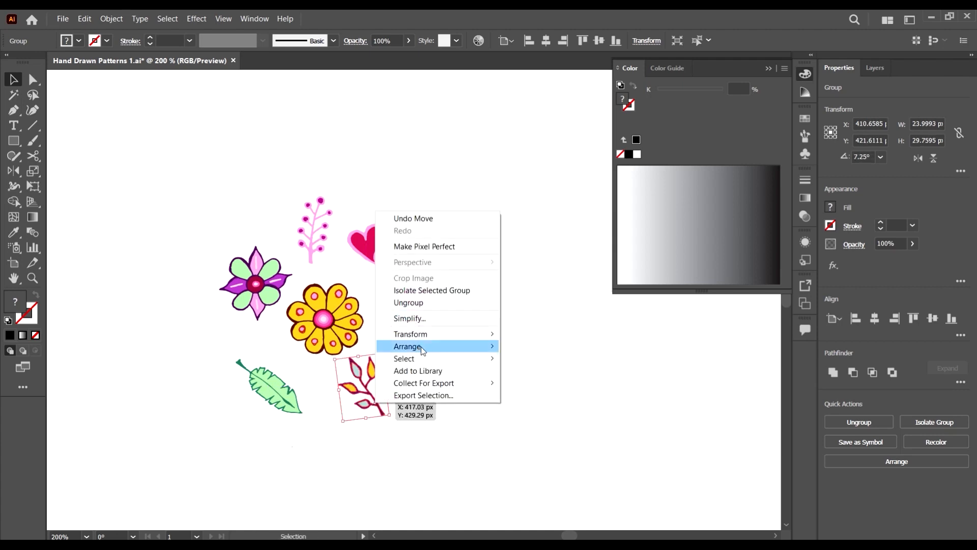
mouse_move(431, 337)
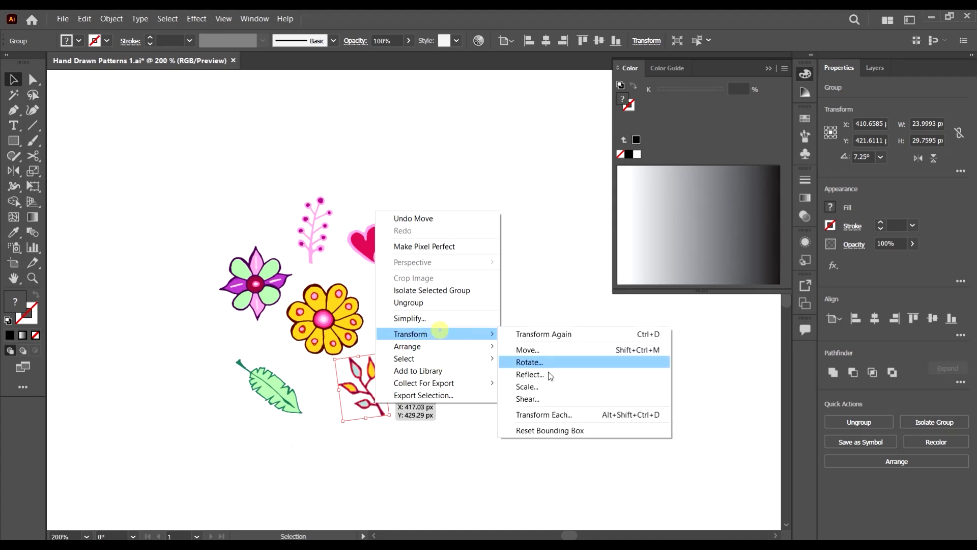
click(542, 374)
click(326, 377)
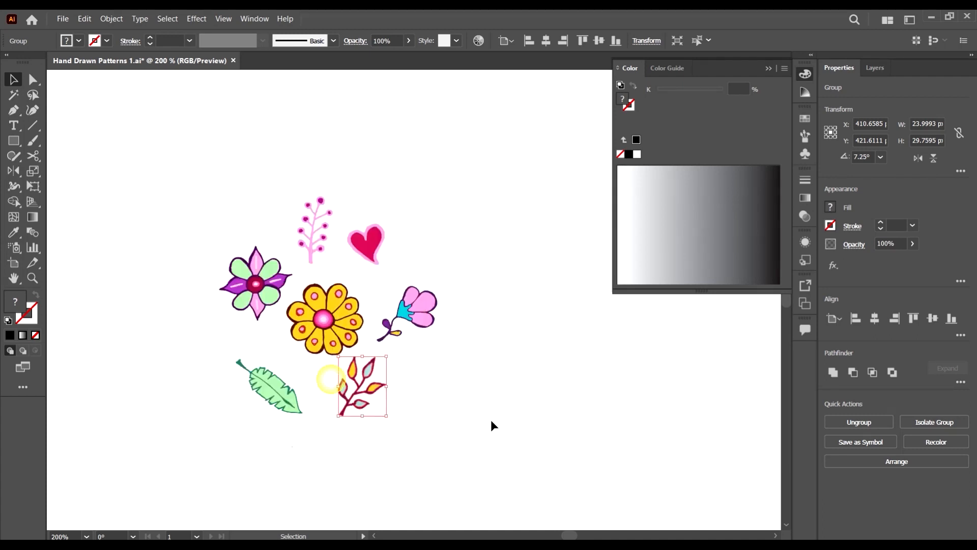
drag(388, 359, 366, 367)
Step: Tighten the cluster by moving the feather to about X 370.5, Y 415.4 px and the heart closer to the yellow flower
drag(278, 398, 292, 383)
scroll(296, 374, up, 2)
drag(316, 289, 316, 292)
drag(258, 324, 259, 319)
drag(373, 294, 391, 331)
click(438, 292)
scroll(443, 348, down, 3)
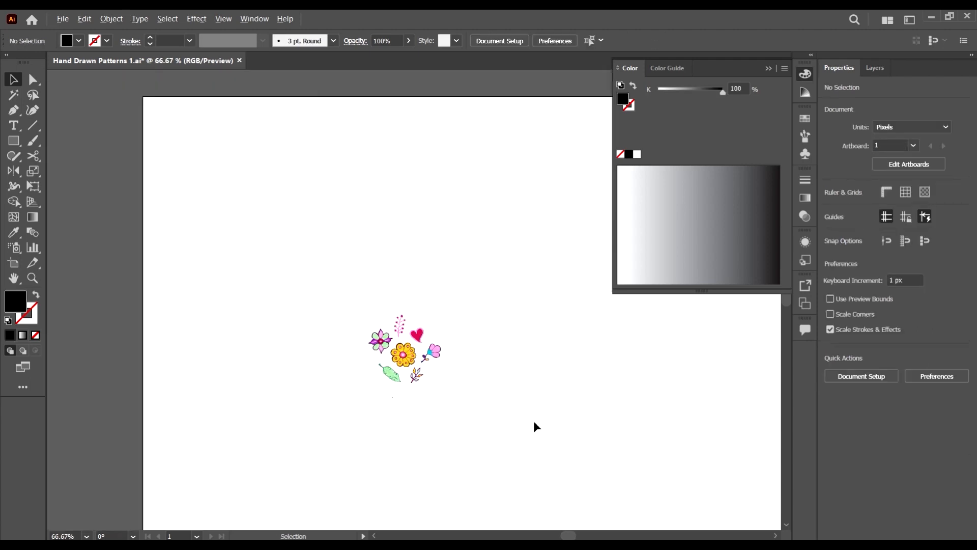
Step: Select the green feather at the lower left of the cluster
scroll(399, 376, up, 4)
click(366, 365)
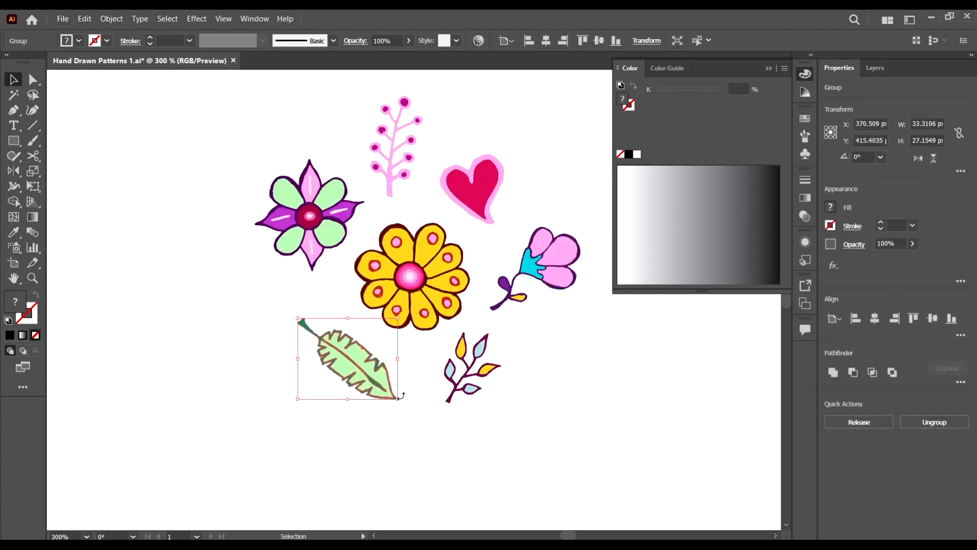
Step: Rotate the green leaf to a steeper angle and move it inward, and move the purple-green flower down and shrink it
drag(402, 405, 372, 425)
drag(351, 382, 342, 378)
drag(334, 217, 336, 236)
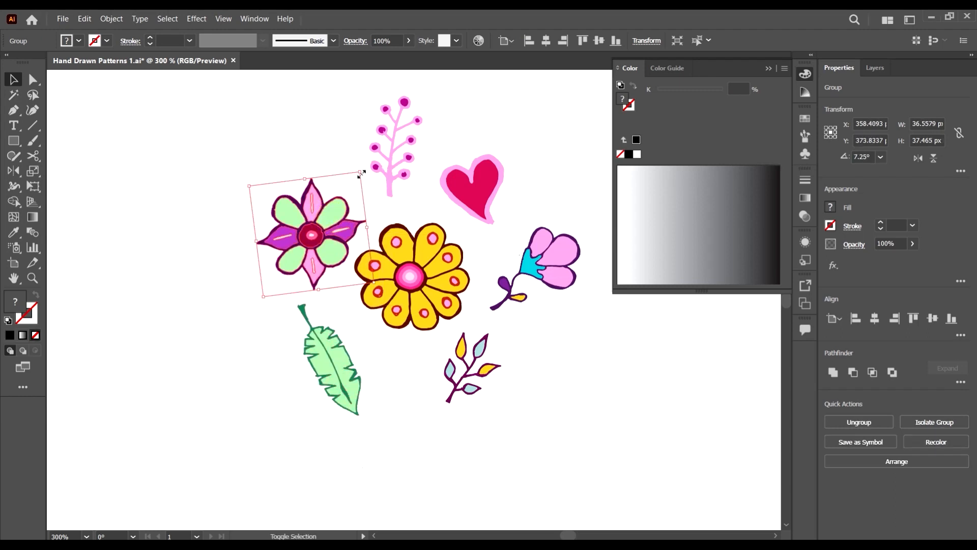
drag(361, 173, 361, 178)
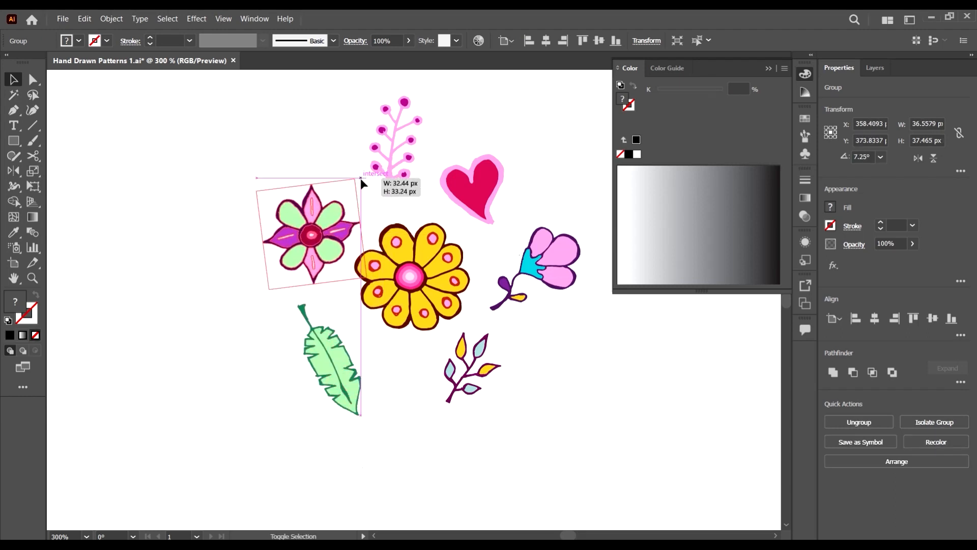
Step: Shrink the central yellow flower and move the small multicoloured leafy branch closer beneath it
click(454, 245)
drag(462, 215, 461, 221)
click(397, 348)
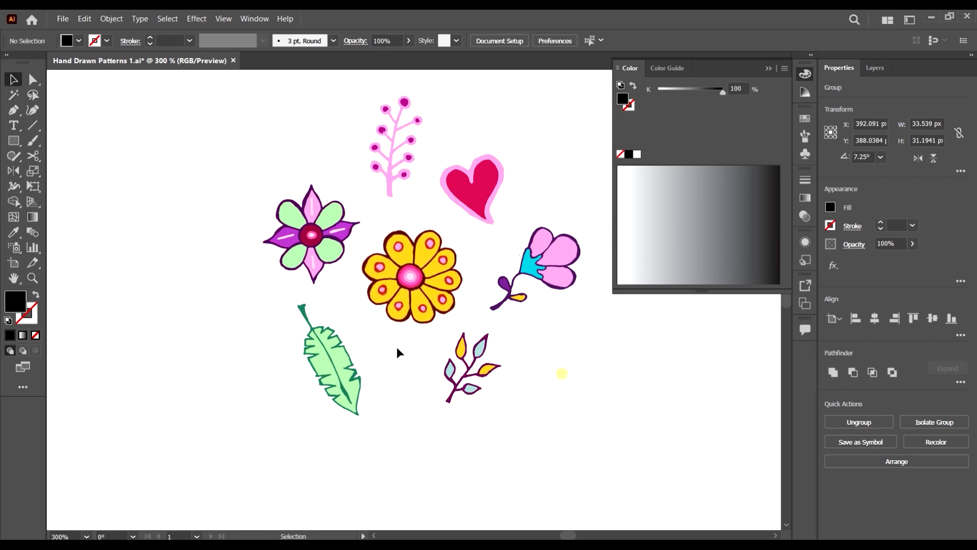
scroll(396, 348, down, 2)
scroll(424, 357, up, 2)
drag(454, 363, 445, 327)
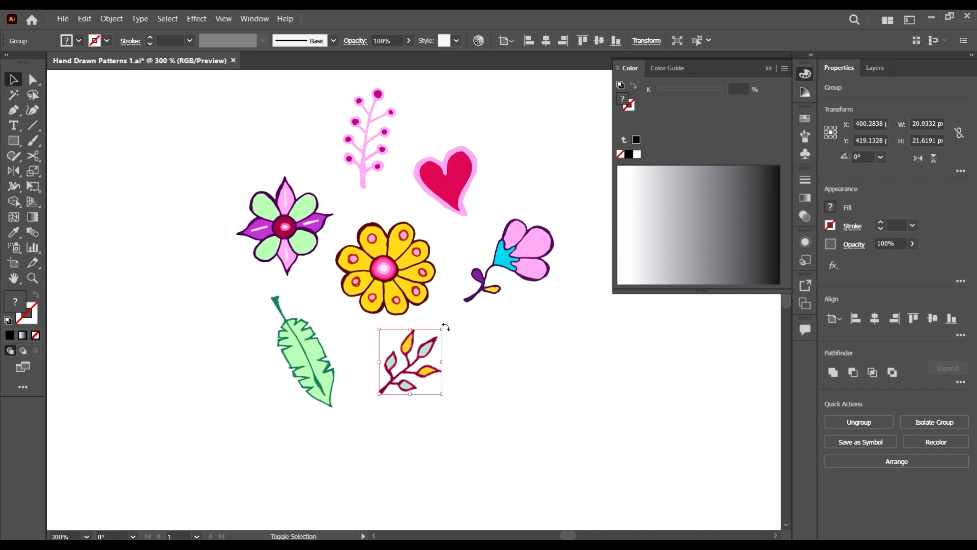
Step: Rotate the pink tulip-like flower nearly upright, resize it slightly and place it close beside the yellow flower
drag(511, 257, 497, 278)
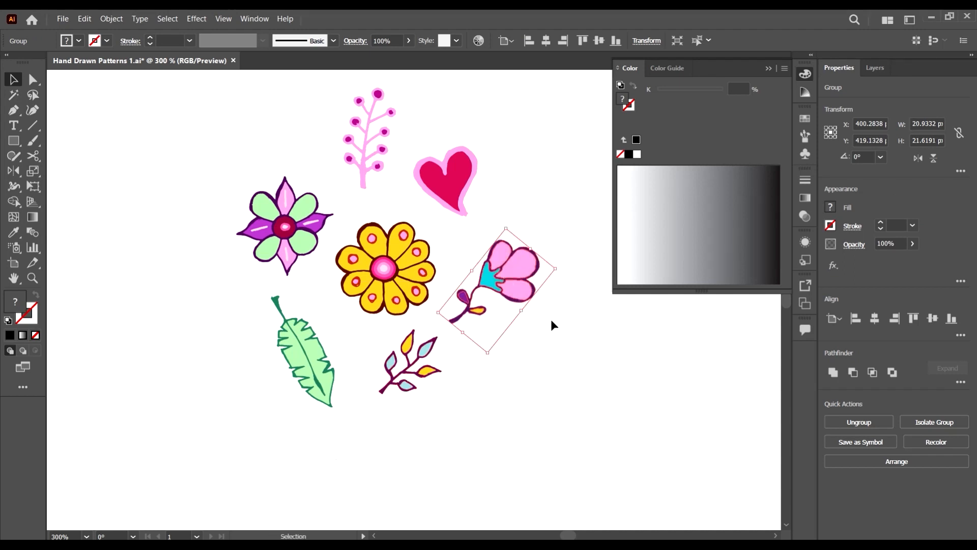
drag(556, 266, 544, 226)
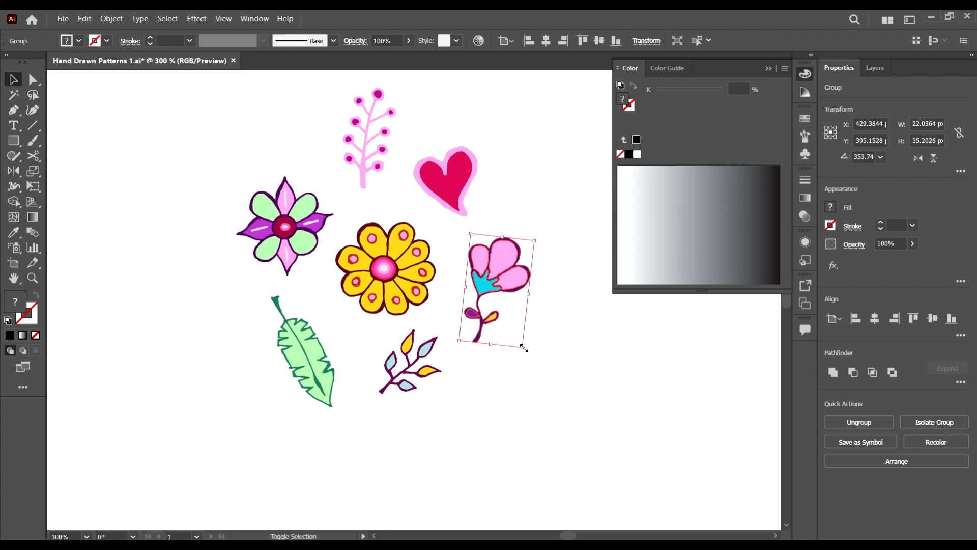
drag(523, 348, 518, 339)
drag(487, 271, 527, 235)
Step: Move the pink berry branch closer to the yellow flower
scroll(438, 209, up, 1)
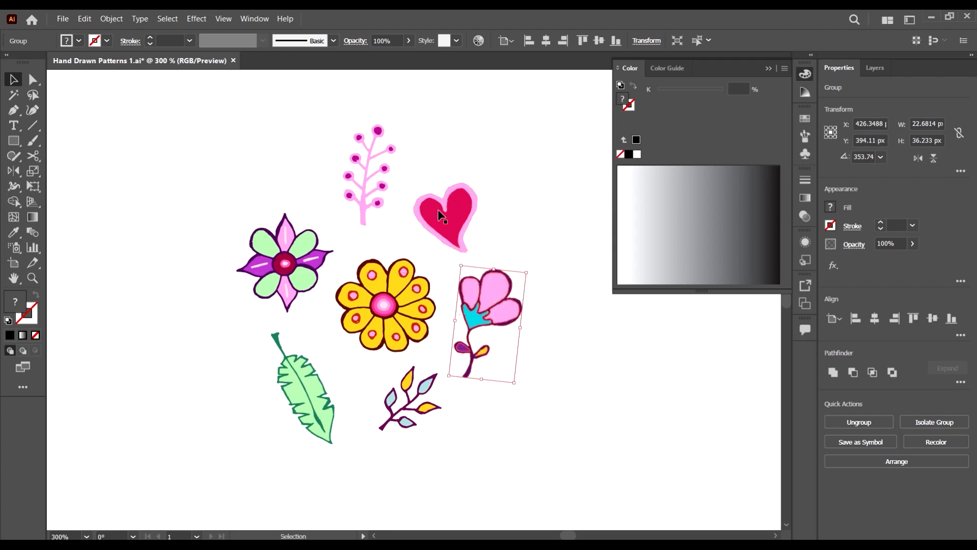
drag(374, 137, 407, 149)
click(437, 146)
Step: In the second motif cluster, move the green leaf up beside the purple-green flower
scroll(275, 300, down, 7)
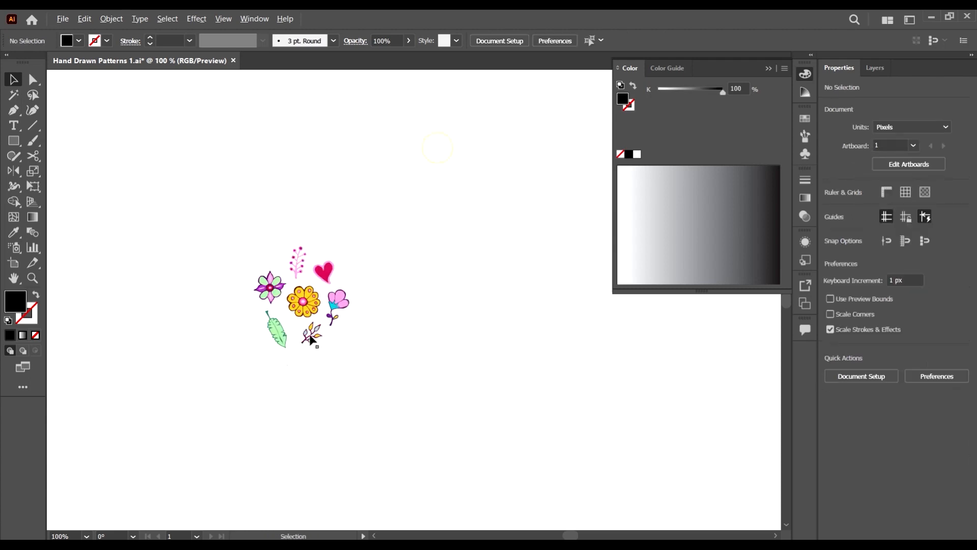
scroll(468, 293, up, 3)
scroll(459, 320, up, 5)
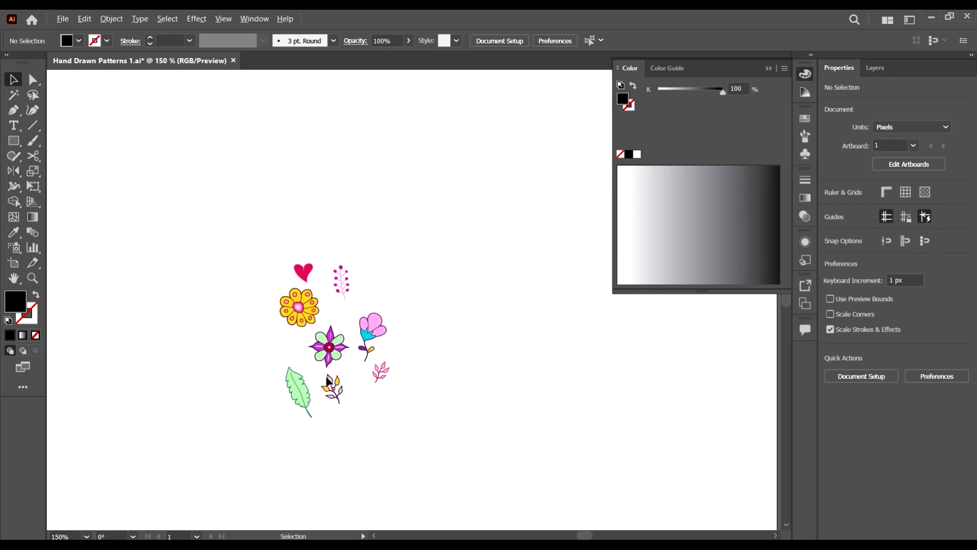
drag(288, 363, 296, 331)
scroll(304, 328, down, 2)
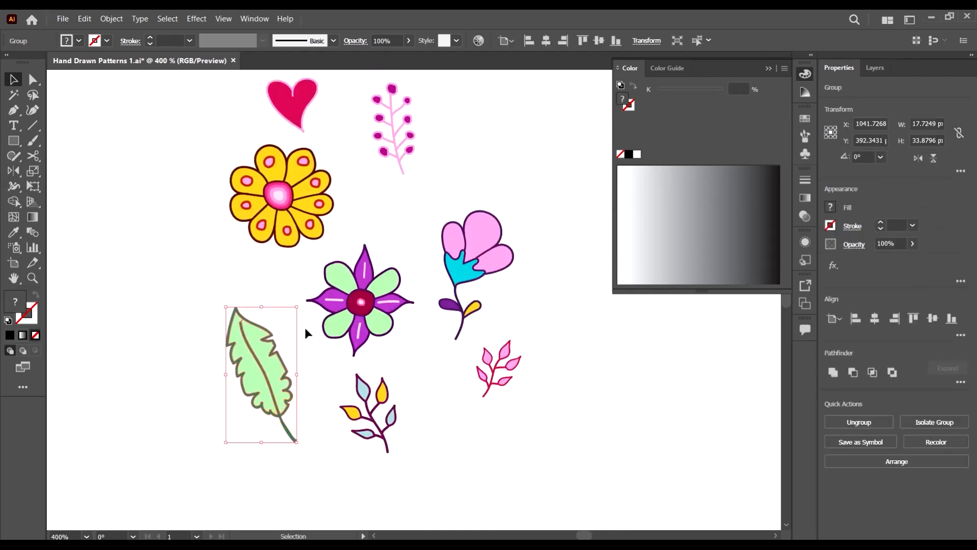
scroll(315, 346, up, 2)
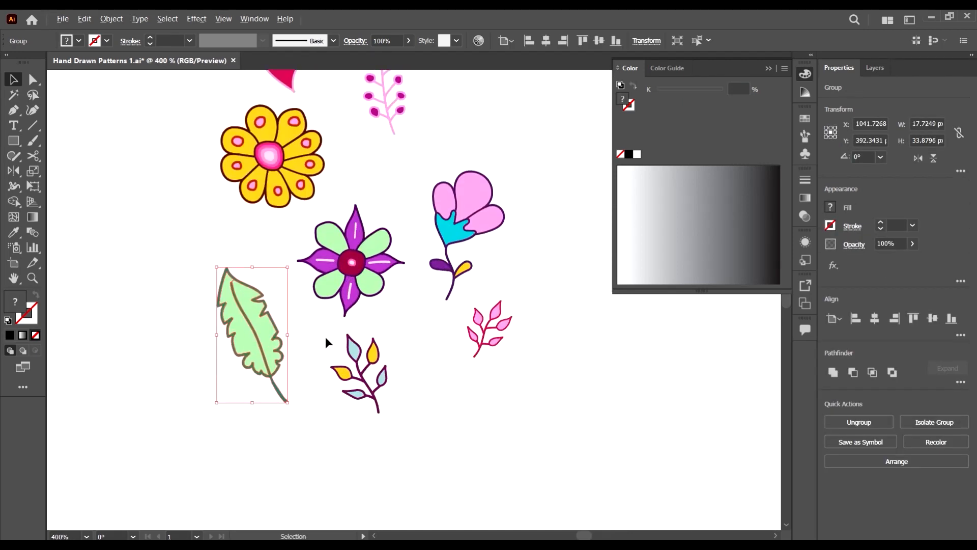
scroll(397, 346, up, 2)
scroll(365, 334, down, 1)
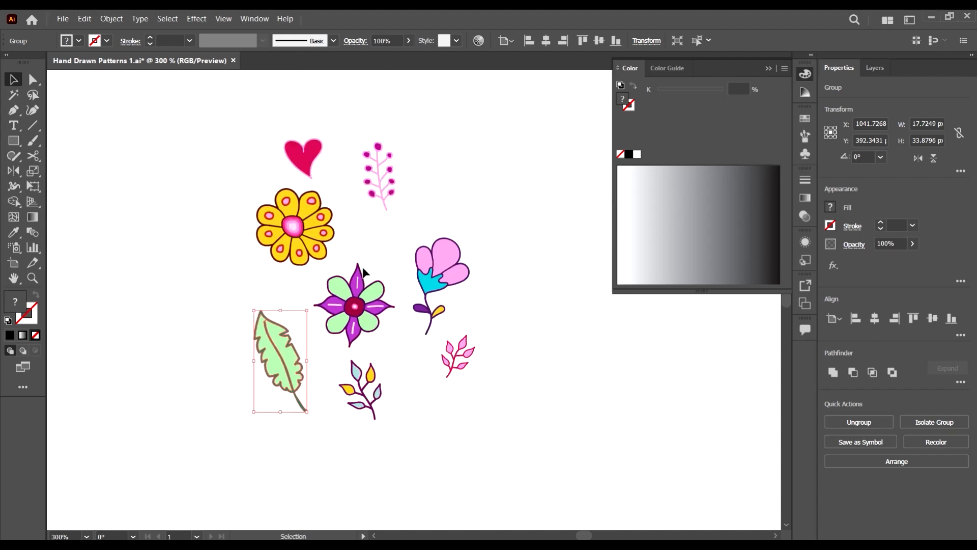
scroll(356, 270, up, 2)
Step: Move the yellow flower down above the leaf and shrink it, and bring the slightly reduced pink flower closer to the purple one
drag(319, 249, 313, 278)
drag(251, 242, 254, 261)
click(362, 348)
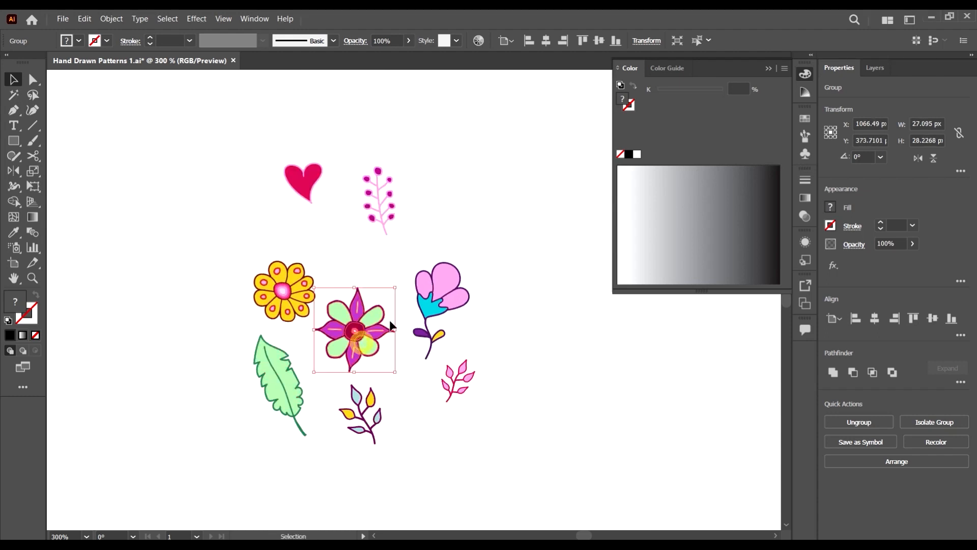
drag(438, 294, 425, 313)
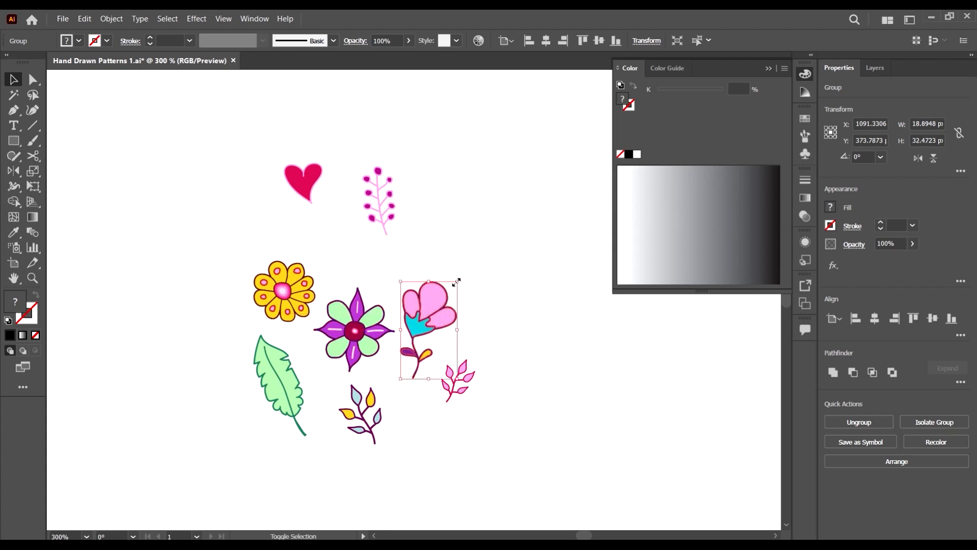
drag(456, 281, 454, 283)
Step: Swap the berry branch and the green leaf, rotate the leaf about 33°, and bring the heart down above the yellow flower
drag(392, 208, 374, 239)
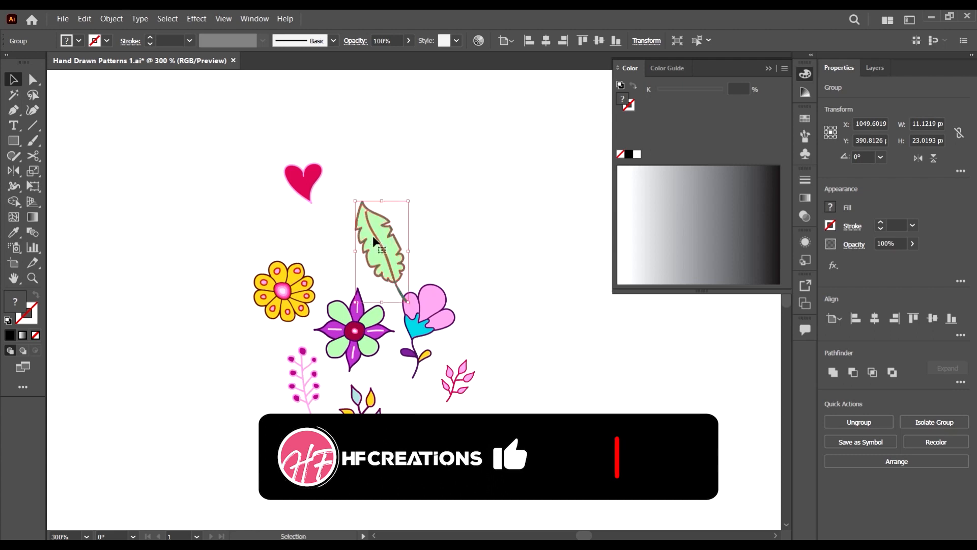
drag(412, 308, 439, 282)
drag(382, 252, 383, 257)
drag(305, 173, 313, 218)
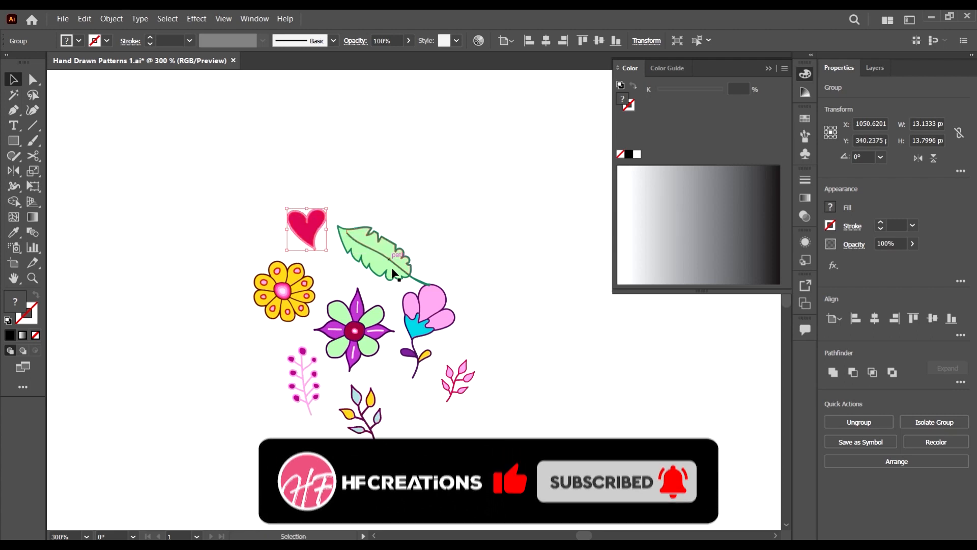
mouse_move(394, 255)
mouse_down()
mouse_move(392, 248)
mouse_move(408, 250)
mouse_up()
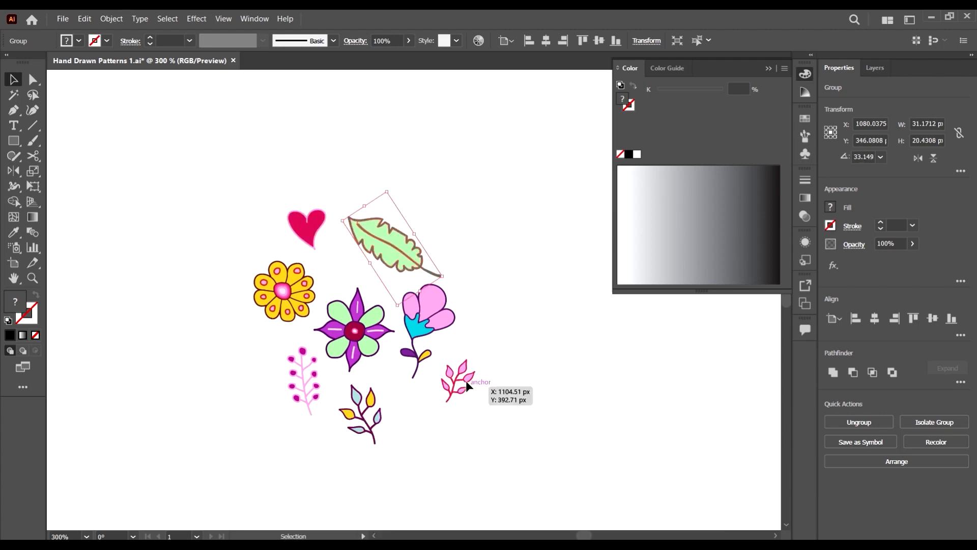
Step: Move the small pink branch beneath the pink flower and shift the purple-green flower and multicoloured leafy branch slightly up
drag(464, 383, 422, 400)
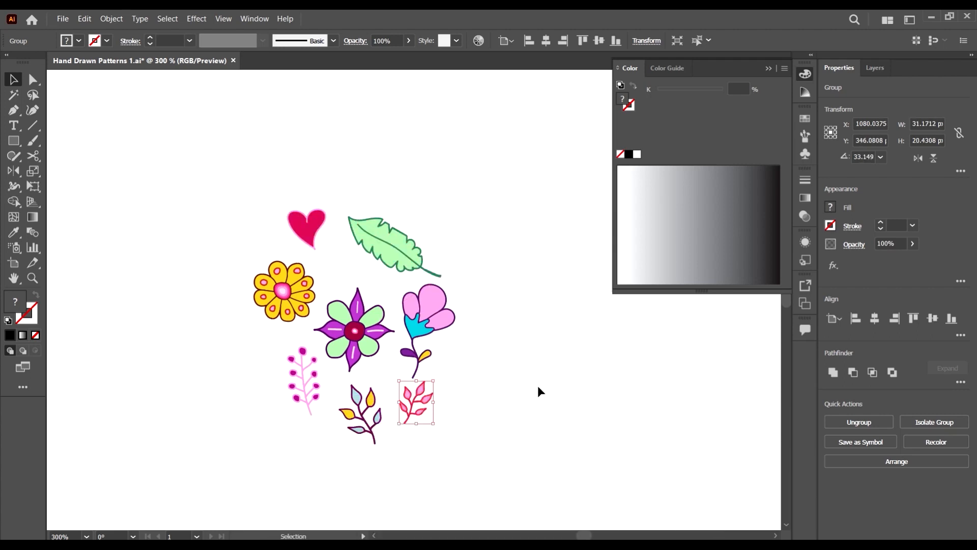
click(516, 403)
drag(377, 335, 380, 322)
drag(360, 404, 355, 391)
Step: Rotate the small pink branch to slope downward and turn the berry branch nearly horizontal below the yellow flower
click(417, 412)
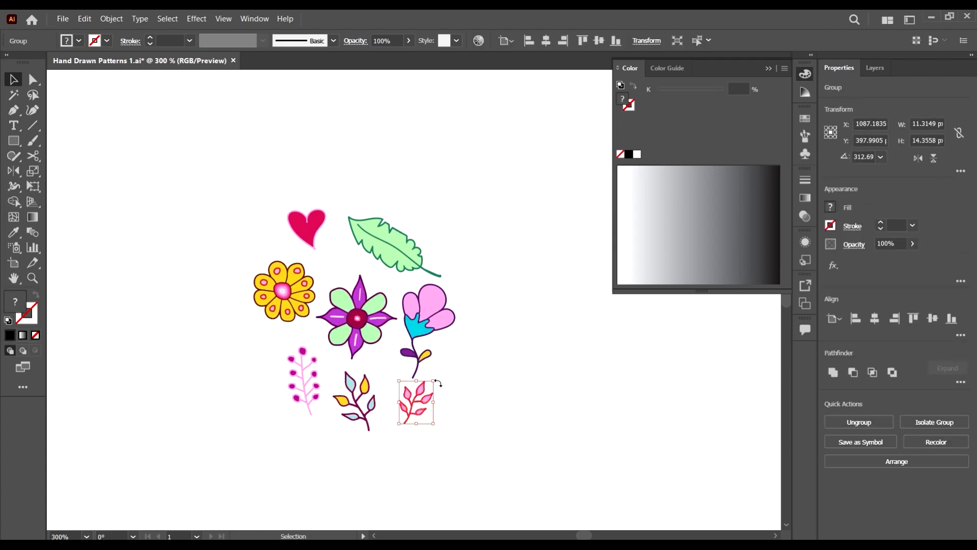
drag(437, 381, 424, 415)
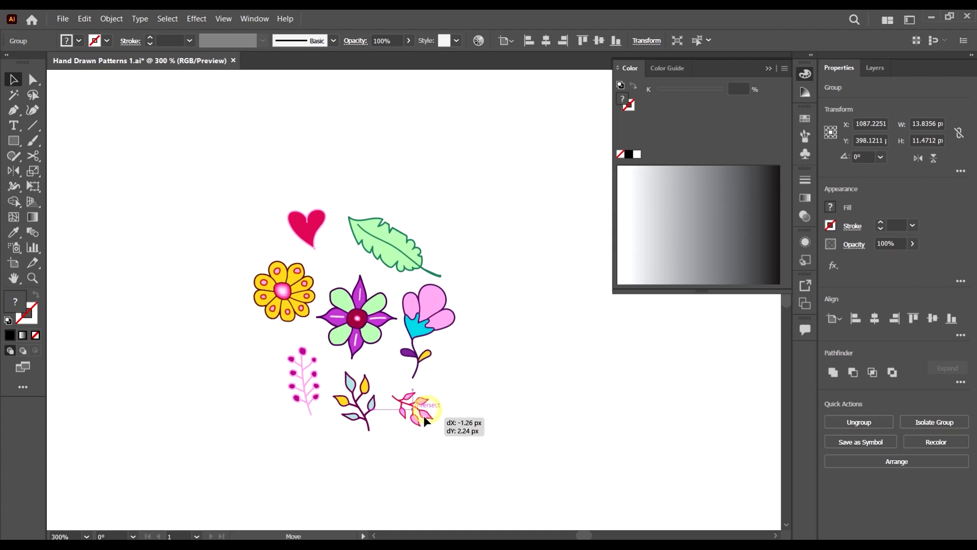
click(364, 424)
click(304, 369)
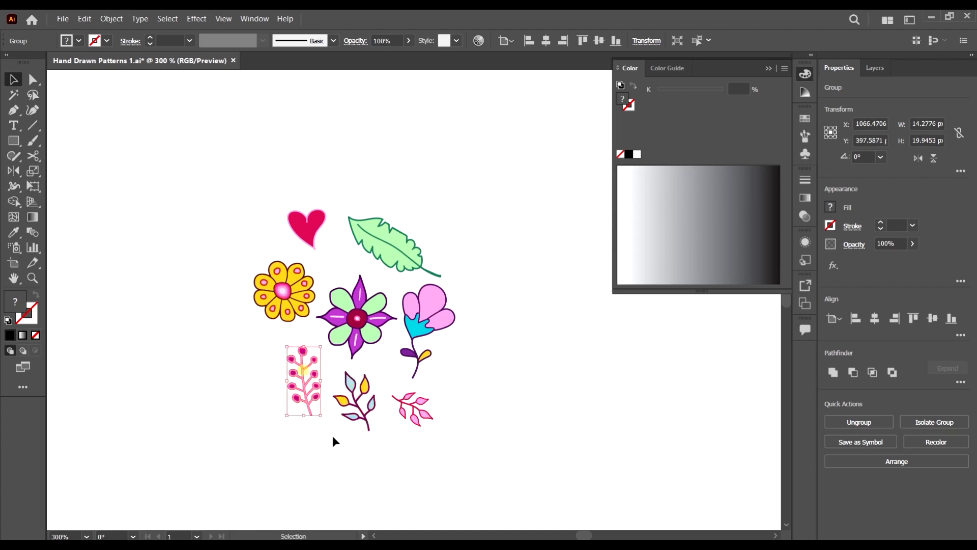
drag(324, 419, 292, 361)
Step: Reflect the green leaf left to right so its tip points to the upper right, and nudge it up
right_click(407, 259)
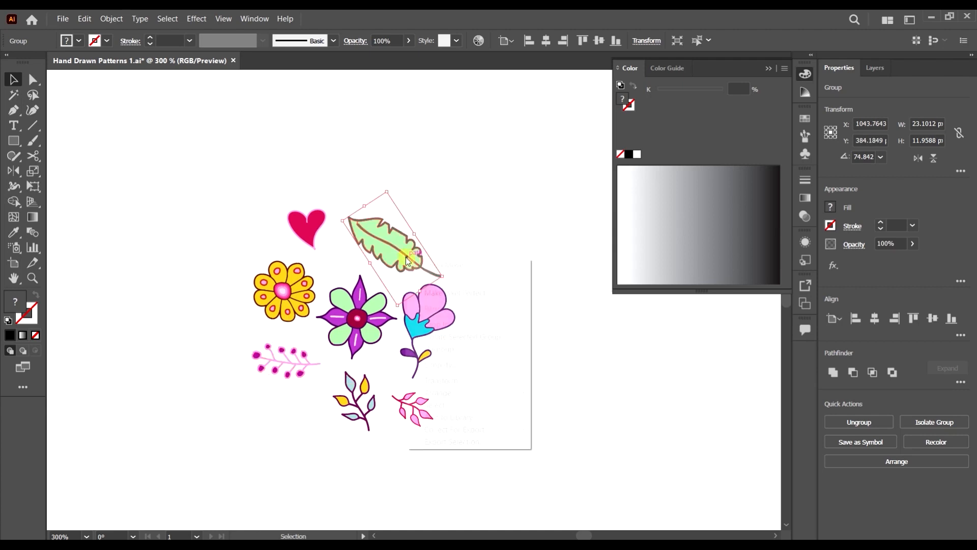
mouse_move(460, 383)
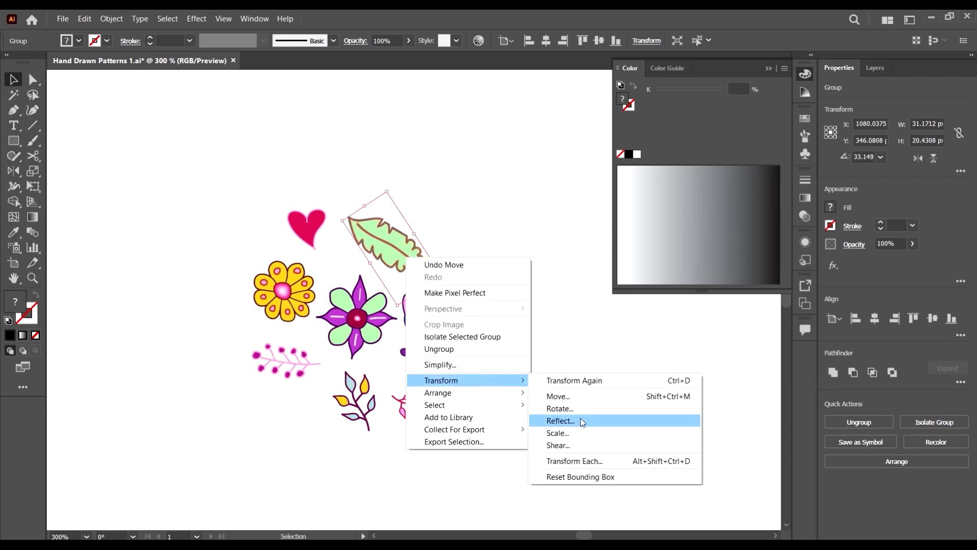
click(581, 423)
click(314, 375)
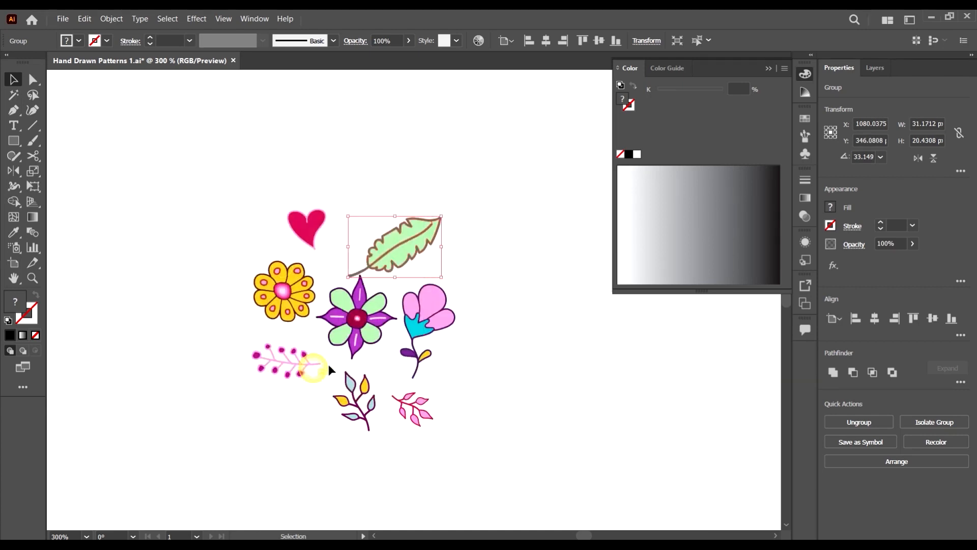
click(328, 364)
drag(414, 237, 417, 235)
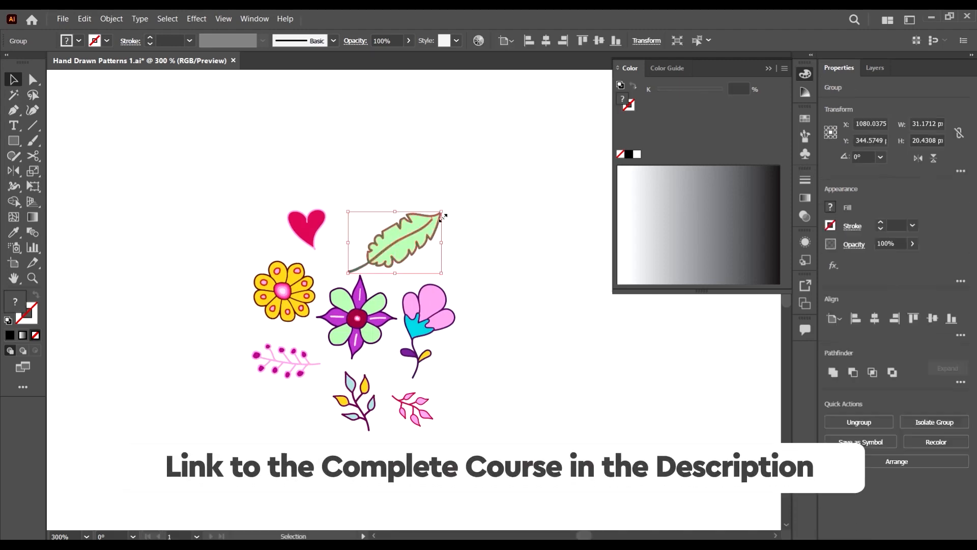
Step: Move the heart down and right into the gap between the yellow flower and the leaf
mouse_move(323, 213)
mouse_down()
mouse_move(339, 231)
mouse_move(324, 224)
mouse_up()
click(355, 198)
scroll(478, 283, down, 2)
scroll(479, 293, up, 2)
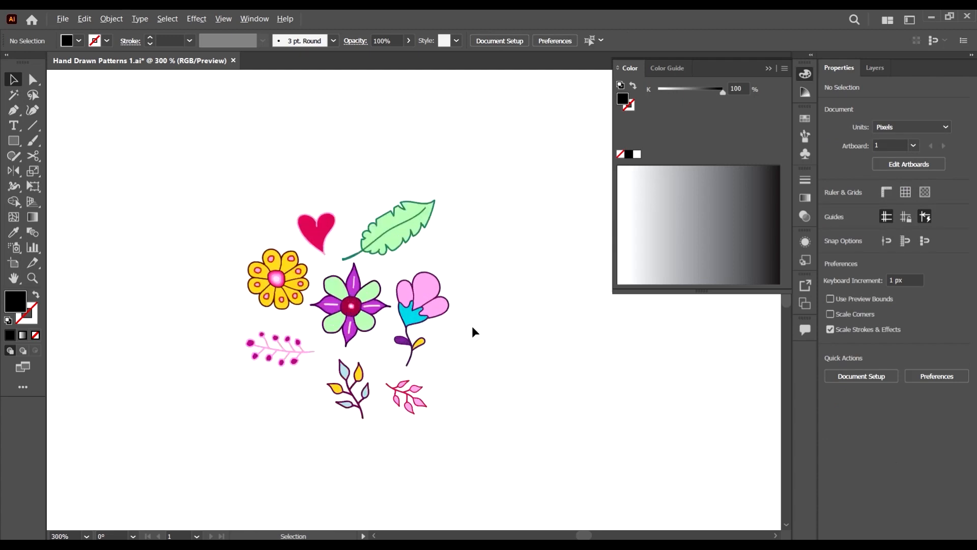
Step: Shift the pink flower up and outward, and move the small pink branch and the multicoloured leafy branch up
drag(400, 405, 414, 392)
drag(431, 319, 443, 303)
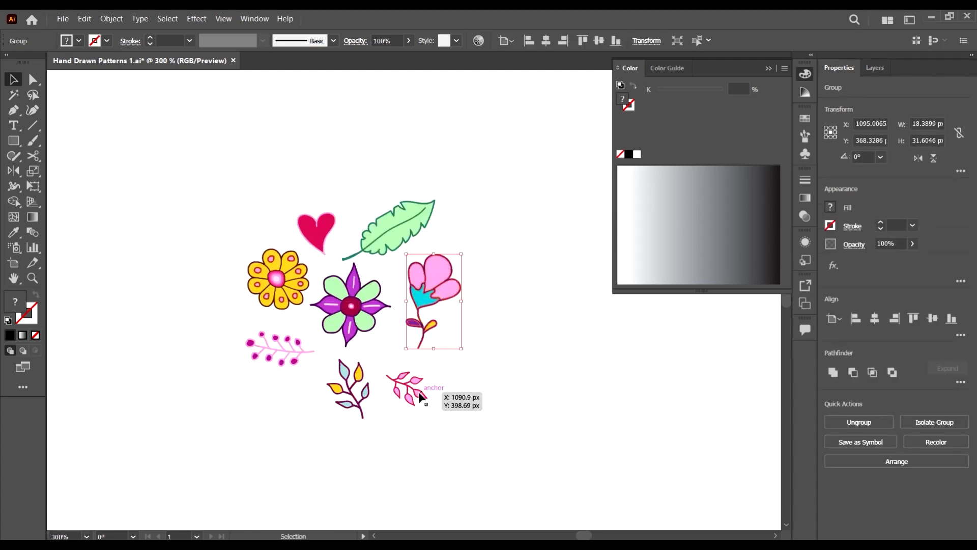
drag(420, 393, 420, 374)
drag(363, 390, 362, 387)
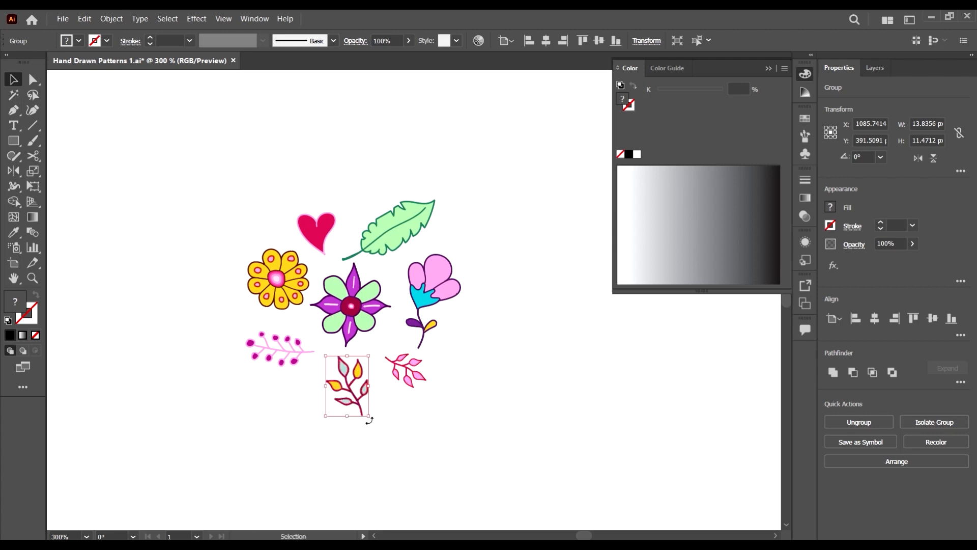
Step: Shrink the green leaf slightly and enlarge the heart beside it
click(314, 234)
click(421, 226)
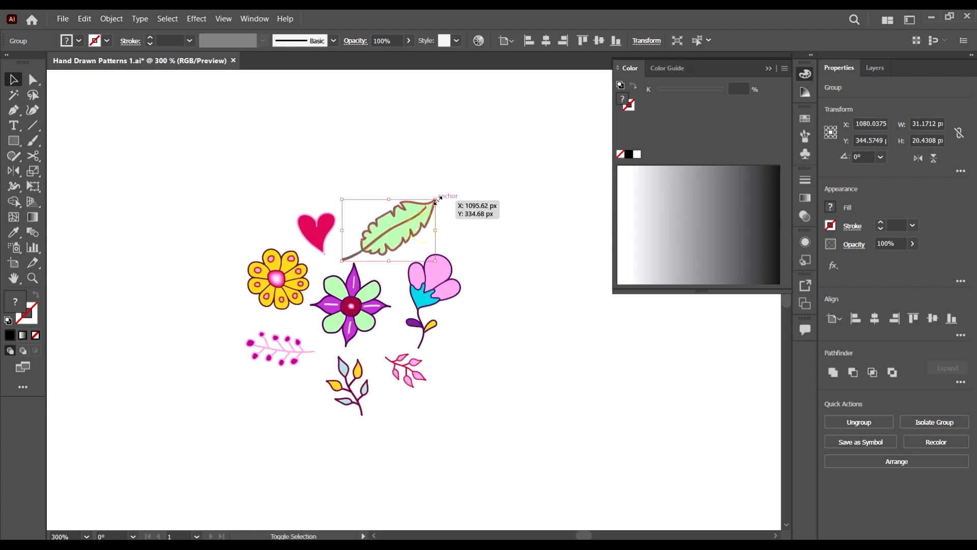
drag(435, 201, 427, 204)
click(335, 224)
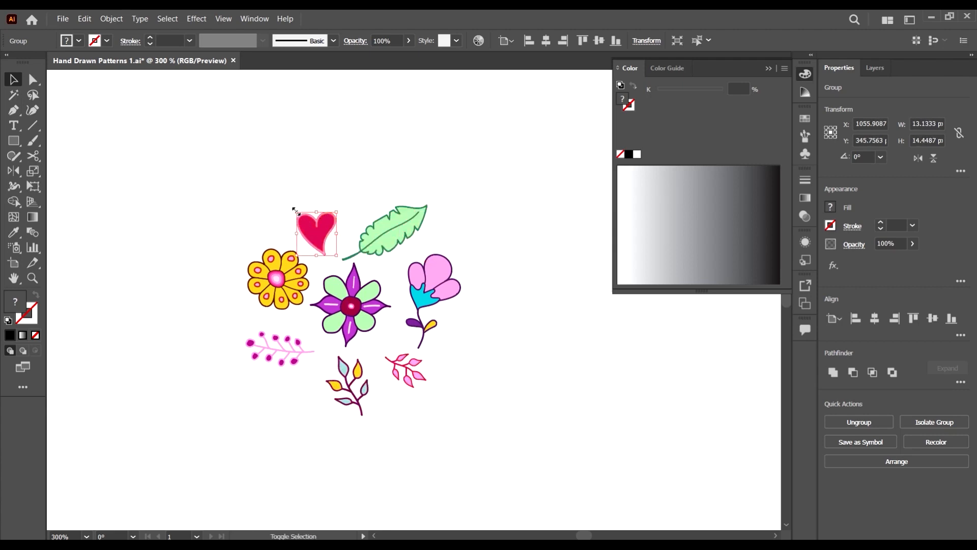
drag(296, 211, 288, 205)
click(344, 177)
Step: Enlarge the yellow flower slightly, extending it outward from the cluster
click(270, 296)
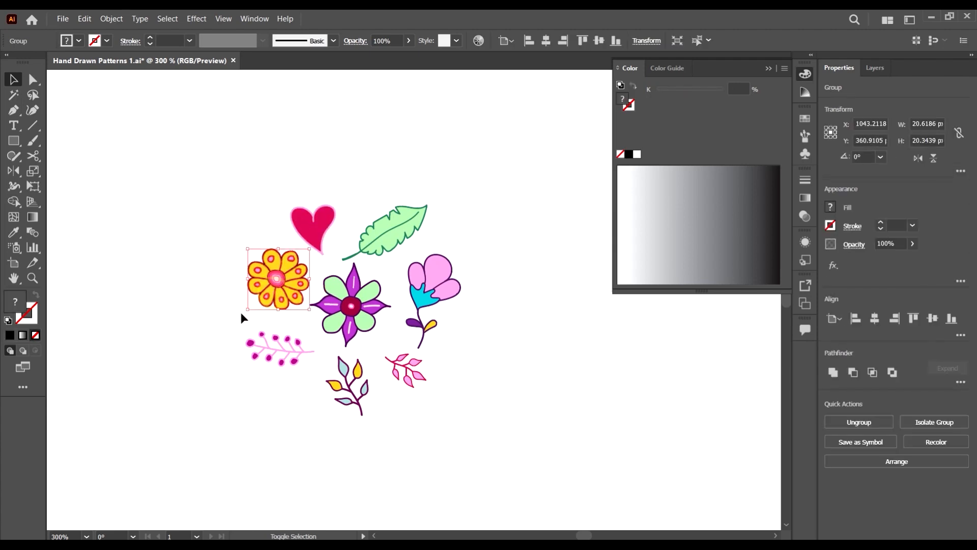
drag(247, 310, 237, 324)
click(423, 364)
Step: Select the second motif cluster and move it off the artboard onto the empty canvas beside it
scroll(522, 359, down, 3)
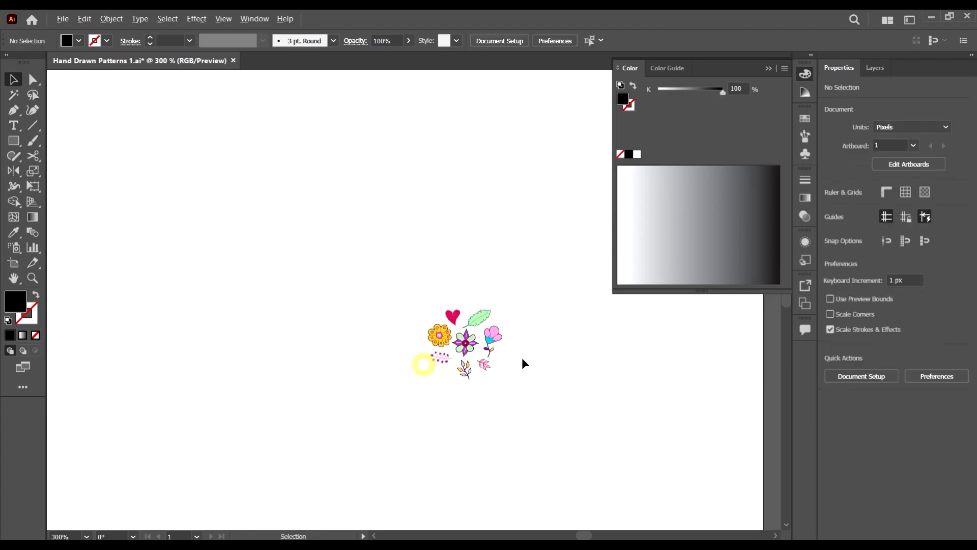
scroll(518, 353, down, 3)
scroll(162, 380, up, 2)
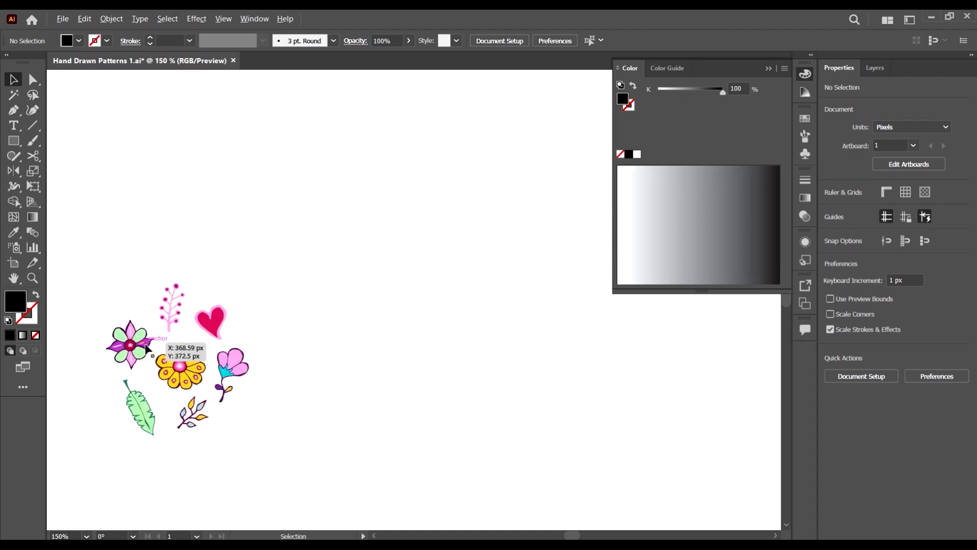
scroll(357, 342, up, 2)
scroll(420, 357, down, 3)
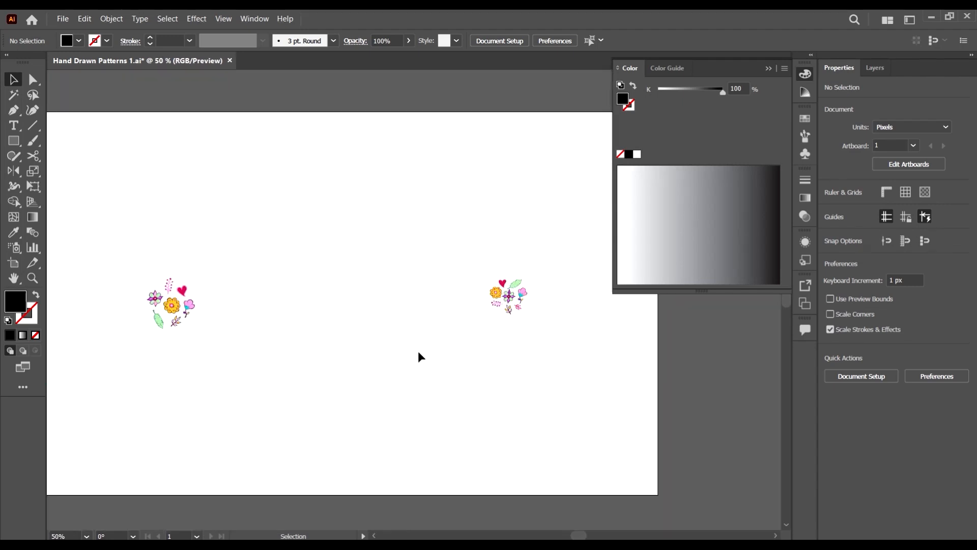
drag(448, 221, 542, 333)
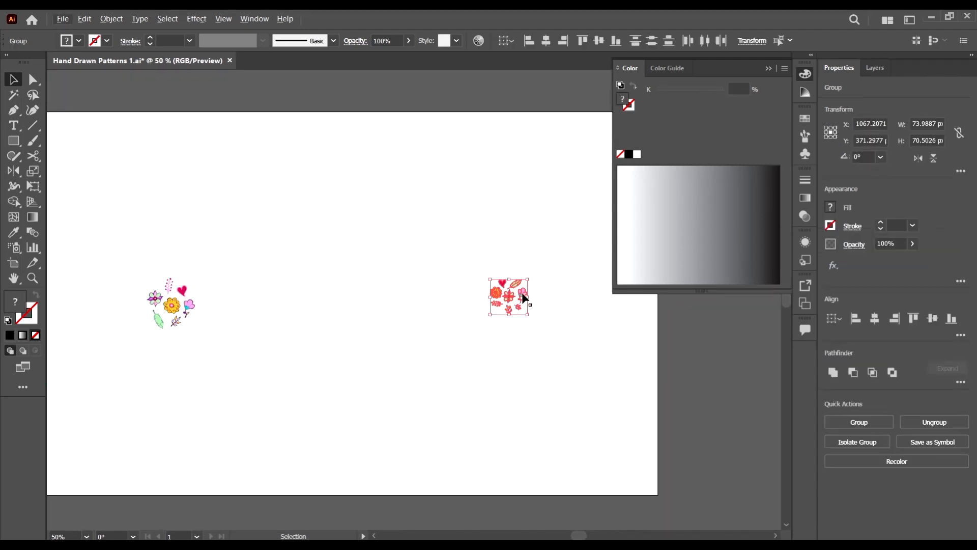
drag(523, 296, 545, 304)
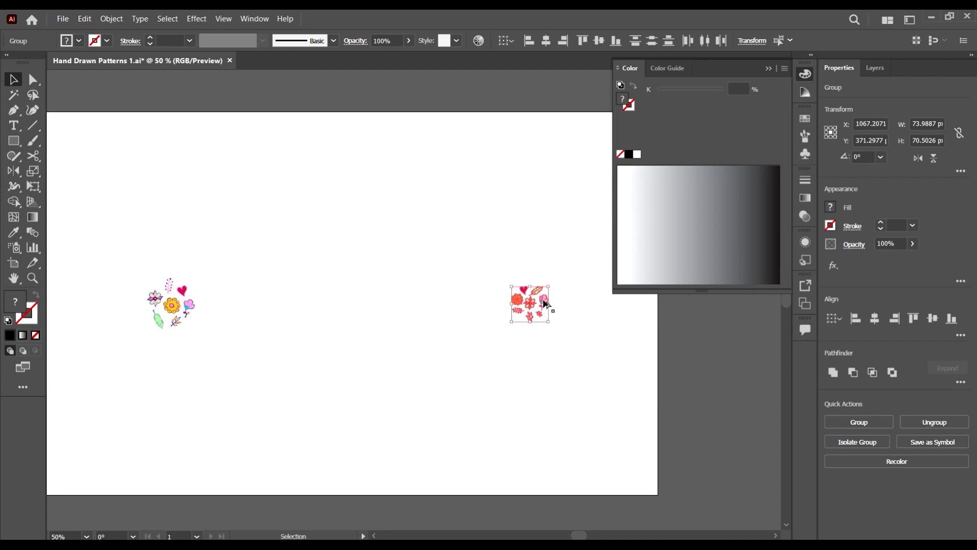
scroll(544, 304, down, 1)
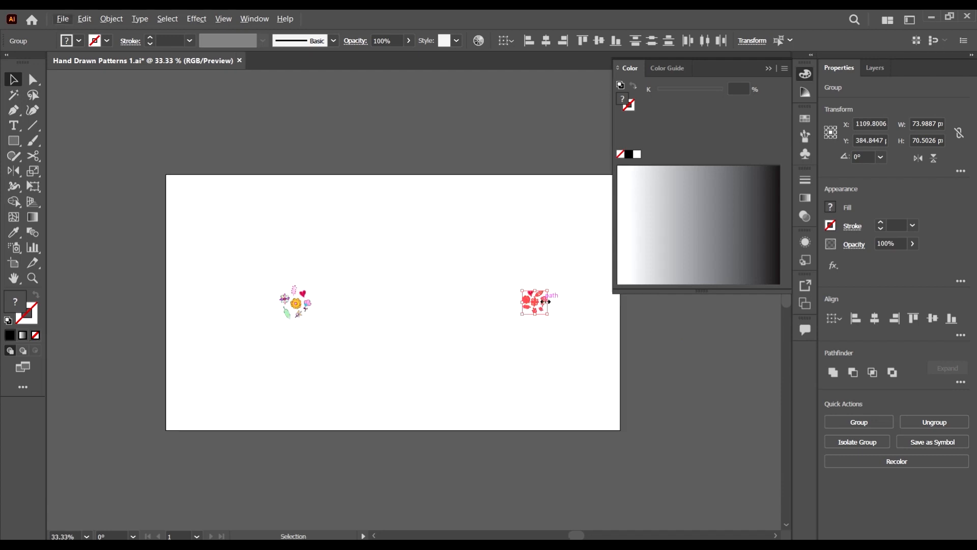
scroll(519, 316, right, 1)
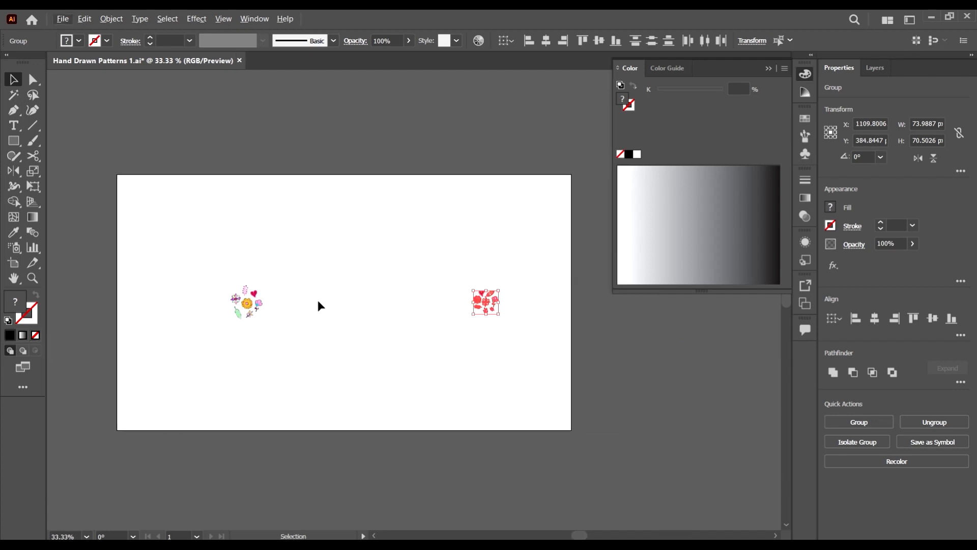
drag(498, 300, 660, 344)
click(341, 278)
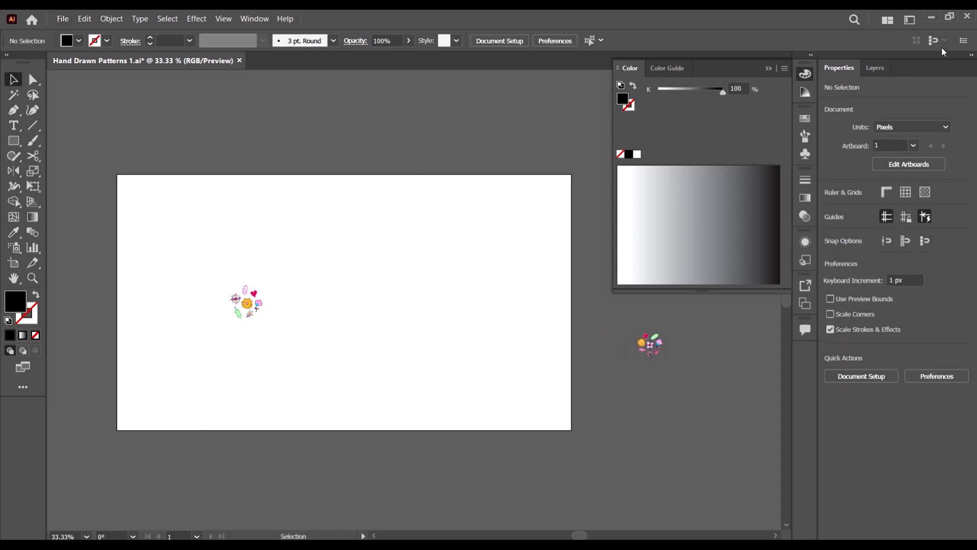
Step: Narrow the artboard from its right edge to about 809 px wide, keeping the first cluster inside
click(908, 164)
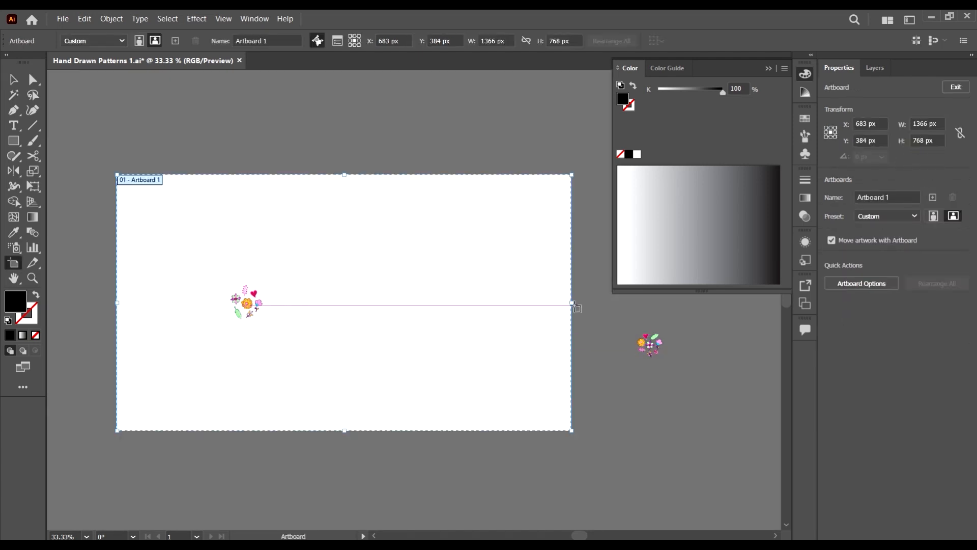
drag(572, 302, 386, 306)
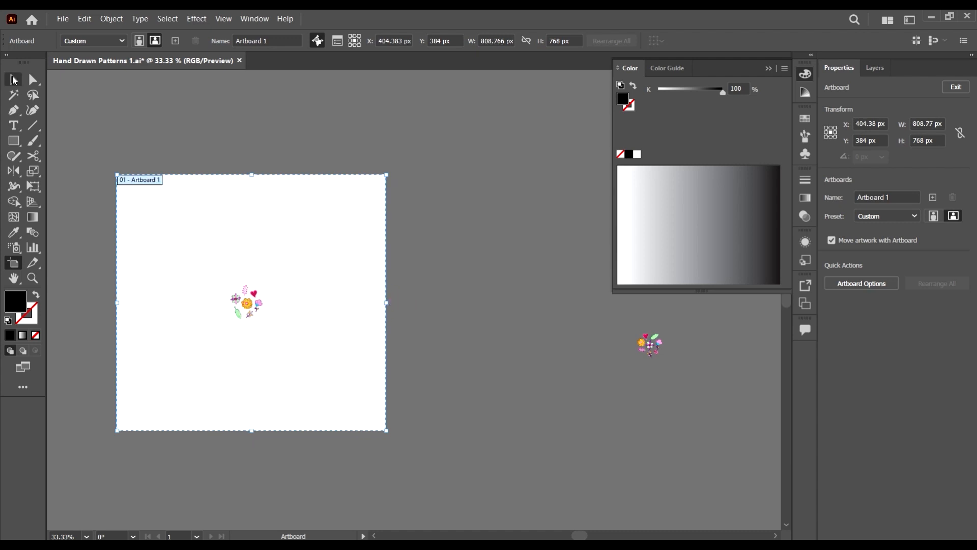
click(14, 80)
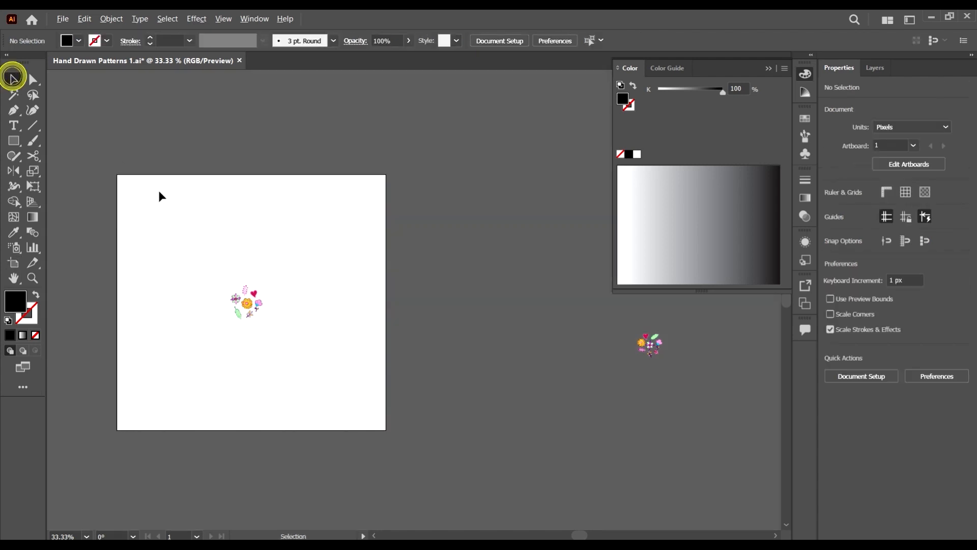
Step: Duplicate the artboard to the right of the original and delete the copied motif cluster from it
click(926, 168)
scroll(126, 214, right, 1)
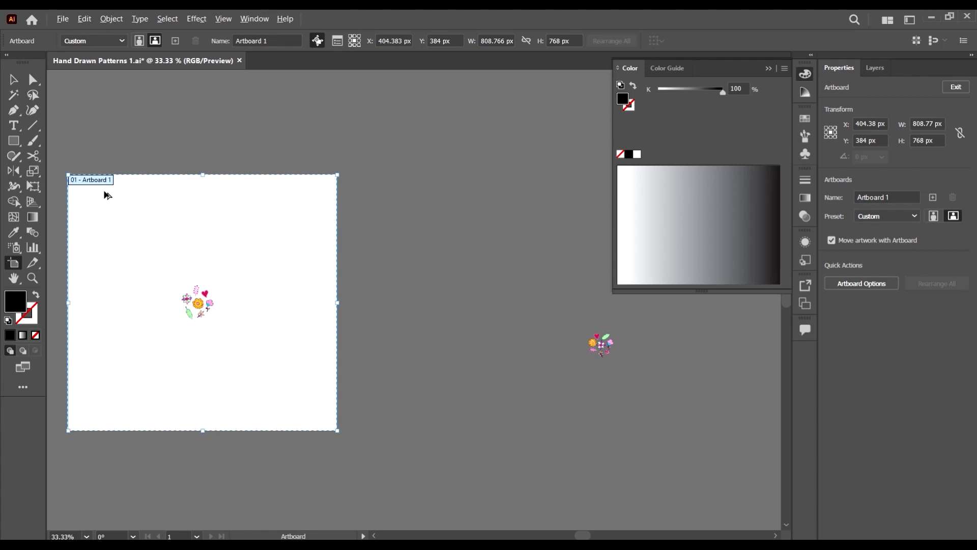
drag(107, 195, 443, 233)
click(22, 80)
key(Delete)
Step: Move the second motif cluster to the middle of the new artboard and enlarge it to about 87 px wide
drag(637, 407, 513, 305)
click(548, 344)
scroll(553, 354, up, 2)
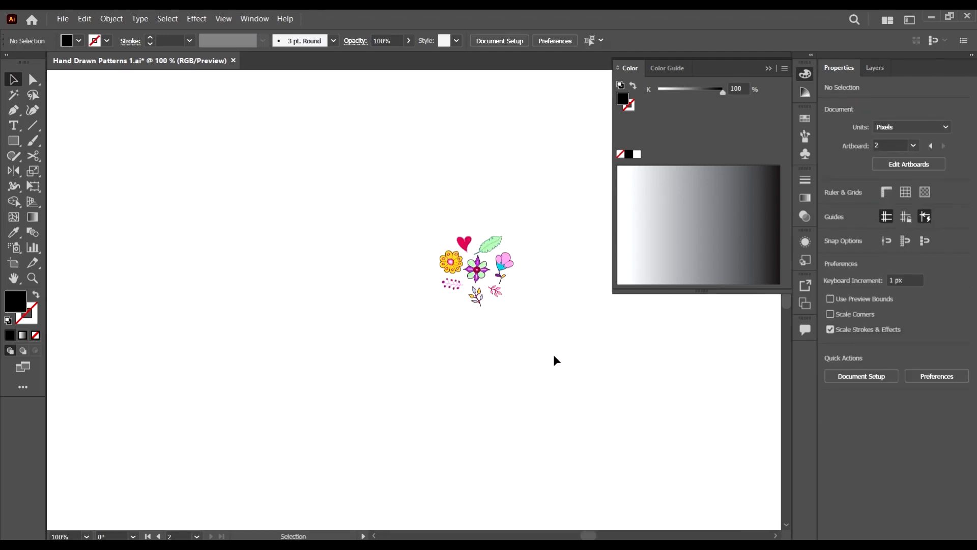
scroll(572, 379, down, 1)
drag(570, 380, 535, 338)
click(569, 371)
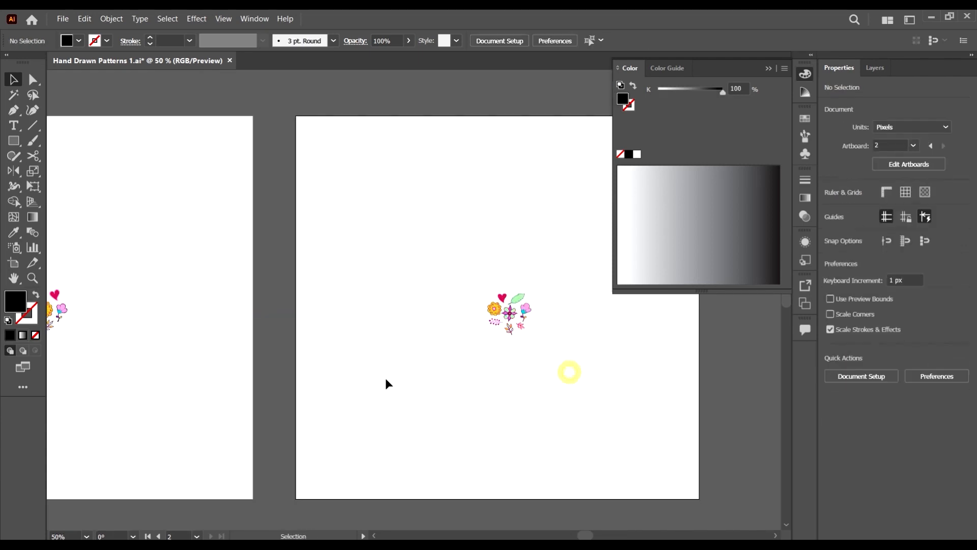
Step: Enlarge the whole motif cluster on the first artboard to about 110 × 138 px
scroll(281, 343, left, 2)
scroll(282, 344, left, 2)
drag(212, 362, 129, 270)
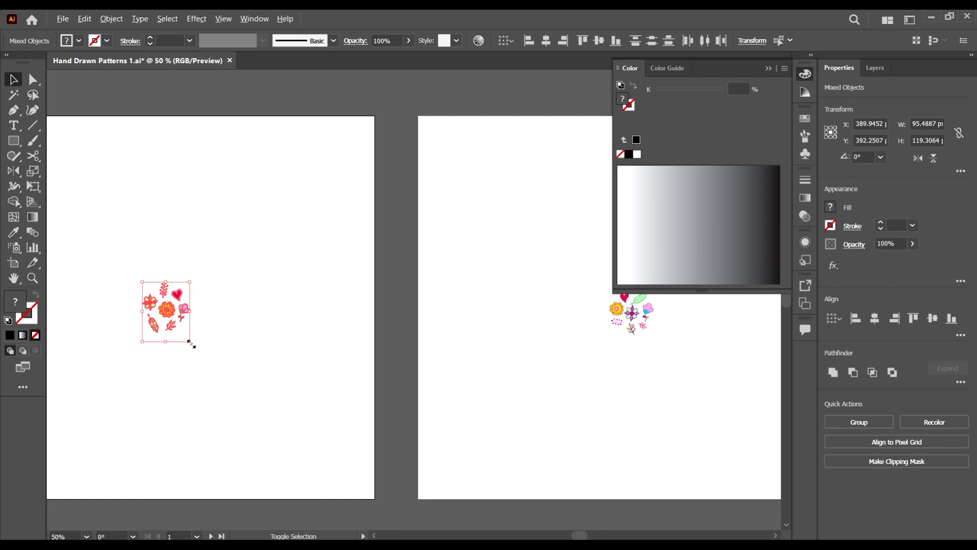
drag(189, 340, 197, 348)
Step: Enlarge the motif cluster on the second artboard to about 103 × 98 px
scroll(406, 324, down, 3)
drag(444, 299, 514, 347)
scroll(500, 299, up, 4)
drag(444, 413, 458, 414)
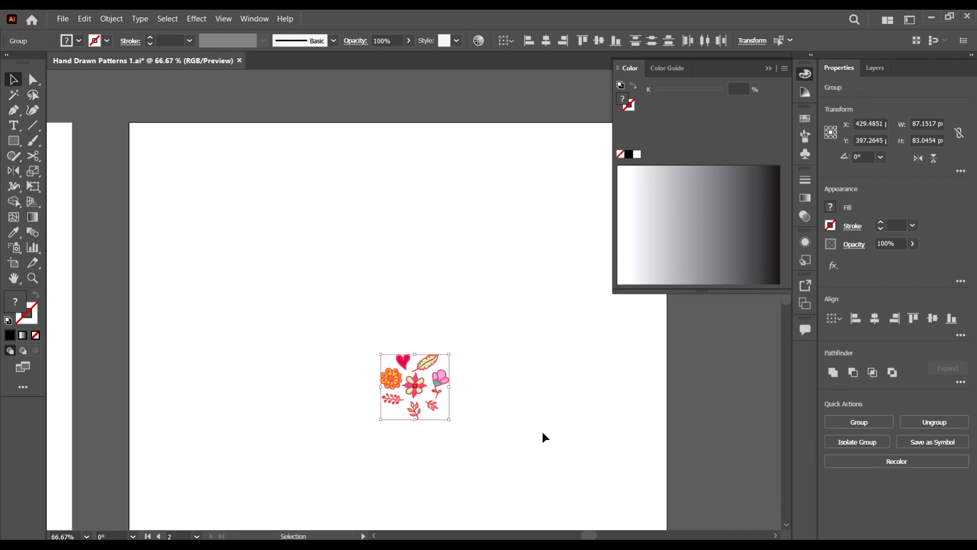
scroll(543, 437, down, 3)
scroll(398, 443, up, 3)
scroll(366, 385, down, 4)
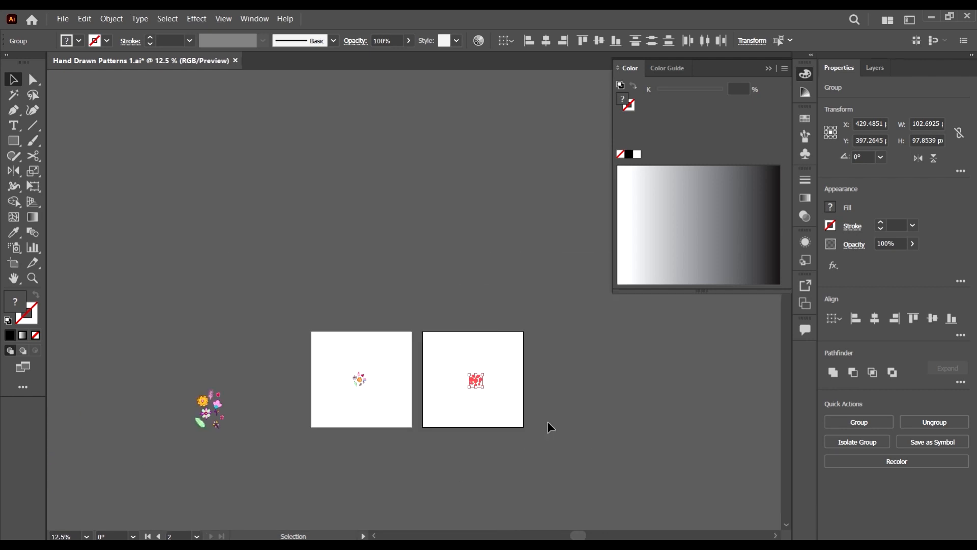
Step: Make a new pattern from the selected motif cluster on the first artboard
scroll(448, 420, up, 3)
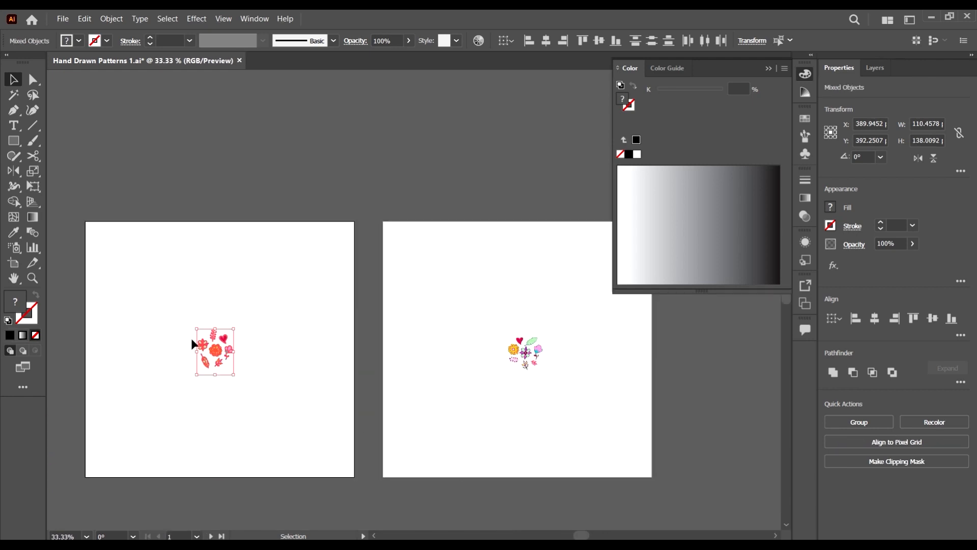
scroll(196, 344, up, 2)
scroll(122, 168, up, 1)
click(115, 18)
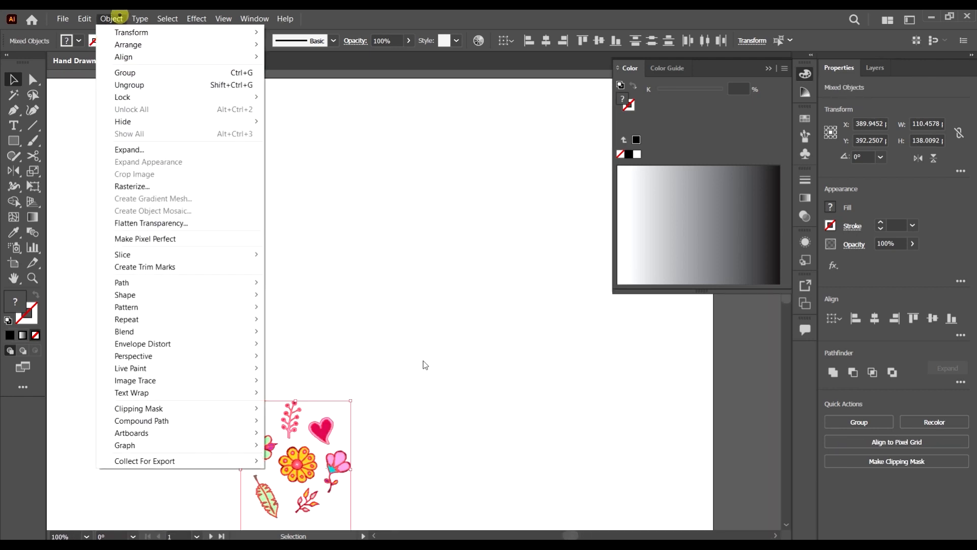
click(196, 307)
click(303, 307)
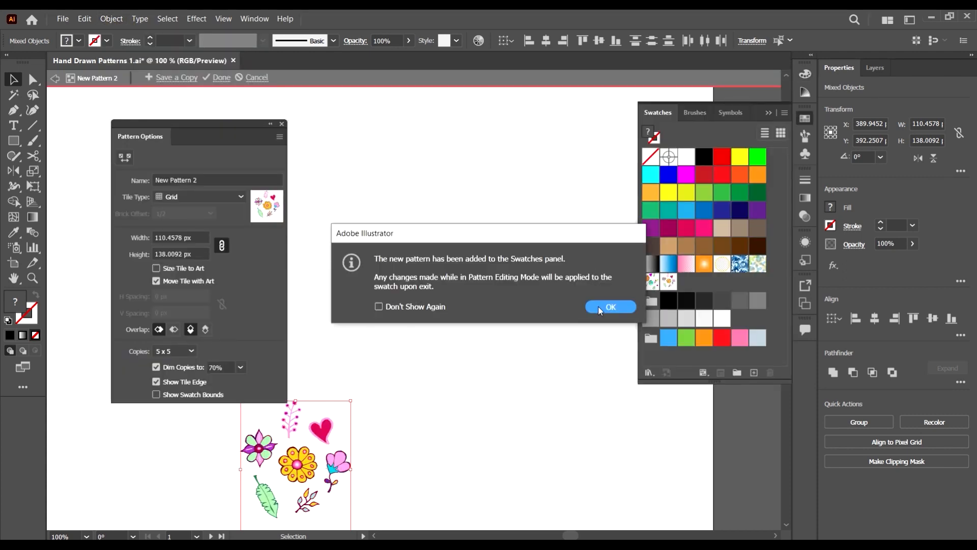
click(619, 308)
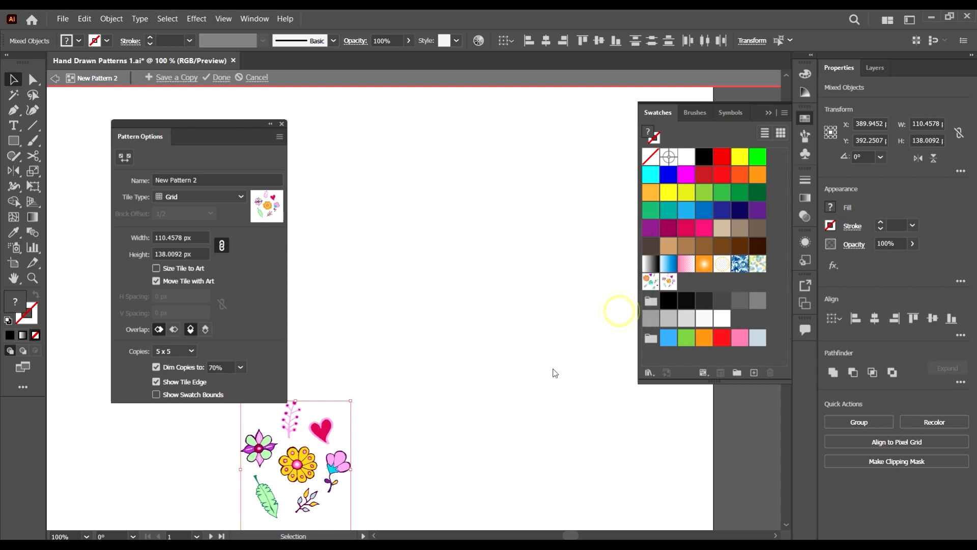
Step: Deselect the artwork, bring the repeating tiles into view and name the pattern Flowers
click(514, 336)
scroll(507, 316, down, 2)
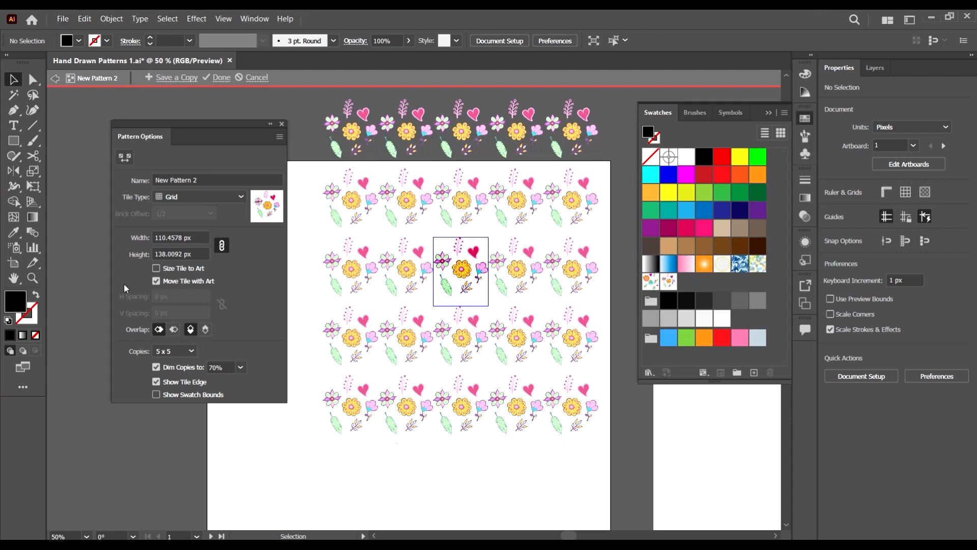
click(229, 179)
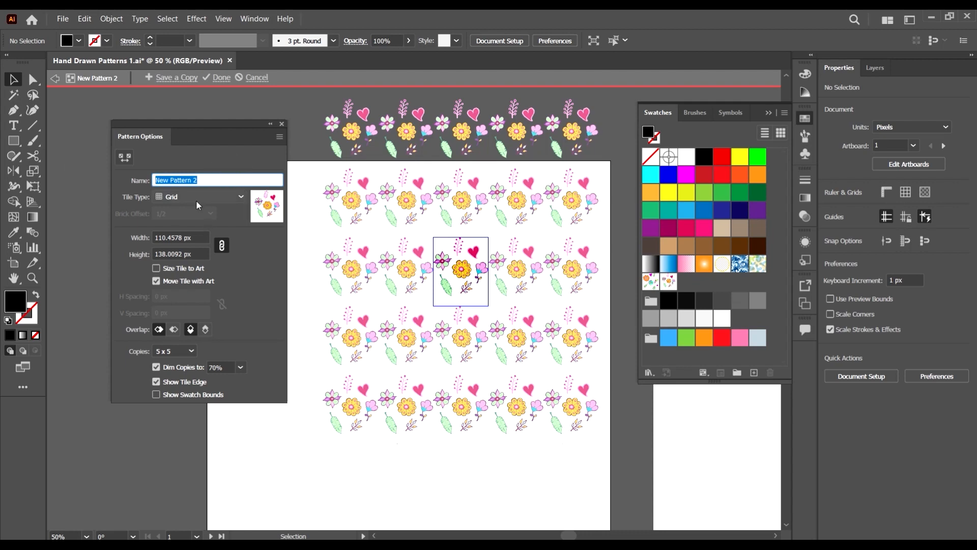
text(Flowers)
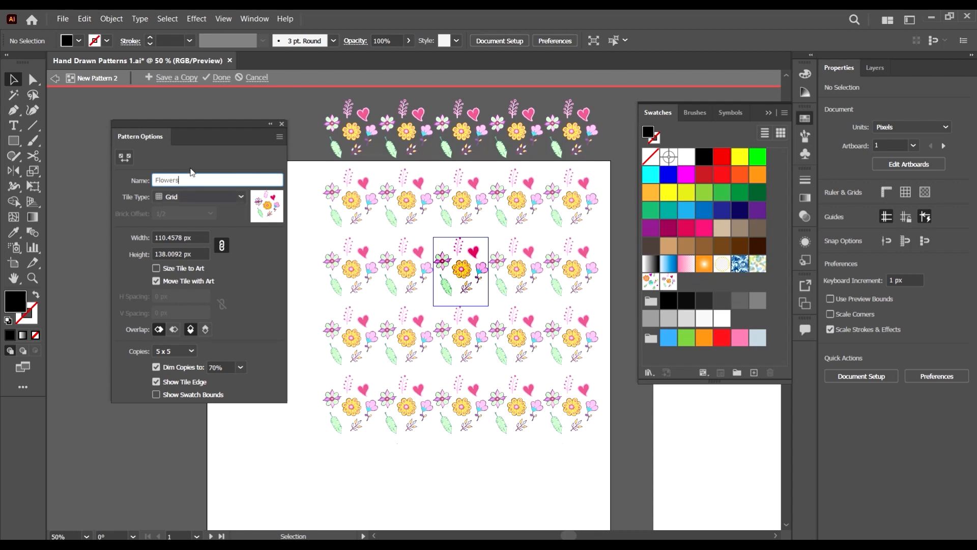
Step: Try the Brick by Row tile type for the pattern and set it to Brick by Column instead
click(239, 197)
click(225, 224)
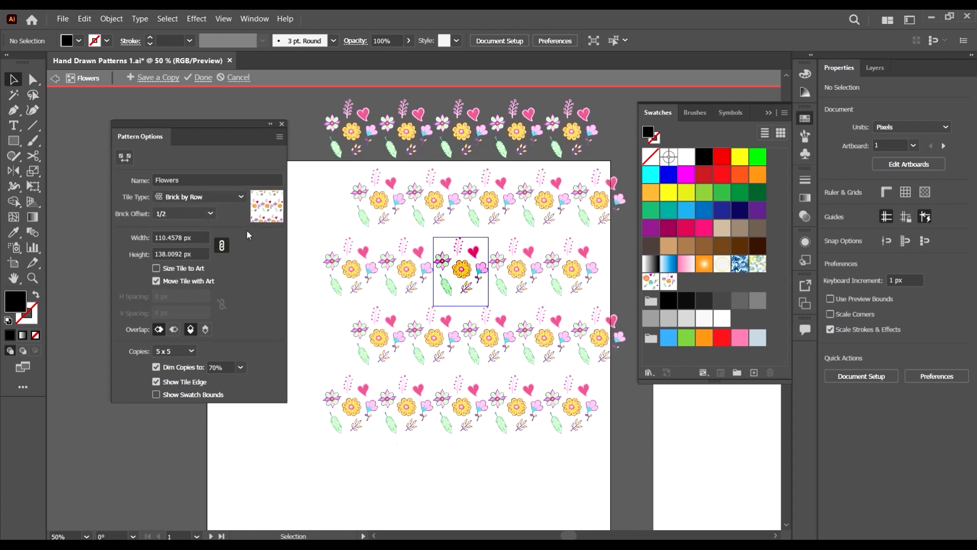
click(213, 197)
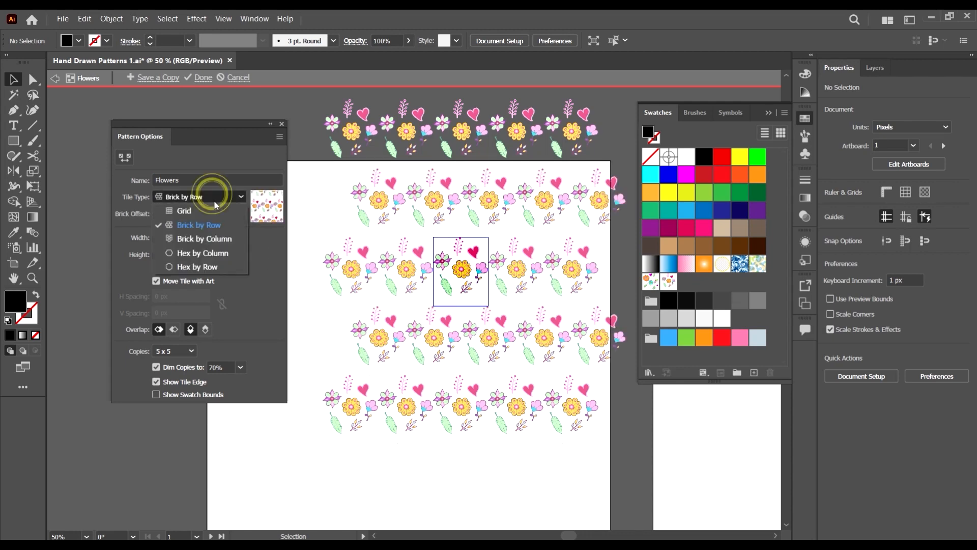
click(221, 239)
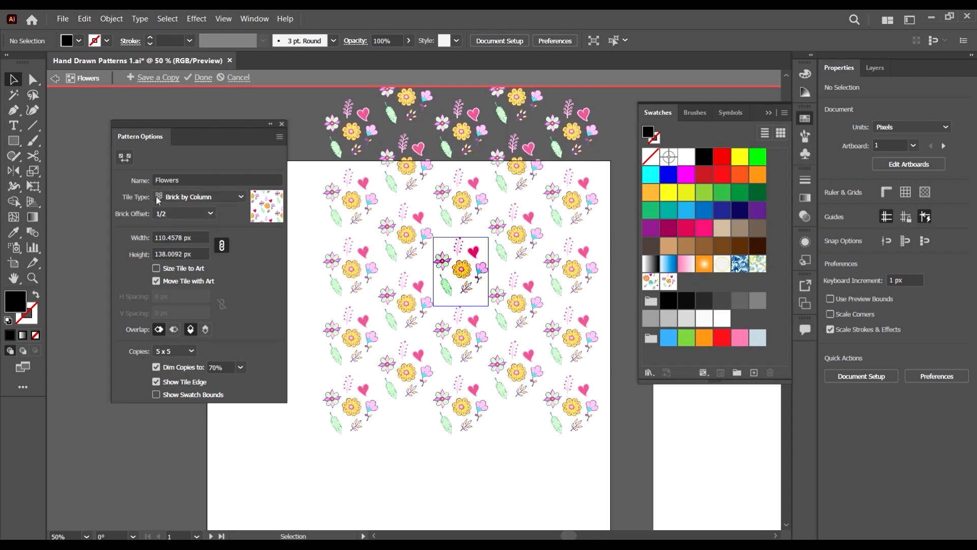
Step: Try brick offsets of 2/3, 3/4, 1/4 and 1/3 for the pattern and set the offset back to 1/2
click(196, 213)
click(185, 270)
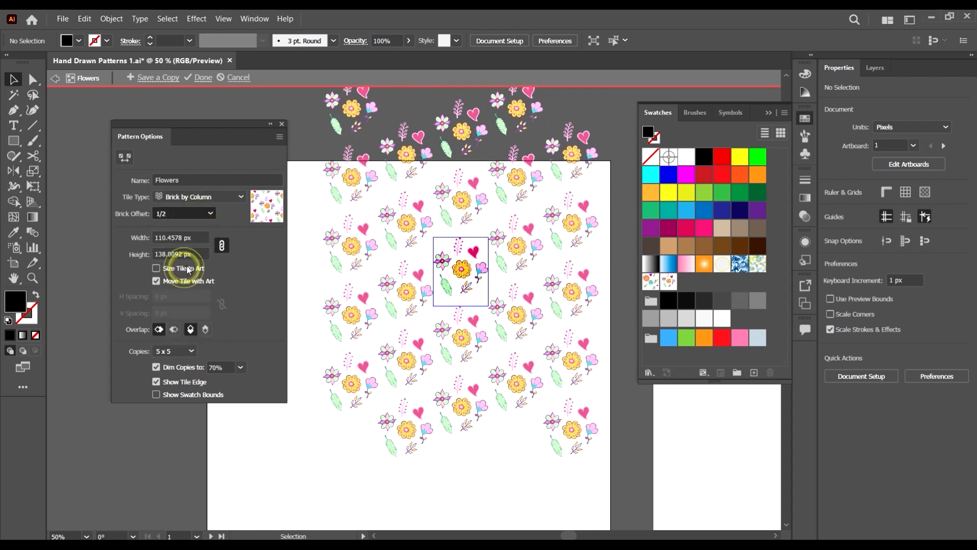
click(199, 218)
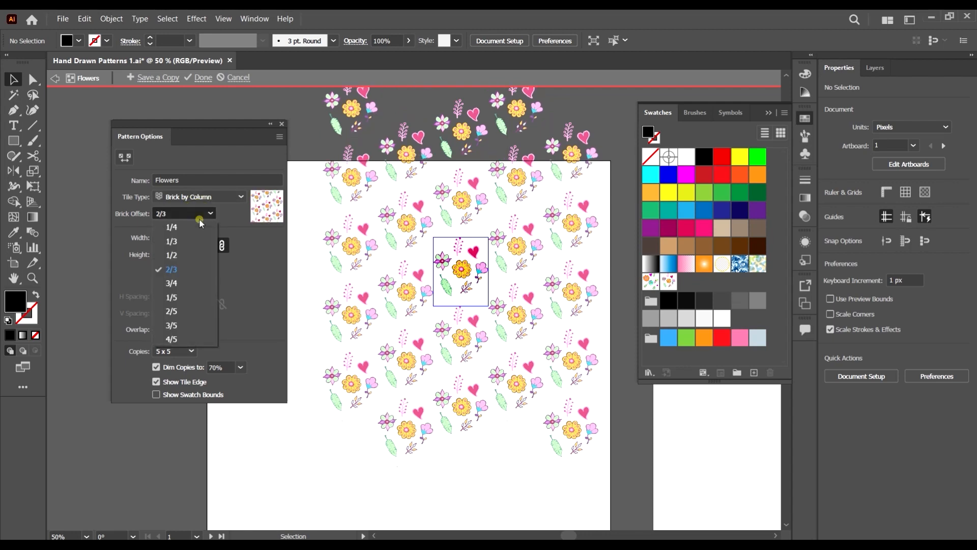
click(188, 283)
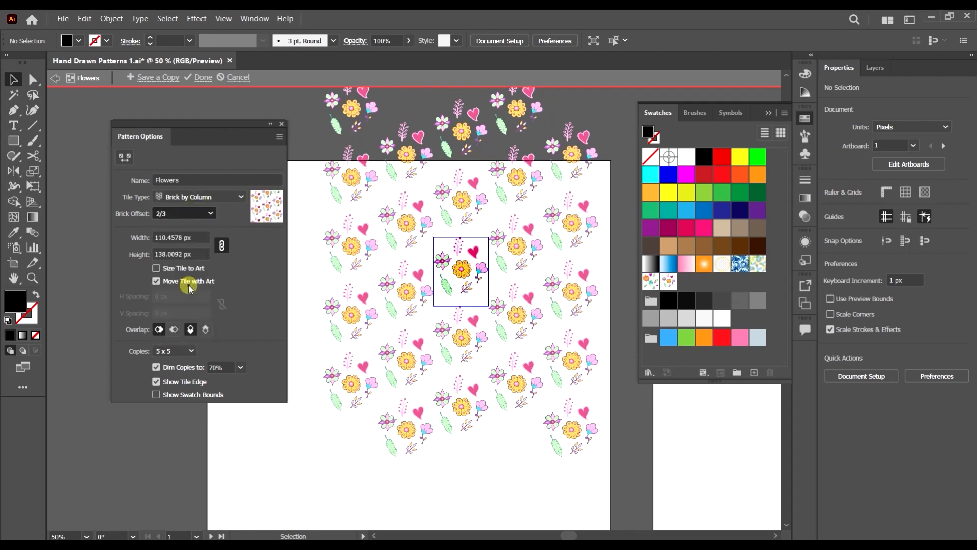
click(191, 216)
click(192, 223)
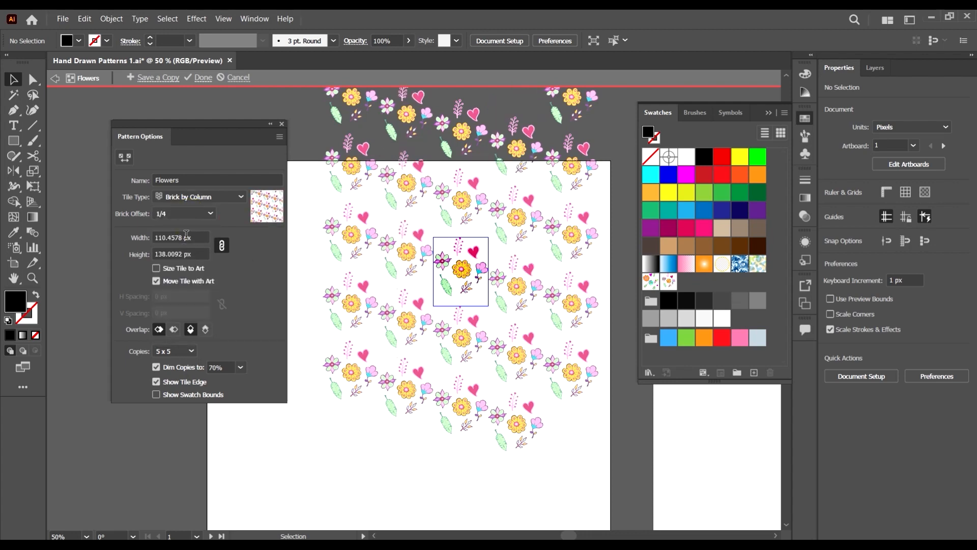
click(187, 214)
click(179, 241)
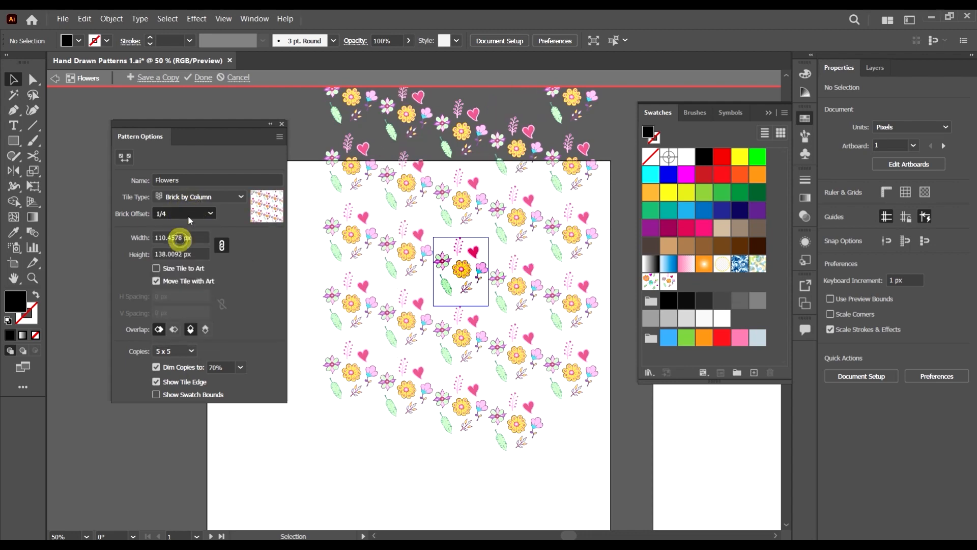
click(191, 209)
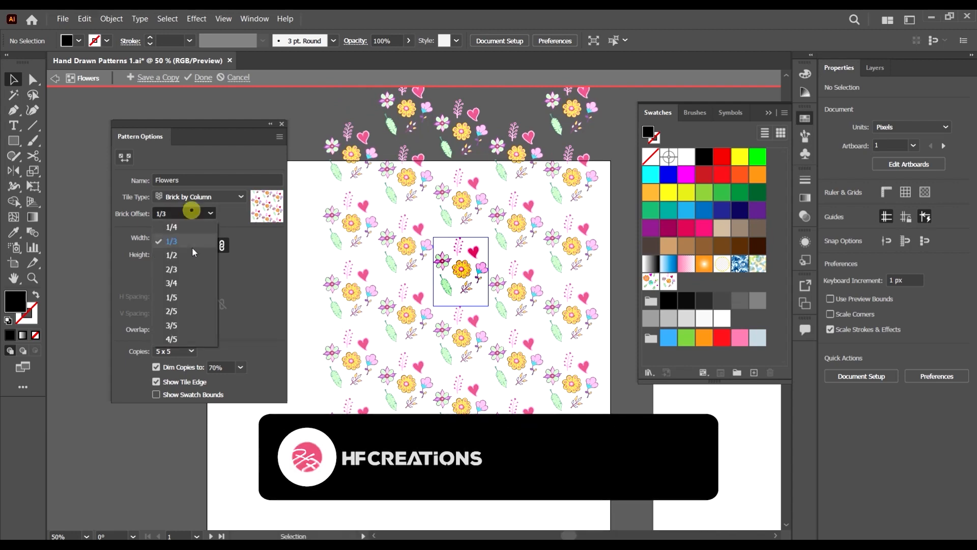
click(187, 253)
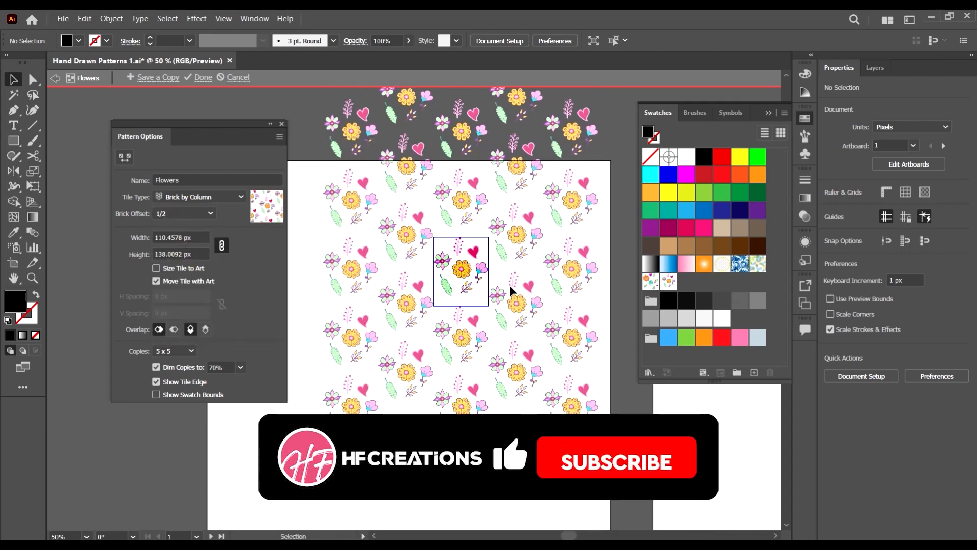
Step: Try a wider pattern tile and narrow it to a width of 99 px, keeping its proportions
click(191, 238)
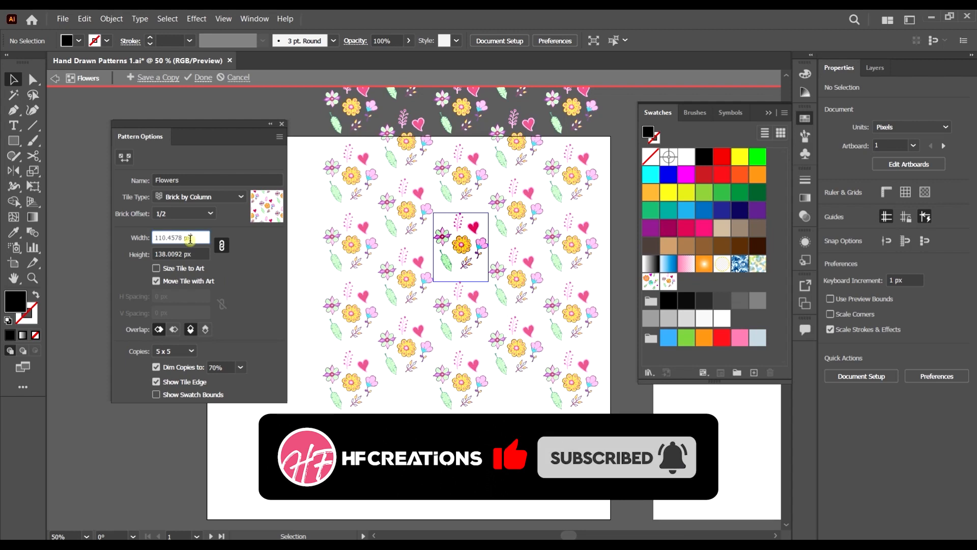
scroll(460, 244, up, 3)
scroll(561, 296, down, 1)
scroll(560, 295, up, 1)
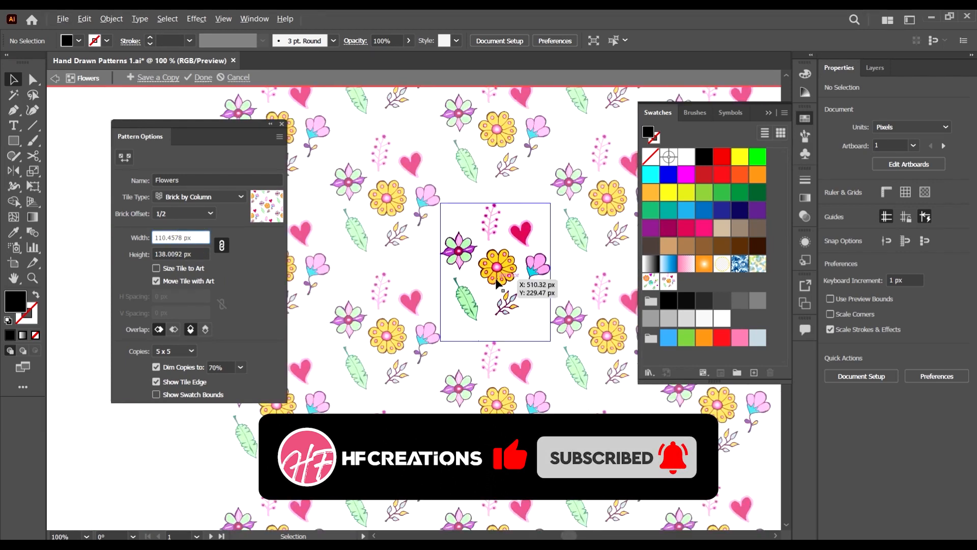
click(195, 238)
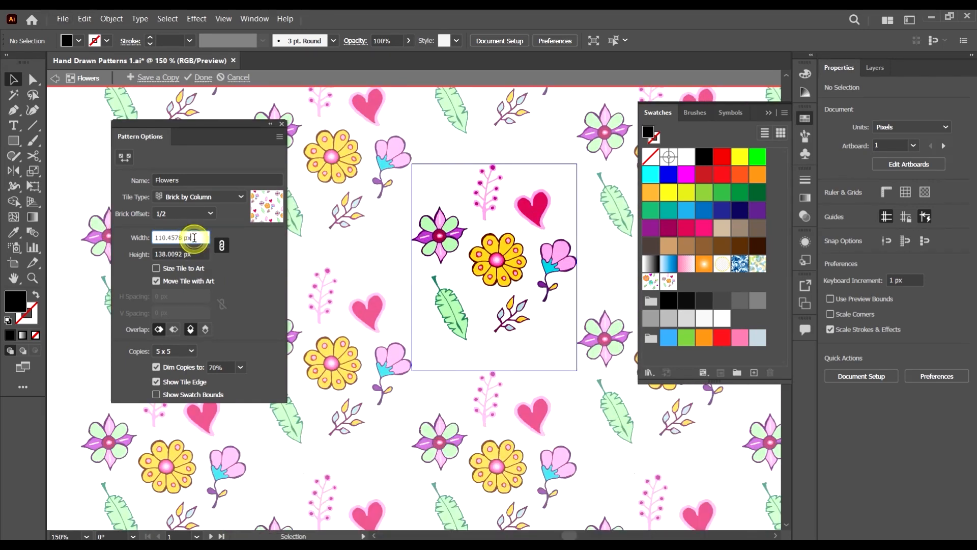
key(Up)
key(Up)
key(Up)
key(Up)
key(Up)
key(Up)
key(Up)
key(Up)
key(Up)
key(Down)
key(Down)
key(Down)
key(Down)
key(Down)
key(Down)
key(Down)
key(Down)
key(Down)
key(Down)
key(Down)
key(Down)
key(Down)
key(Down)
key(Down)
key(Down)
key(Down)
key(Down)
key(Down)
key(Down)
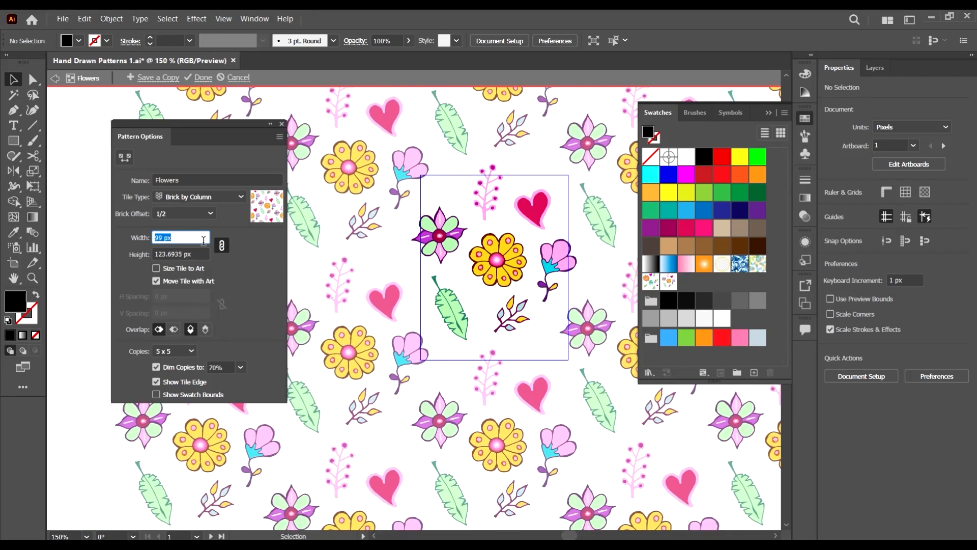
scroll(540, 290, down, 1)
scroll(474, 269, down, 3)
scroll(492, 262, up, 3)
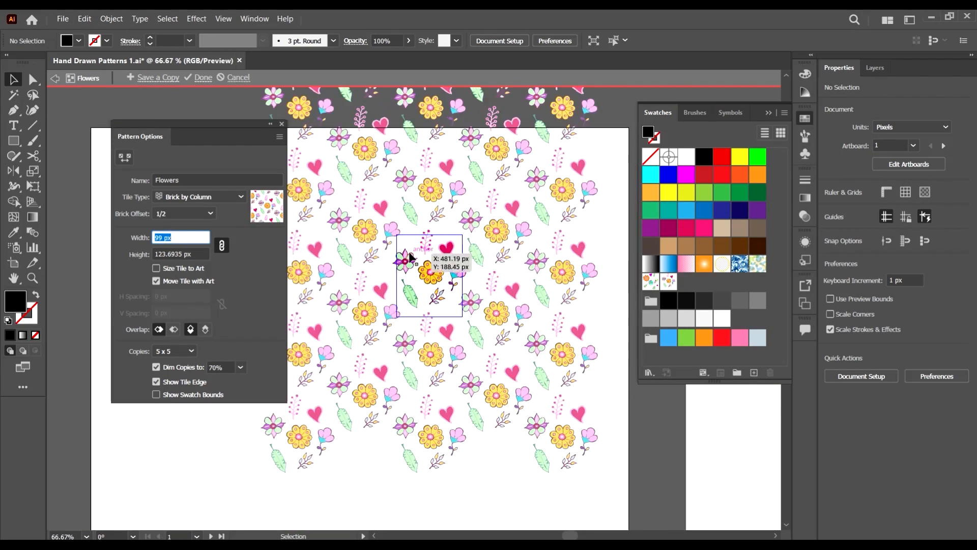
scroll(372, 260, up, 1)
scroll(368, 274, up, 1)
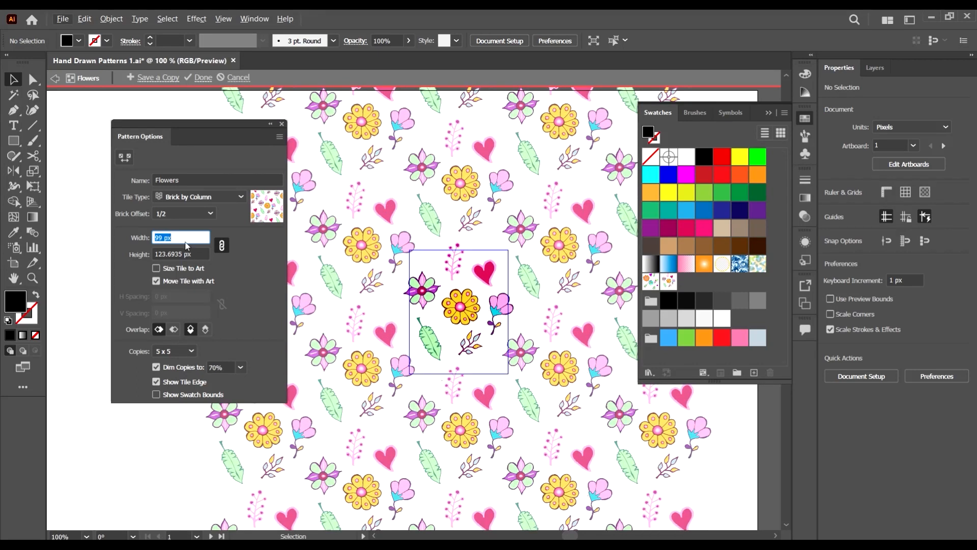
Step: Try a pattern tile width of 119 px and set it to 113 px with the height kept in proportion
scroll(185, 237, up, 18)
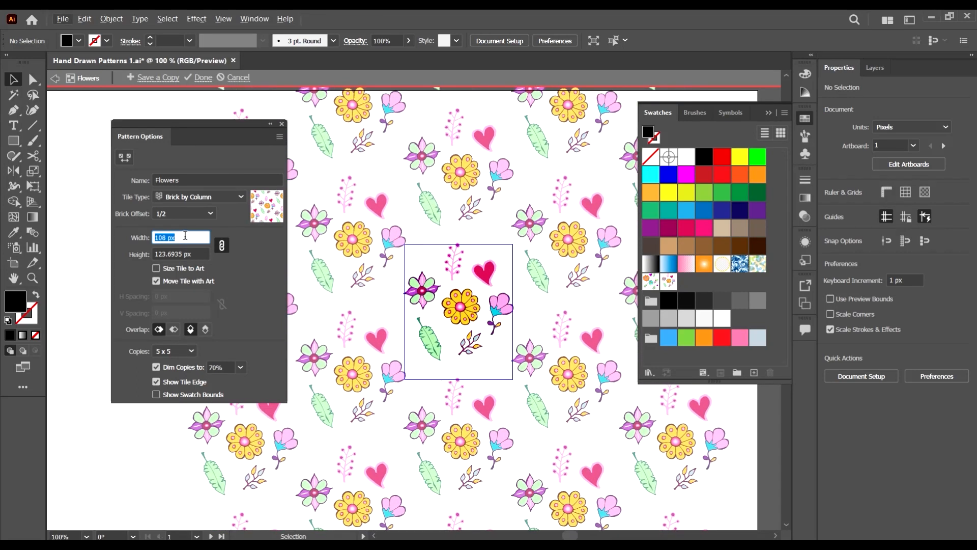
scroll(185, 237, up, 1)
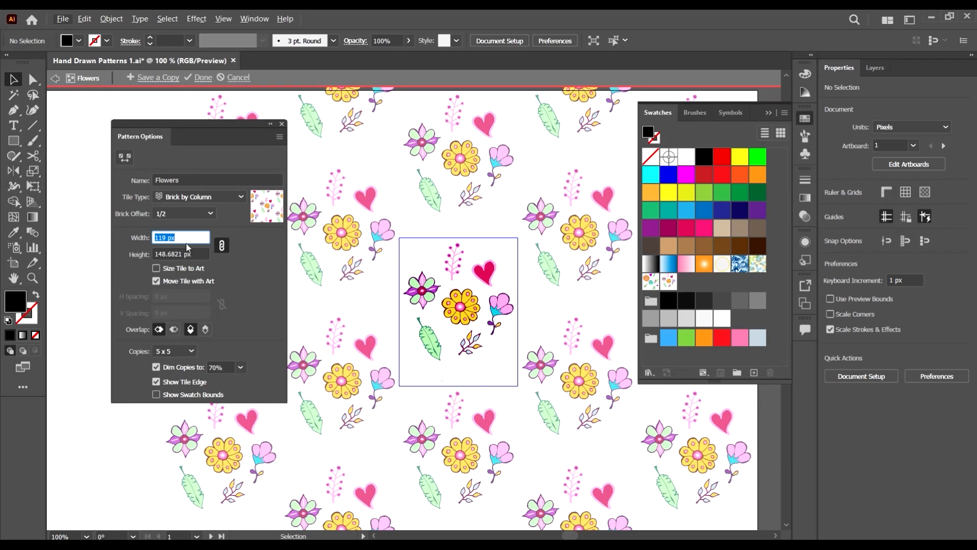
scroll(185, 237, down, 5)
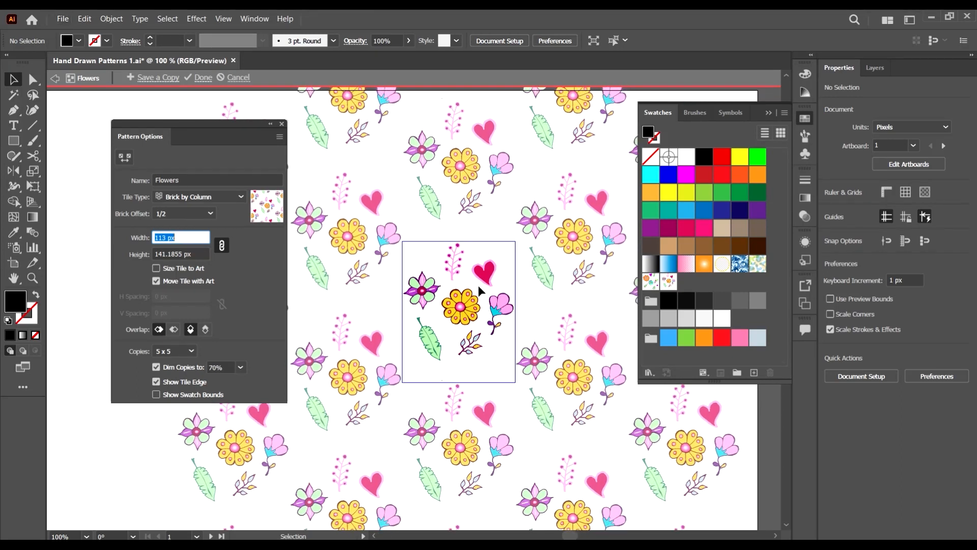
scroll(478, 285, down, 4)
scroll(518, 293, up, 6)
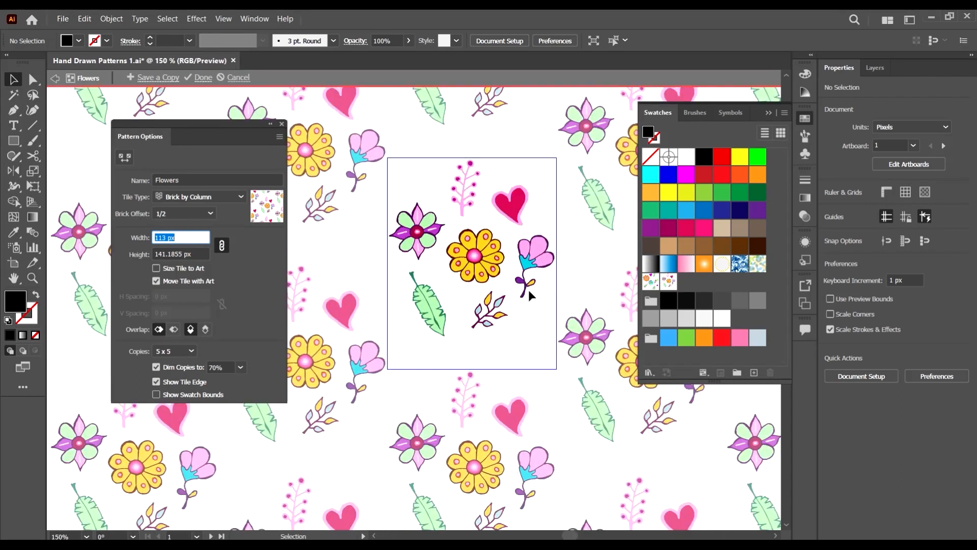
Step: Draw a small circle about 5.69 px in diameter beside the pink branch in the tile and fill it with the branch's light pink
scroll(417, 144, up, 1)
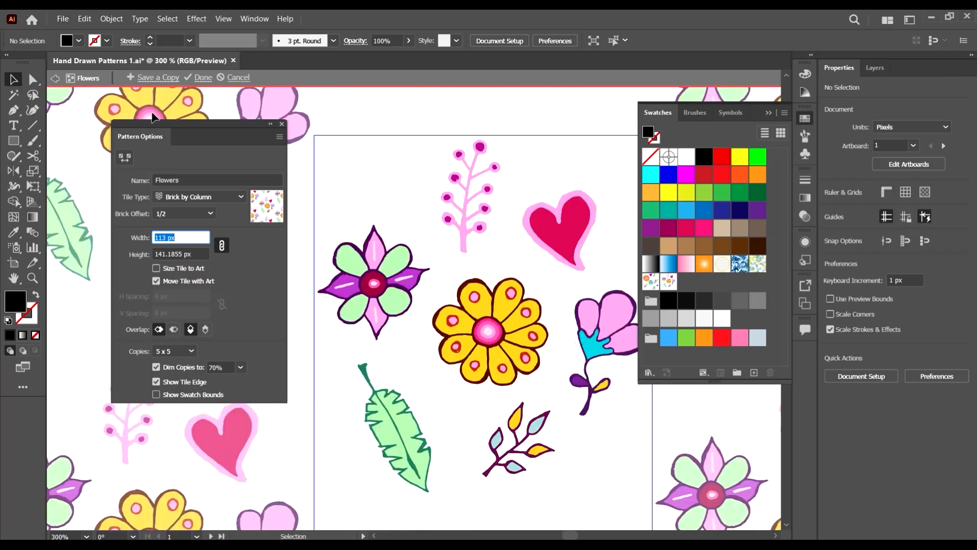
drag(22, 139, 61, 171)
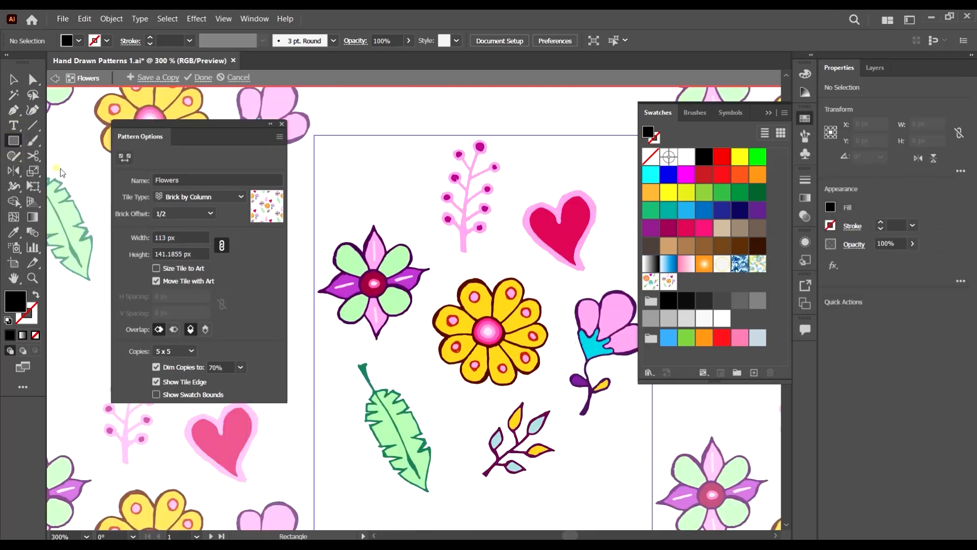
drag(373, 168, 389, 185)
key(i)
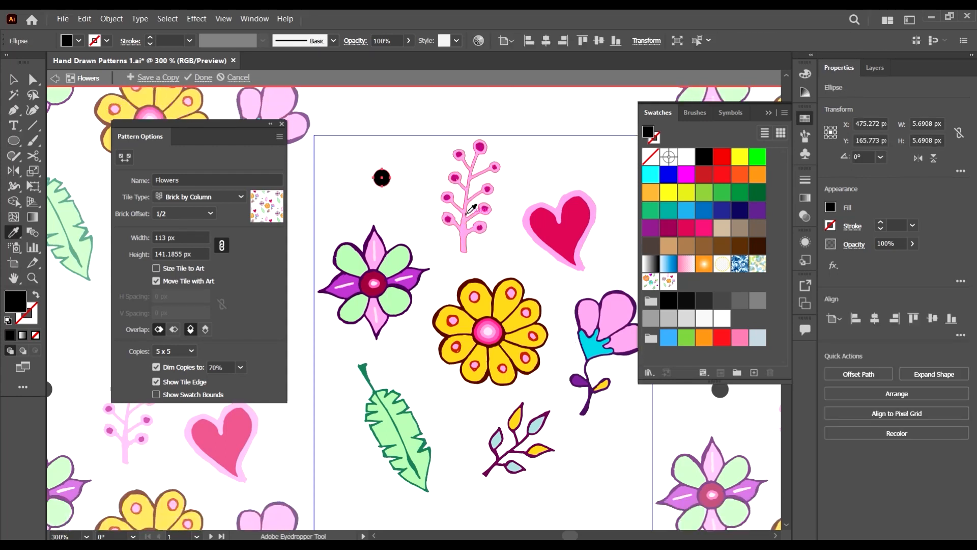
click(469, 233)
key(v)
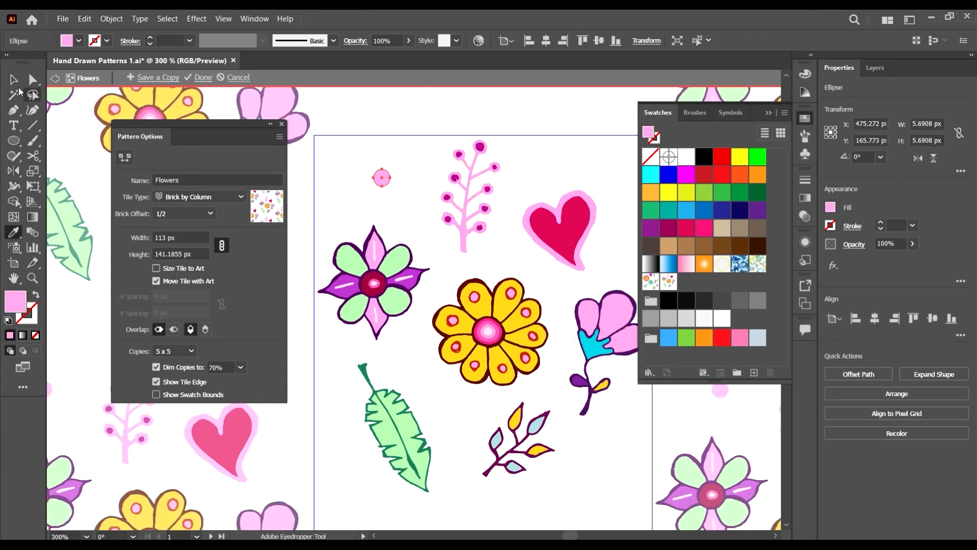
Step: Move the pink circle to about X 484.55, Y 176.05 px between the branch and the purple-green flower, rotate it 45° and deselect it
click(405, 171)
drag(383, 177, 406, 195)
scroll(406, 195, down, 4)
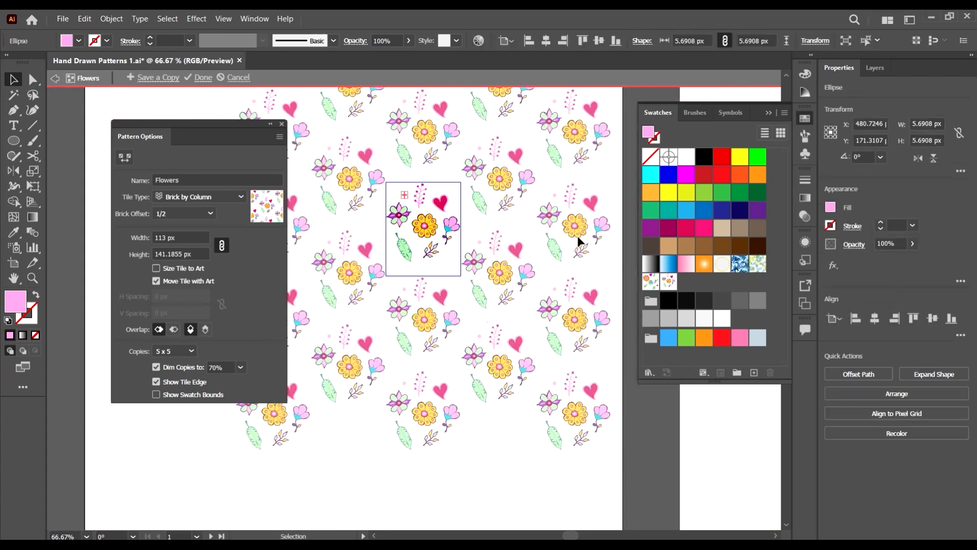
scroll(408, 188, up, 4)
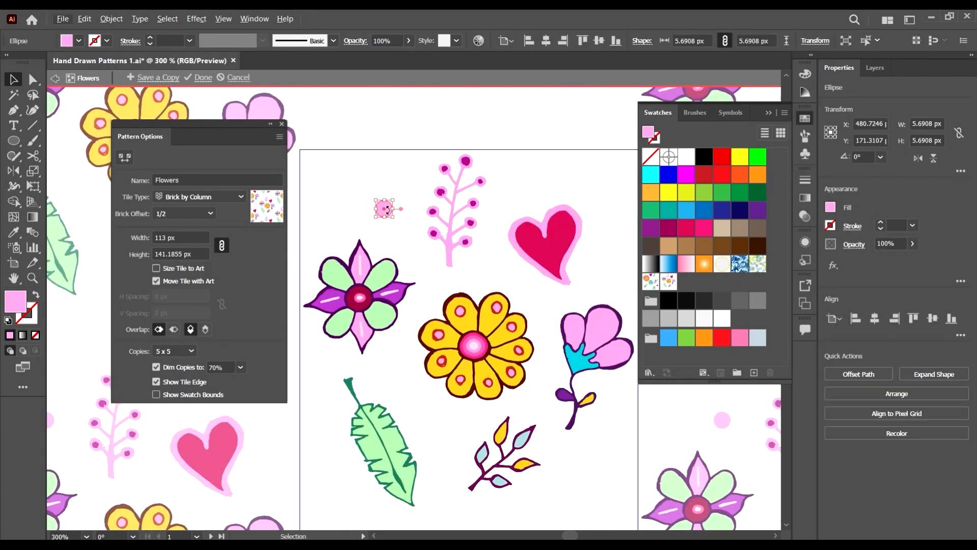
scroll(387, 210, up, 1)
drag(388, 212, 393, 213)
scroll(402, 219, down, 1)
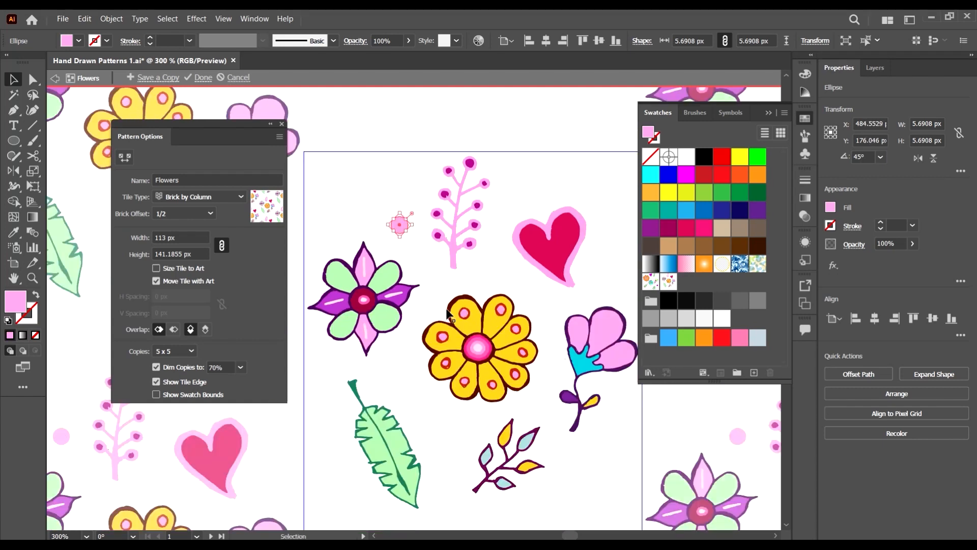
scroll(460, 396, down, 1)
click(452, 389)
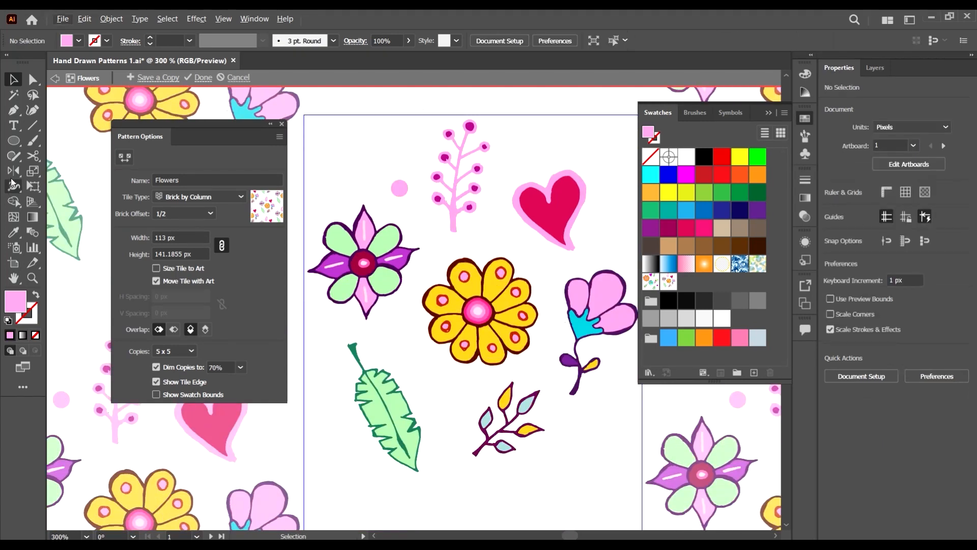
Step: Draw a small S-shaped line with the Pen tool below the yellow flower and give it a light pink stroke without fill
click(14, 110)
scroll(441, 373, up, 2)
click(410, 366)
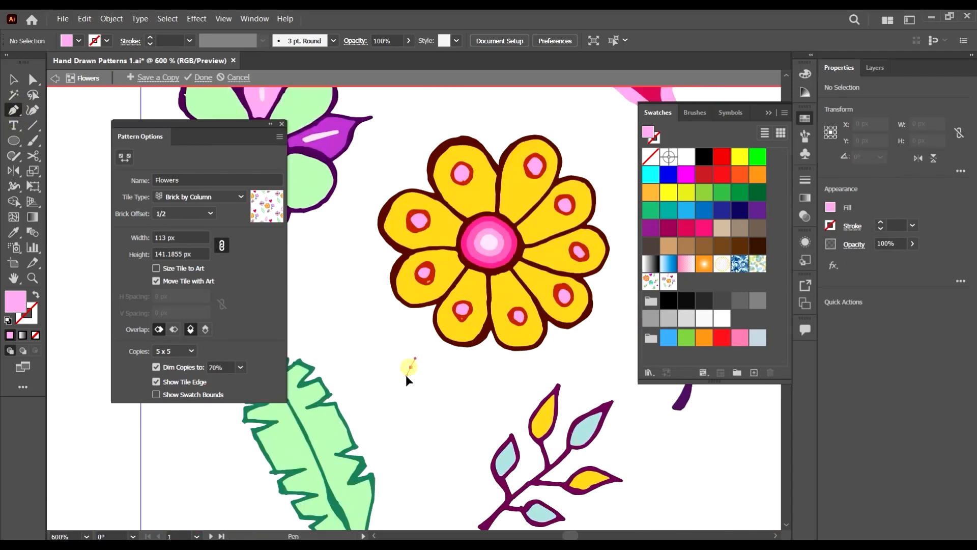
drag(423, 401, 447, 407)
mouse_move(447, 440)
mouse_down()
mouse_move(465, 438)
mouse_move(438, 464)
mouse_up()
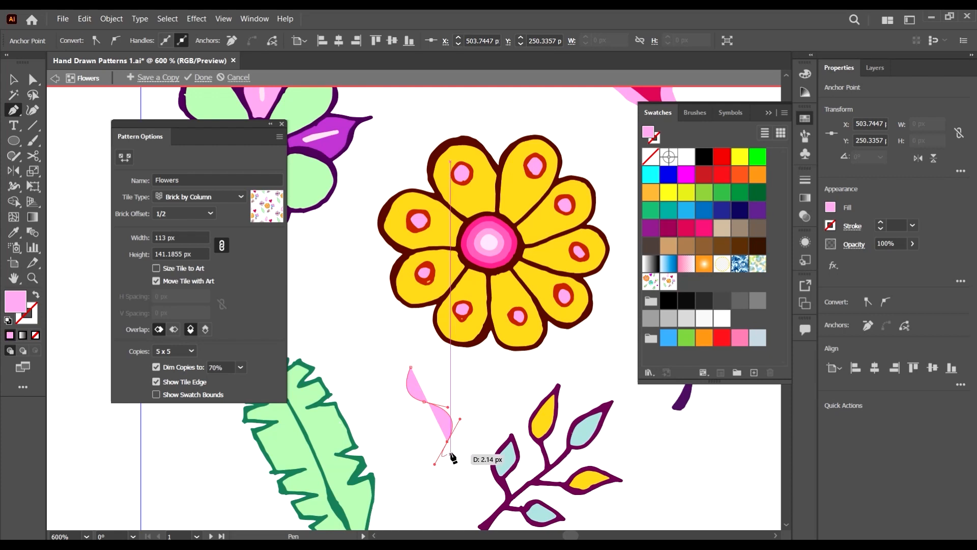
key(shift+x)
key(v)
click(435, 380)
scroll(423, 371, down, 3)
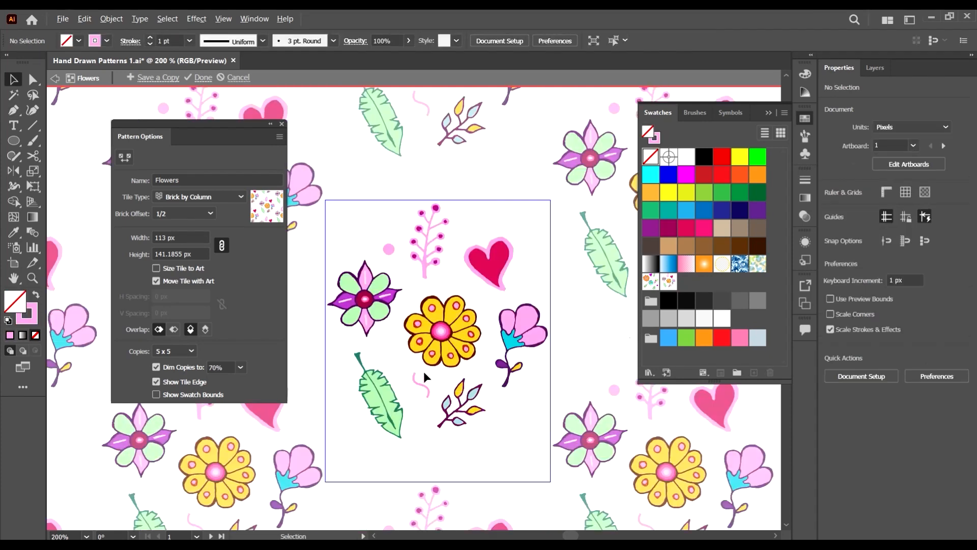
Step: Draw a second small wavy line with the Pen tool between the yellow flower and the tip of the heart
scroll(513, 365, up, 1)
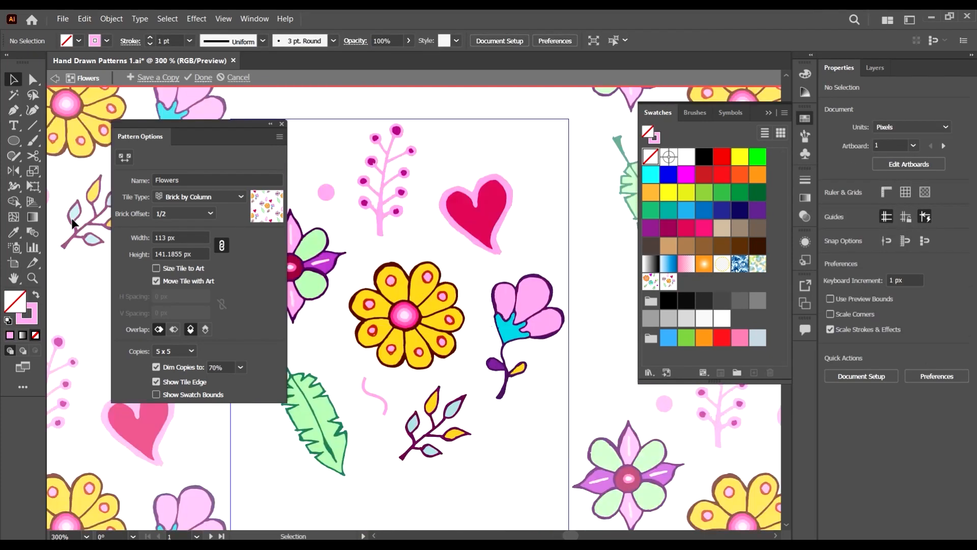
click(13, 110)
scroll(436, 249, up, 1)
click(436, 246)
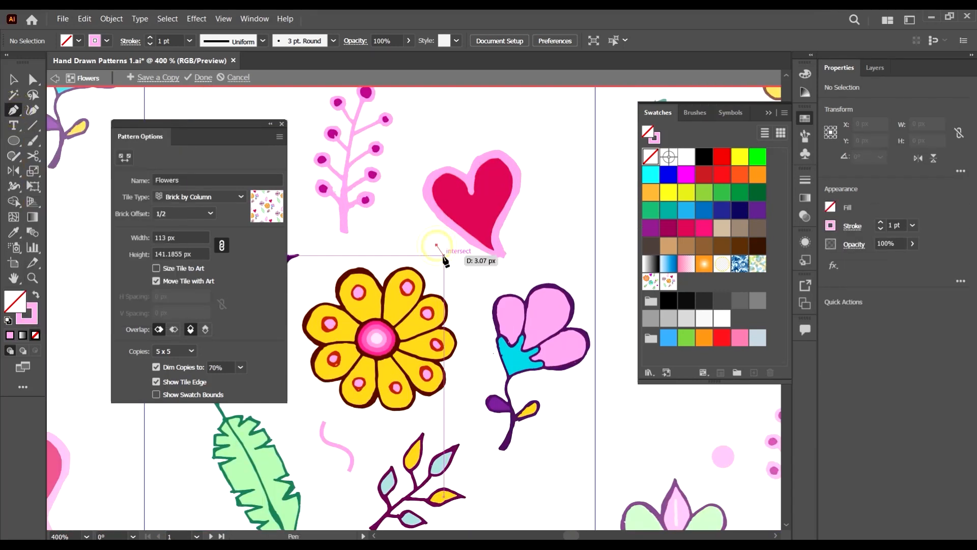
click(444, 258)
click(456, 261)
click(457, 274)
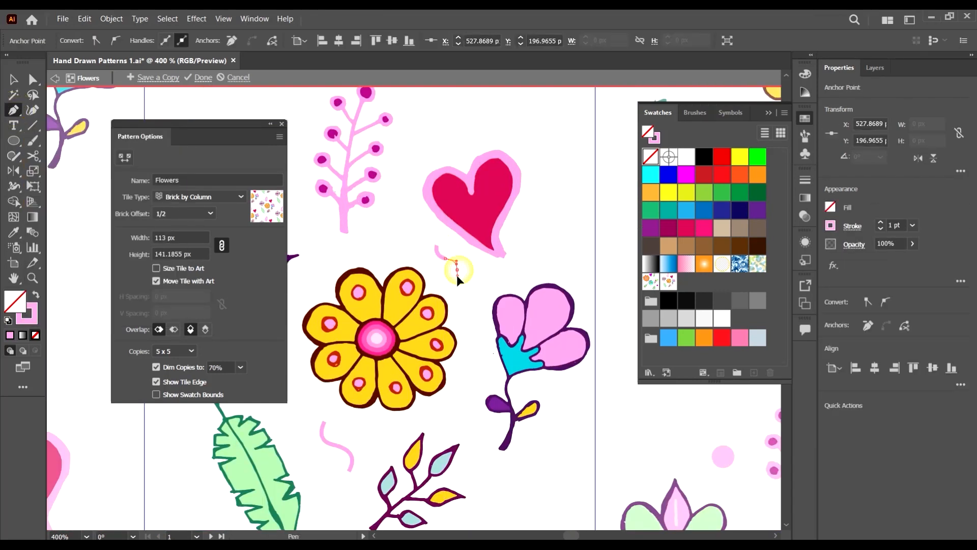
click(472, 279)
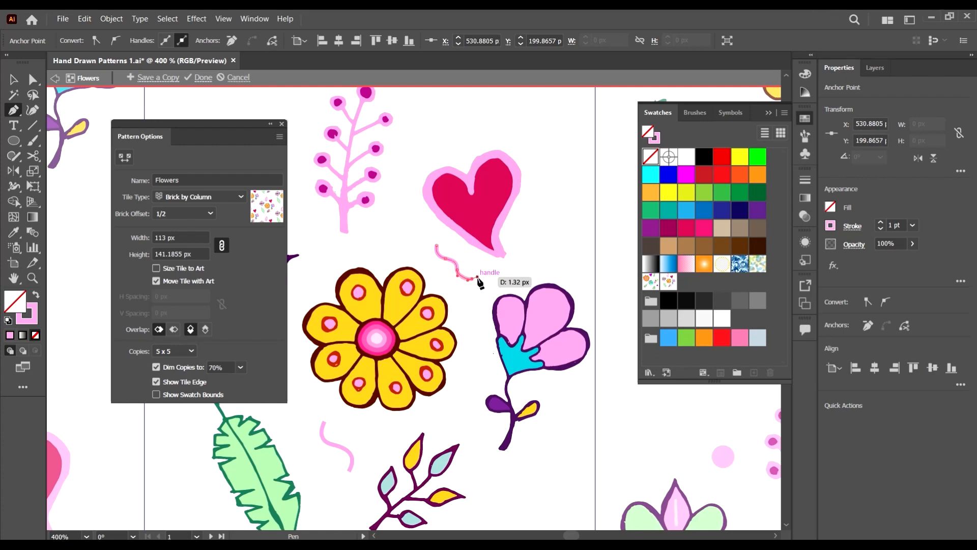
key(v)
scroll(529, 272, down, 2)
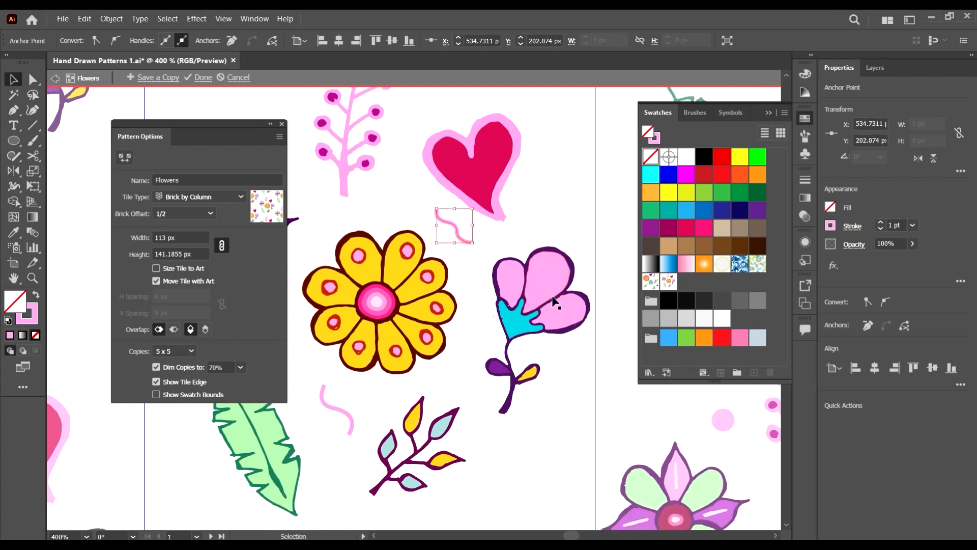
Step: Give the wavy line under the heart the dark purple of the bell flower's outline as stroke, without fill
key(i)
click(588, 305)
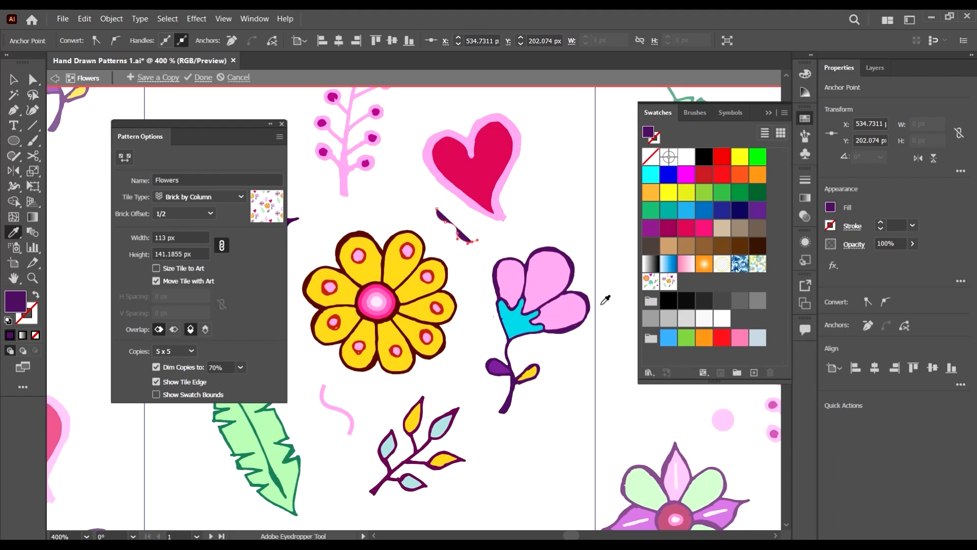
key(shift+x)
key(v)
click(572, 187)
scroll(567, 214, down, 2)
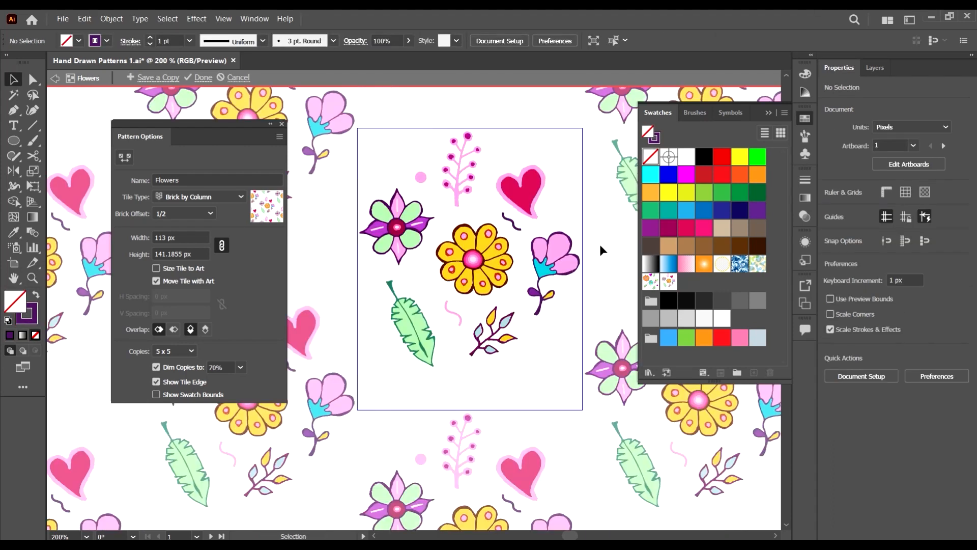
Step: Set the stroke weight of the purple and the pink wavy lines to 0.25 pt
click(513, 229)
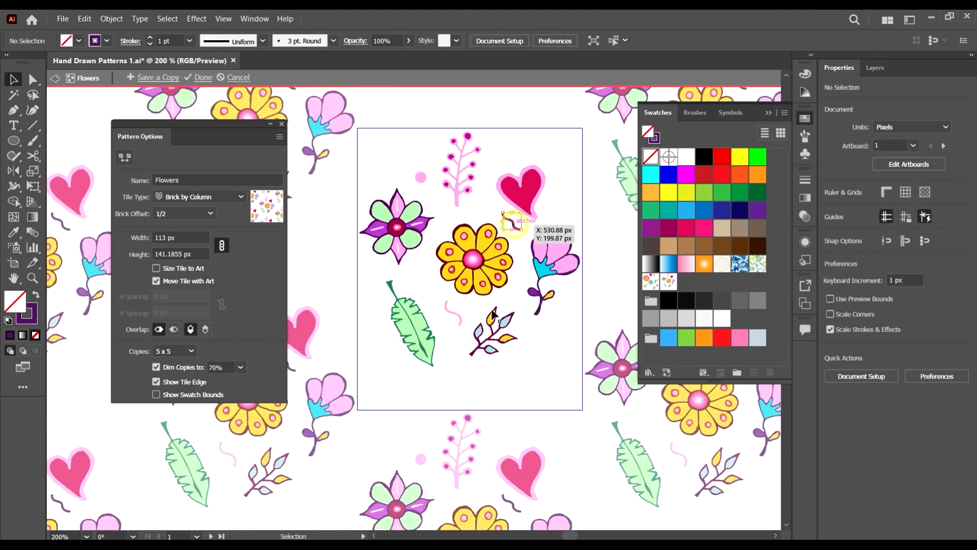
shift+click(460, 315)
click(189, 40)
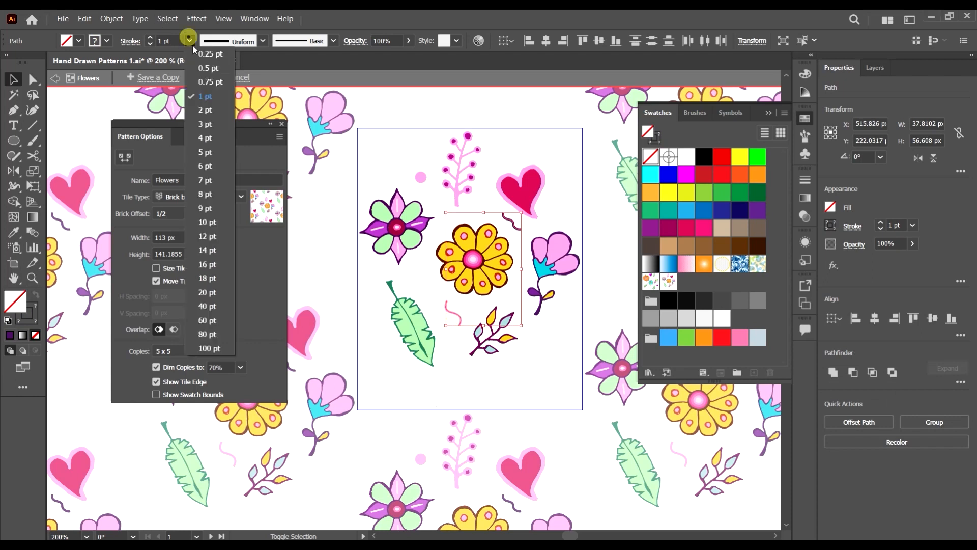
click(222, 60)
click(526, 361)
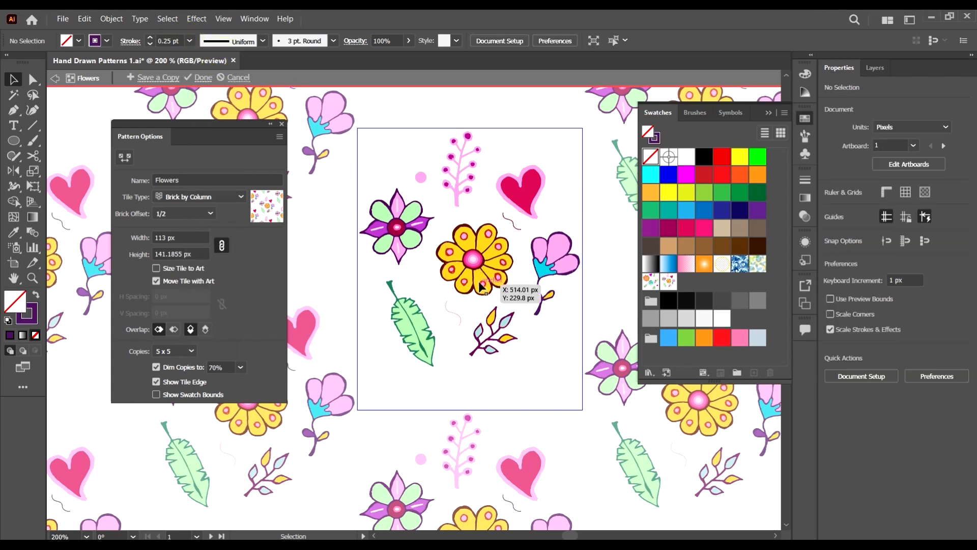
Step: Set the stroke weight of the pink wavy line and of the purple wavy line to 0.5 pt each
scroll(462, 318, up, 1)
click(189, 40)
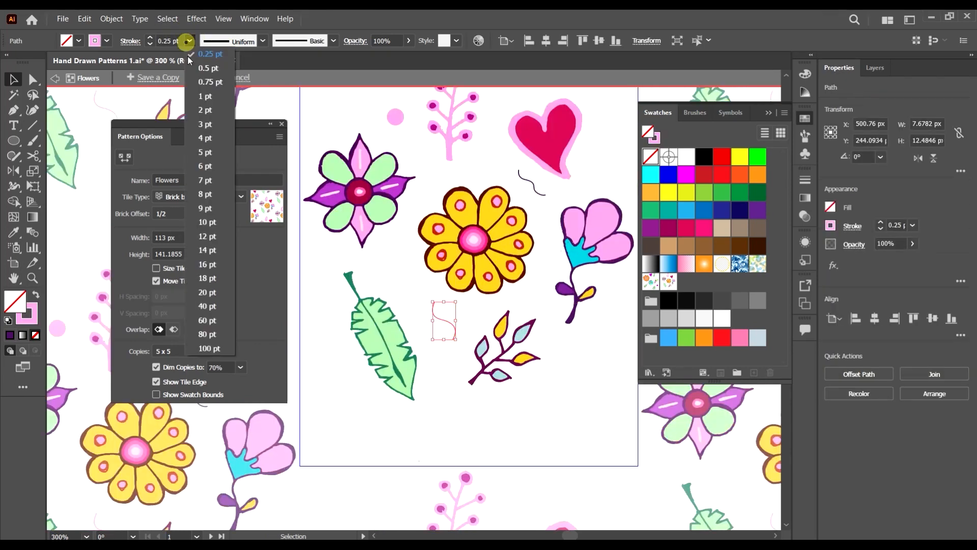
click(209, 71)
click(542, 196)
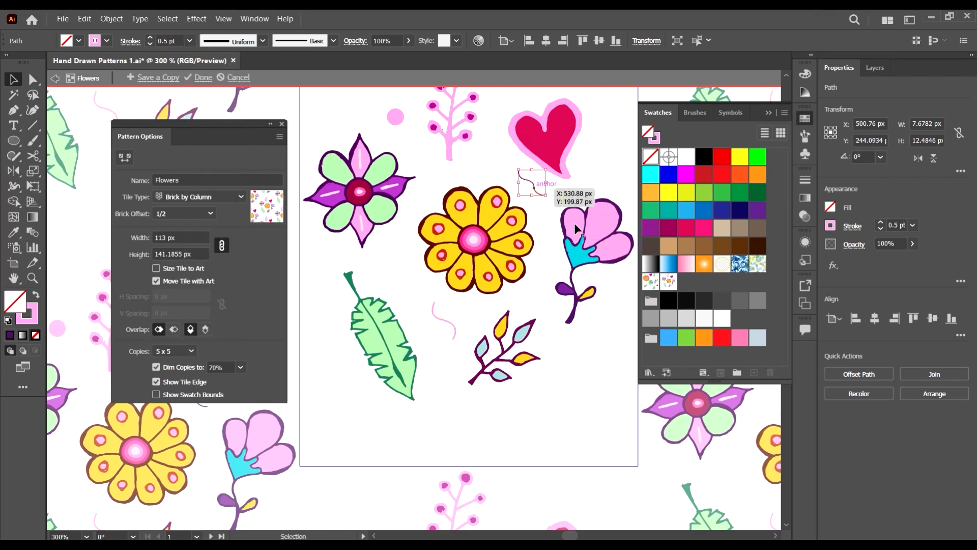
click(189, 40)
click(208, 62)
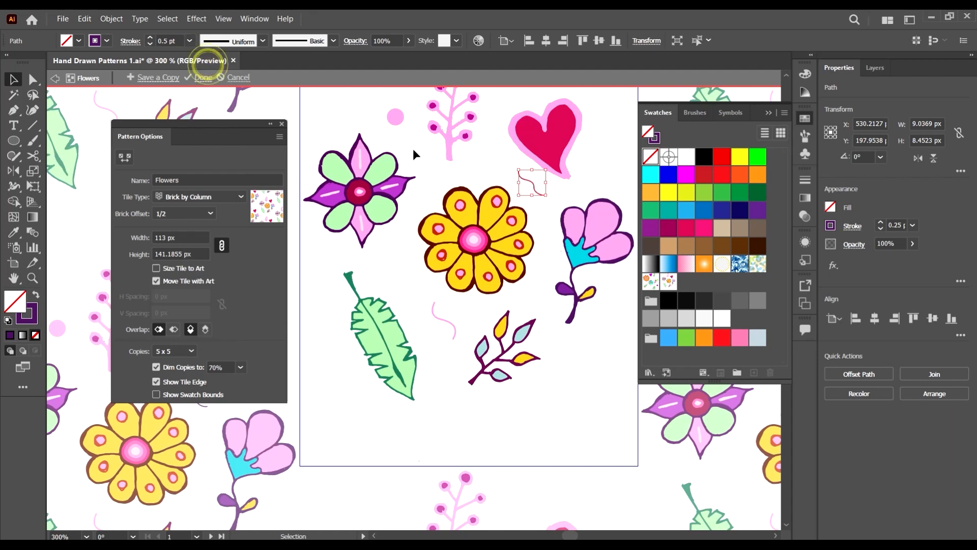
click(396, 117)
drag(407, 118, 423, 148)
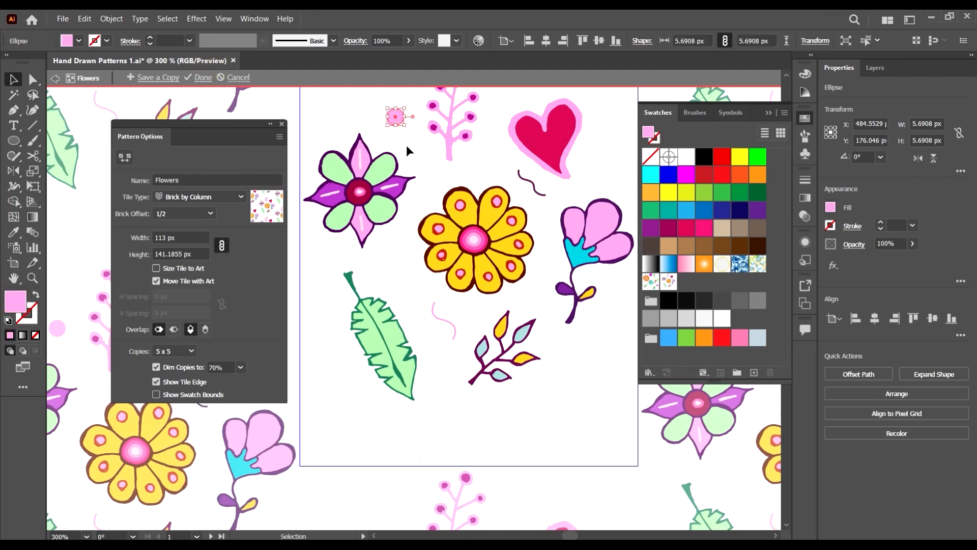
click(403, 127)
click(395, 119)
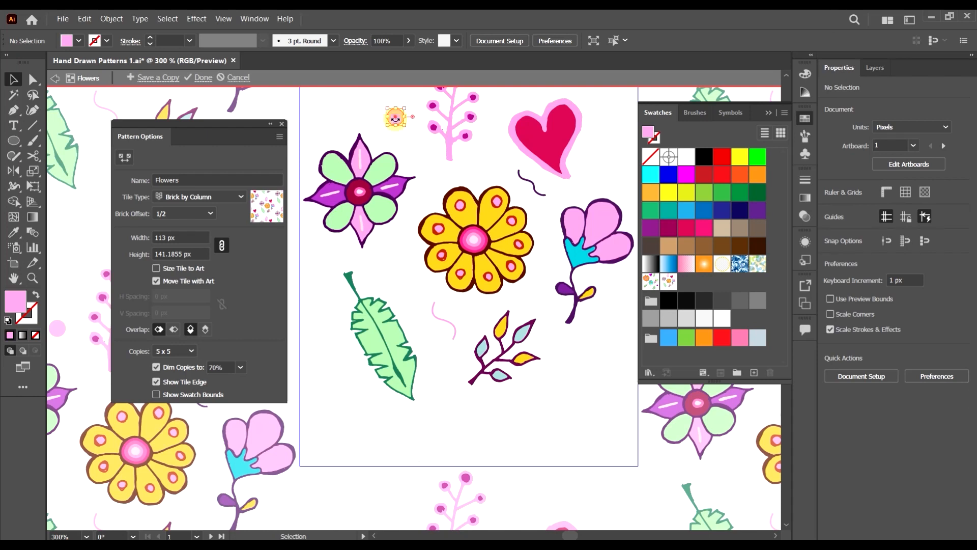
scroll(395, 119, up, 3)
drag(395, 123, 479, 325)
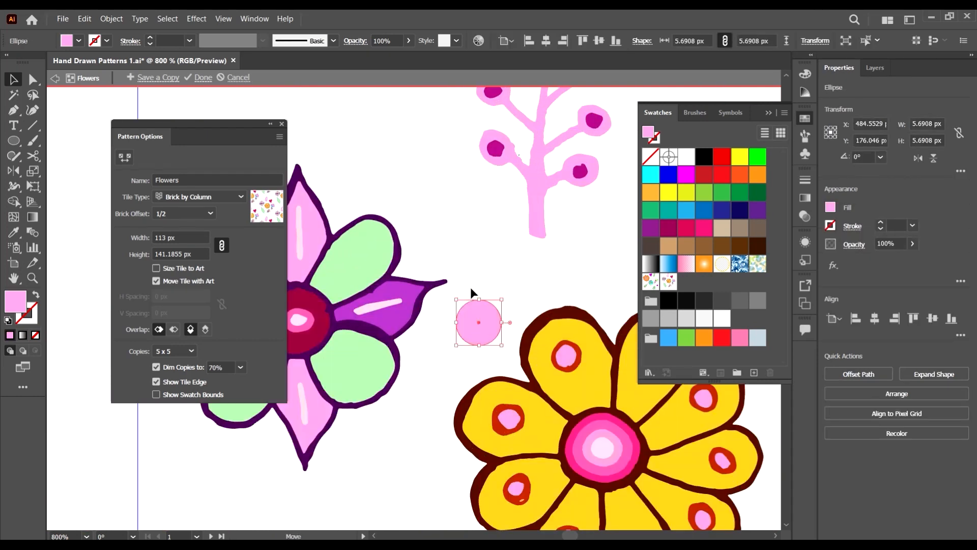
scroll(470, 287, down, 5)
scroll(479, 257, up, 2)
drag(467, 227, 436, 159)
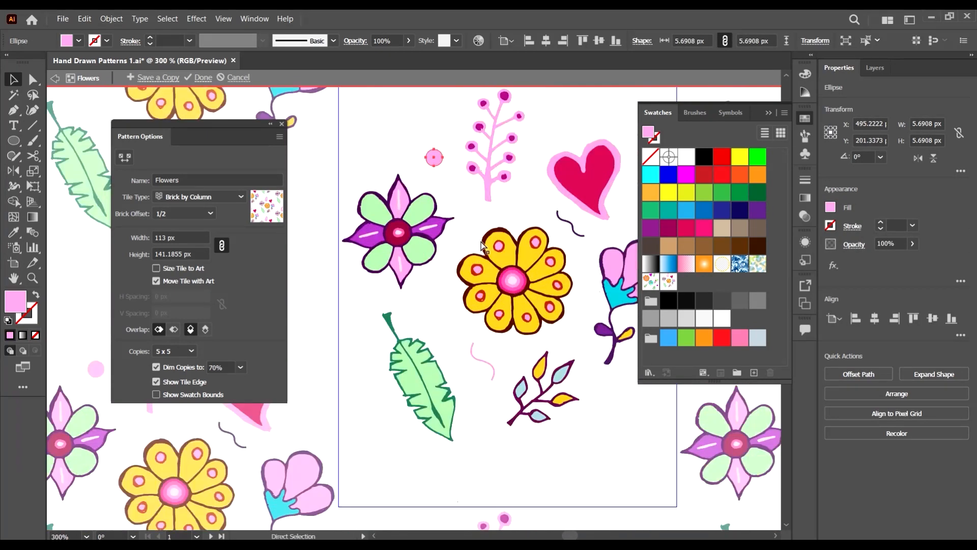
click(448, 178)
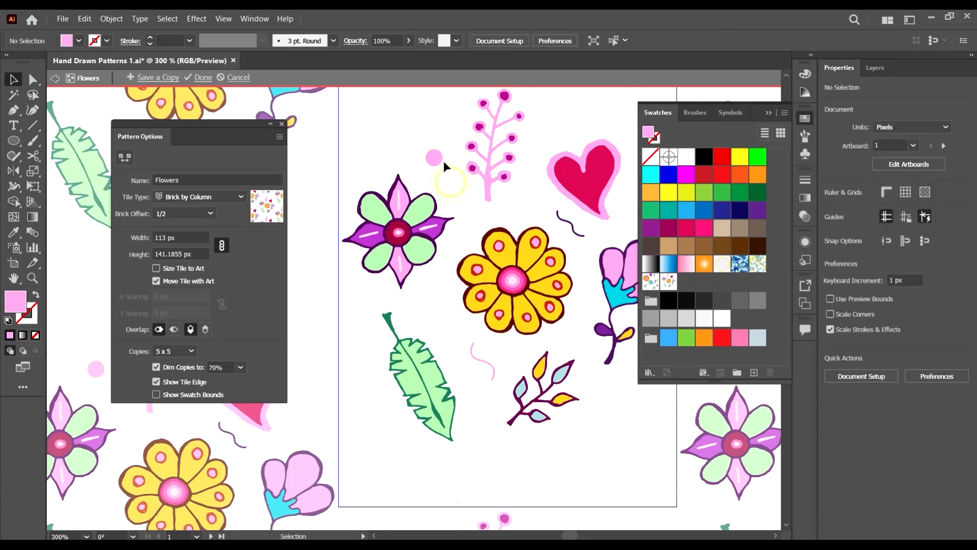
key(ctrl+z)
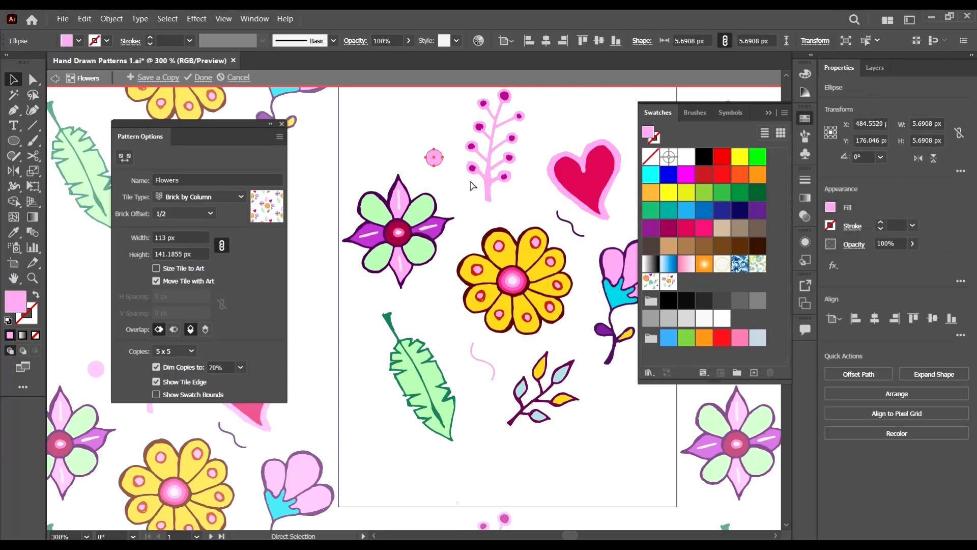
Step: Duplicate the pink dot into the gap between the purple flower and the leaf, and fill the copy with the flower's bright purple
drag(438, 157, 431, 297)
scroll(454, 262, down, 1)
key(i)
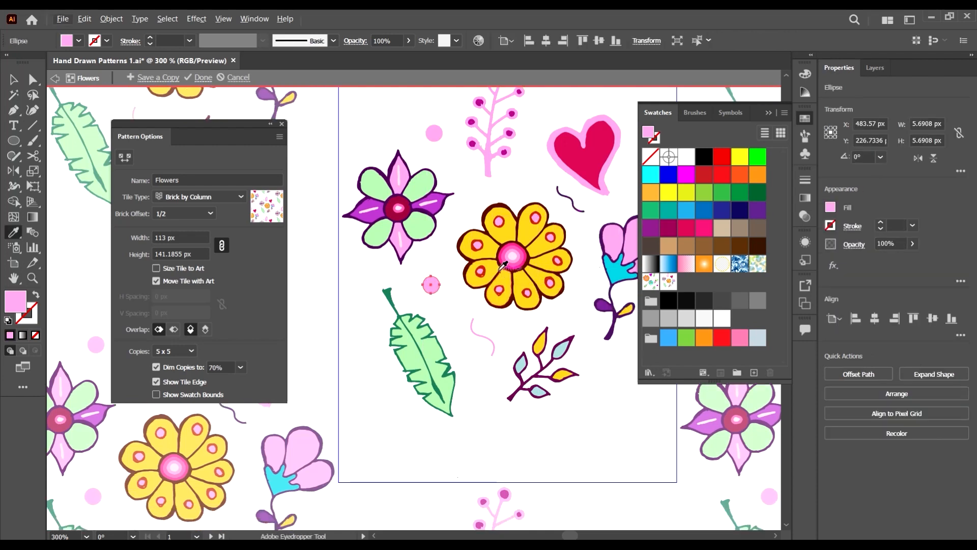
click(496, 268)
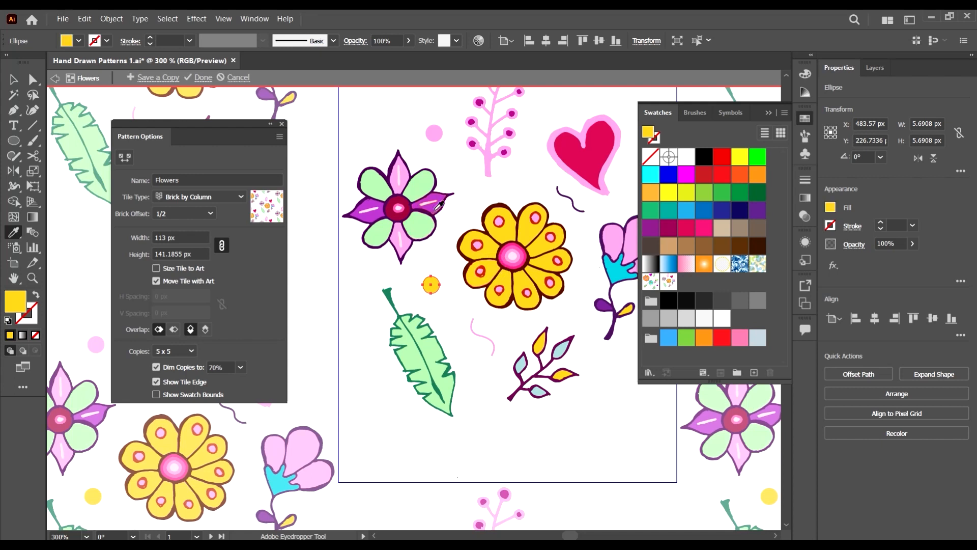
click(436, 208)
key(v)
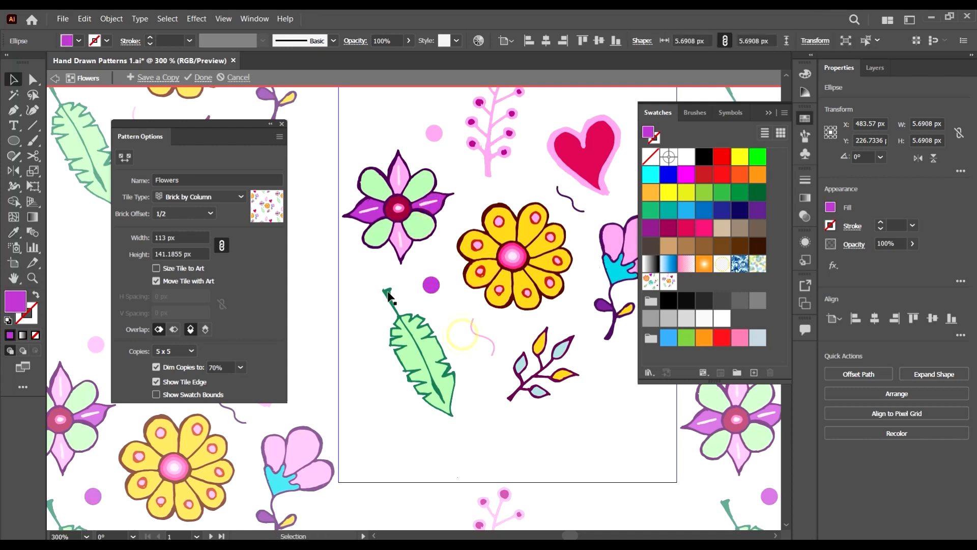
Step: Examine the repeating pattern at several zoom levels for empty spots around the tile
scroll(389, 290, down, 1)
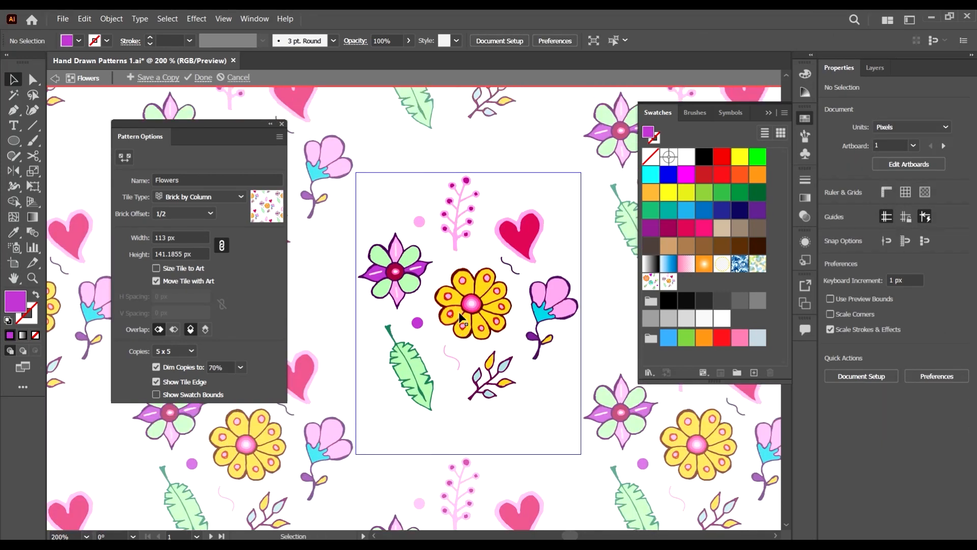
scroll(460, 305, down, 4)
scroll(493, 159, up, 2)
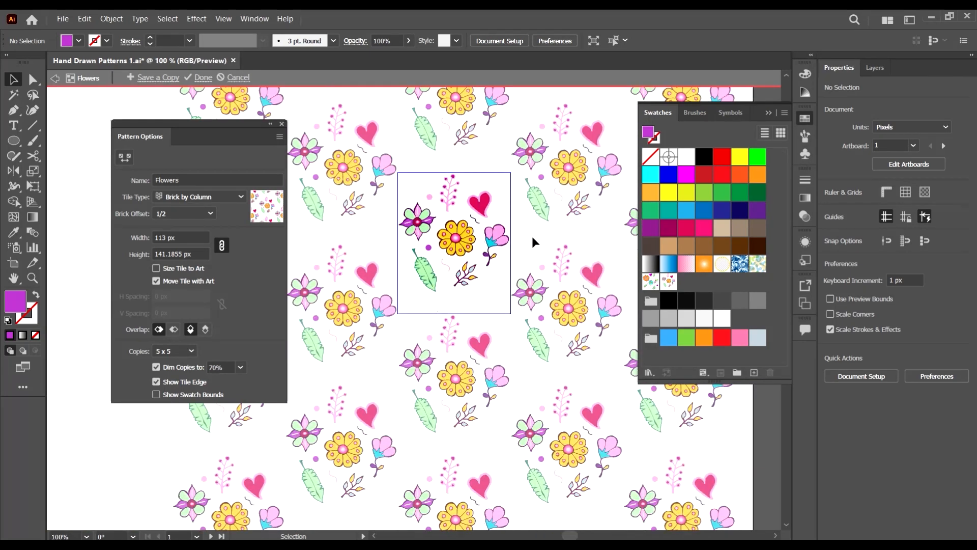
scroll(496, 197, up, 2)
scroll(529, 307, down, 3)
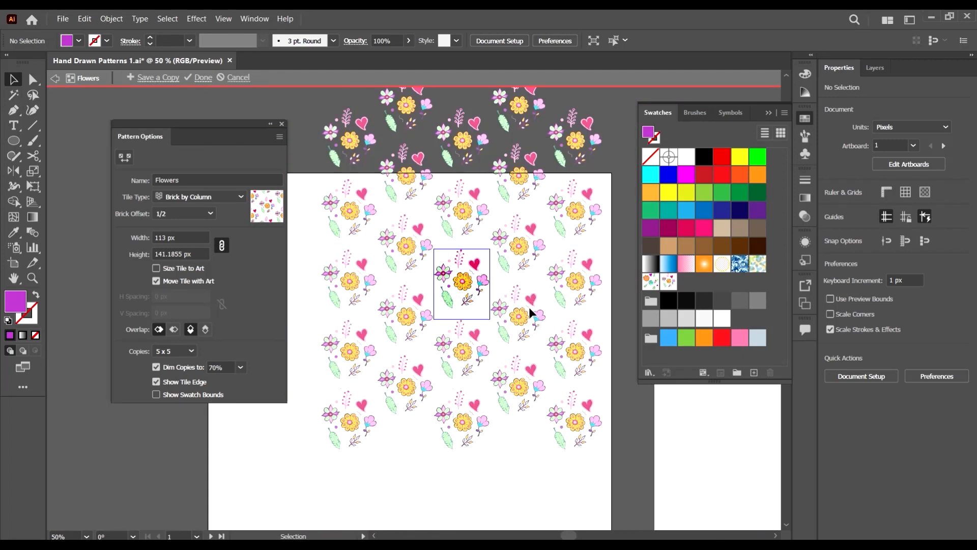
scroll(499, 293, up, 3)
scroll(498, 290, down, 2)
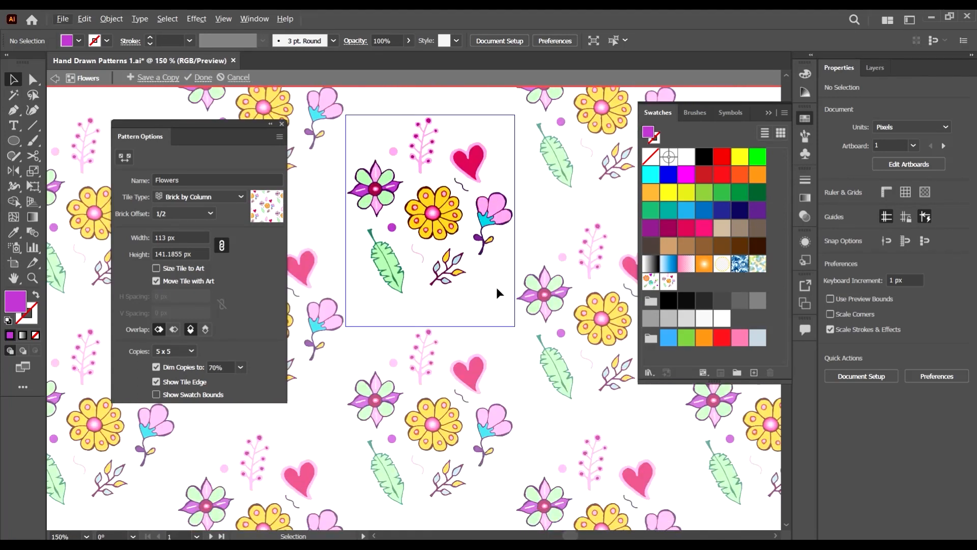
scroll(414, 292, up, 2)
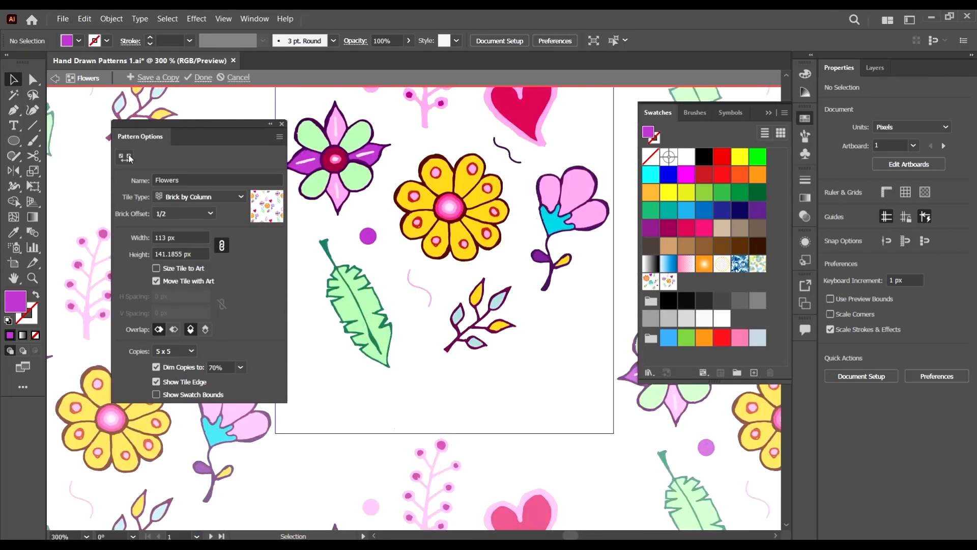
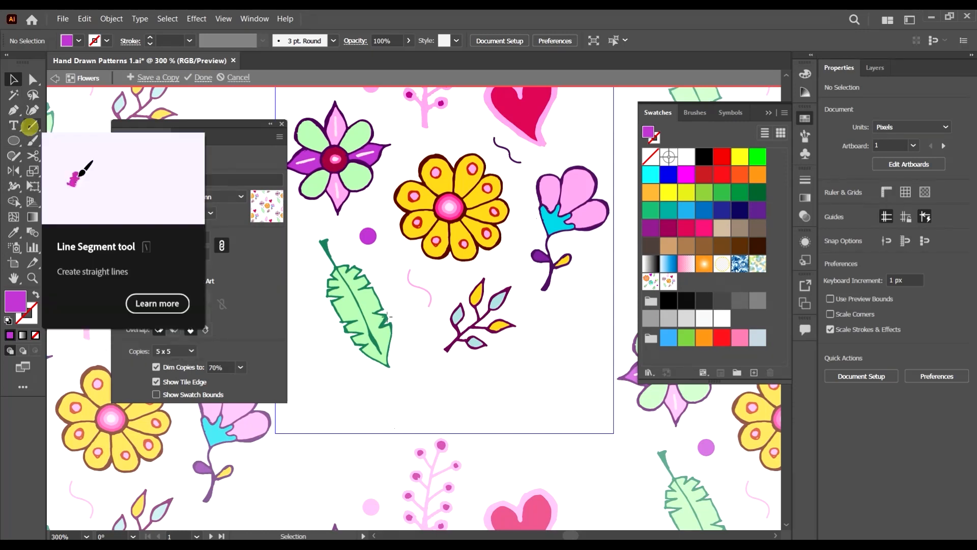
click(32, 125)
click(491, 386)
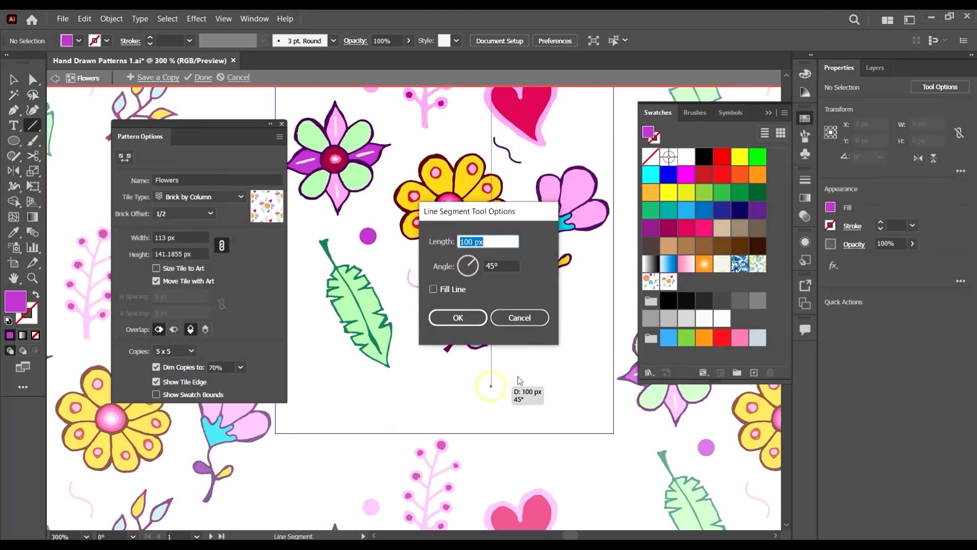
click(519, 317)
key(b)
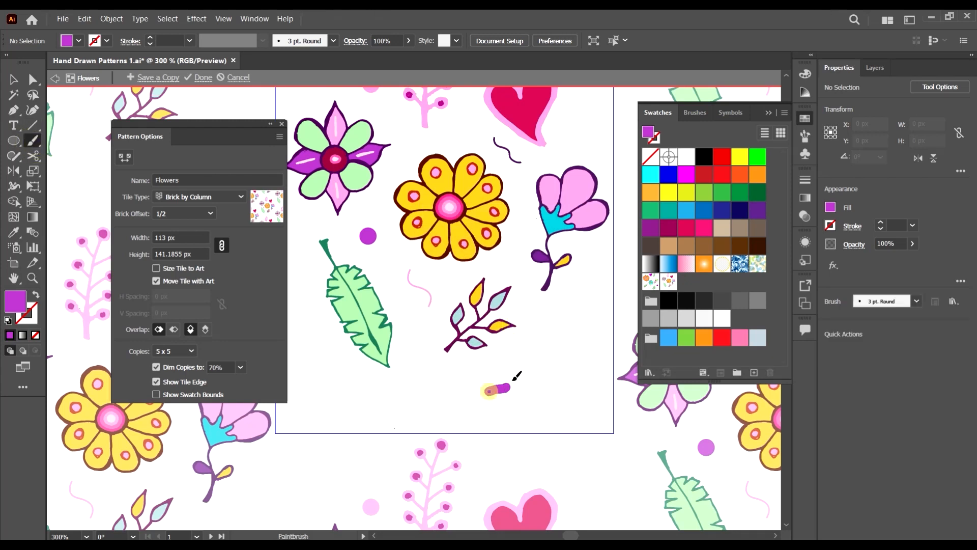
key(shift+x)
key(ctrl+minus)
key(ctrl+minus)
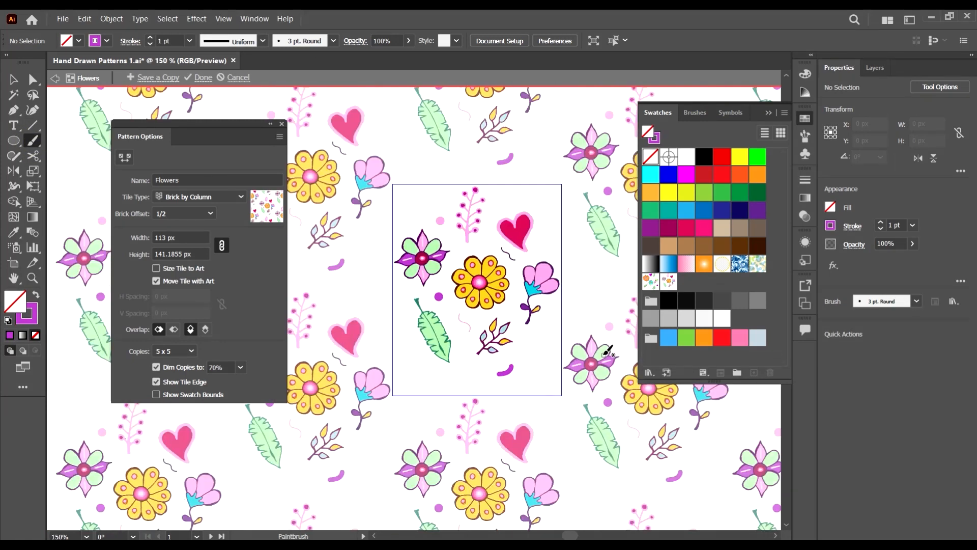
key(shift+x)
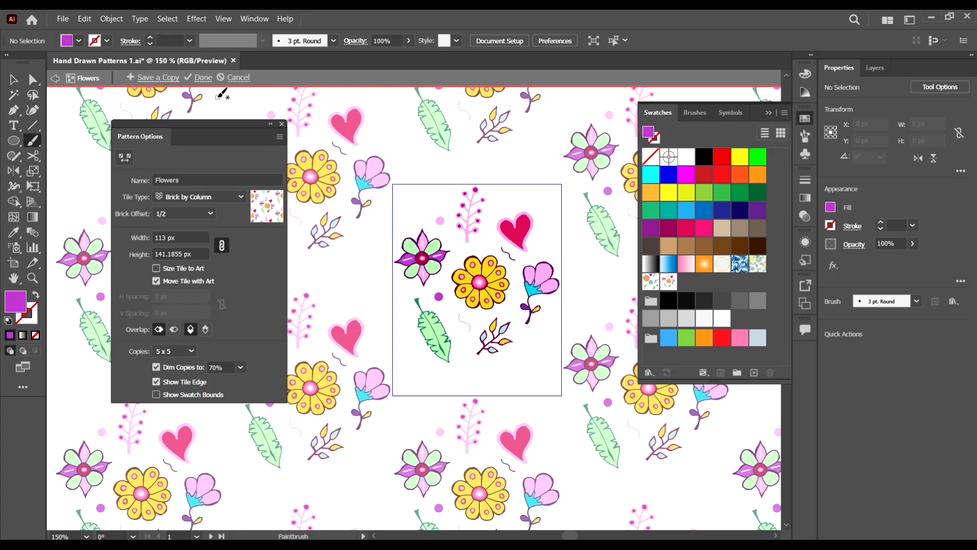
Step: Paint a short slanted purple stroke about 7 by 9 px with the Paintbrush below the leafy branch
click(189, 41)
click(204, 54)
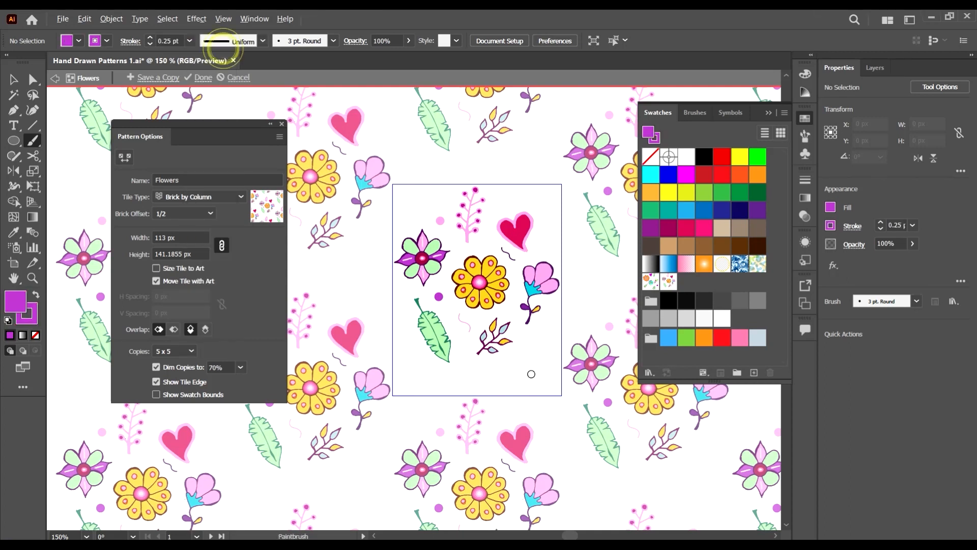
scroll(544, 398, up, 1)
drag(502, 377, 518, 356)
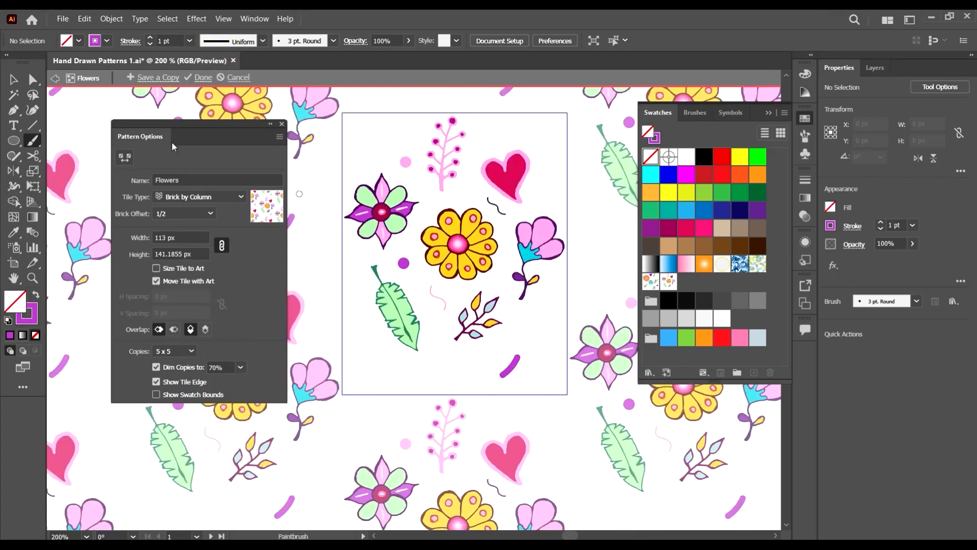
Step: Paint a wavy purple line about 15 by 6 px with the Paintbrush above the purple flower
scroll(344, 213, up, 1)
drag(366, 144, 389, 142)
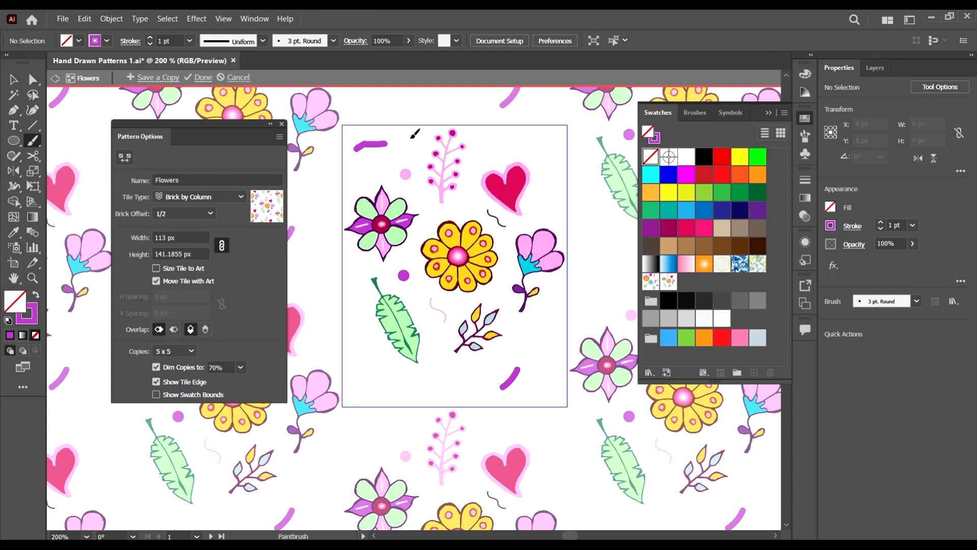
key(ctrl+z)
drag(390, 138, 388, 145)
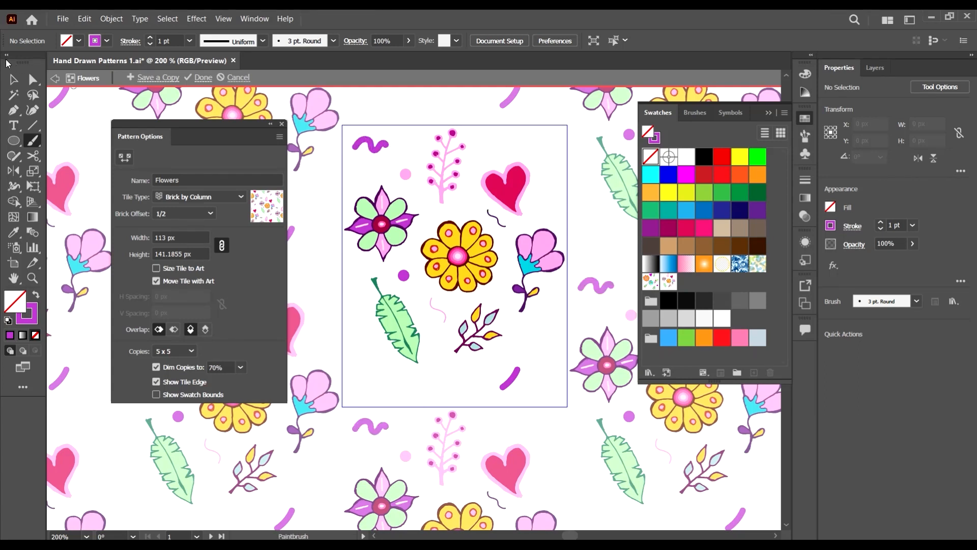
Step: Set the stroke weight of the painted wavy line and the short slanted stroke to 0.75 pt
click(14, 80)
click(386, 146)
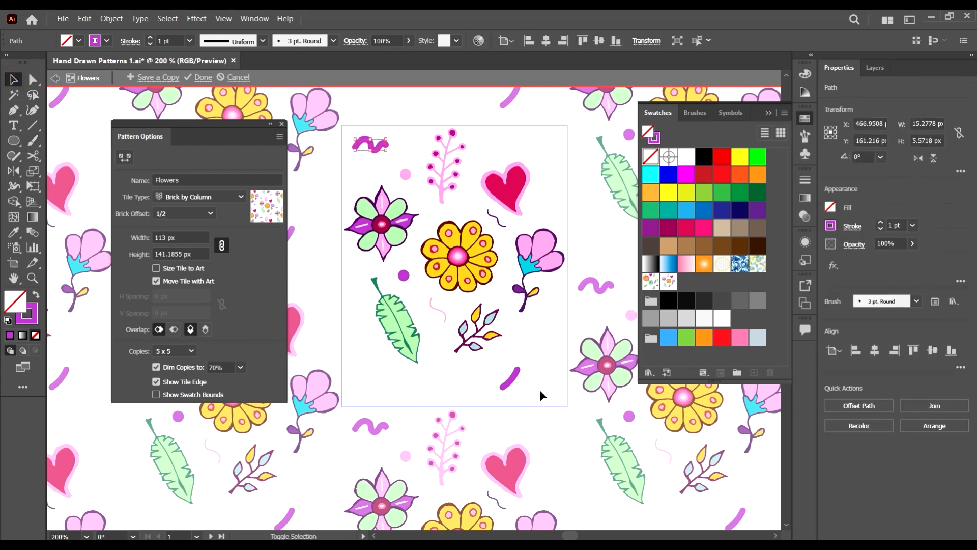
shift+click(510, 378)
click(189, 41)
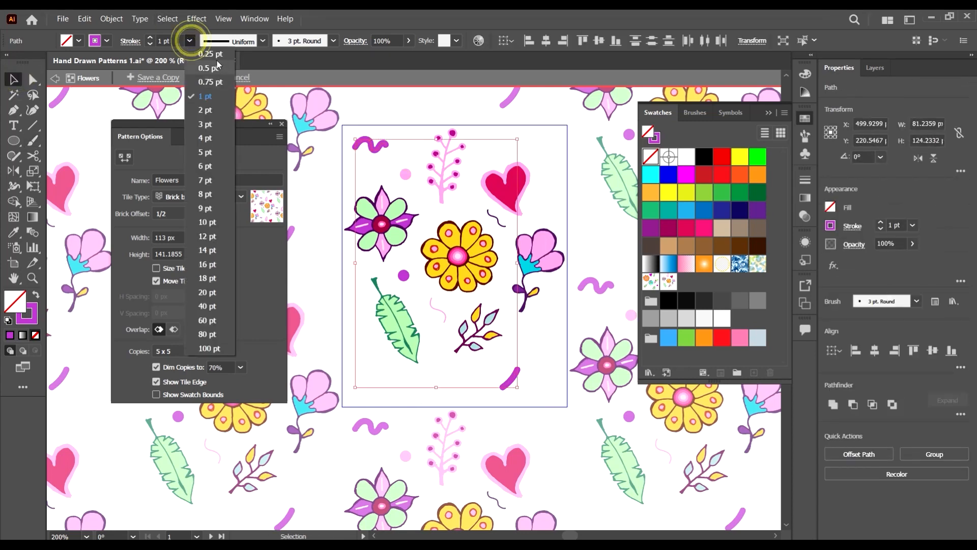
click(196, 55)
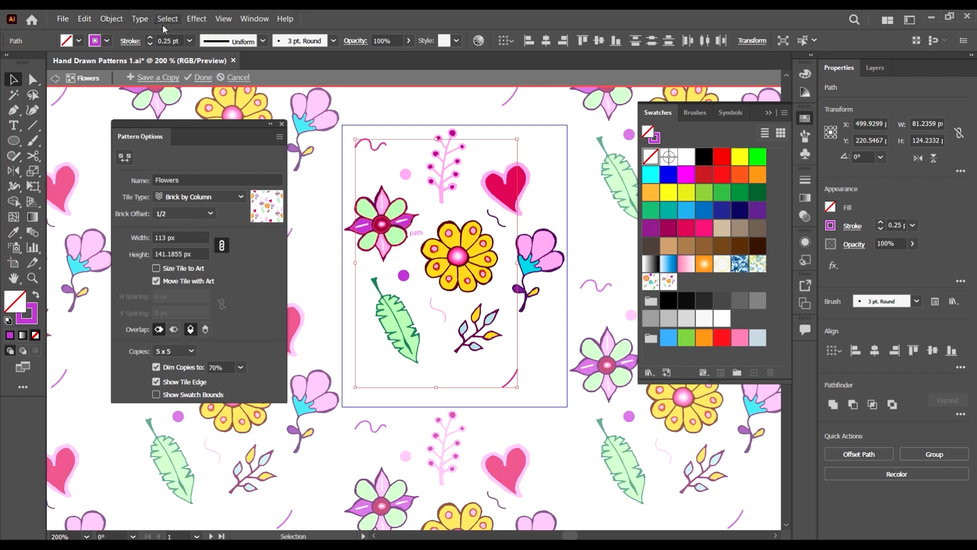
click(189, 40)
click(213, 83)
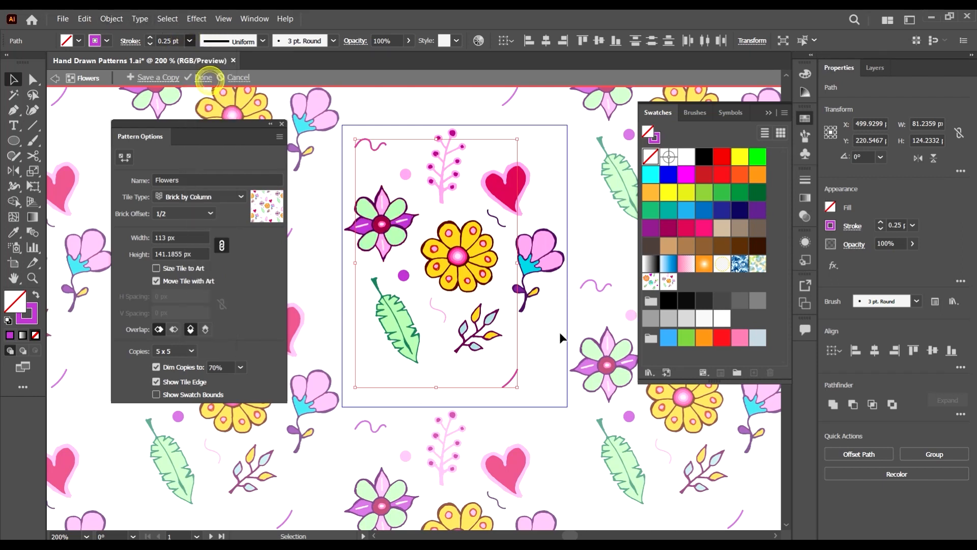
click(534, 381)
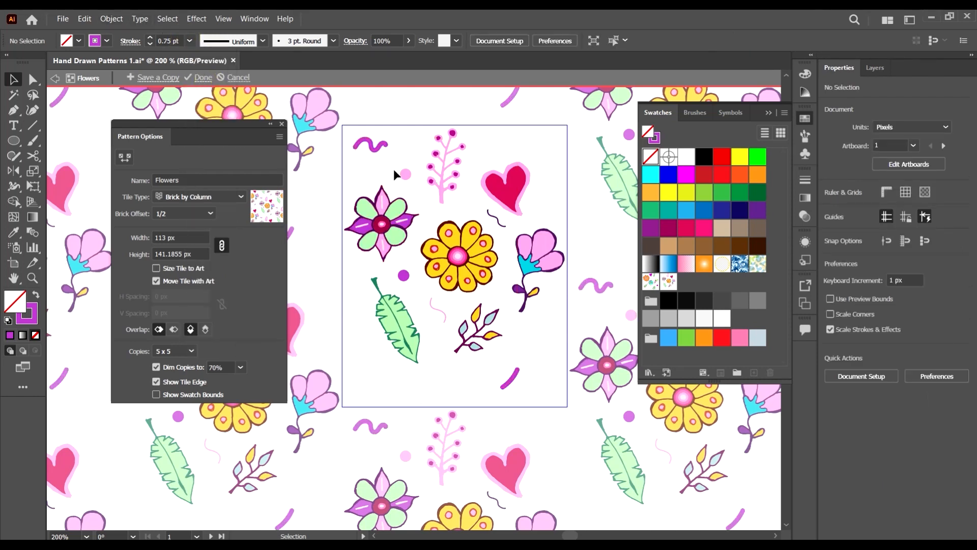
Step: Move the wavy line closer to the pink dot above the purple flower and rotate it about 62° so it stands nearly upright
drag(375, 154, 380, 161)
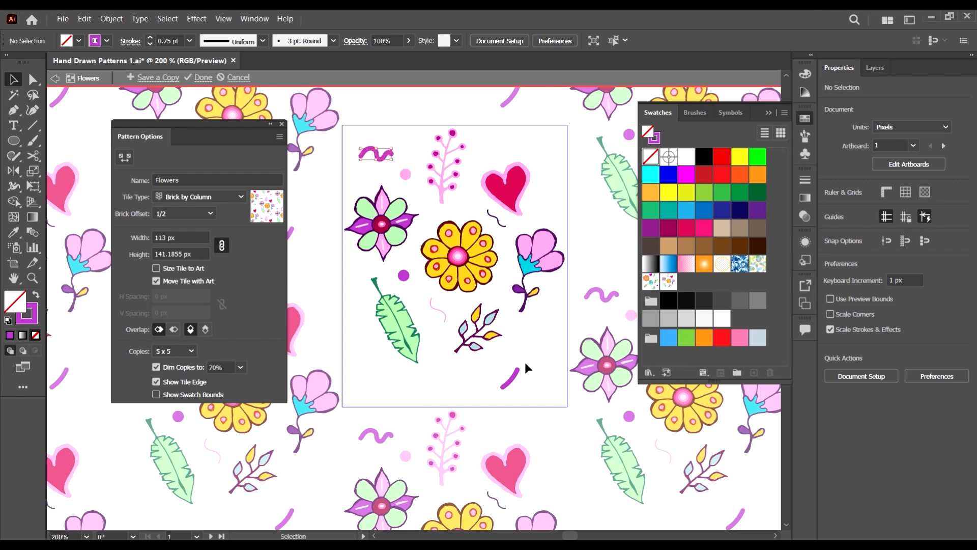
click(533, 374)
scroll(530, 377, up, 2)
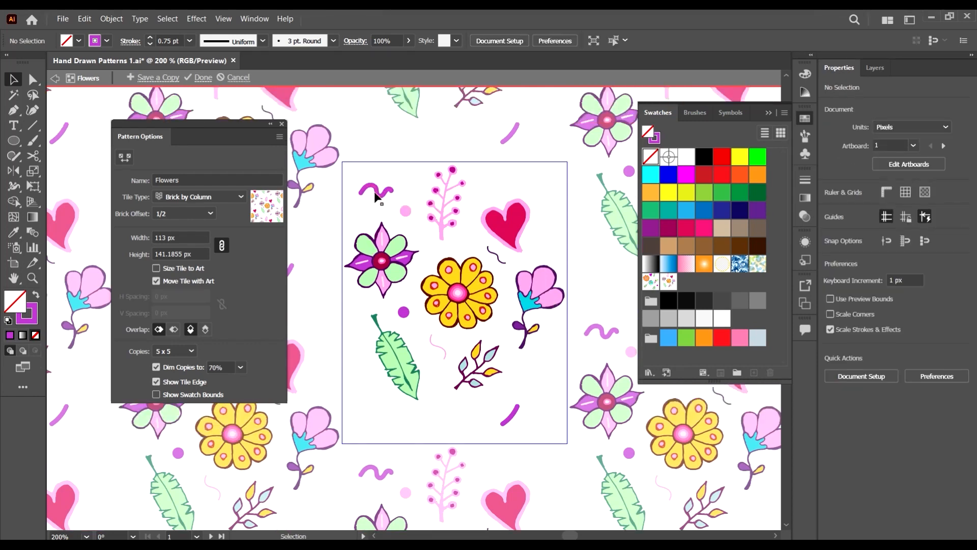
click(390, 194)
mouse_move(392, 185)
mouse_down()
mouse_move(393, 174)
mouse_move(388, 202)
mouse_up()
click(552, 391)
drag(379, 210, 396, 207)
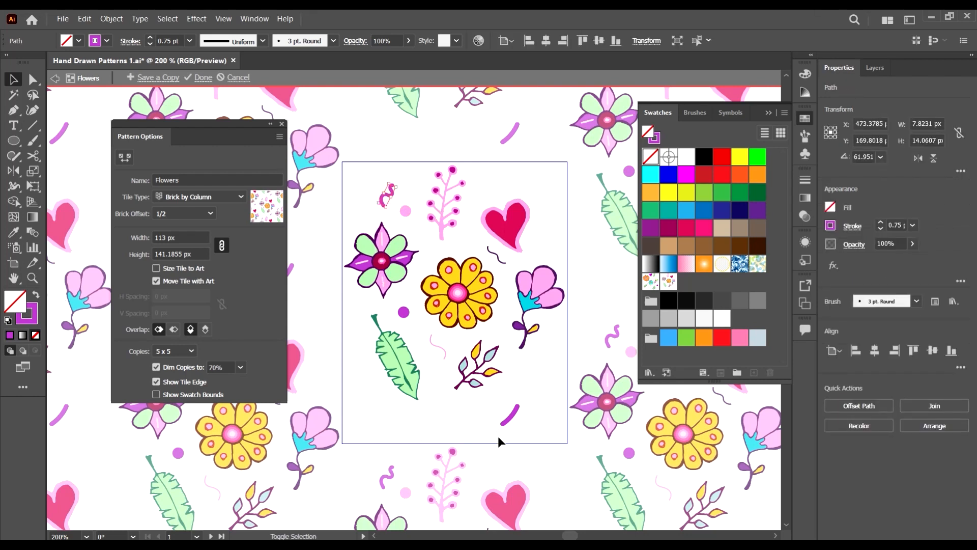
Step: Move the short purple stroke up beside the leafy branch and rotate it to slant the opposite way
click(510, 415)
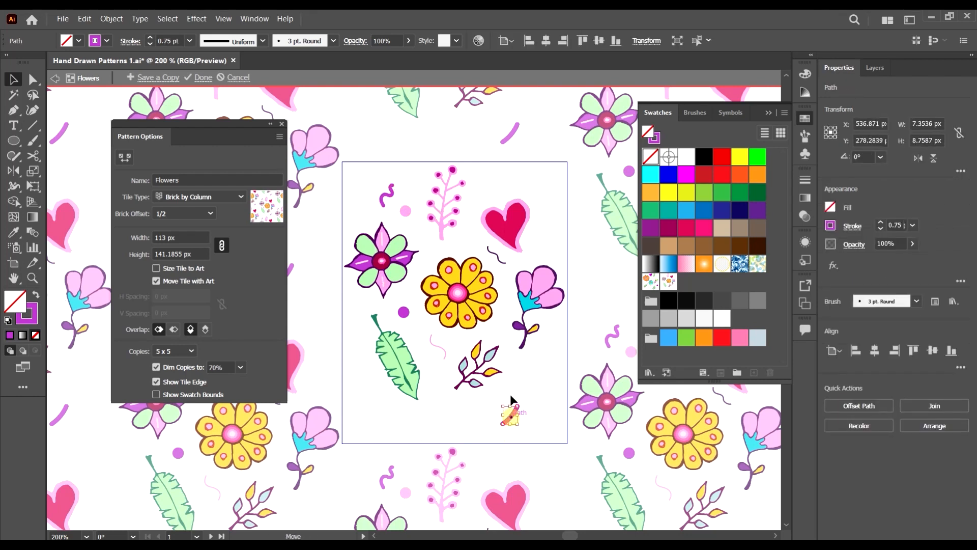
drag(511, 416, 519, 390)
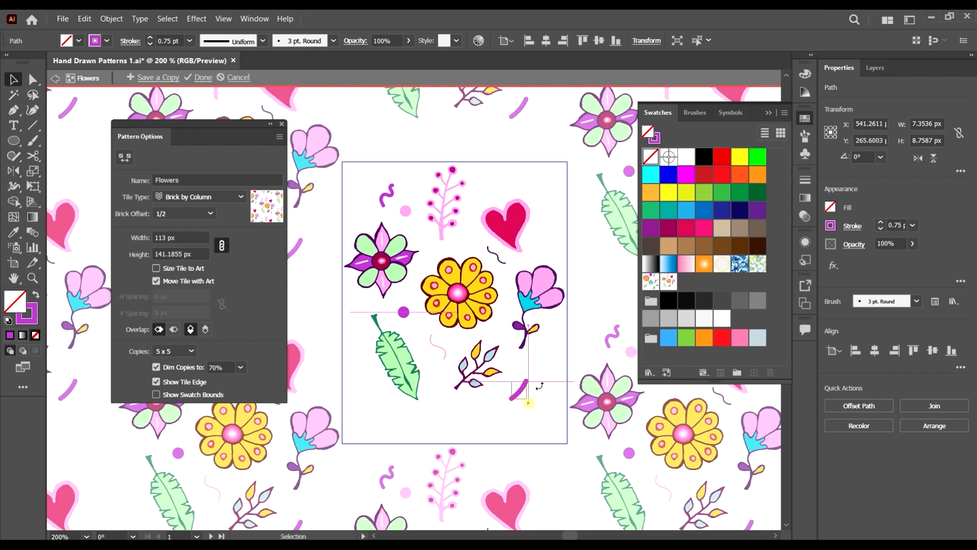
click(543, 420)
scroll(555, 392, down, 2)
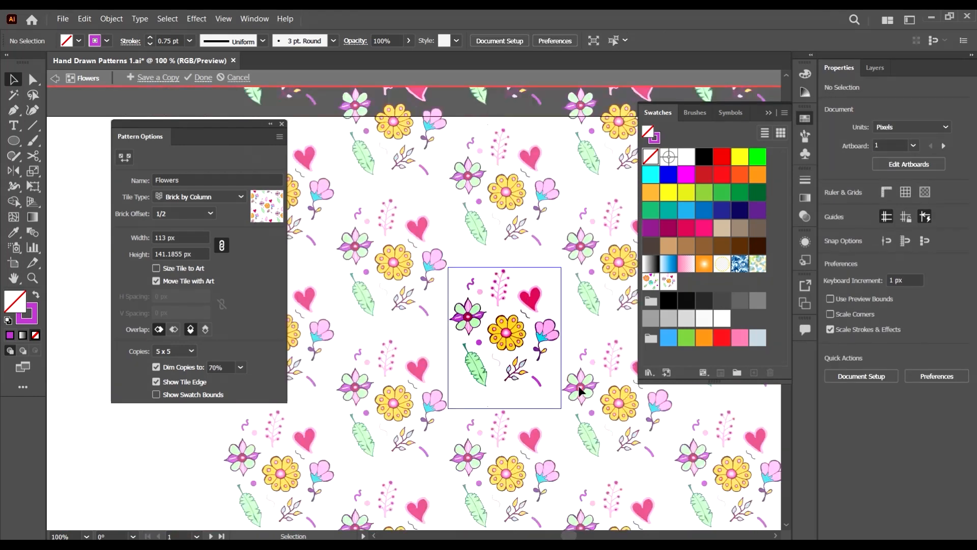
scroll(534, 351, down, 1)
scroll(508, 318, up, 4)
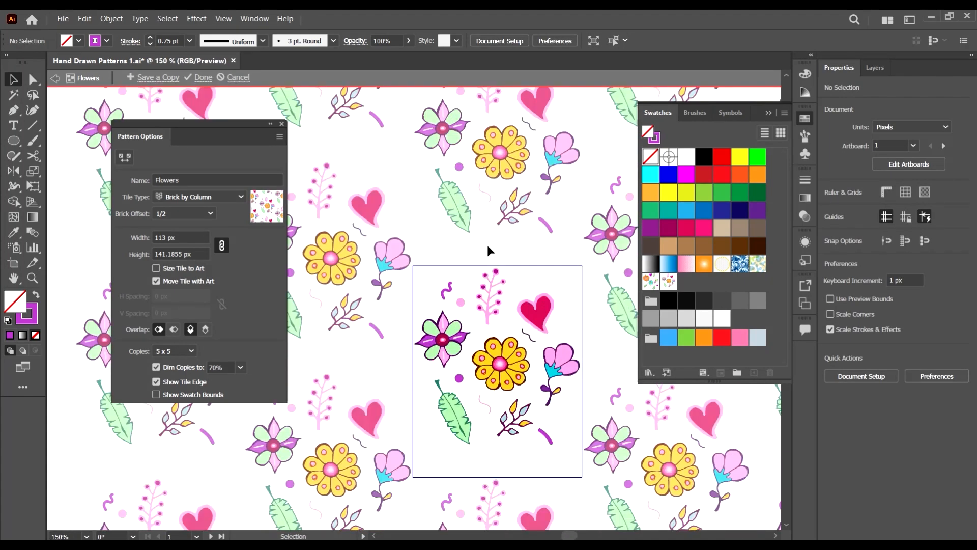
Step: Scale the yellow flower in the tile up to about 41 by 38 px around its centre
click(514, 375)
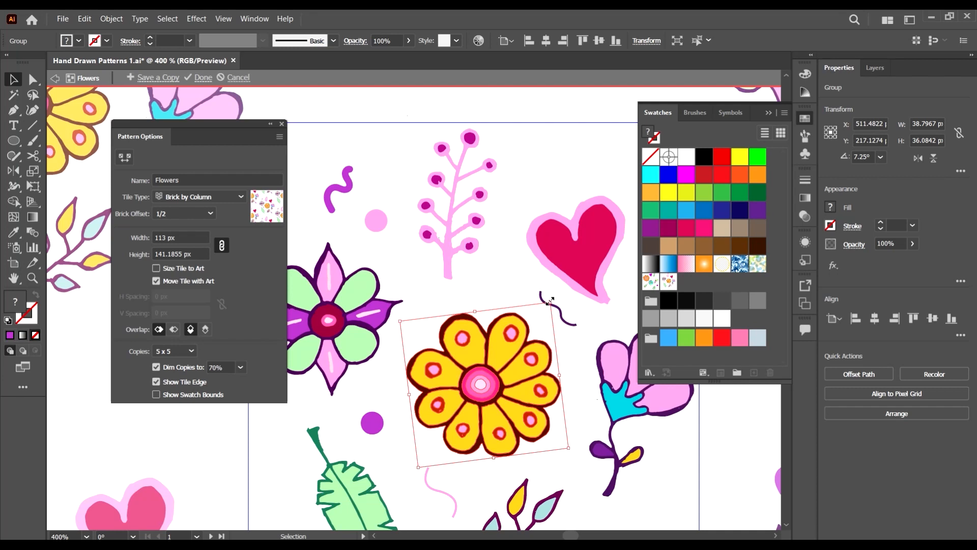
drag(552, 301, 556, 294)
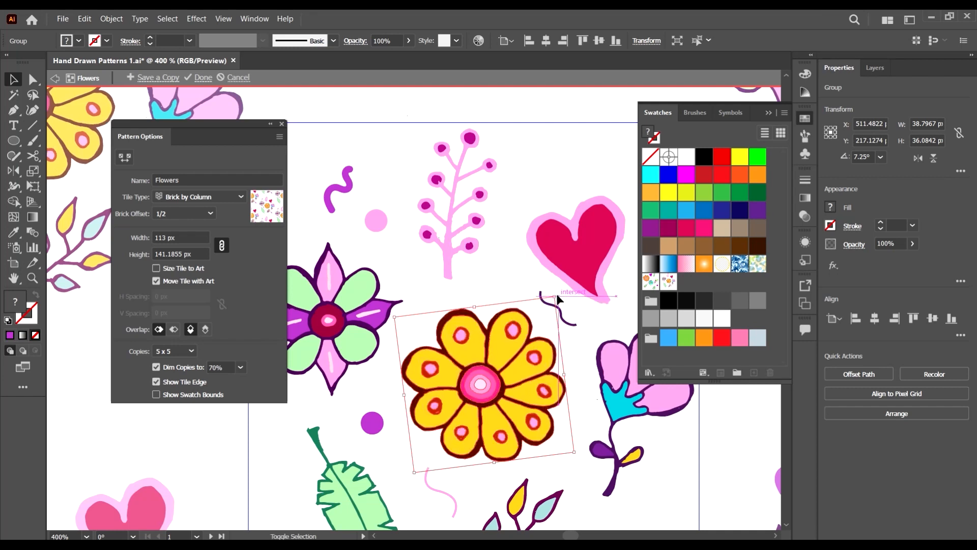
scroll(521, 293, down, 2)
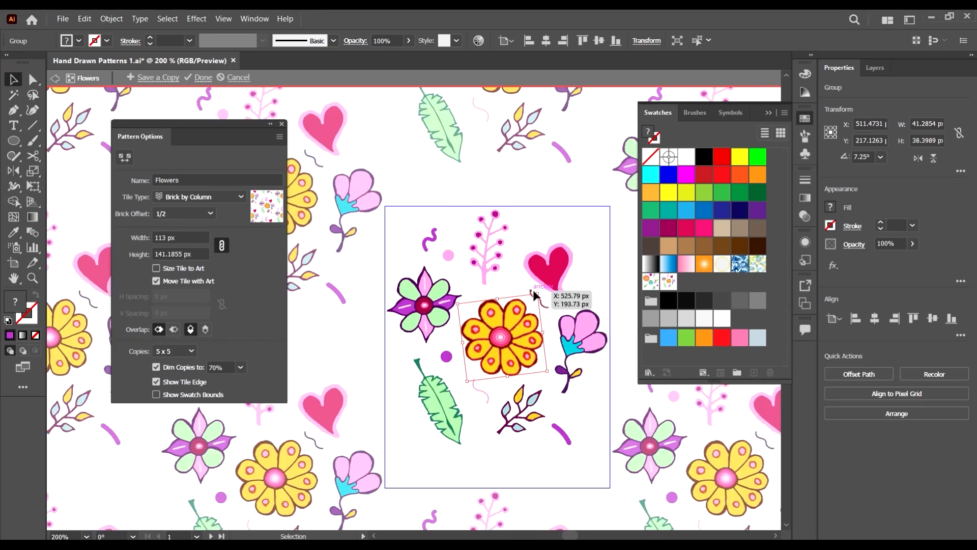
scroll(535, 304, down, 5)
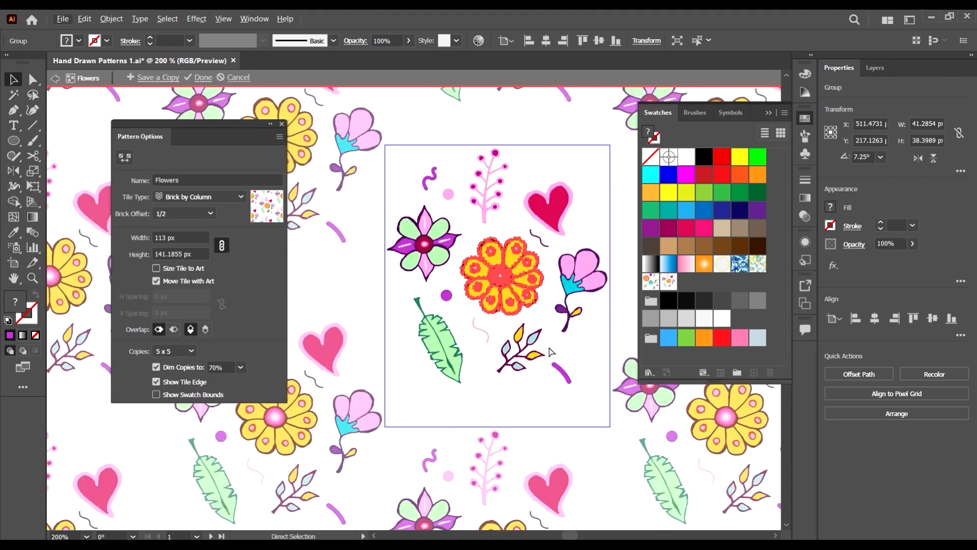
scroll(542, 347, right, 4)
scroll(539, 347, up, 2)
click(536, 361)
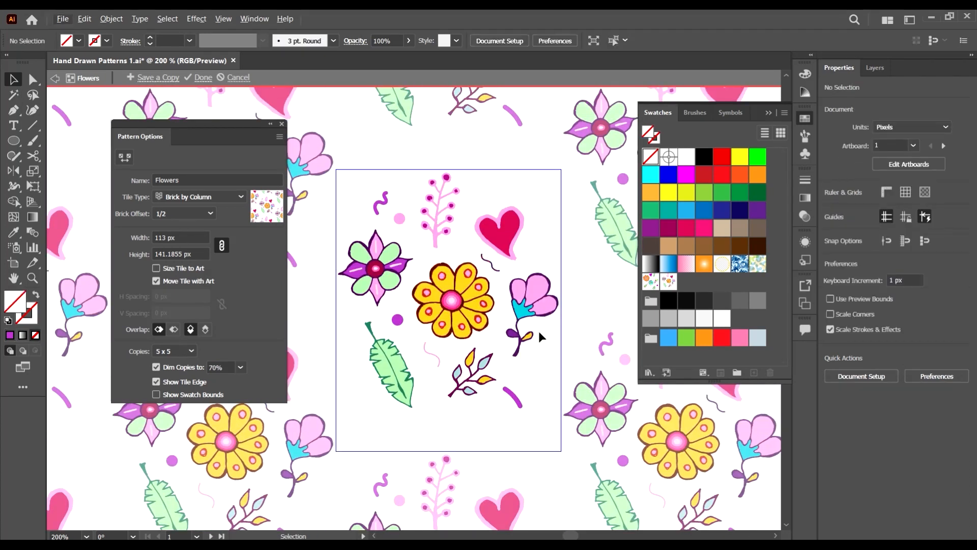
Step: Set the pattern preview to 9 x 9 copies
click(182, 352)
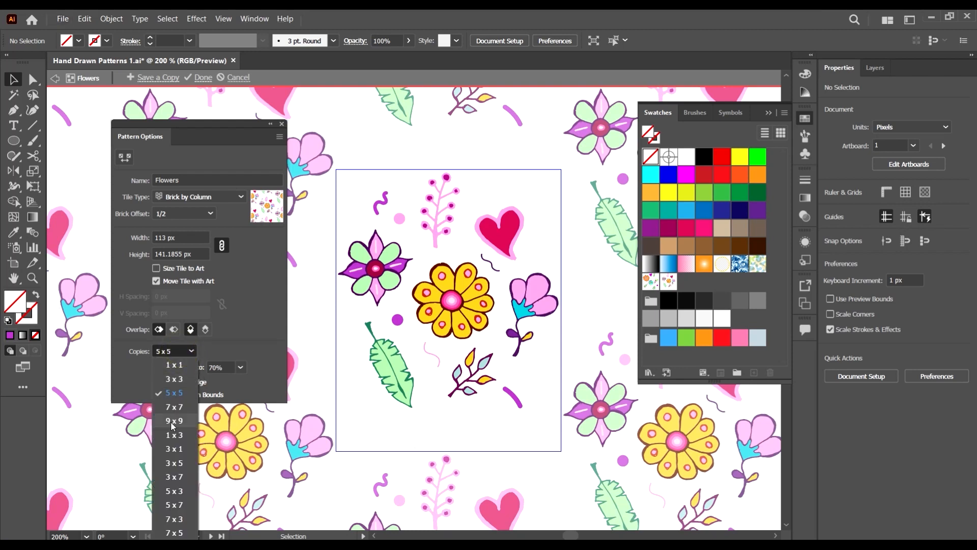
click(174, 420)
scroll(499, 392, down, 4)
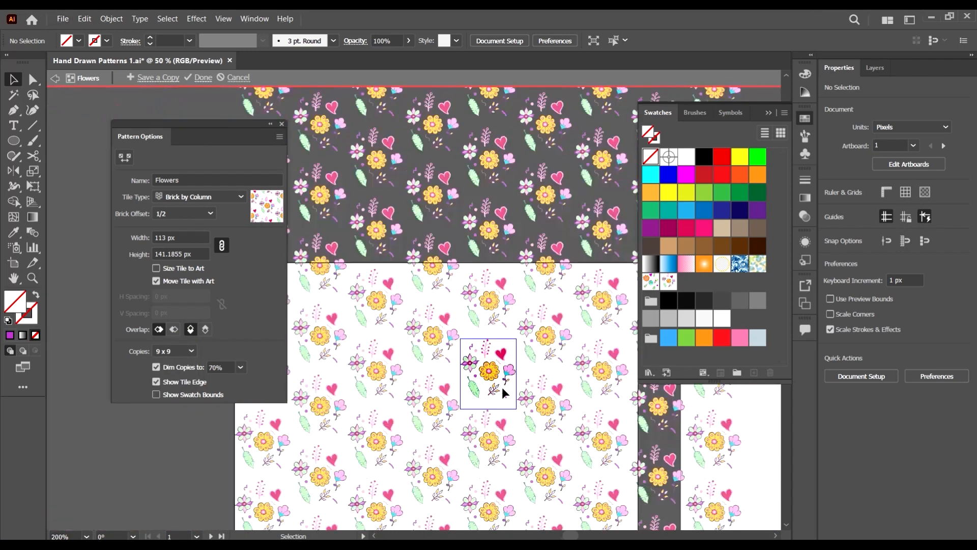
Step: Examine how the Flowers tile repeats across the preview, both from far out and close up
scroll(515, 360, down, 2)
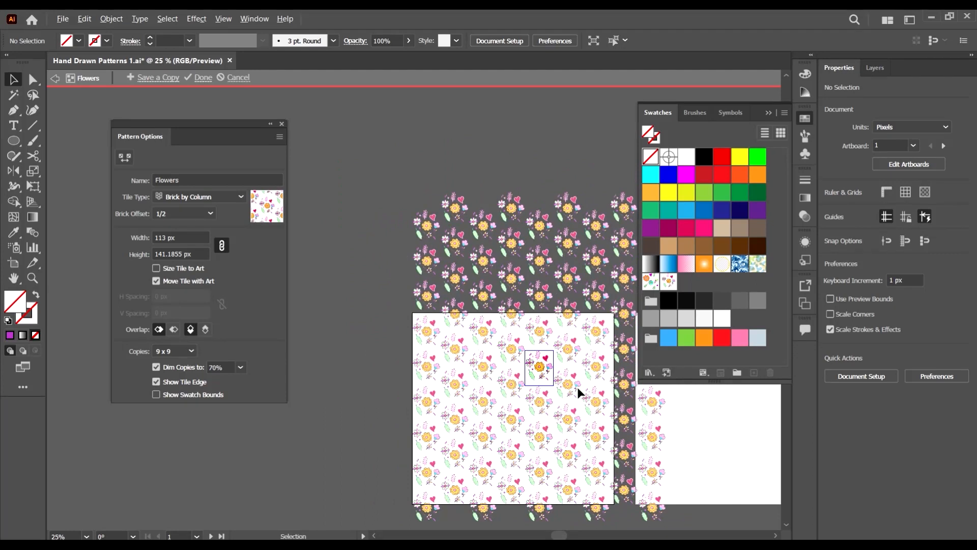
scroll(577, 387, up, 5)
scroll(498, 328, down, 2)
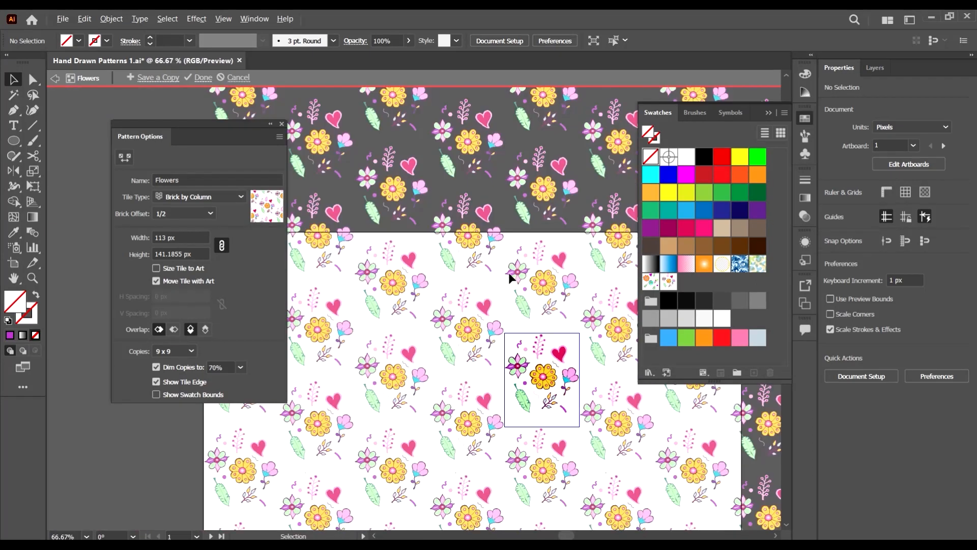
scroll(491, 313, down, 3)
scroll(488, 326, up, 2)
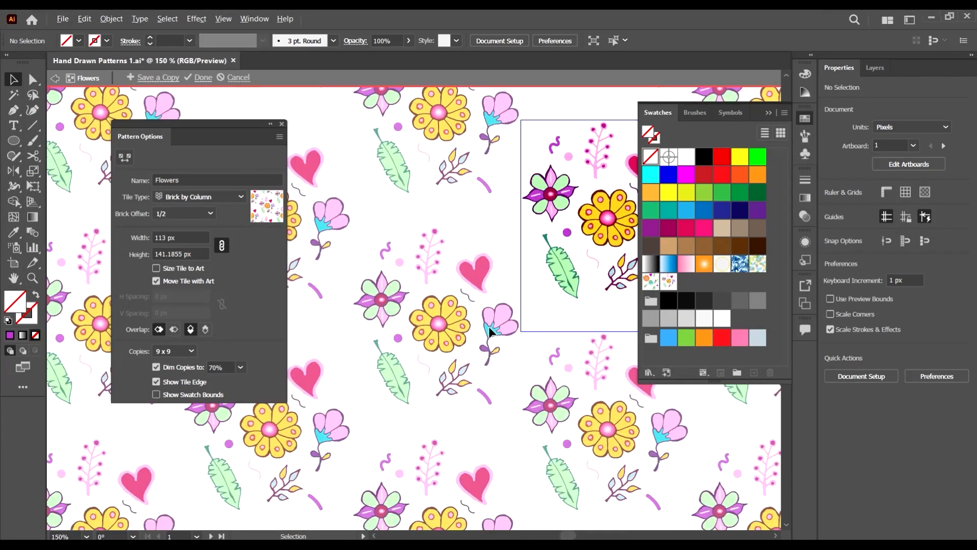
scroll(489, 325, down, 2)
scroll(489, 326, down, 2)
scroll(510, 373, down, 2)
scroll(504, 339, up, 2)
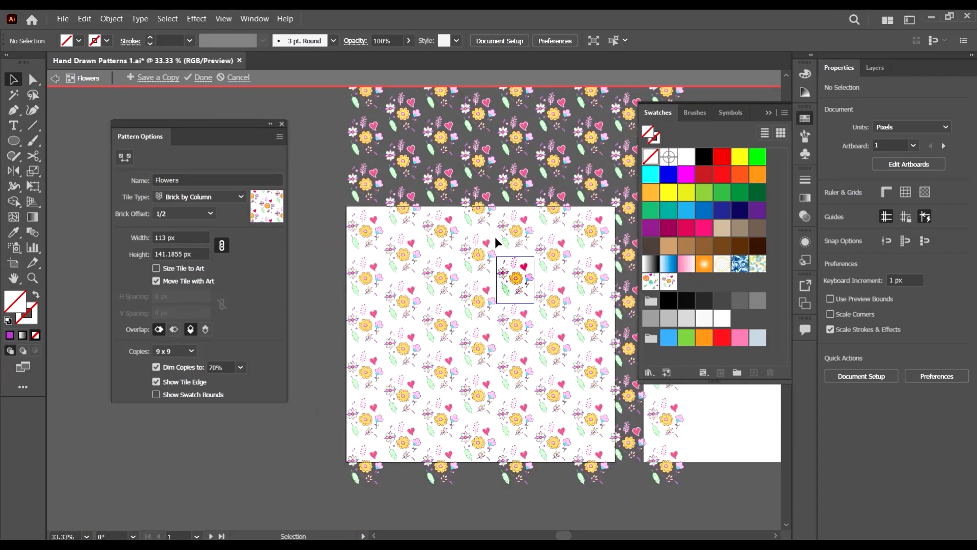
scroll(499, 318, up, 2)
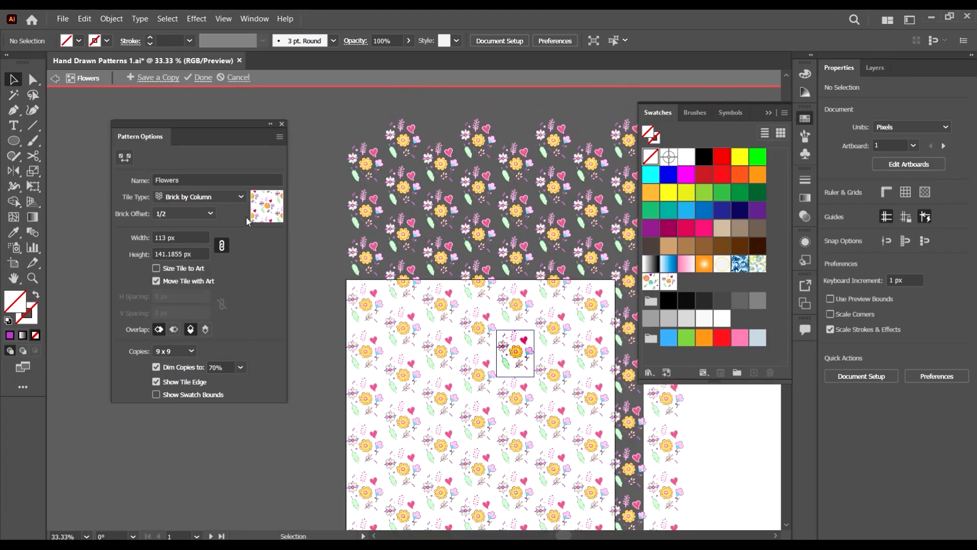
Step: Close the pattern settings and finish editing the Flowers pattern, accepting expansion of its active content
drag(212, 134, 242, 188)
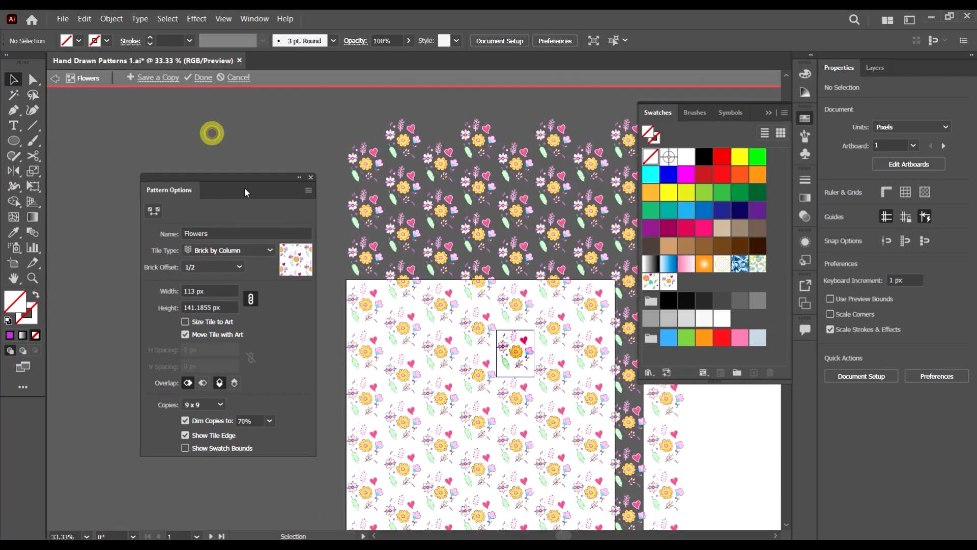
click(308, 180)
scroll(509, 305, up, 2)
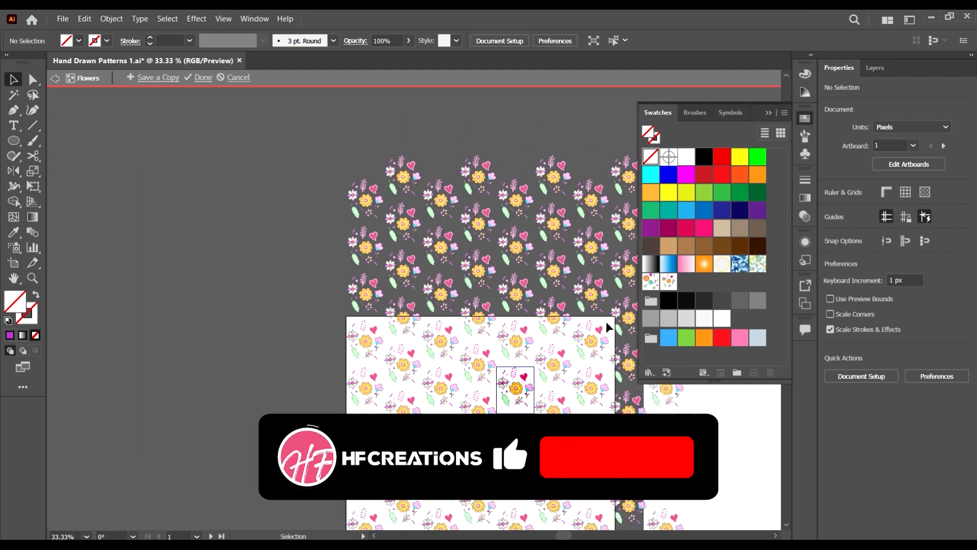
scroll(572, 305, right, 2)
scroll(572, 306, right, 2)
scroll(360, 280, down, 3)
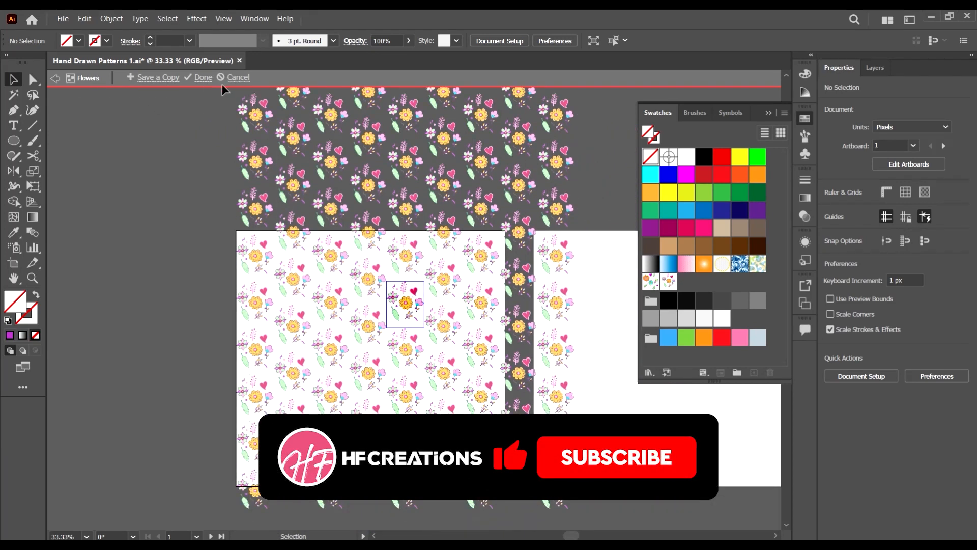
click(202, 77)
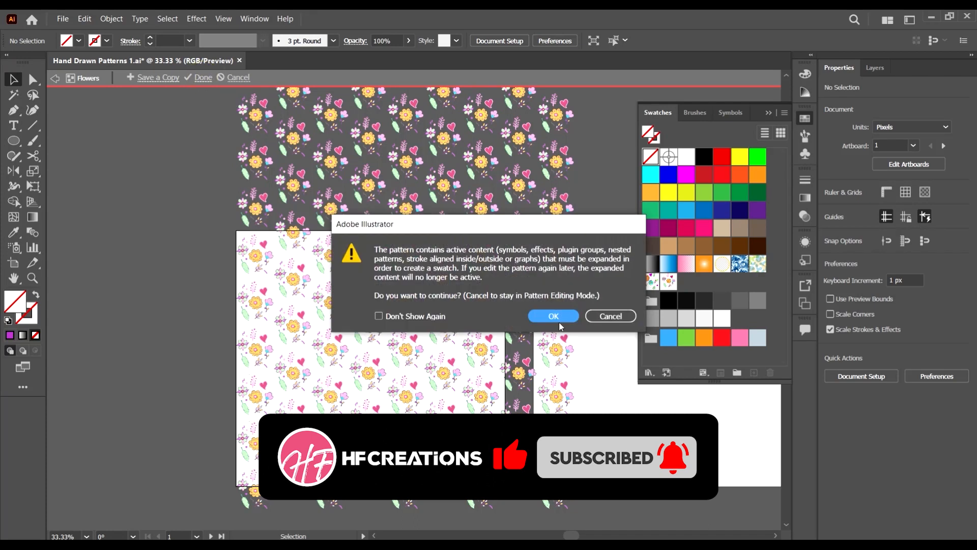
click(554, 316)
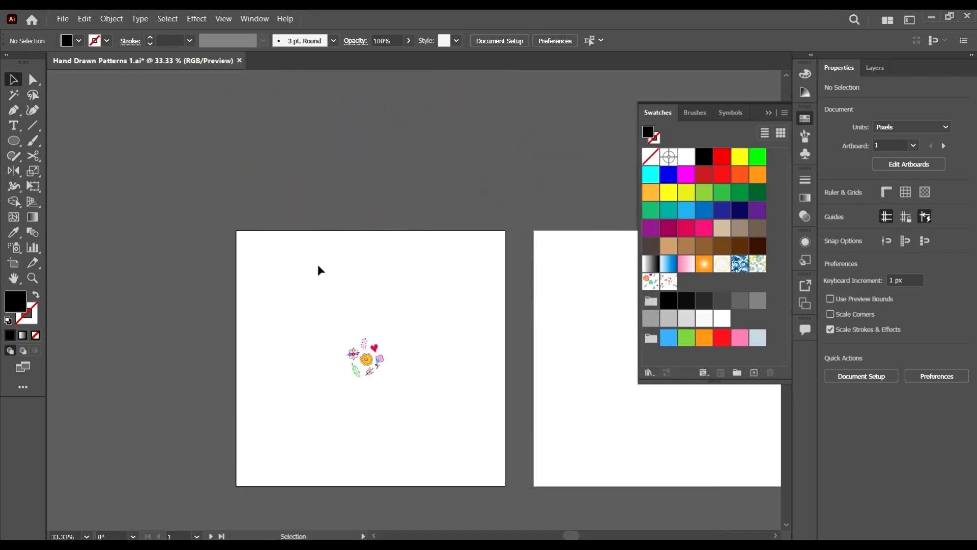
Step: Move the original flower cluster off the first artboard onto the empty canvas beside it
click(80, 41)
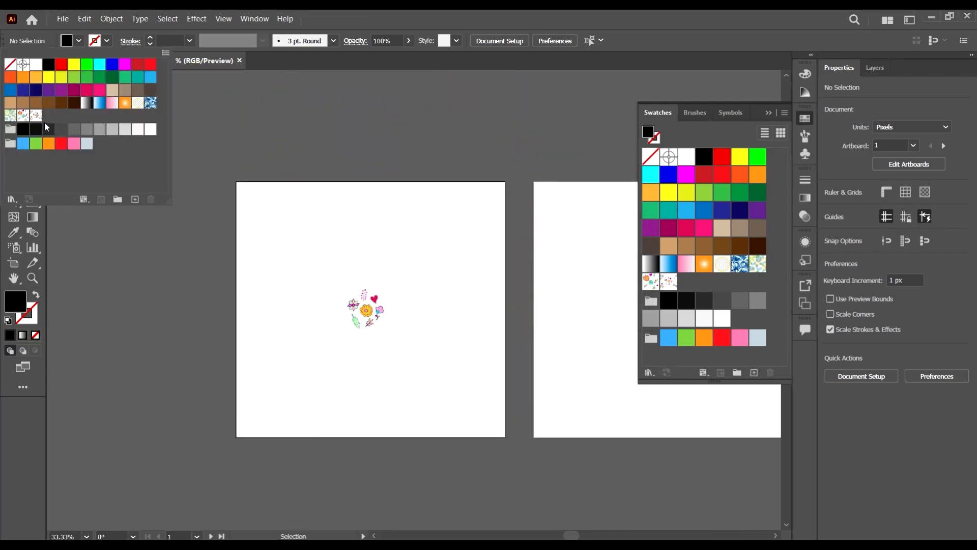
click(447, 283)
click(375, 298)
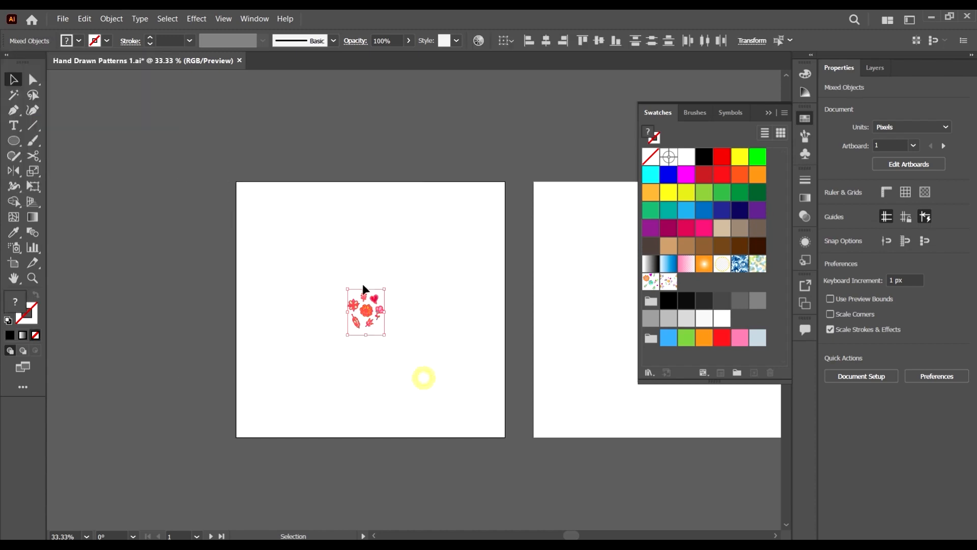
drag(375, 297, 105, 275)
click(199, 242)
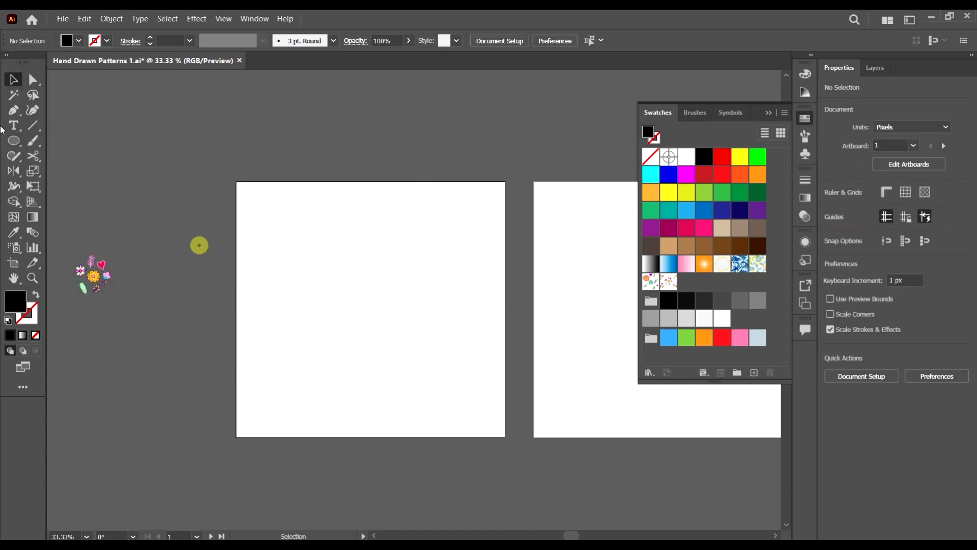
Step: Draw a rectangle about 809 by 768 px covering the first artboard and fill it with the Flowers pattern
drag(13, 141, 79, 141)
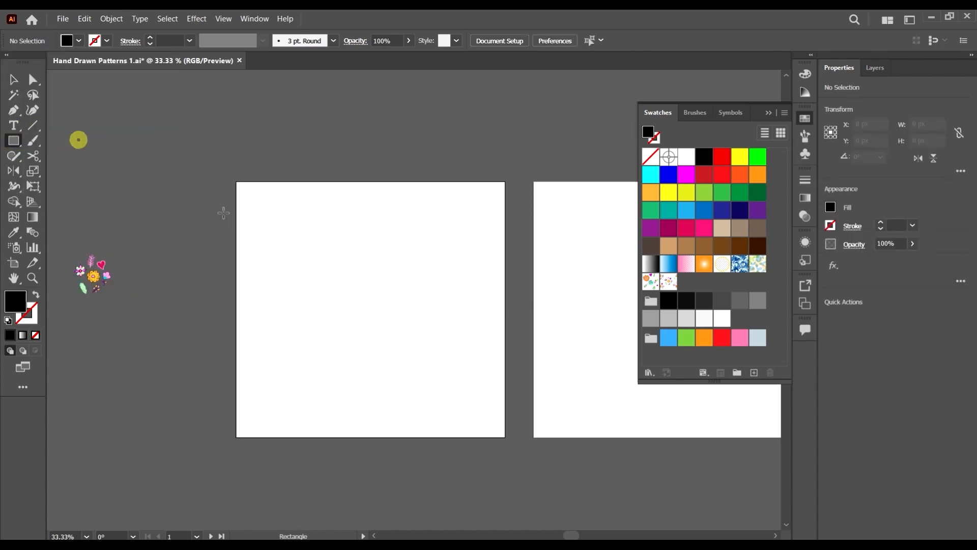
drag(234, 181, 504, 438)
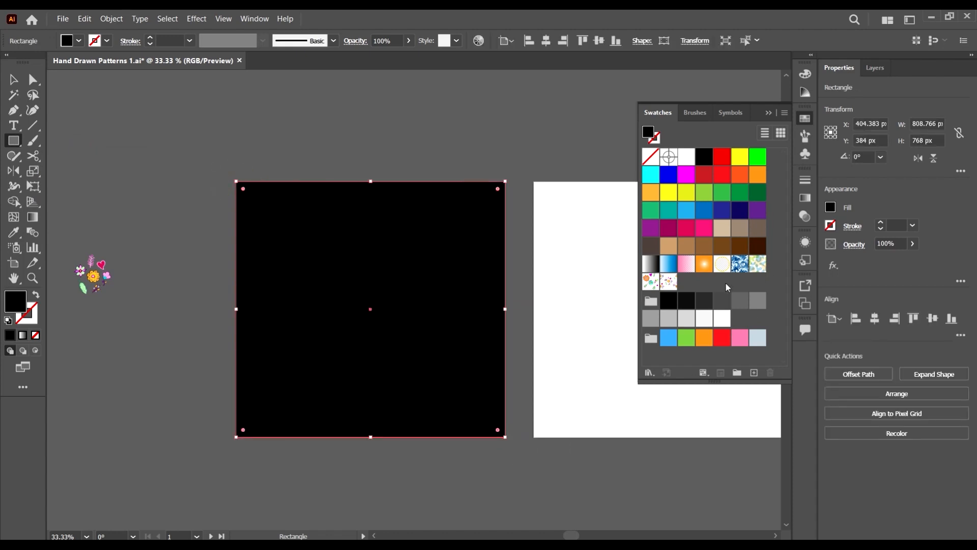
click(670, 281)
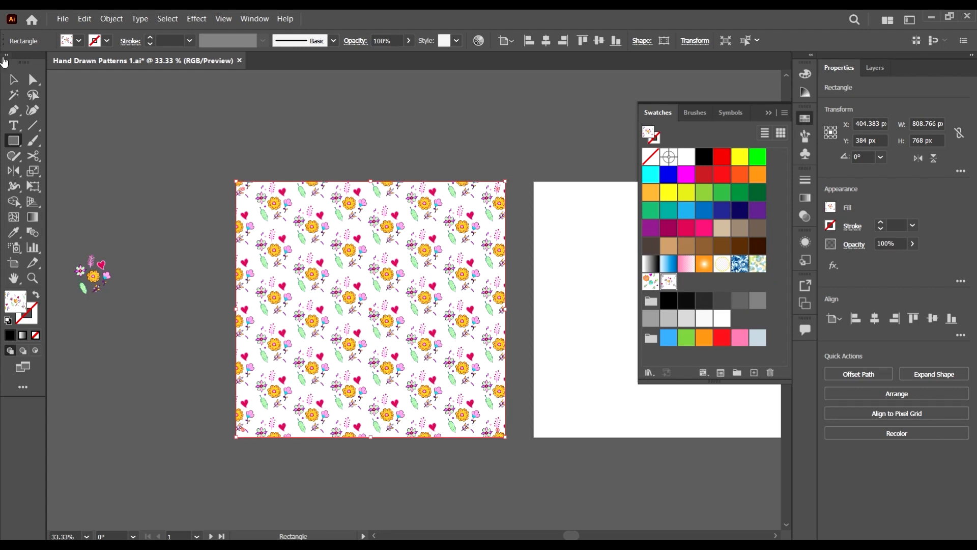
key(v)
click(522, 255)
Step: Examine the pattern-filled rectangle in close-up and as a whole
scroll(404, 198, up, 6)
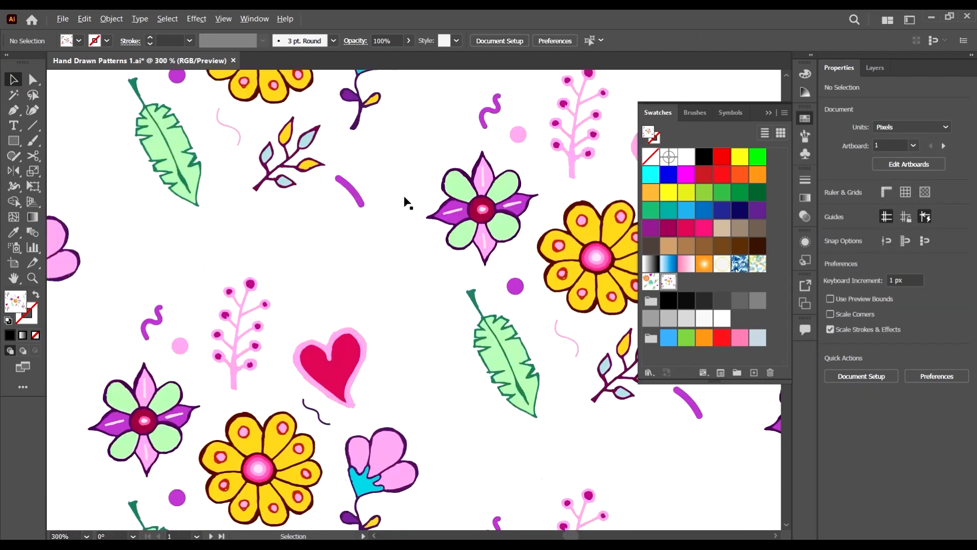
scroll(488, 251, down, 4)
scroll(531, 328, down, 3)
scroll(490, 327, down, 3)
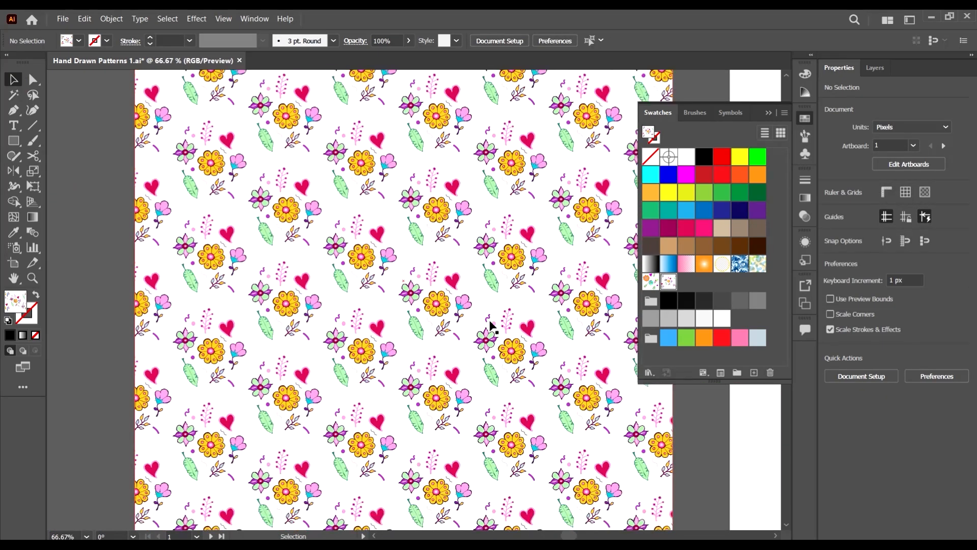
scroll(544, 294, down, 4)
scroll(540, 359, up, 3)
scroll(546, 356, down, 2)
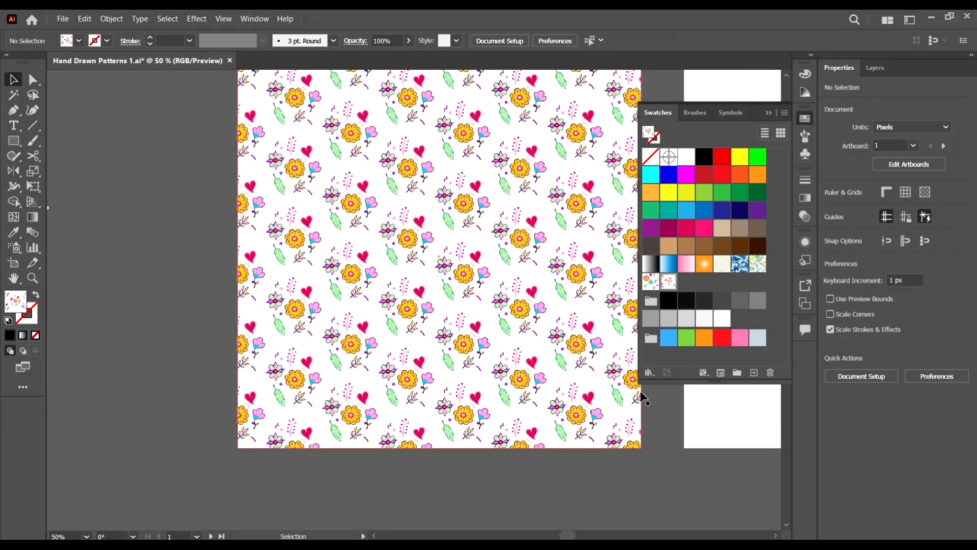
Step: Shrink the patterned rectangle around its centre to about 567 by 539 px and reapply the Flowers pattern fill
click(642, 444)
drag(644, 447, 584, 393)
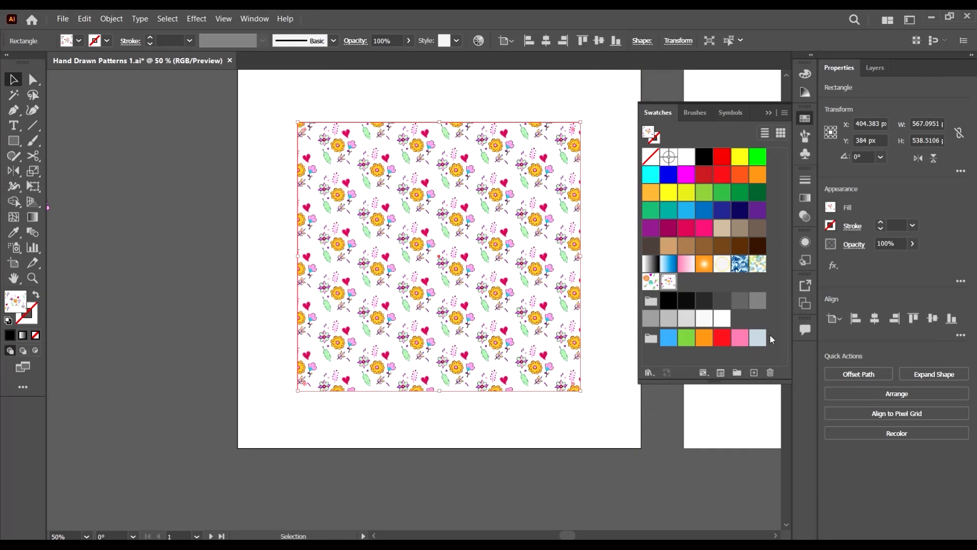
click(668, 281)
click(597, 405)
click(536, 339)
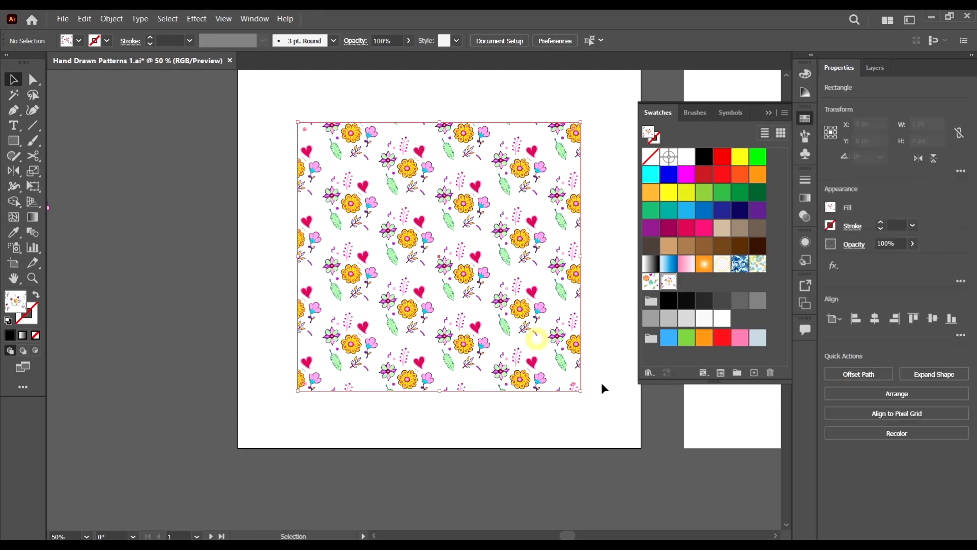
Step: Move the flower cluster on the second artboard about 16 px to the left
scroll(600, 378, up, 2)
drag(600, 378, 474, 371)
scroll(438, 306, down, 3)
drag(423, 295, 402, 313)
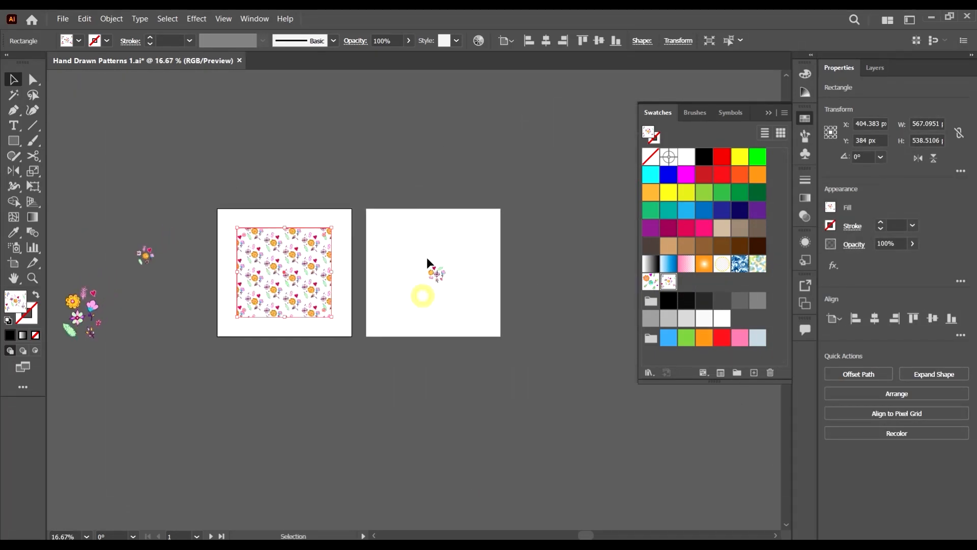
scroll(437, 269, up, 5)
click(385, 297)
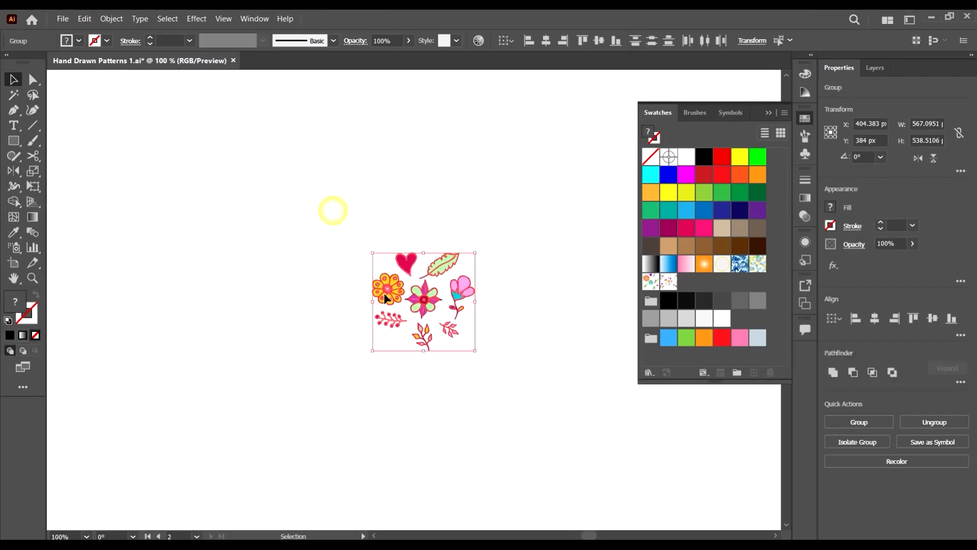
scroll(467, 300, down, 2)
scroll(474, 316, down, 1)
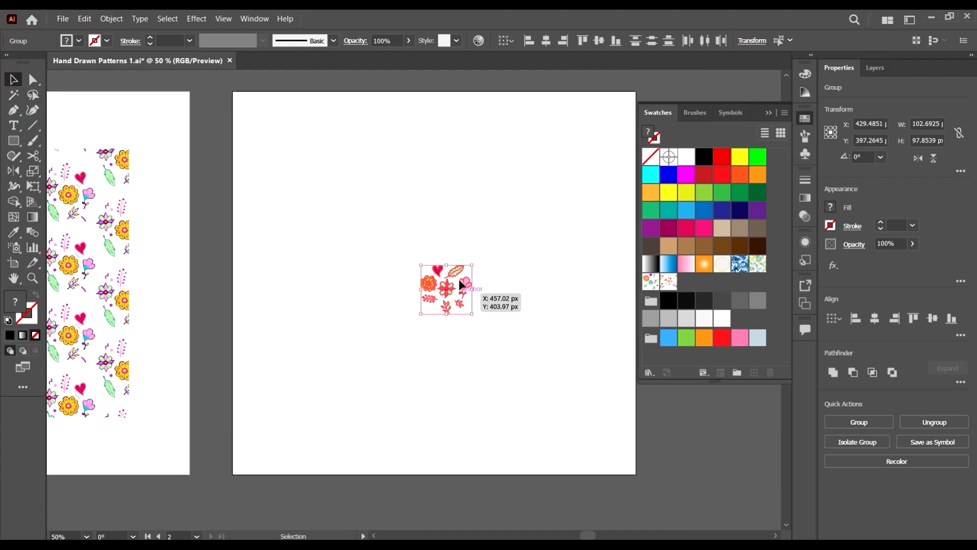
scroll(152, 246, up, 2)
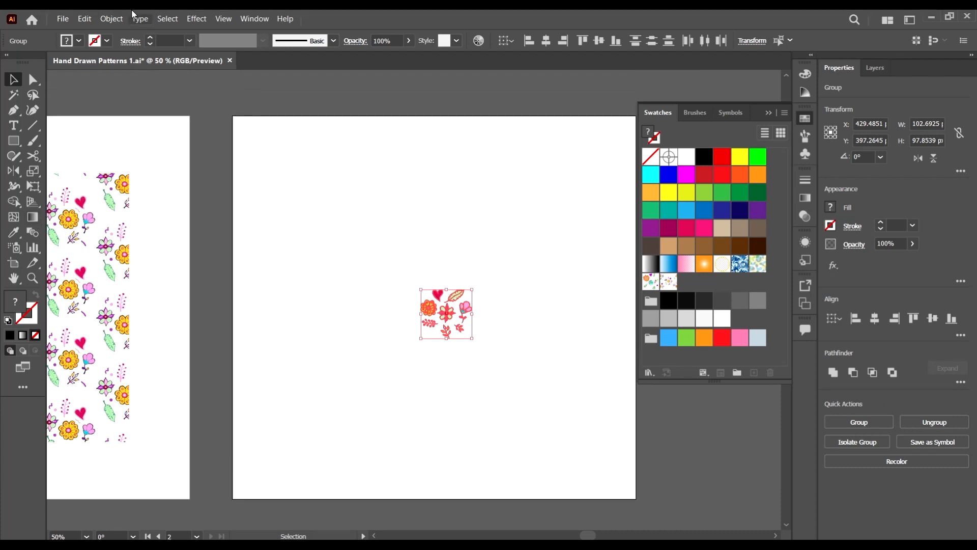
click(112, 18)
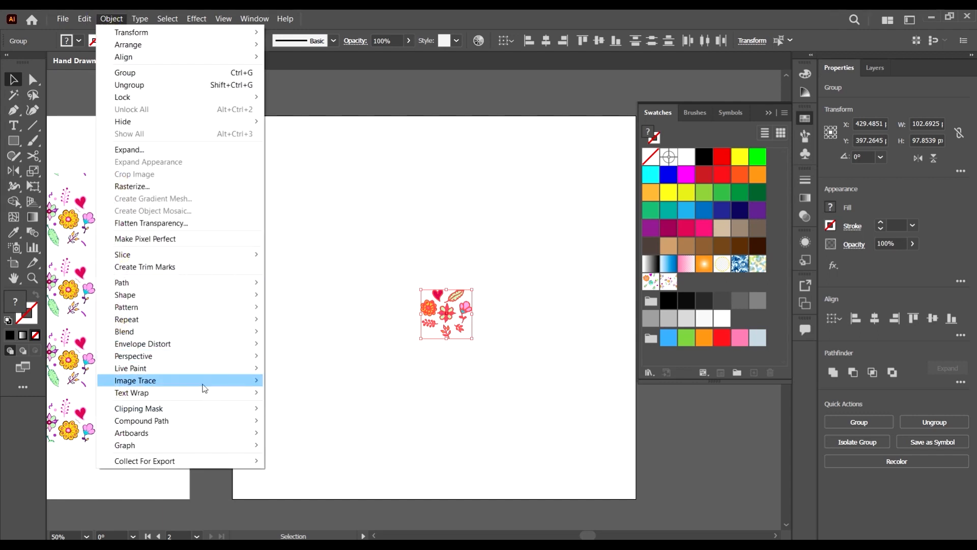
click(535, 424)
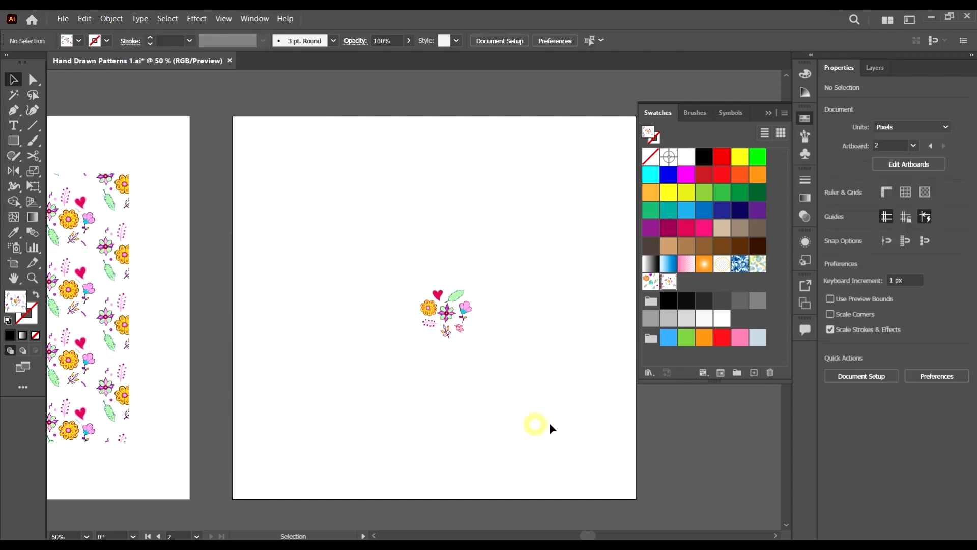
click(457, 295)
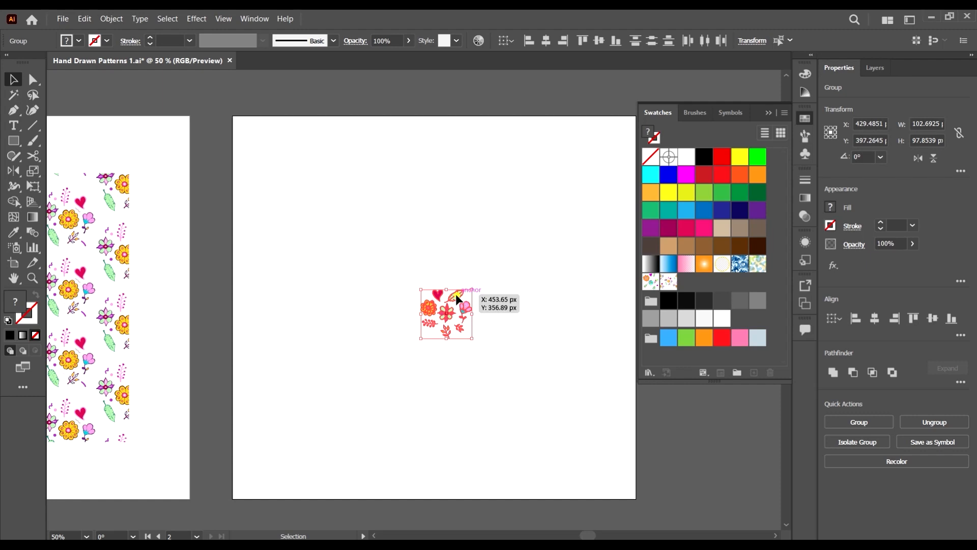
drag(456, 294, 451, 297)
Step: Make a new pattern from the selected flower cluster and name it Flowers2
click(112, 18)
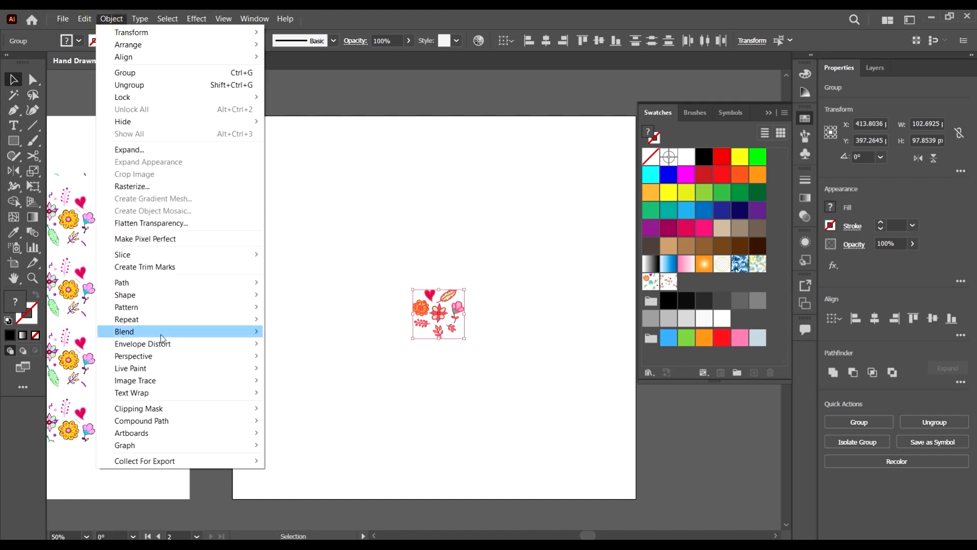
mouse_move(163, 306)
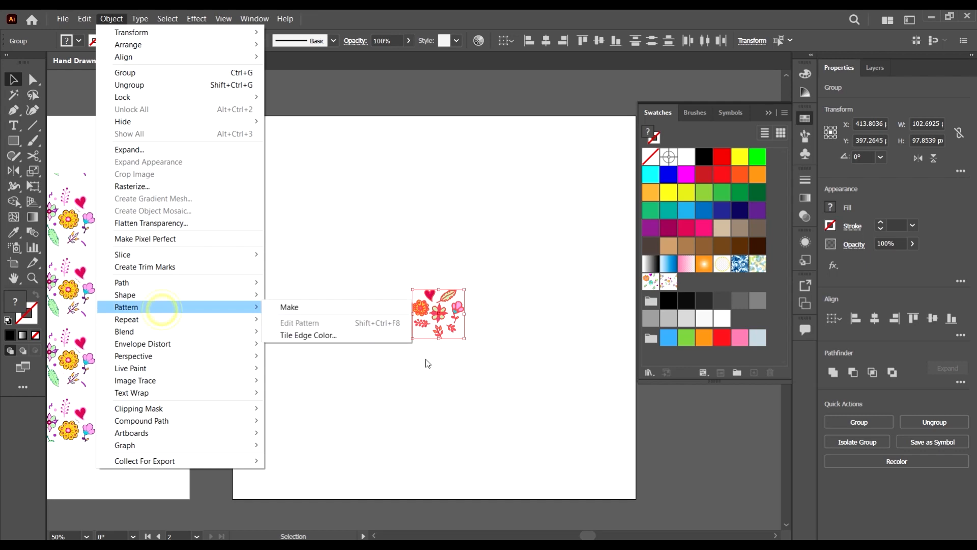
click(331, 315)
click(614, 307)
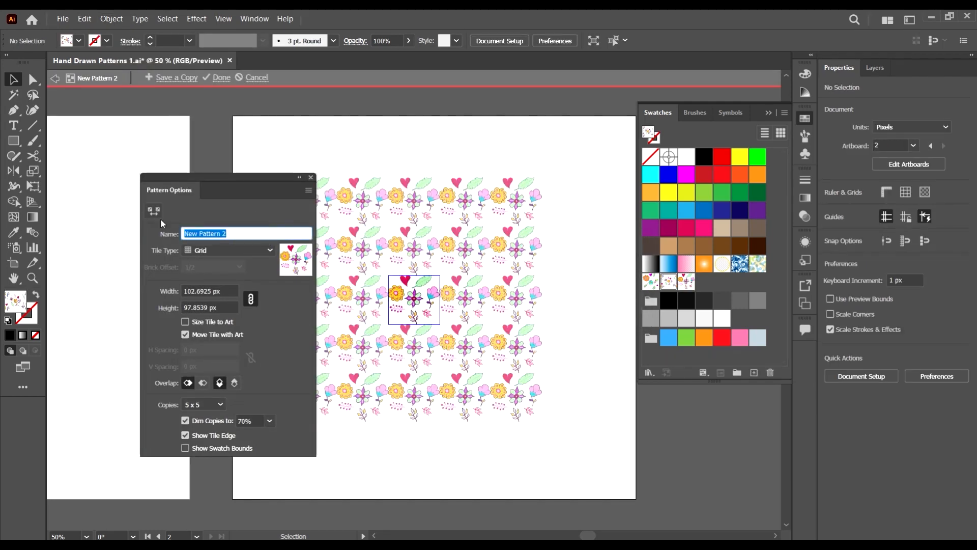
text(Flowers2)
Step: Try Brick by Row for the Flowers2 tiles, and settle on Brick by Column with a 1/2 brick offset
click(190, 250)
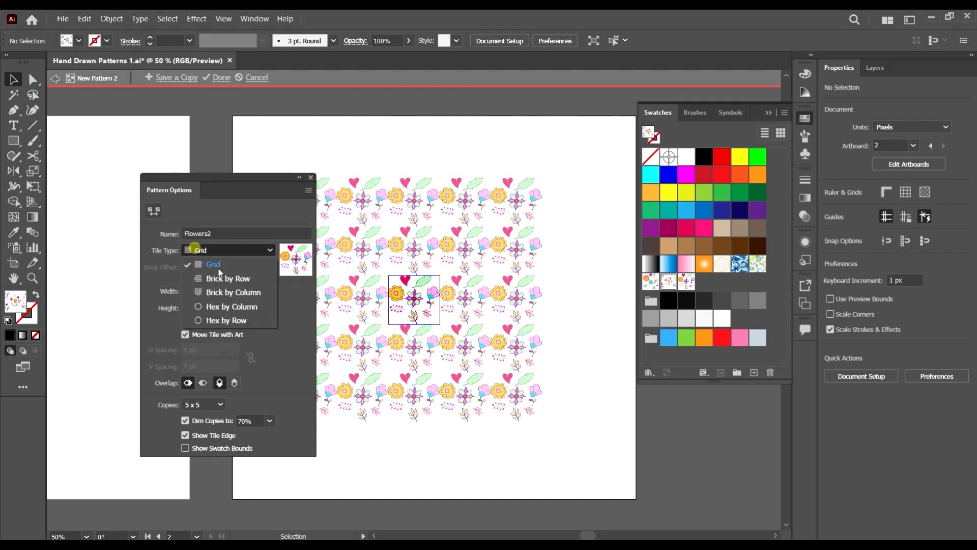
click(242, 280)
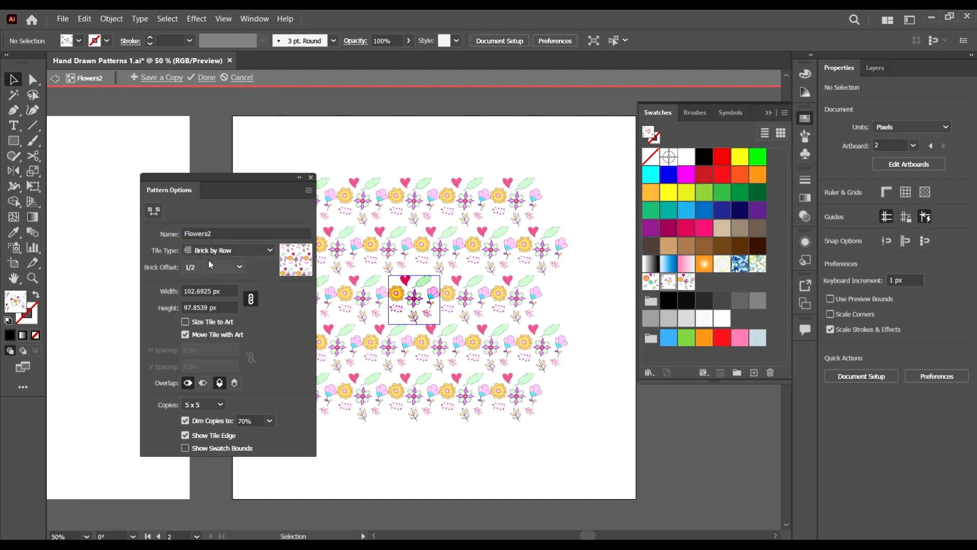
click(236, 252)
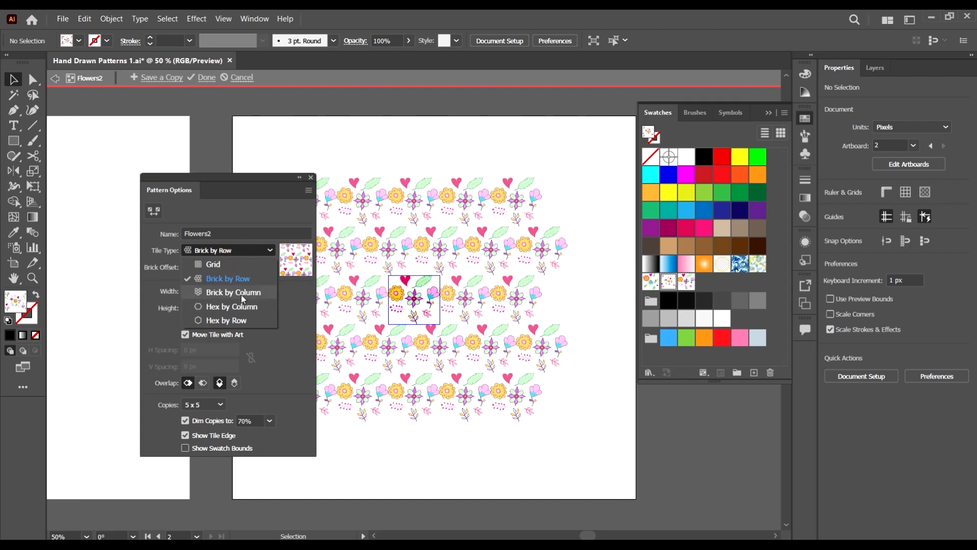
click(243, 293)
click(237, 265)
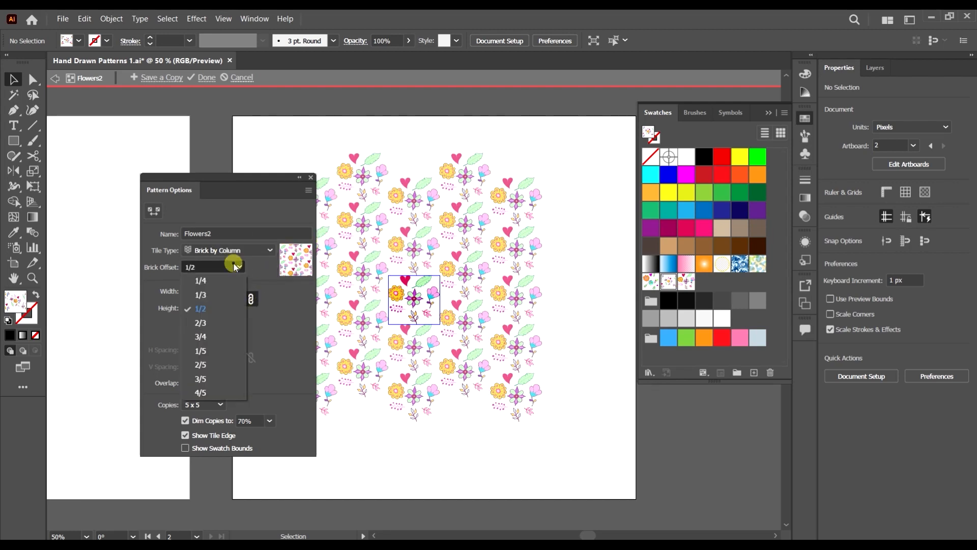
click(278, 320)
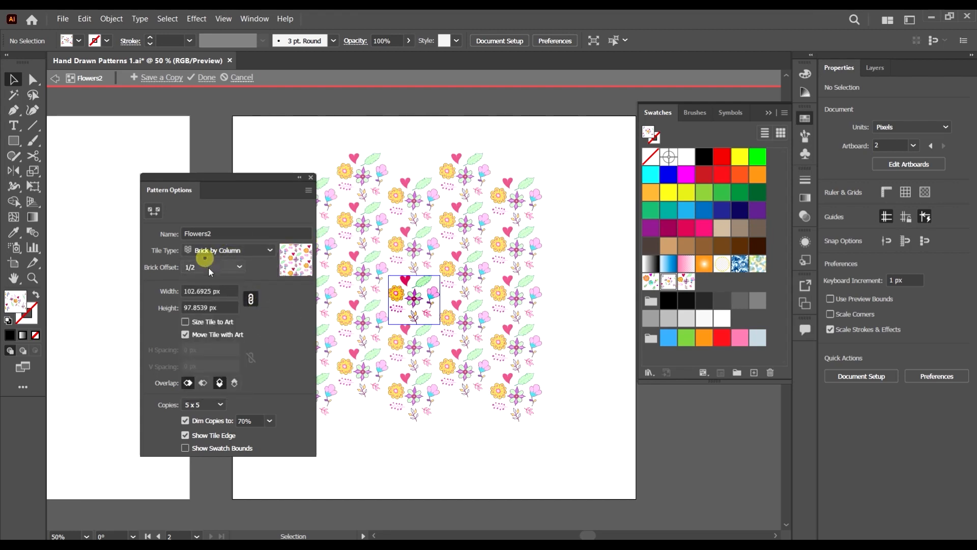
click(210, 264)
click(299, 318)
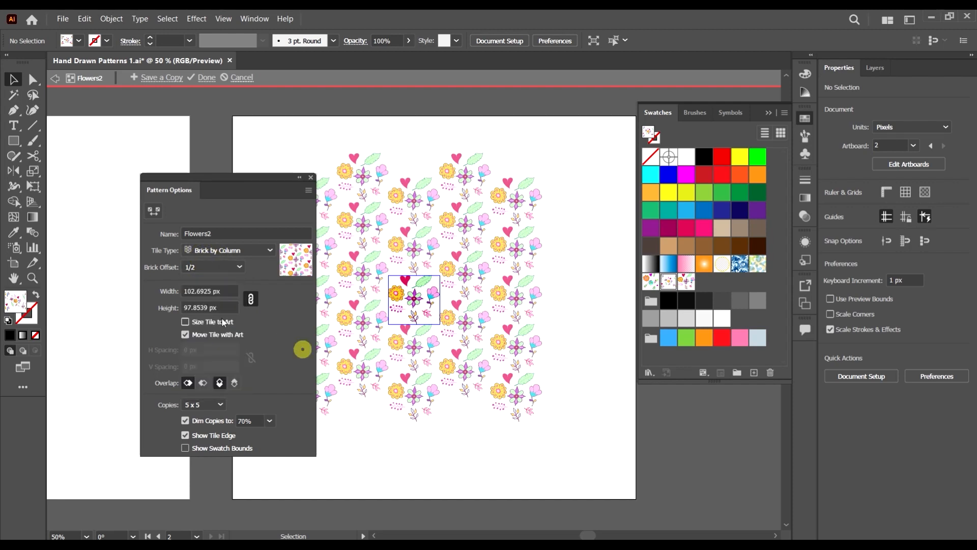
Step: Try looser and tighter spacing for the Flowers2 tile, ending at a width of 90 px with proportional height
click(219, 289)
key(Up)
key(Up)
key(Up)
key(Up)
key(Up)
key(Up)
key(Up)
key(Up)
key(Up)
key(Up)
key(Up)
key(Up)
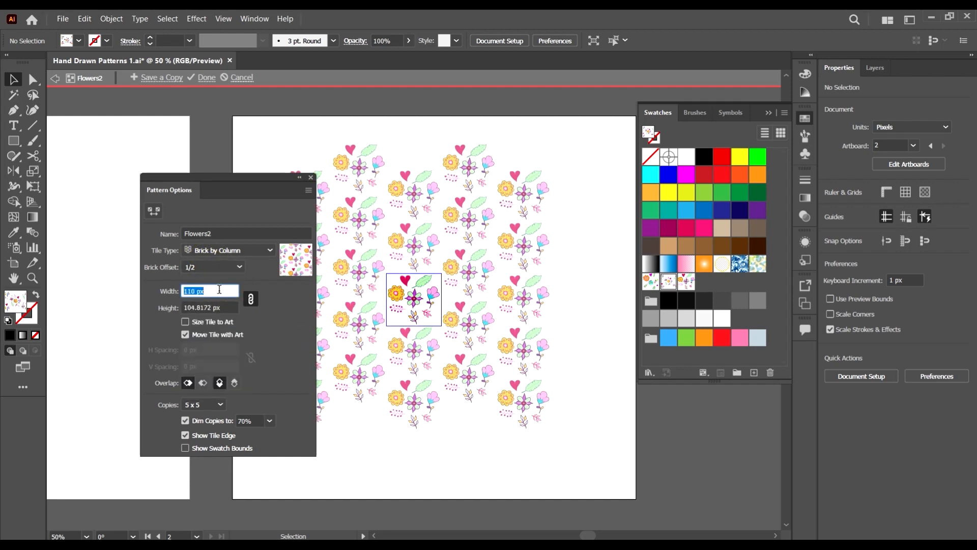
key(Down)
key(Down)
key(Down)
key(Down)
key(Down)
key(Down)
key(Down)
key(Down)
key(Down)
key(Down)
key(Down)
key(Down)
key(Down)
key(Down)
key(Down)
key(Down)
key(Down)
key(Down)
key(Down)
key(Down)
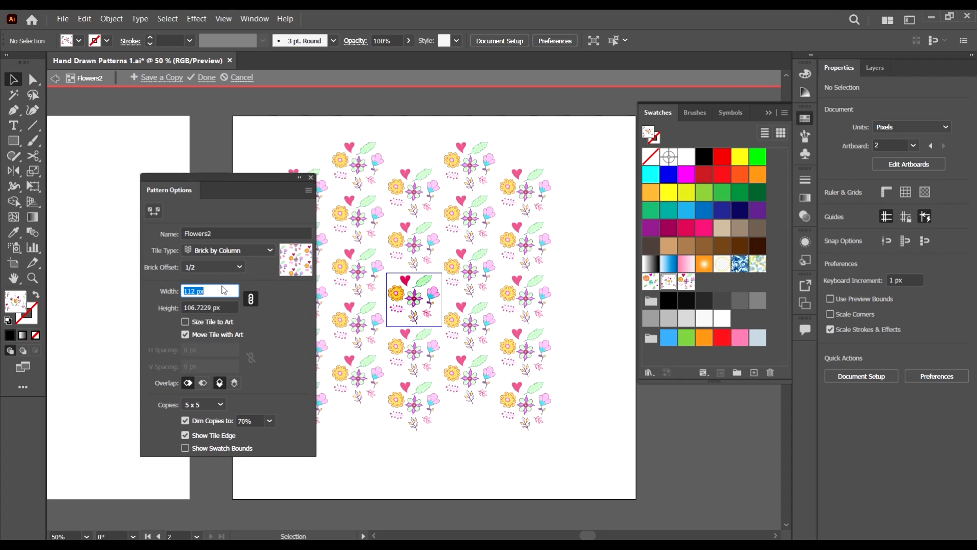
key(Down)
key(Down)
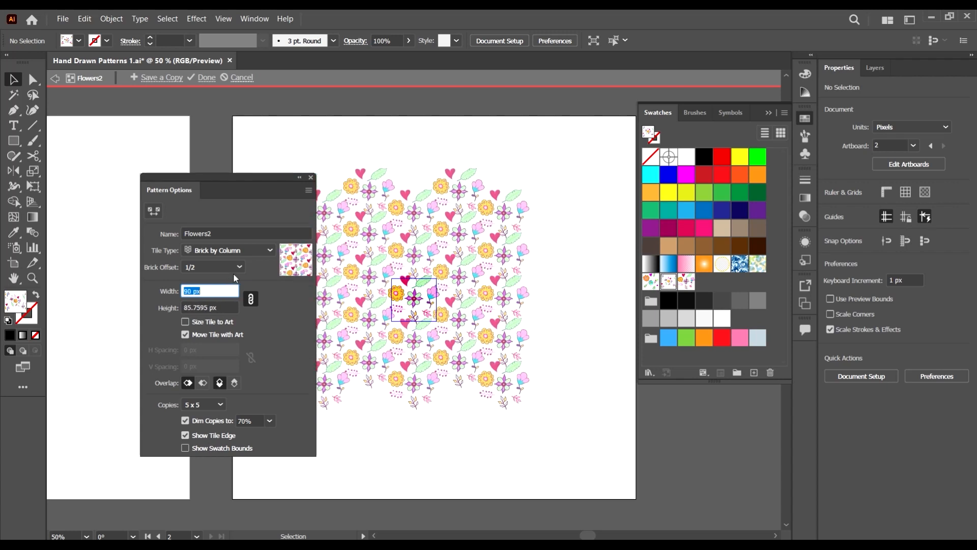
Step: Check the motif spacing in close-up and reduce the Flowers2 tile width to 78 px with proportional height
scroll(399, 310, up, 3)
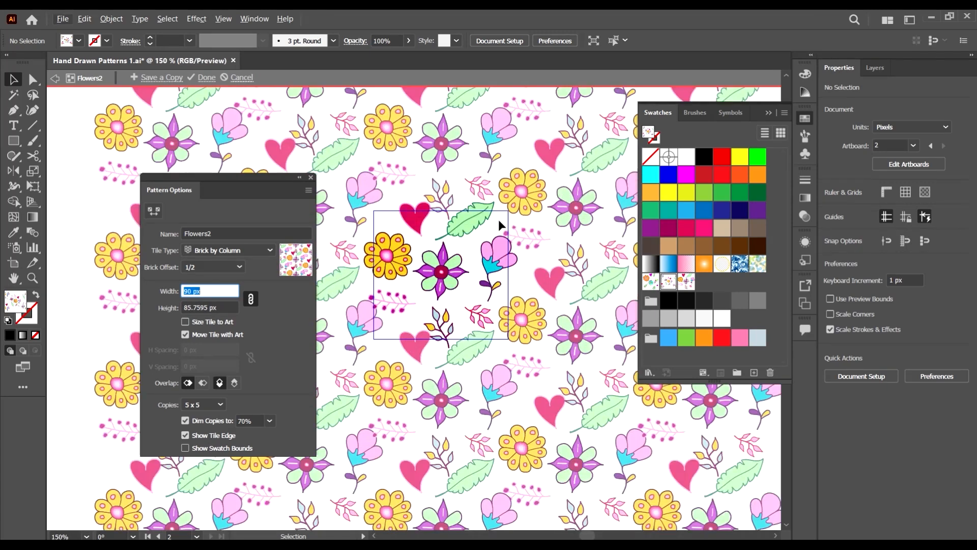
scroll(499, 223, up, 2)
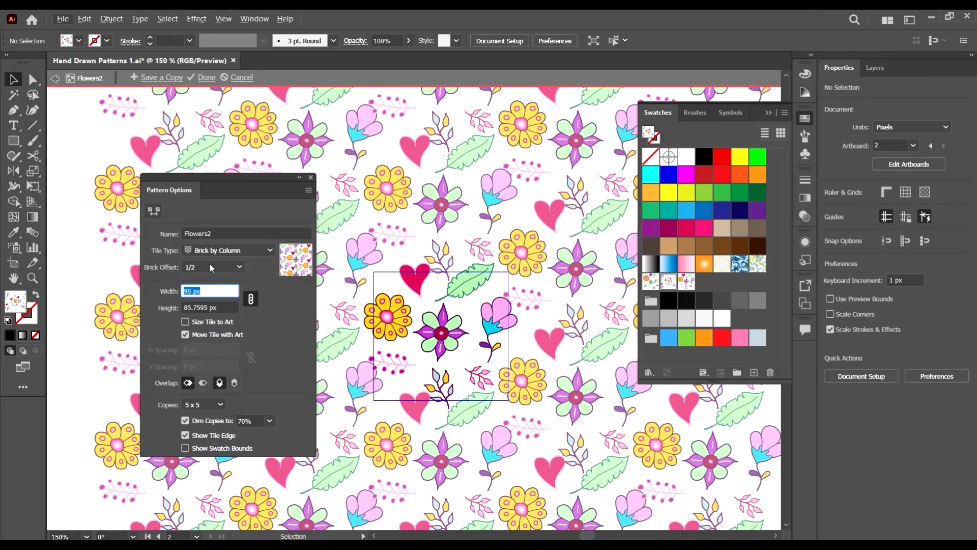
scroll(396, 374, down, 2)
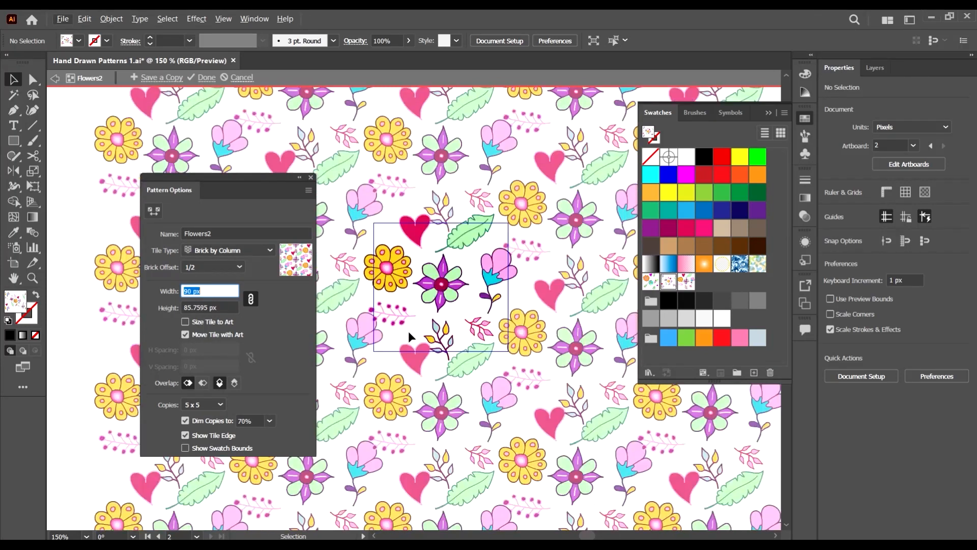
scroll(408, 331, up, 4)
key(Down)
key(Down)
key(Down)
key(Down)
key(Down)
key(Down)
key(Down)
key(Down)
key(Down)
key(Down)
key(Down)
key(Down)
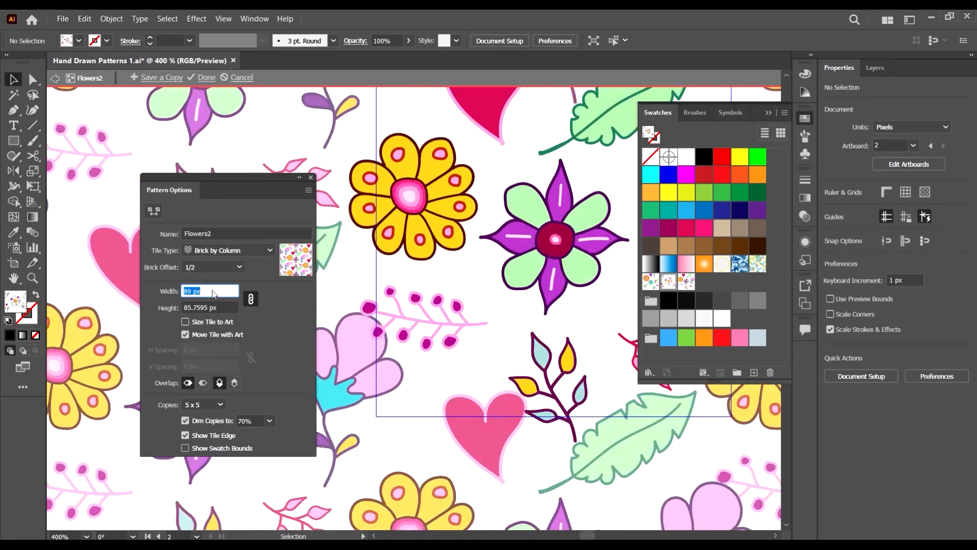
Step: Inspect the overlapping motifs and set the tile overlap to Right in Front and Bottom in Front
scroll(565, 298, down, 5)
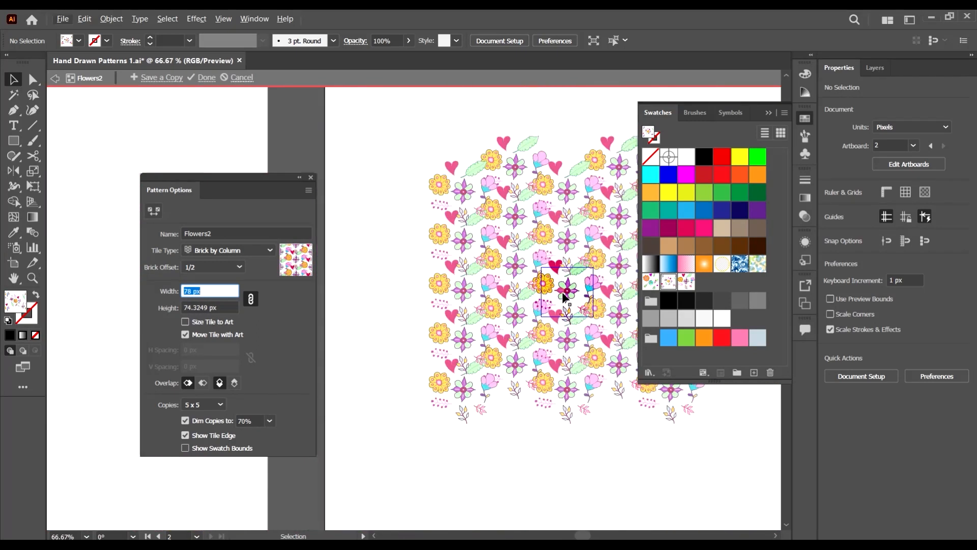
scroll(577, 274, up, 5)
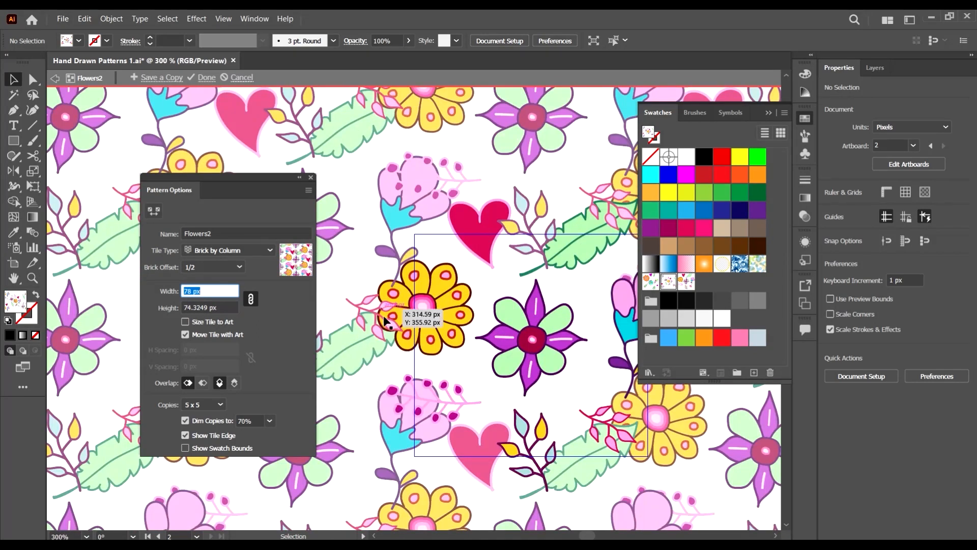
click(203, 383)
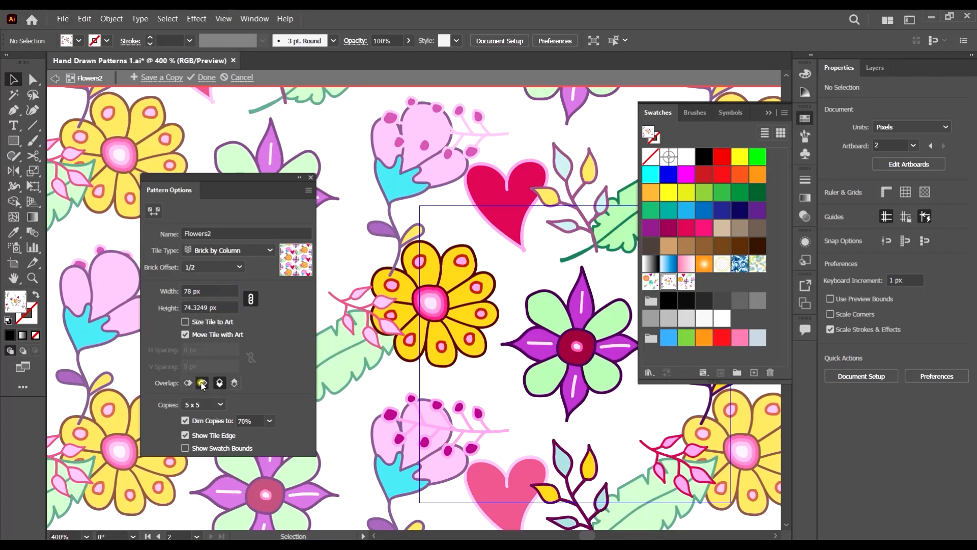
scroll(517, 269, down, 2)
scroll(425, 347, up, 3)
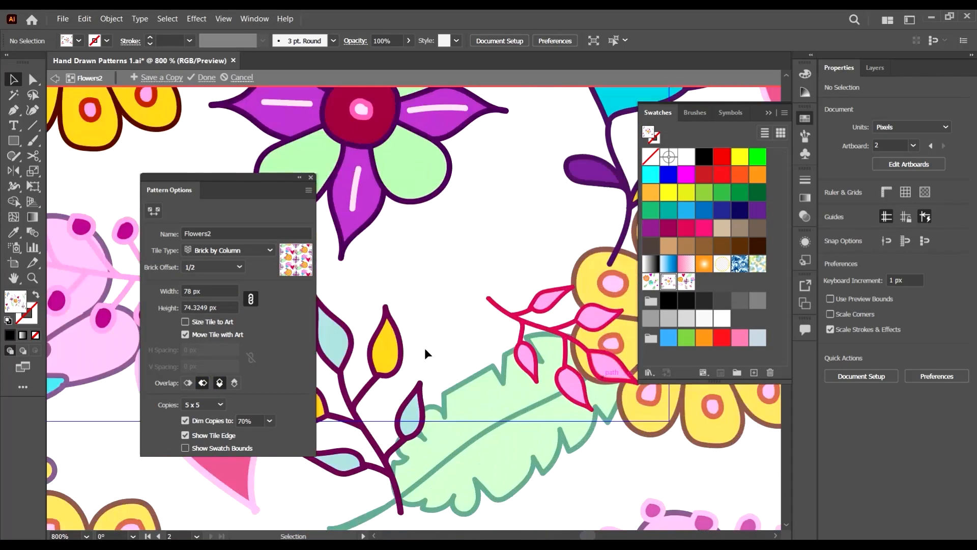
click(235, 382)
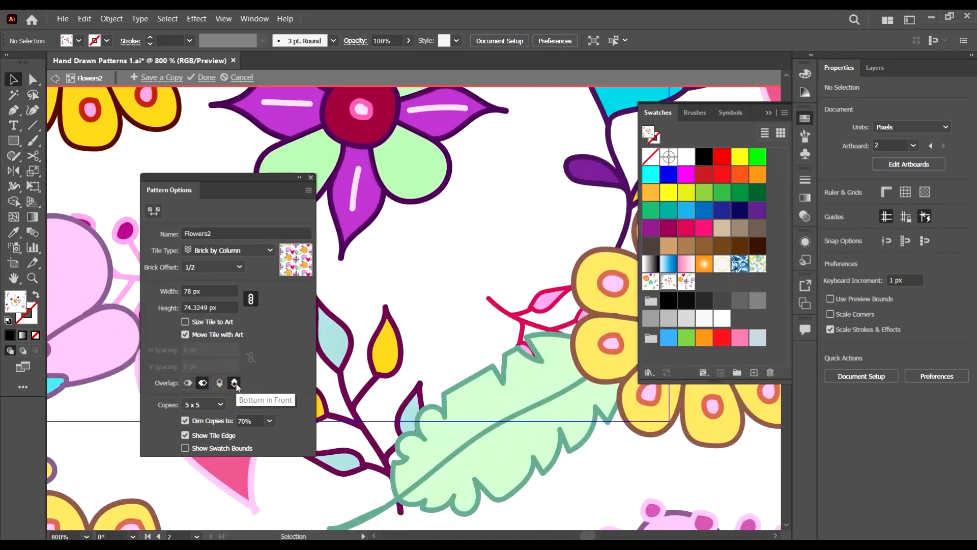
Step: Set the Flowers2 preview to 9 x 9 copies and examine the repeat as a whole and in close-up
scroll(508, 309, down, 4)
scroll(484, 311, down, 4)
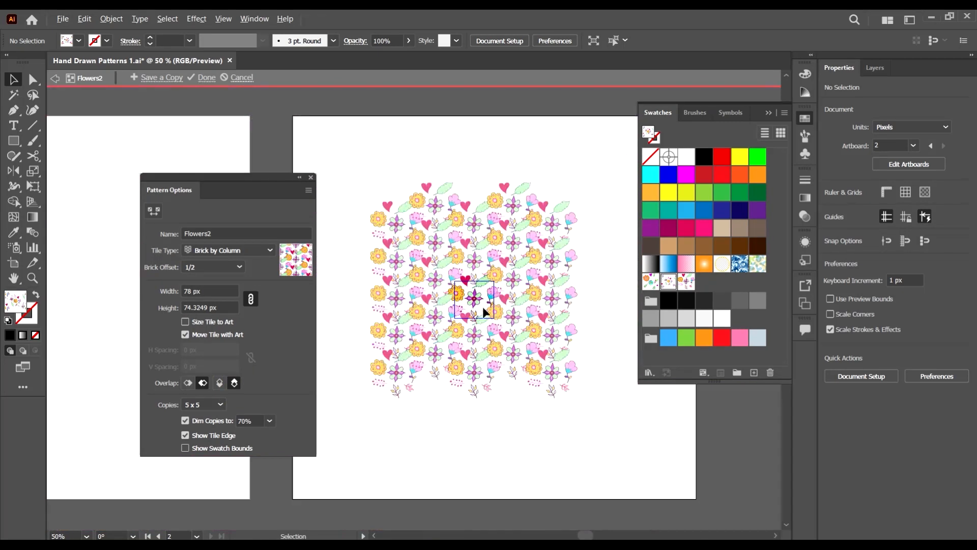
scroll(521, 335, up, 1)
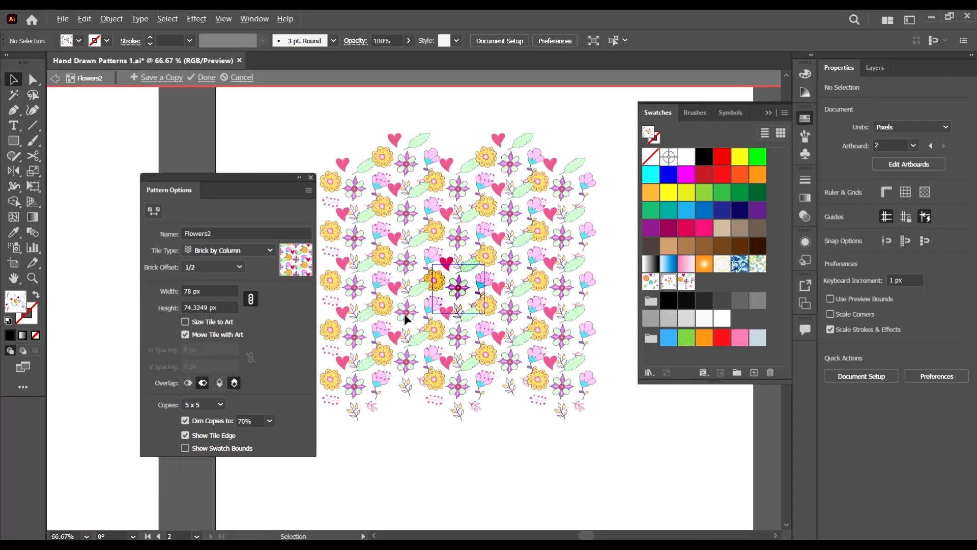
click(207, 404)
click(204, 278)
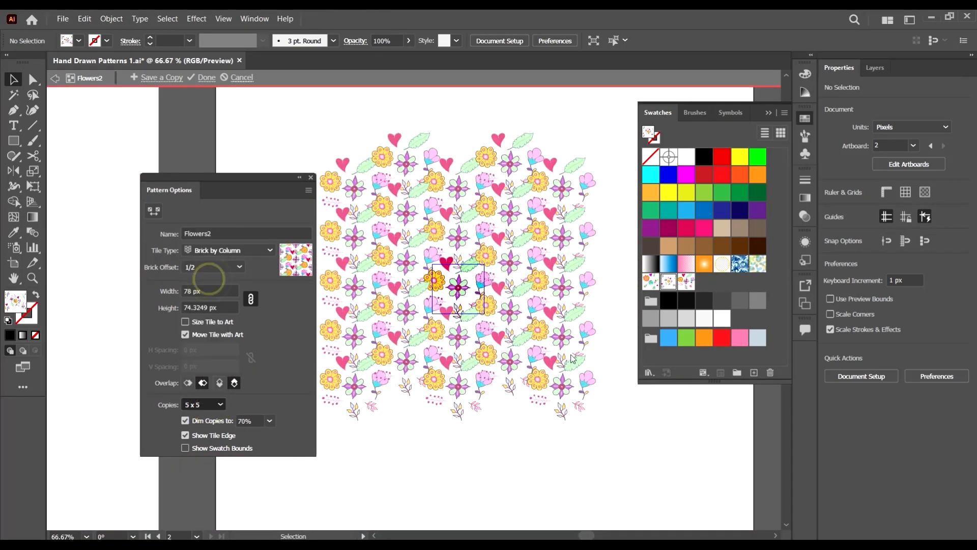
scroll(425, 232, up, 3)
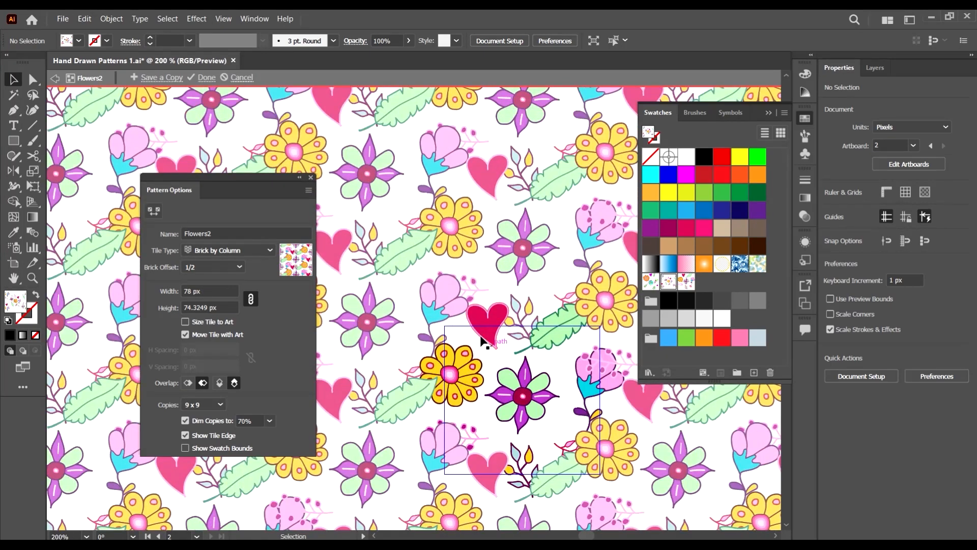
scroll(482, 343, down, 4)
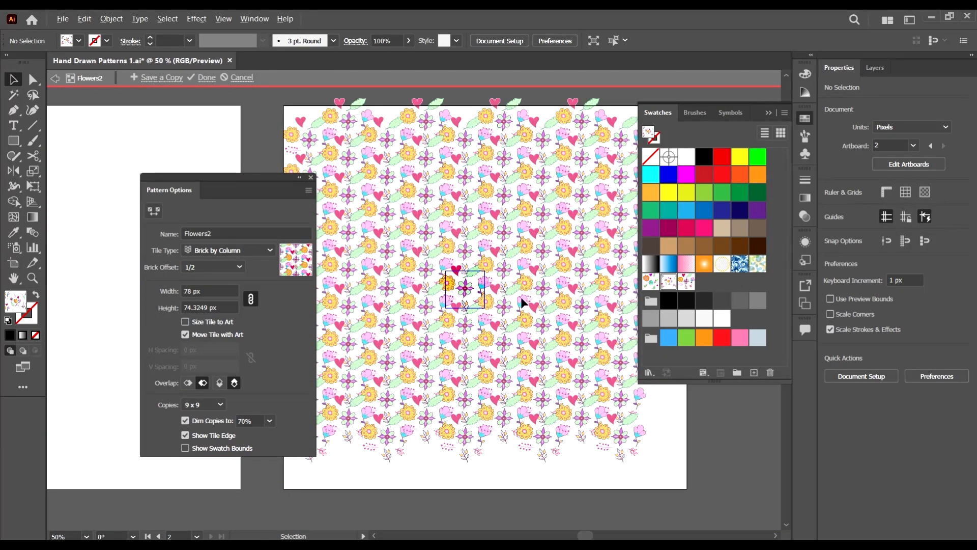
scroll(521, 297, up, 4)
scroll(362, 273, up, 1)
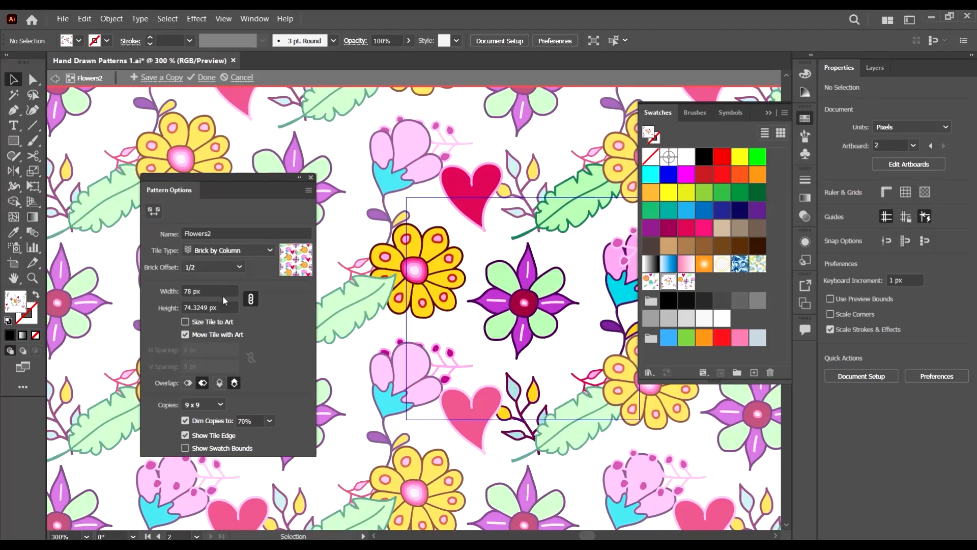
Step: Widen the Flowers2 tile to 114 px with proportional height and check the repeat as a whole
click(212, 290)
scroll(212, 289, up, 9)
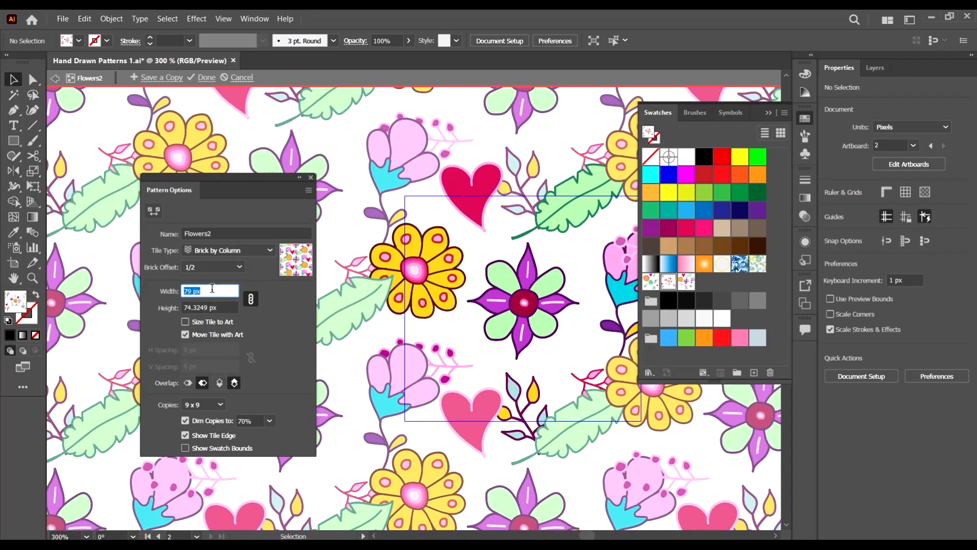
scroll(212, 288, up, 17)
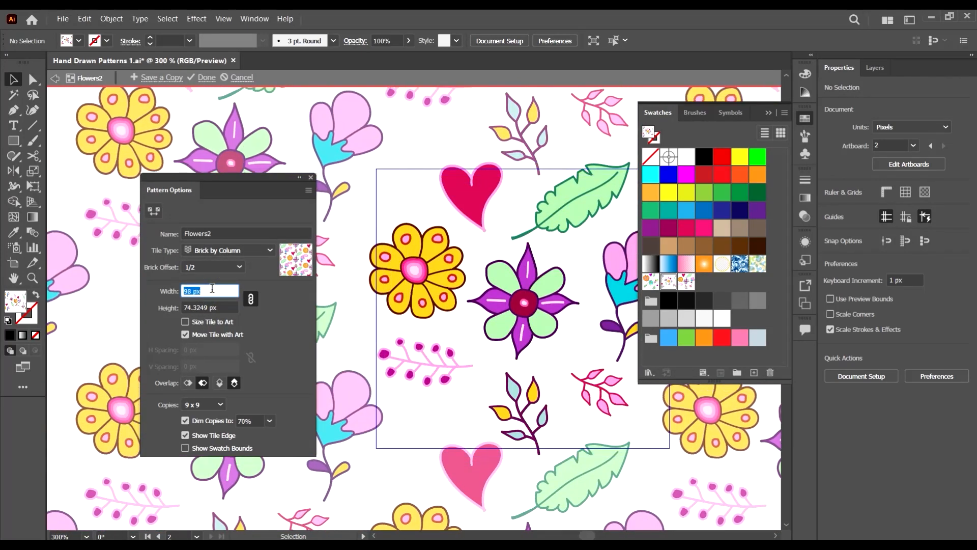
scroll(212, 288, up, 10)
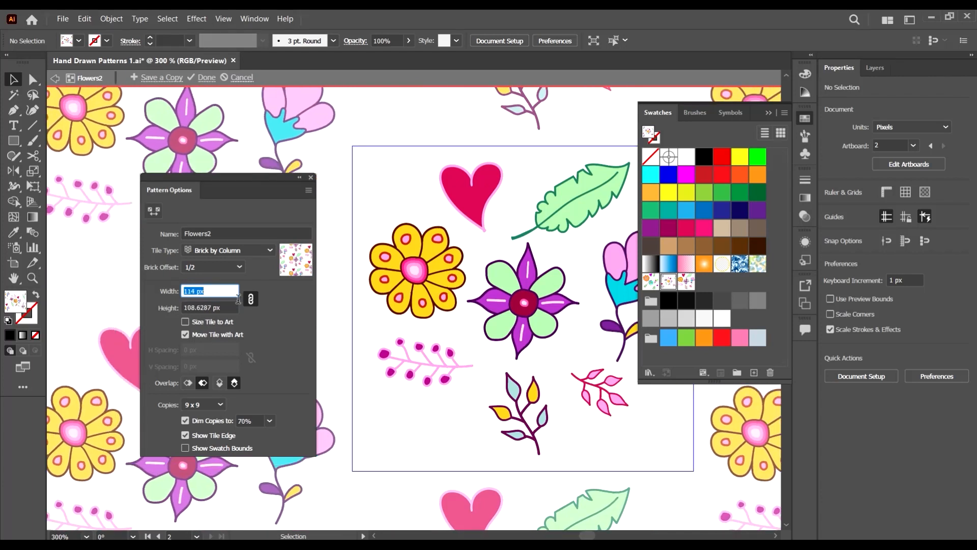
scroll(463, 307, down, 7)
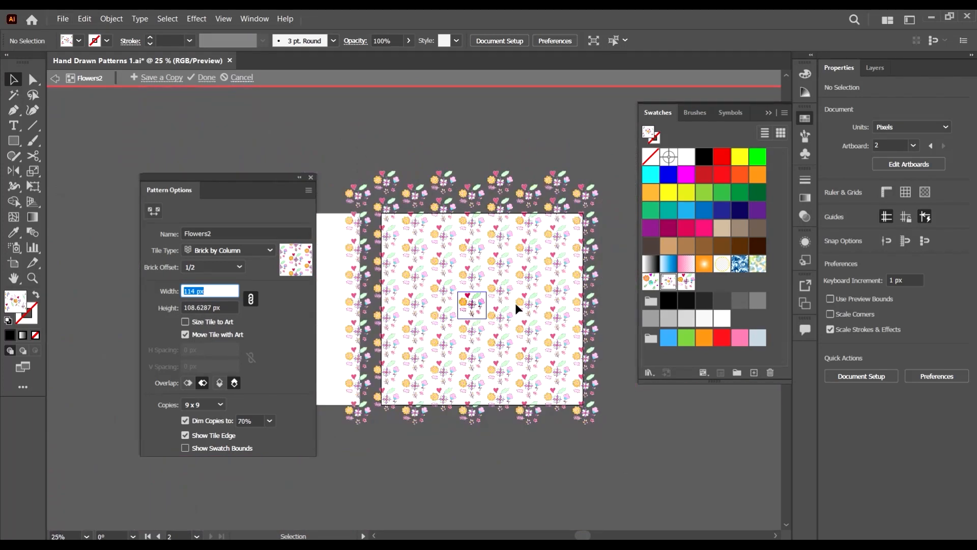
scroll(515, 303, up, 3)
scroll(346, 302, up, 2)
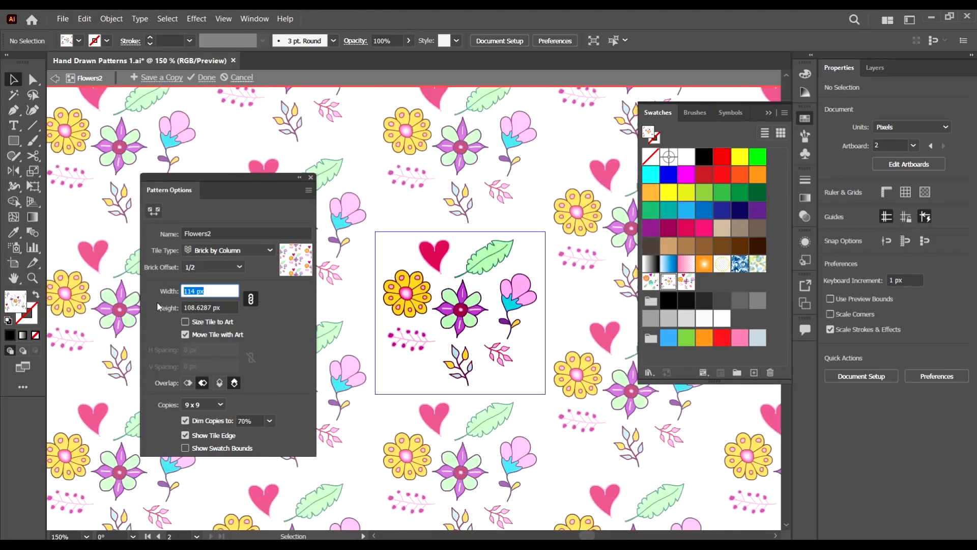
Step: Set the Flowers2 tile width to 109 px with proportional height
key(Down)
key(Down)
key(Down)
key(Down)
key(Down)
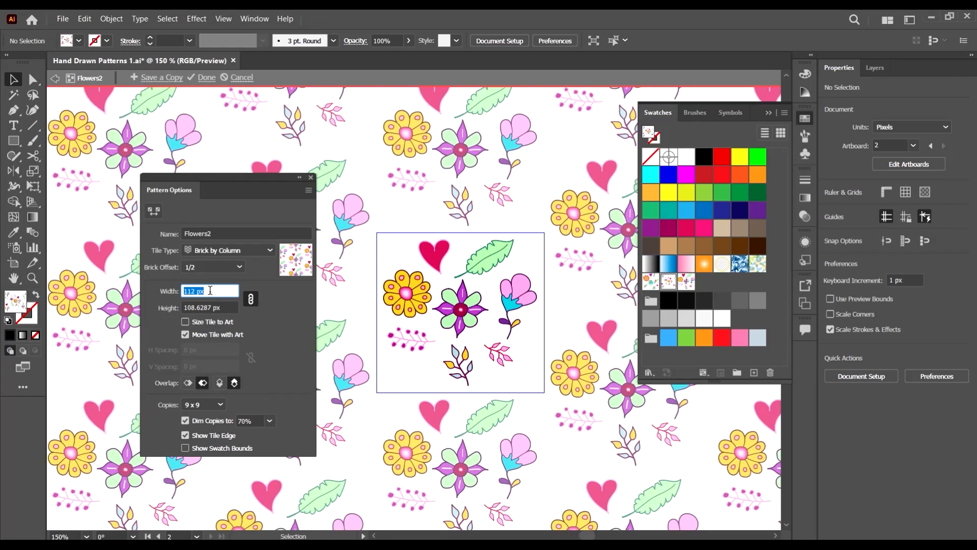
scroll(483, 268, up, 2)
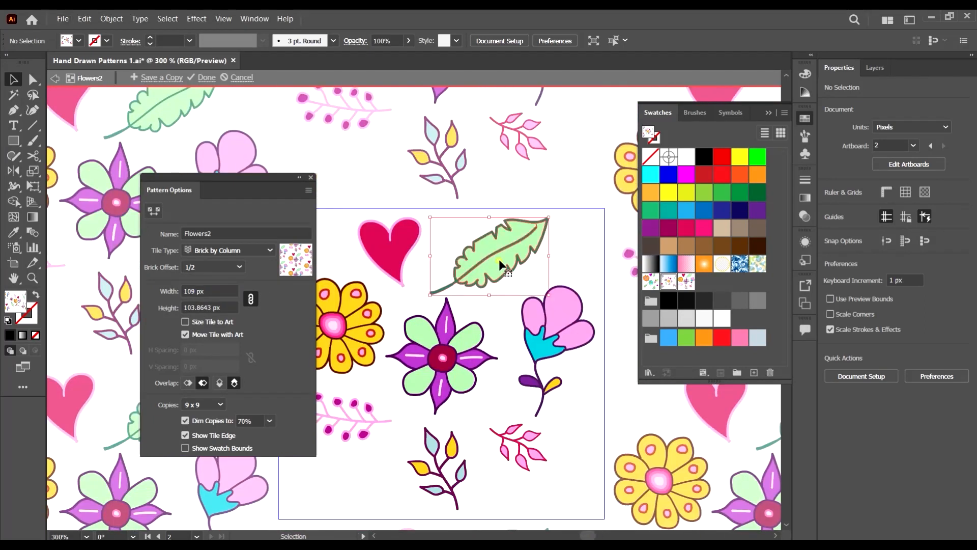
Step: Shift the green leaf about 2.4 px left and 1.7 px down, and the pink tulip about 3.3 px left
click(500, 262)
drag(513, 258, 509, 263)
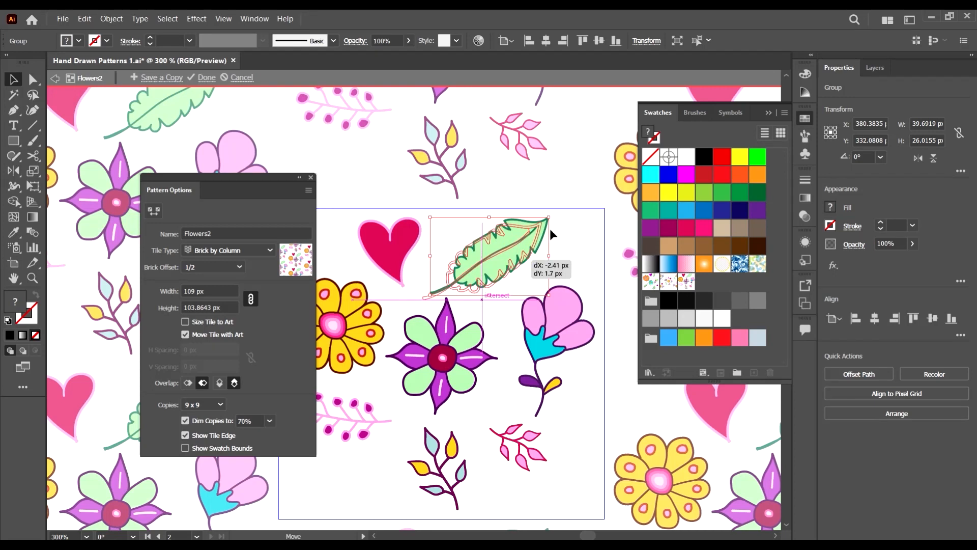
drag(551, 229, 546, 234)
click(561, 308)
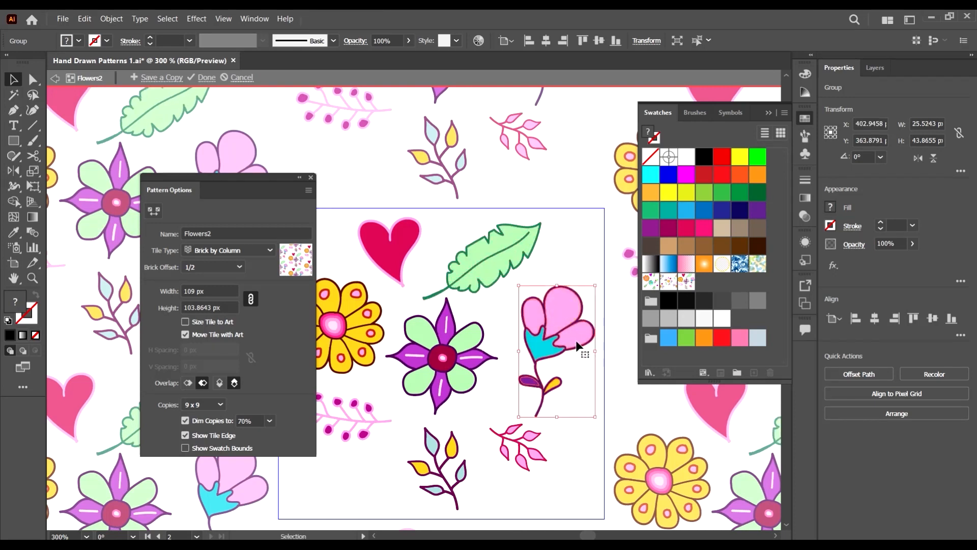
drag(574, 340, 564, 338)
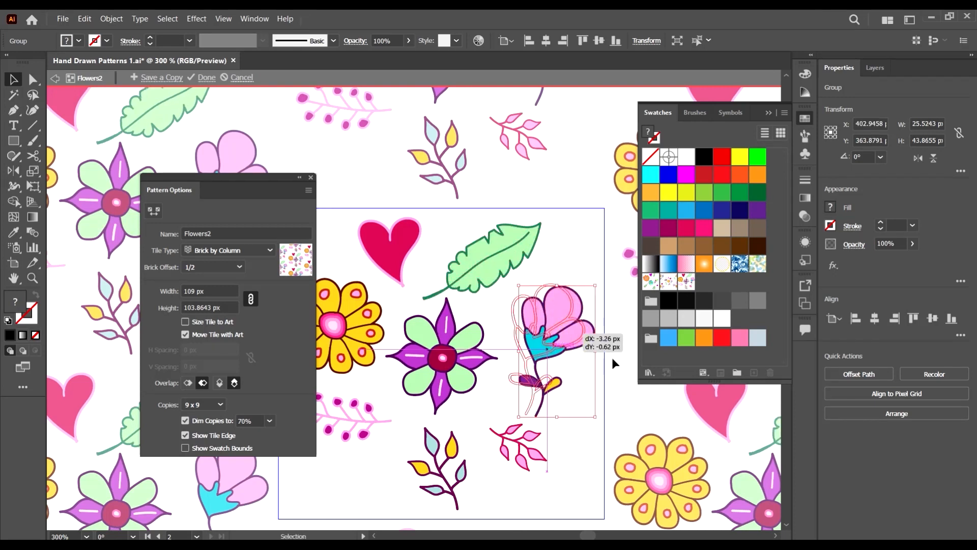
Step: Enlarge the small pink leafy sprig slightly, then move the berry branch a little to the right and adjust its size
click(542, 459)
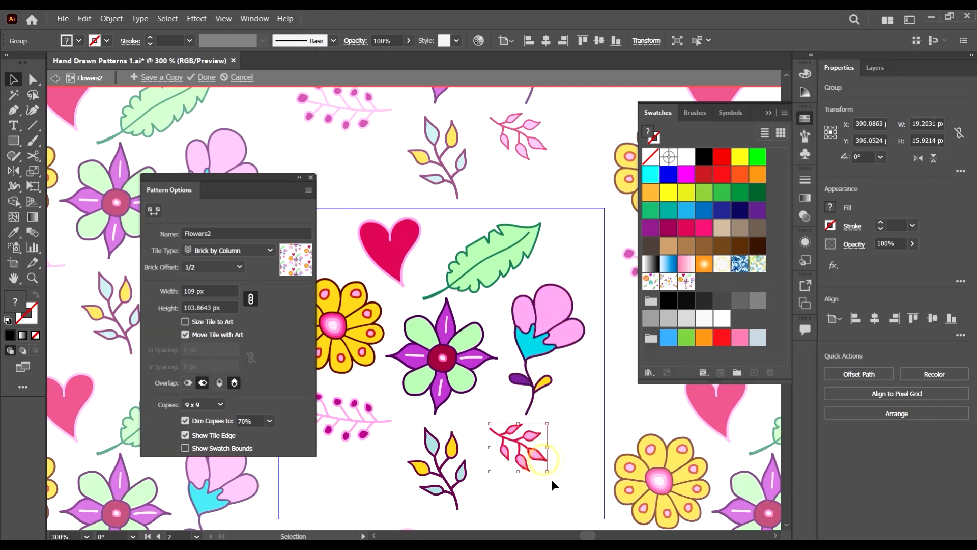
drag(547, 475, 550, 474)
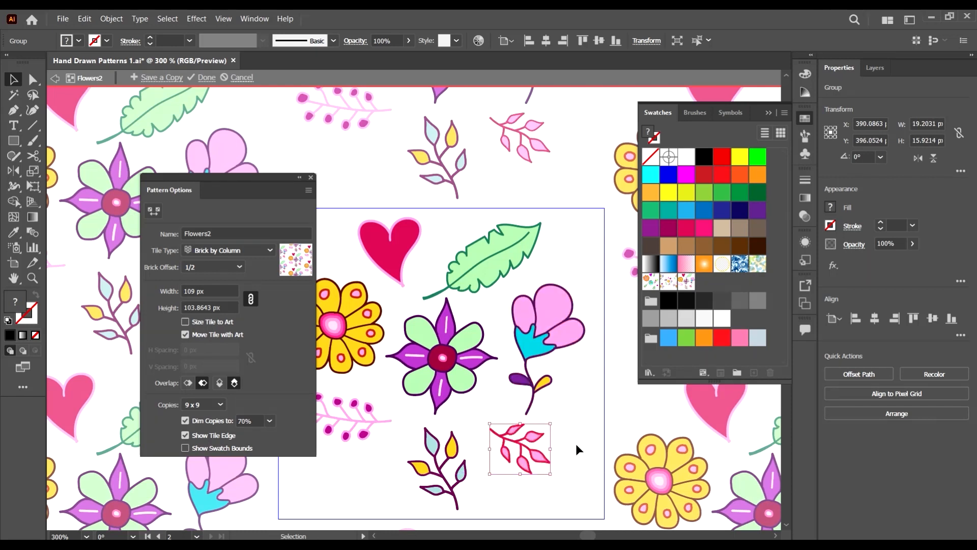
click(575, 443)
scroll(594, 427, down, 2)
scroll(488, 438, up, 2)
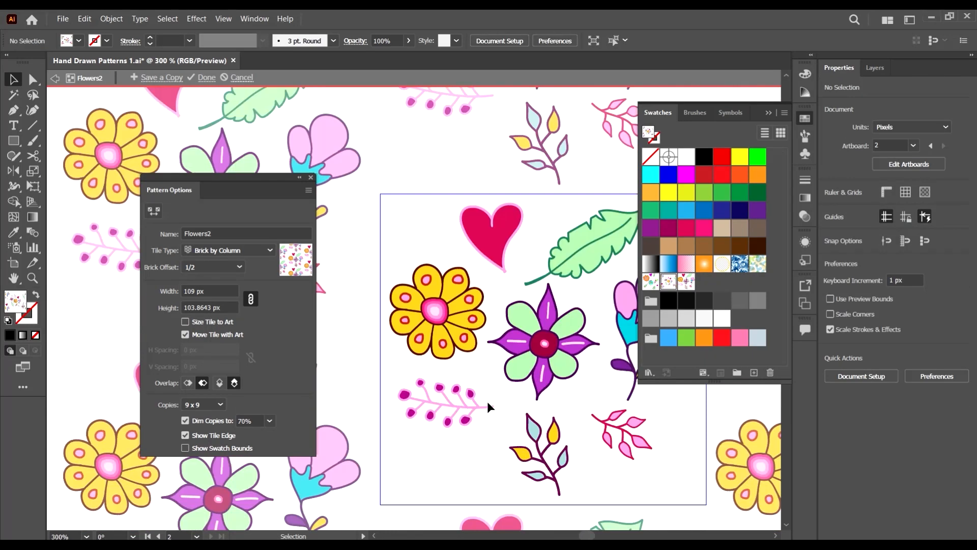
mouse_move(487, 406)
mouse_down()
mouse_move(520, 418)
mouse_move(502, 417)
mouse_up()
drag(407, 416, 410, 415)
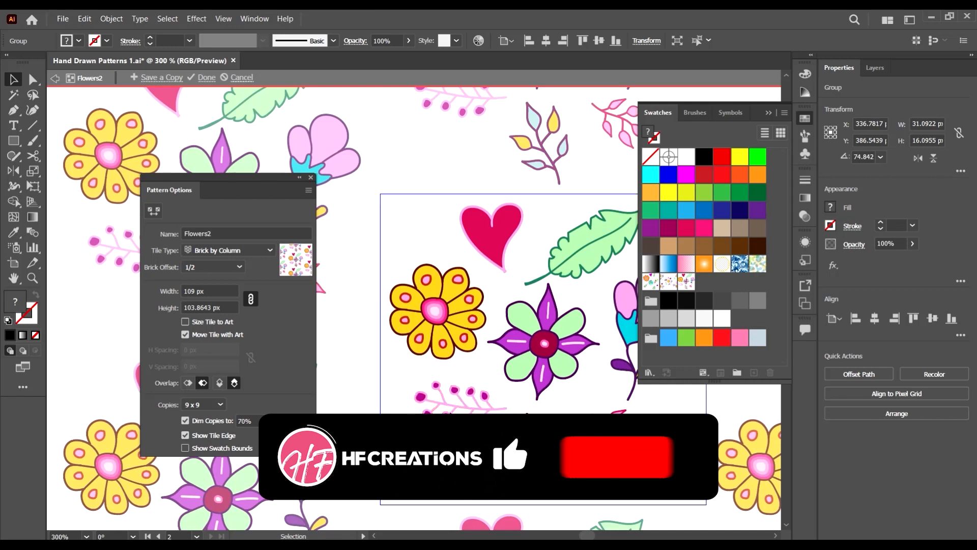
click(54, 181)
scroll(506, 316, down, 2)
scroll(564, 344, up, 2)
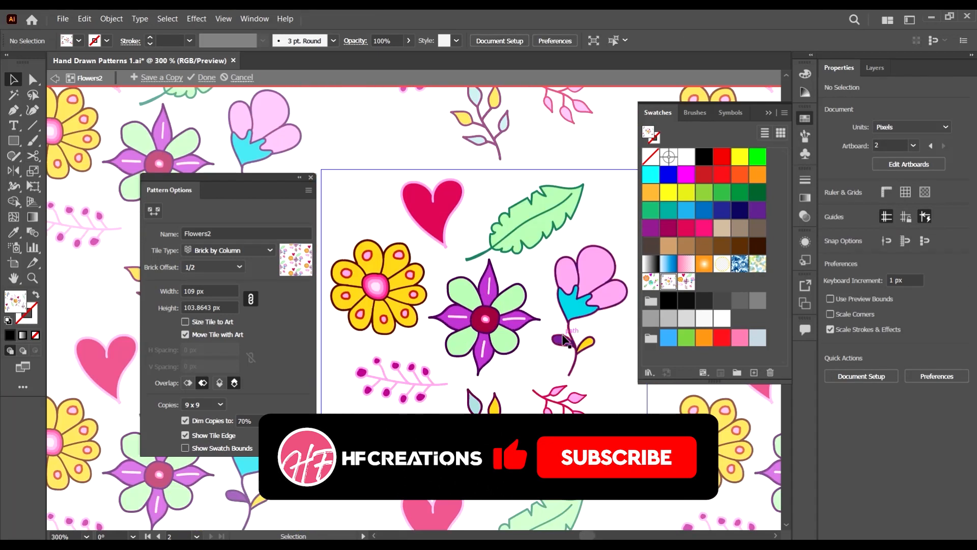
Step: Paint two short curved accents with the Paintbrush, one below the heart and one between the purple flower and the tulip
click(32, 142)
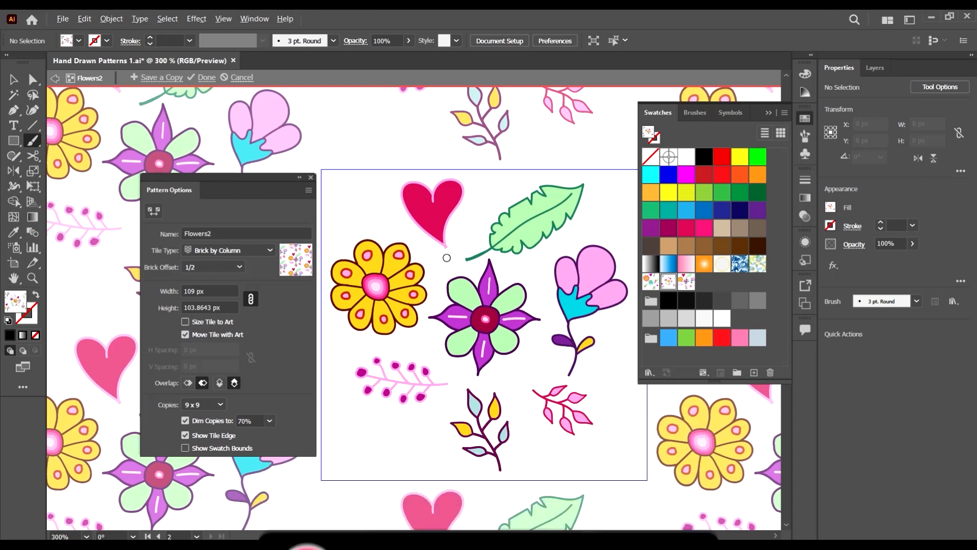
scroll(423, 249, up, 1)
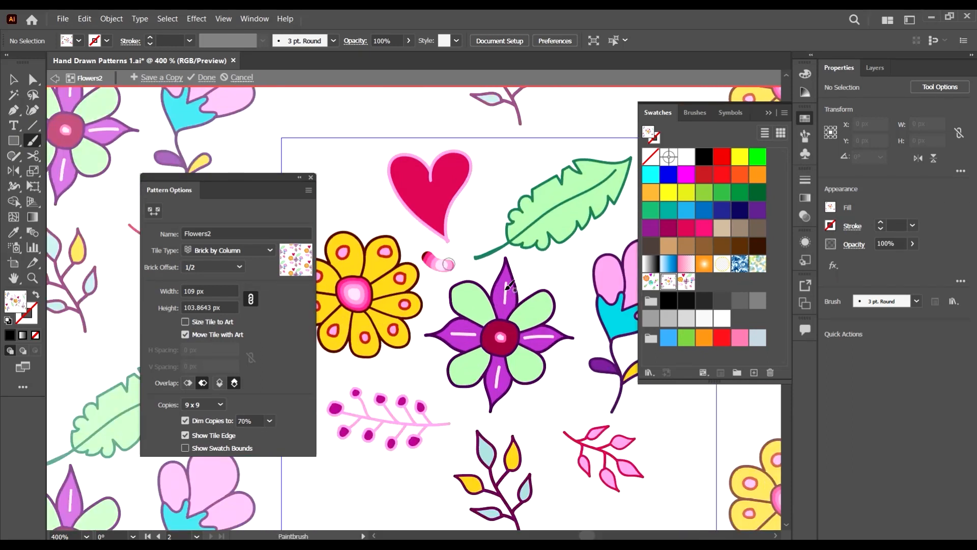
scroll(509, 285, down, 1)
key(shift+x)
drag(579, 237, 572, 261)
scroll(552, 279, up, 1)
scroll(509, 294, down, 2)
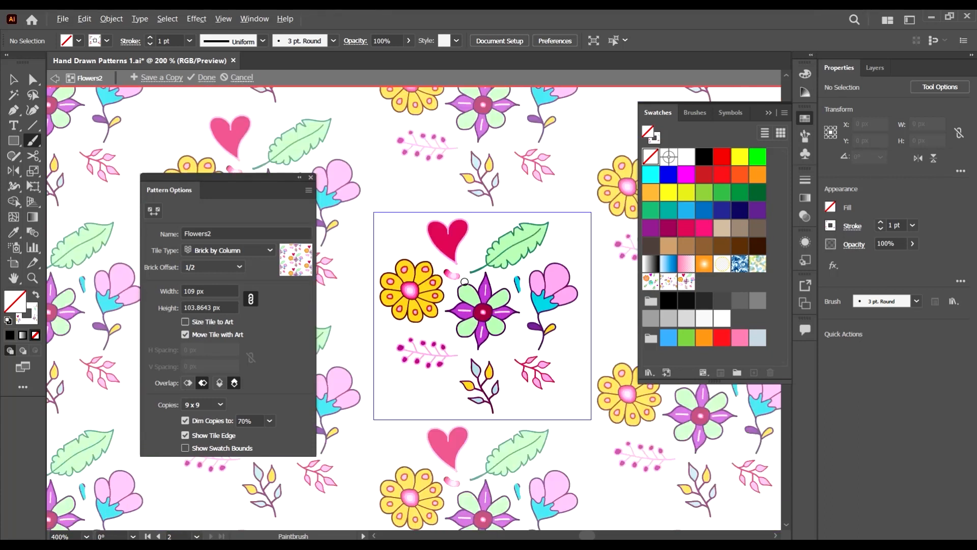
scroll(509, 294, up, 3)
scroll(485, 305, down, 2)
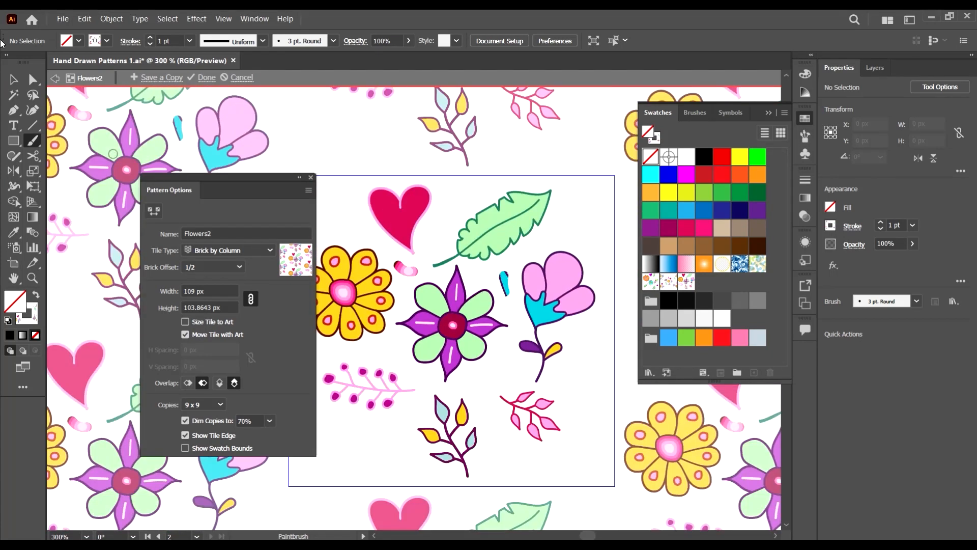
Step: Select both painted accents and recolor their strokes with the dark purple sampled from the purple flower's outline, without fill
click(13, 79)
scroll(407, 275, up, 2)
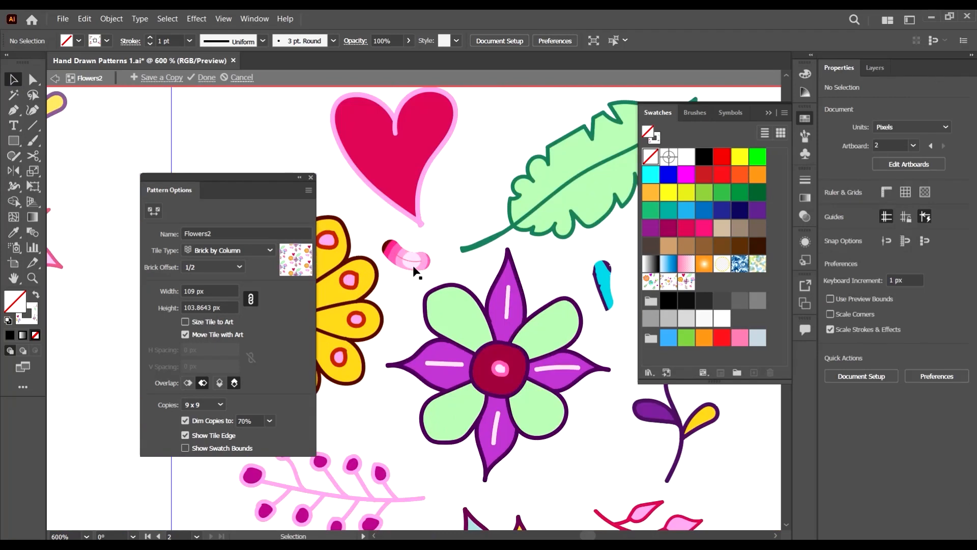
click(413, 264)
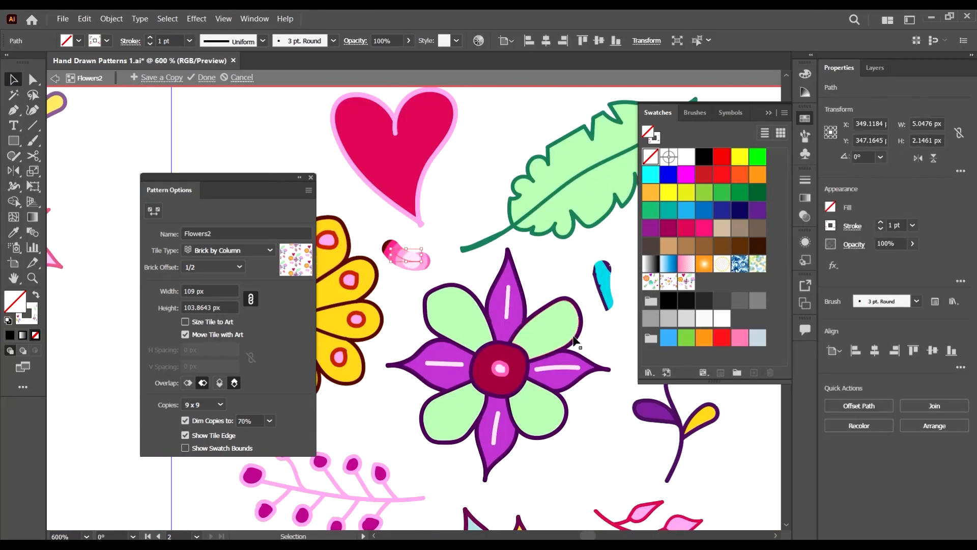
shift+click(600, 298)
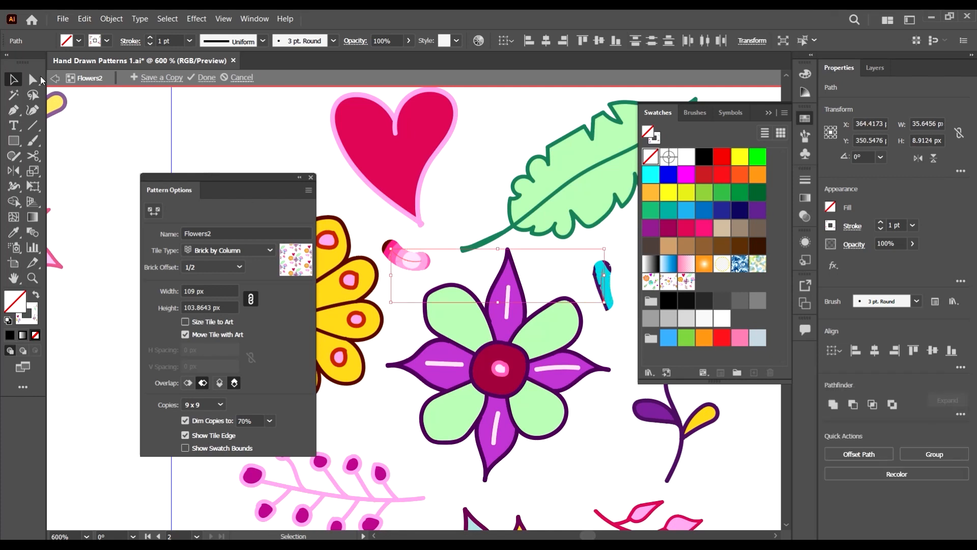
scroll(436, 367, up, 1)
scroll(448, 364, down, 2)
scroll(439, 350, up, 3)
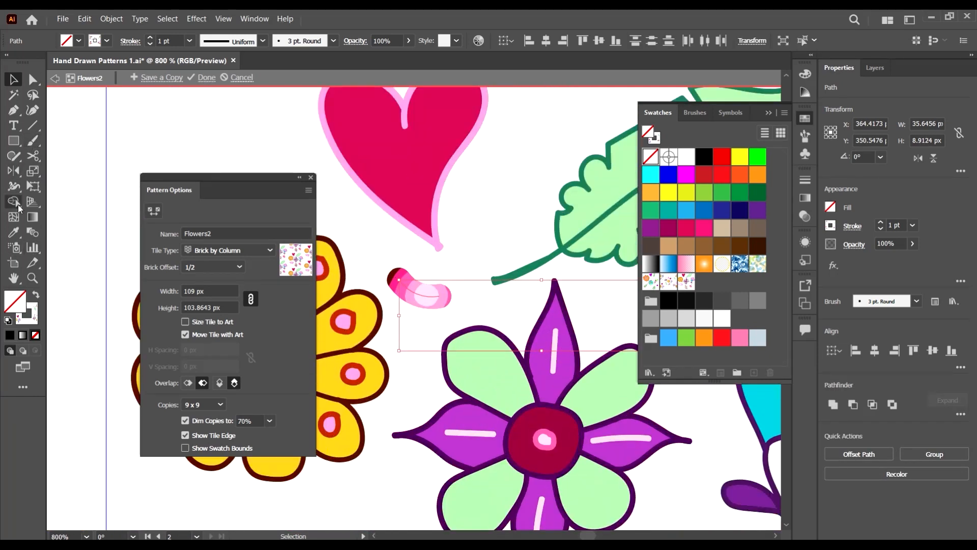
click(13, 232)
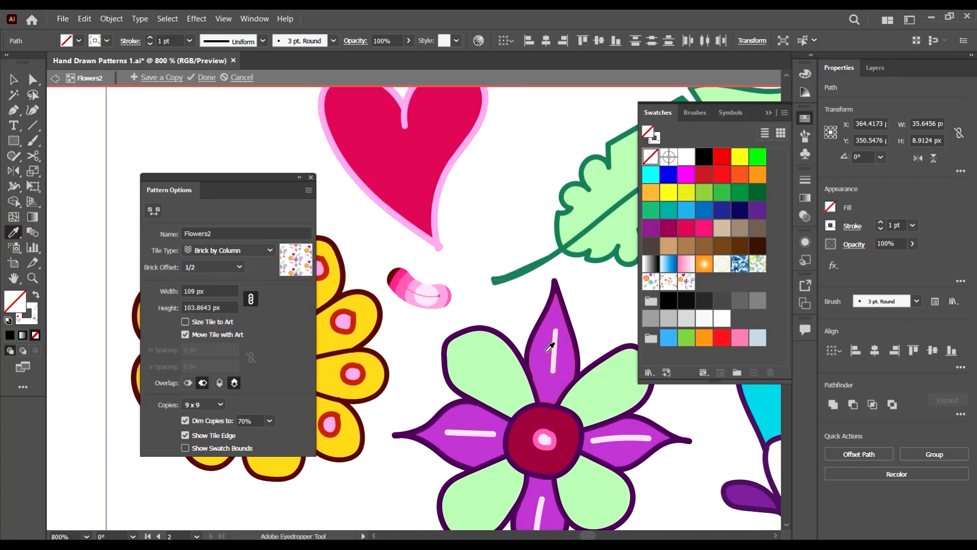
click(534, 328)
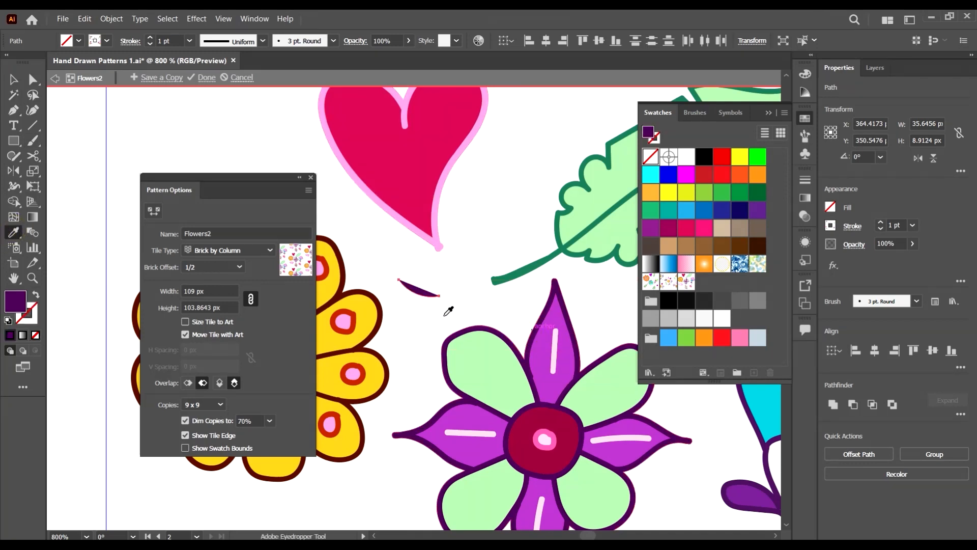
key(shift+x)
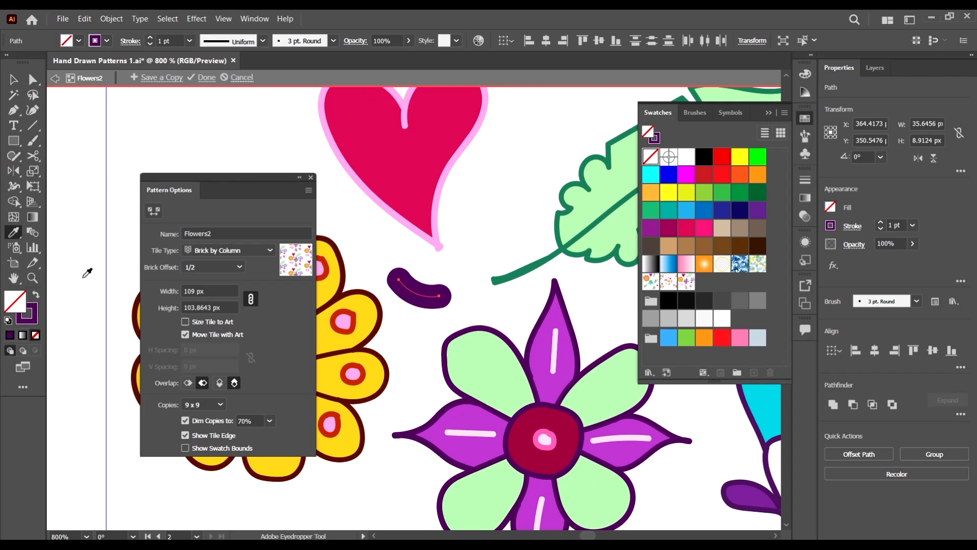
click(14, 80)
Step: Thin both accent strokes to 0.5 pt, check them against the motifs, and reduce them further to 0.25 pt
click(189, 40)
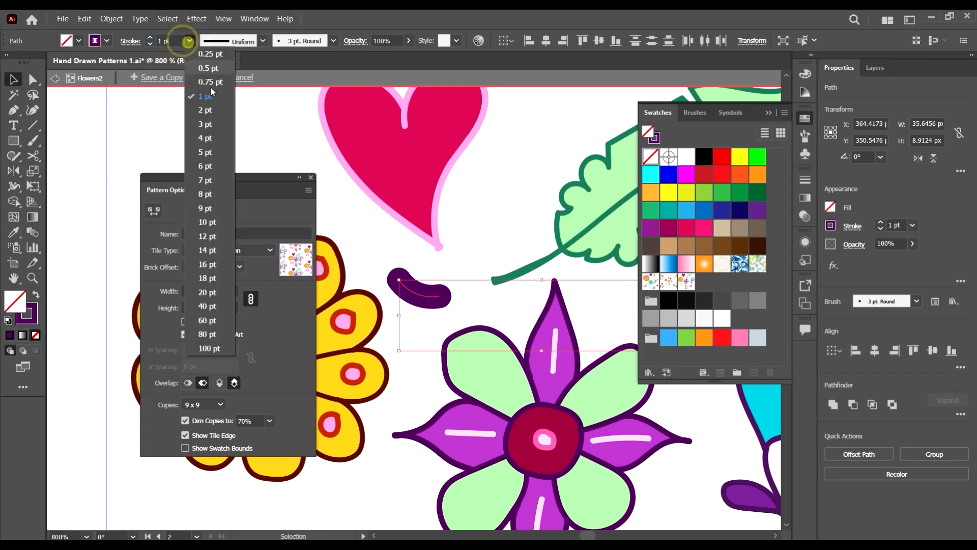
click(209, 68)
scroll(458, 315, down, 4)
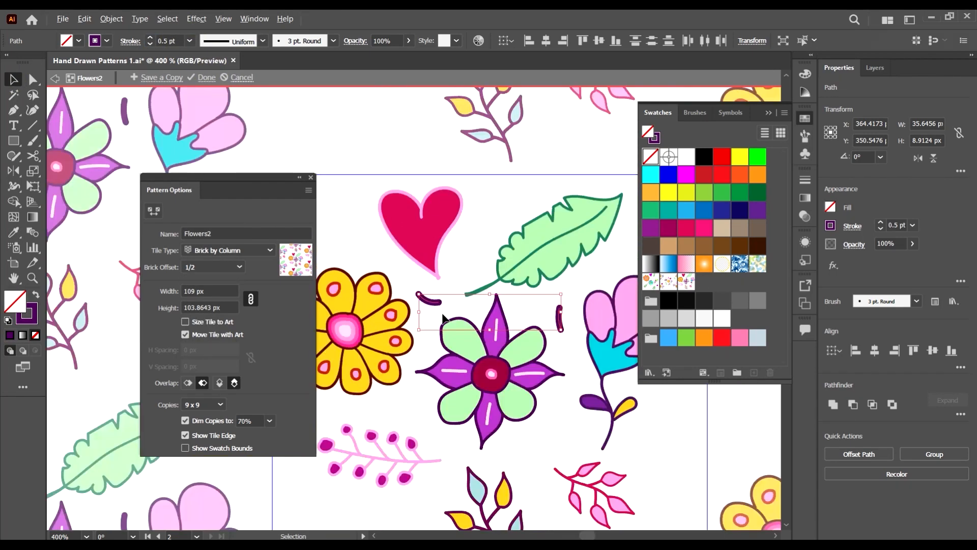
scroll(458, 344, up, 2)
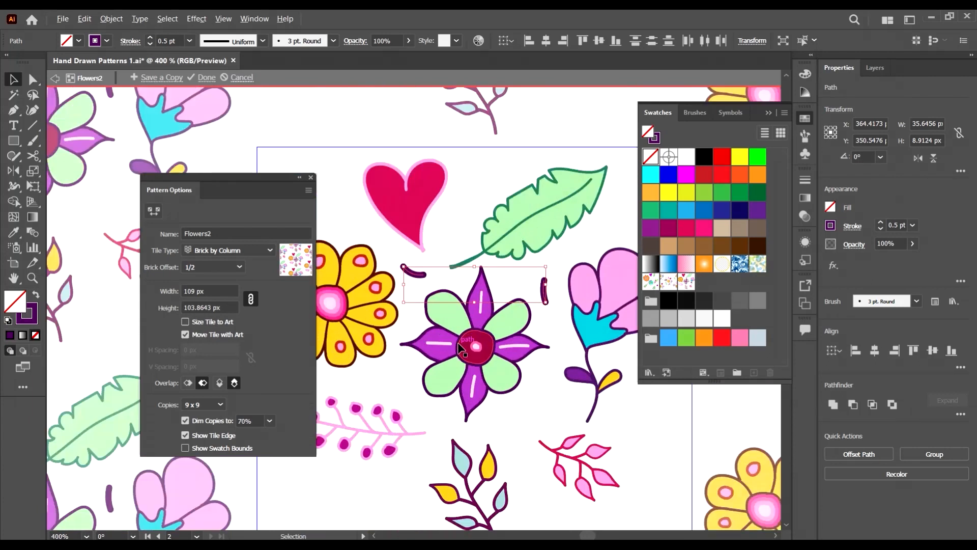
click(189, 41)
click(197, 54)
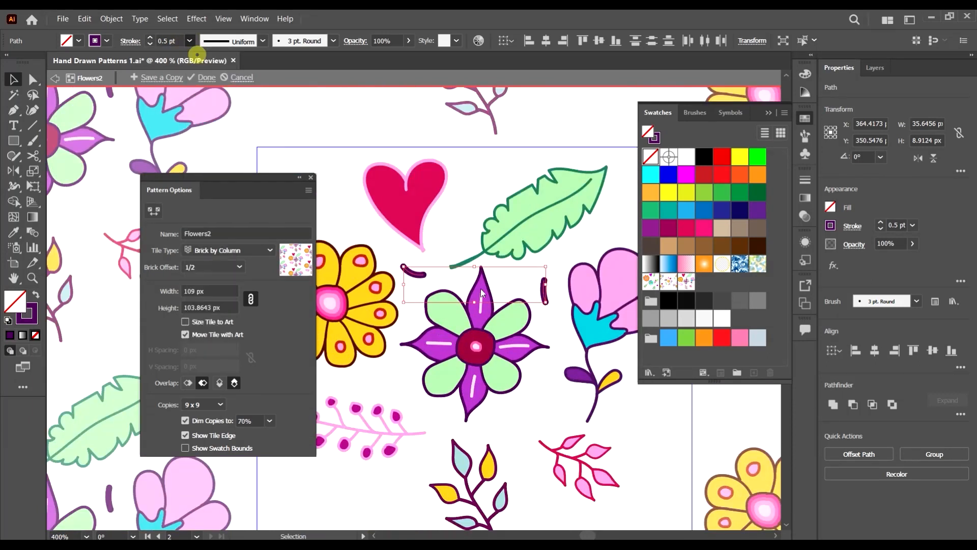
scroll(481, 305, down, 2)
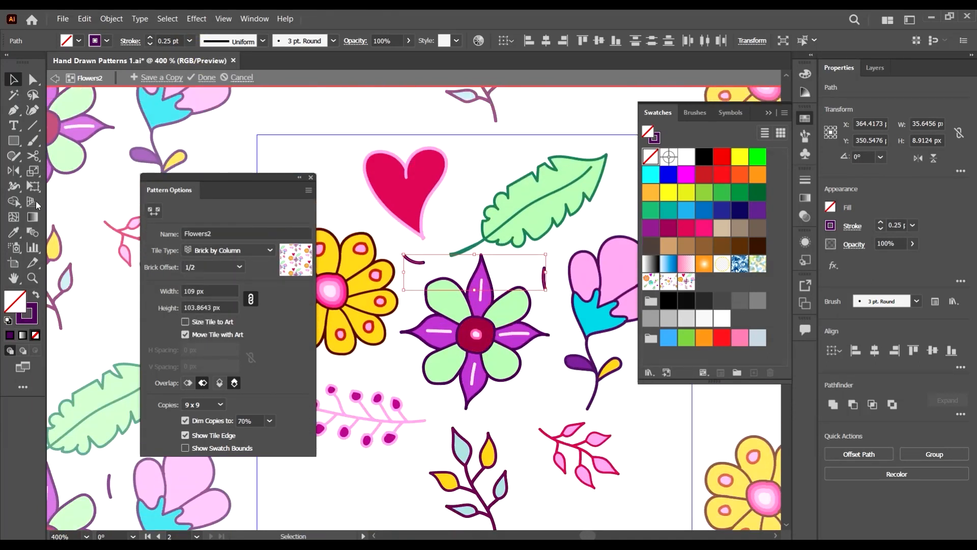
Step: Recolor both accent strokes with the light pink sampled from the tulip's petal, without fill, at 0.25 pt
scroll(404, 417, down, 3)
key(i)
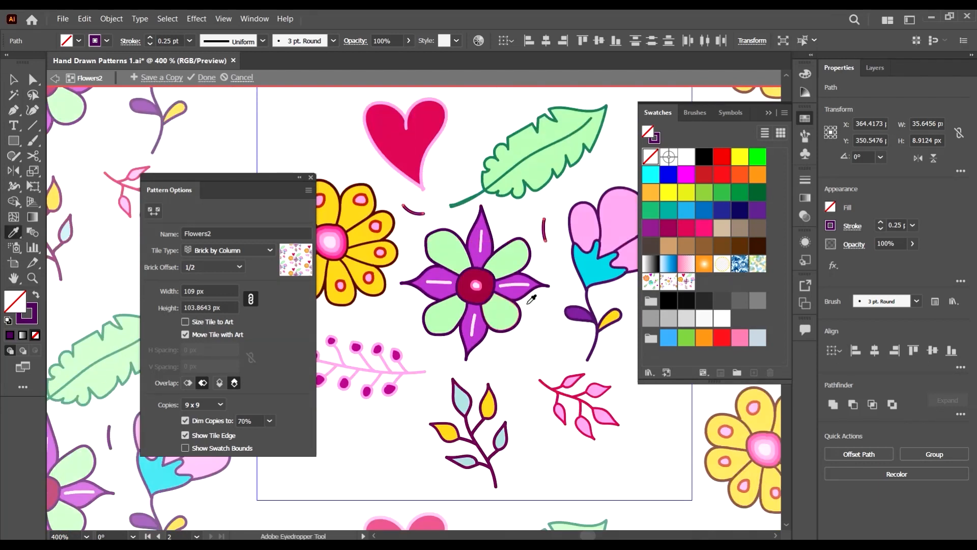
click(591, 222)
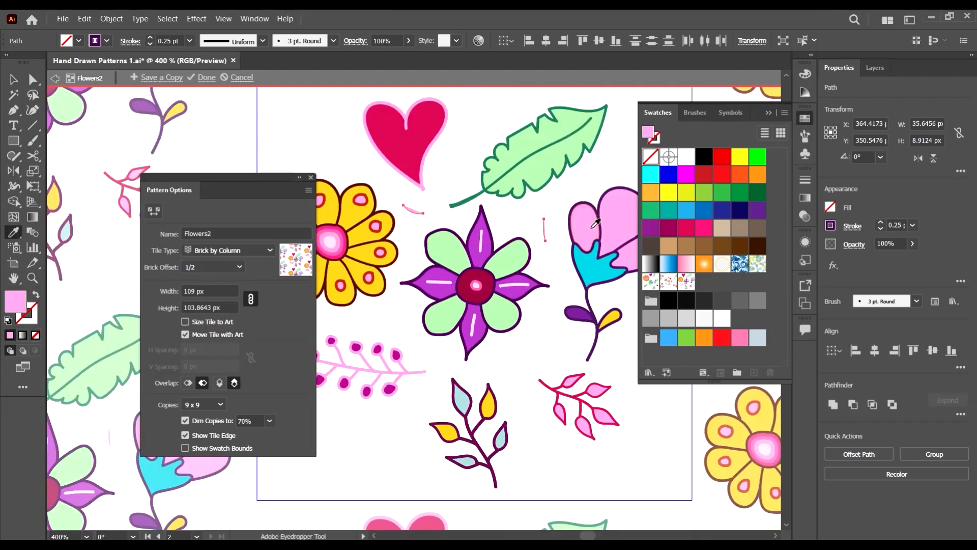
key(shift+x)
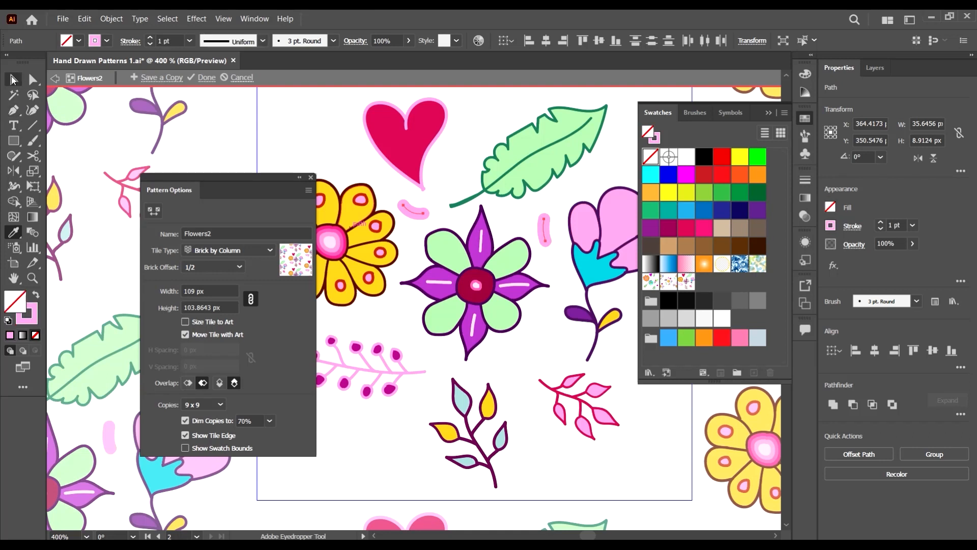
click(13, 79)
click(189, 41)
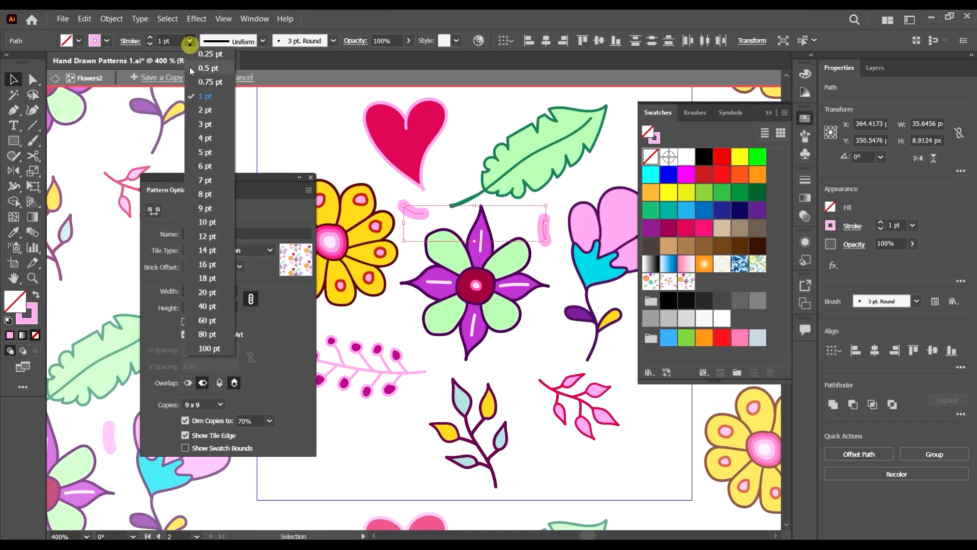
click(204, 65)
Step: Try the oval width profile that tapers at both ends on both accents and inspect their shape up close
click(262, 41)
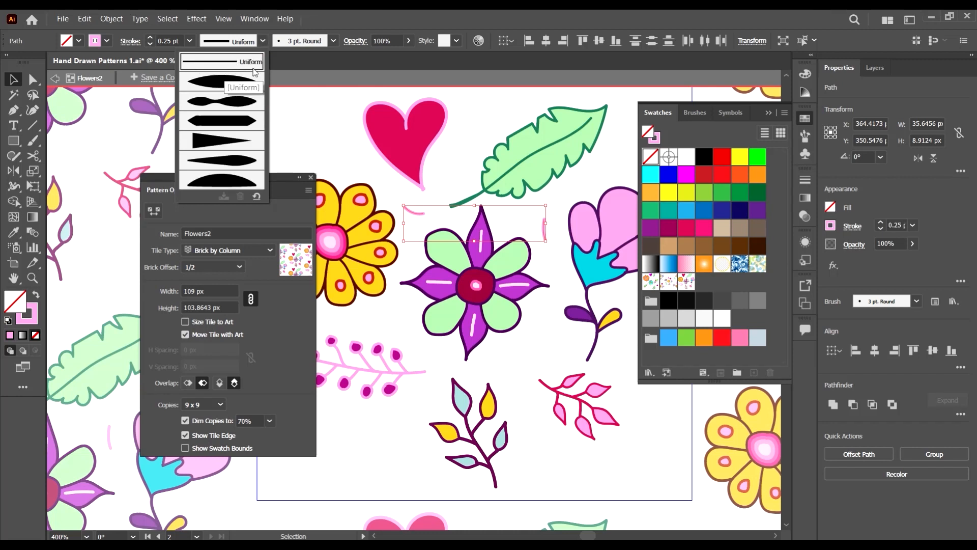
click(232, 87)
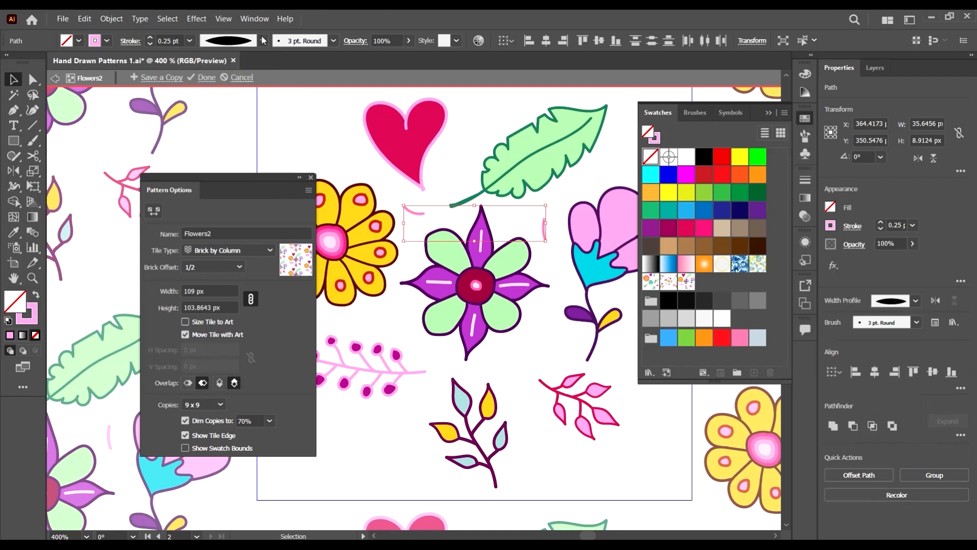
scroll(409, 216, up, 3)
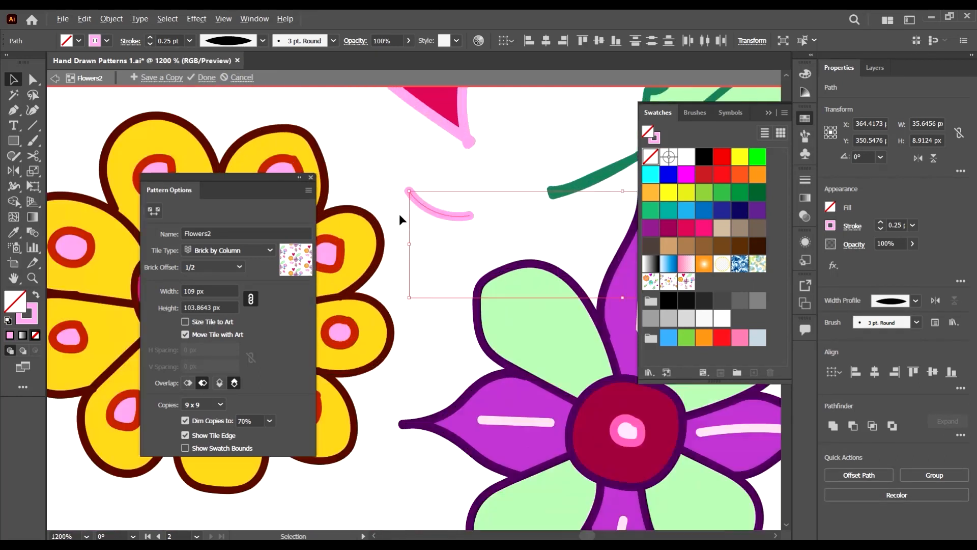
scroll(433, 203, up, 4)
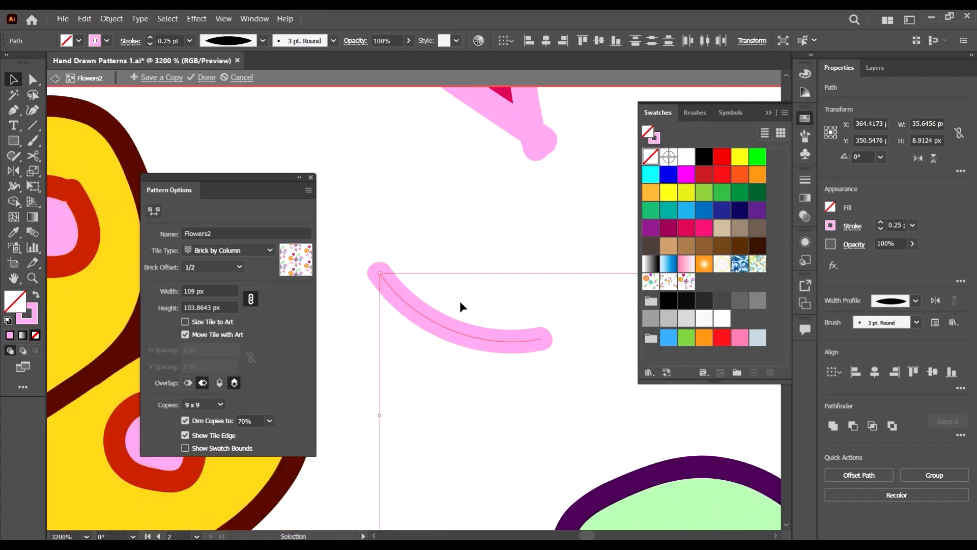
scroll(473, 326, down, 5)
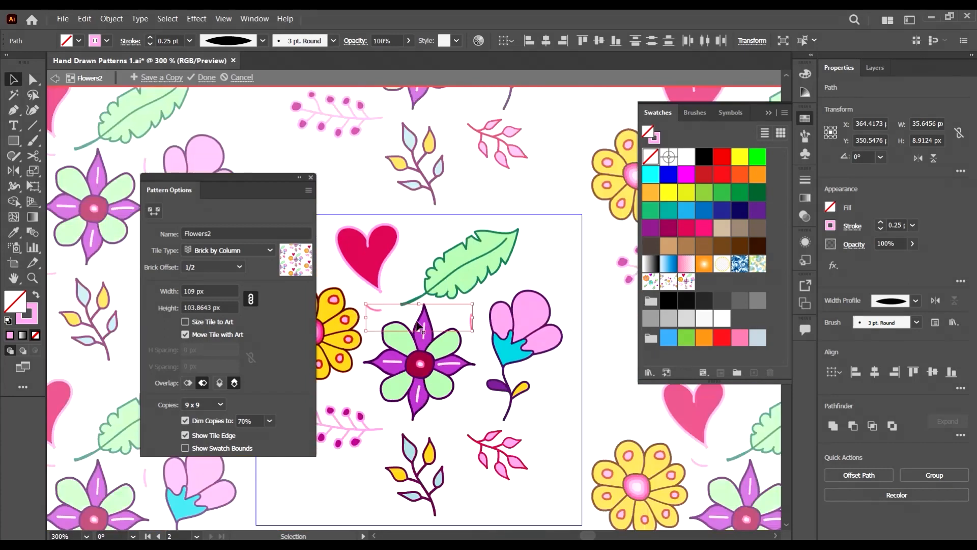
scroll(520, 316, up, 5)
Step: Select only the accent between the purple flower and the tulip and return it to the Uniform width profile
click(588, 332)
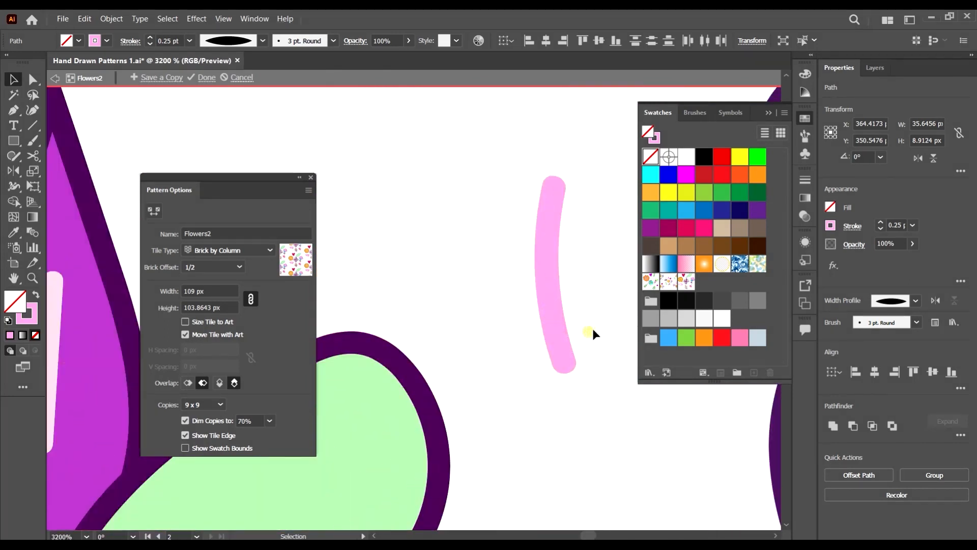
click(552, 275)
click(262, 41)
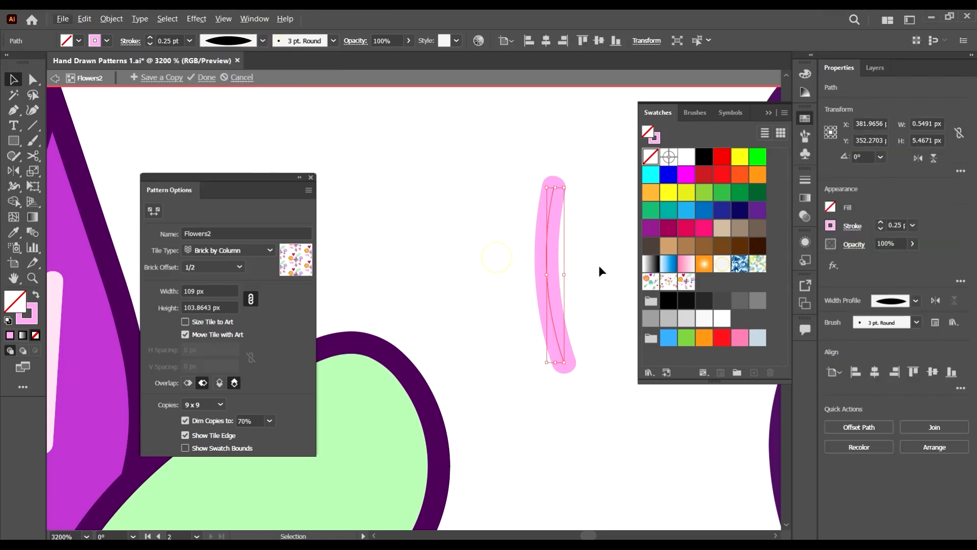
scroll(598, 264, down, 1)
scroll(561, 234, down, 1)
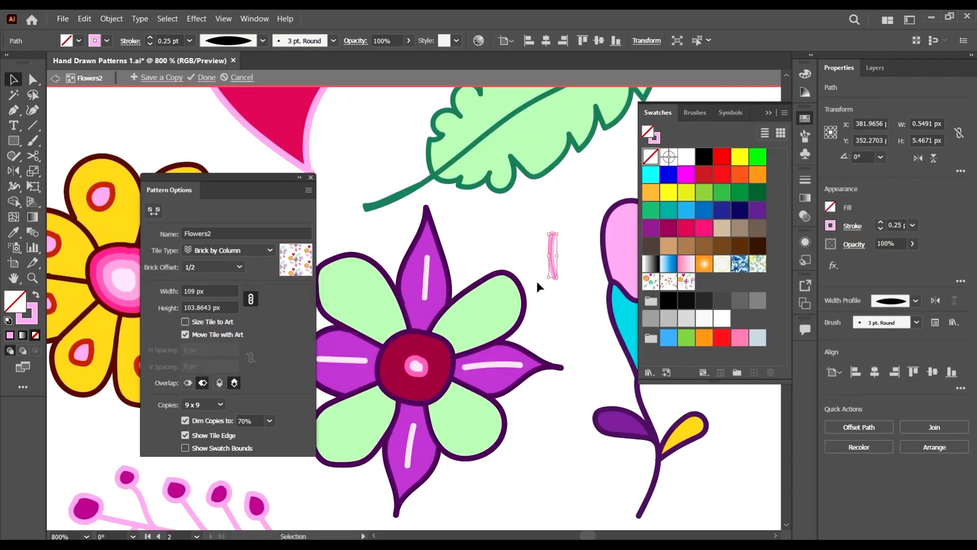
scroll(563, 285, down, 1)
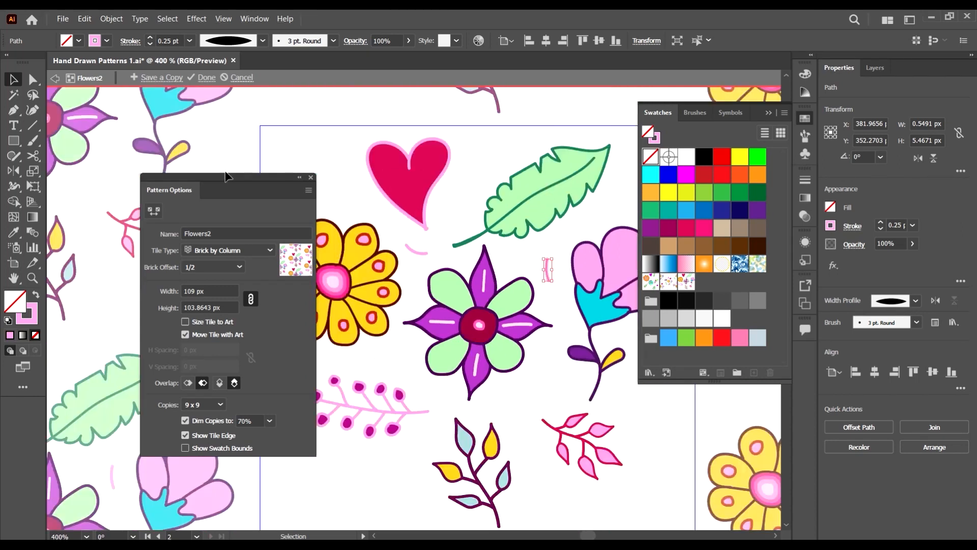
scroll(538, 281, up, 3)
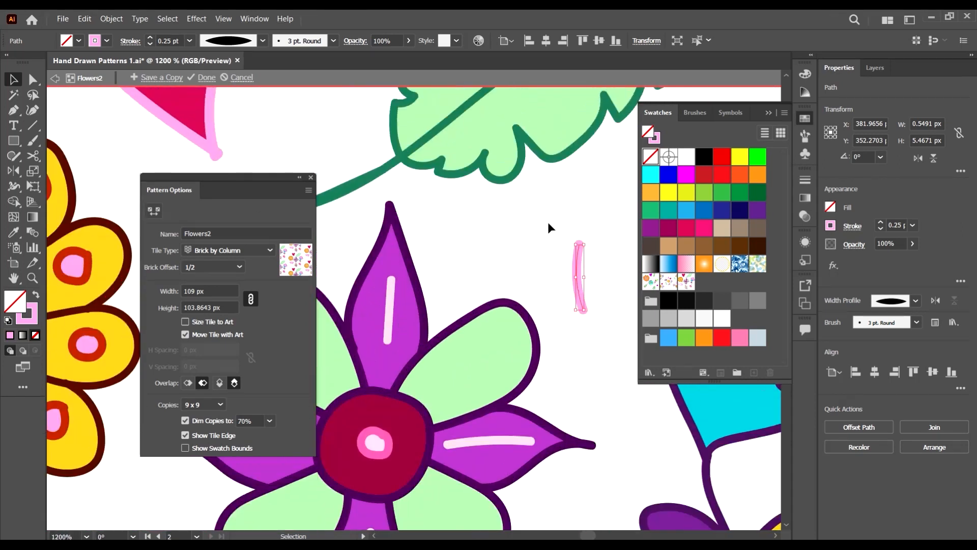
scroll(560, 267, left, 1)
click(263, 42)
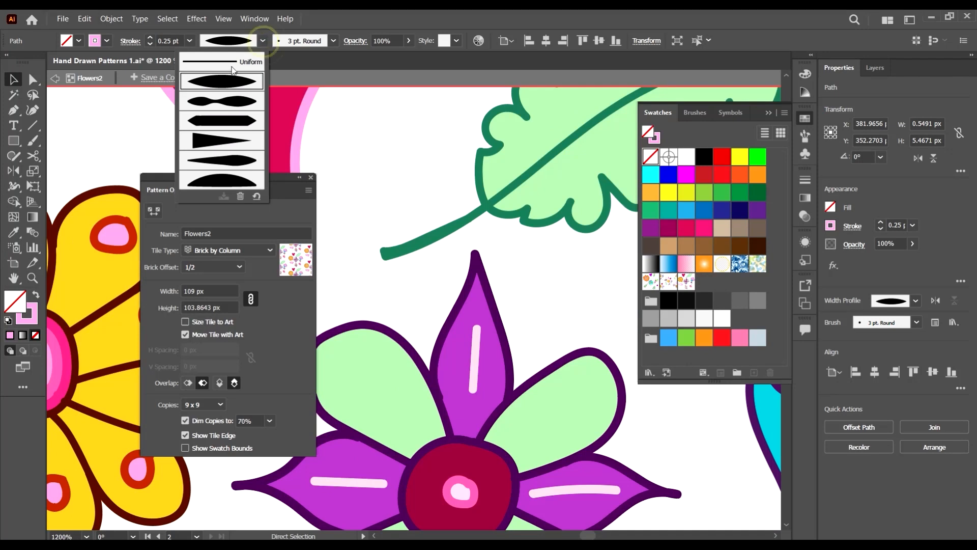
click(228, 57)
Step: Add the accent below the heart to the selection and set both accents to the Uniform width profile
scroll(595, 333, down, 1)
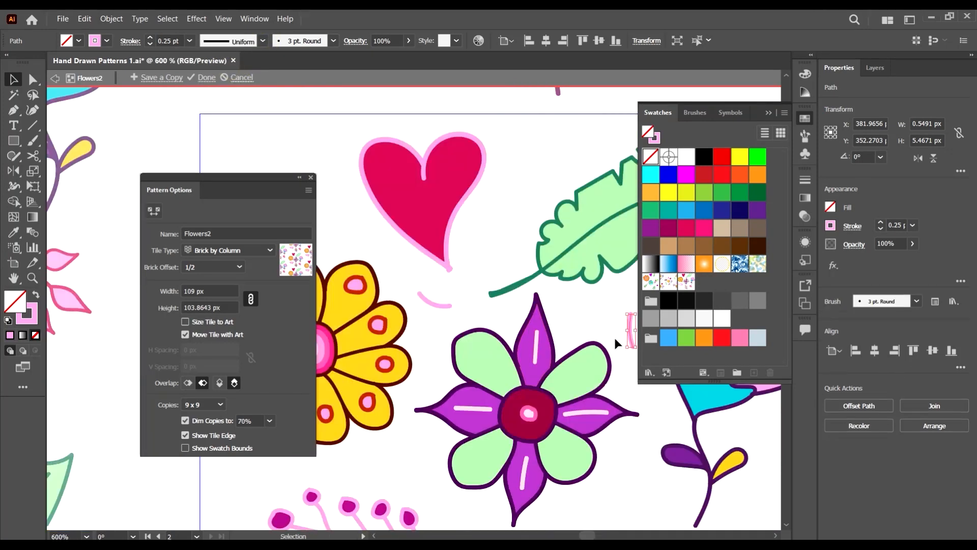
scroll(615, 337, up, 2)
scroll(509, 320, down, 2)
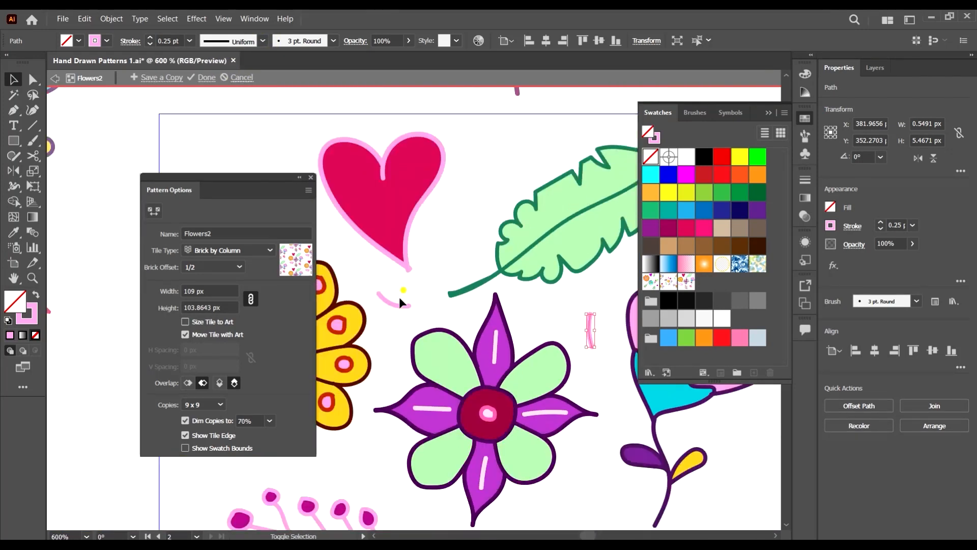
shift+click(399, 302)
click(262, 42)
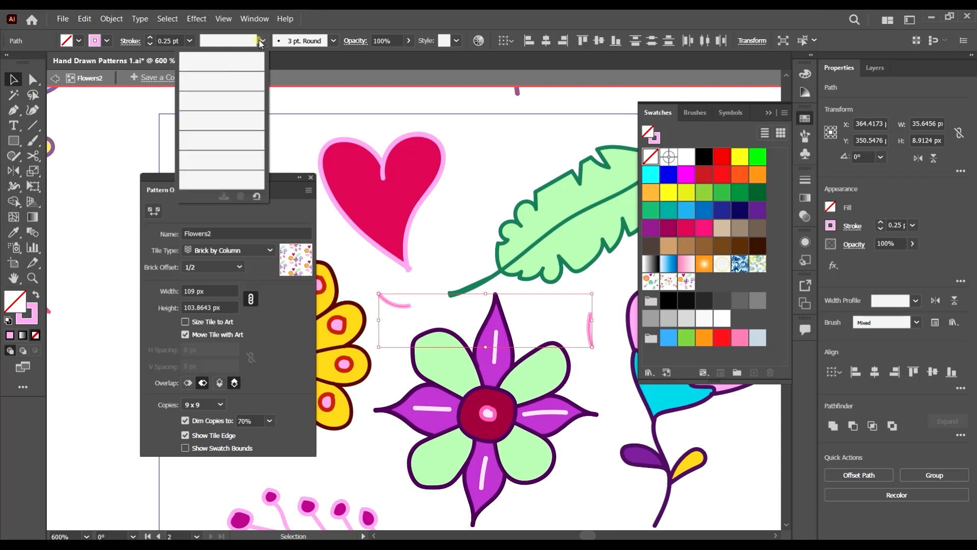
click(216, 66)
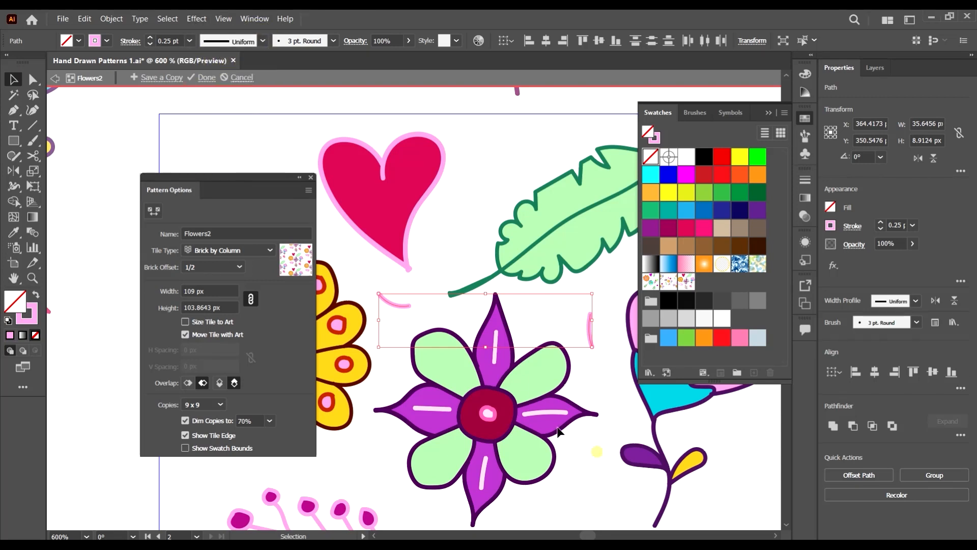
Step: Deselect the accents and paint a small wavy squiggle with the Paintbrush between the purple flower and the pink leafy sprig, redoing an unsatisfactory stroke
scroll(557, 428, down, 1)
scroll(539, 407, down, 2)
click(523, 379)
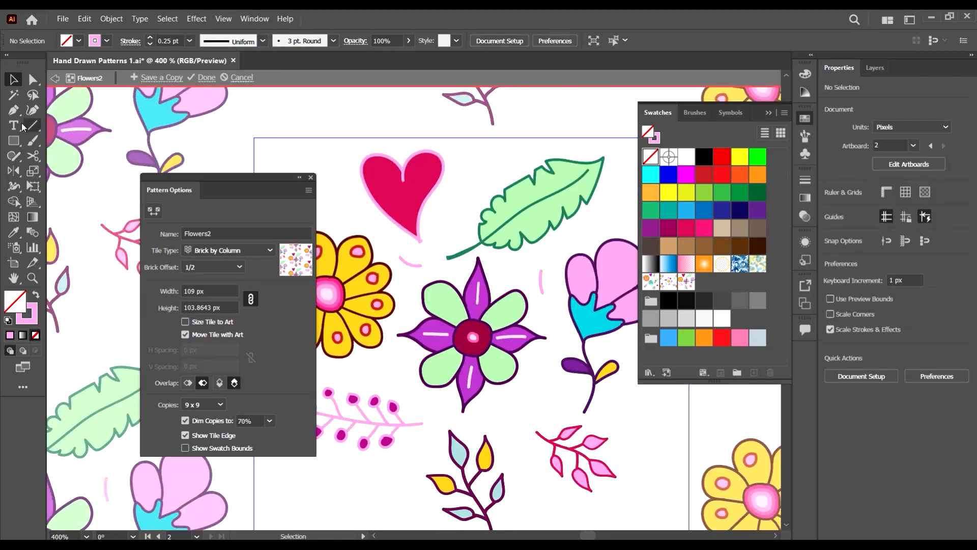
click(32, 140)
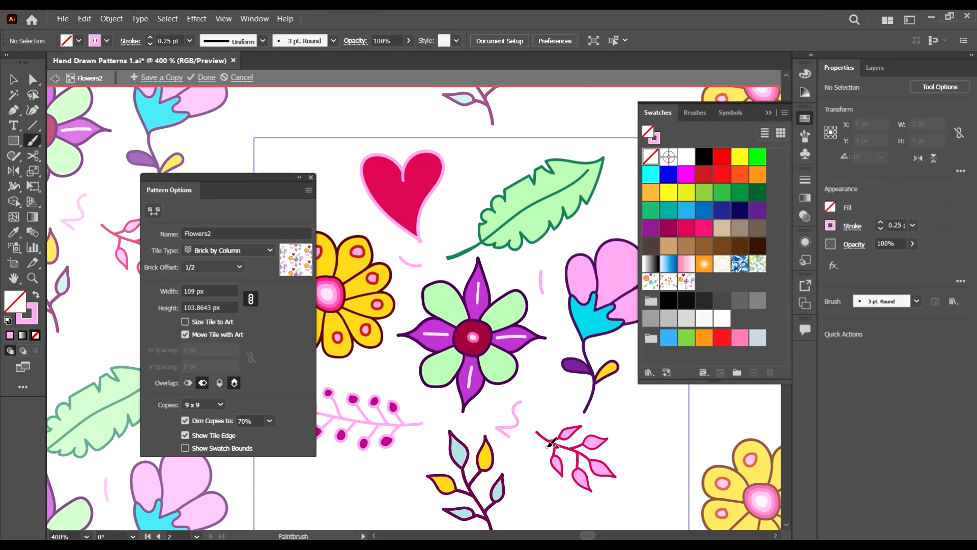
key(ctrl+z)
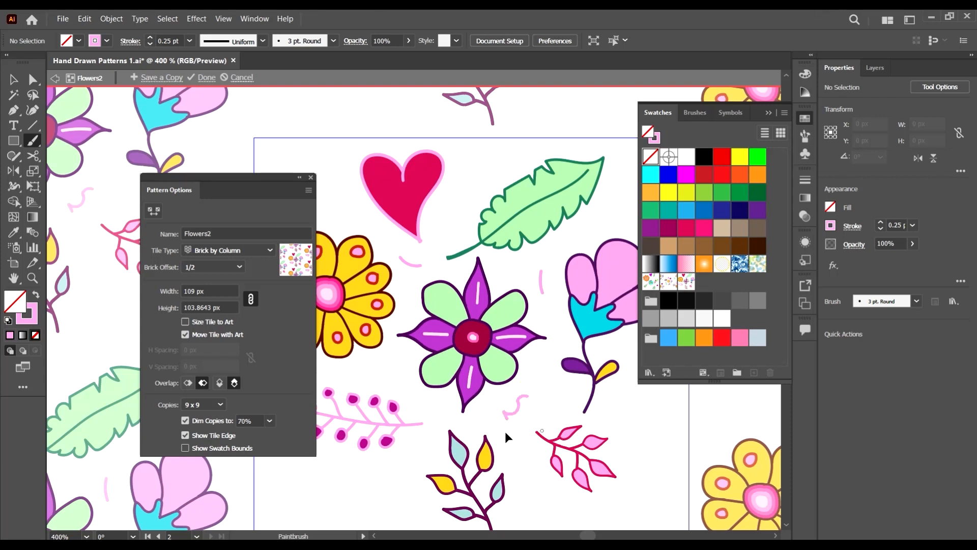
drag(509, 421, 513, 416)
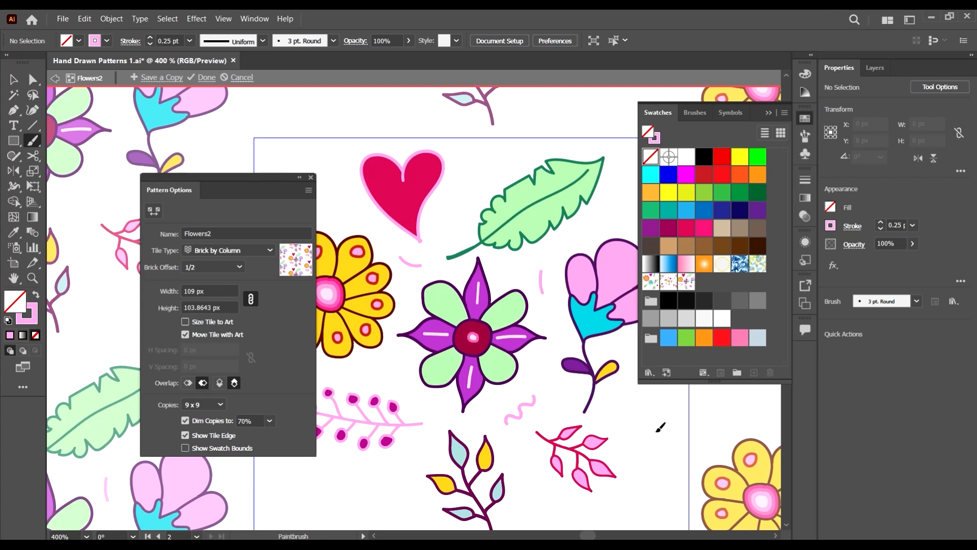
Step: Paint more light pink squiggles below the berry branch, beside the heart and beside the green leaf, undoing any unsatisfactory stroke
scroll(454, 452, down, 1)
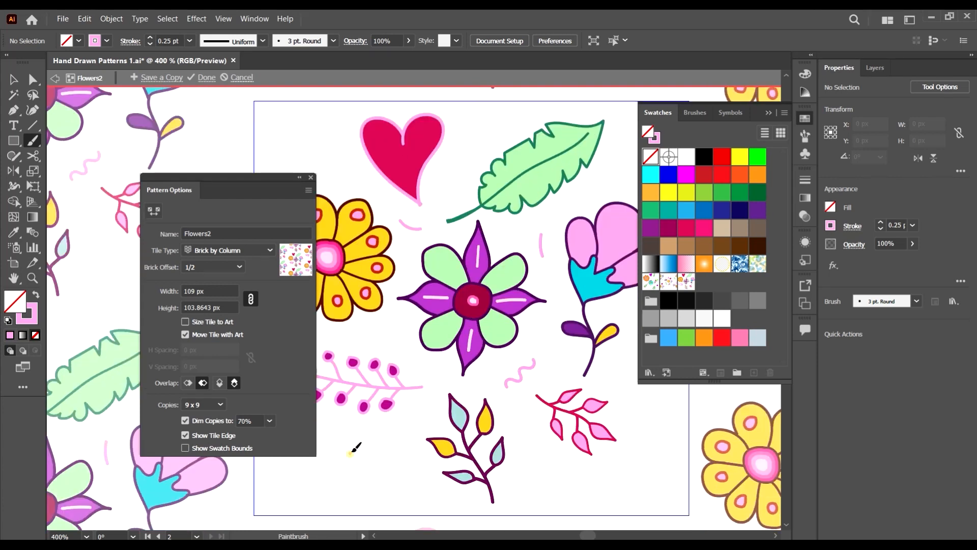
drag(352, 453, 366, 453)
key(ctrl+z)
drag(307, 146, 316, 148)
scroll(470, 248, up, 1)
scroll(468, 253, right, 1)
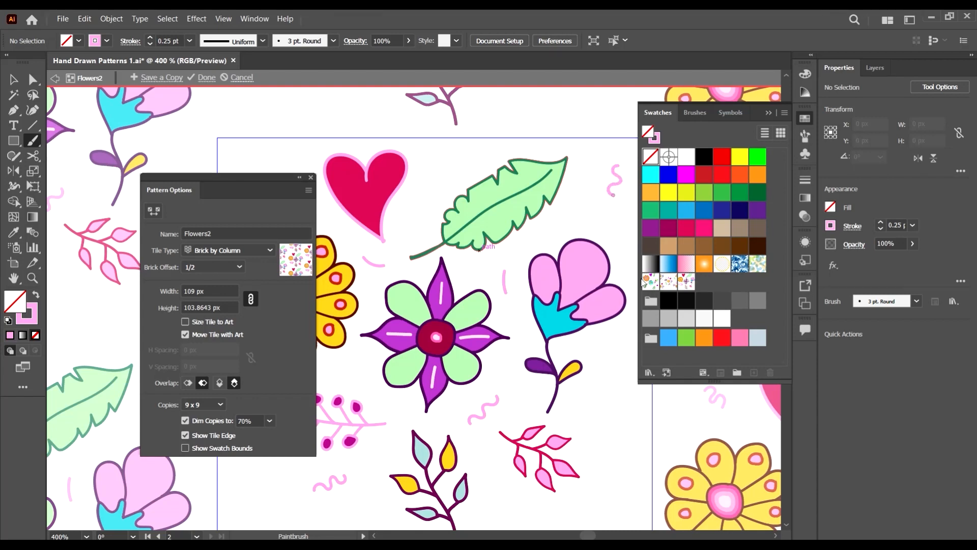
Step: Paint small light pink circles in the gaps around the heart, purple flower, tulip and pink sprig and near the tile's lower corner
scroll(580, 334, down, 1)
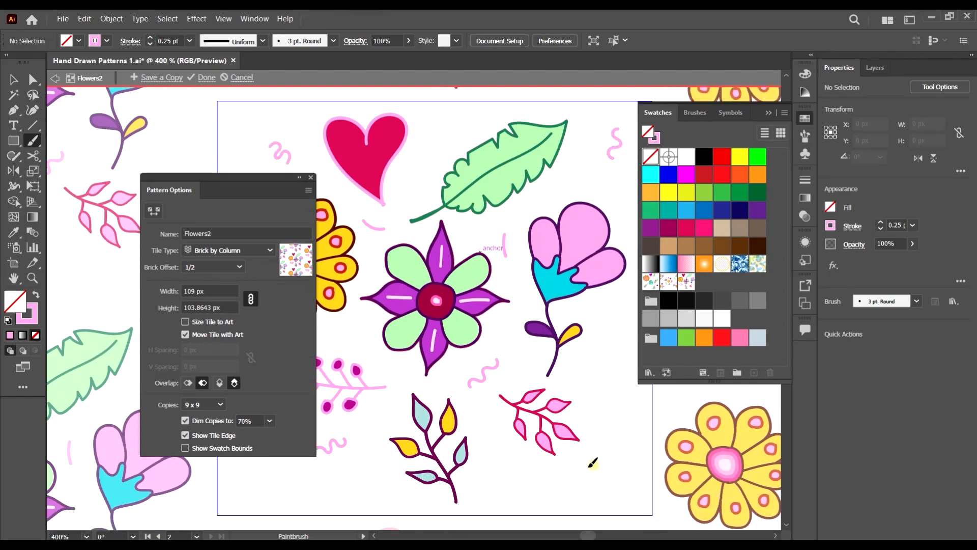
drag(590, 465, 595, 473)
mouse_move(370, 321)
mouse_down()
mouse_move(357, 327)
mouse_move(368, 329)
mouse_up()
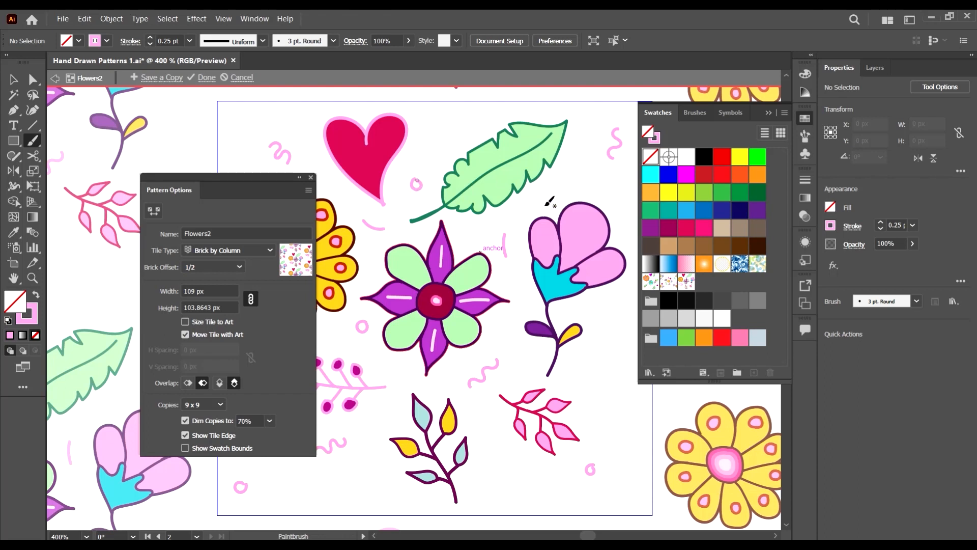
drag(537, 199, 532, 204)
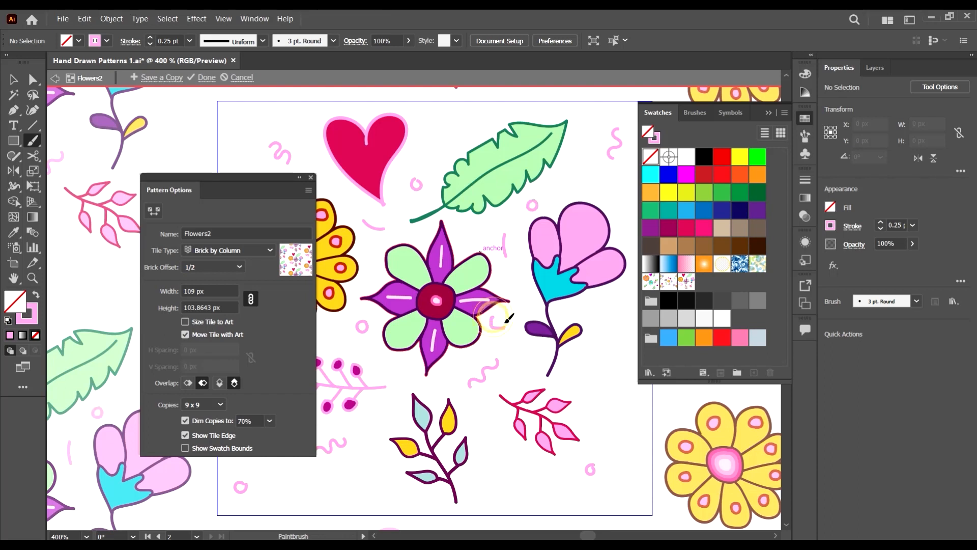
Step: Check the repeating pattern at several magnifications for gaps and for the balance of the painted accents
scroll(529, 315, down, 1)
scroll(534, 314, down, 1)
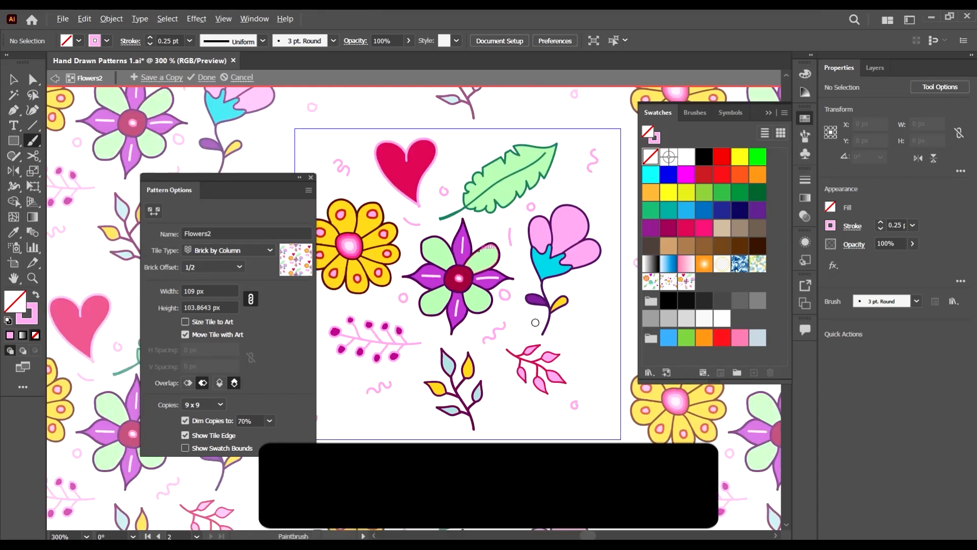
scroll(531, 321, up, 2)
scroll(433, 308, left, 5)
scroll(496, 331, down, 3)
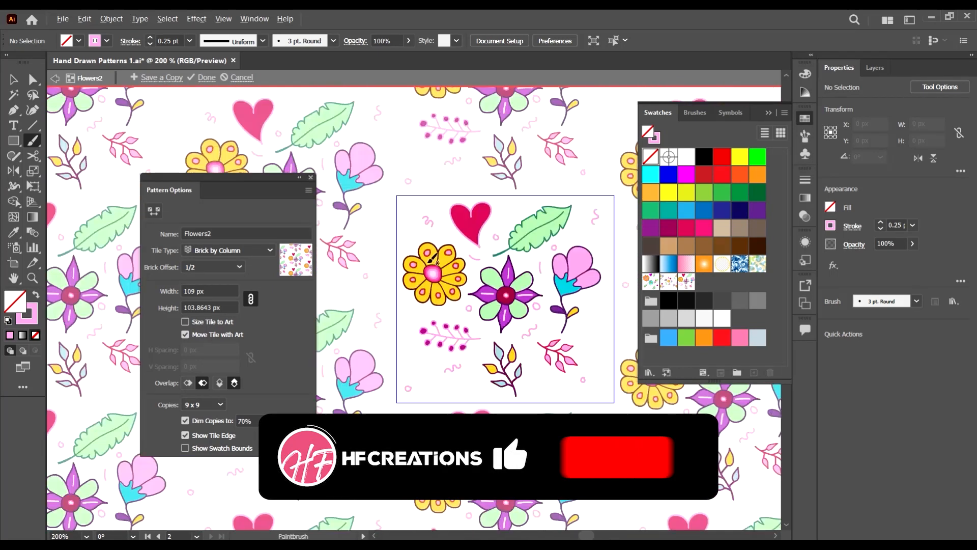
key(v)
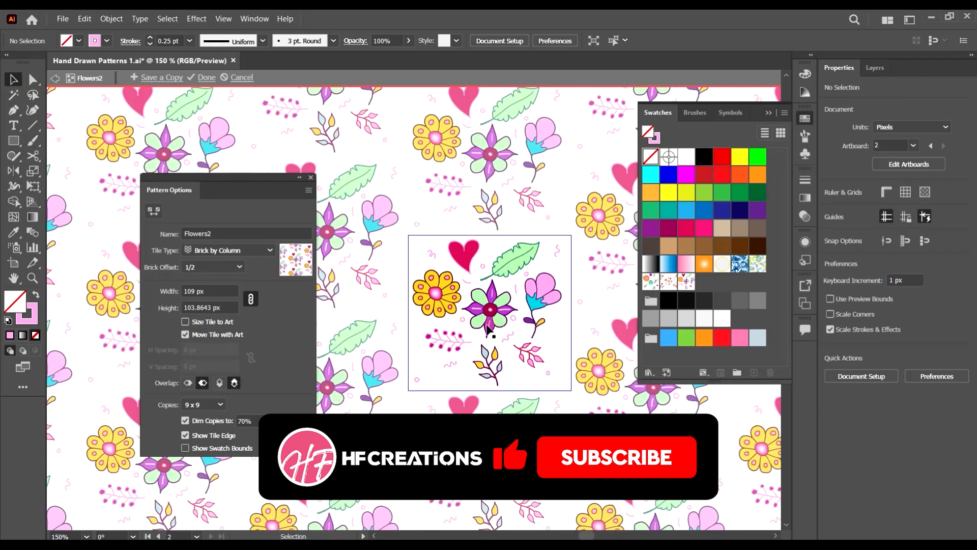
scroll(569, 335, down, 3)
scroll(569, 336, up, 2)
scroll(476, 313, up, 3)
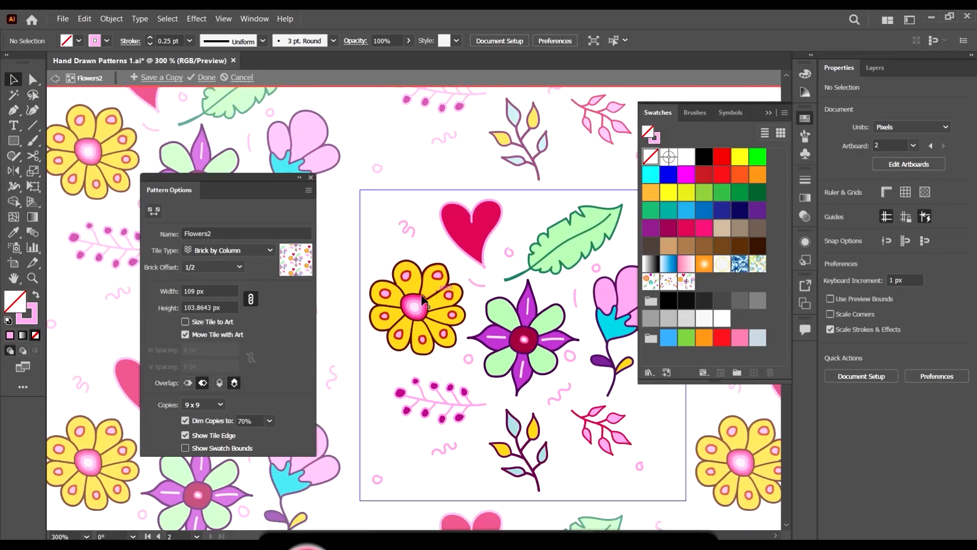
scroll(81, 463, down, 2)
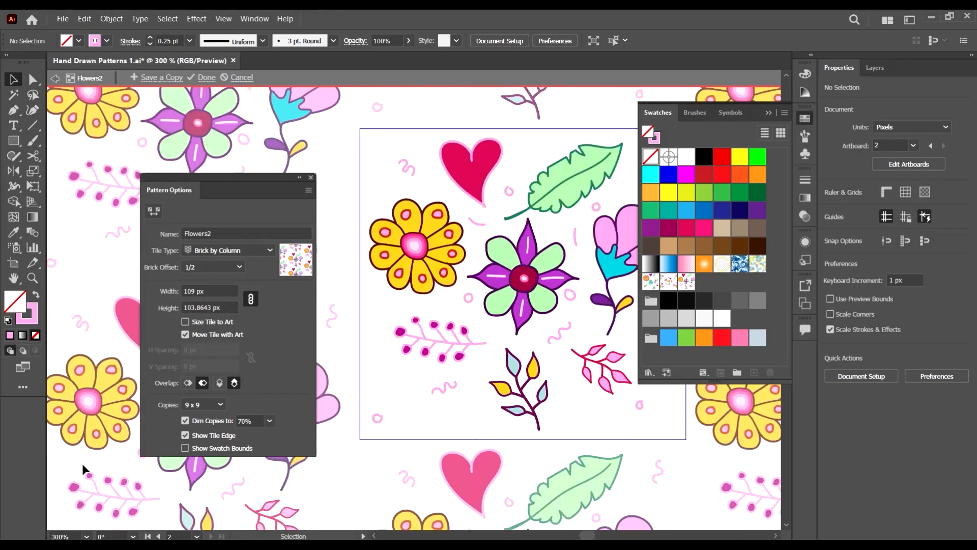
Step: Finish editing the Flowers2 pattern and accept the expansion of its active content
click(311, 177)
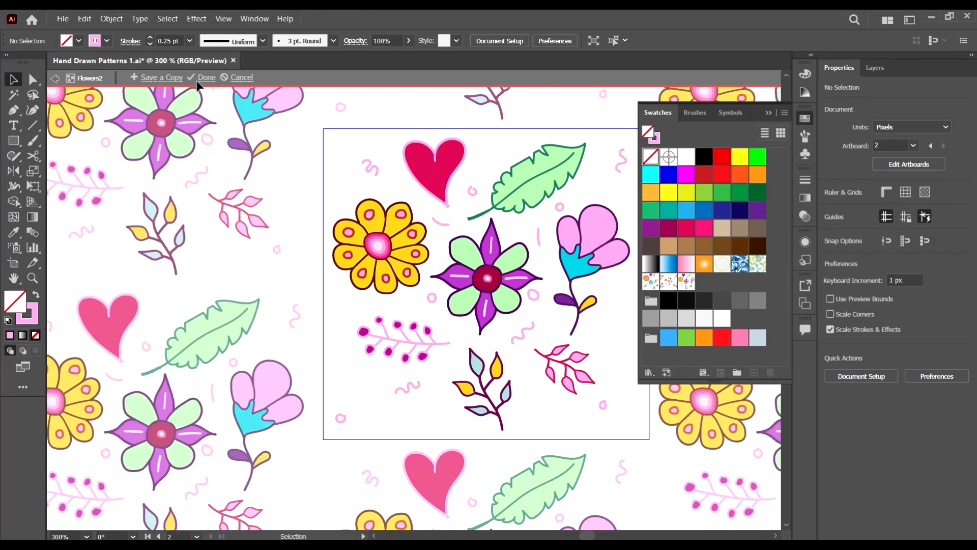
click(203, 77)
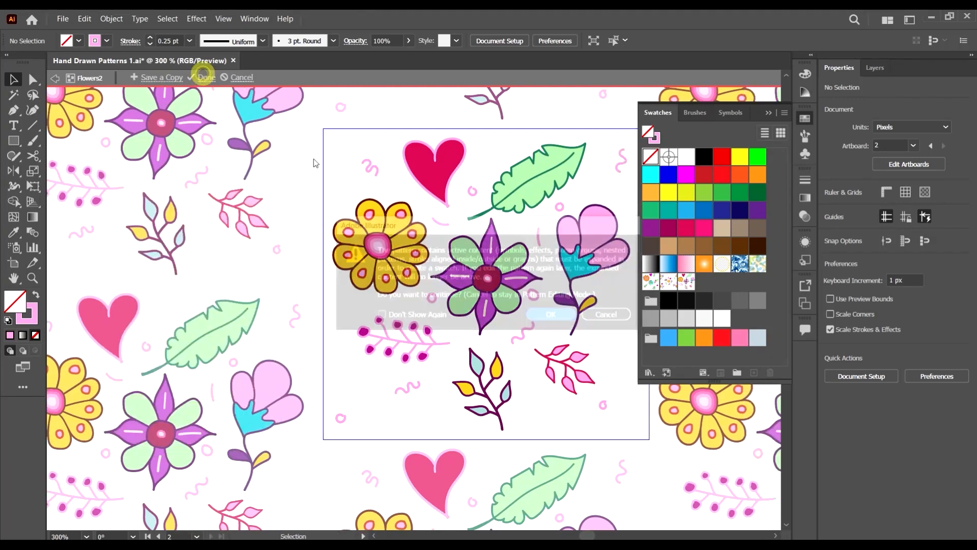
click(553, 316)
Step: Move the flower cluster from the second artboard onto the canvas outside the first artboard, below the other cluster
scroll(457, 274, down, 3)
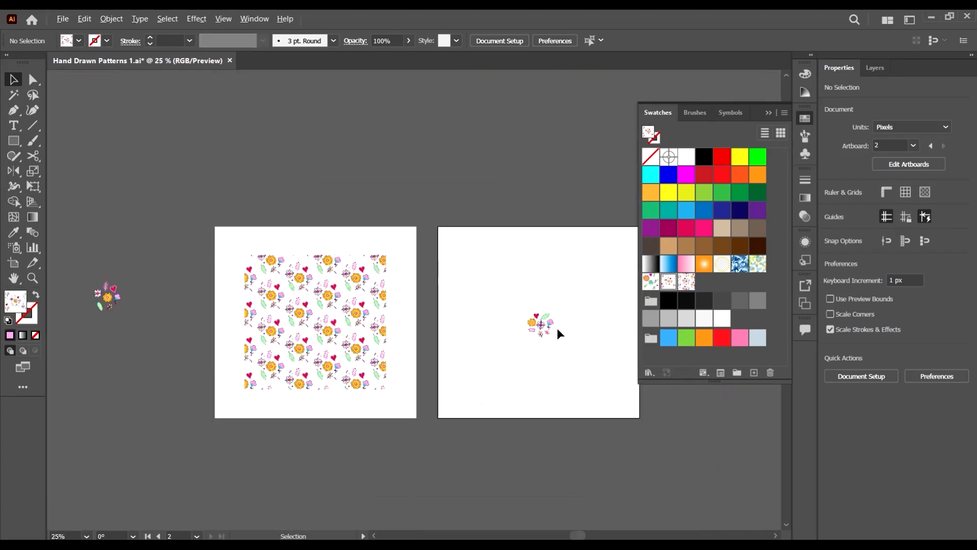
drag(508, 280, 507, 281)
drag(548, 320, 109, 367)
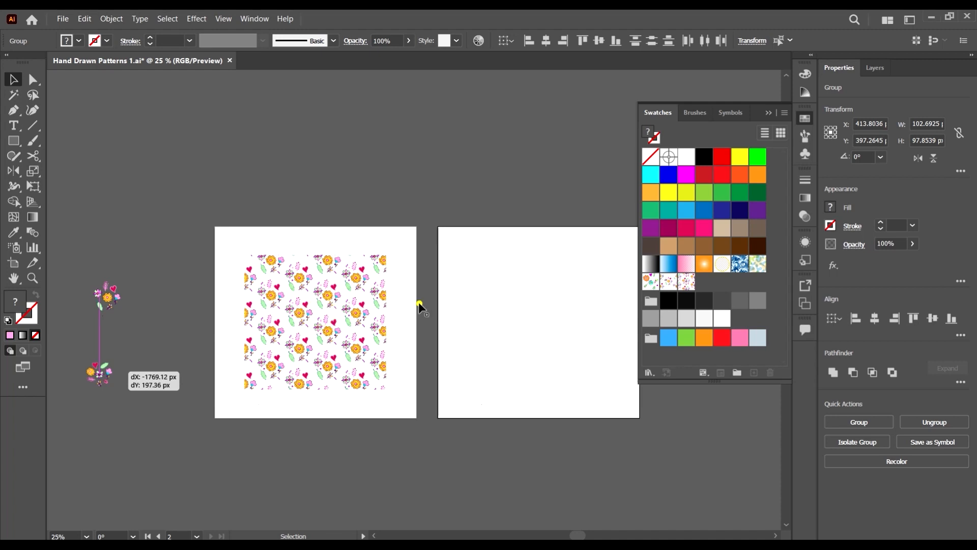
Step: Copy the pattern-filled rectangle on the first artboard and paste a duplicate of it
scroll(383, 260, down, 5)
click(381, 256)
scroll(377, 201, up, 5)
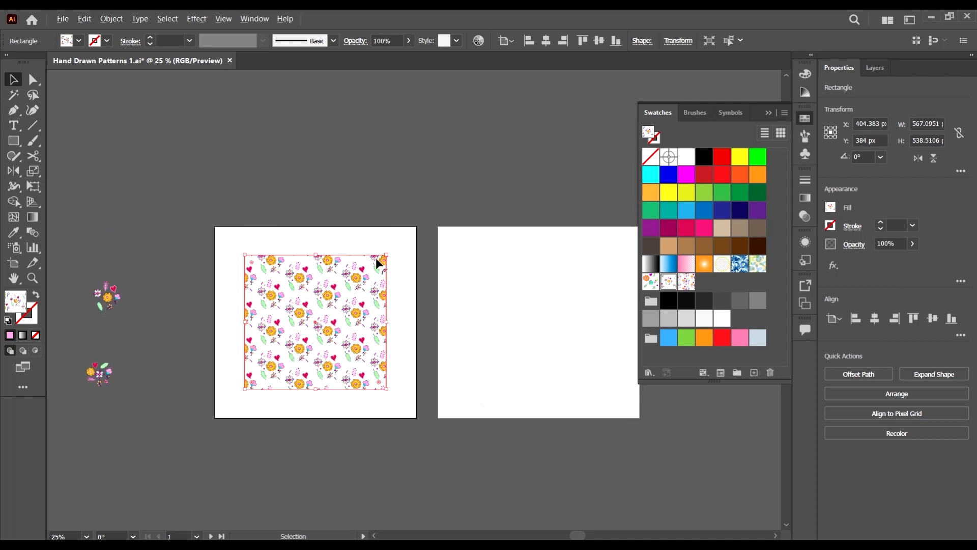
click(465, 295)
click(357, 290)
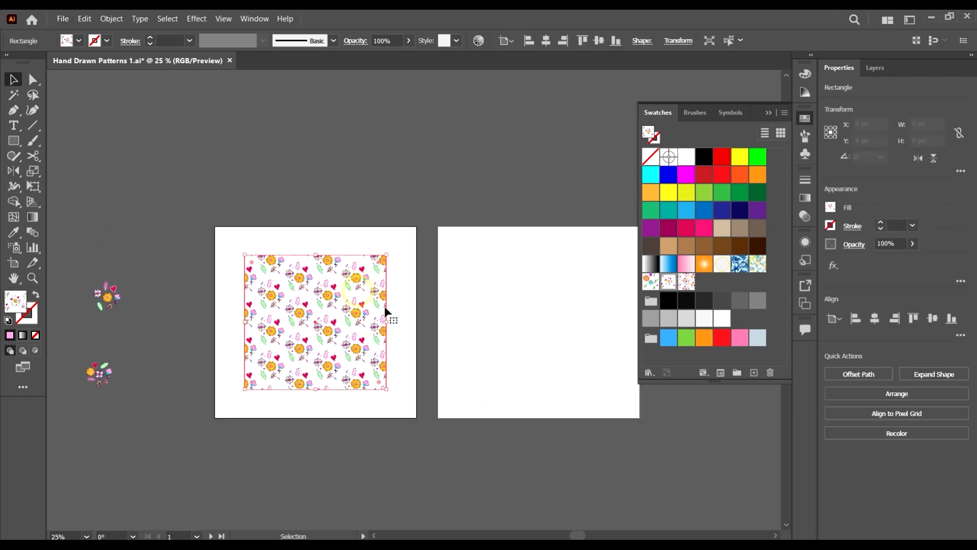
click(552, 303)
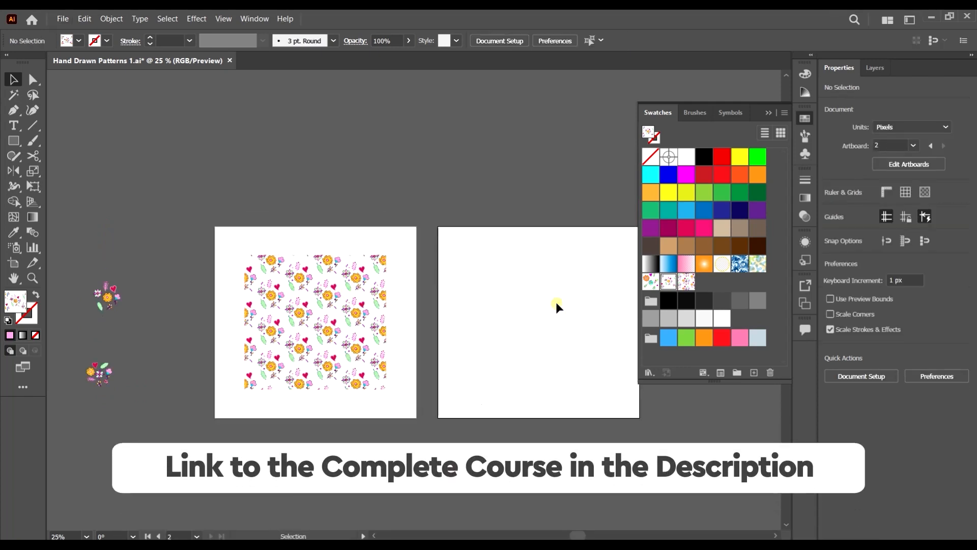
key(ctrl+v)
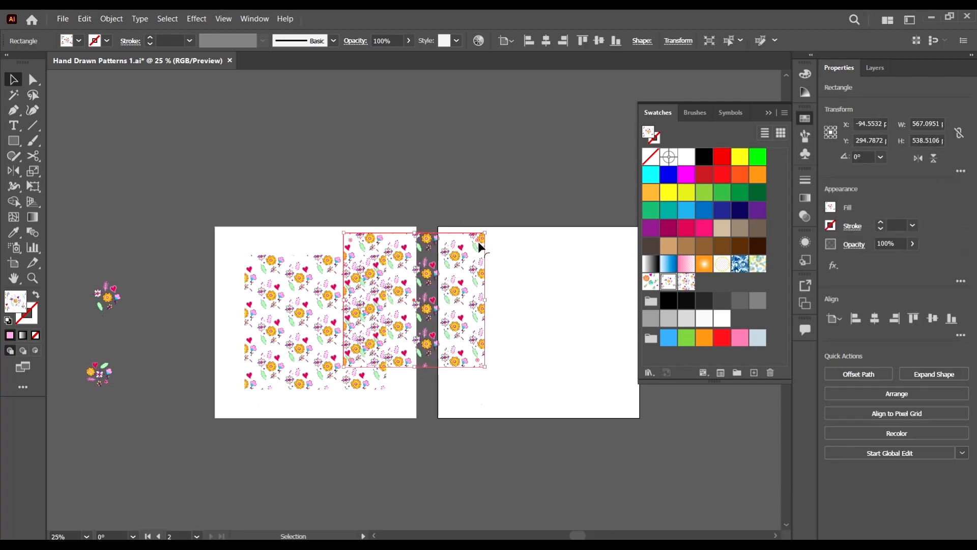
Step: Move the duplicate rectangle onto the second artboard and center it there horizontally and vertically
drag(473, 245, 591, 267)
click(608, 237)
click(584, 304)
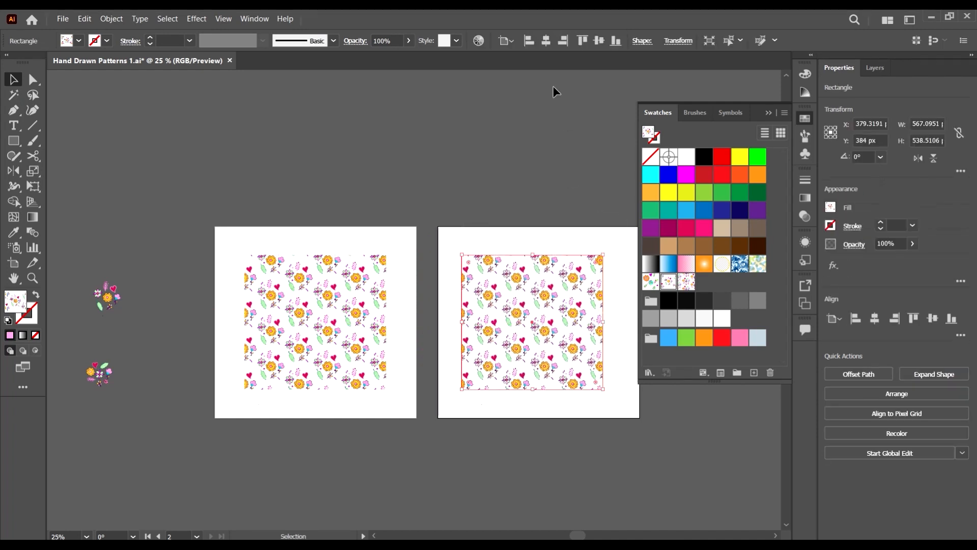
click(546, 41)
click(596, 38)
scroll(593, 313, right, 3)
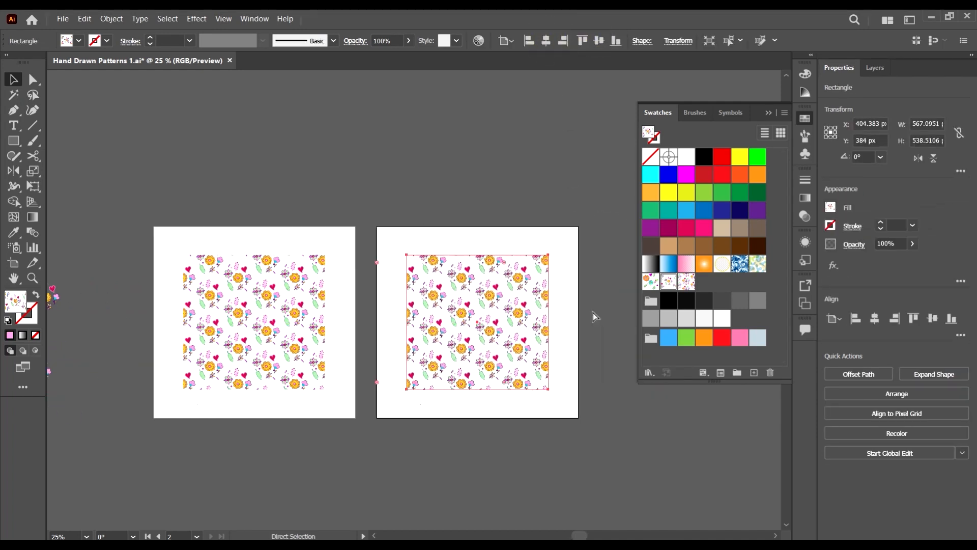
Step: Fill the rectangle on the second artboard with the finished Flowers2 pattern swatch
scroll(553, 290, up, 2)
click(692, 283)
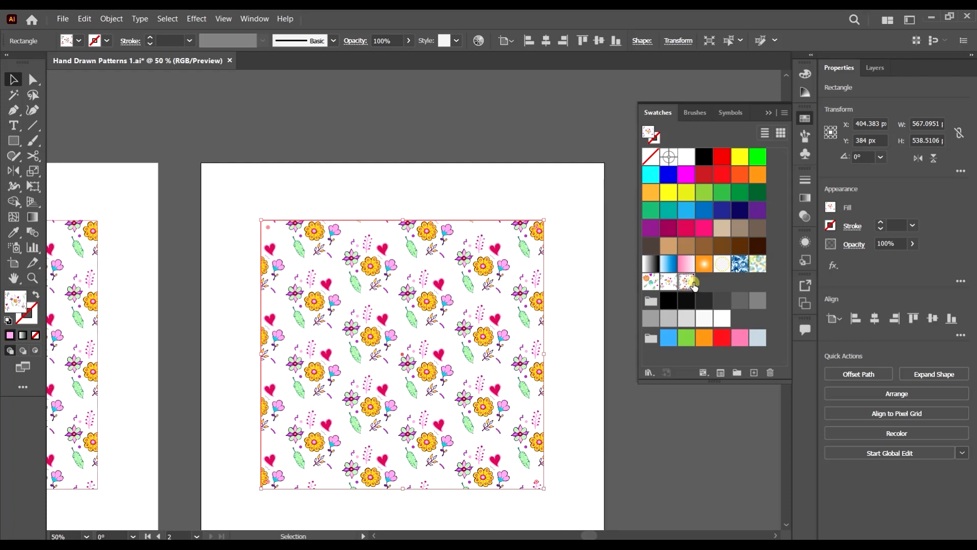
click(582, 363)
Step: Examine the Flowers2 pattern fill at several magnifications, checking the motifs and the small painted accents
scroll(580, 364, down, 1)
scroll(459, 339, up, 2)
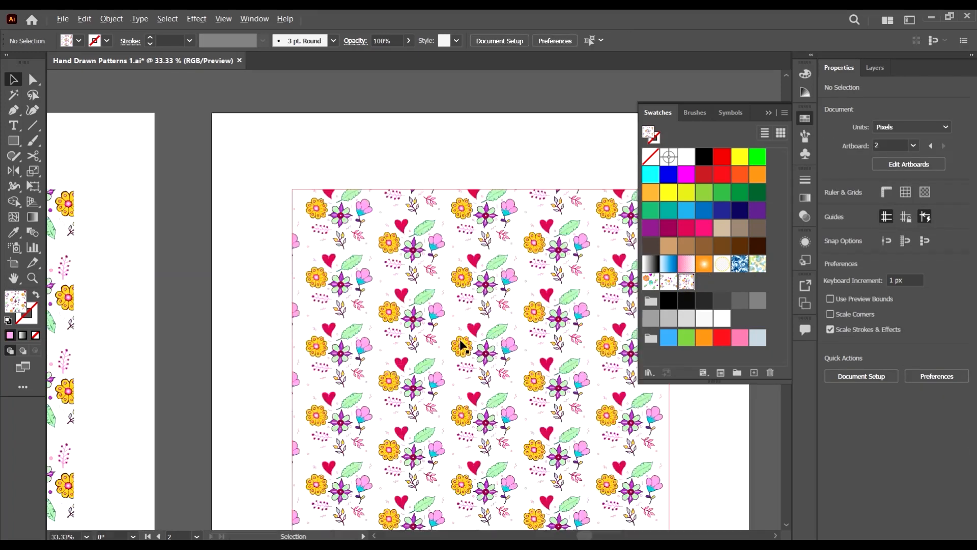
scroll(459, 340, up, 3)
scroll(367, 241, down, 2)
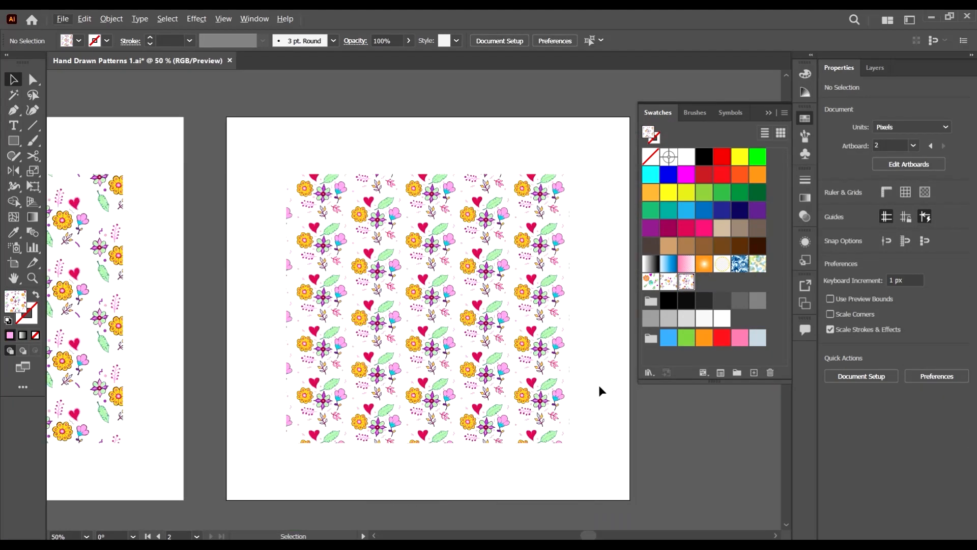
scroll(510, 323, up, 4)
scroll(631, 405, up, 3)
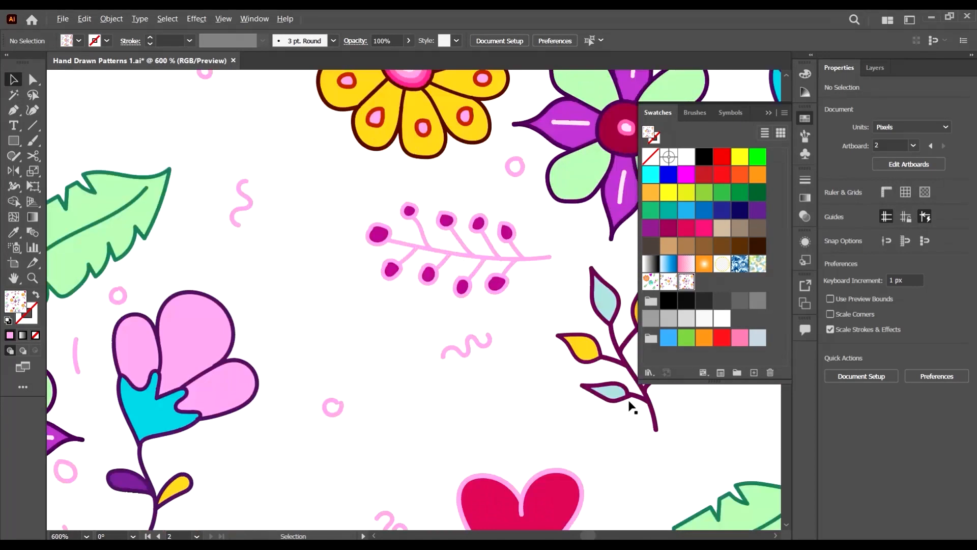
scroll(422, 303, down, 8)
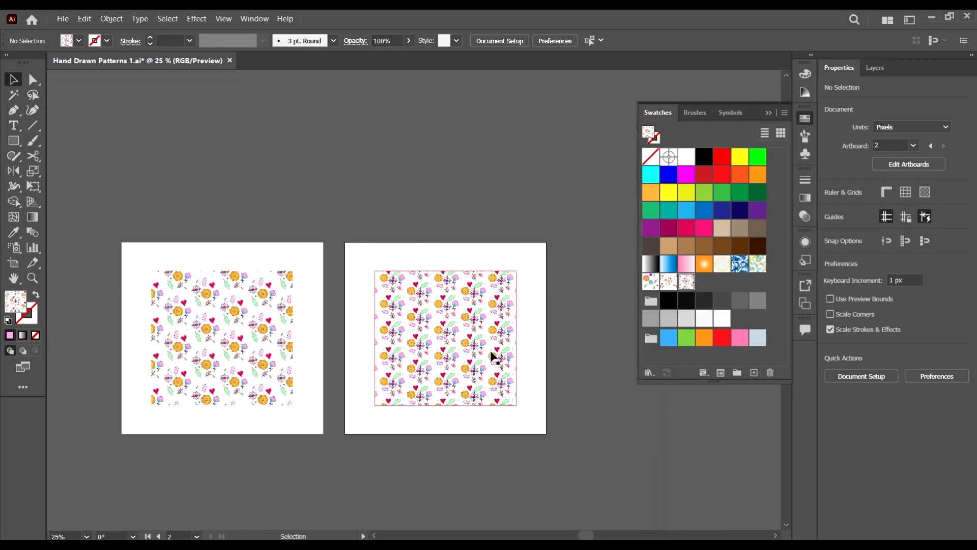
Step: Try moving the Flowers2 rectangle off the second artboard to the canvas above it, and undo the move
drag(574, 478, 504, 394)
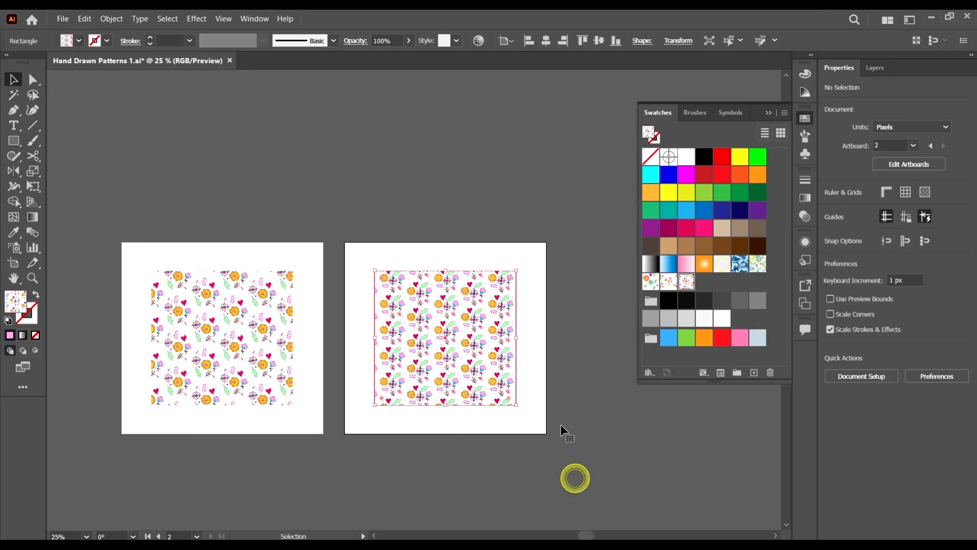
click(564, 411)
click(13, 139)
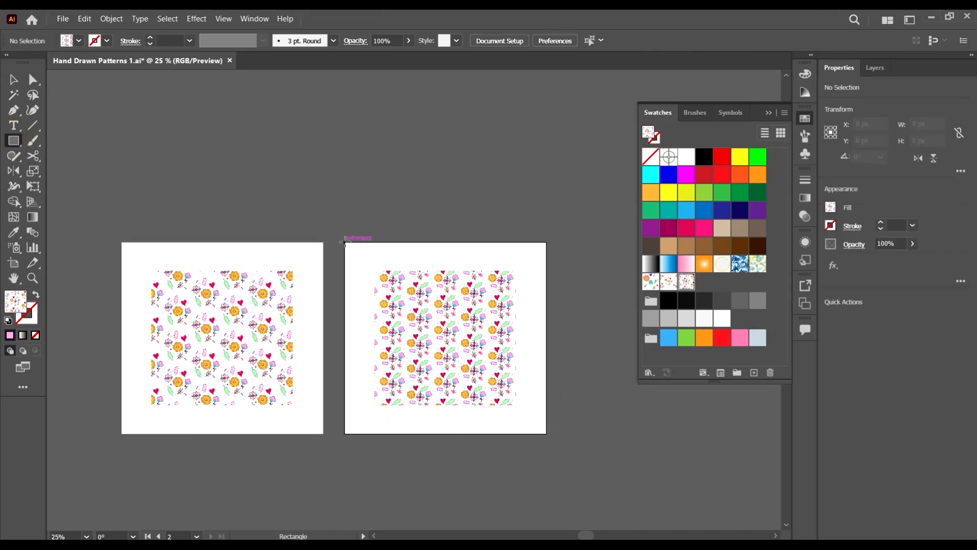
key(v)
drag(512, 294, 525, 116)
scroll(526, 70, up, 3)
scroll(519, 195, down, 3)
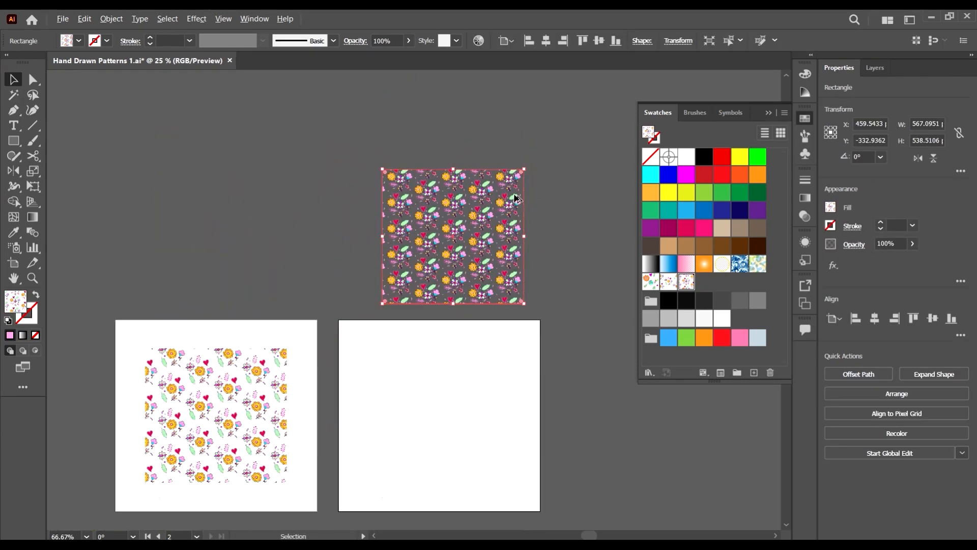
key(ctrl+z)
Step: Draw a rectangle about 809 × 768 px covering the whole second artboard and fill it with orange
key(m)
scroll(333, 268, down, 2)
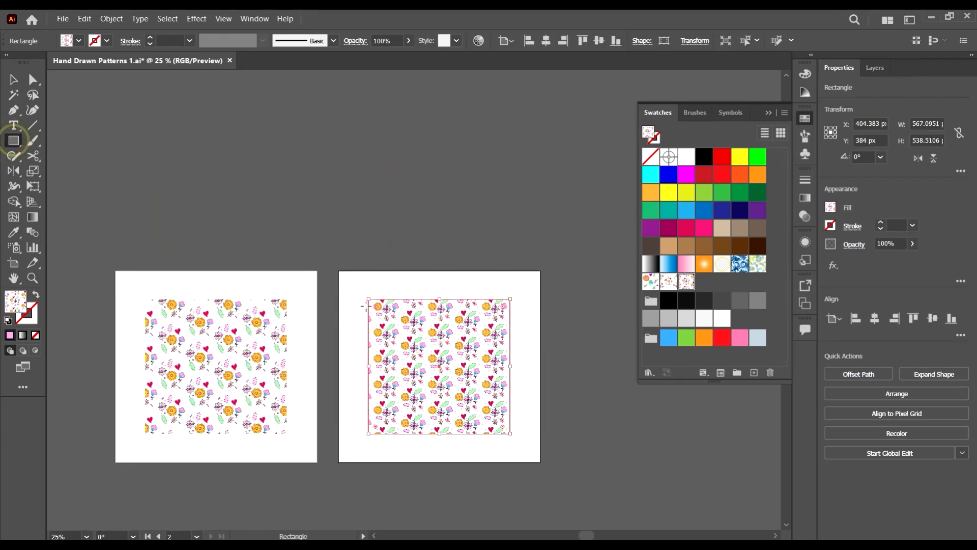
drag(336, 271, 540, 461)
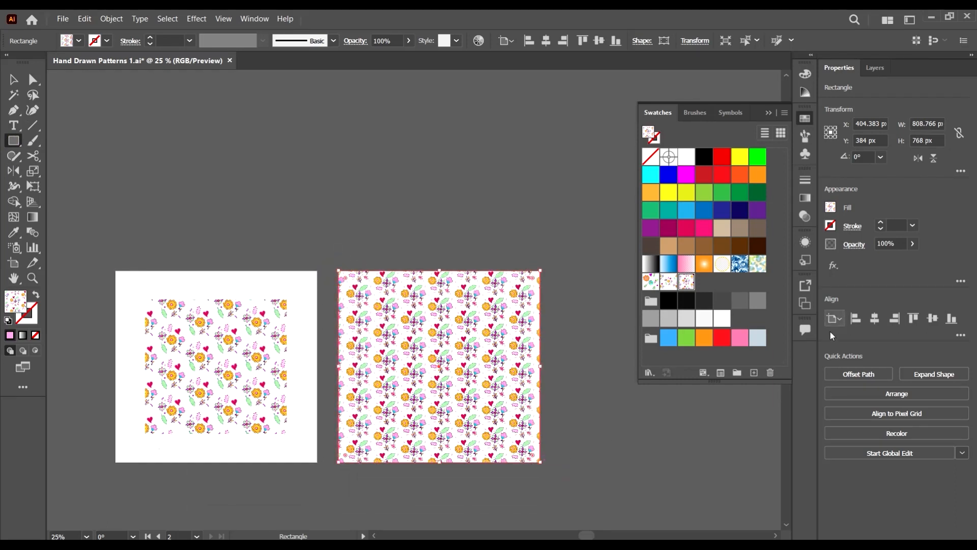
click(721, 318)
key(v)
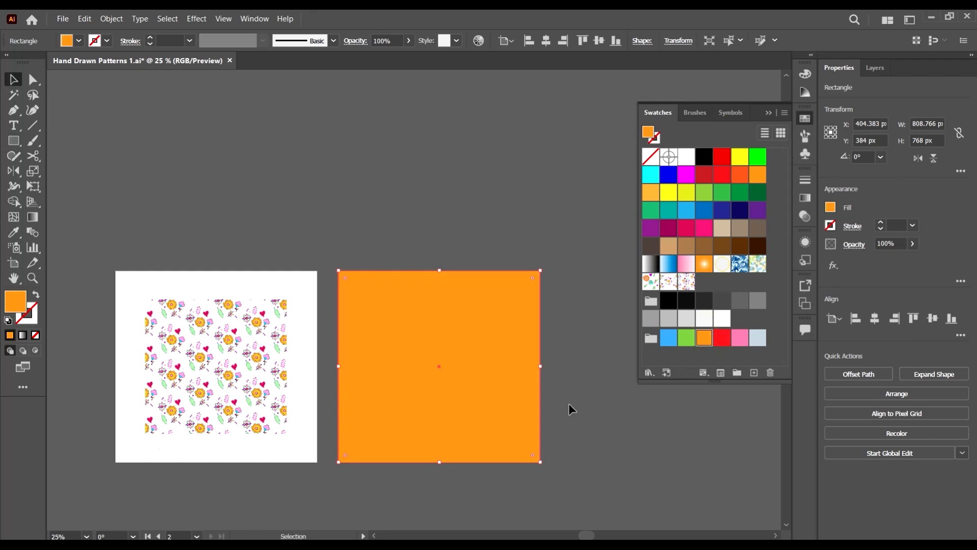
click(568, 404)
Step: Duplicate the orange background rectangle onto the first artboard so it covers that artboard completely
click(489, 364)
drag(502, 406, 278, 402)
scroll(286, 363, down, 1)
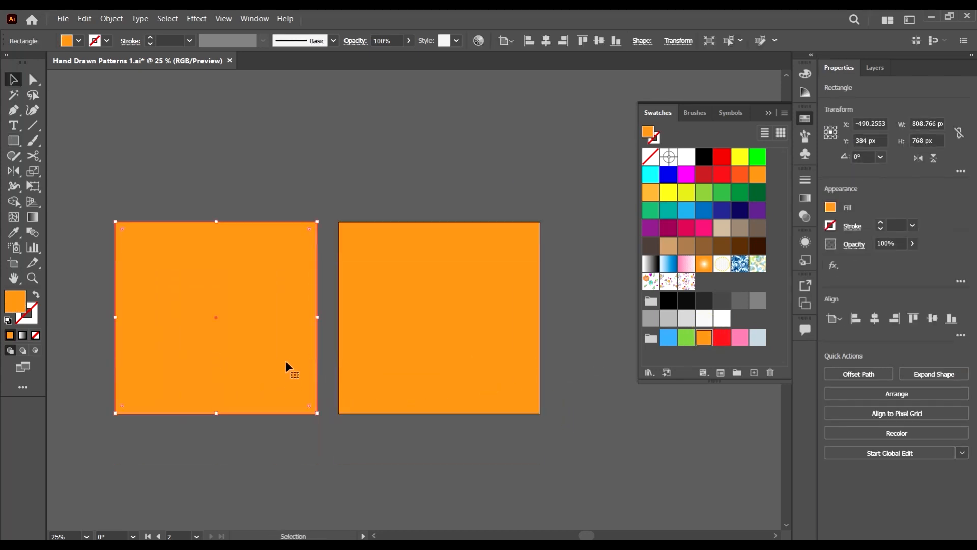
scroll(229, 342, left, 1)
Step: Change the fill of both background rectangles to yellow
shift+click(470, 368)
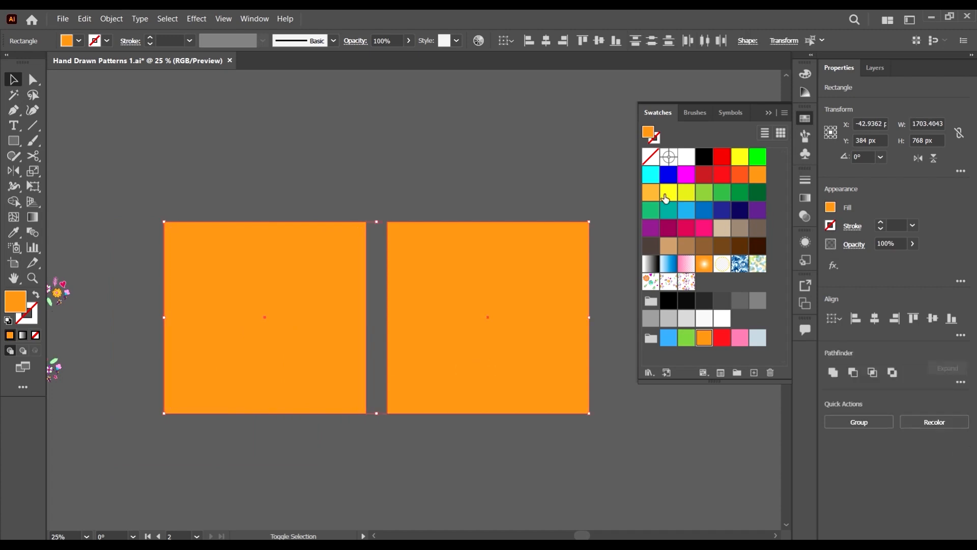
click(668, 193)
click(586, 172)
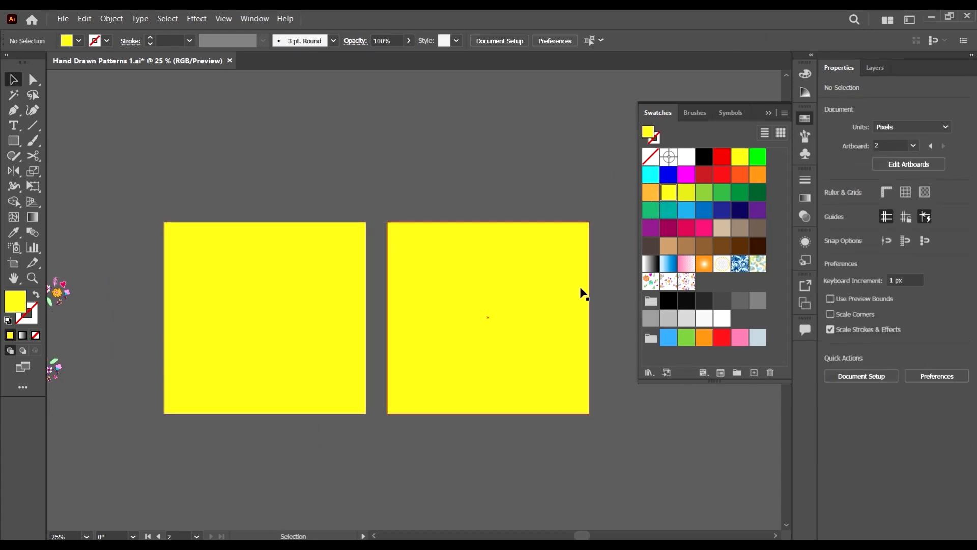
Step: Send both yellow background rectangles to the back, behind the pattern-filled rectangles
click(565, 268)
shift+click(283, 316)
right_click(284, 316)
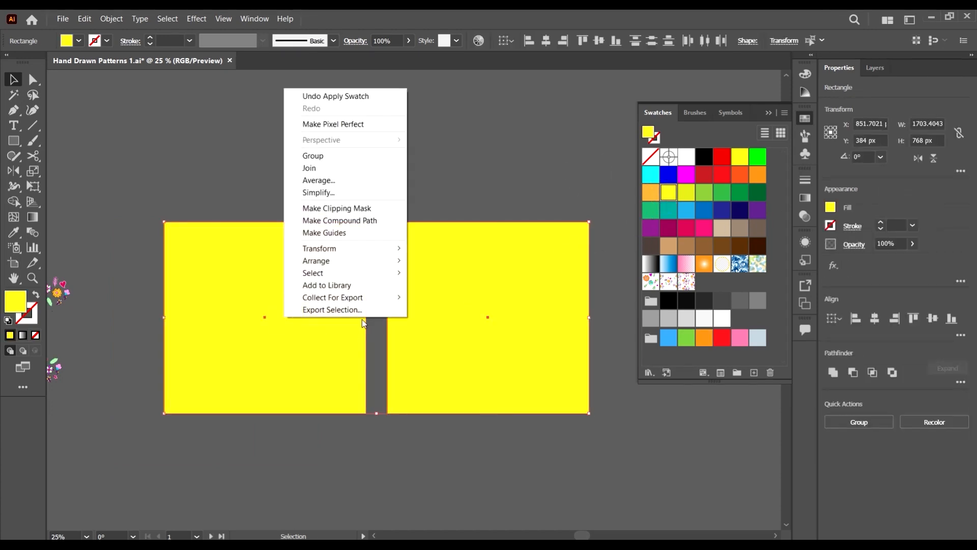
click(349, 262)
click(458, 295)
scroll(624, 248, up, 1)
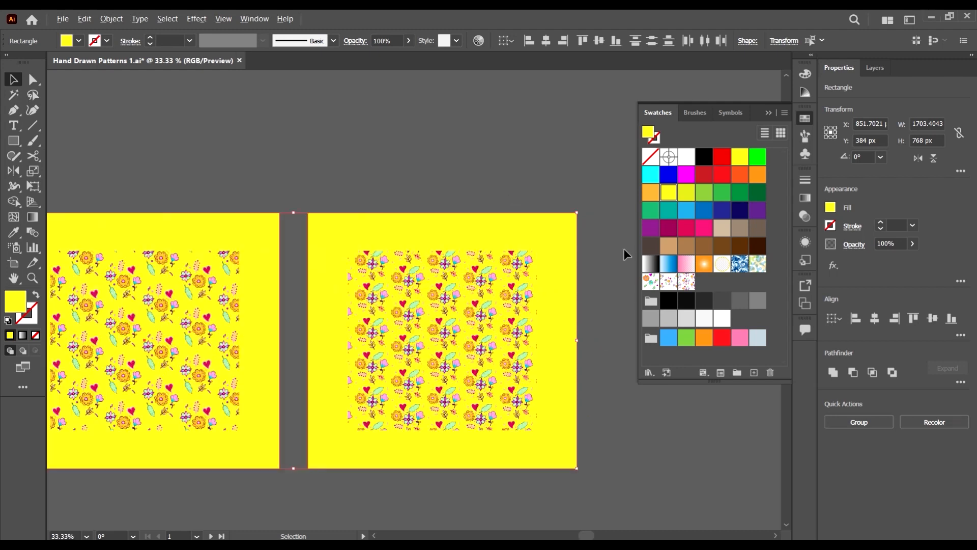
scroll(537, 248, down, 1)
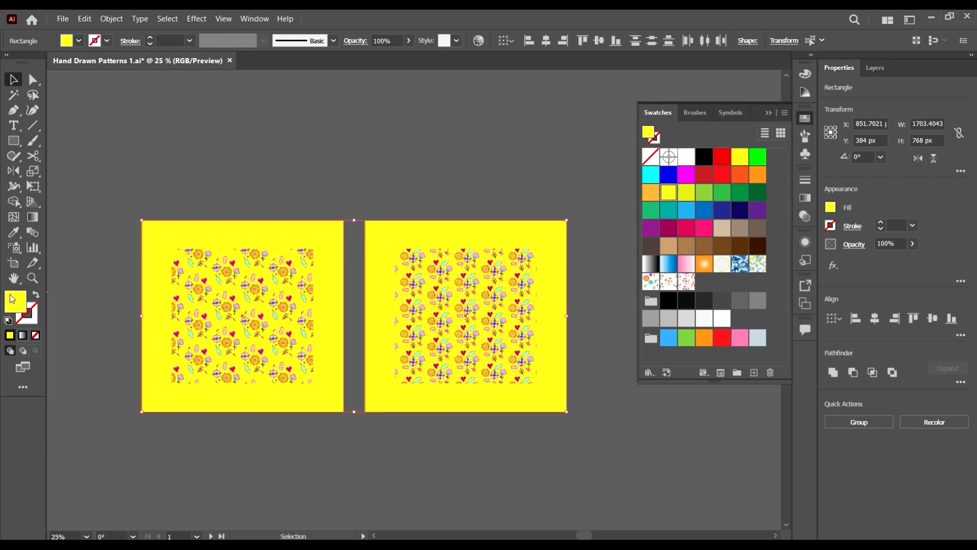
Step: Try pale blue and pale pink Color Guide tints on both background rectangles, and settle on a light yellow tint
click(806, 118)
click(805, 74)
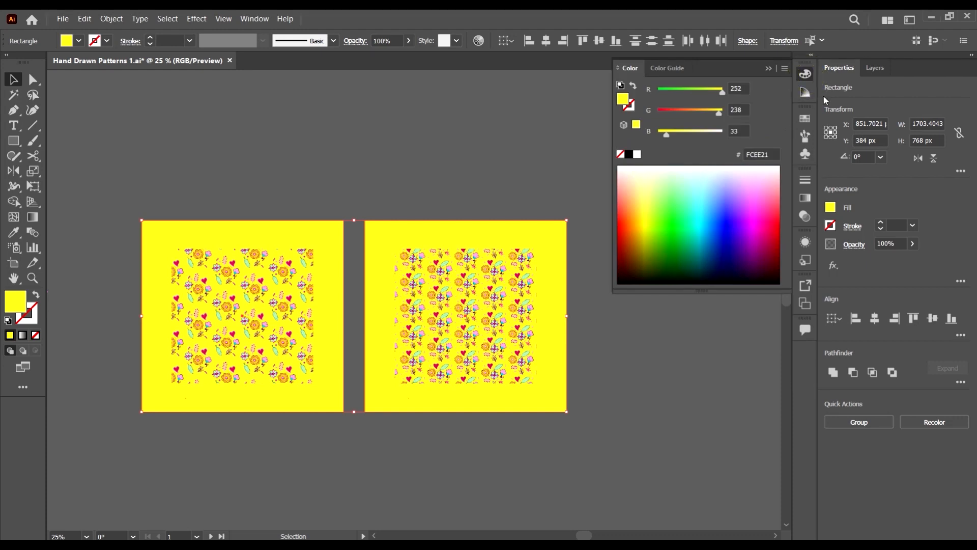
click(807, 93)
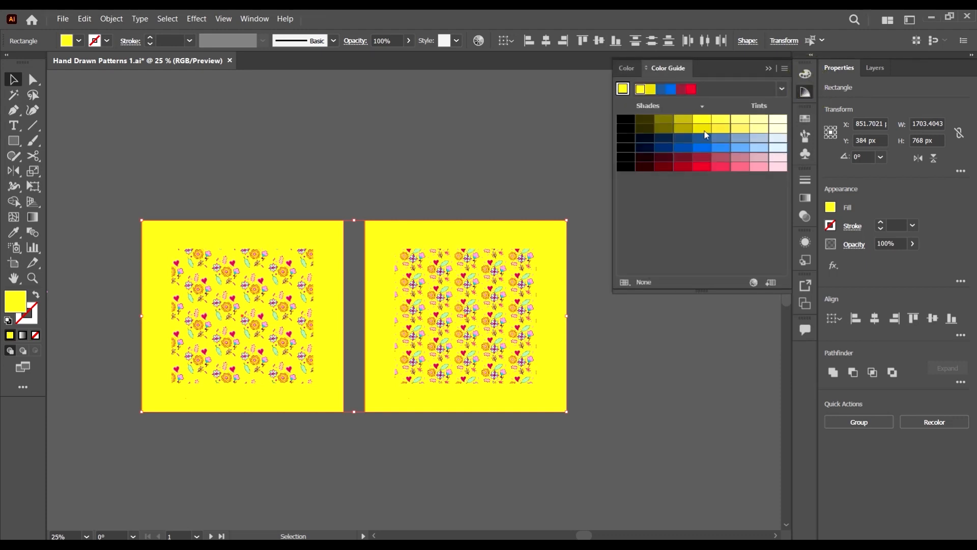
click(779, 138)
scroll(509, 290, up, 2)
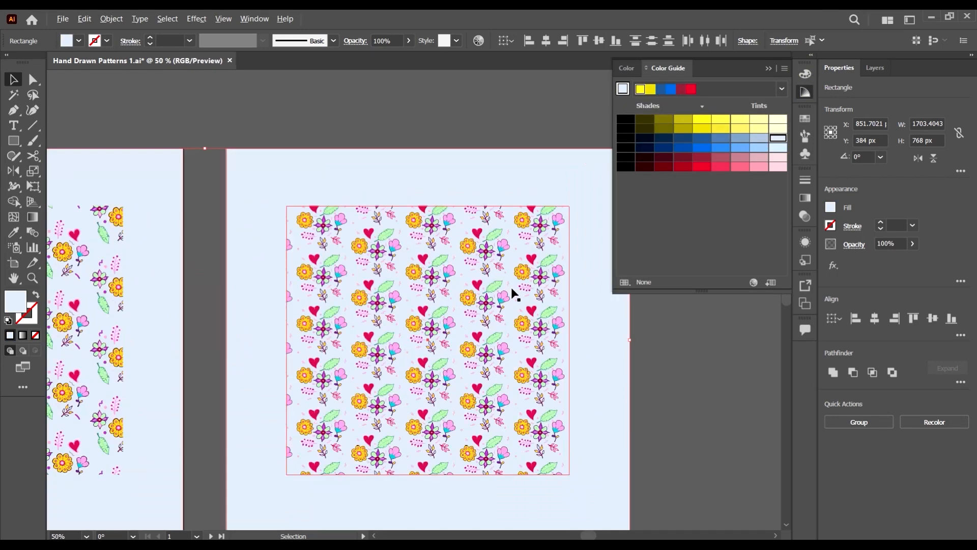
click(775, 158)
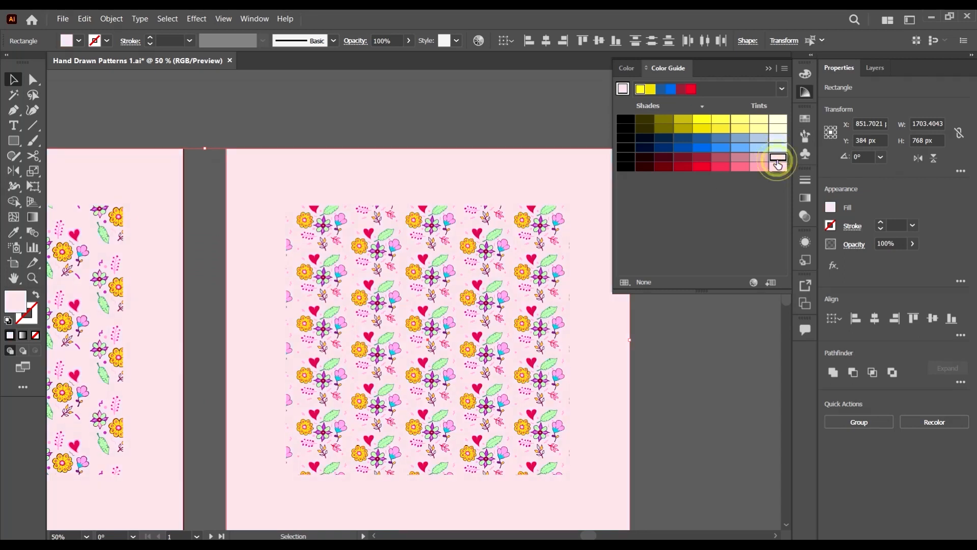
scroll(435, 291, down, 1)
scroll(477, 254, up, 2)
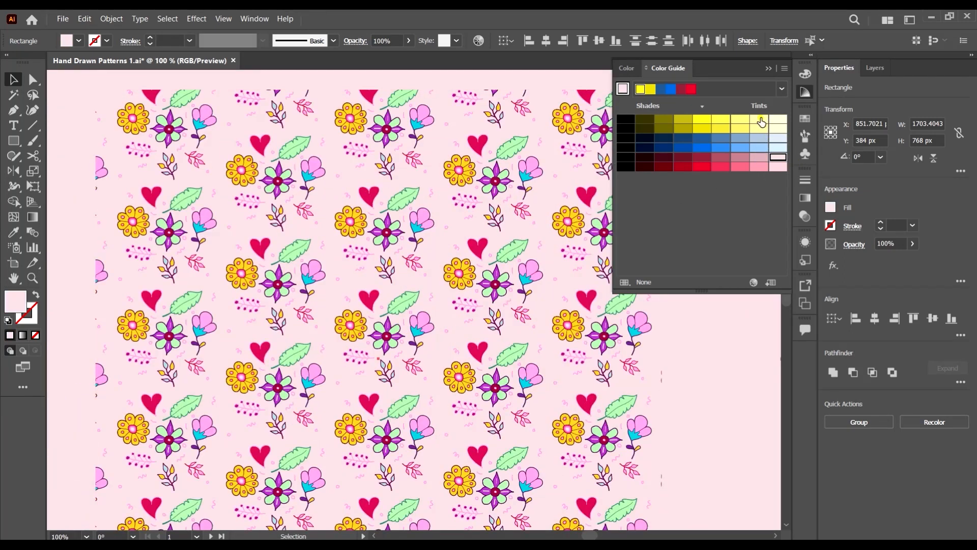
click(760, 120)
scroll(493, 236, down, 3)
click(598, 365)
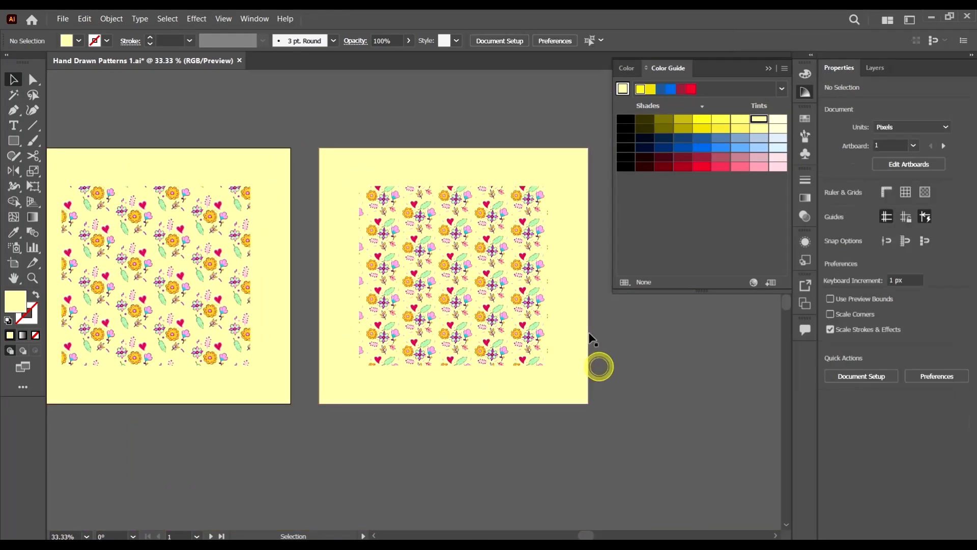
Step: Scale the Flowers2 rectangle up from its center to cover the whole second artboard
scroll(589, 336, up, 1)
click(534, 273)
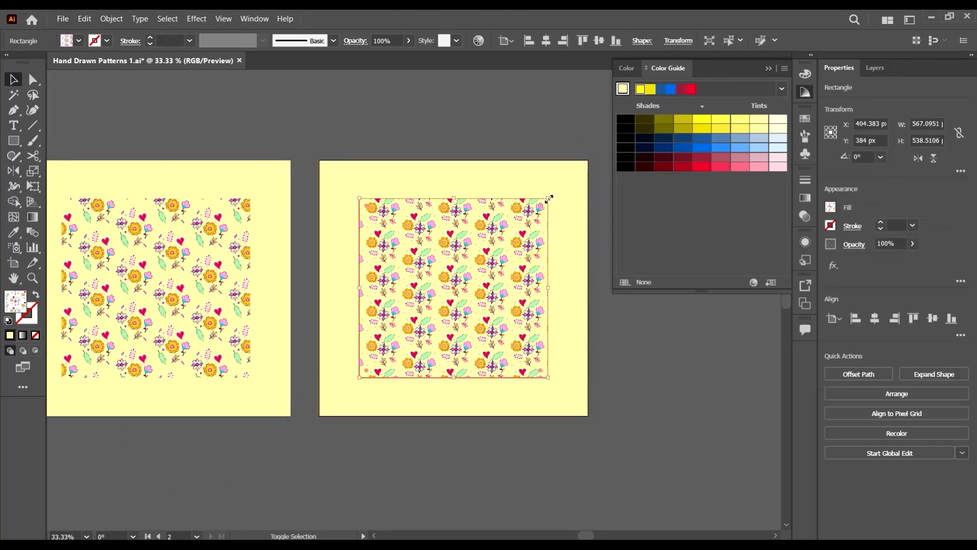
drag(549, 199, 593, 160)
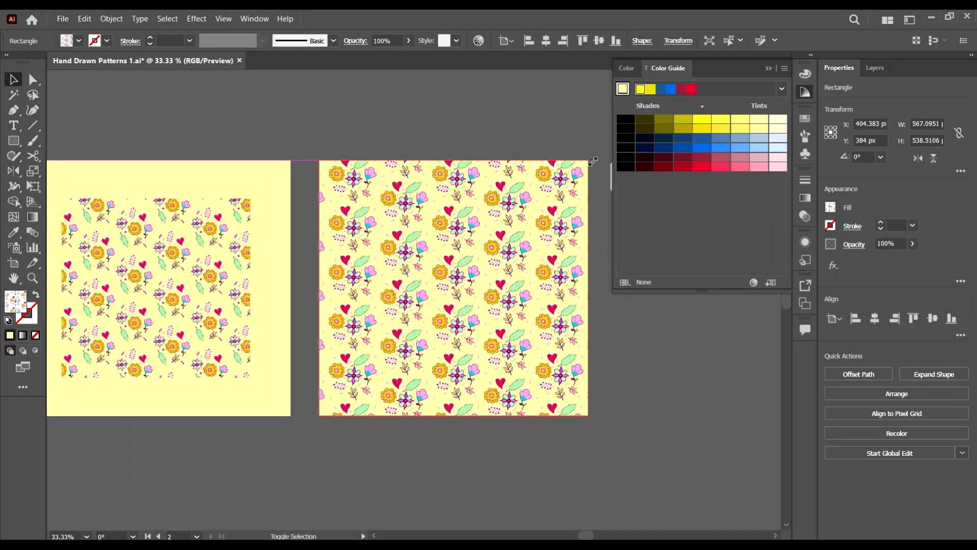
Step: Scale the pattern-filled rectangle on the first artboard up from its center to cover the whole artboard
click(220, 234)
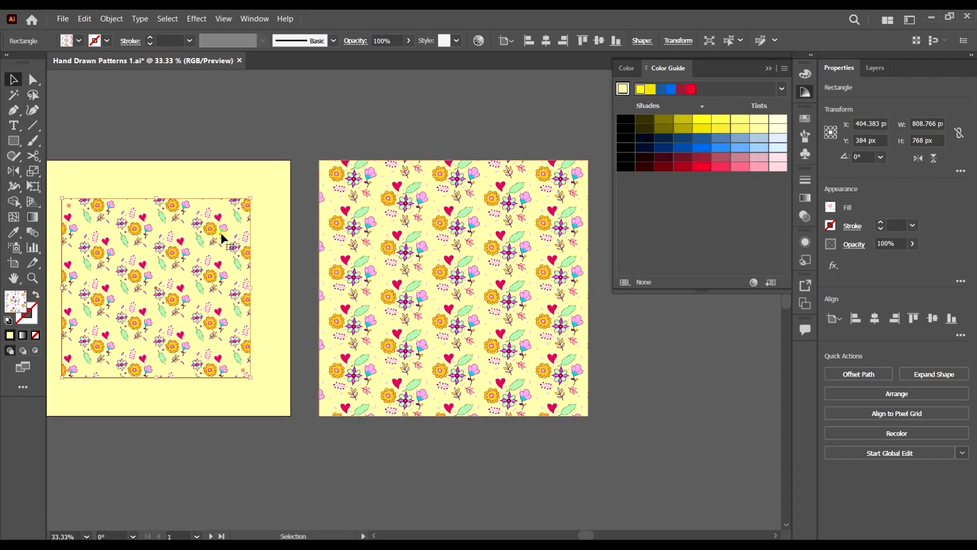
shift+click(249, 199)
click(248, 201)
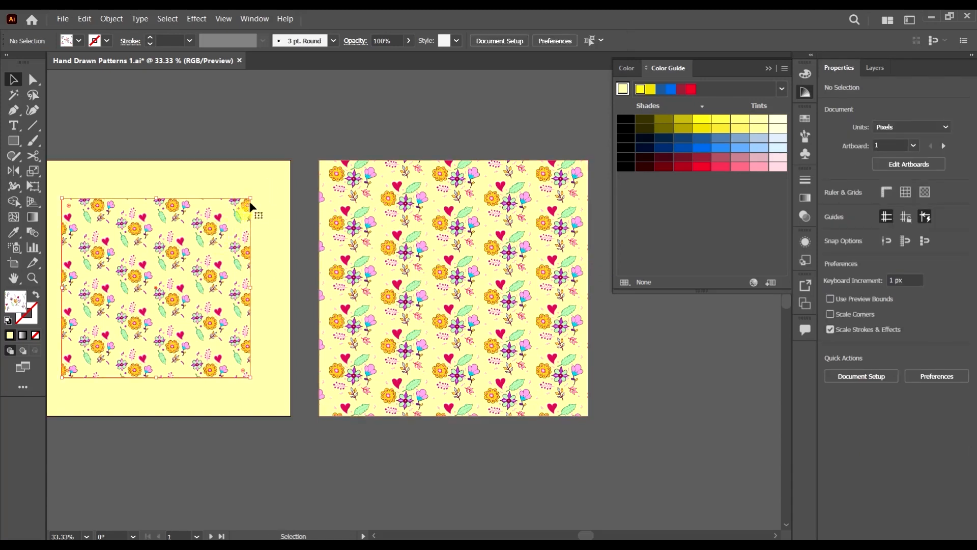
drag(250, 199, 291, 159)
click(666, 424)
Step: Select the first artboard's light yellow background rectangle and switch the Color Guide to a yellow-and-purple harmony rule
scroll(652, 367, up, 1)
scroll(651, 367, down, 4)
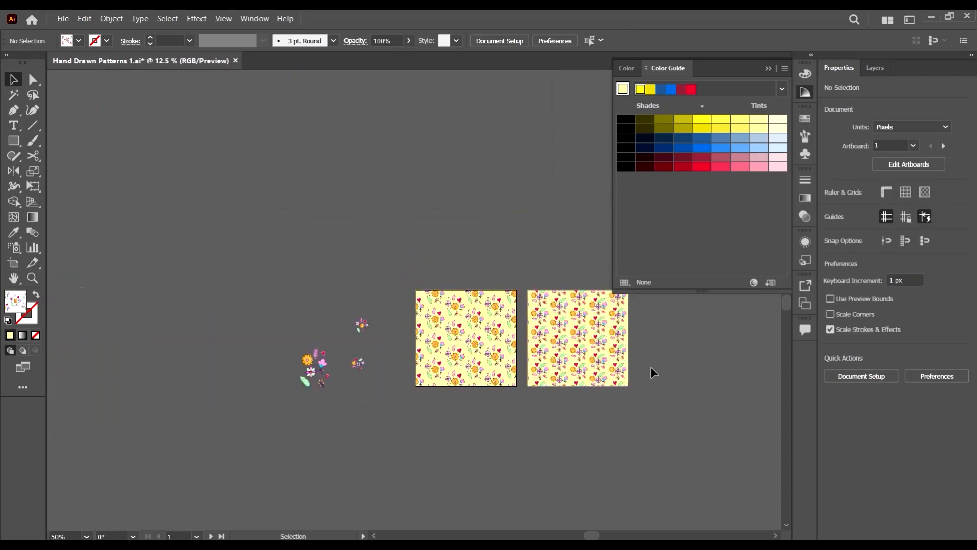
scroll(483, 366, up, 3)
scroll(565, 441, up, 2)
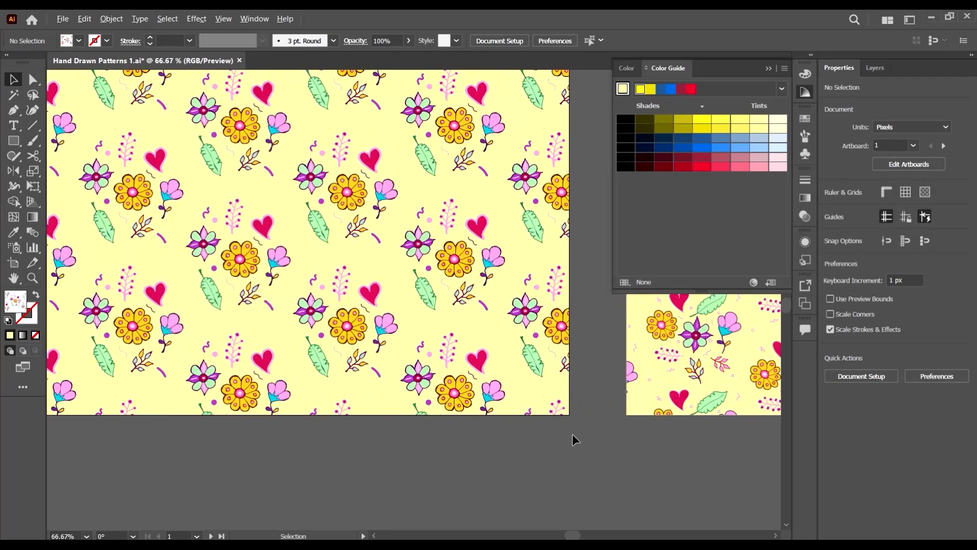
click(534, 382)
shift+click(540, 374)
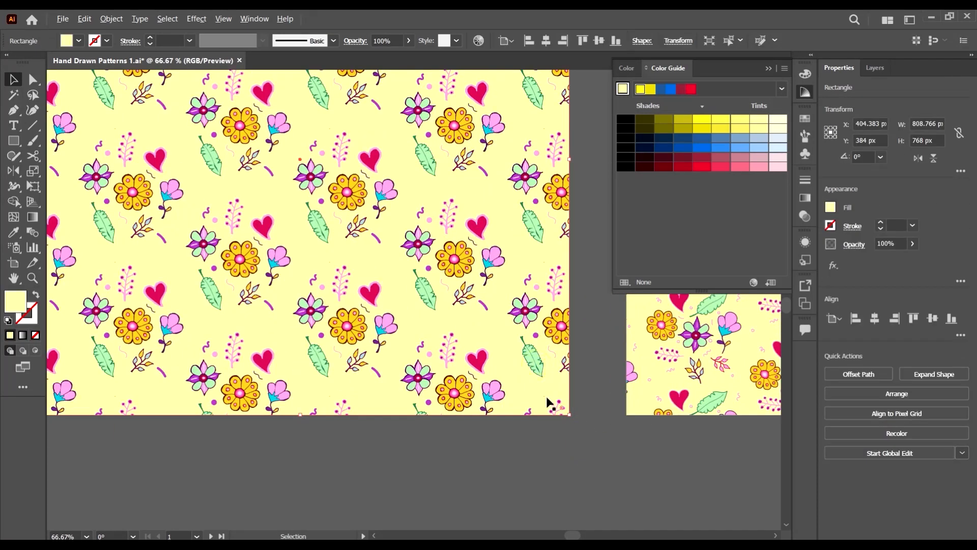
scroll(548, 369, down, 1)
drag(568, 340, 515, 377)
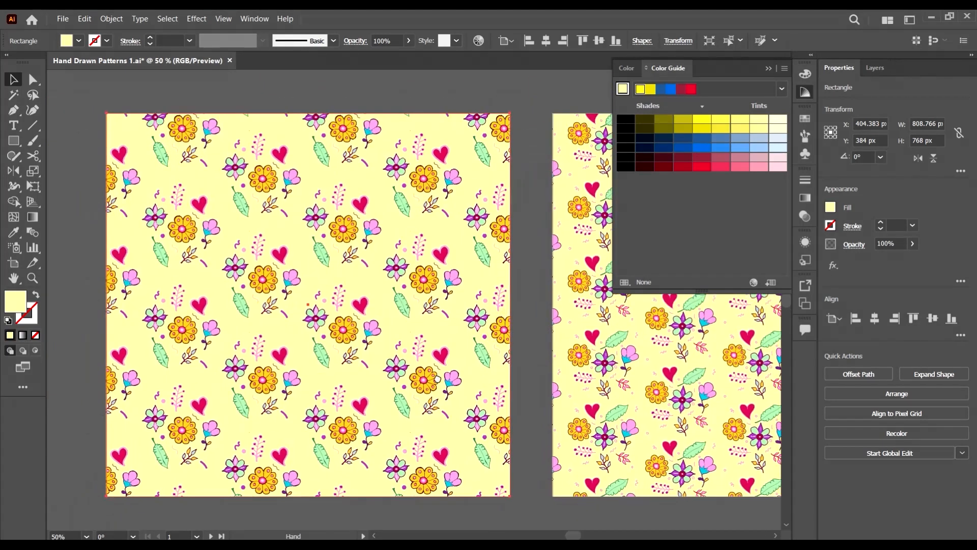
click(781, 89)
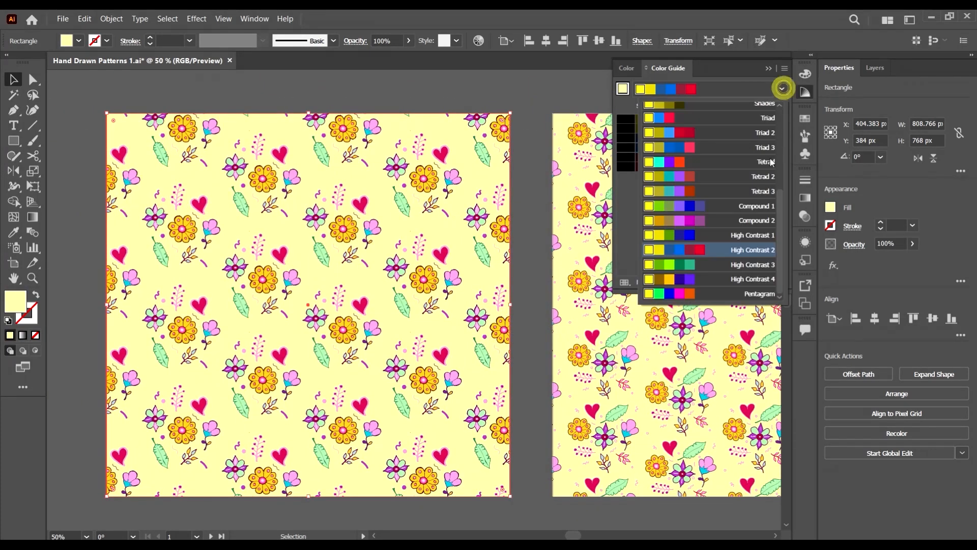
scroll(724, 155, up, 4)
click(737, 145)
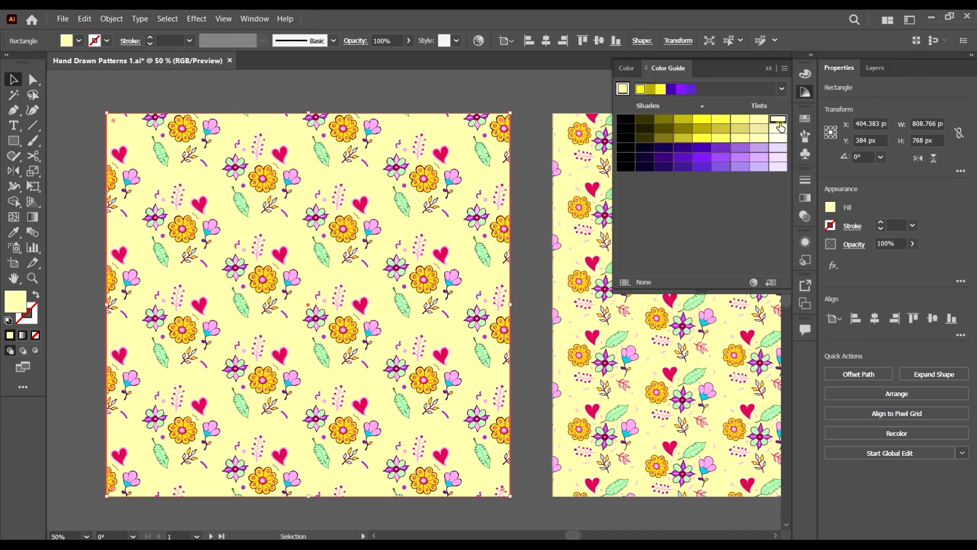
Step: Compare pale yellow and pale lavender tints on the first artboard's background, and settle on the very pale yellow tint
scroll(460, 289, up, 1)
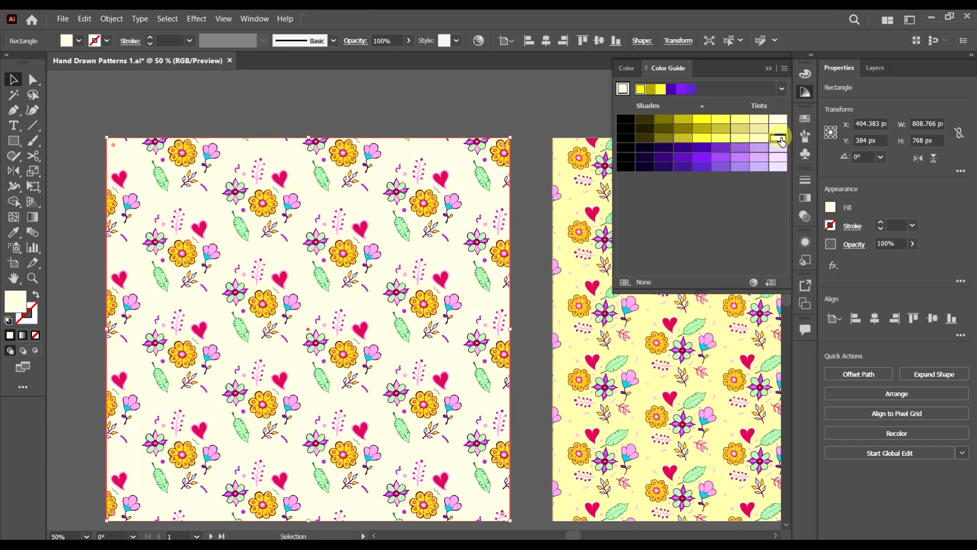
click(779, 159)
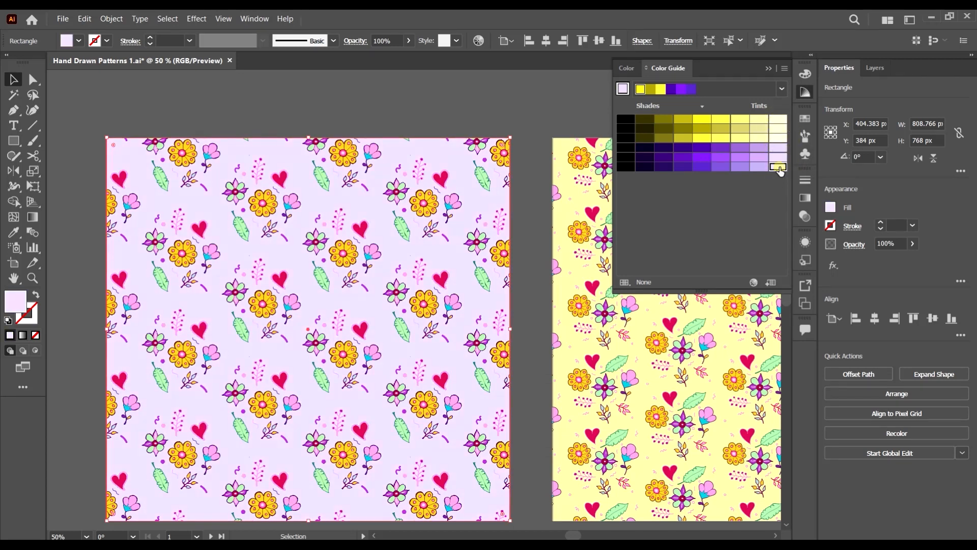
click(778, 121)
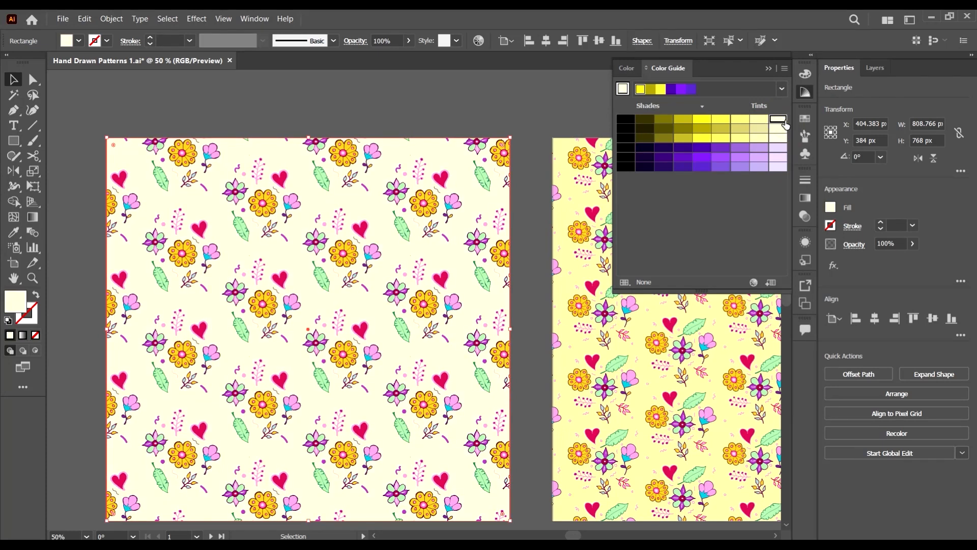
click(785, 123)
Step: Try olive and dark purple shades on the first artboard's background, and return it to the very pale yellow tint
click(663, 119)
click(662, 128)
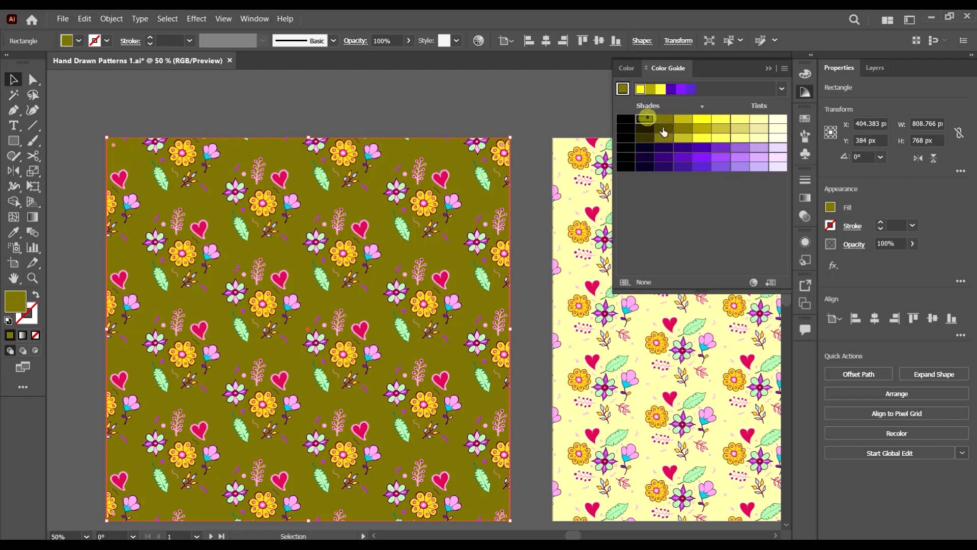
click(663, 138)
click(665, 165)
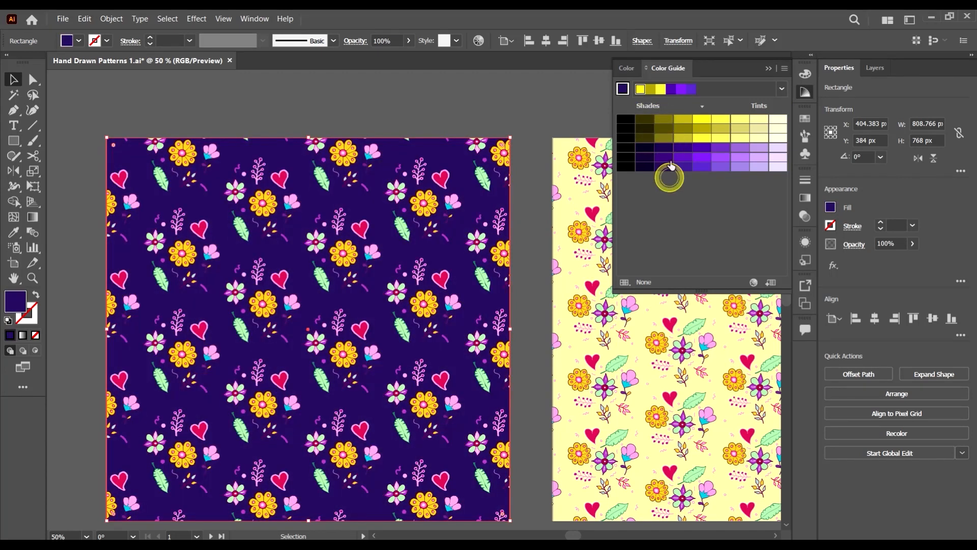
click(664, 156)
click(659, 147)
click(661, 138)
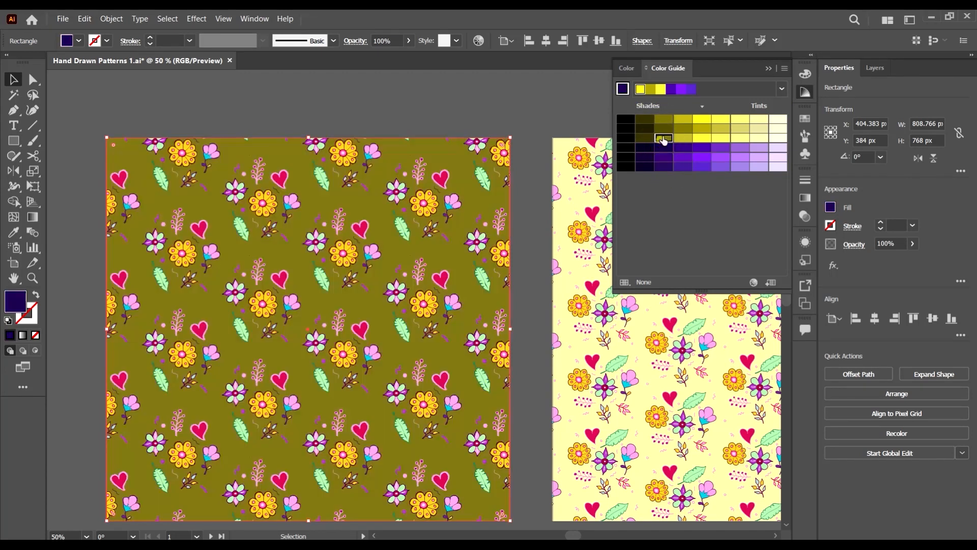
click(777, 119)
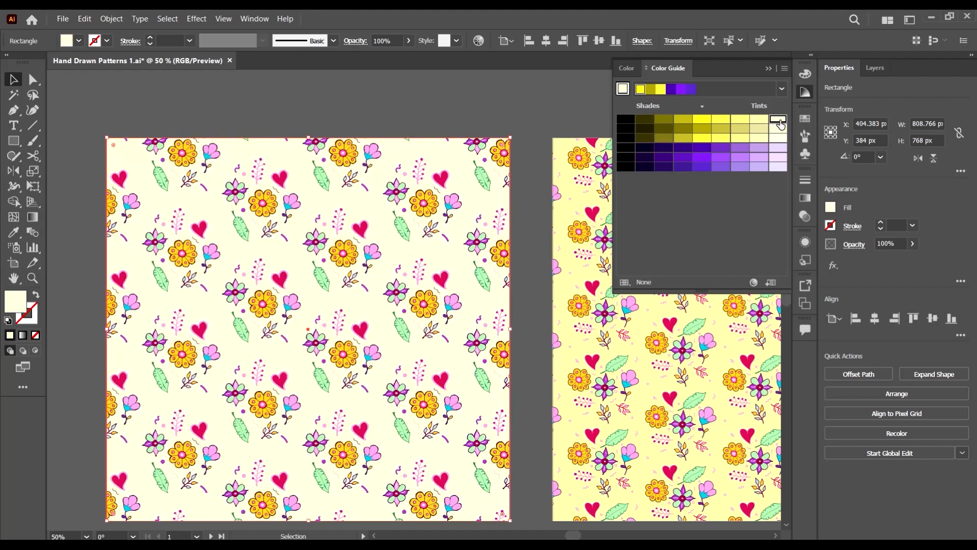
Step: Select the second artboard's background rectangle and change its fill to light blue with the Color Picker
scroll(477, 240, down, 1)
scroll(332, 235, down, 2)
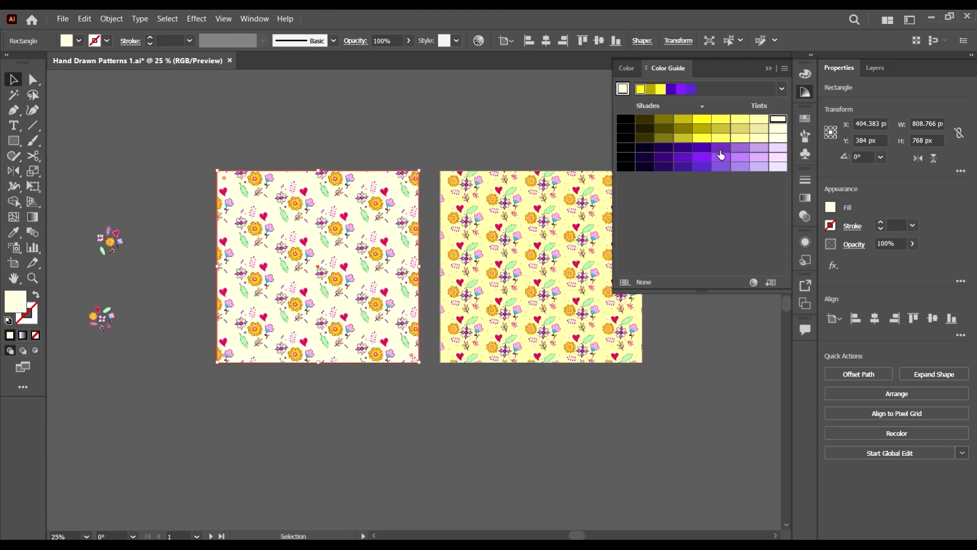
scroll(399, 209, up, 3)
scroll(312, 233, down, 1)
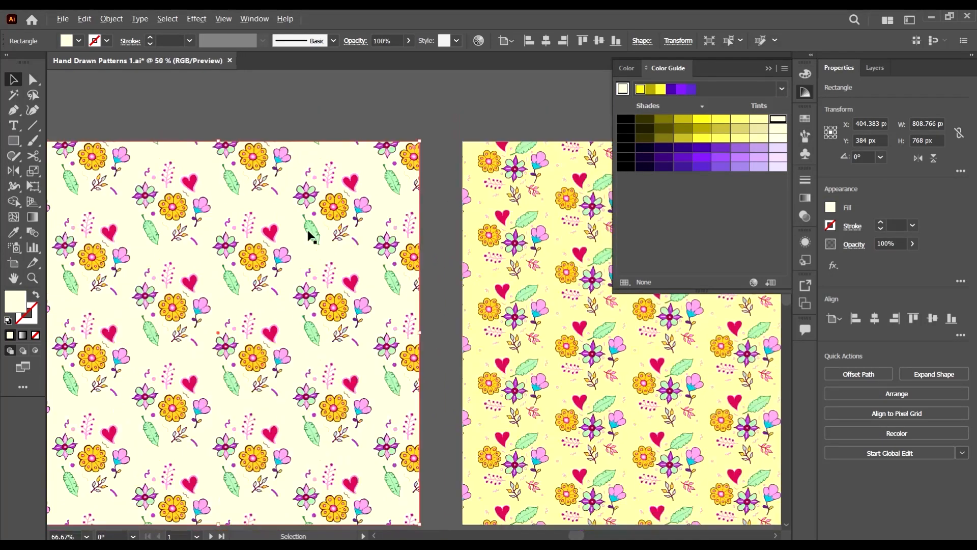
scroll(586, 246, down, 1)
scroll(719, 371, up, 1)
click(754, 329)
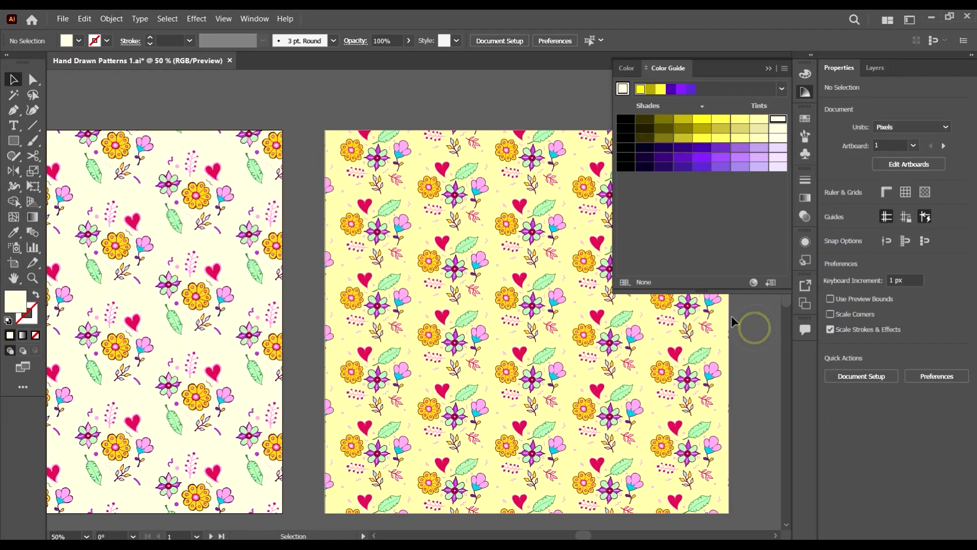
click(678, 338)
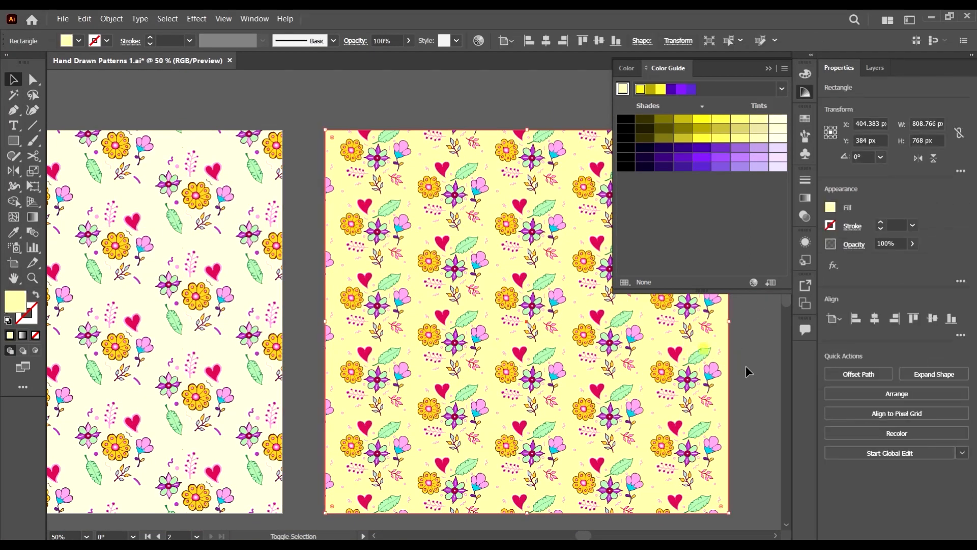
scroll(574, 323, right, 1)
scroll(574, 324, right, 2)
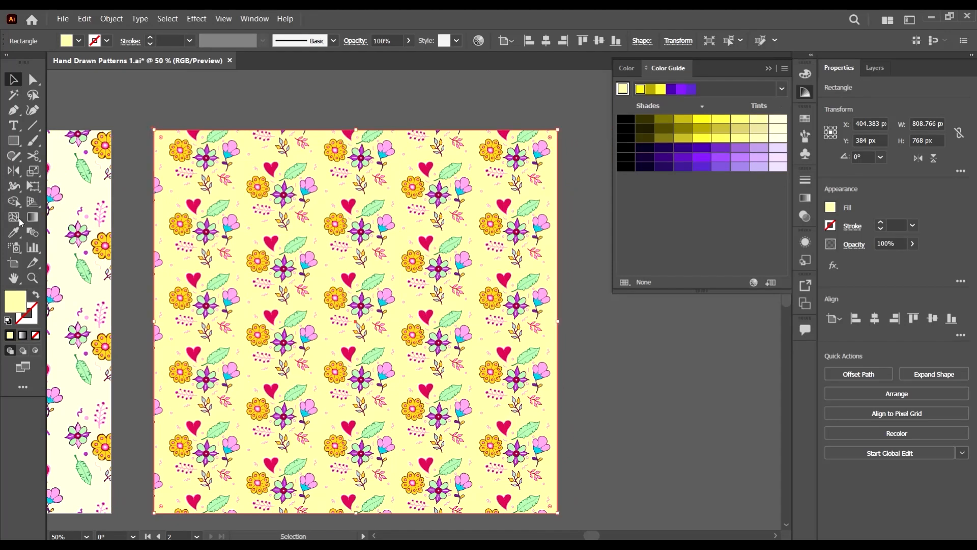
double_click(19, 301)
drag(728, 251, 729, 258)
click(850, 190)
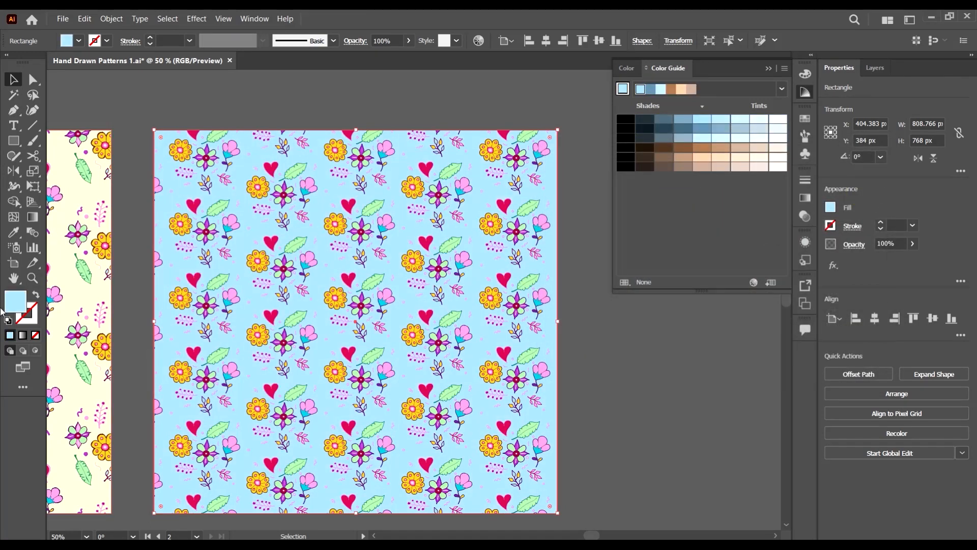
double_click(24, 308)
drag(593, 203, 615, 217)
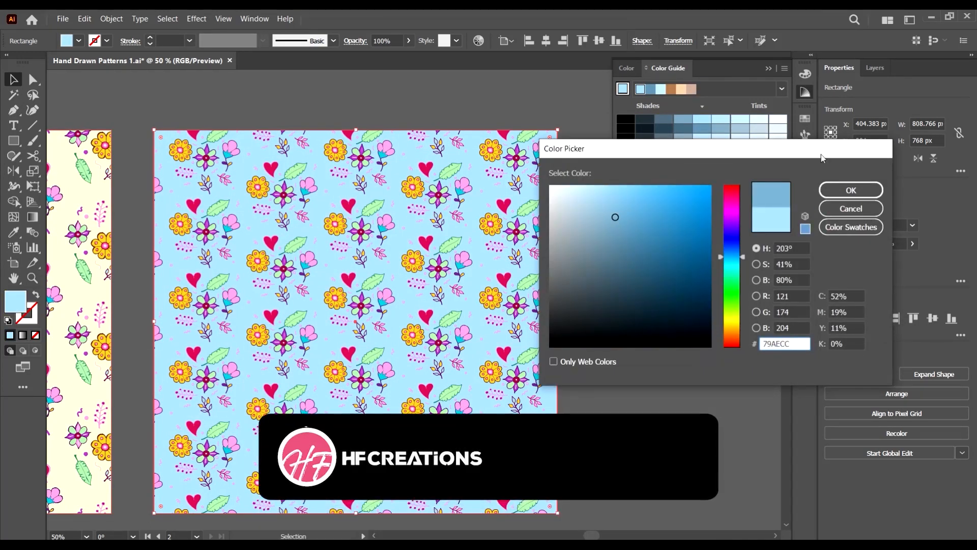
drag(822, 145, 795, 164)
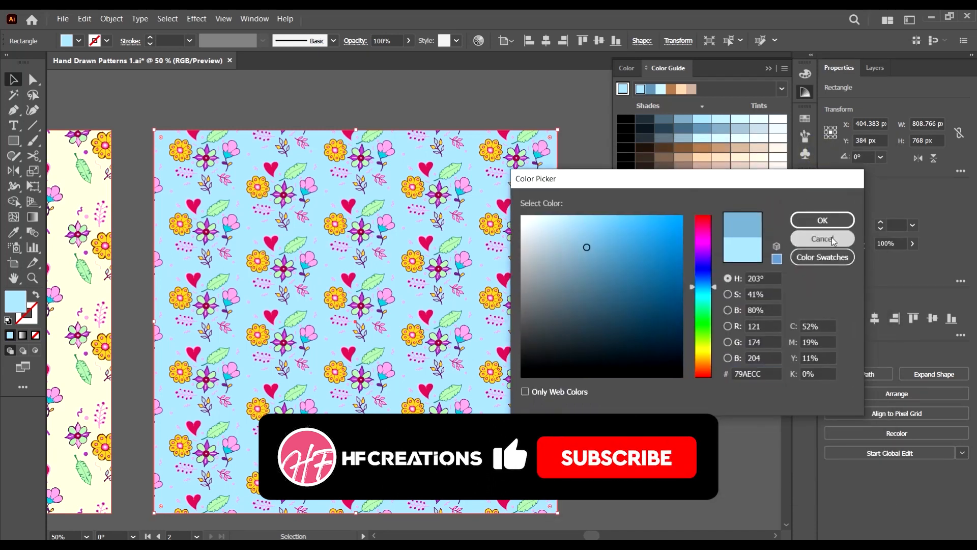
click(830, 237)
Step: Try the brown-toned Color Guide tints on the second artboard's background, and settle on a pale peach tint
click(757, 148)
click(740, 156)
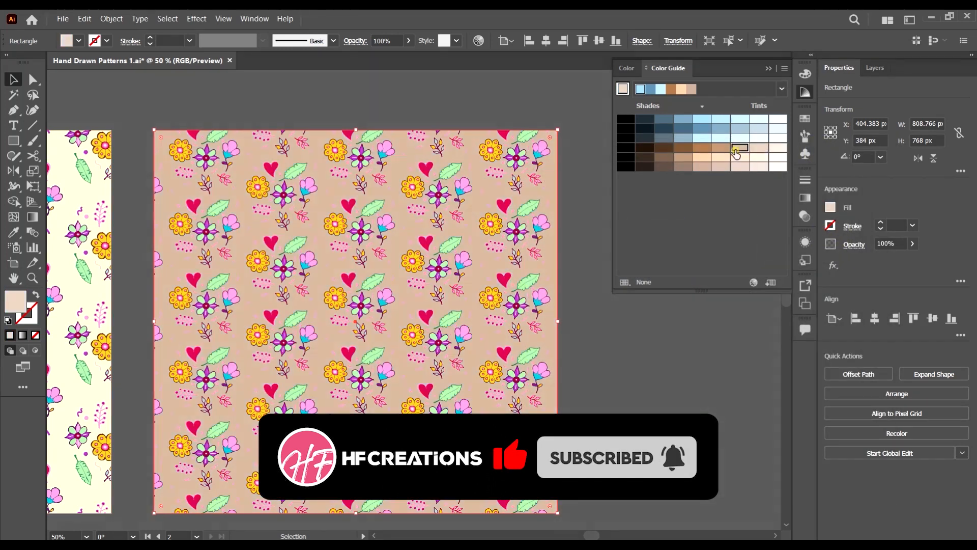
click(740, 165)
Step: Examine the flower pattern on the pale peach background up close, and compare it with the first artboard's pattern
scroll(591, 286, down, 1)
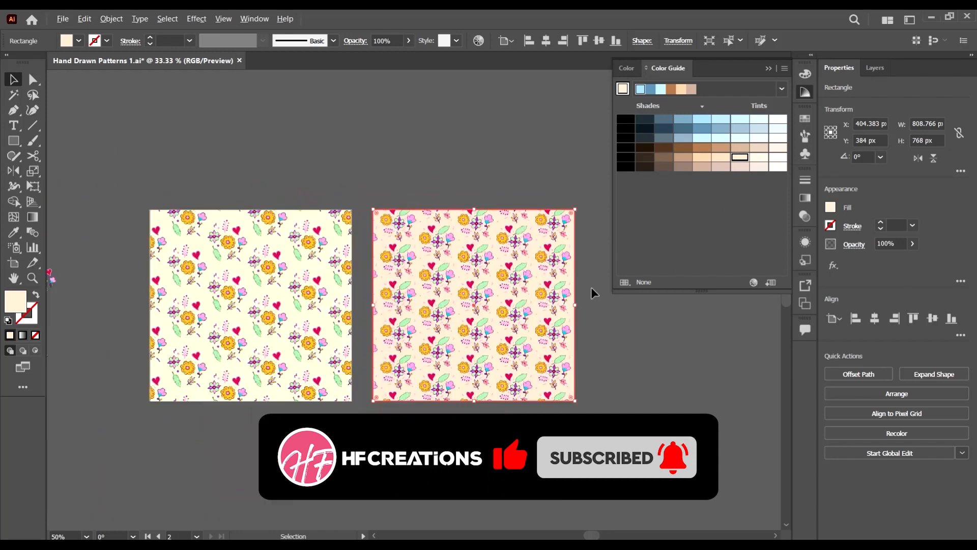
scroll(587, 334, up, 6)
scroll(524, 297, down, 5)
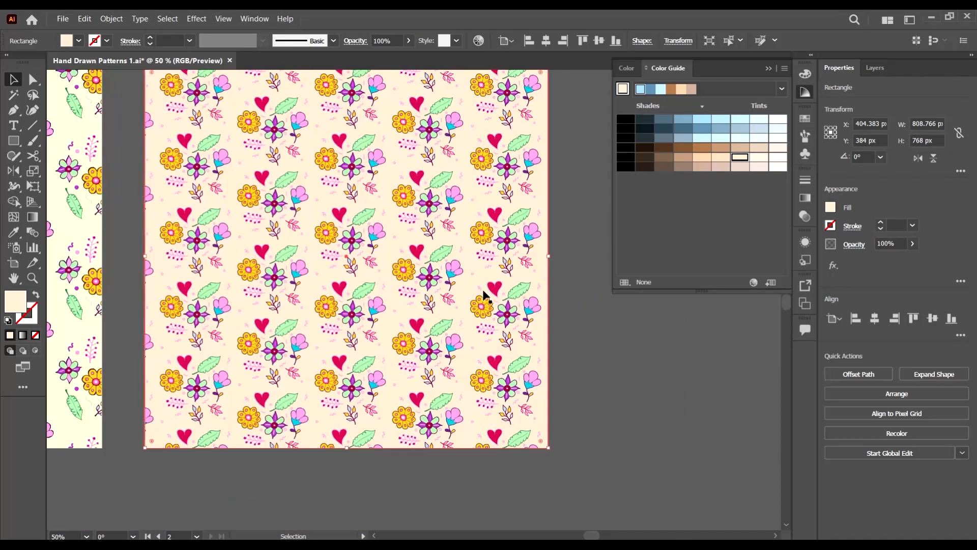
scroll(350, 244, up, 2)
scroll(371, 249, left, 3)
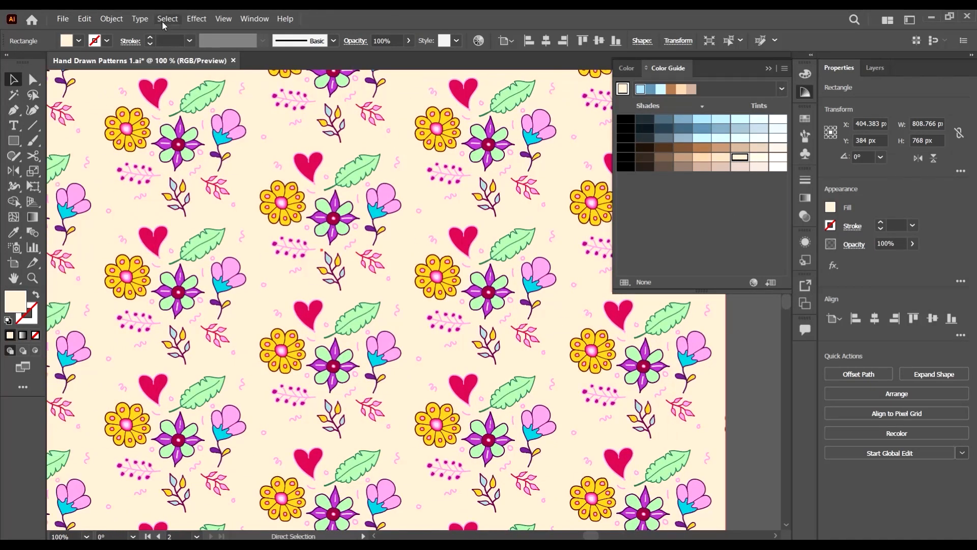
scroll(275, 325, left, 2)
scroll(255, 300, up, 4)
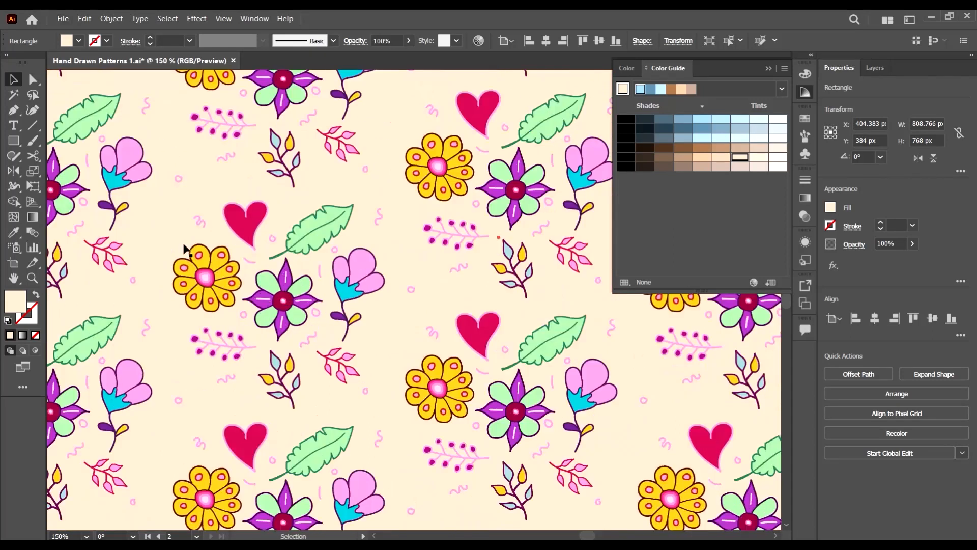
scroll(251, 278, down, 7)
scroll(305, 260, up, 2)
scroll(310, 257, left, 4)
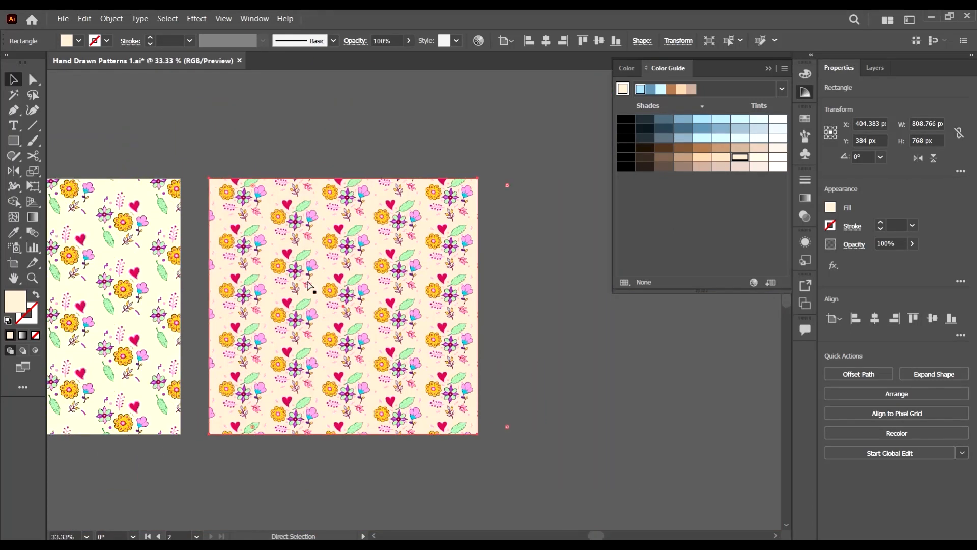
scroll(312, 257, up, 1)
scroll(331, 261, left, 1)
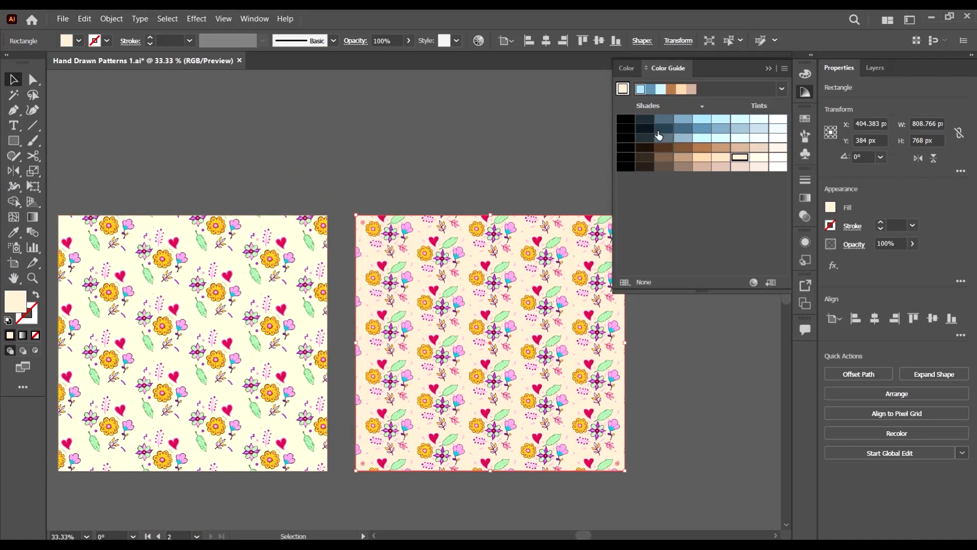
Step: Try pale blue and tan tints on the second artboard's background, return it to pale peach, and deselect it
click(740, 138)
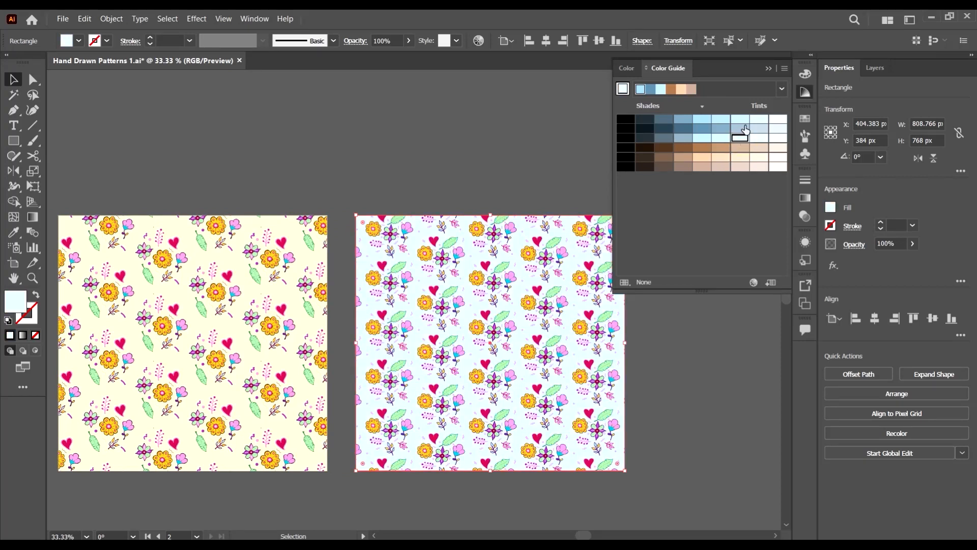
click(741, 120)
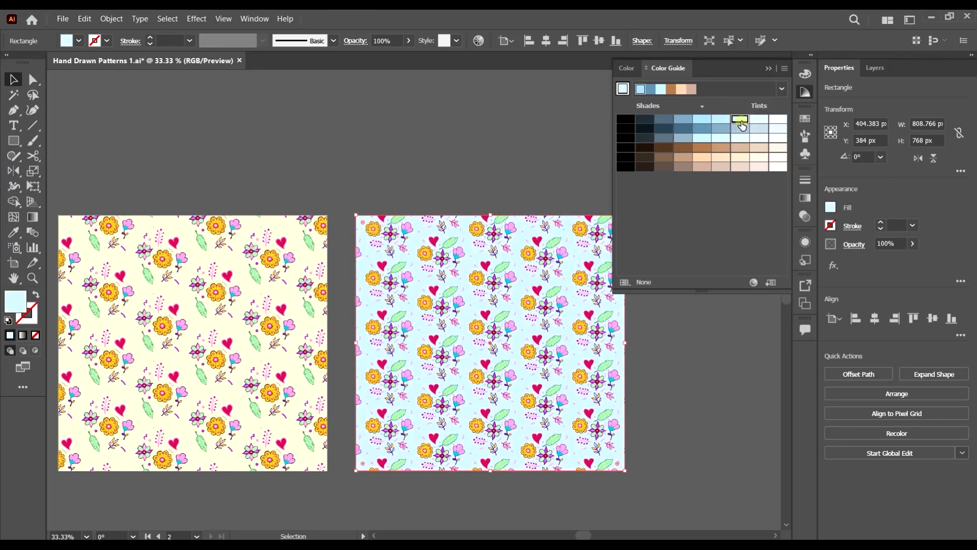
click(741, 129)
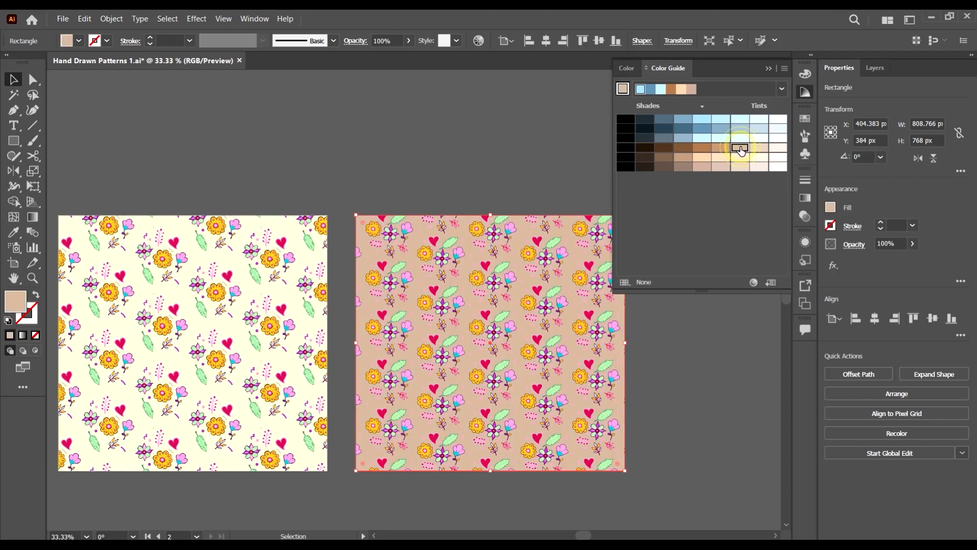
click(740, 158)
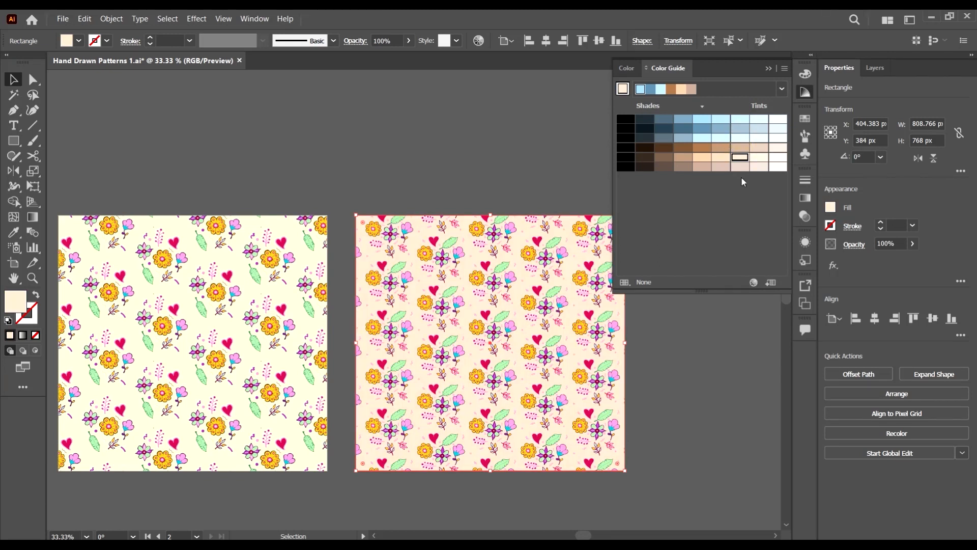
scroll(473, 380, up, 3)
scroll(371, 323, down, 5)
click(586, 390)
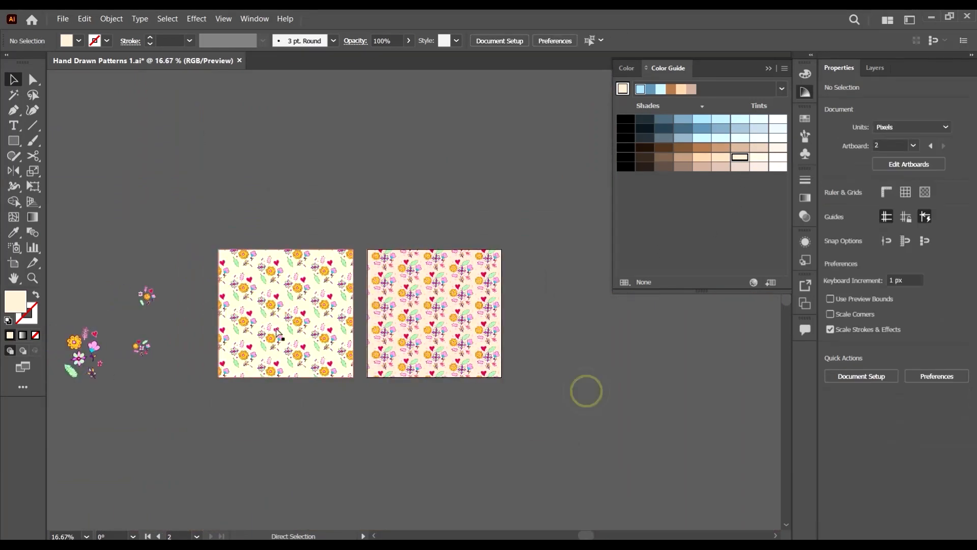
Step: Examine the original flower motifs and clusters beside the artboards, and compare them with the two finished patterns
scroll(105, 340, left, 1)
drag(160, 394, 115, 311)
drag(143, 353, 113, 310)
drag(222, 379, 195, 353)
drag(213, 311, 194, 289)
click(227, 319)
drag(363, 354, 323, 373)
scroll(363, 324, up, 2)
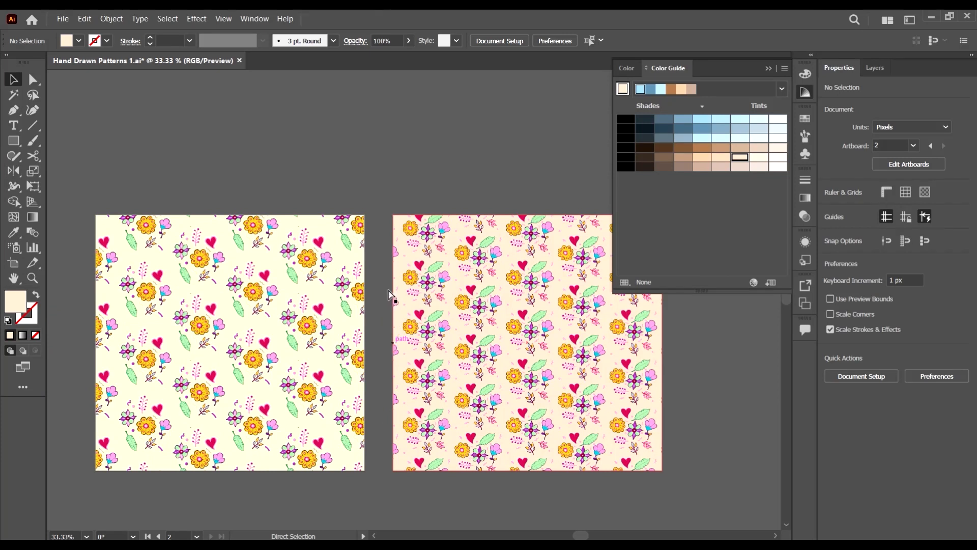
Step: Save the document and collapse the Color Guide to leave both pattern artboards unobstructed
key(ctrl+s)
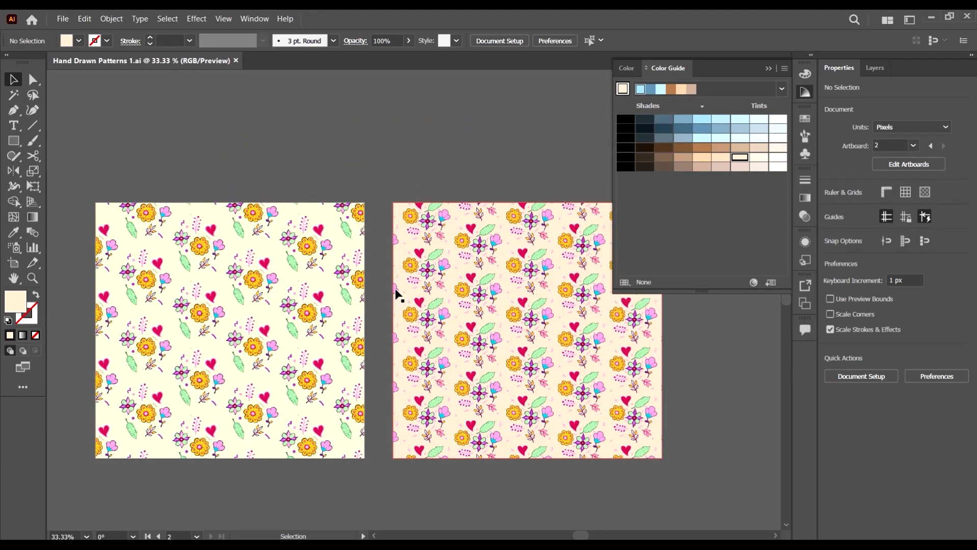
scroll(394, 294, left, 1)
click(765, 67)
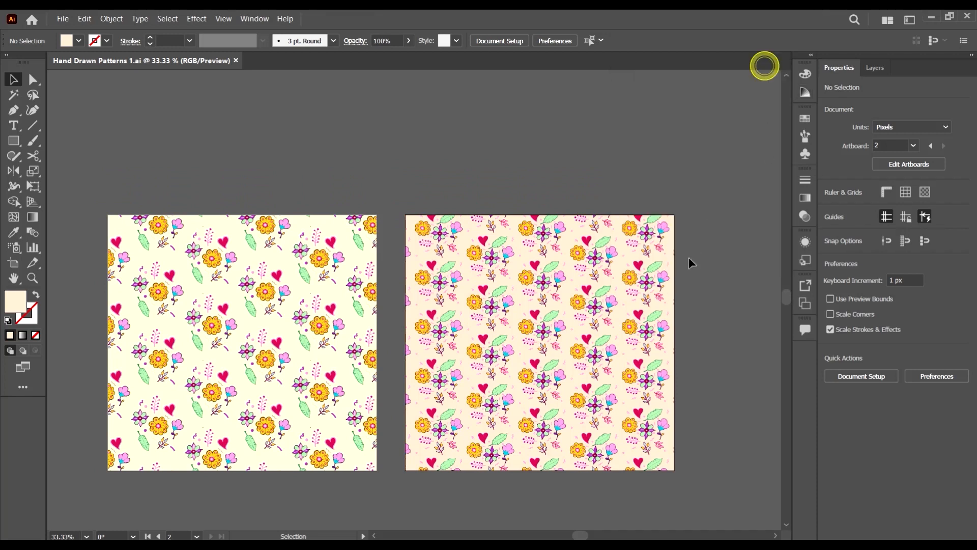
scroll(713, 301, down, 1)
scroll(105, 148, left, 1)
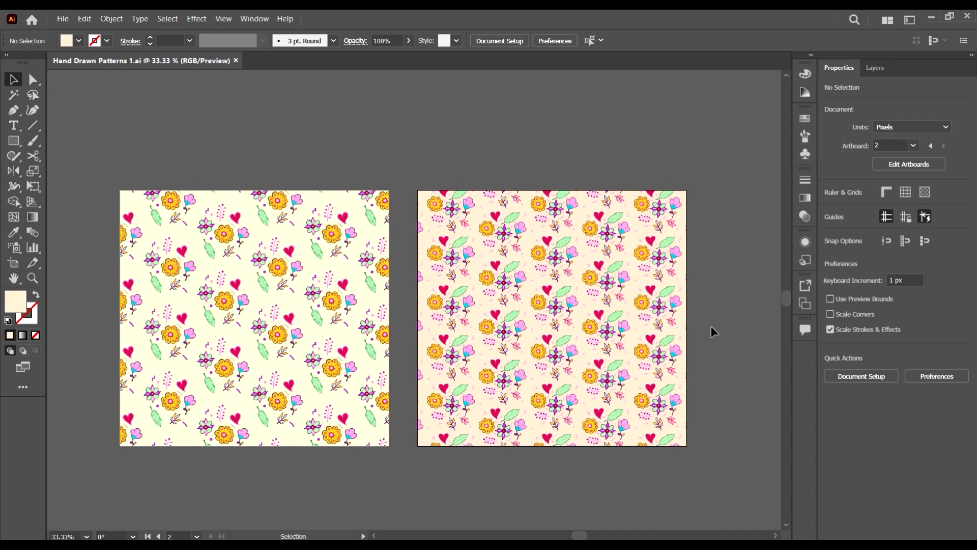
key(alt)
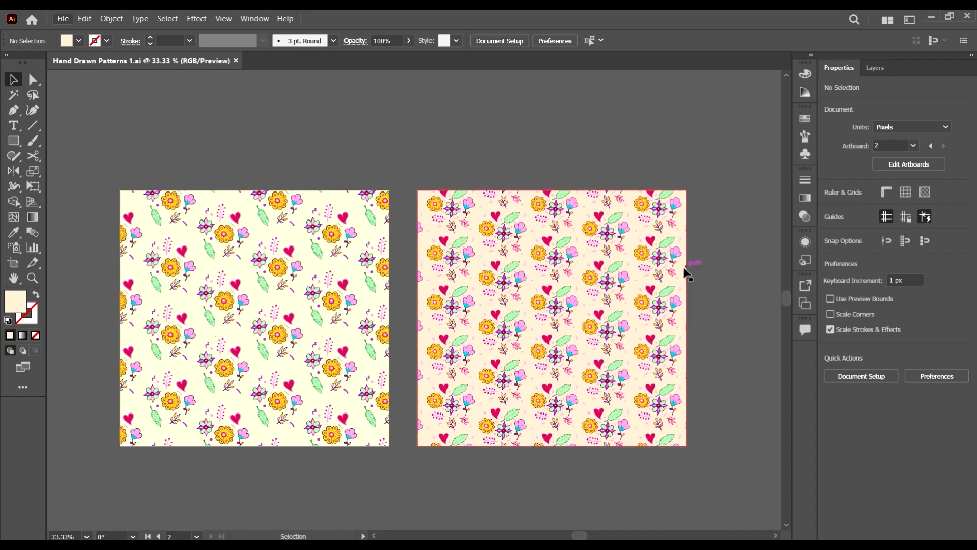
scroll(638, 210, up, 3)
scroll(637, 209, down, 3)
drag(715, 268, 740, 255)
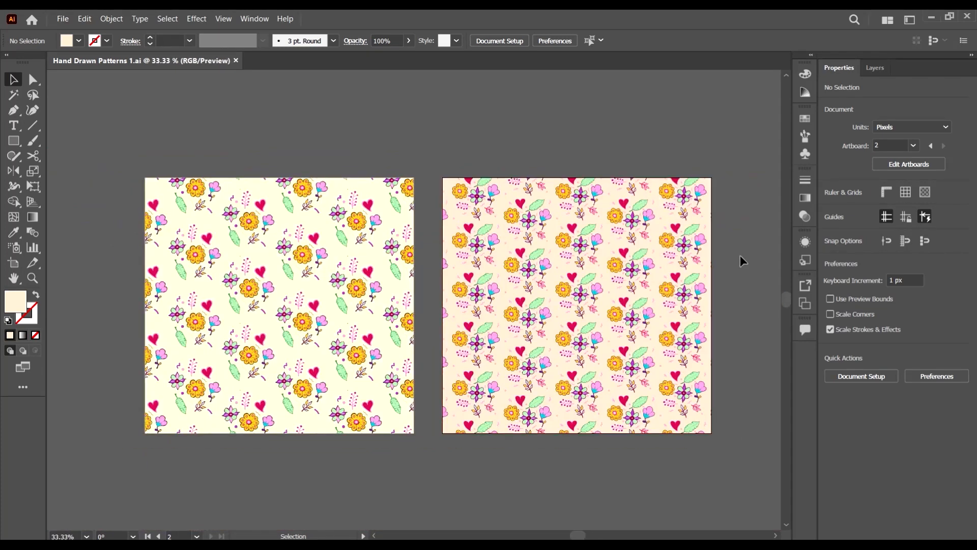